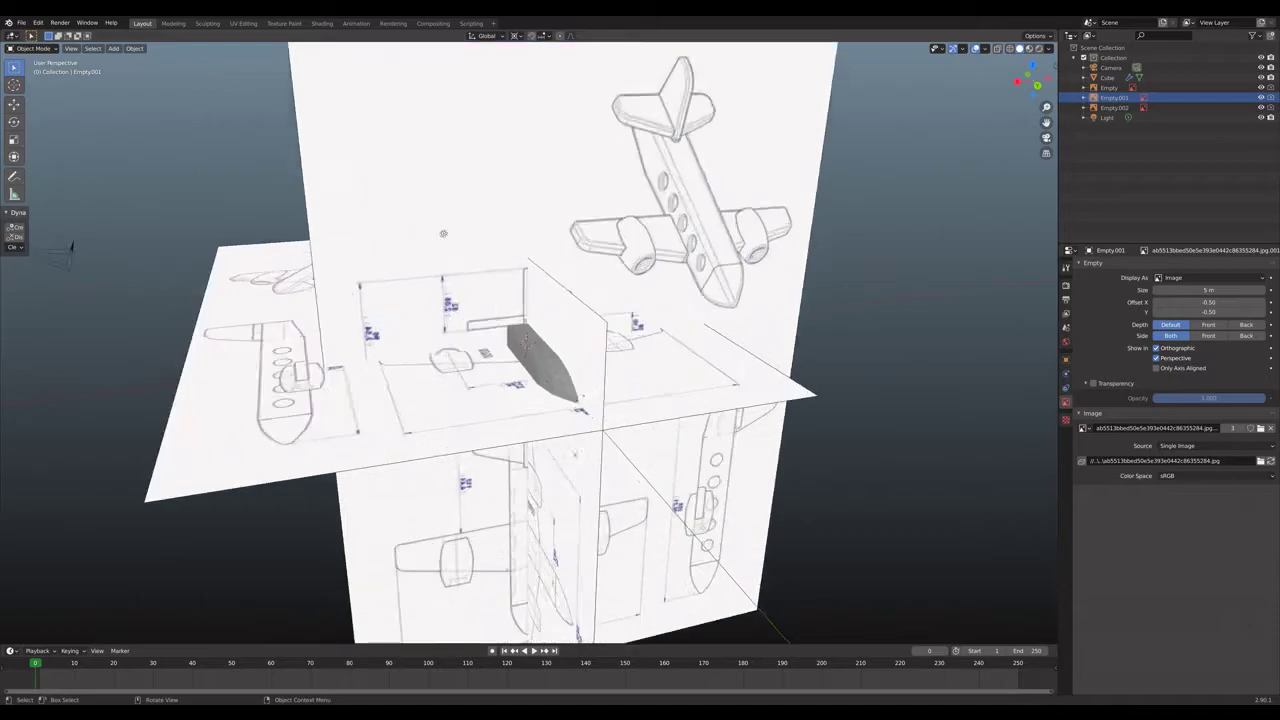
Try smooth shading on the fuselage and return it to flat shading.
left_click(565, 388)
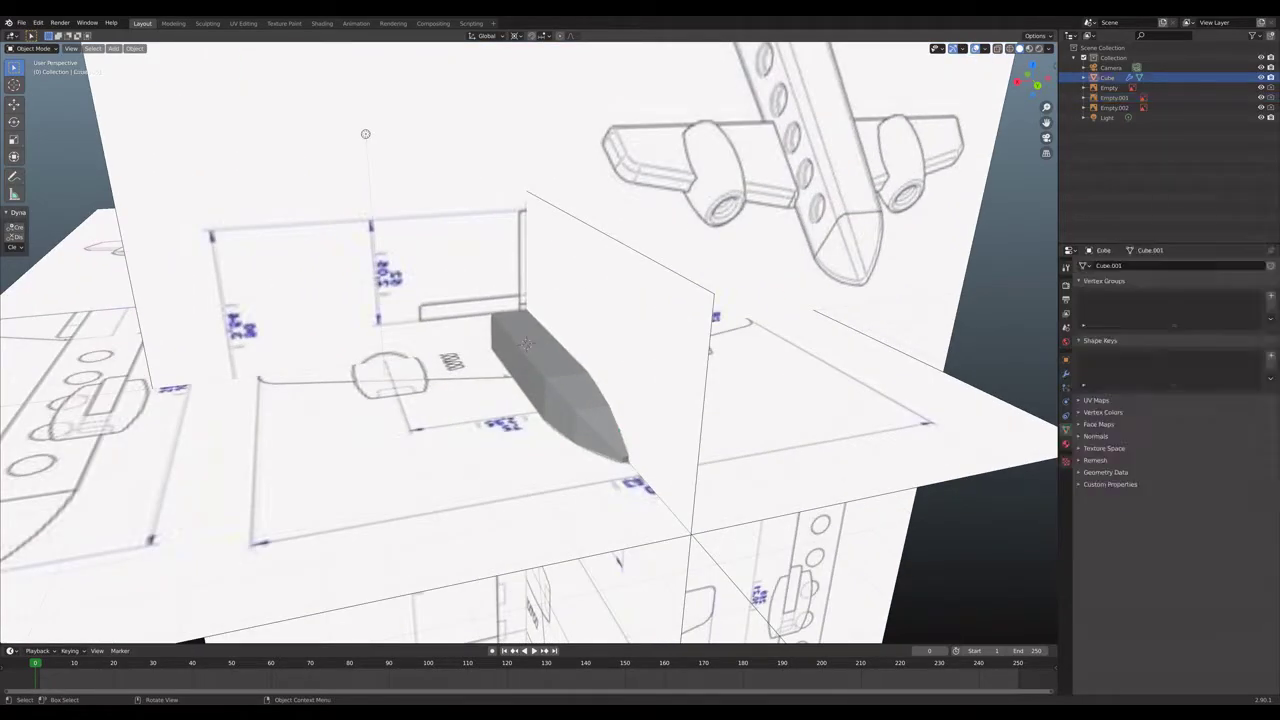
left_click(468, 461)
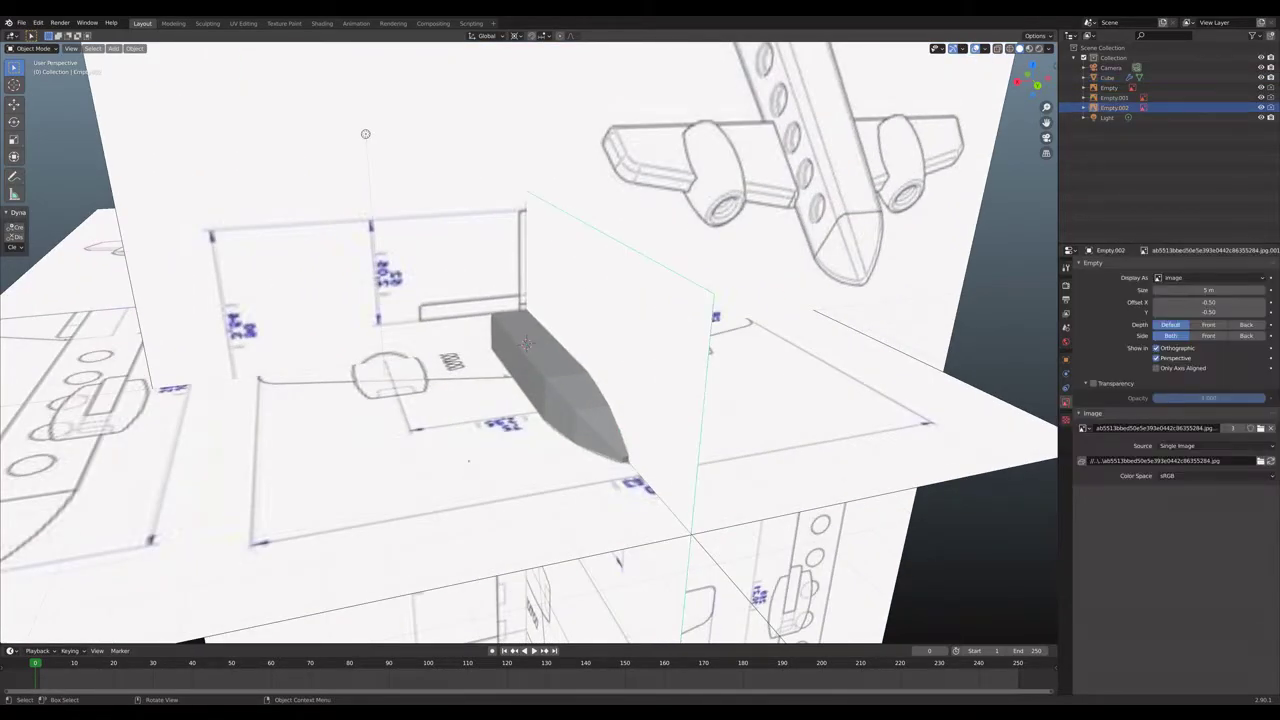
left_click(468, 461)
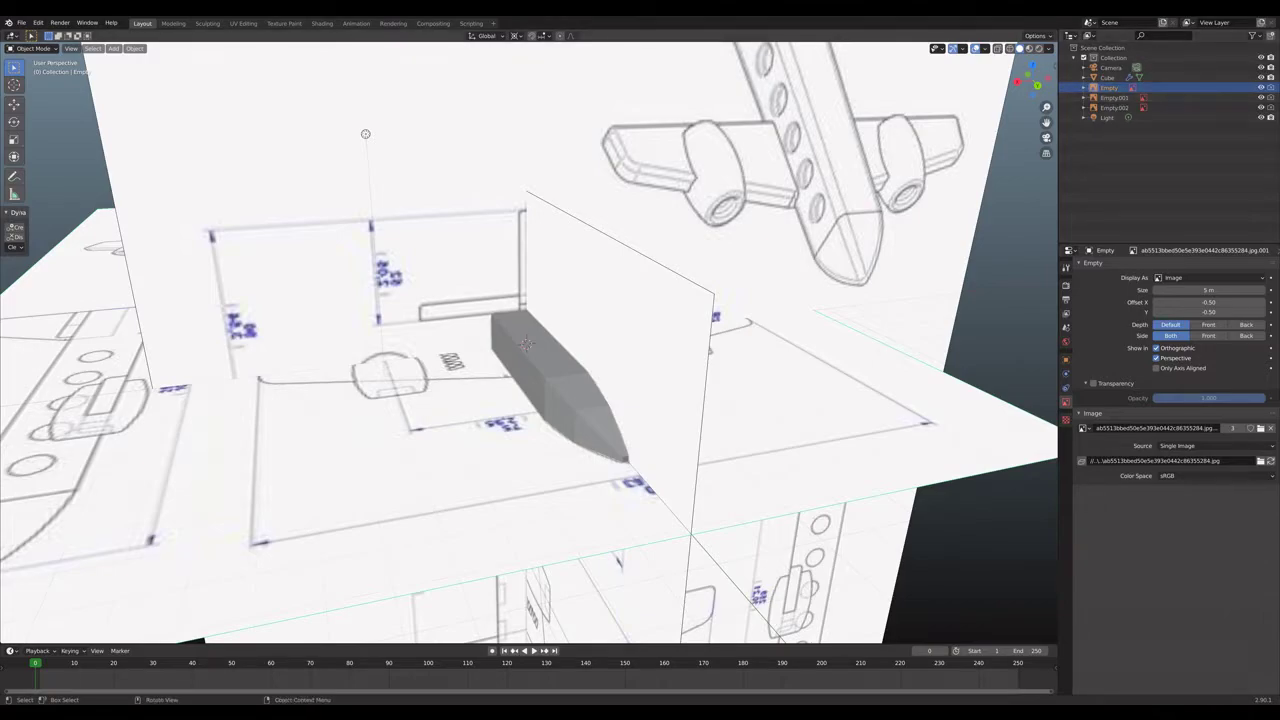
mouse_move(527, 343)
middle_mouse_down()
mouse_move(480, 320)
mouse_move(521, 404)
mouse_move(504, 382)
mouse_move(560, 360)
mouse_move(616, 361)
mouse_move(545, 342)
middle_mouse_up()
left_click(488, 366)
right_click(616, 361)
left_click(616, 361)
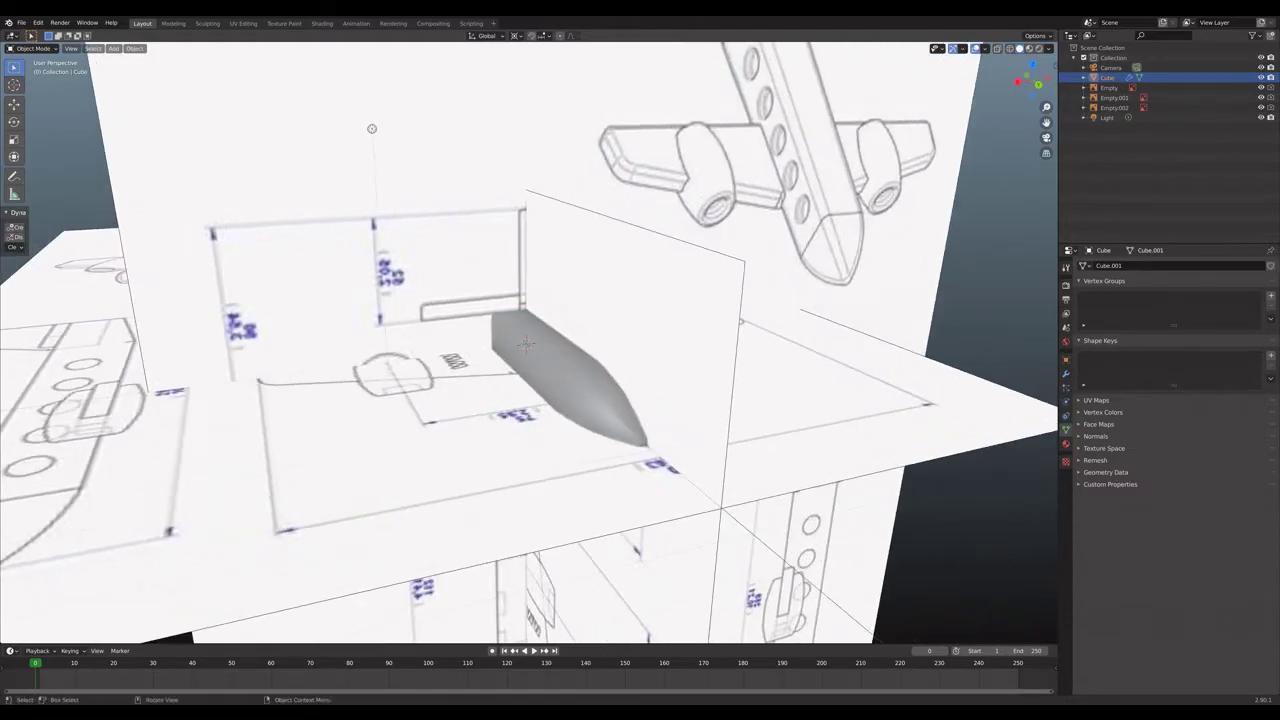
right_click(526, 343)
left_click(550, 389)
Add a 2 m cube to the fuselage mesh in Edit Mode and move it about 1.83 m in X and 1.11 m in Y.
middle_click_drag(526, 343, 303, 255)
key("Tab")
middle_click_drag(500, 350, 530, 330)
scroll(540, 345, "up", 3)
scroll(540, 345, "up", 2)
scroll(540, 345, "down", 4)
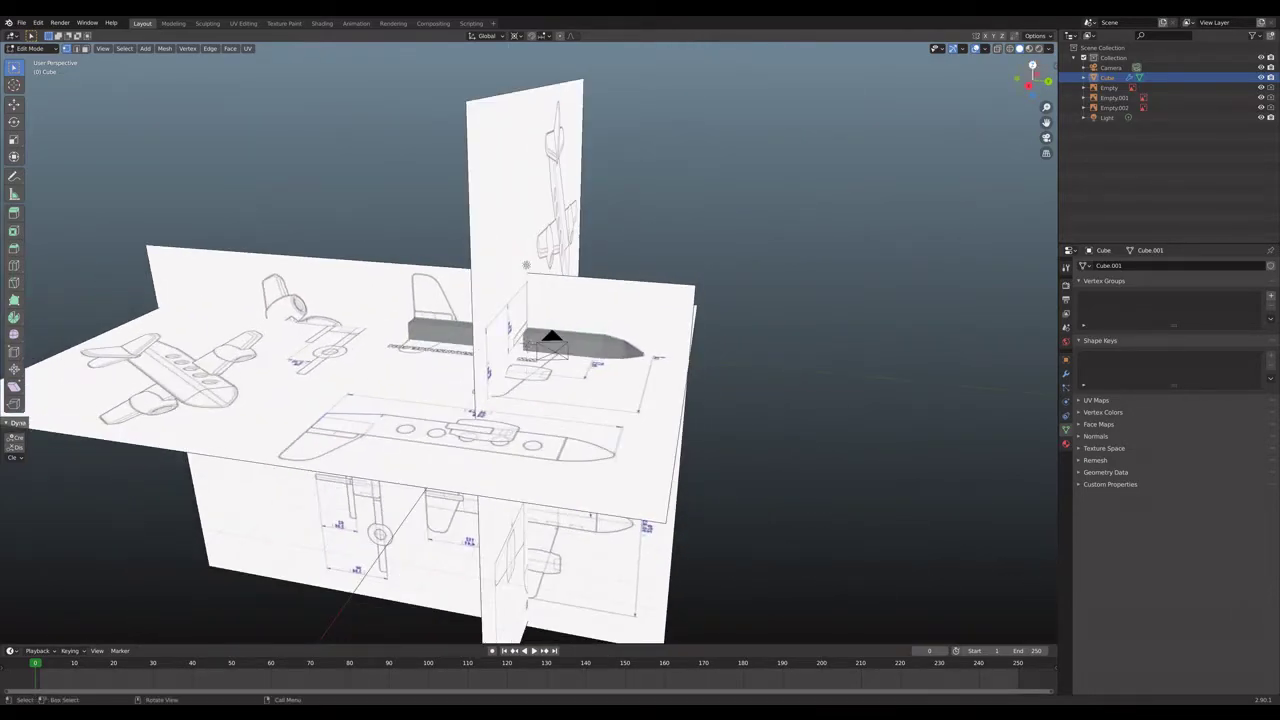
key("KP_7")
scroll(530, 345, "up", 3)
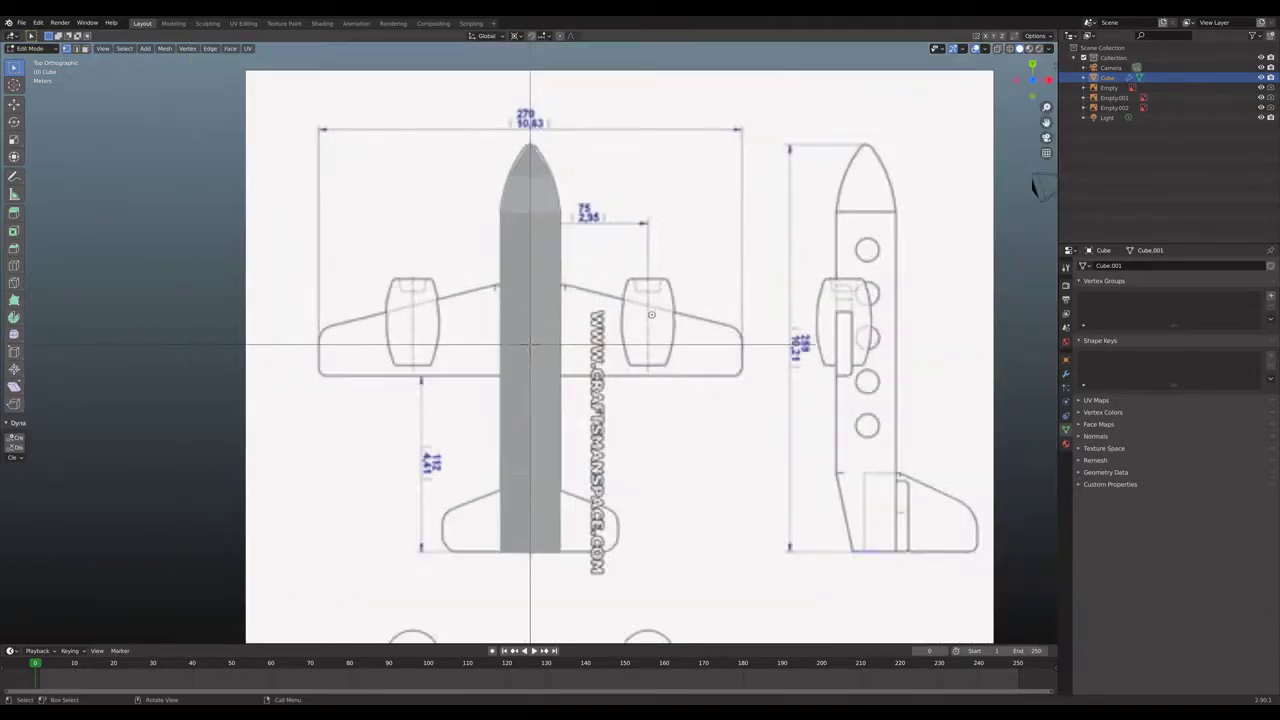
scroll(530, 345, "up", 1)
key("shift+a")
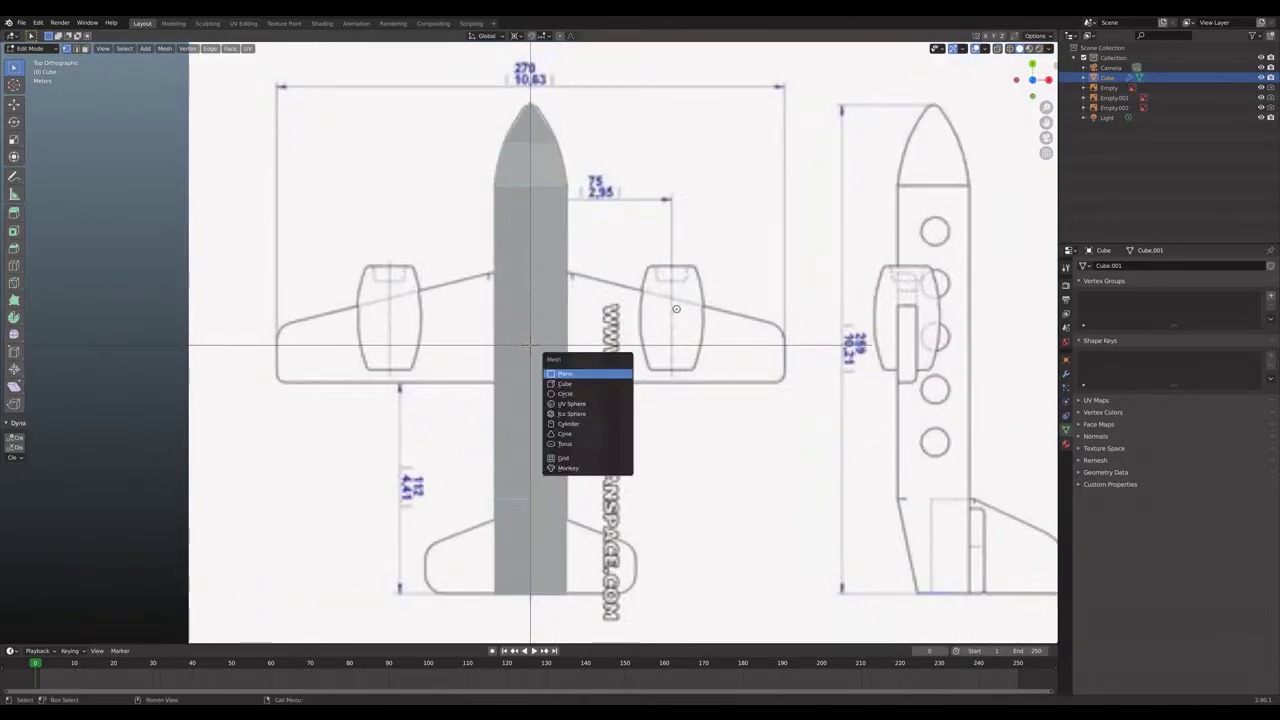
left_click(565, 383)
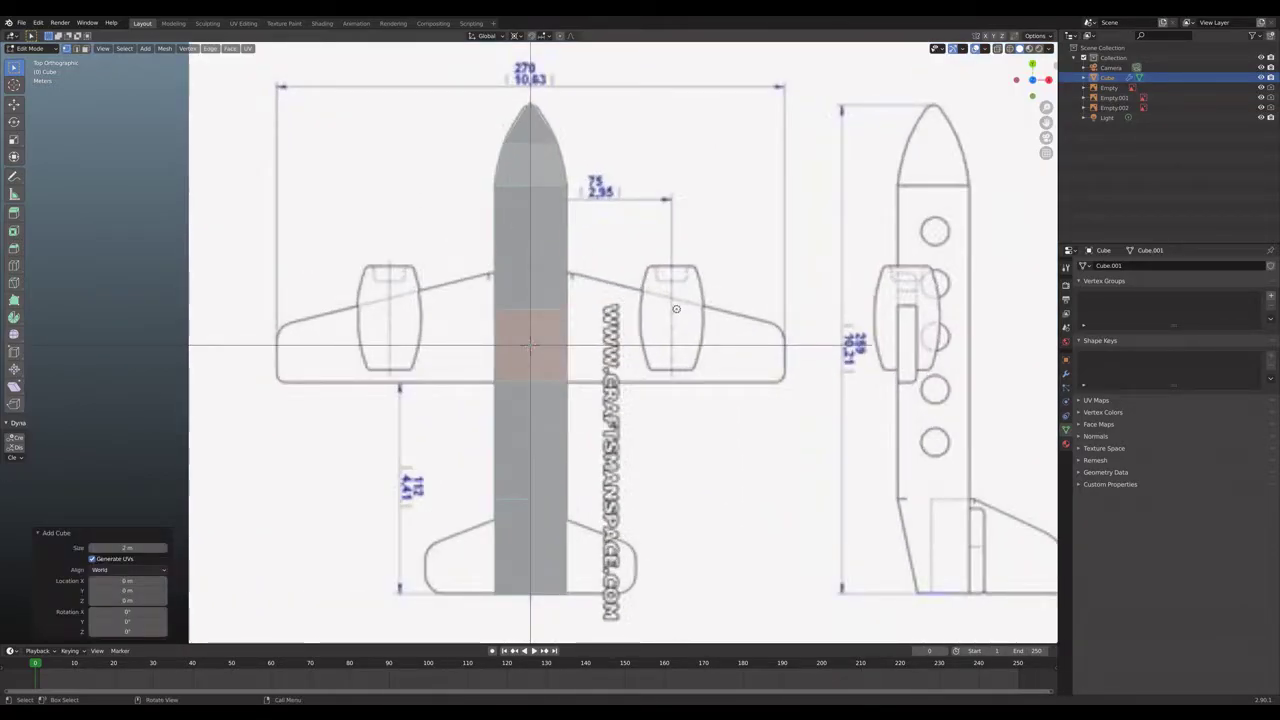
key("g")
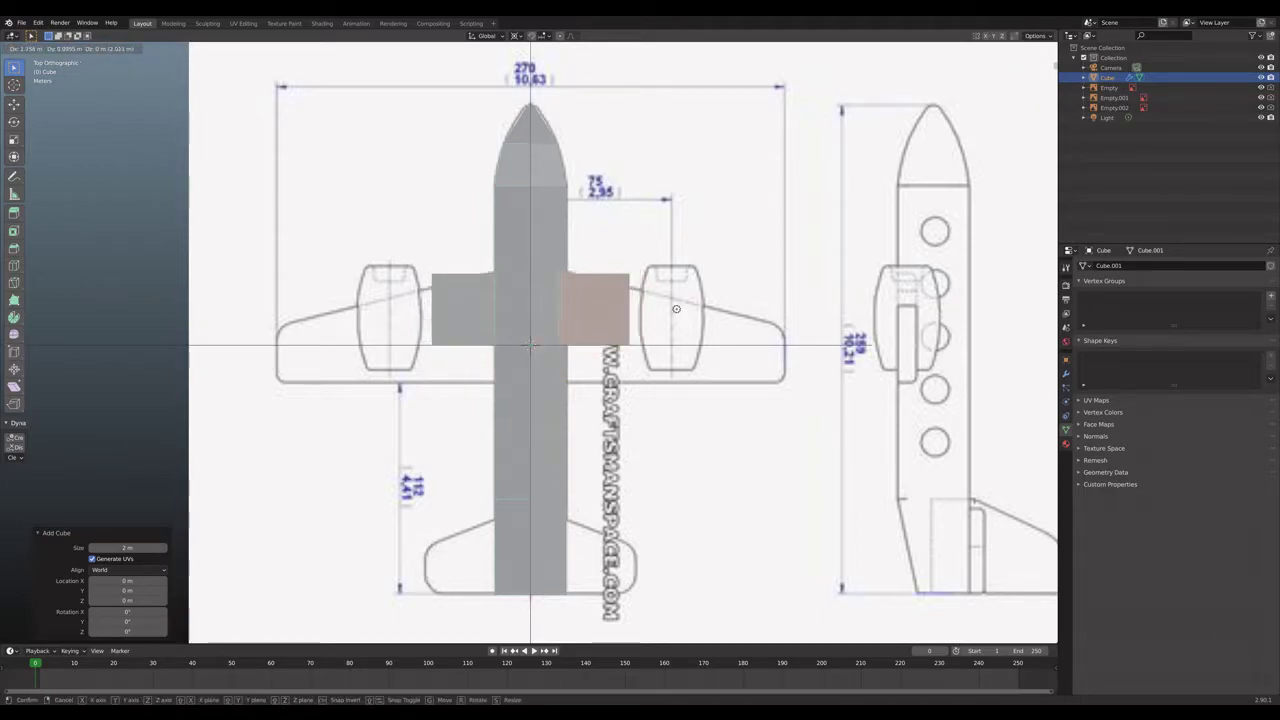
left_click(676, 308)
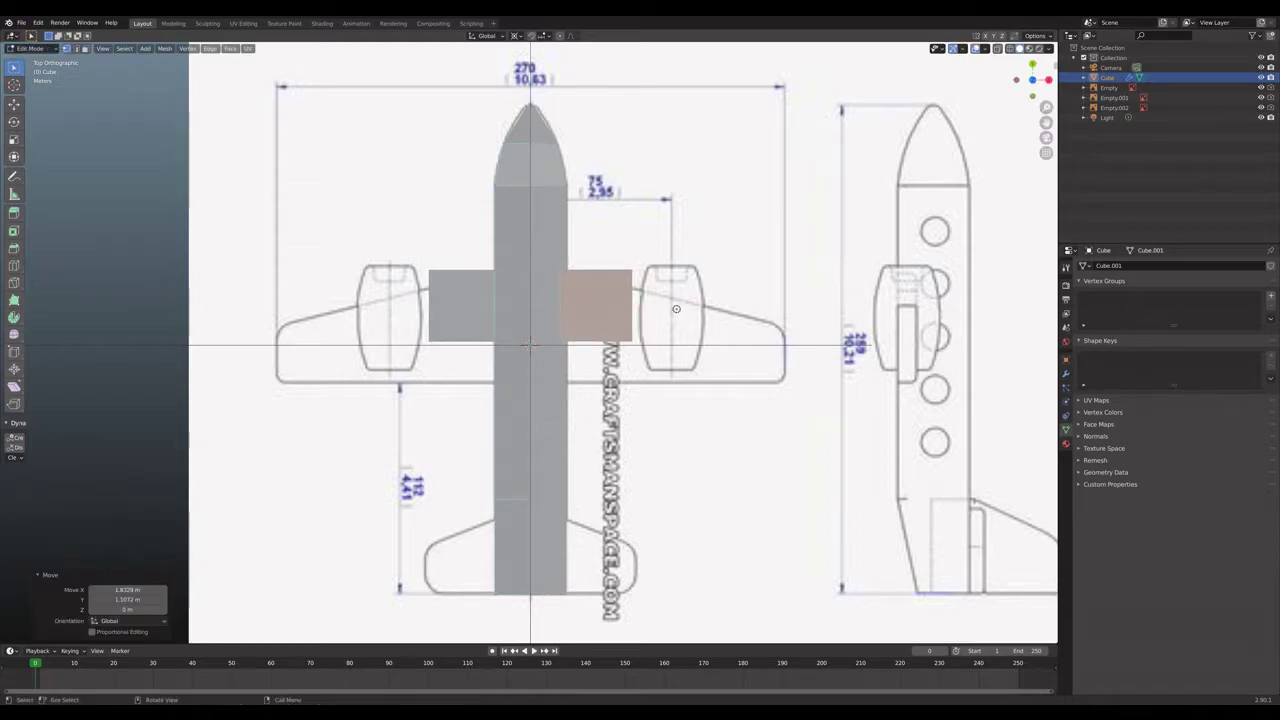
With X-ray enabled, move the cube's front edge along Y to line up with the front of the wing root in the reference.
scroll(530, 345, "up", 4)
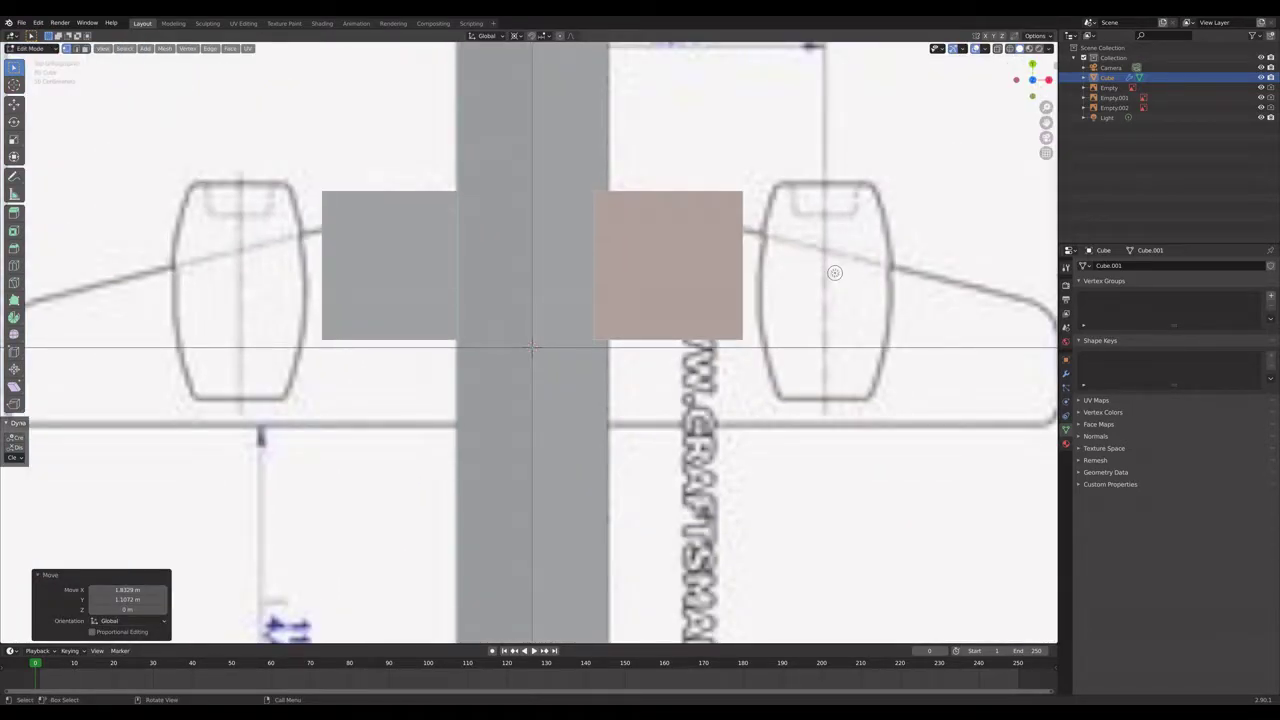
key("alt+z")
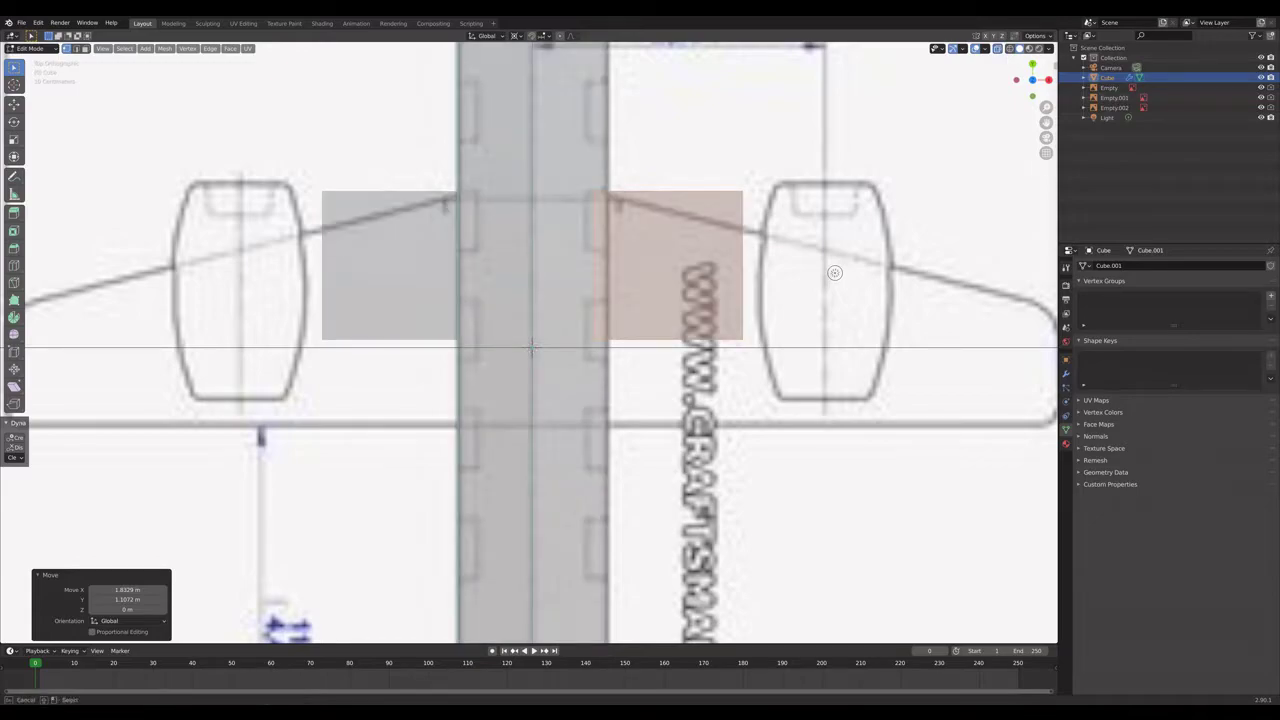
left_click(835, 272)
key("g")
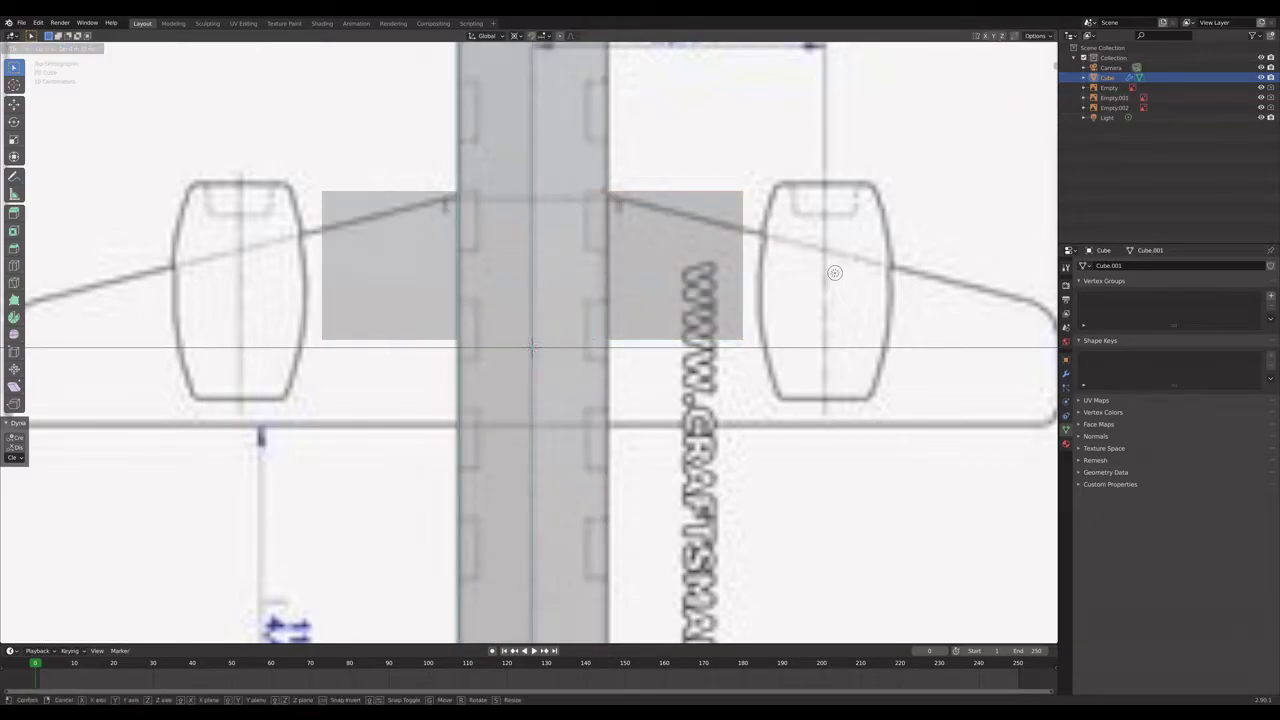
key("x")
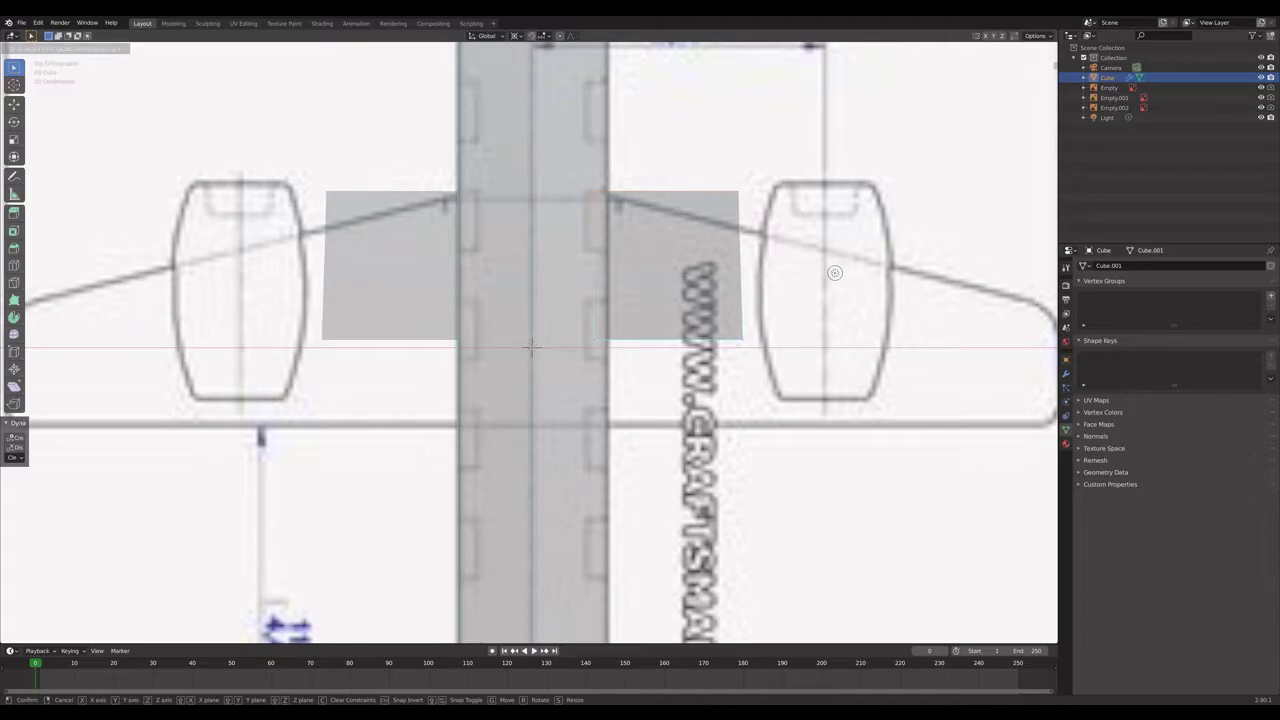
key("y")
left_click(835, 272)
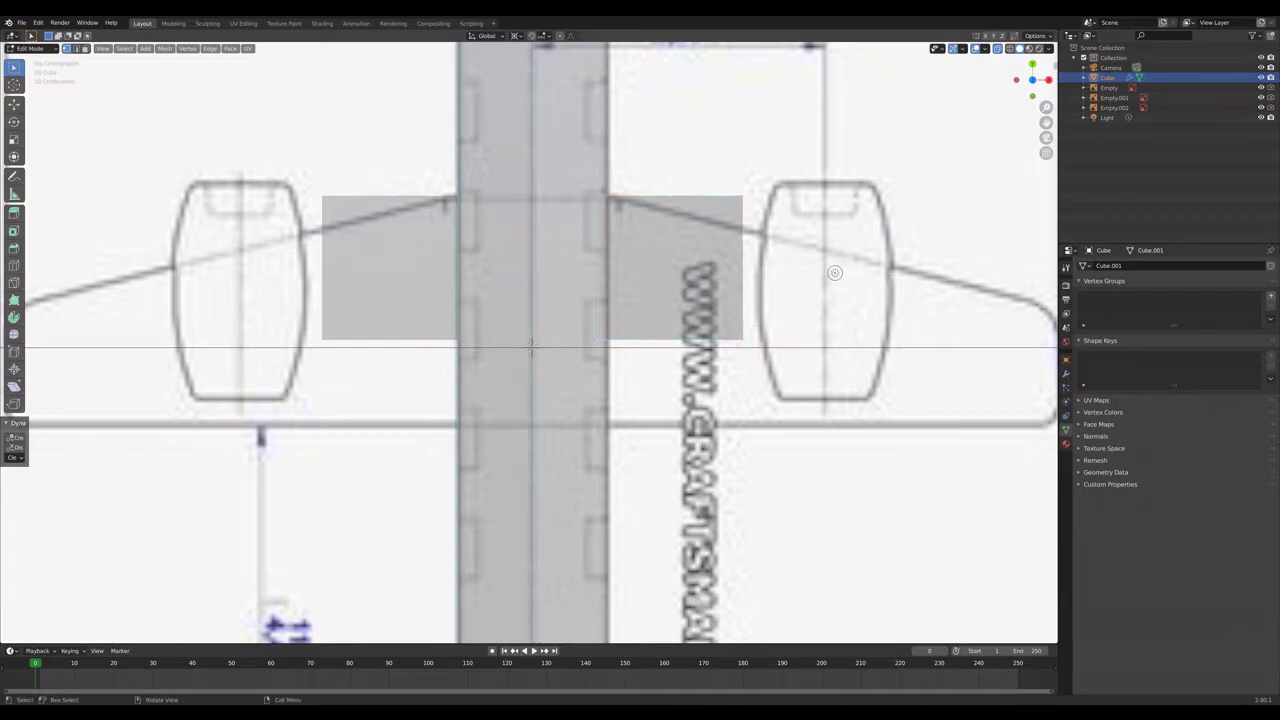
Move the wing block's front outer corner about 4.27 m in X and -1.50 m in Y to the wing tip's leading corner.
middle_click_drag(835, 272, 667, 278, "shift")
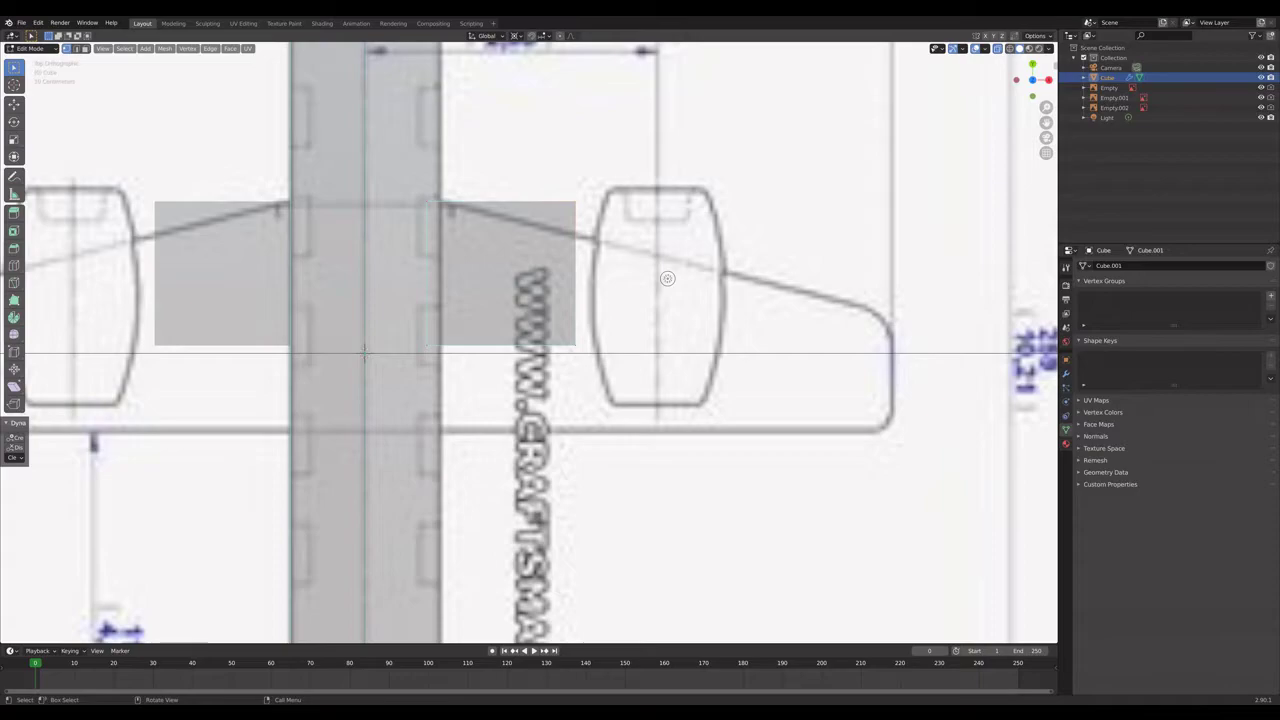
key("g")
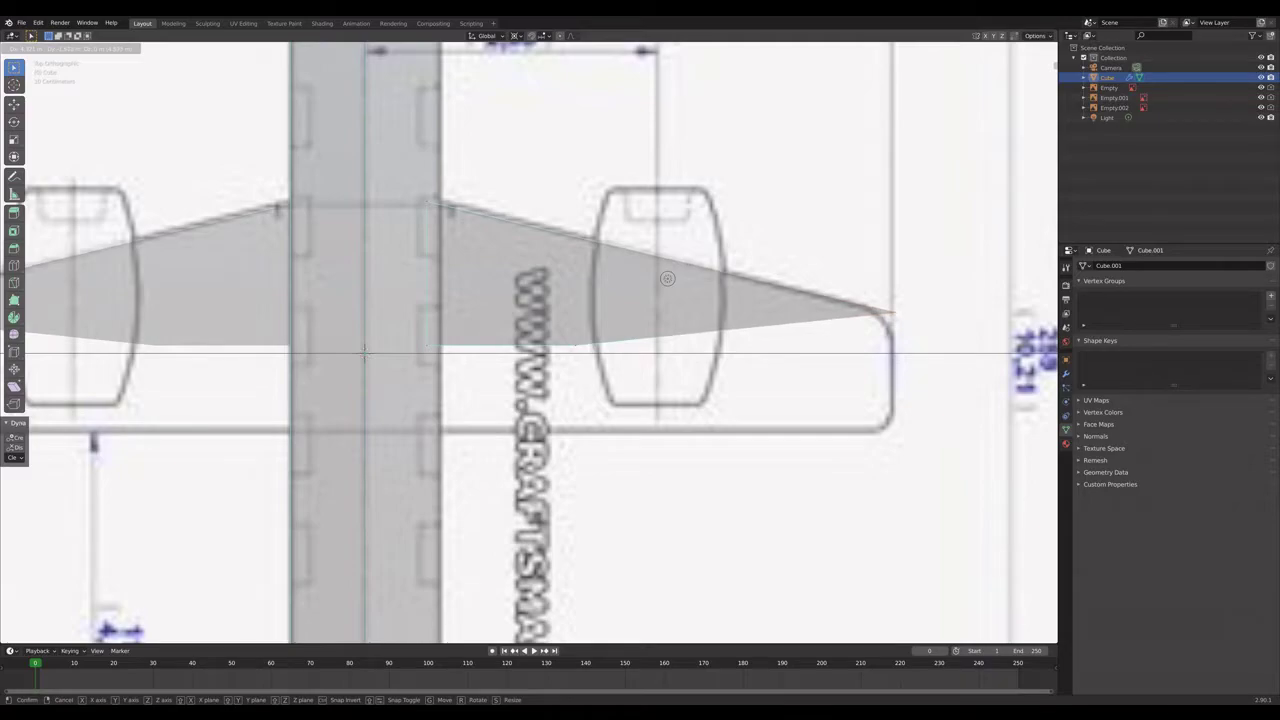
key("Return")
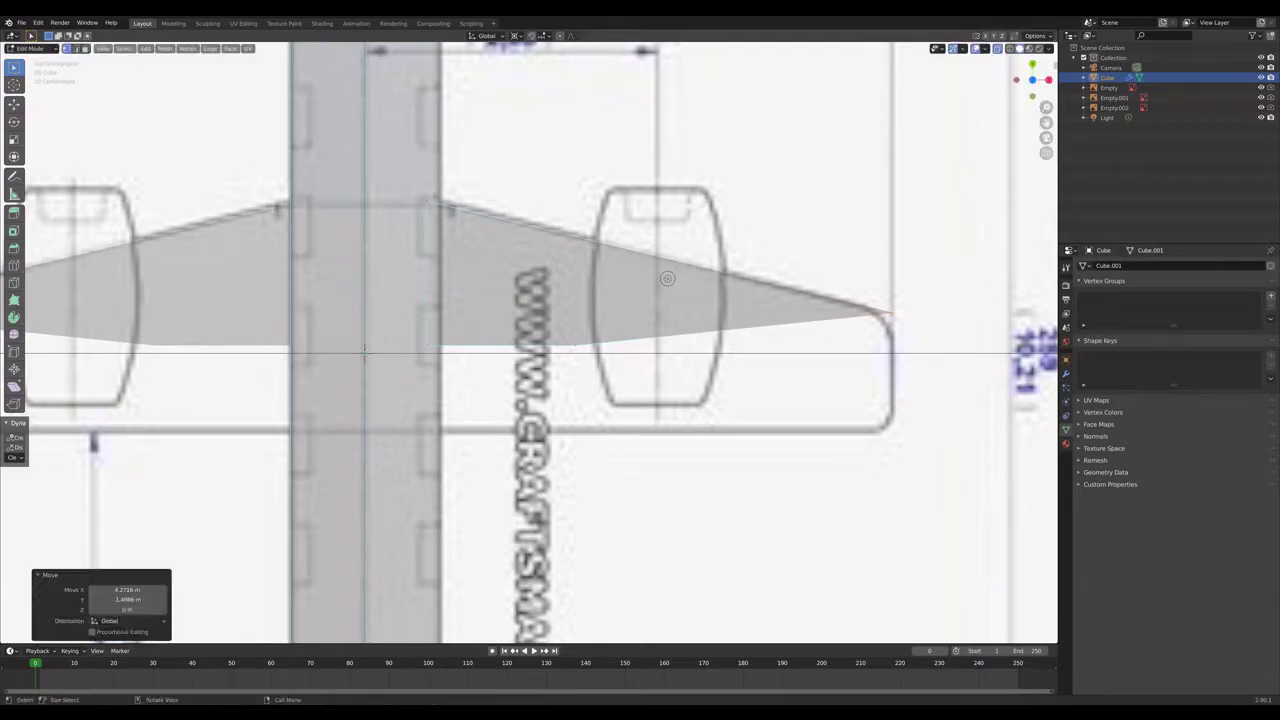
Move the wing block's rear outer and rear inner corners onto the trailing edge of the reference wing at the tip and root.
left_click_drag(628, 387, 630, 388)
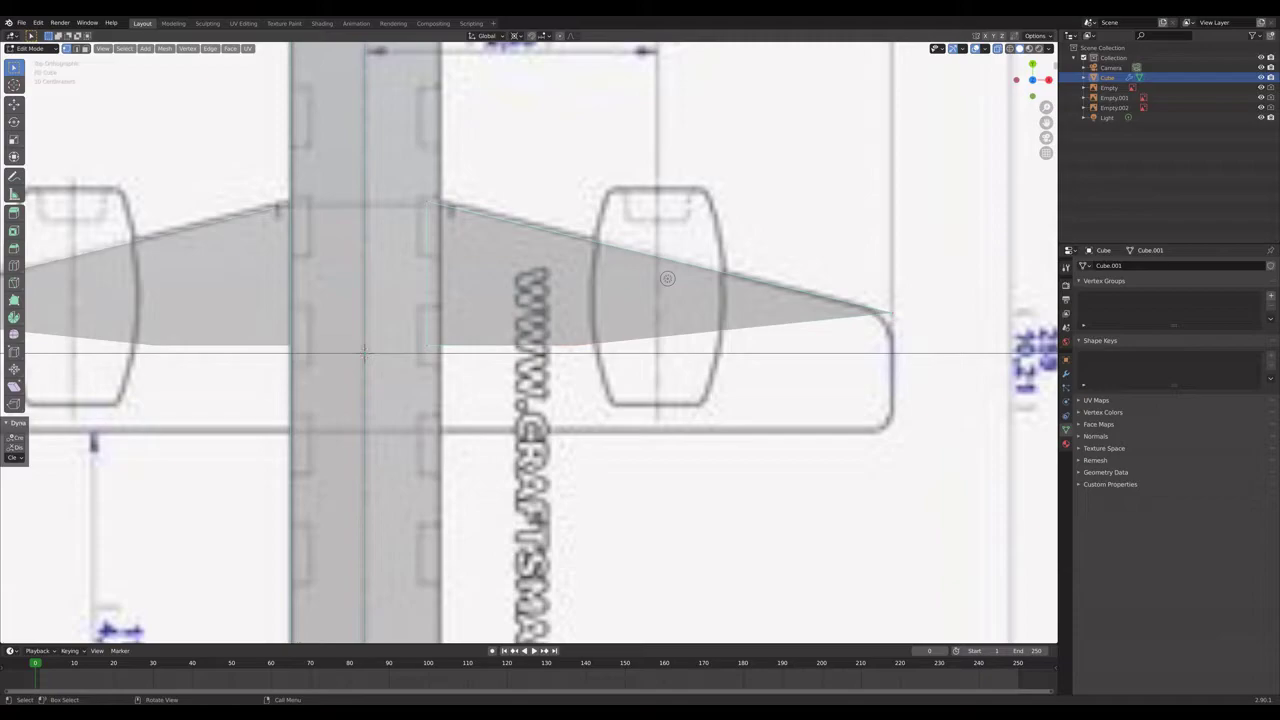
key("g")
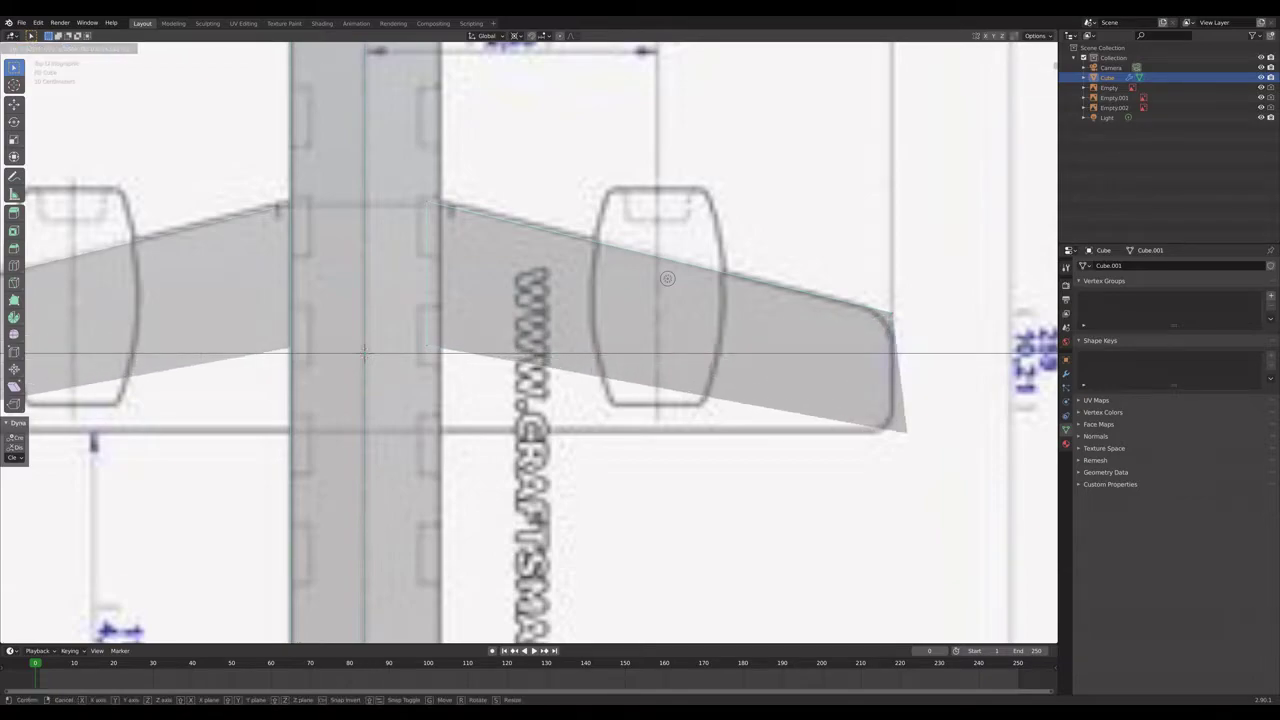
key("Return")
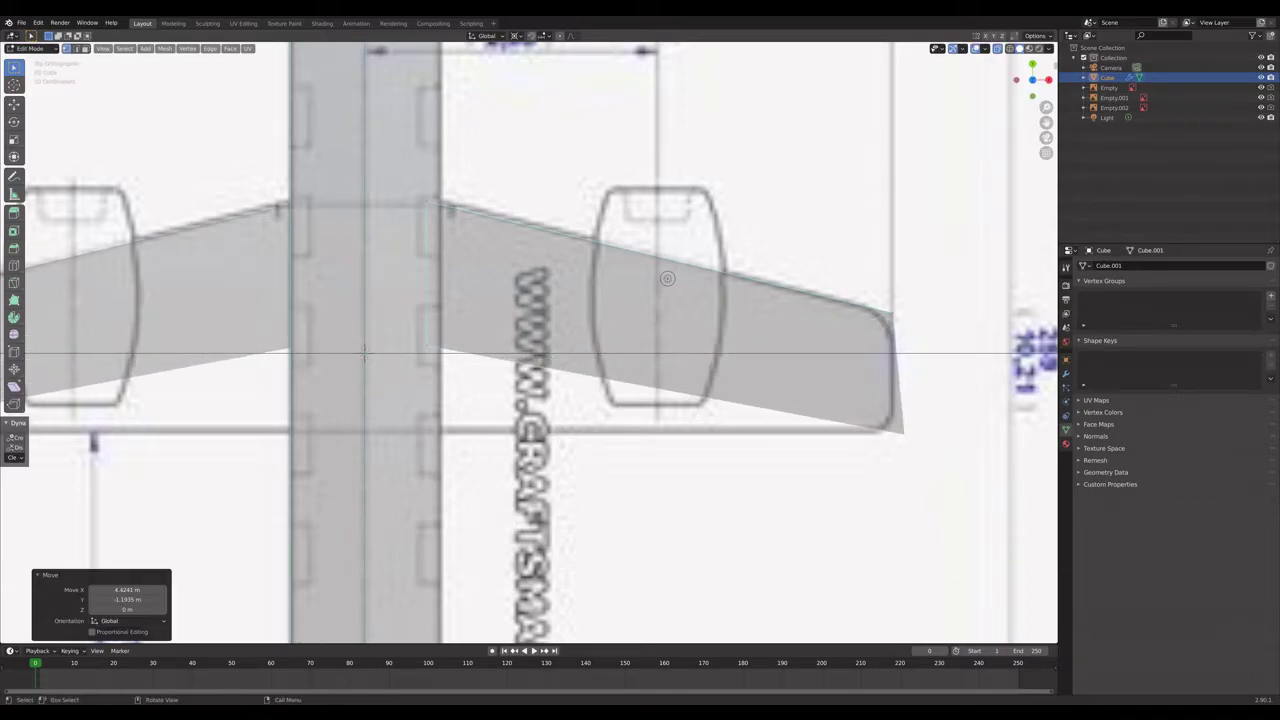
key("g")
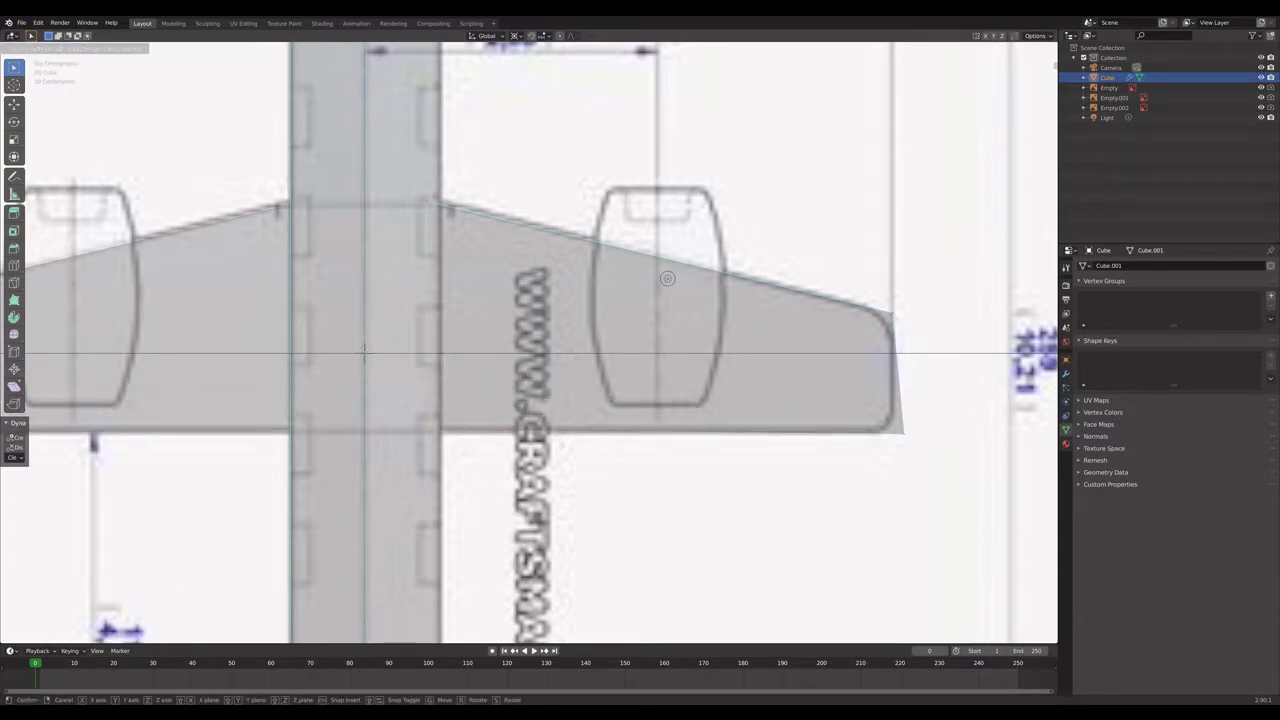
key("Return")
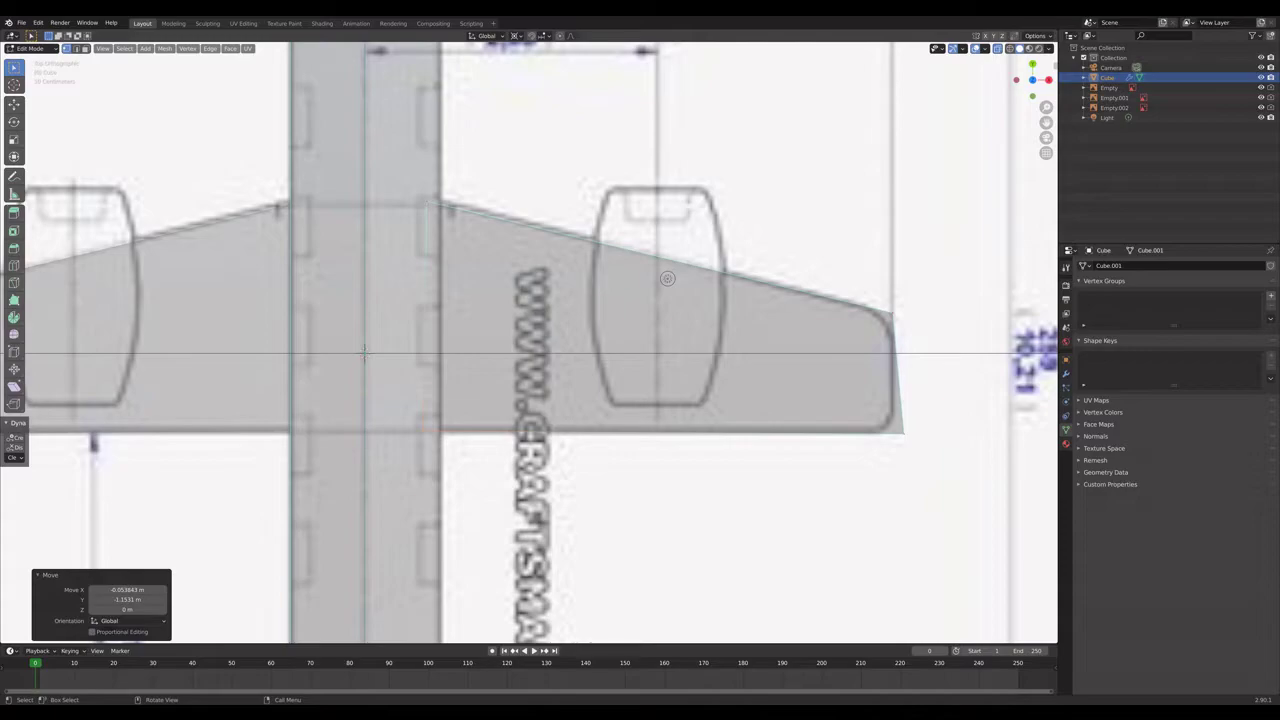
With snapping set to Vertex, snap the rear wing tip corner onto the front one and move it about 1.61 m back along Y.
left_click_drag(893, 434, 890, 425)
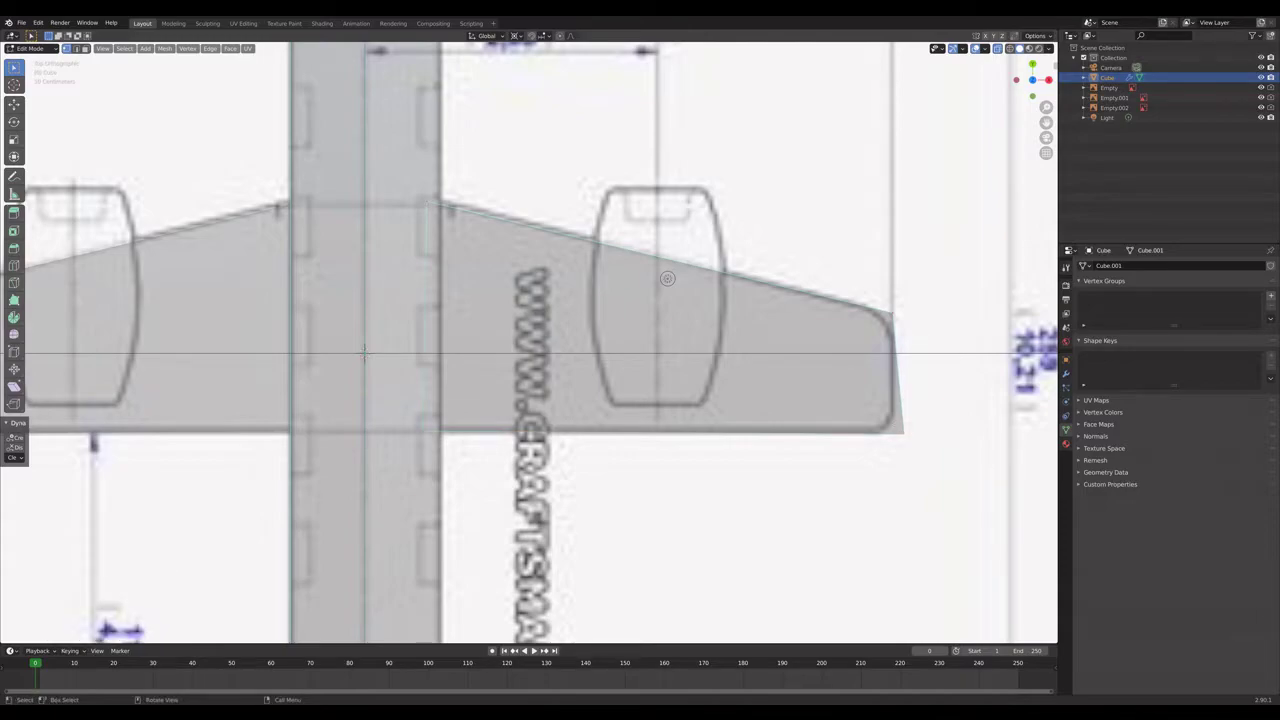
key("g")
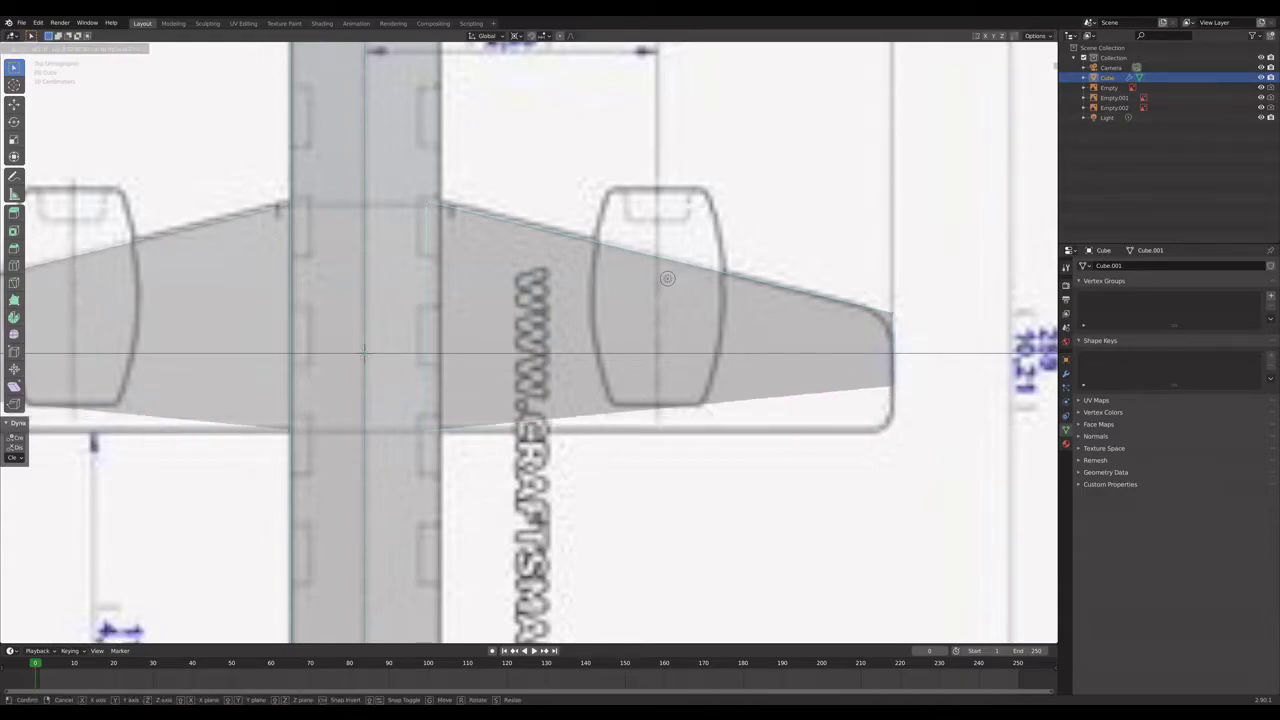
key("Escape")
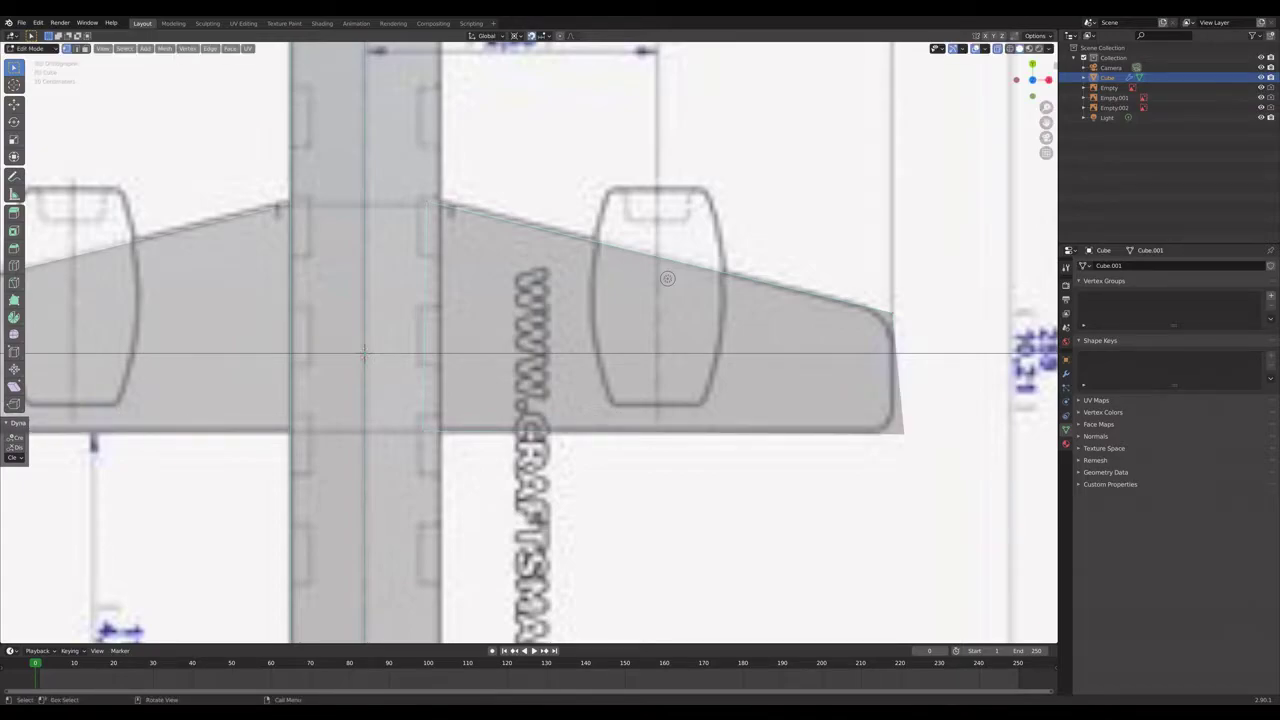
left_click(541, 36)
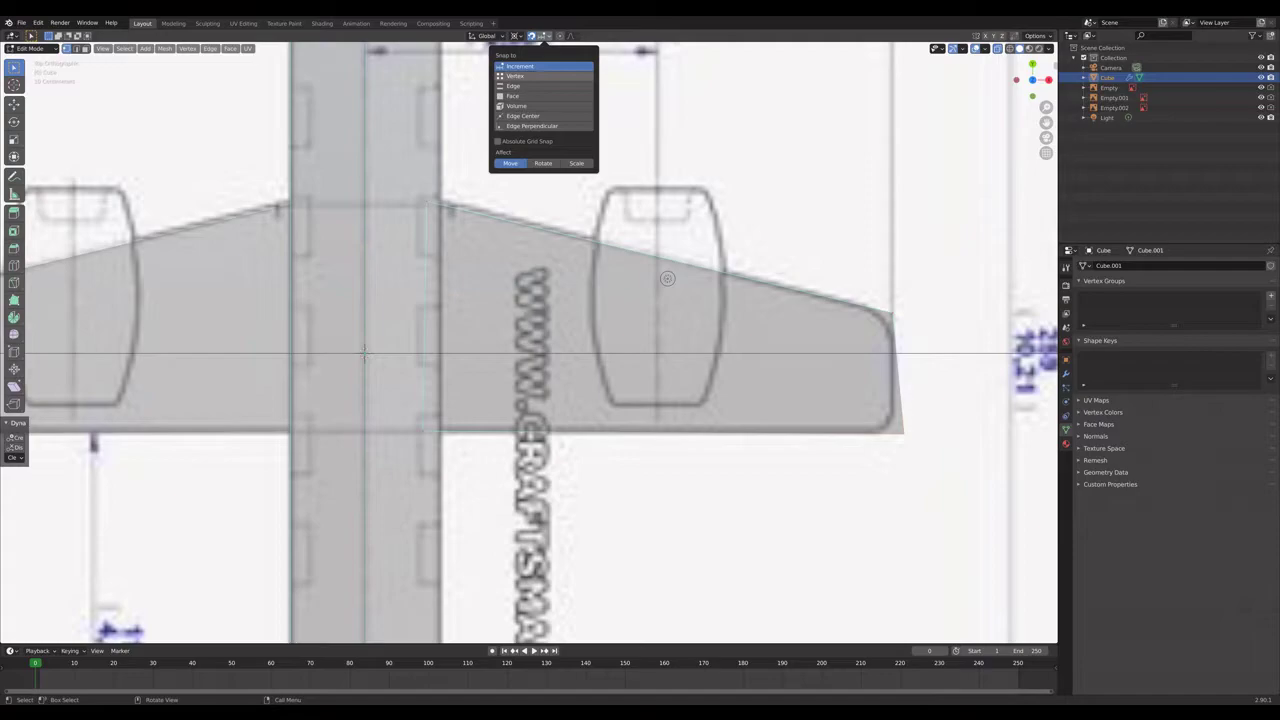
left_click(515, 76)
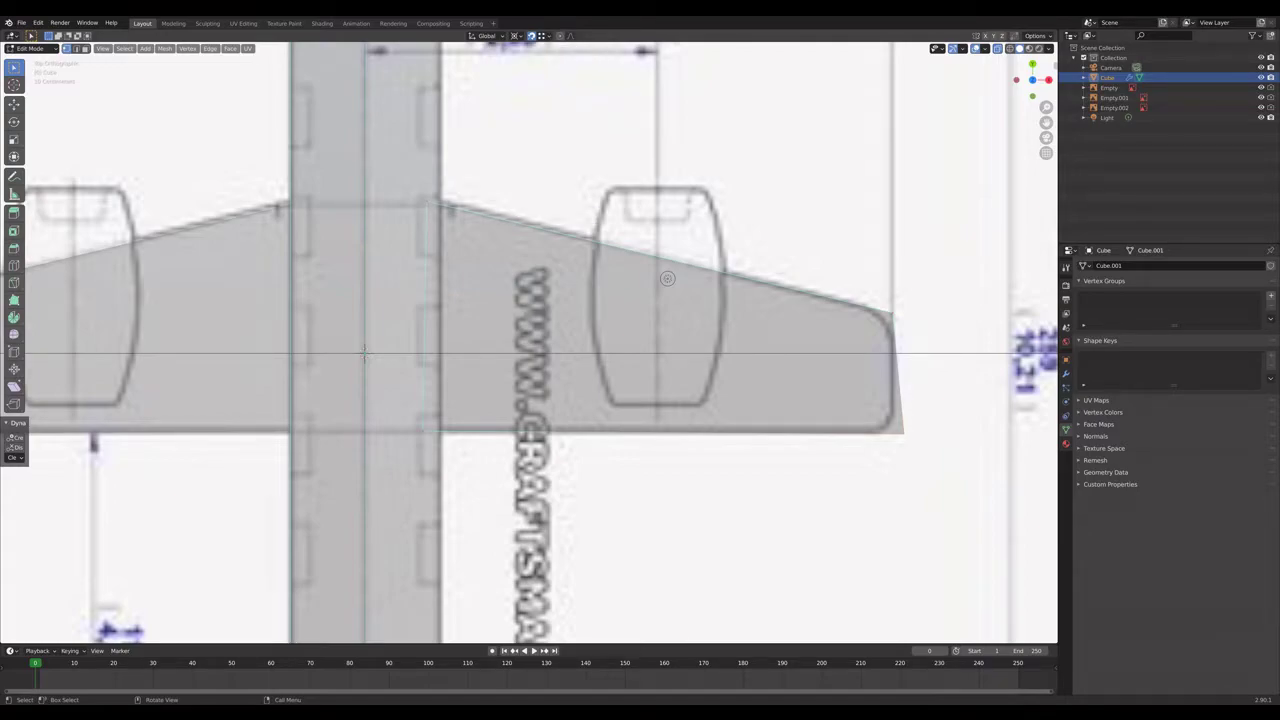
key("g")
left_click(363, 350)
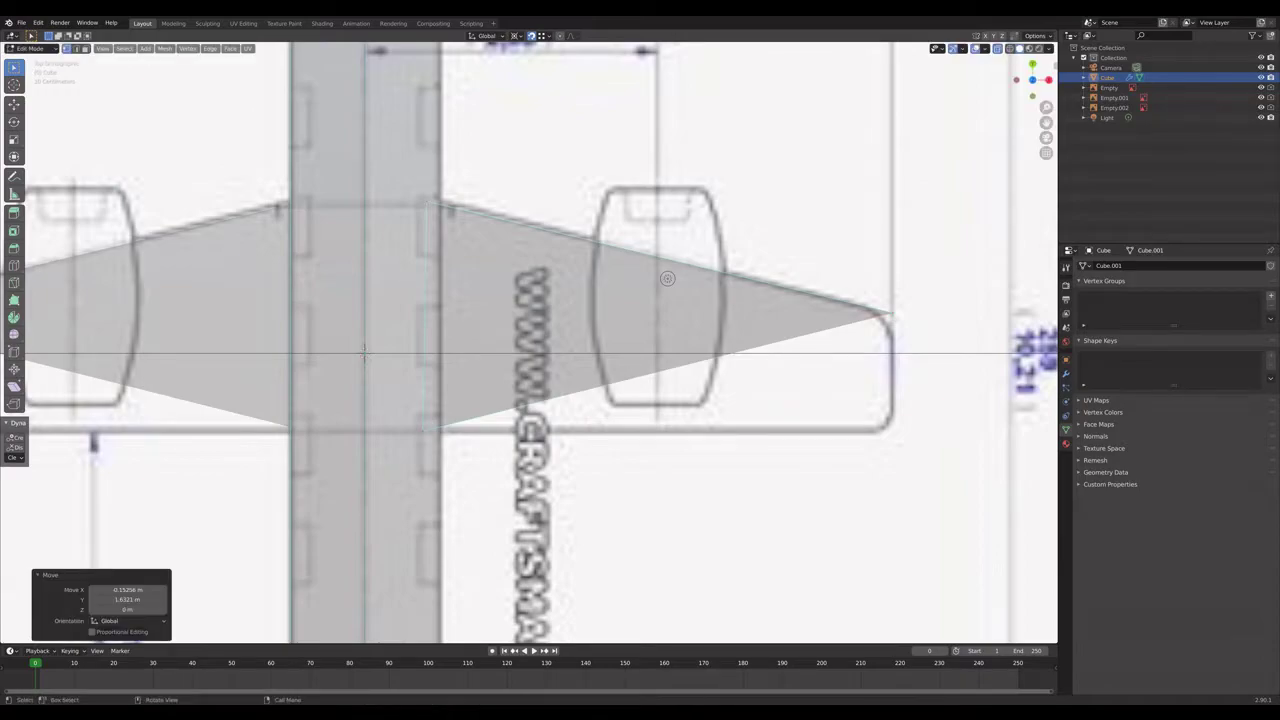
key("g")
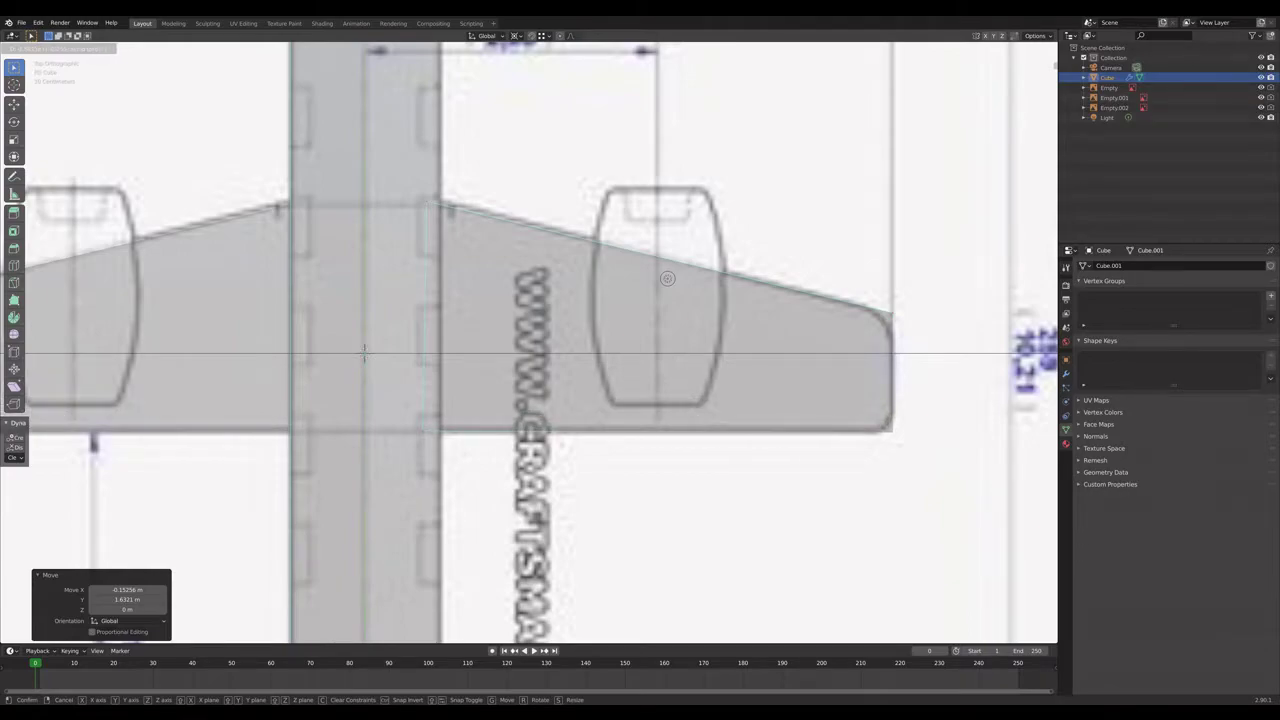
left_click(363, 350)
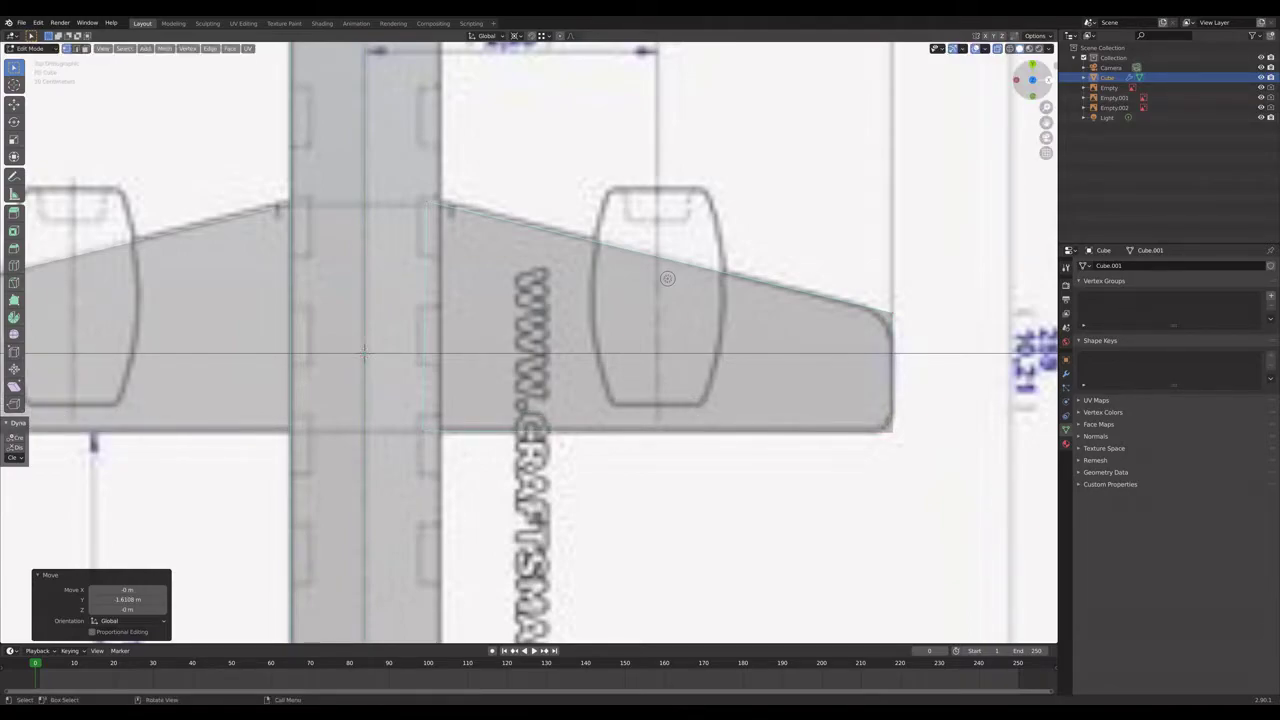
Compare the wing block's height with the side-view reference in the right orthographic view.
left_click(1032, 94)
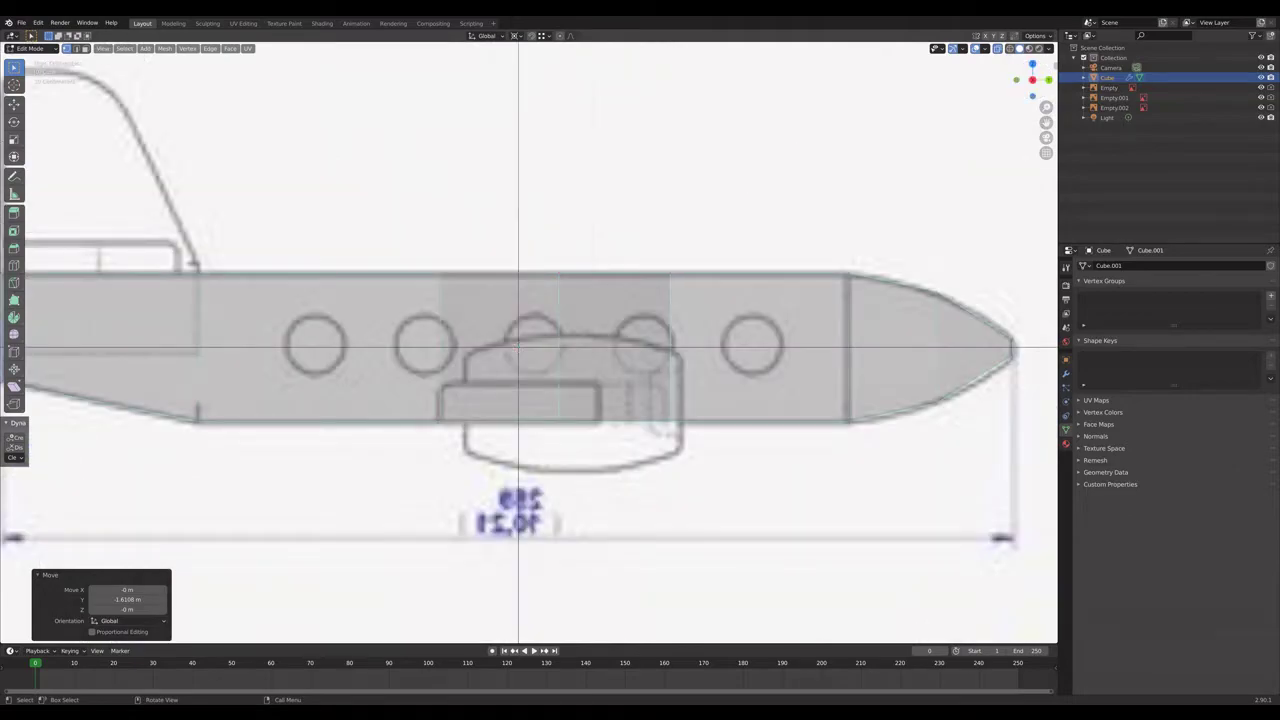
scroll(488, 262, "down", 3)
scroll(488, 262, "up", 2)
middle_click_drag(488, 262, 395, 342)
left_click(1040, 78)
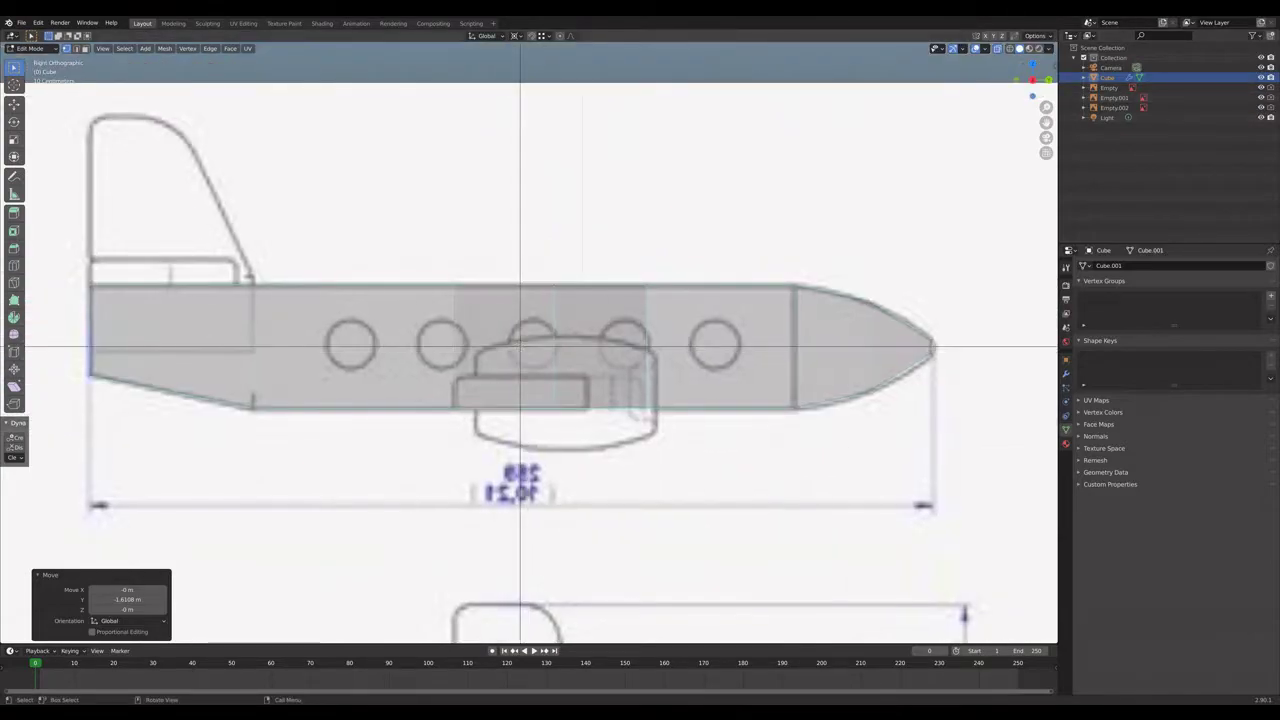
mouse_move(520, 350)
middle_mouse_down()
mouse_move(555, 305)
mouse_move(525, 320)
mouse_move(532, 336)
middle_mouse_up()
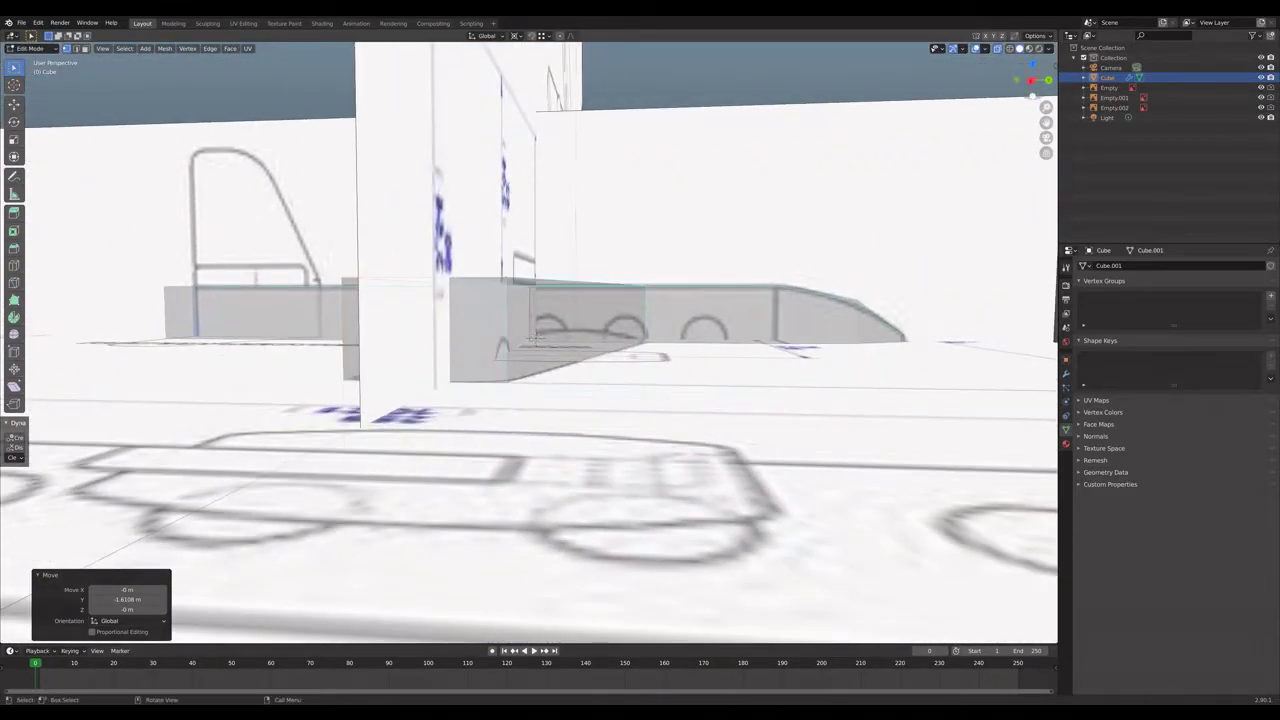
left_click(1031, 80)
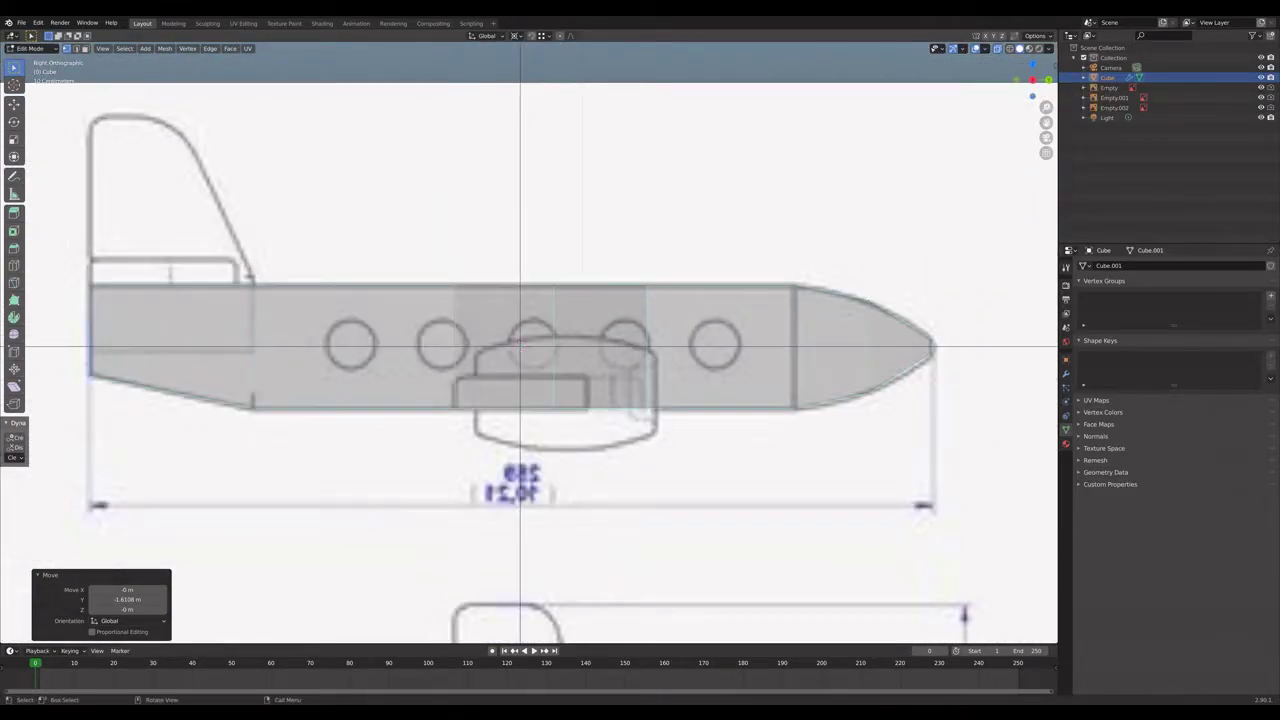
Lower the wing block's top face along Z to the wing's upper edge in the side-view reference.
key("Escape")
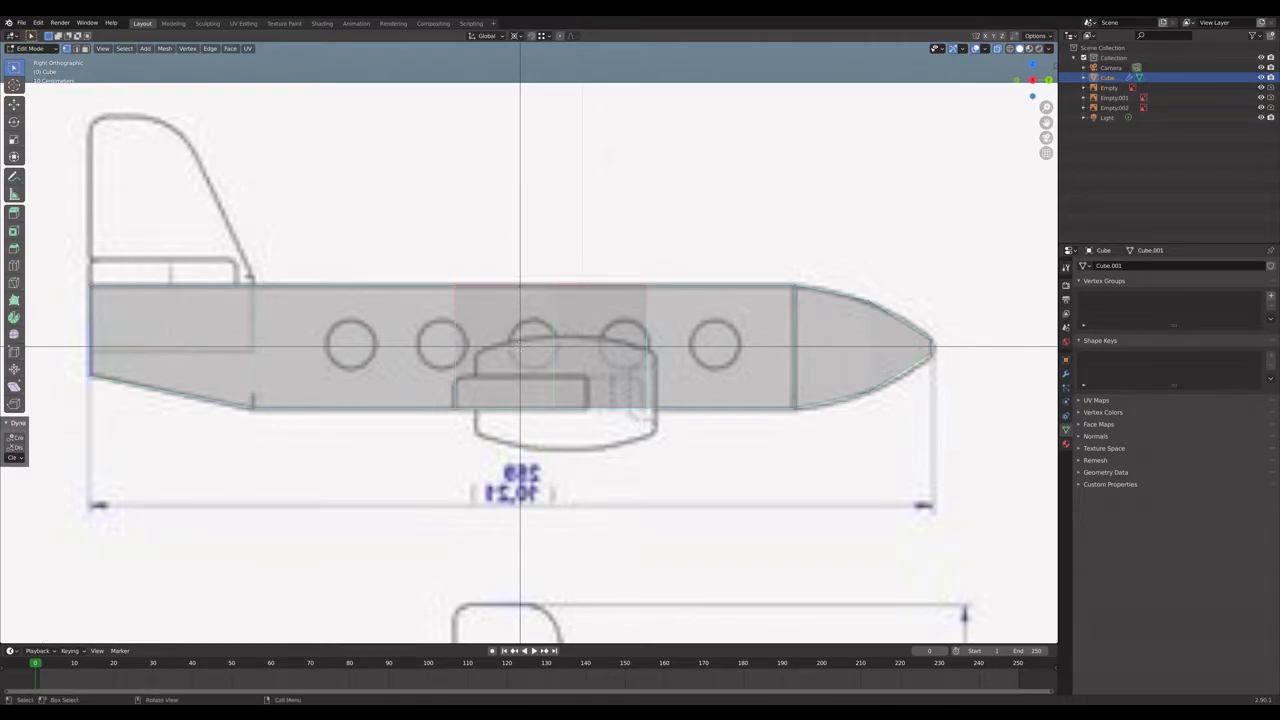
middle_click_drag(520, 350, 579, 305)
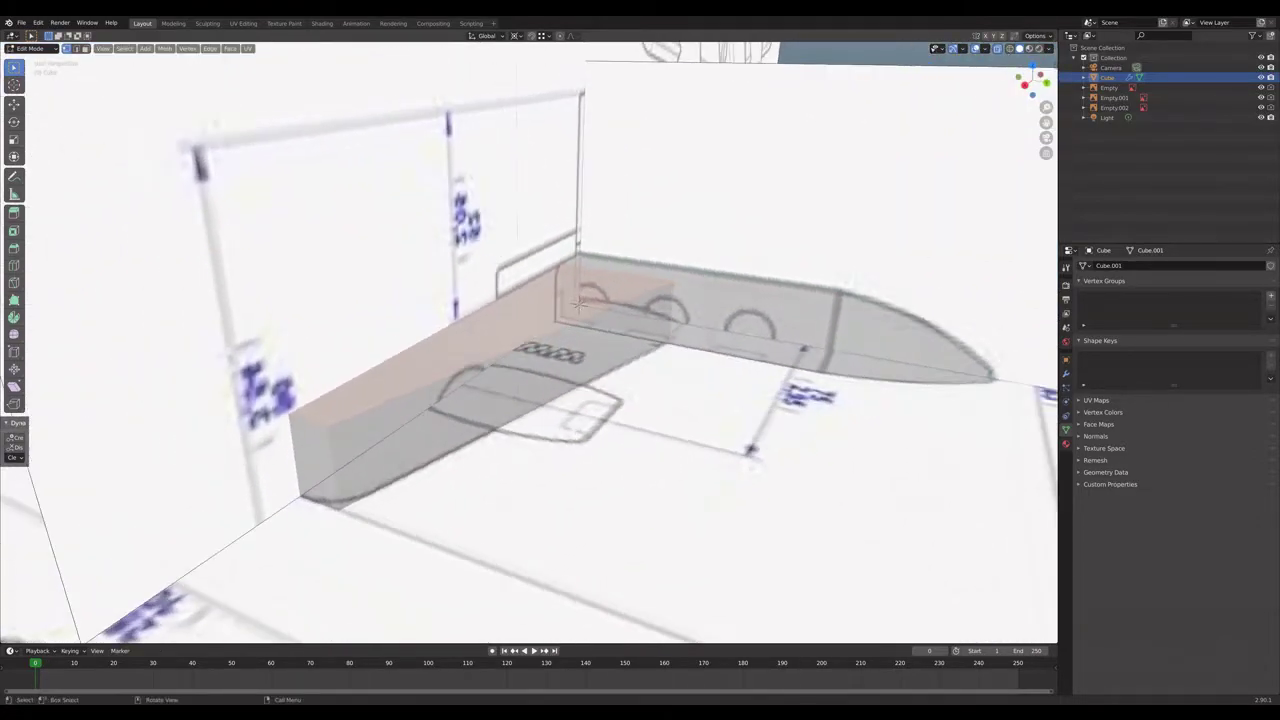
key("KP_3")
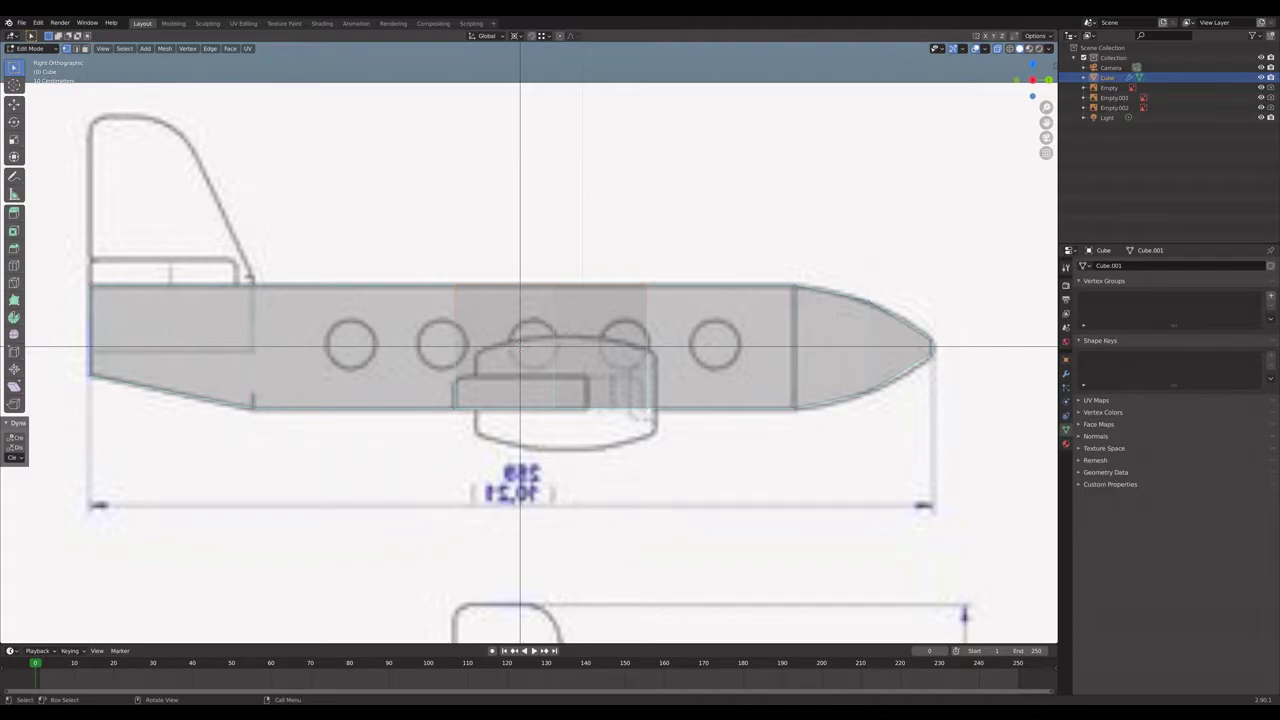
key("g")
key("z")
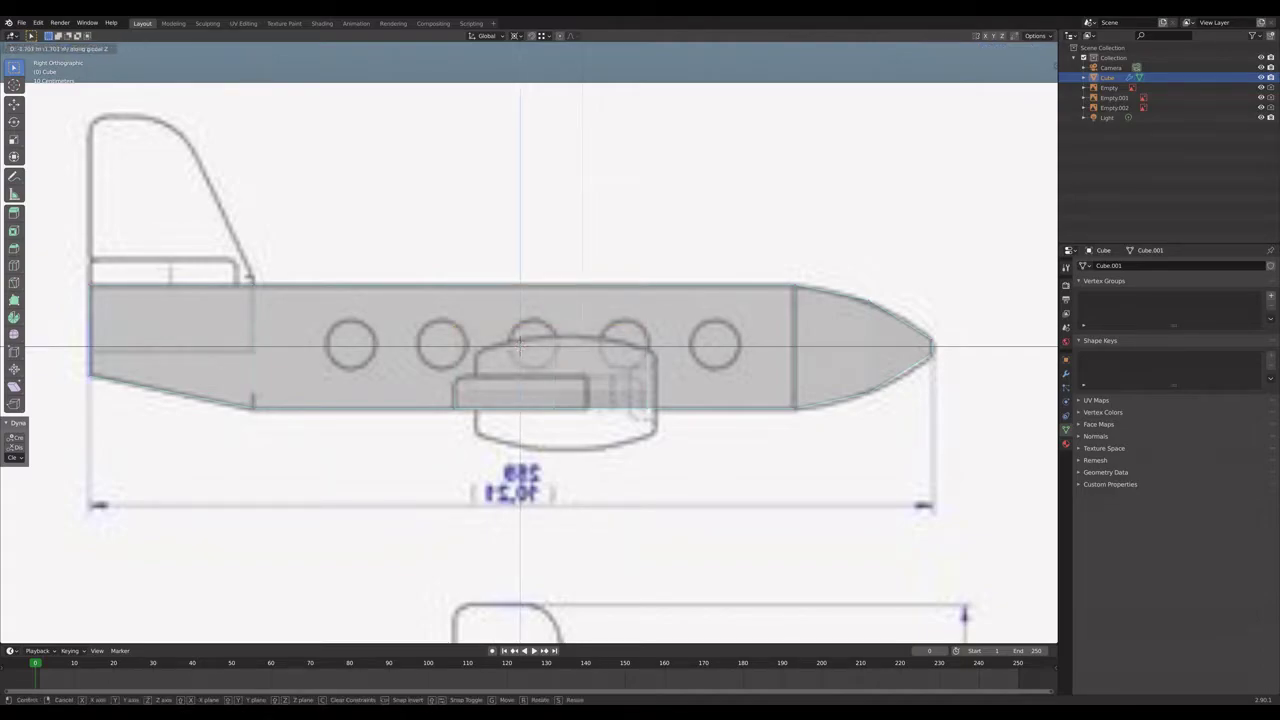
left_click(520, 345)
Return to Object Mode and hide the three blueprint reference images to inspect the fuselage with its mirrored wings.
middle_click_drag(520, 345, 503, 193)
key("Tab")
key("alt+a")
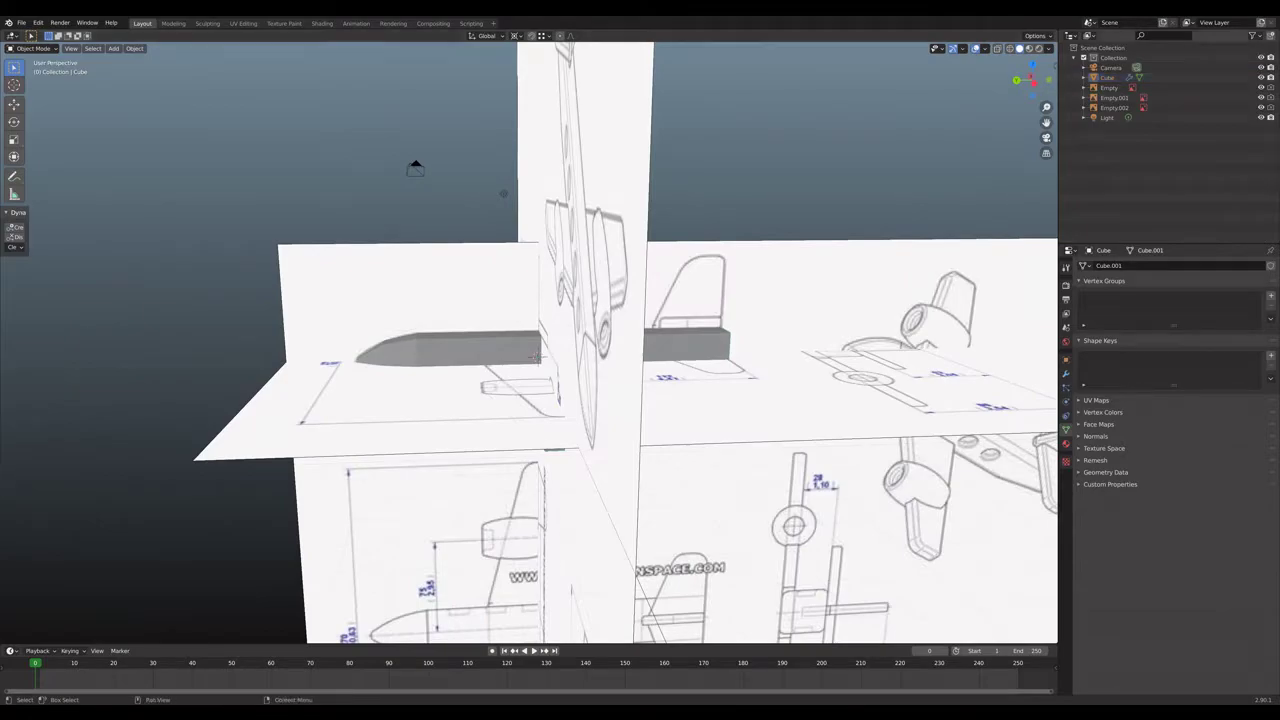
left_click(1261, 88)
left_click(1261, 98)
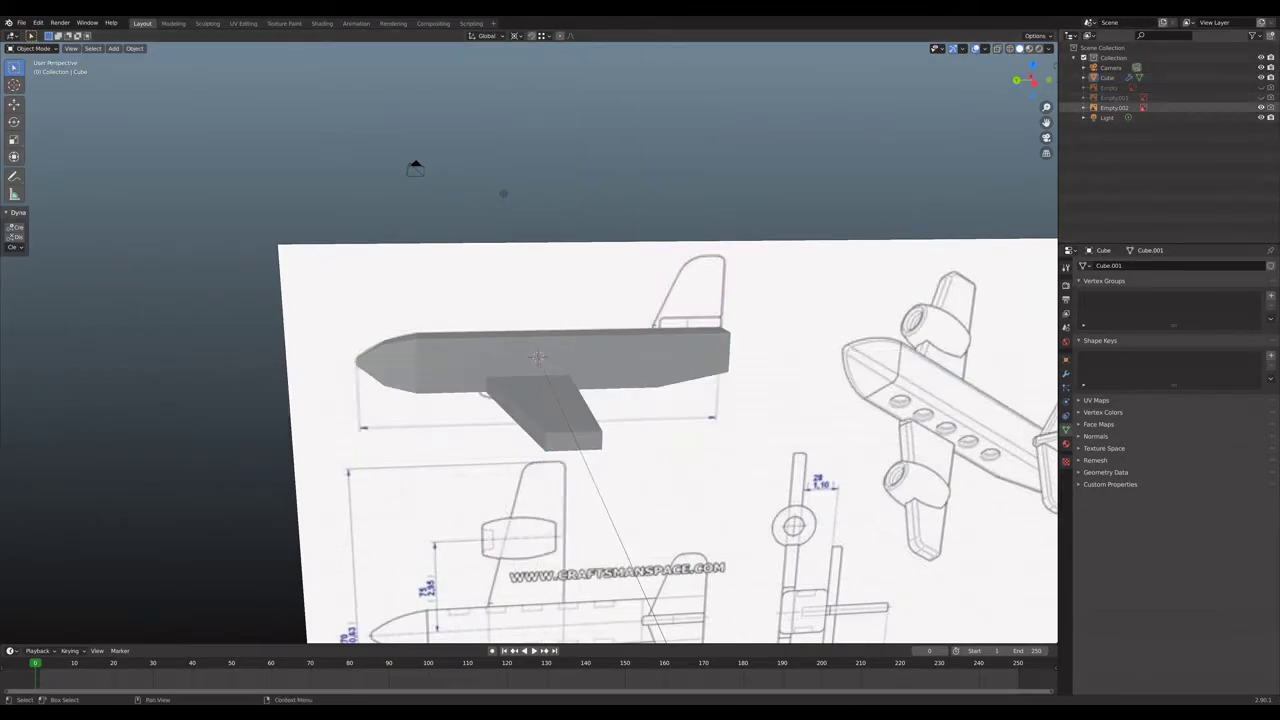
left_click(1261, 108)
middle_click_drag(640, 330, 1048, 316)
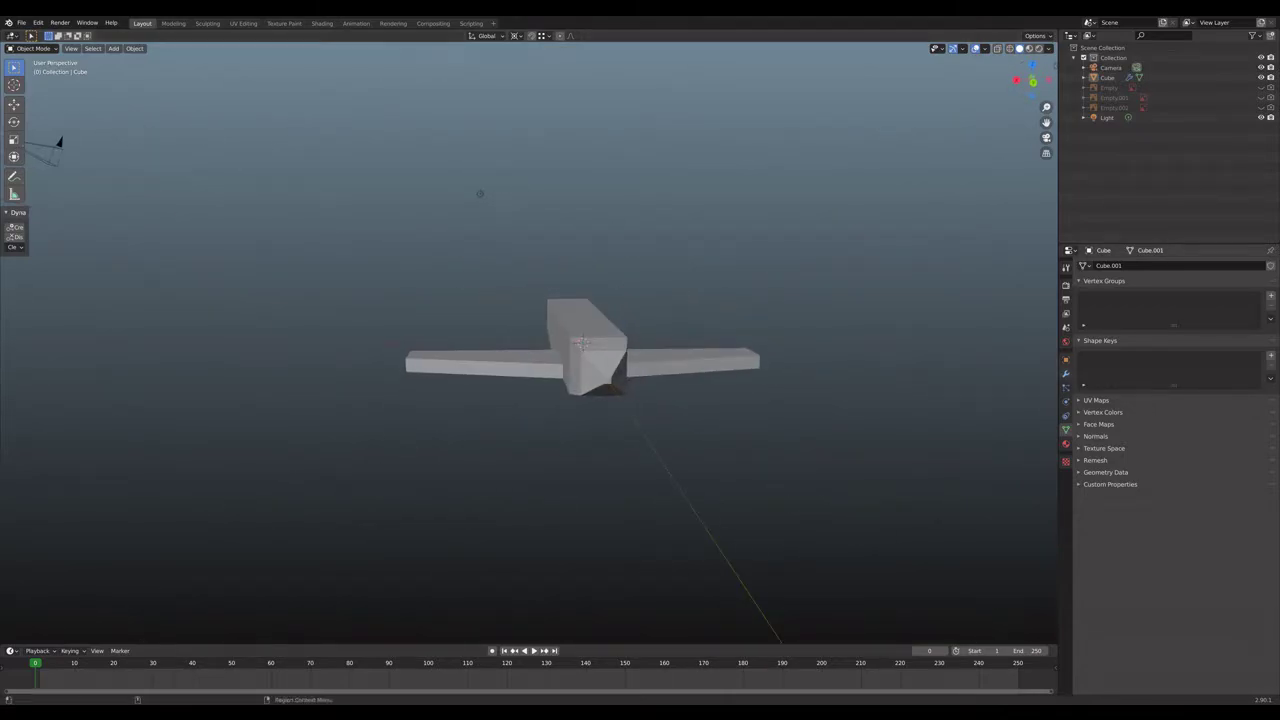
left_click(1066, 373)
left_click(1107, 77)
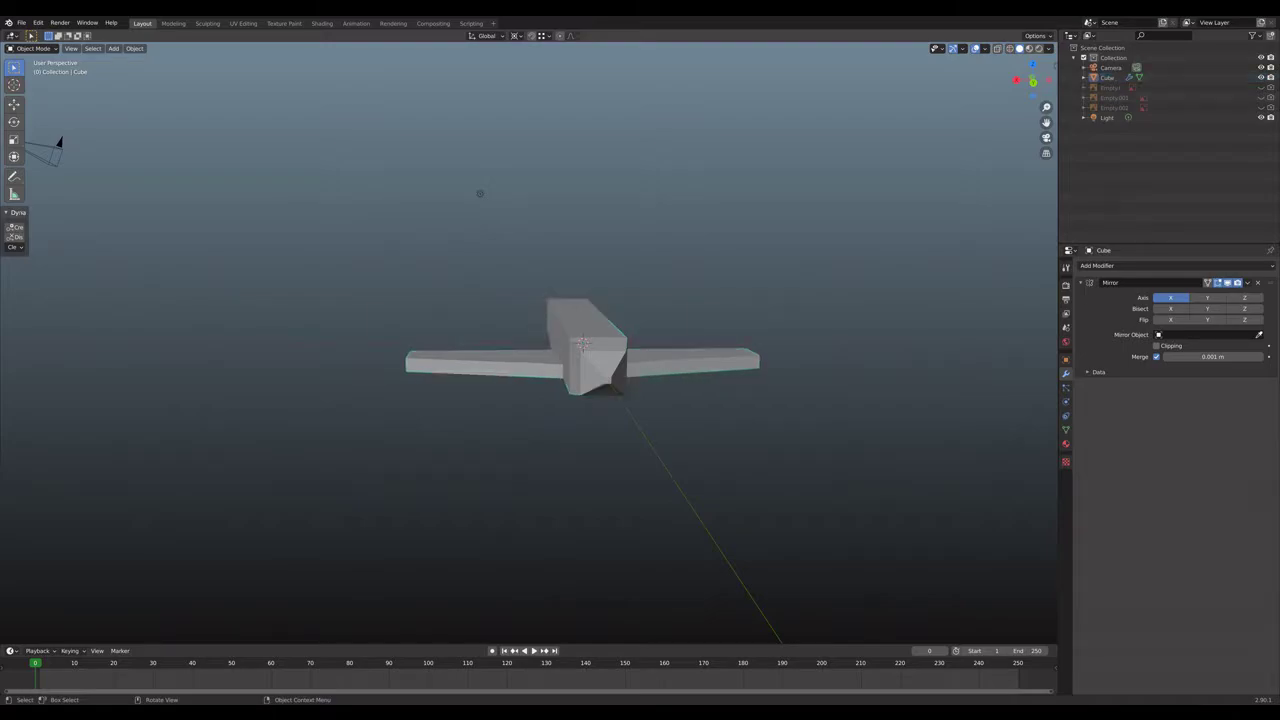
left_click(1066, 429)
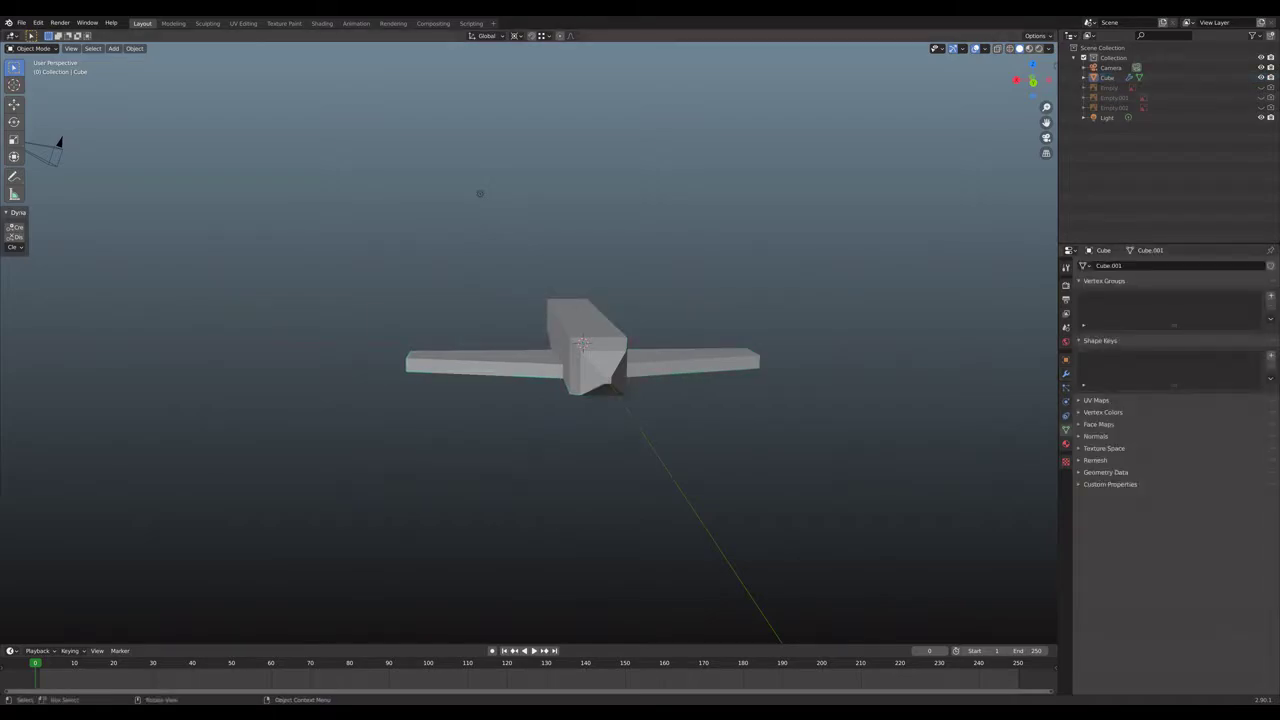
left_click(1066, 443)
left_click_drag(1033, 80, 1030, 68)
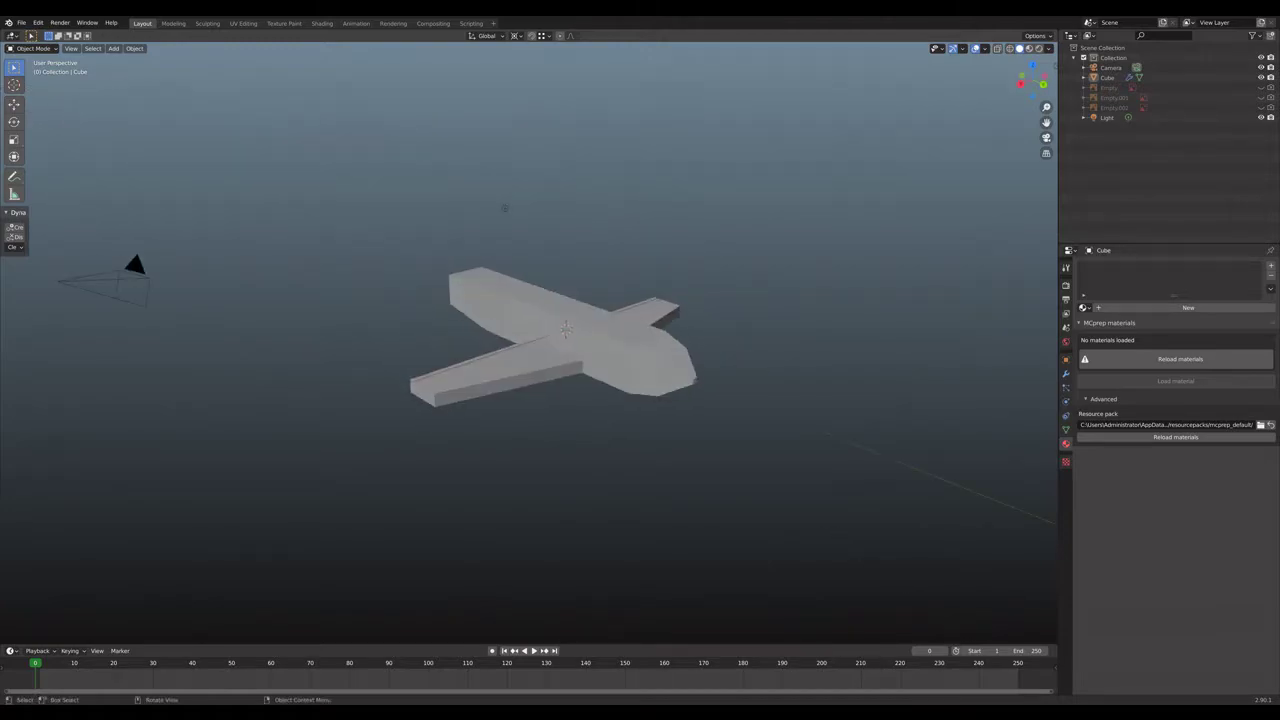
Reopen the airplane mesh in Edit Mode and make the blueprint reference images visible again.
left_click(1107, 77)
key("Tab")
key("KP_Decimal")
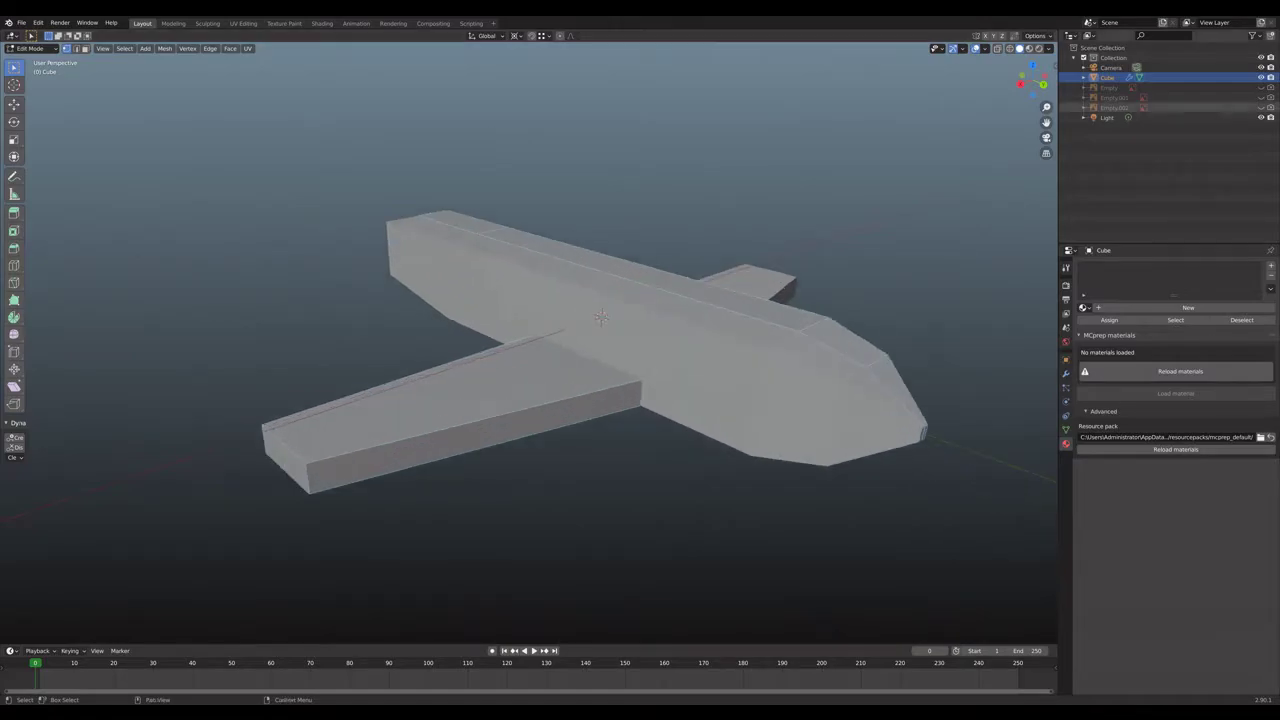
left_click(1260, 87)
left_click(1260, 97)
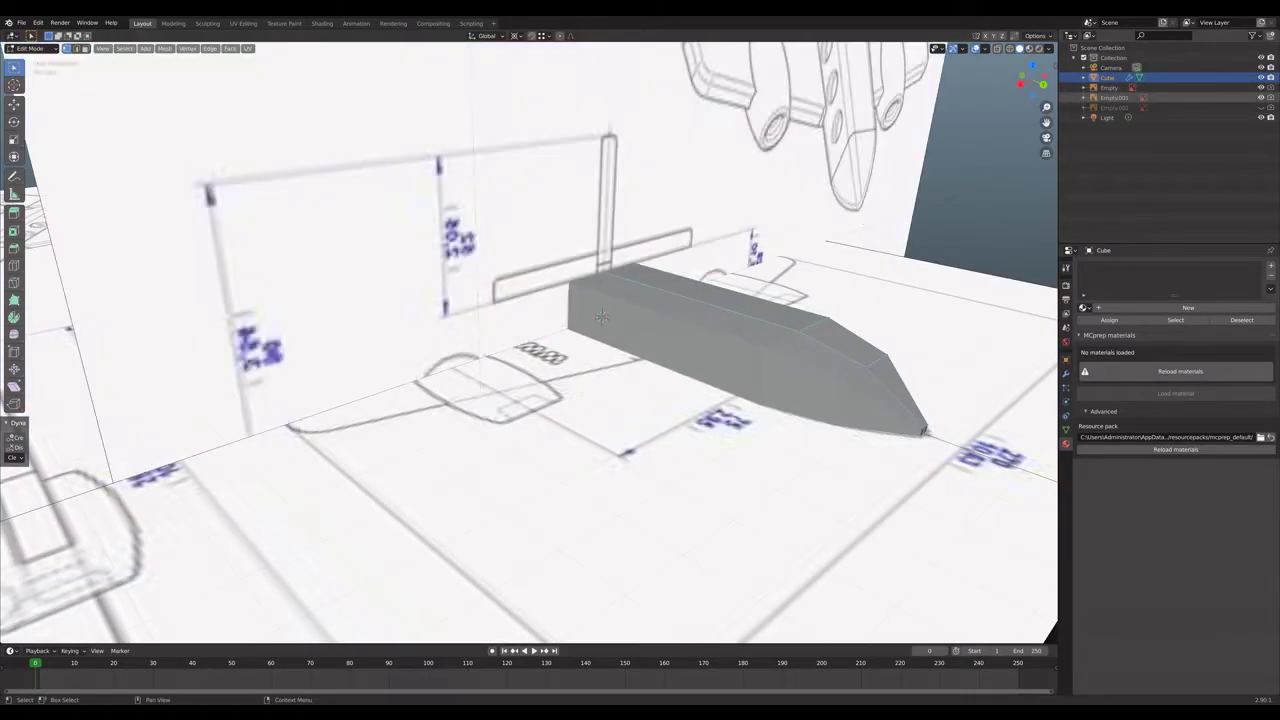
Add a cylinder to the airplane mesh at the world origin for the engine.
middle_click_drag(601, 317, 586, 279)
left_click(1036, 78)
middle_click_drag(576, 256, 530, 288)
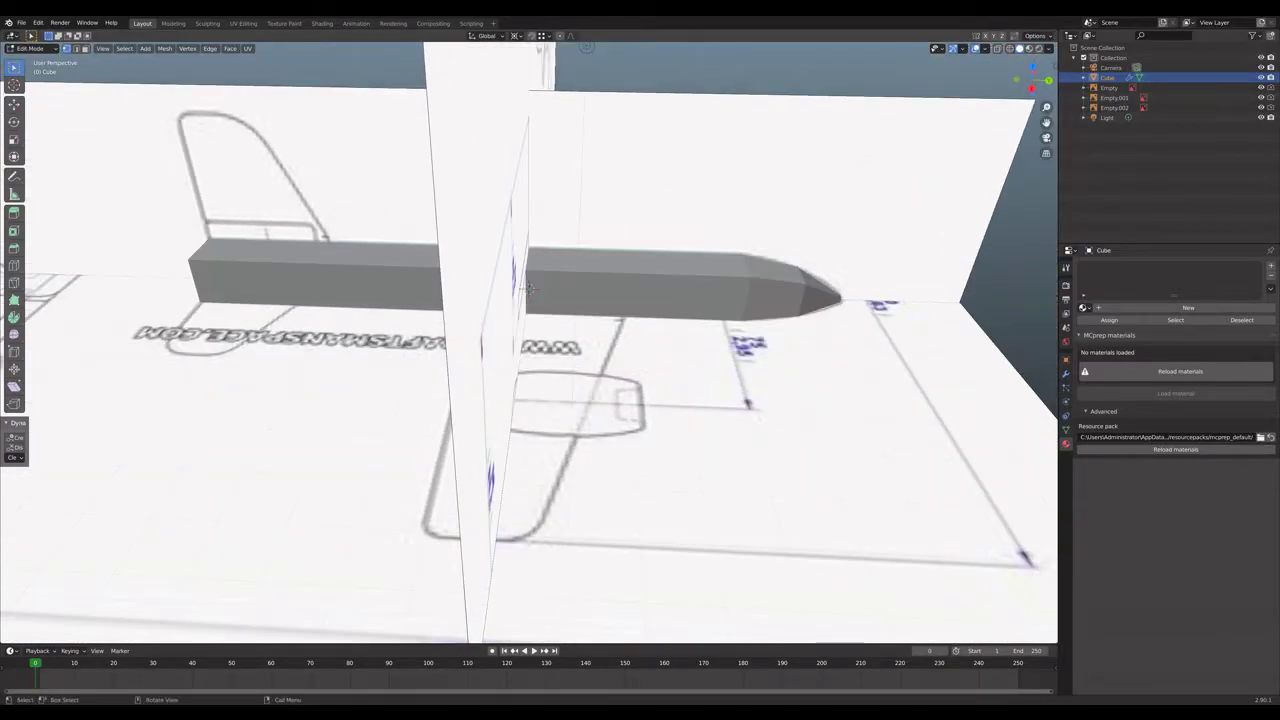
left_click(1033, 66)
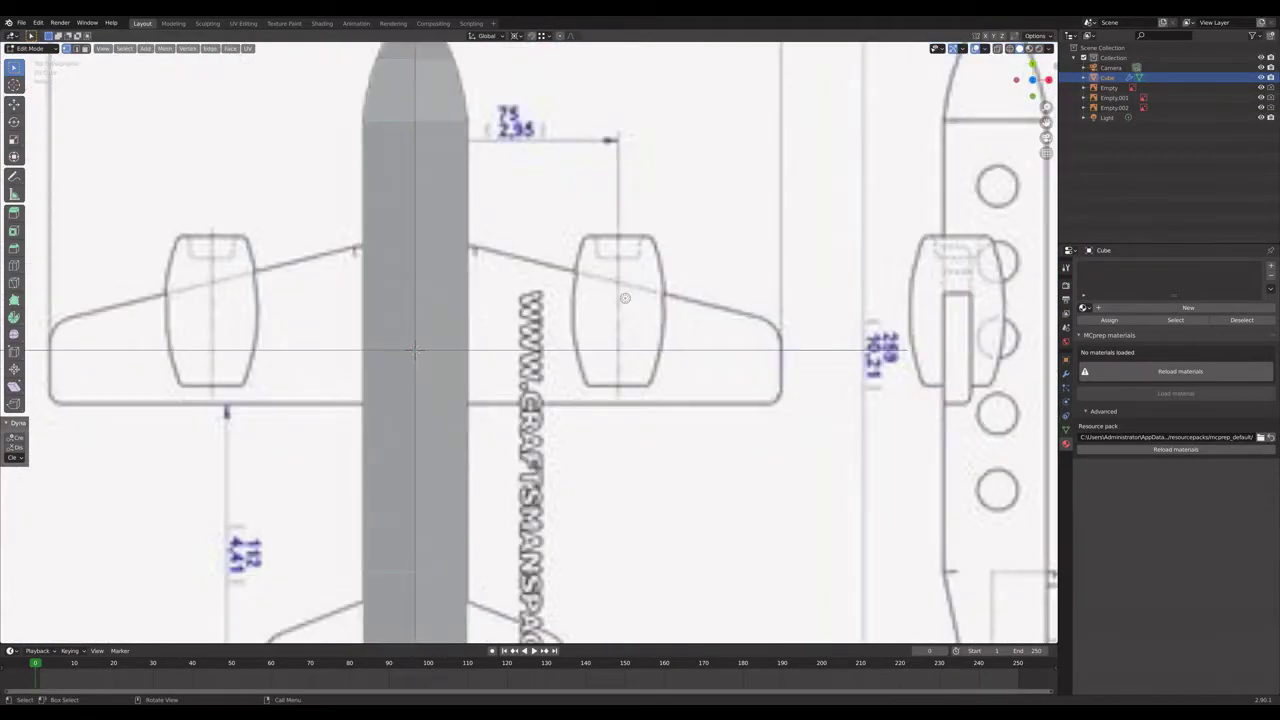
key("shift+a")
key("Down")
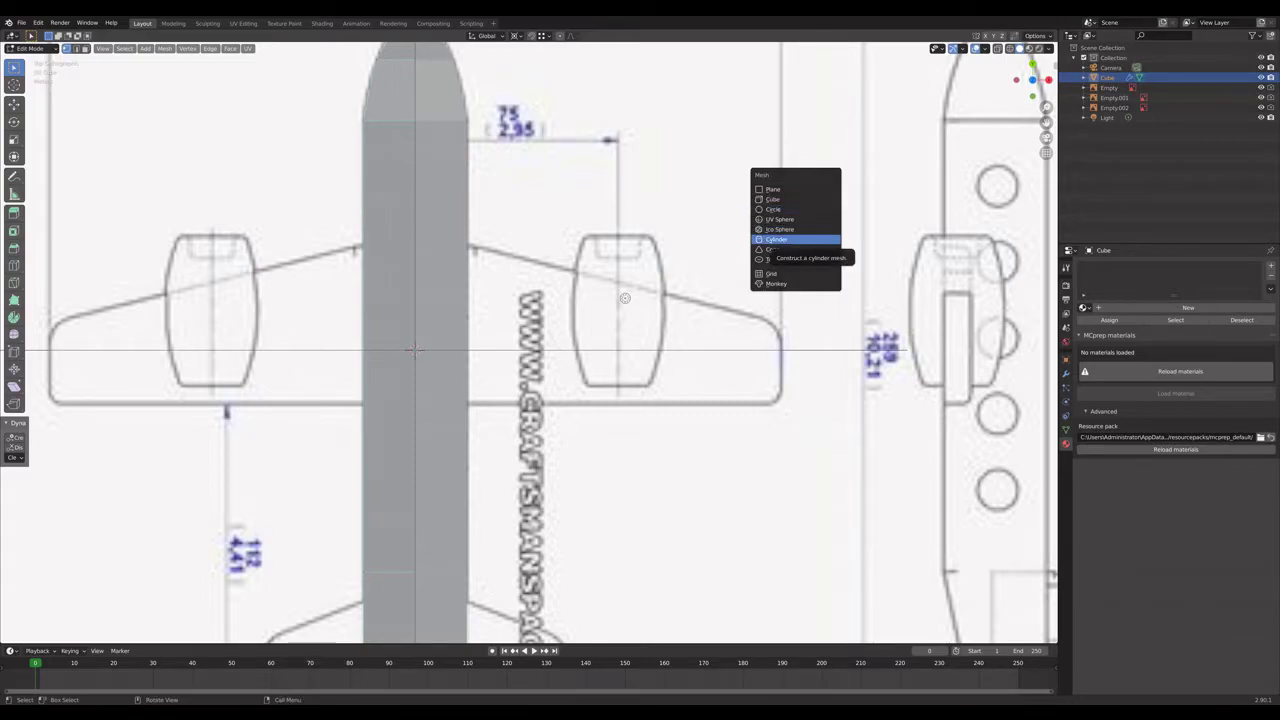
left_click(776, 240)
Rotate the new cylinder -90° about the global X axis.
middle_click_drag(776, 240, 722, 176)
middle_click_drag(420, 327, 518, 316)
key("r")
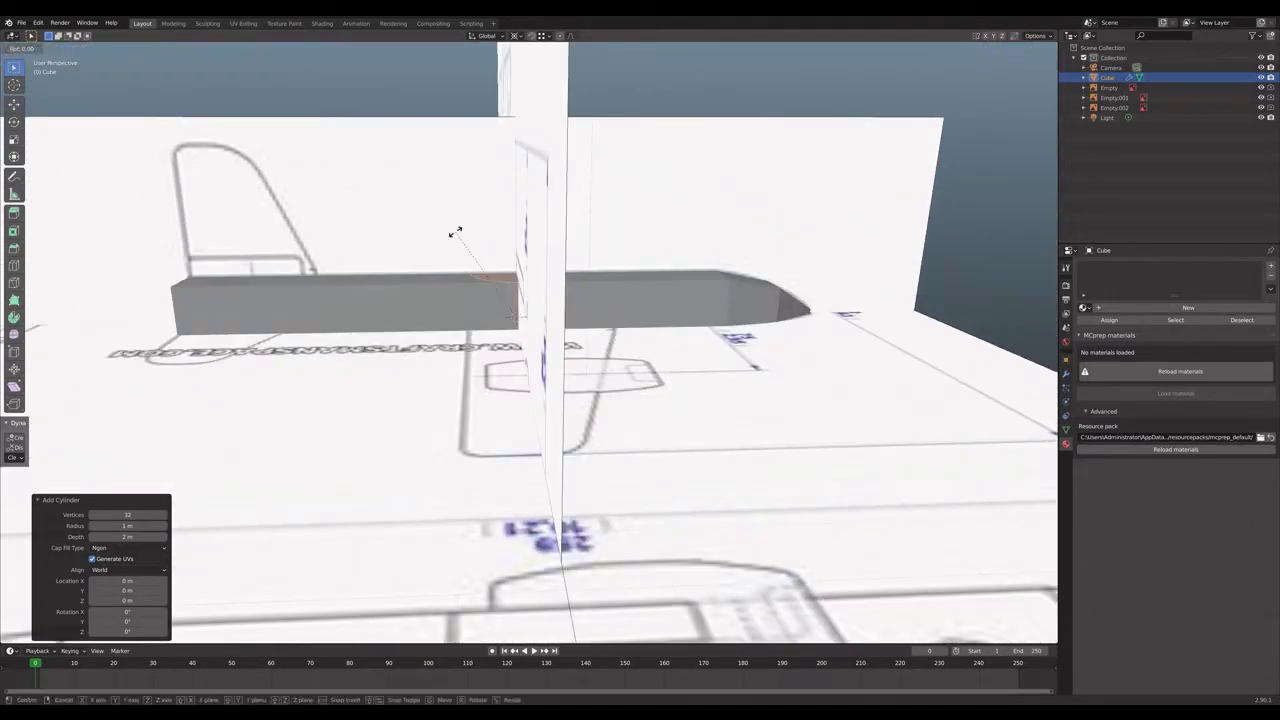
key("x")
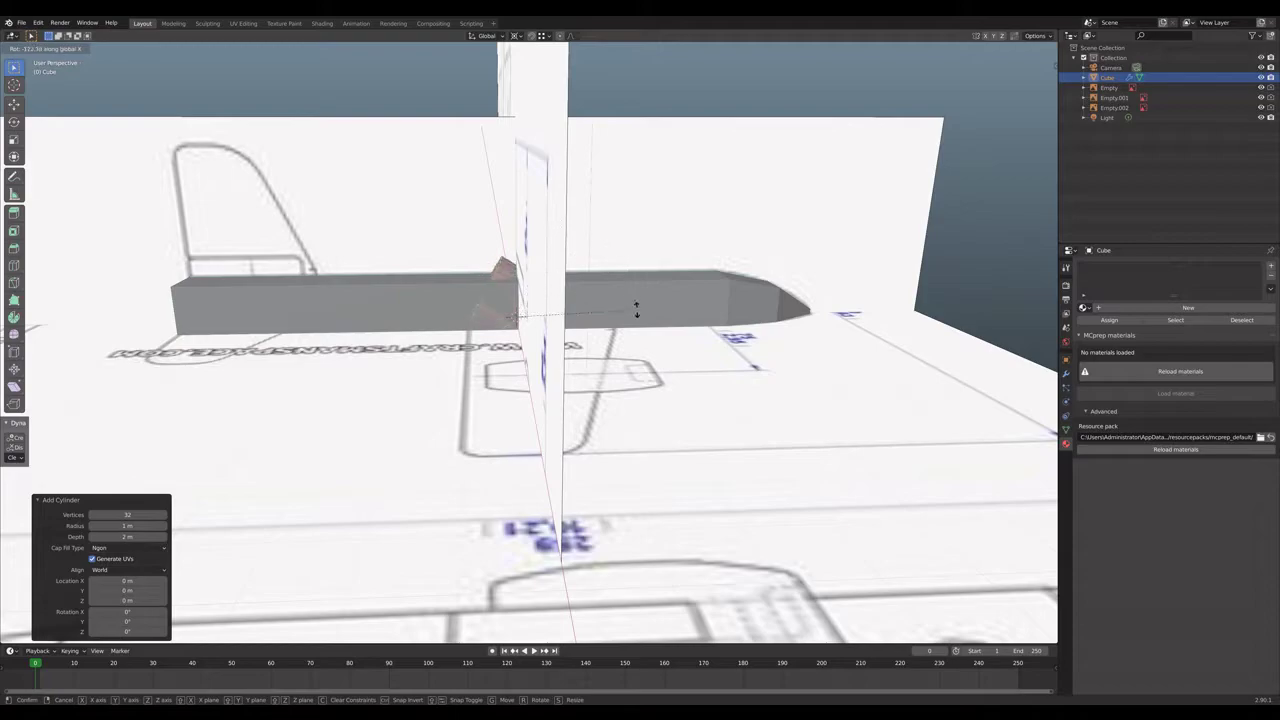
left_click(588, 271)
left_click(132, 599)
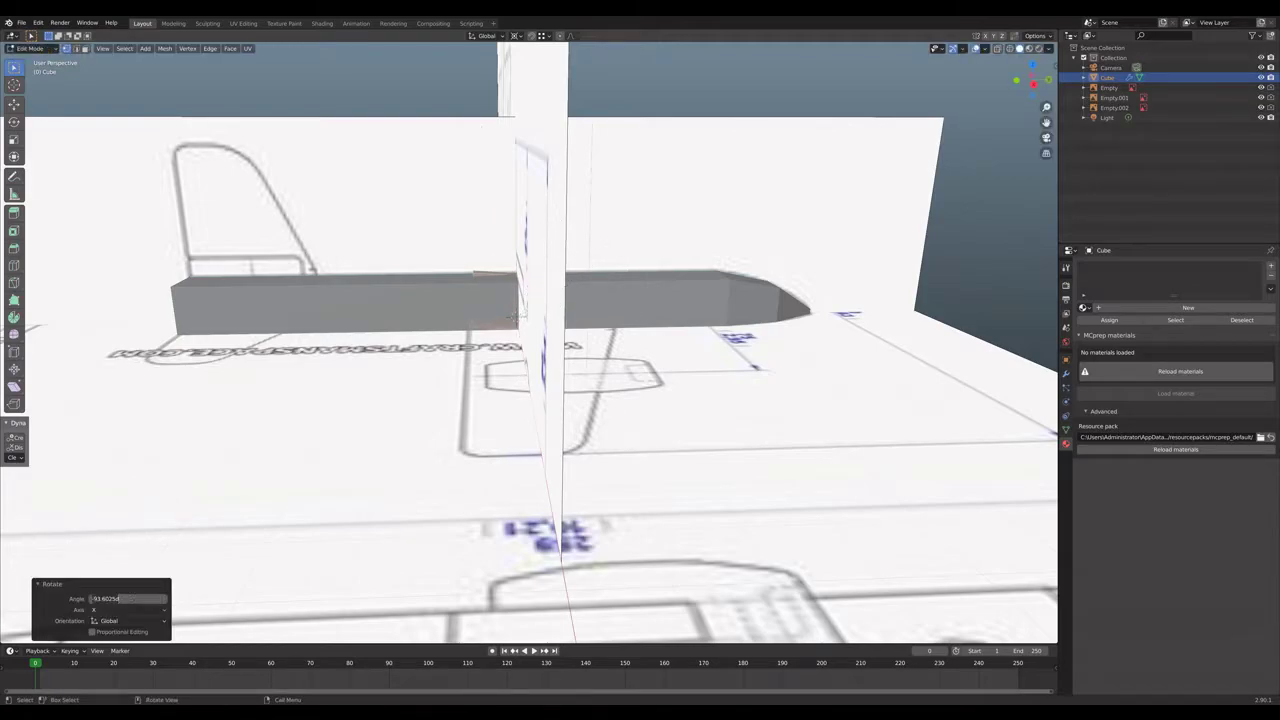
type("-90")
key("Return")
key("ctrl+z")
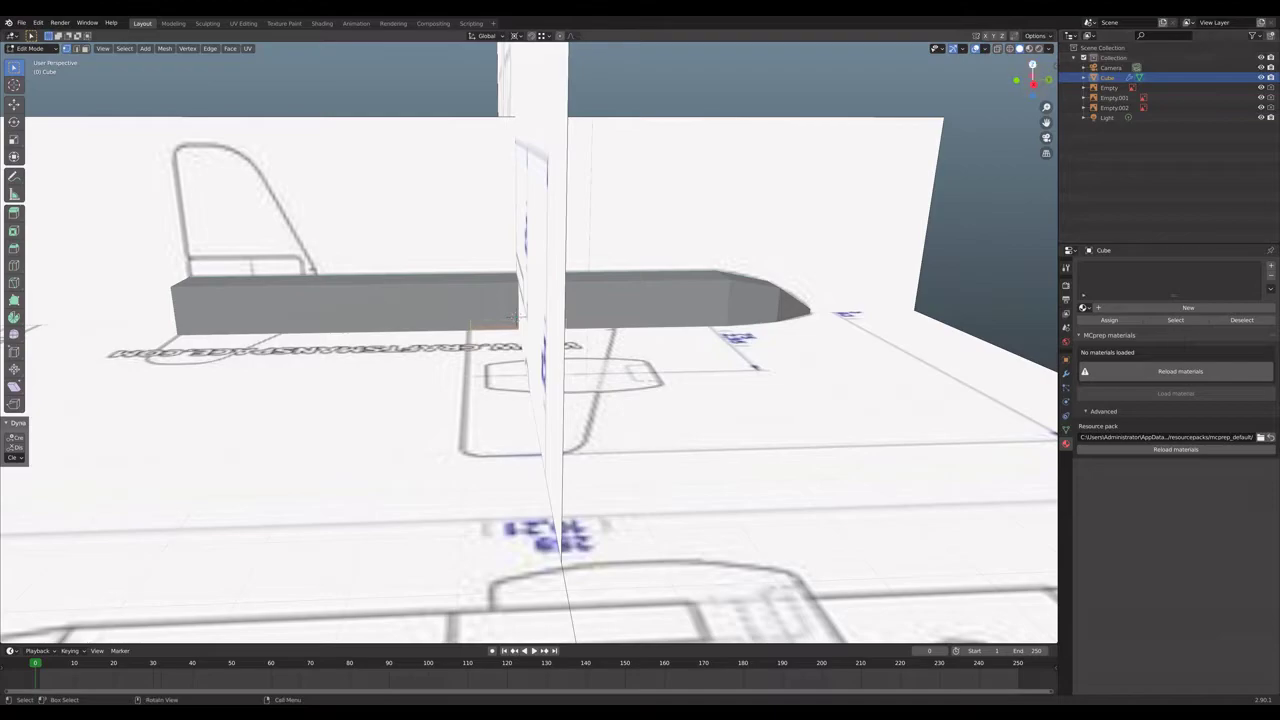
In see-through top view, move the whole cylinder about 3.95 m in X and 0.83 m in Y onto the reference engine.
key("KP_7")
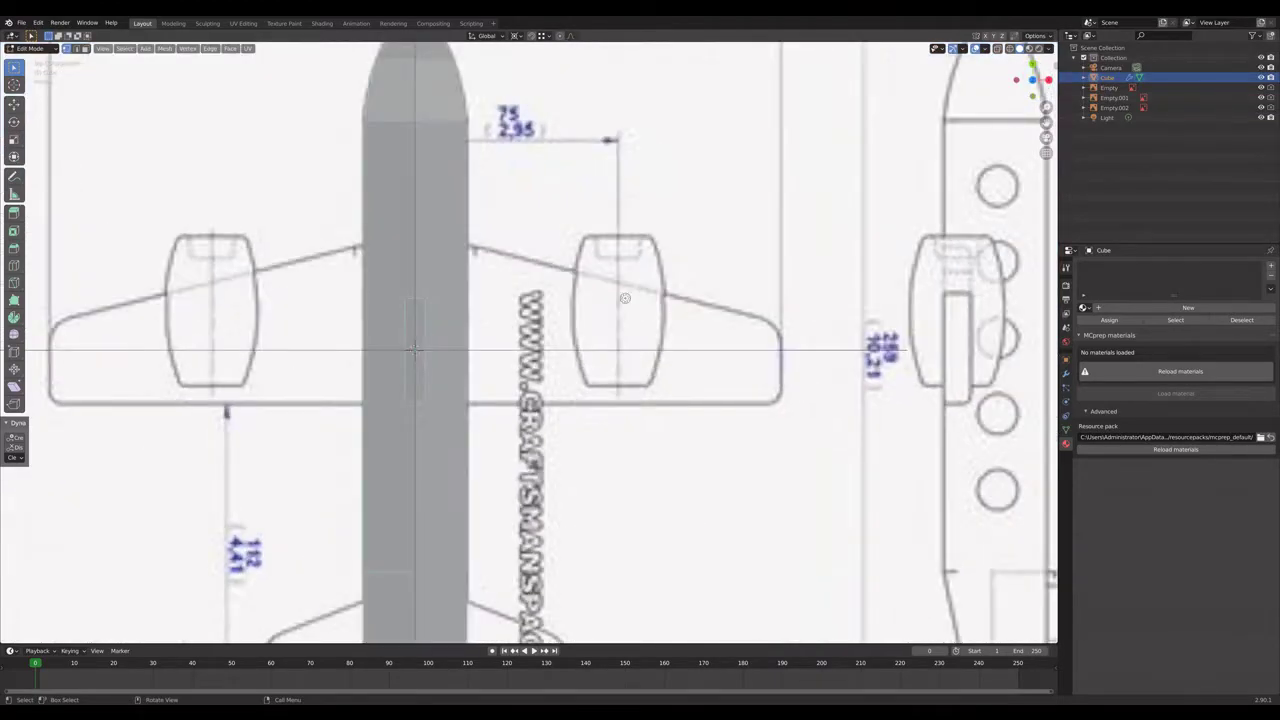
key("a")
left_click(997, 48)
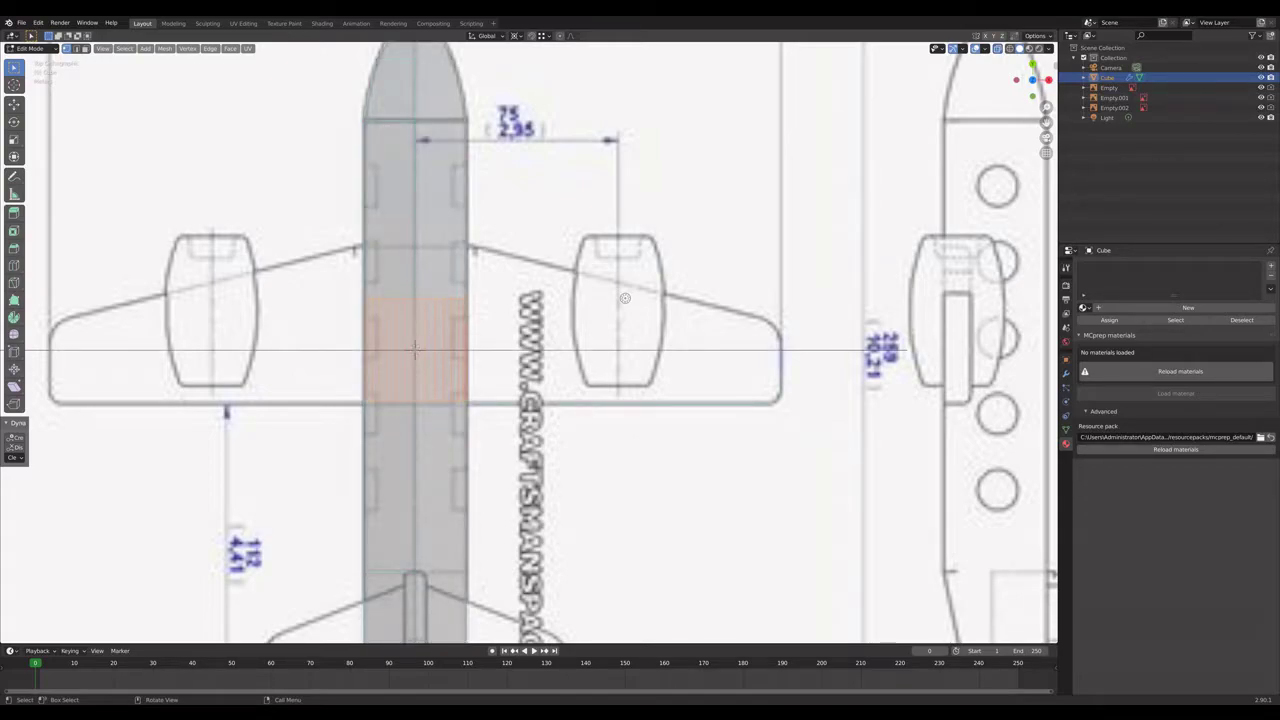
key("g")
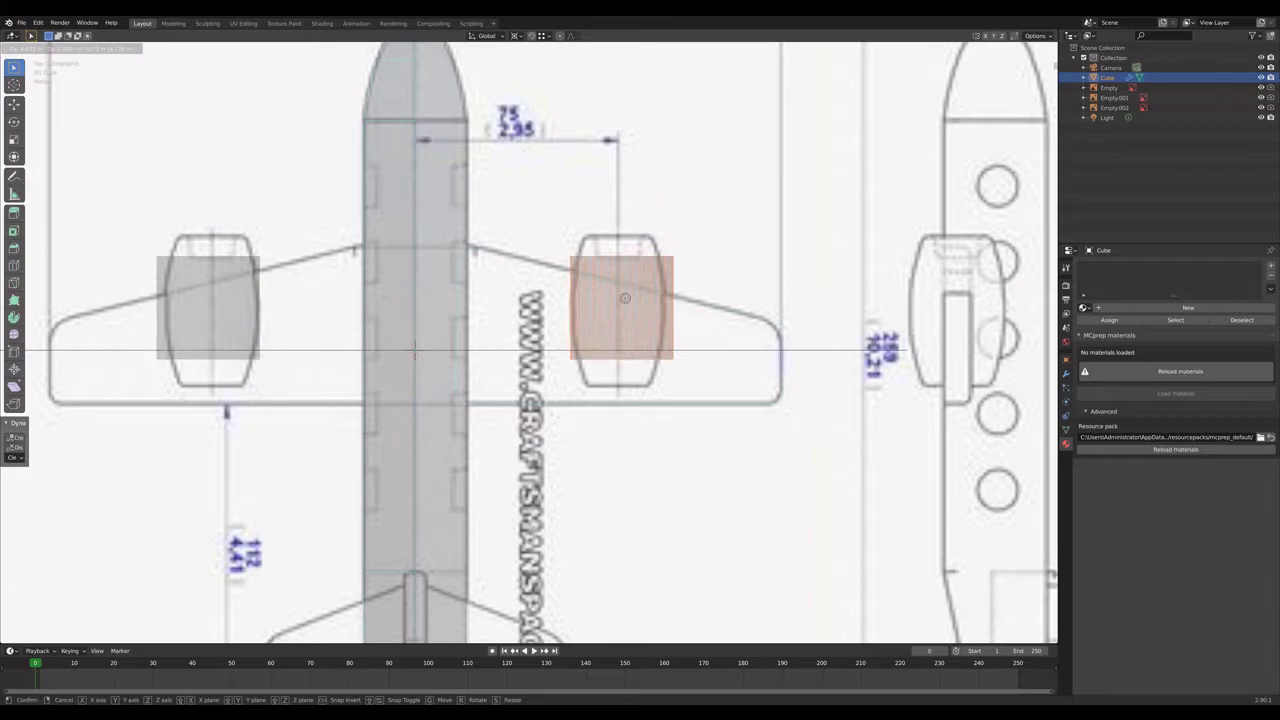
key("Return")
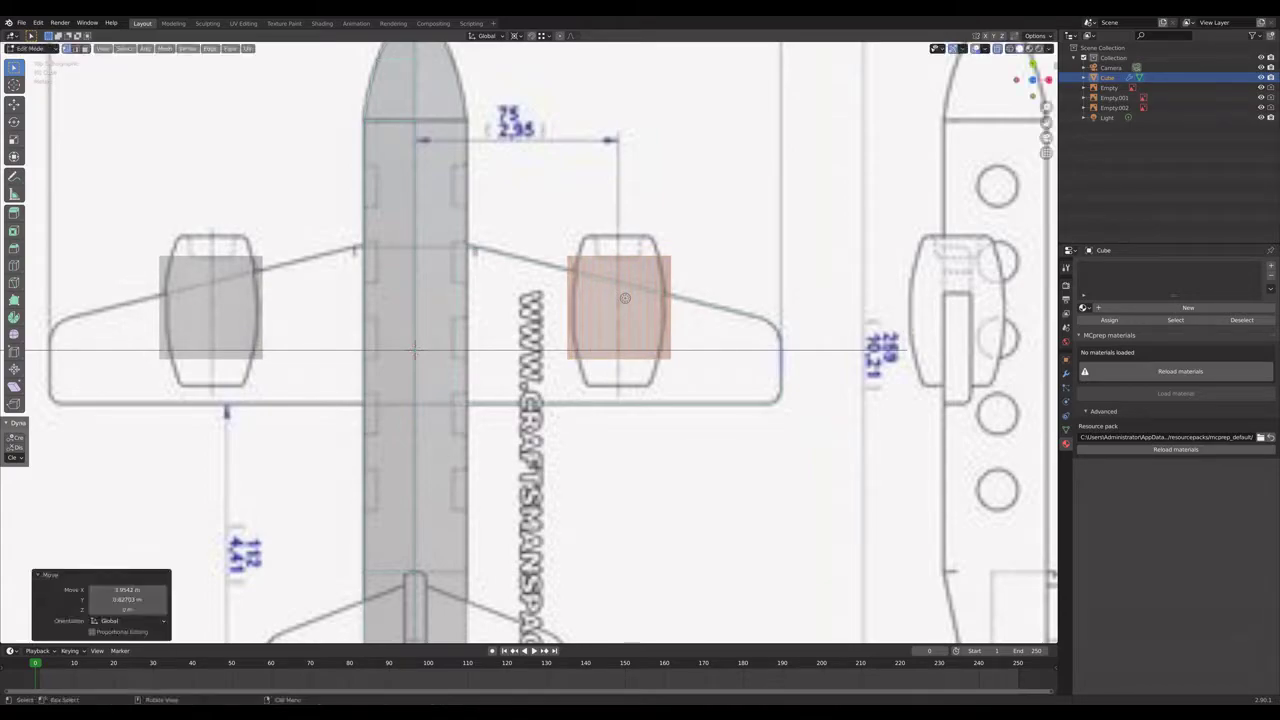
key("s")
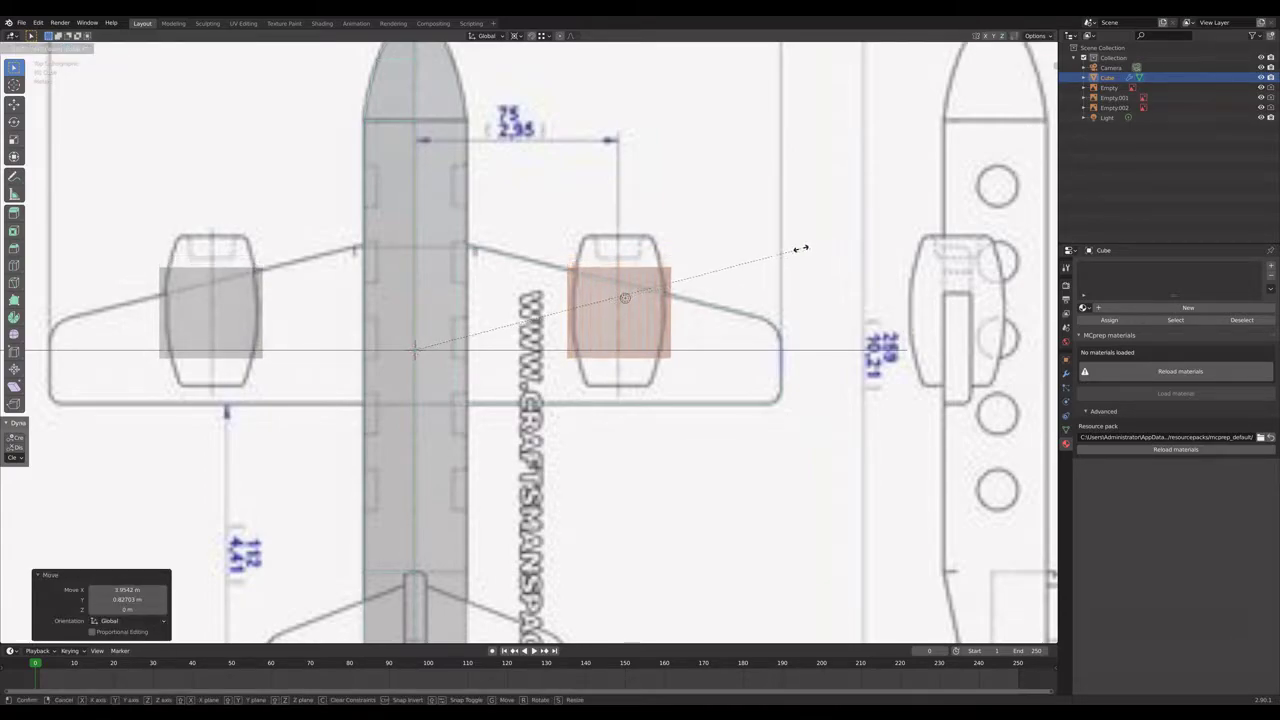
key("x")
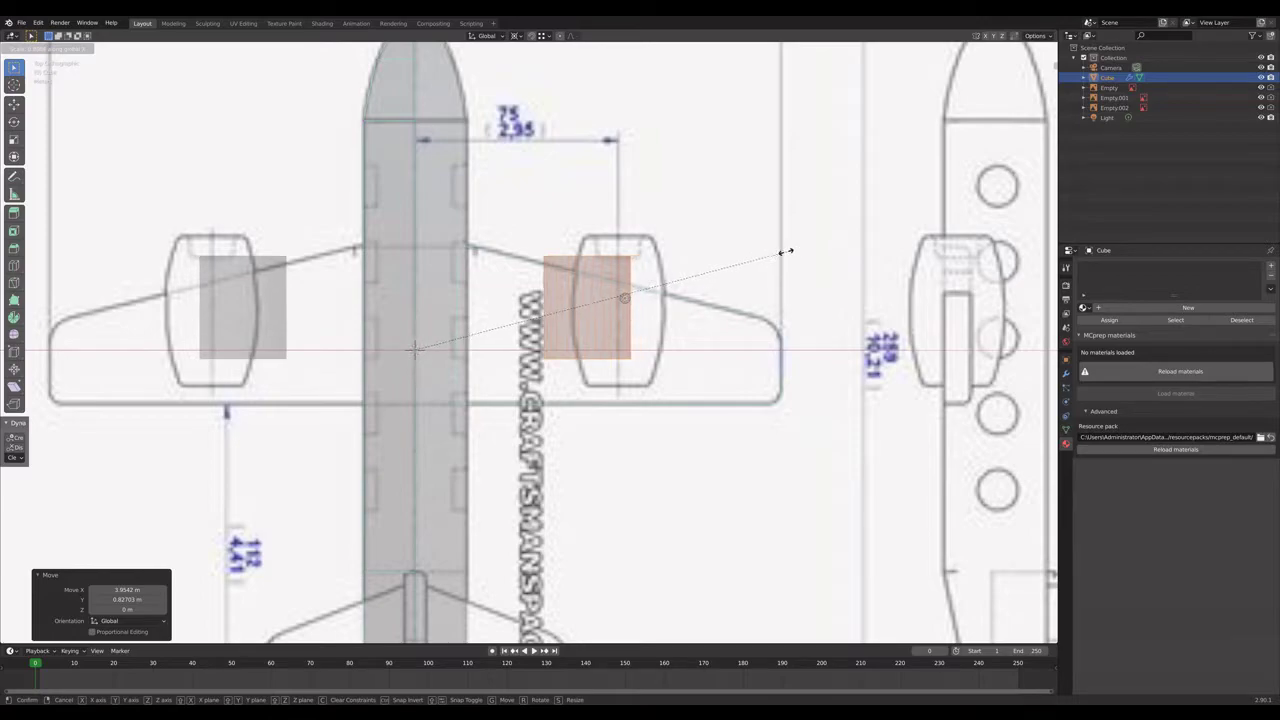
key("Return")
Set the pivot point to Individual Origins and scale the cylinder to about 0.912 in X to match the engine's width.
left_click(515, 35)
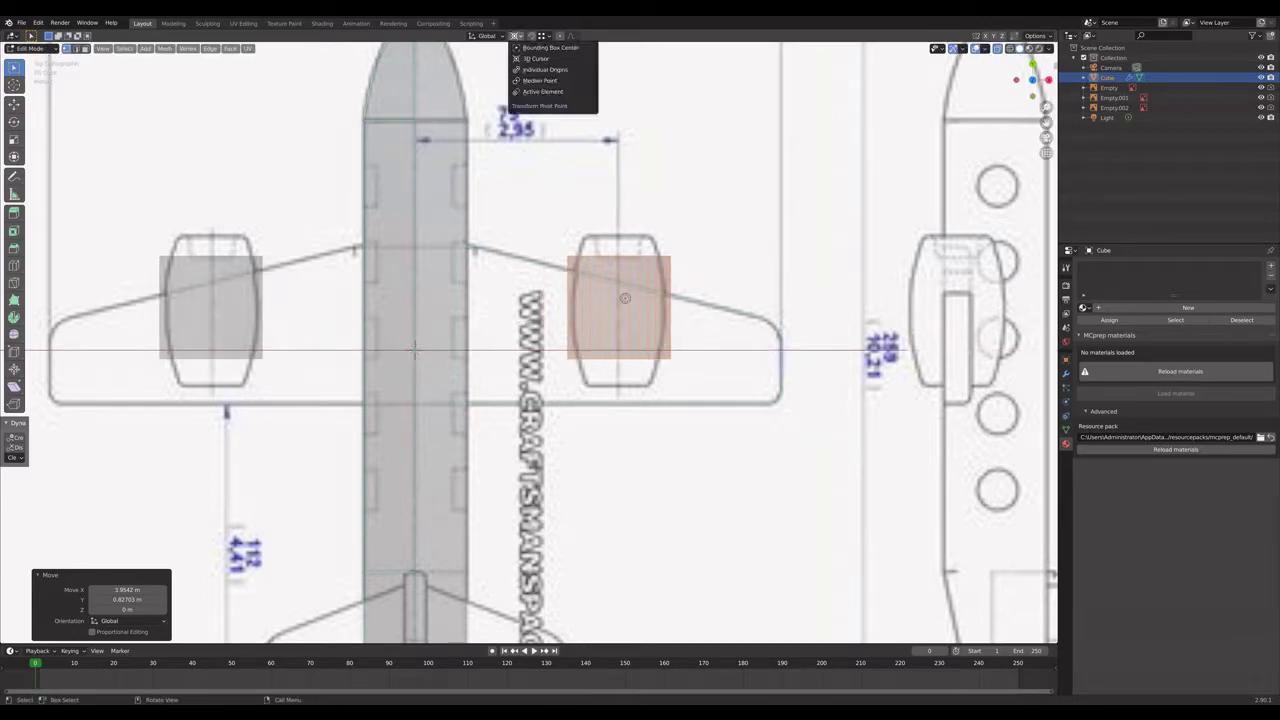
left_click(545, 69)
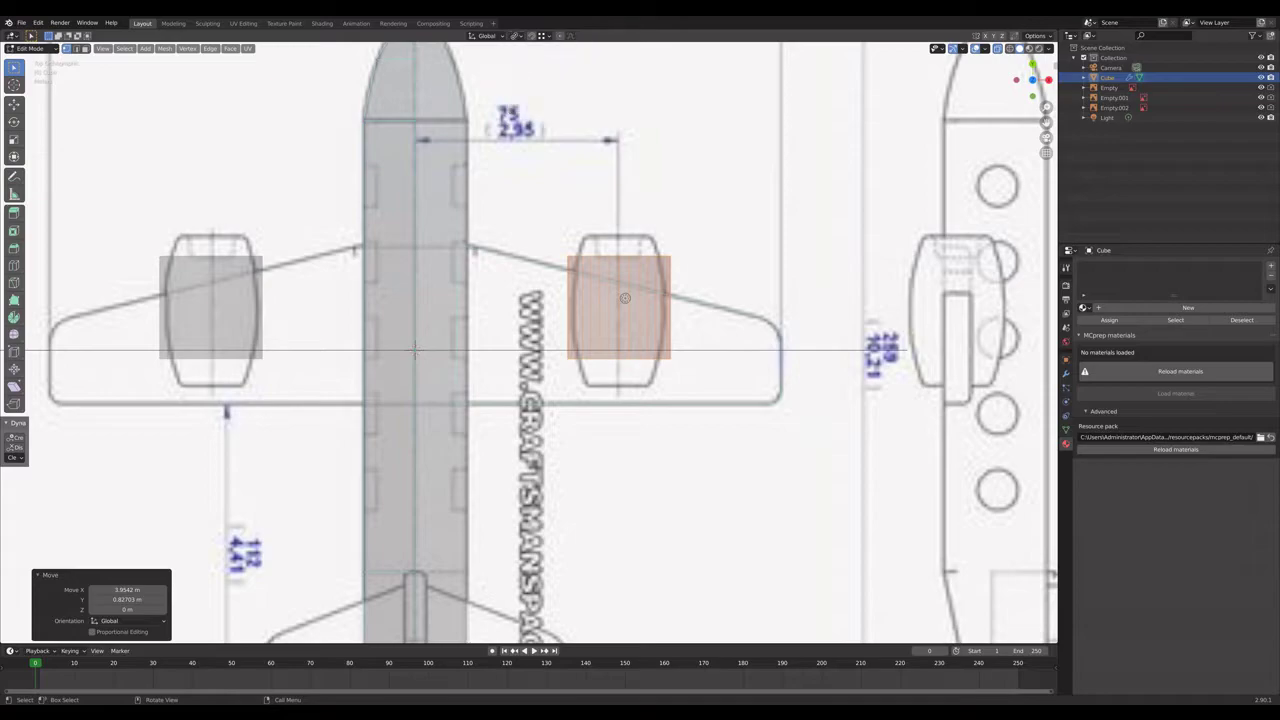
key("s")
key("y")
key("x")
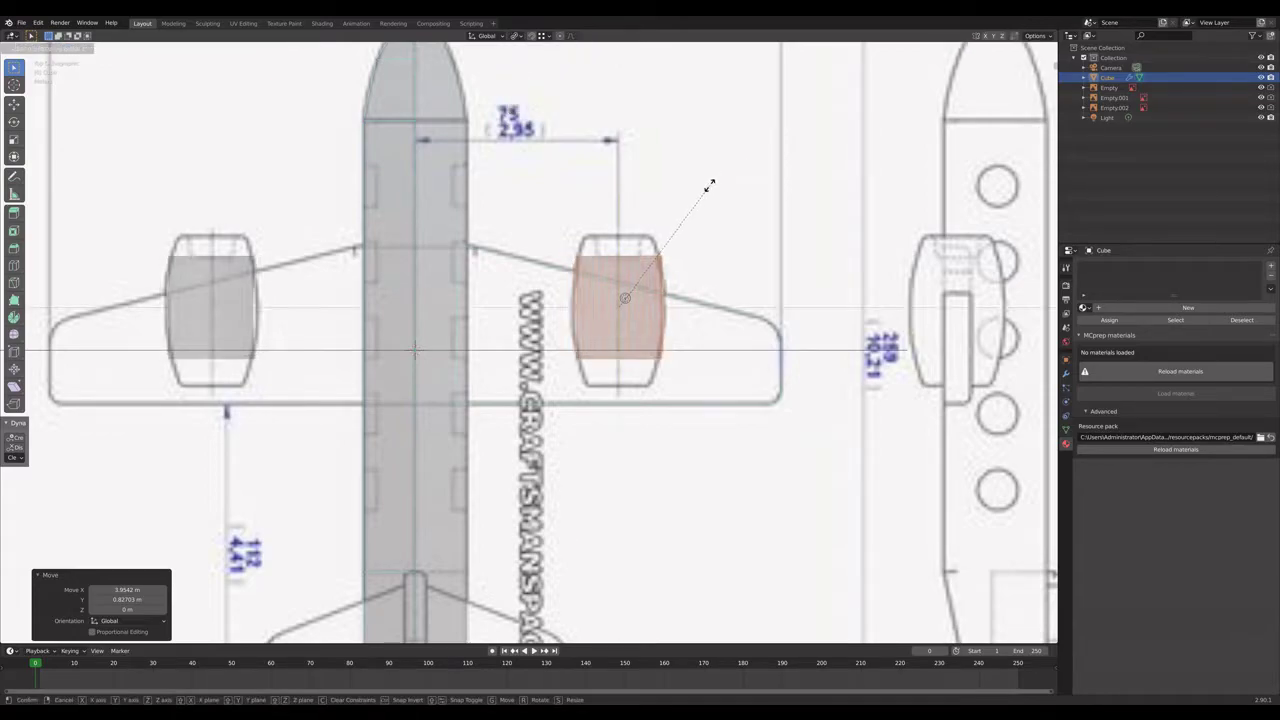
left_click(731, 181)
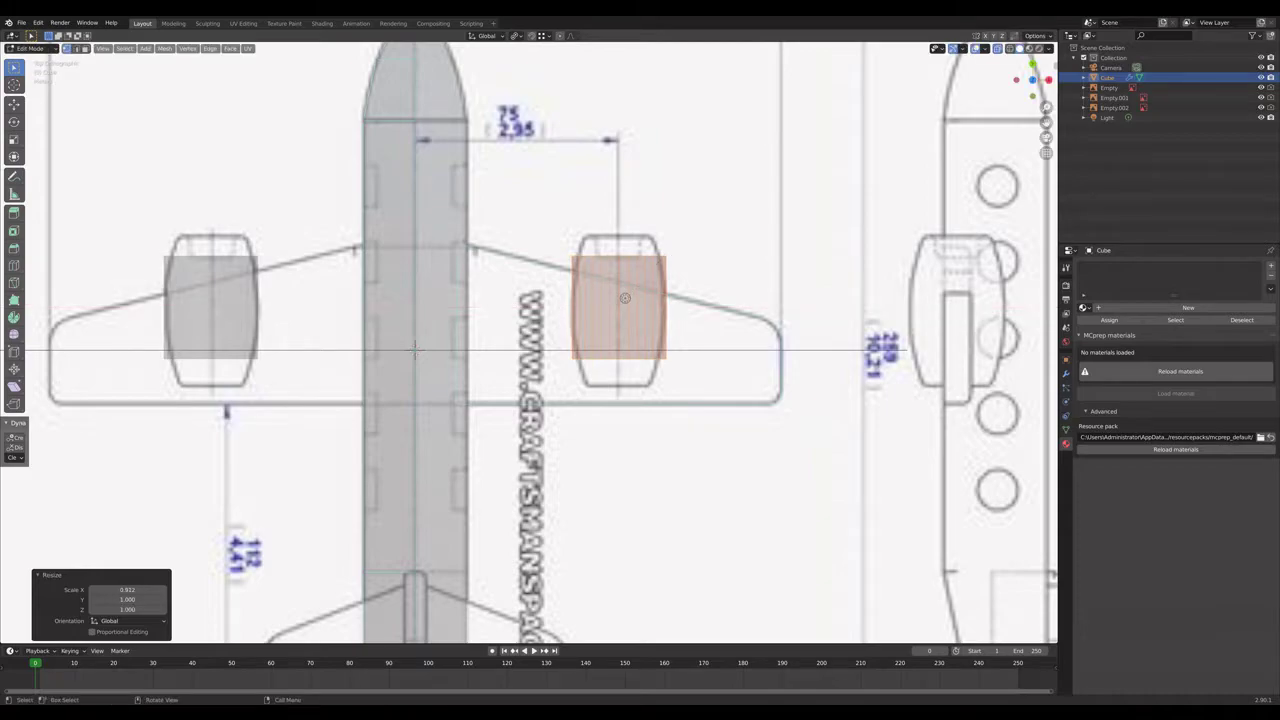
Move the cylinder's front end about 0.43 m and its rear end about -0.55 m along Y to the engine outline's ends.
key("s")
key("y")
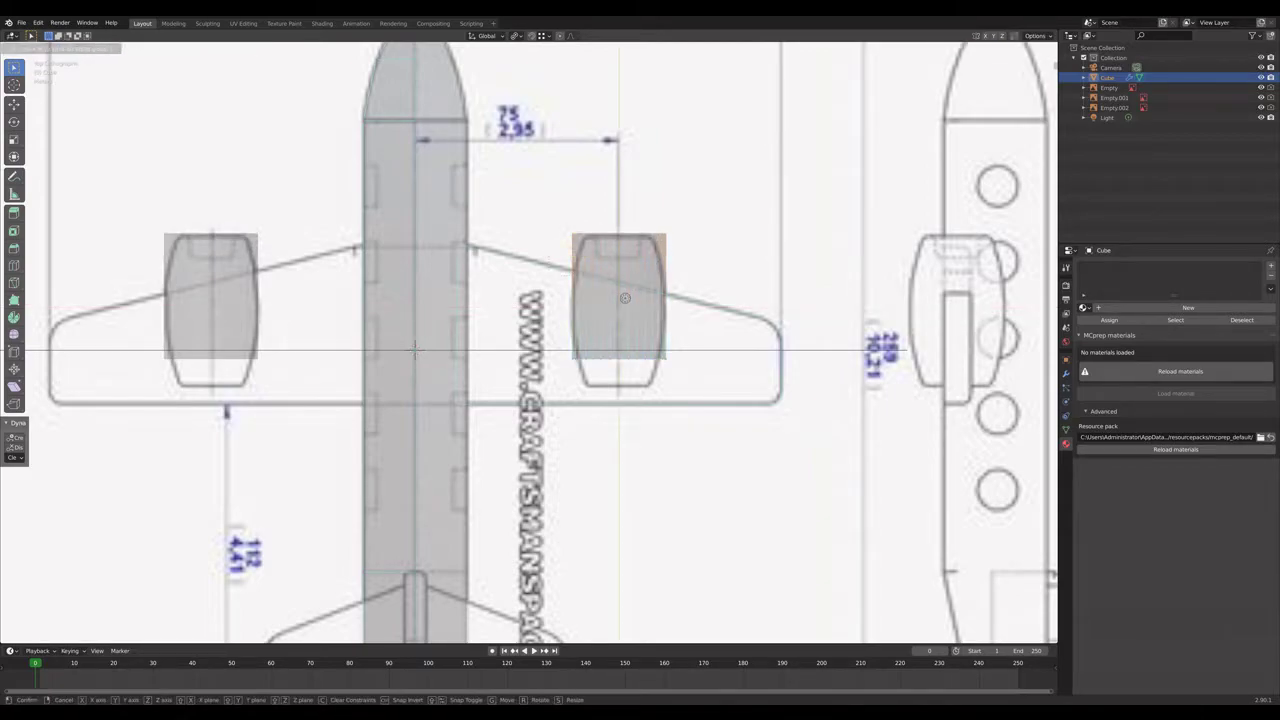
key("Return")
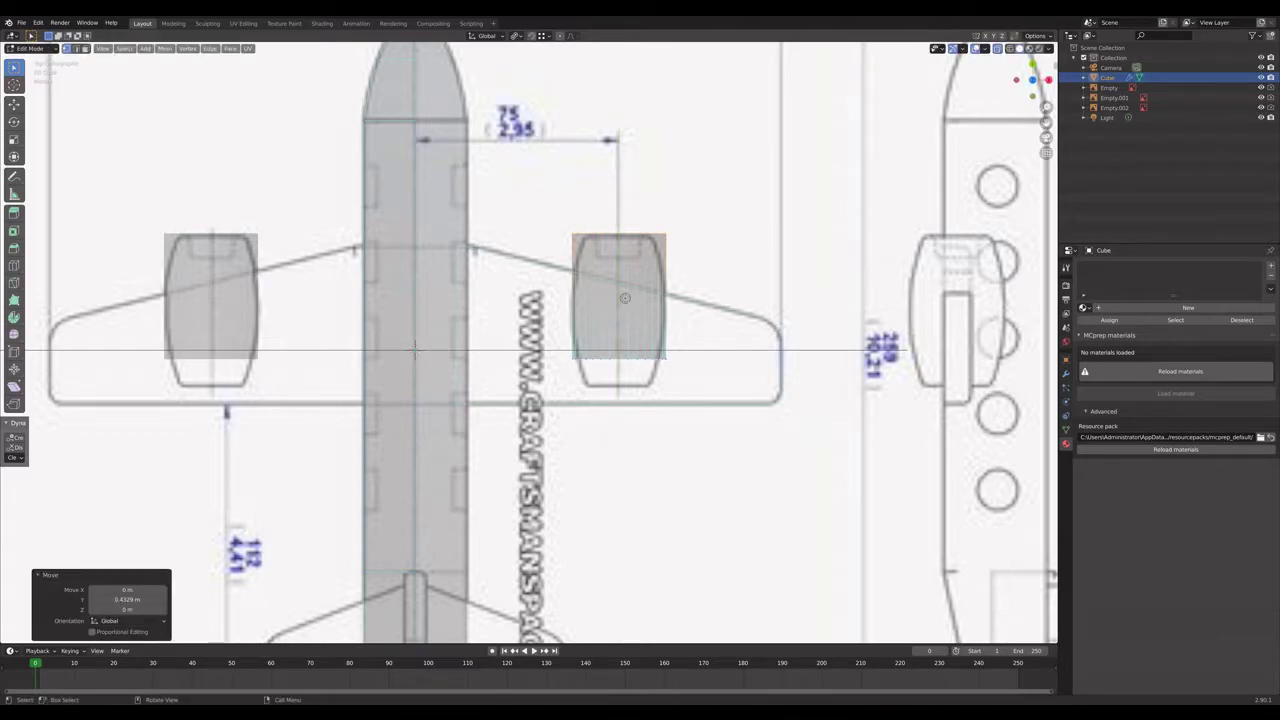
left_click(516, 35)
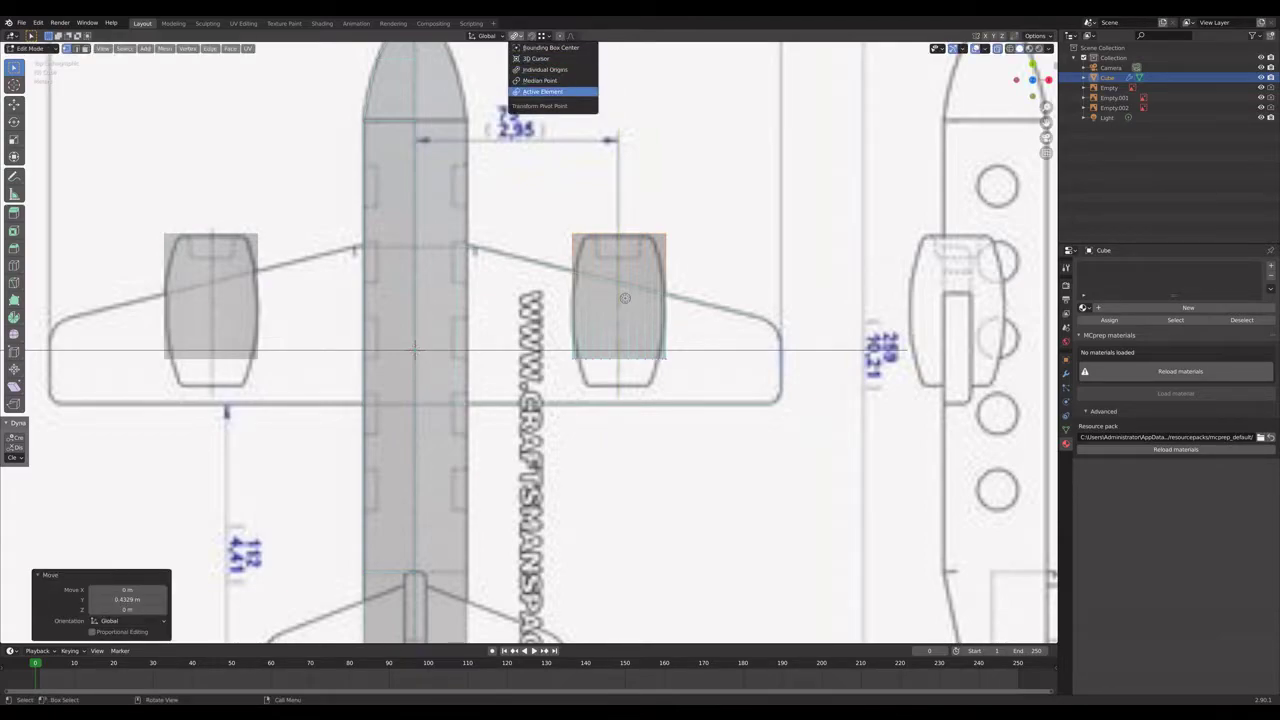
left_click(545, 91)
left_click_drag(545, 338, 704, 402)
key("g")
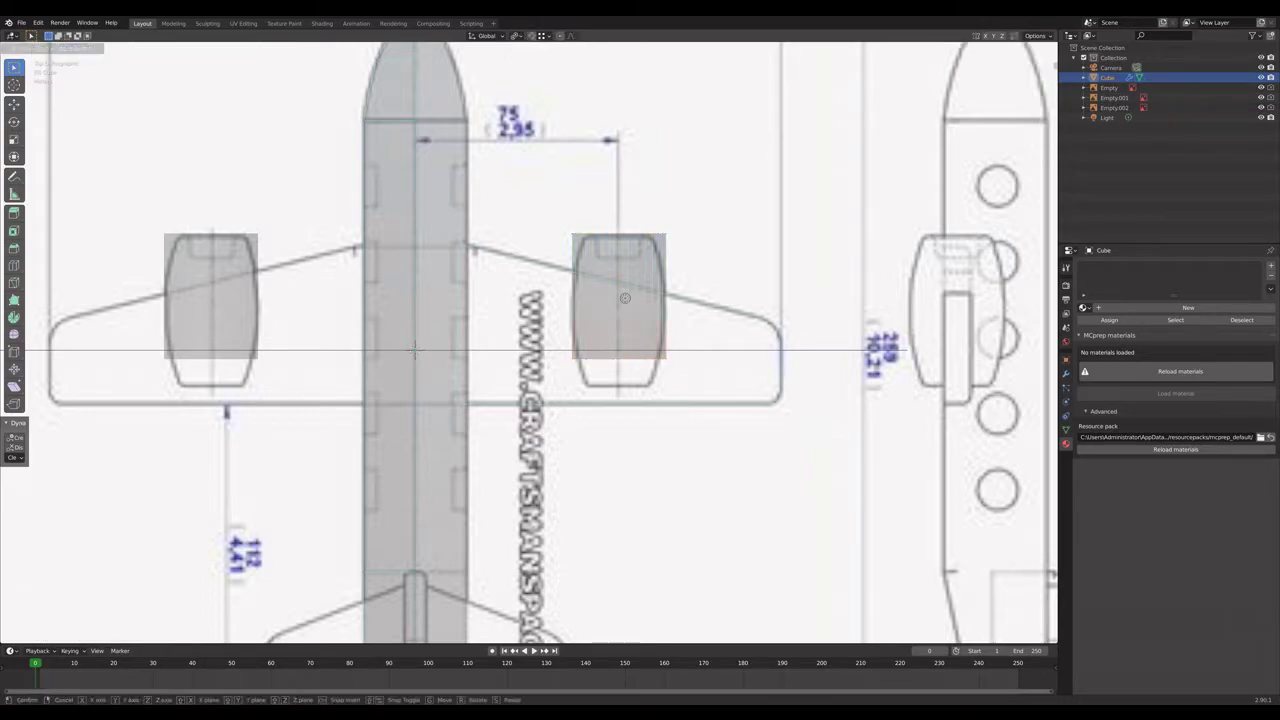
key("y")
key("Return")
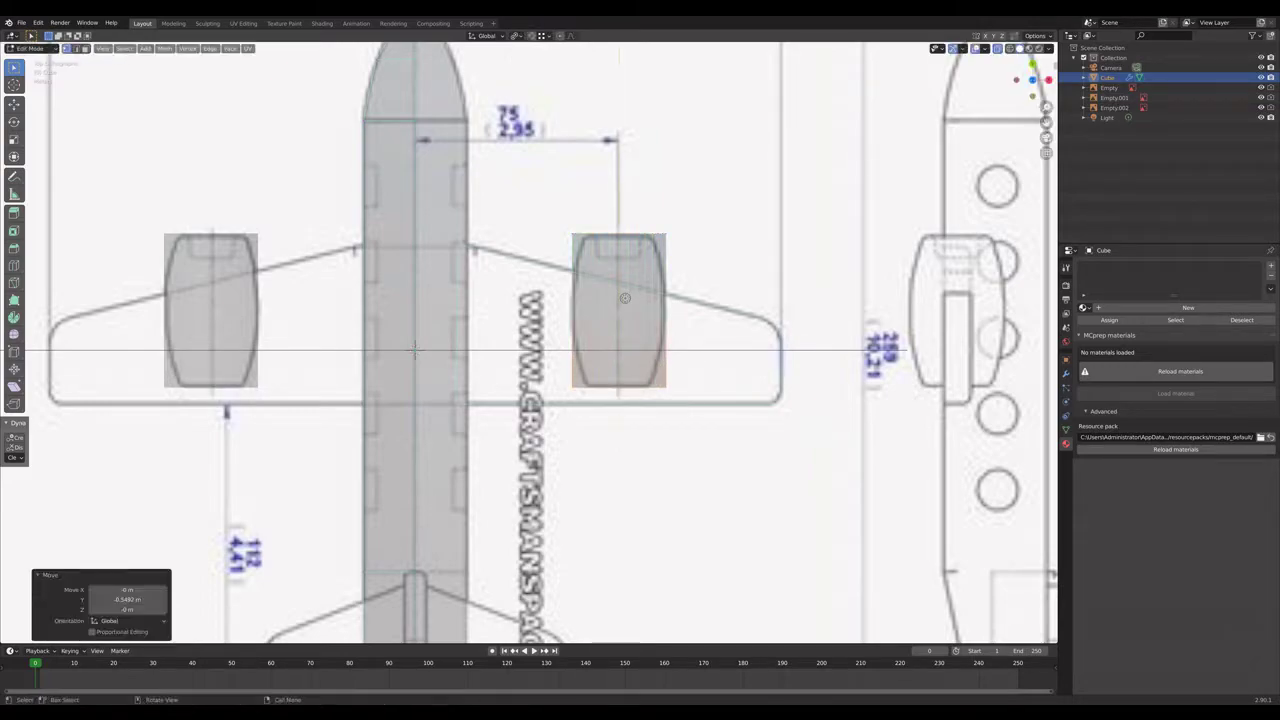
Check the pivot point setting and examine the engine cylinder's placement from several angles.
left_click(517, 36)
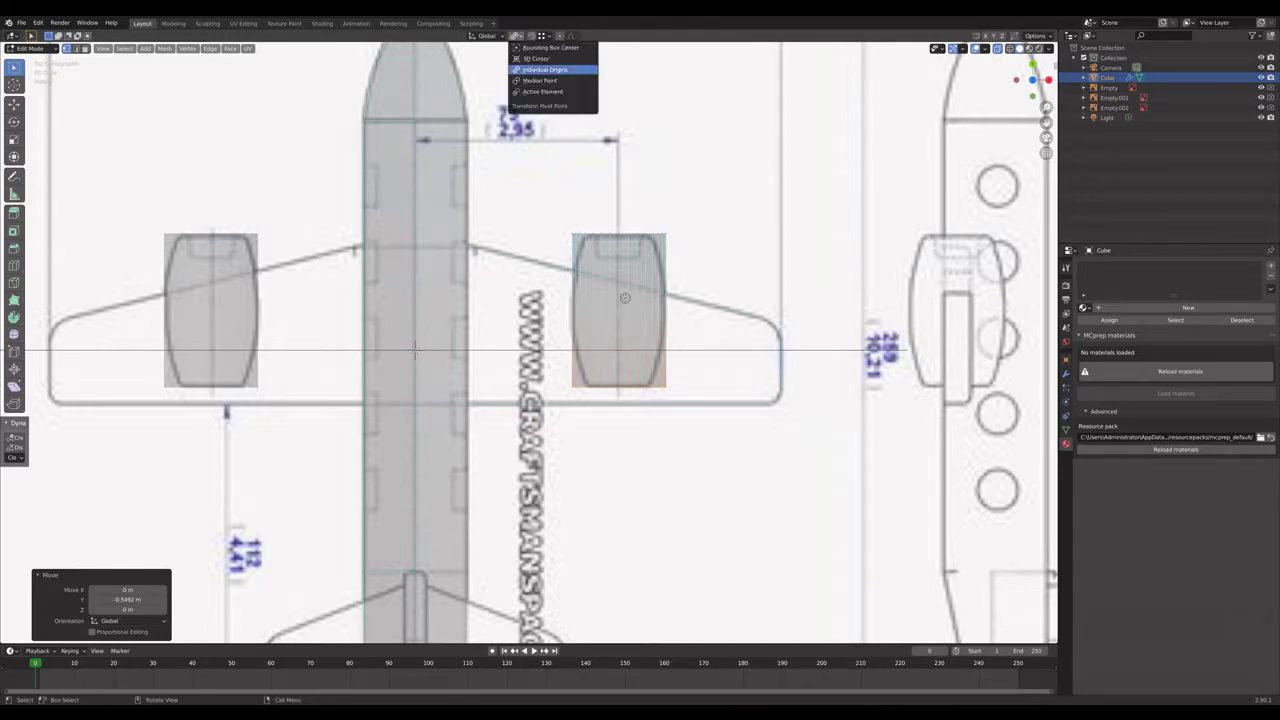
left_click(545, 69)
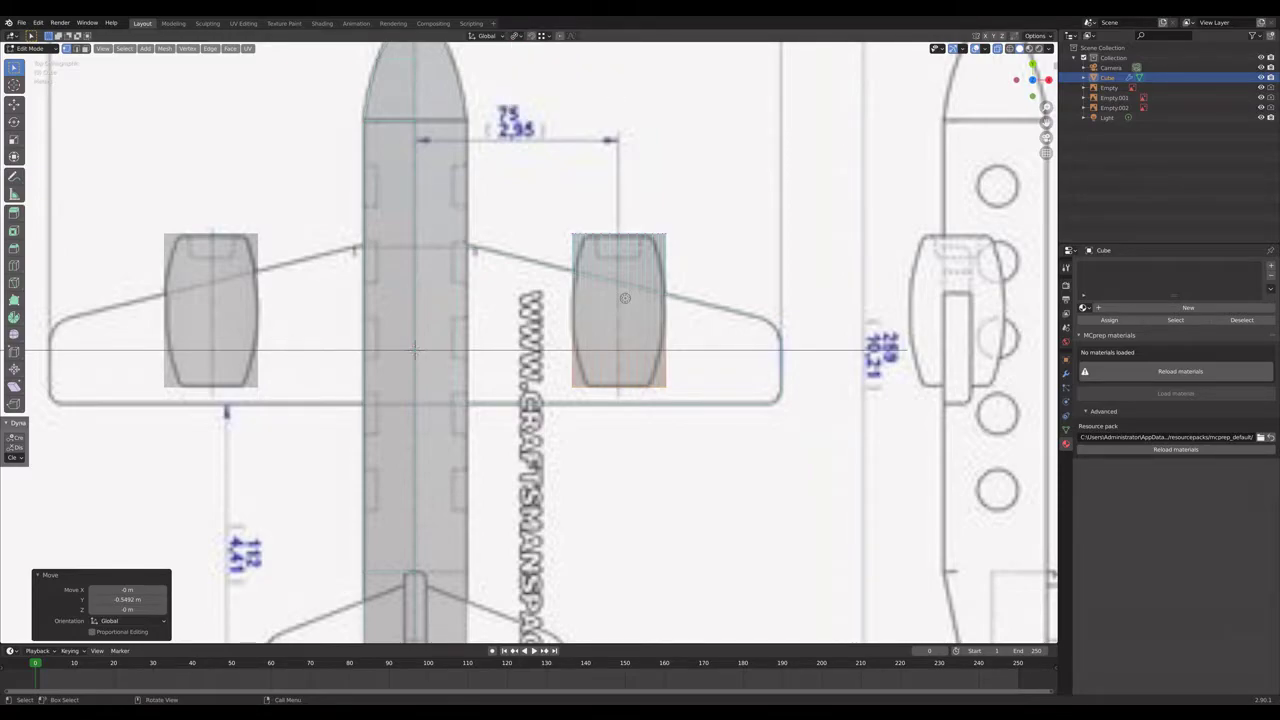
middle_click_drag(691, 266, 760, 380)
middle_click_drag(418, 368, 422, 408)
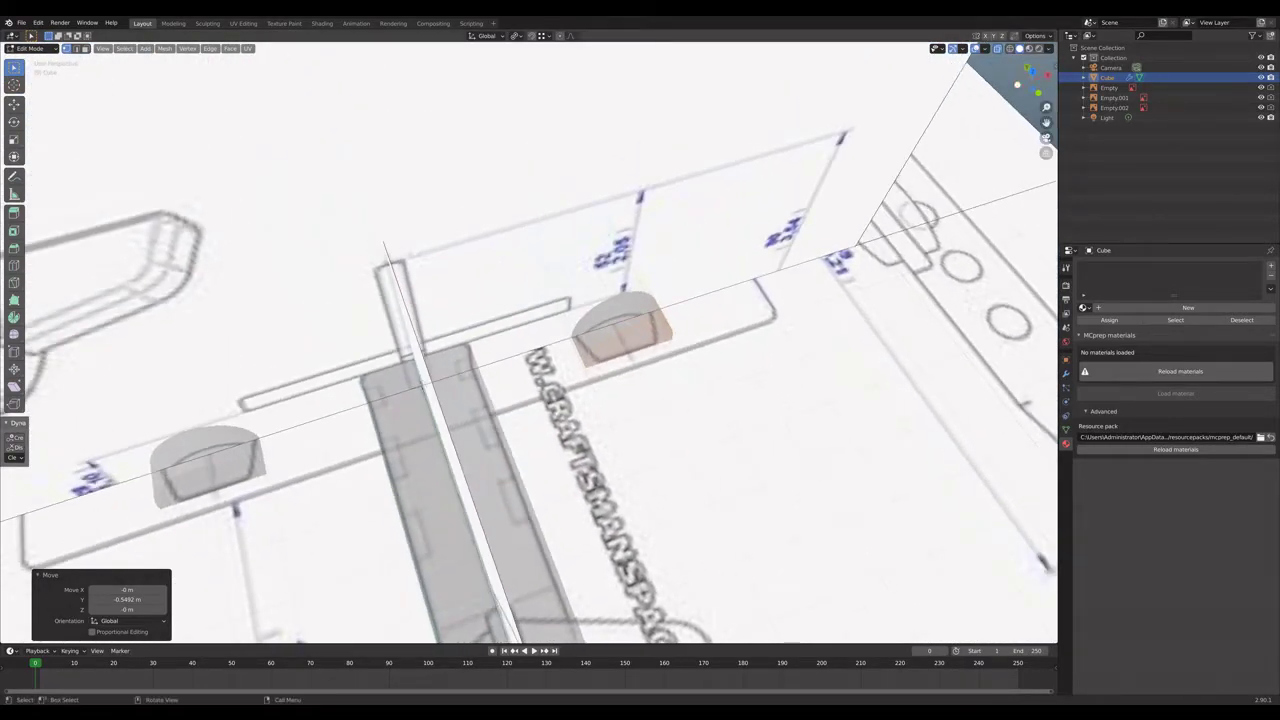
key("KP_7")
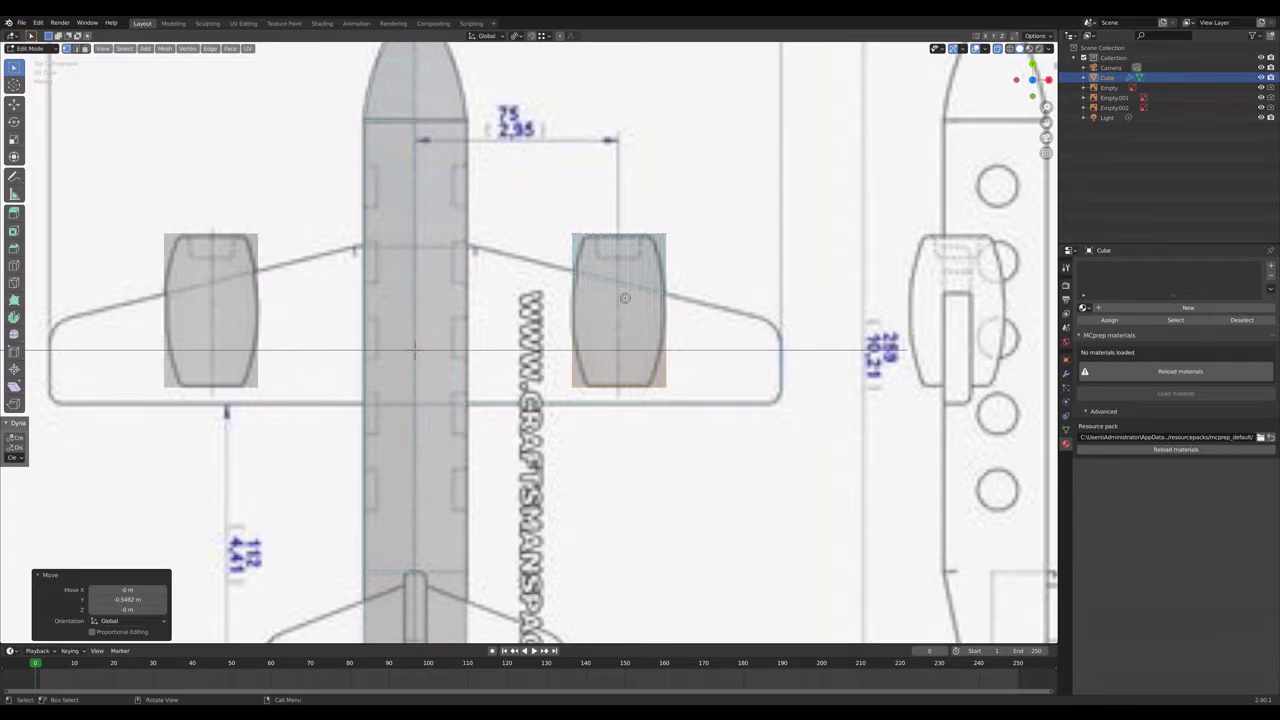
middle_click_drag(422, 408, 300, 400)
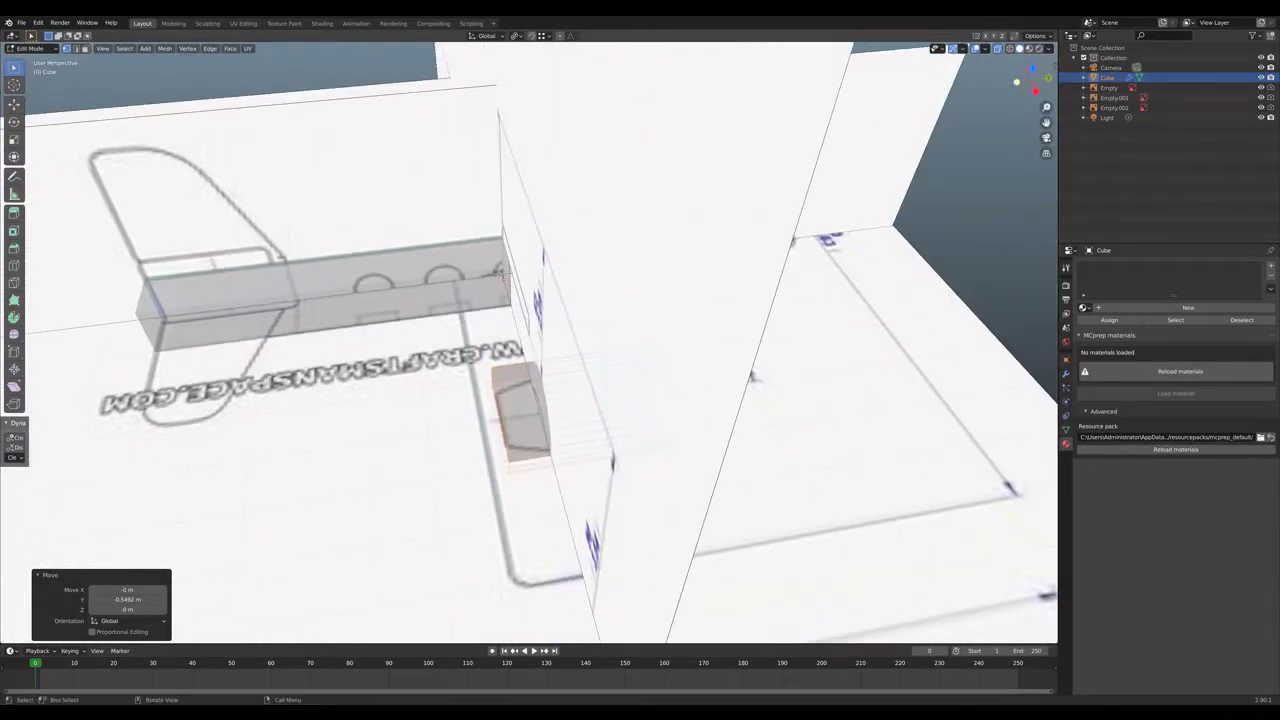
left_click(1033, 68)
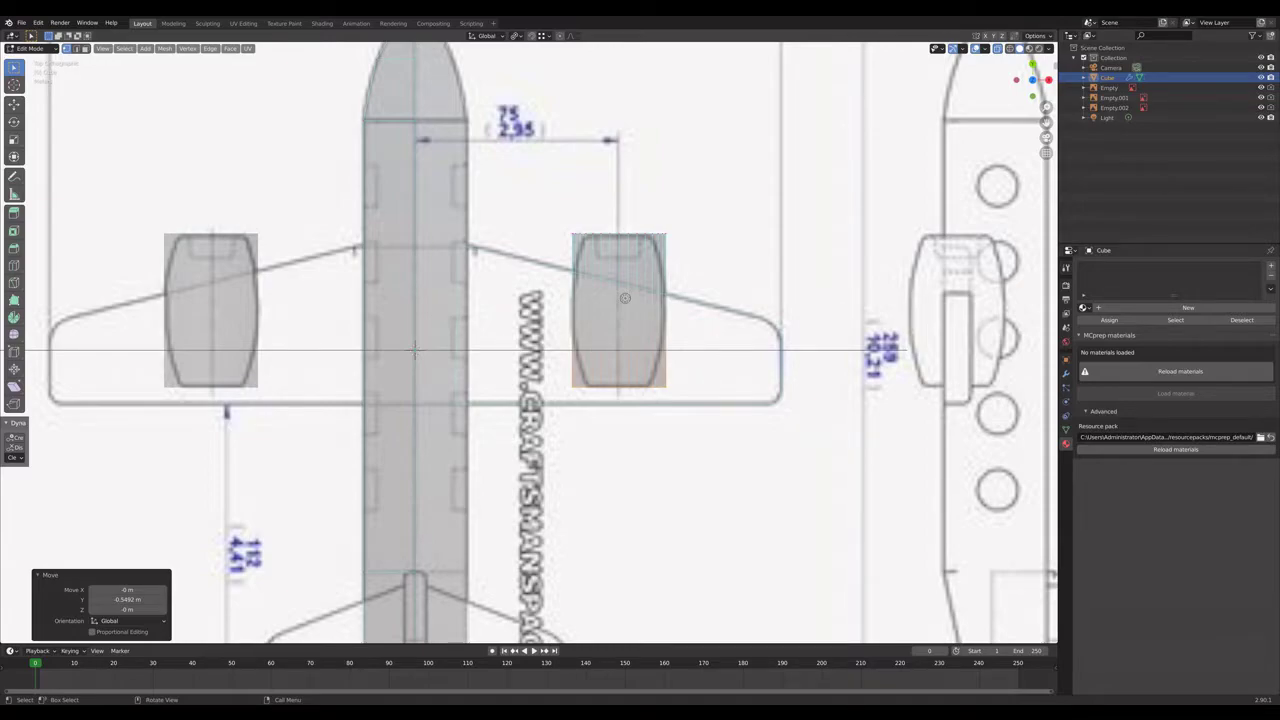
middle_click_drag(420, 400, 350, 355)
left_click(1028, 70)
Add 5 evenly spaced edge loops around the engine cylinder with Loop Cut.
left_click(14, 265)
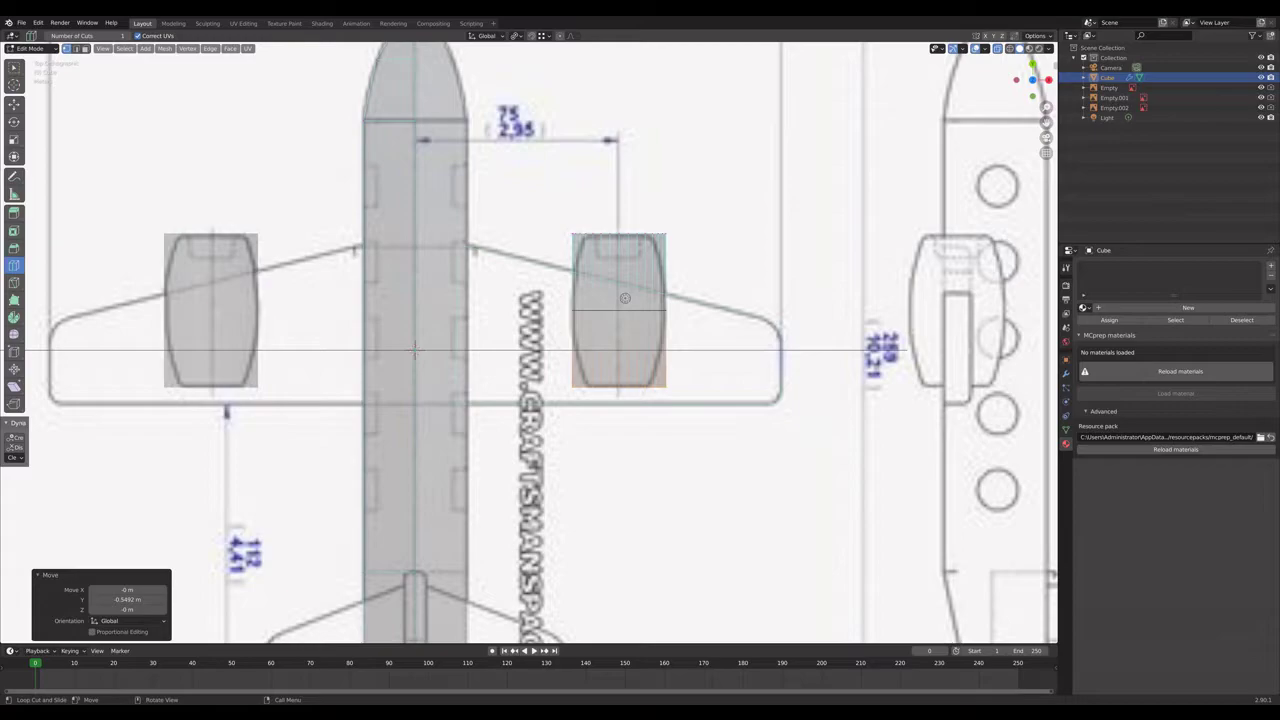
left_click(624, 297)
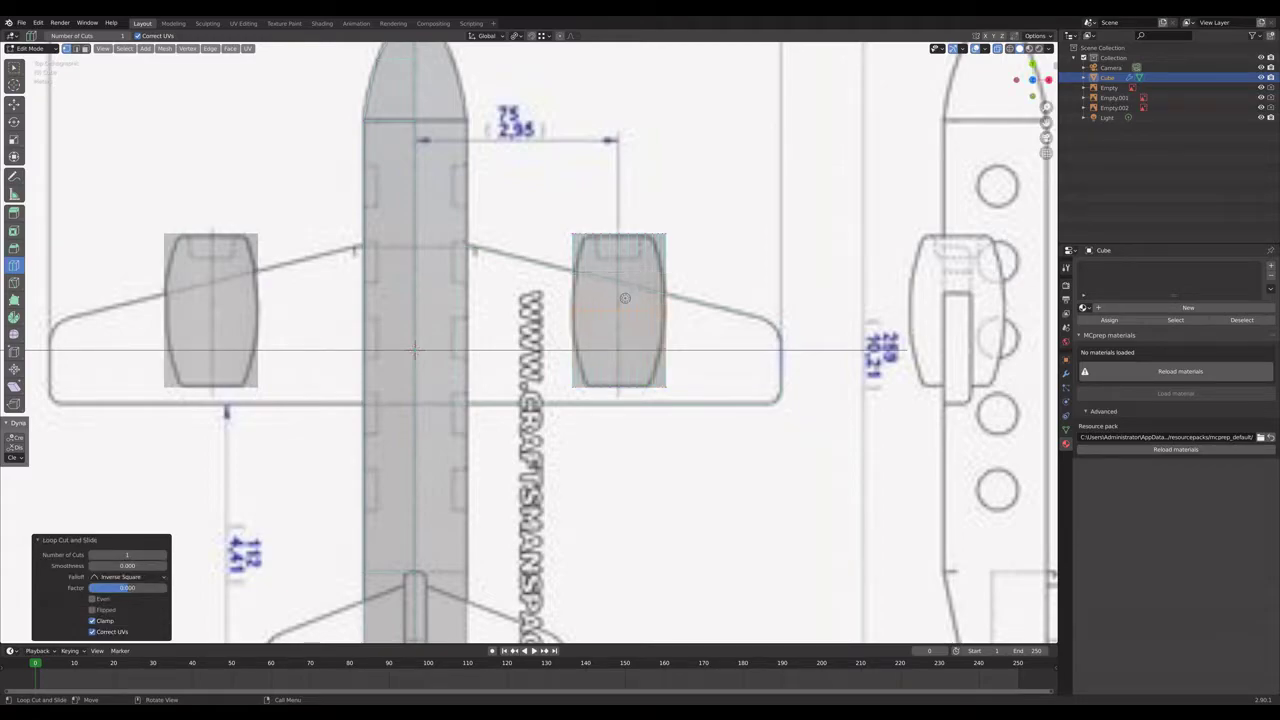
left_click(164, 554)
key("w")
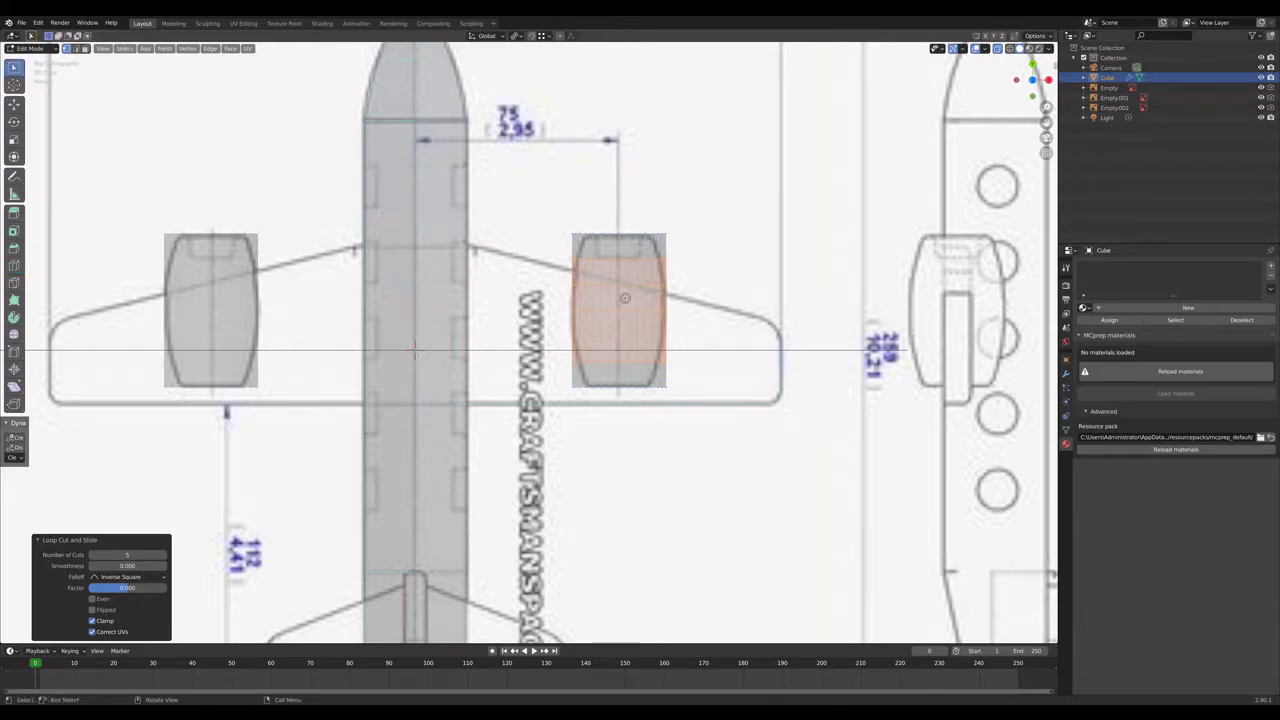
scroll(530, 342, "up", 4)
middle_click_drag(292, 355, 137, 461, "shift")
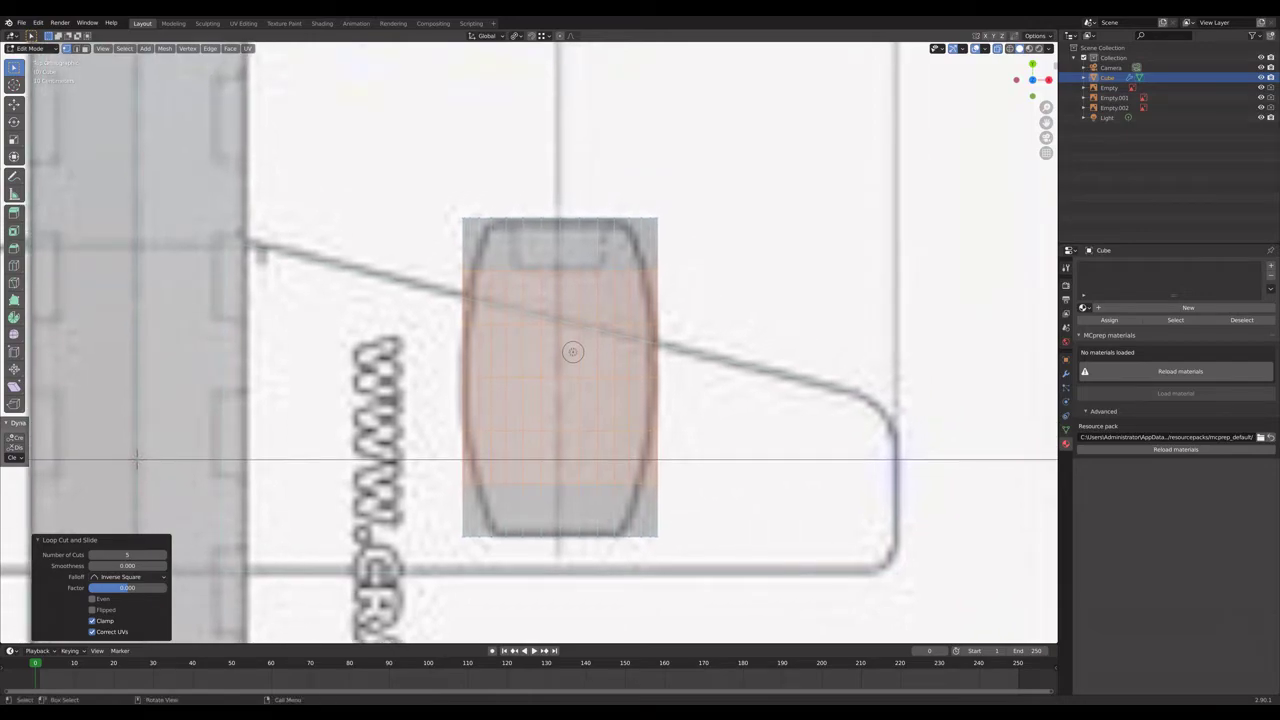
Select the engine cylinder's front end ring and scale it to 0.7 in X and Z.
key("b")
left_click(137, 461)
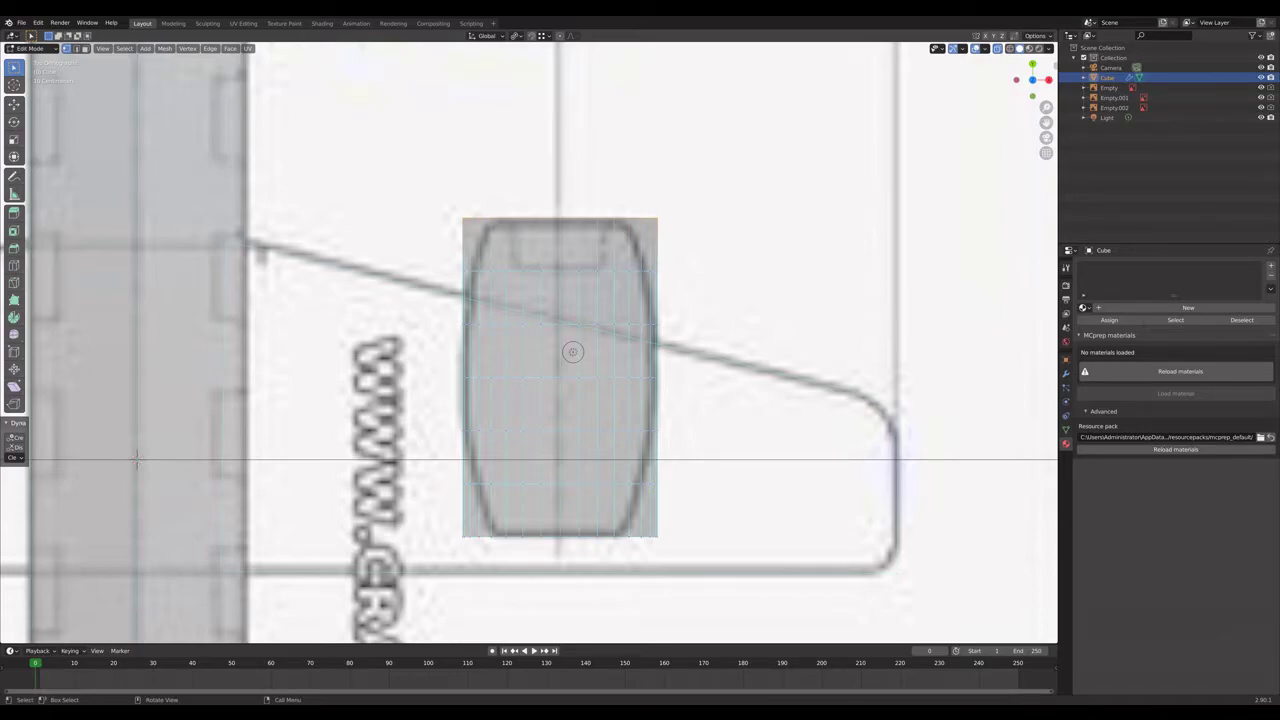
key("s")
key("x")
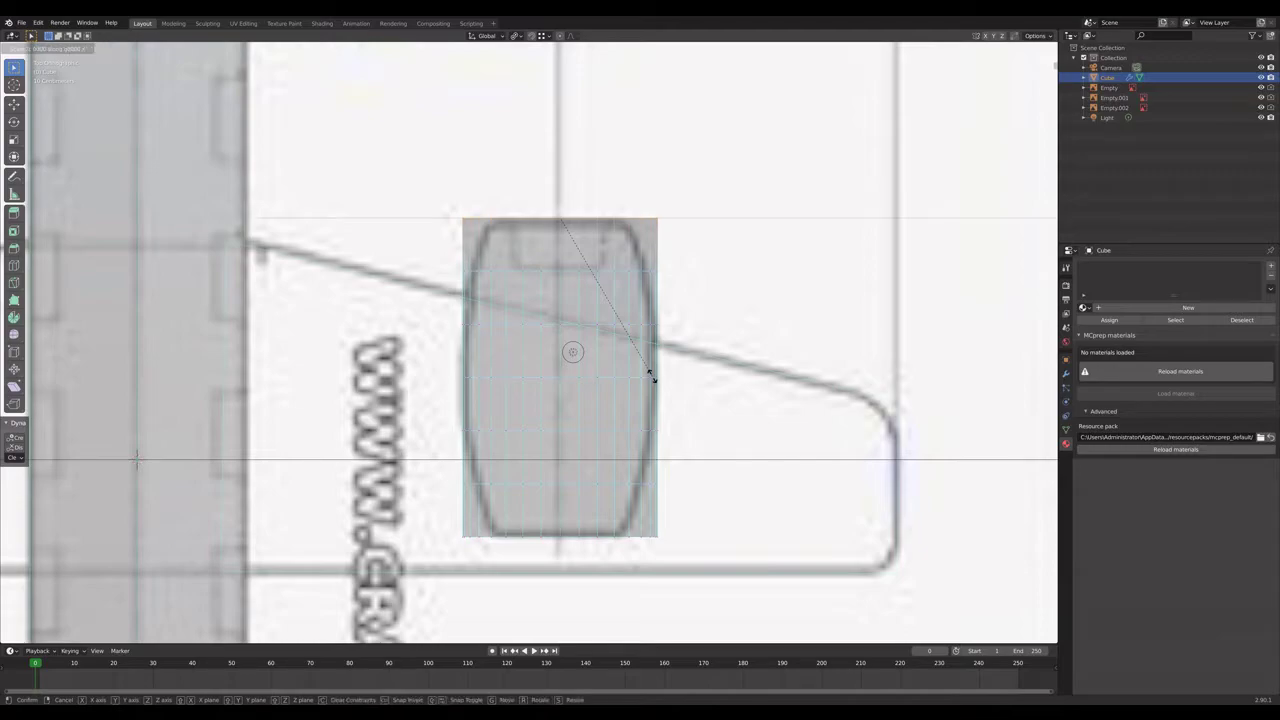
left_click(580, 340)
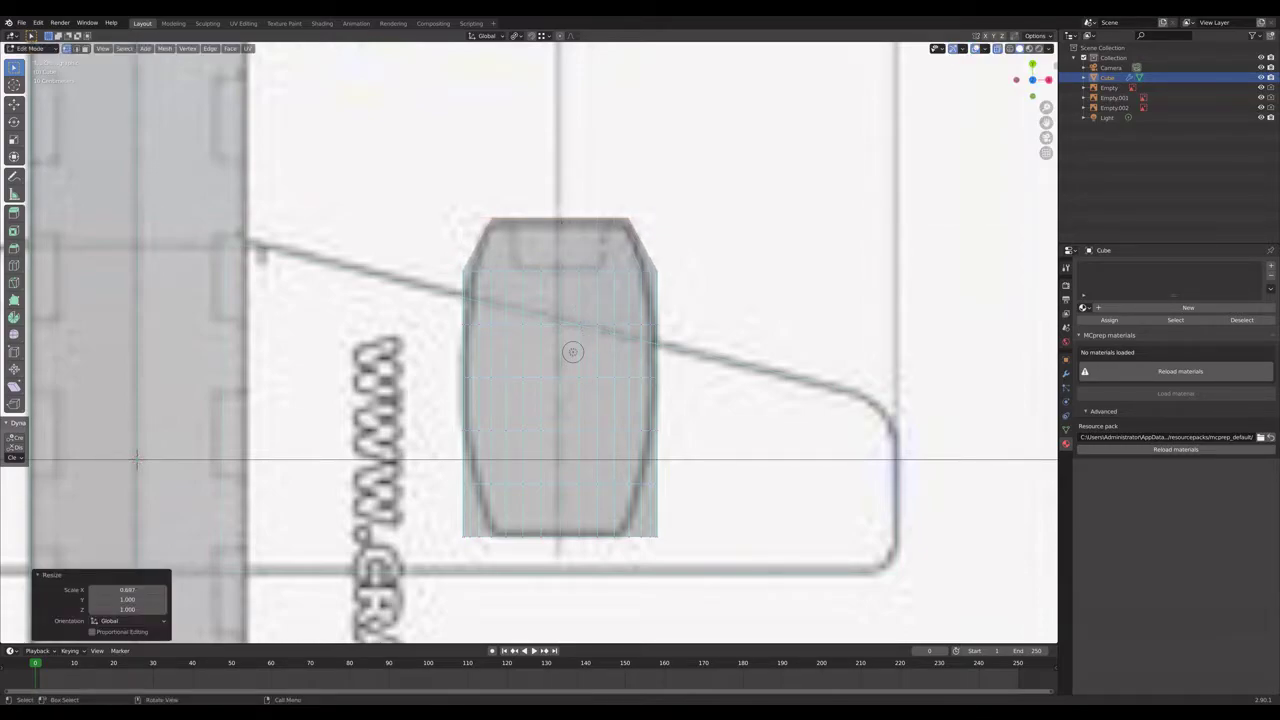
left_click(127, 590)
key("BackSpace")
key("Return")
left_click(127, 610)
type("7")
middle_click_drag(137, 457, 133, 327)
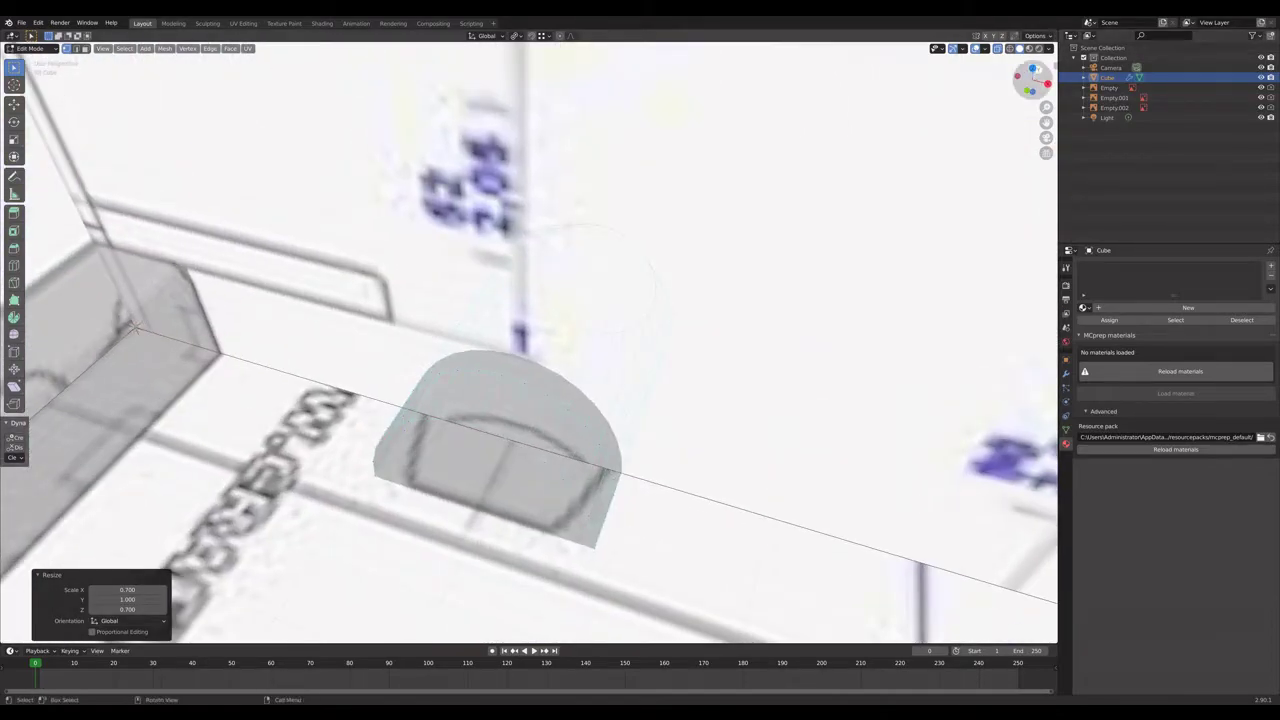
key("KP_7")
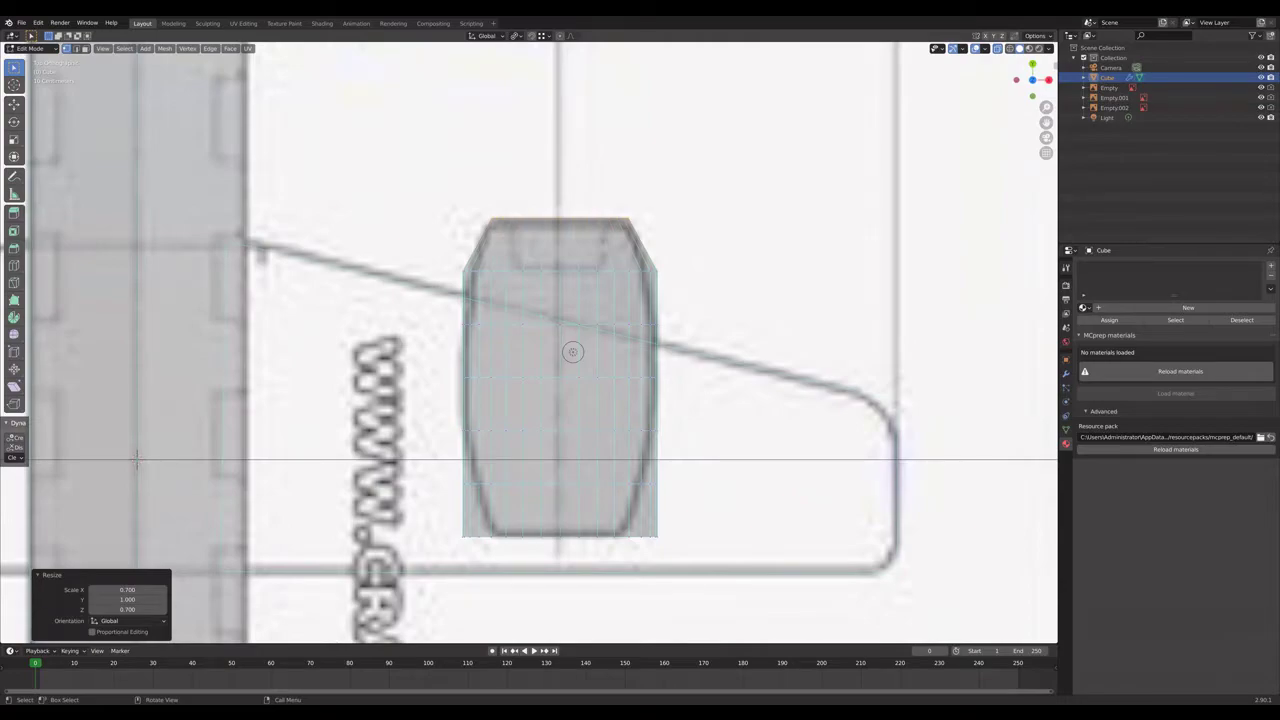
Scale the engine cylinder's rear end ring to 0.7 in X, with a matching Z scale, and deselect it.
left_click(137, 457)
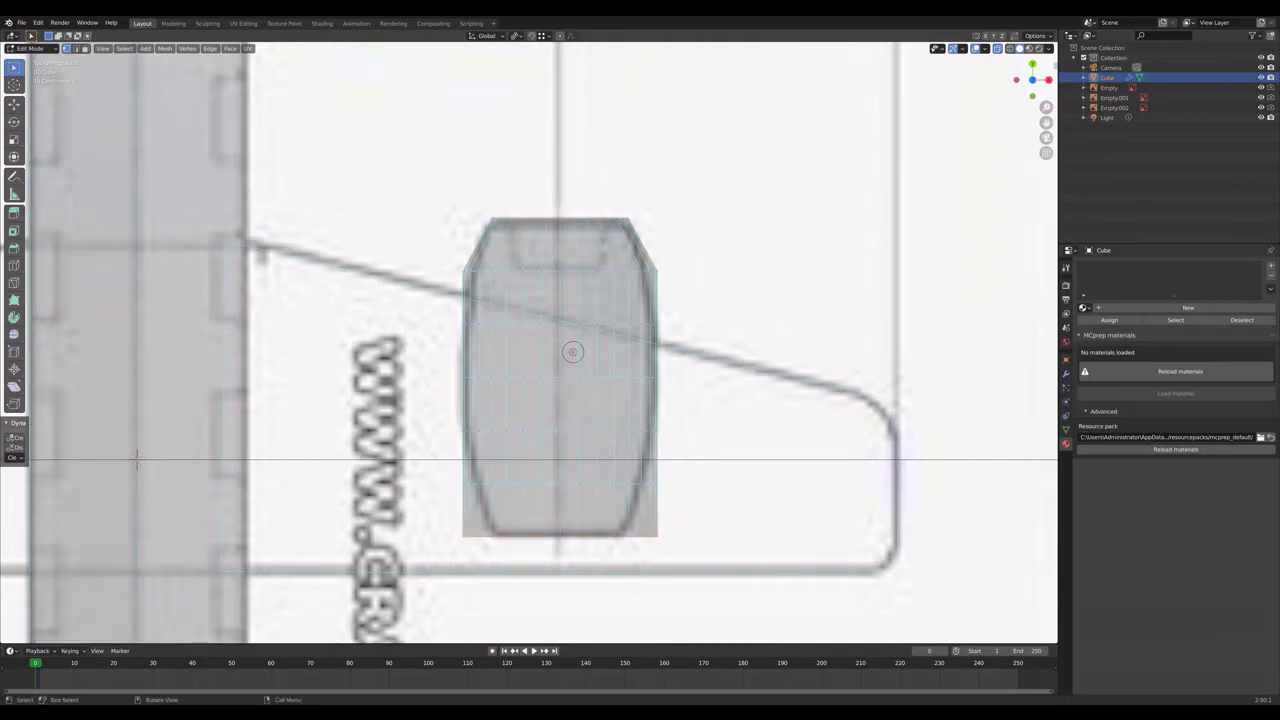
key("s")
key("x")
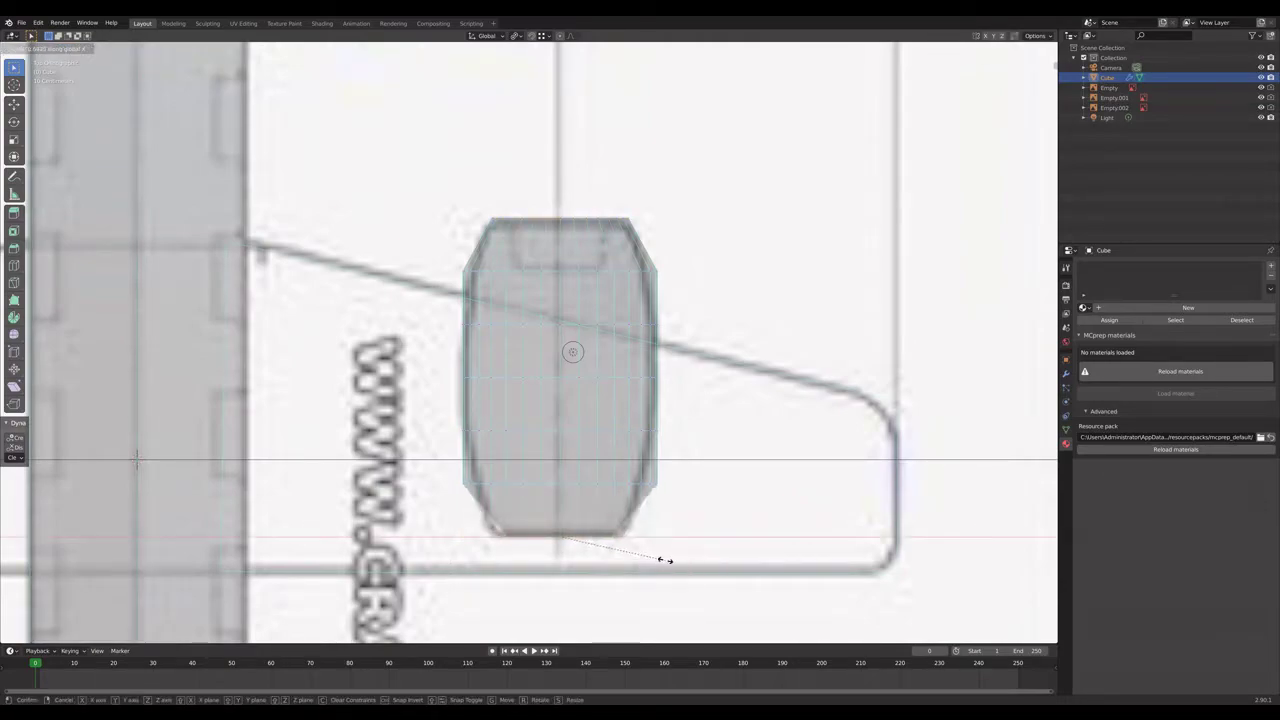
left_click(688, 558)
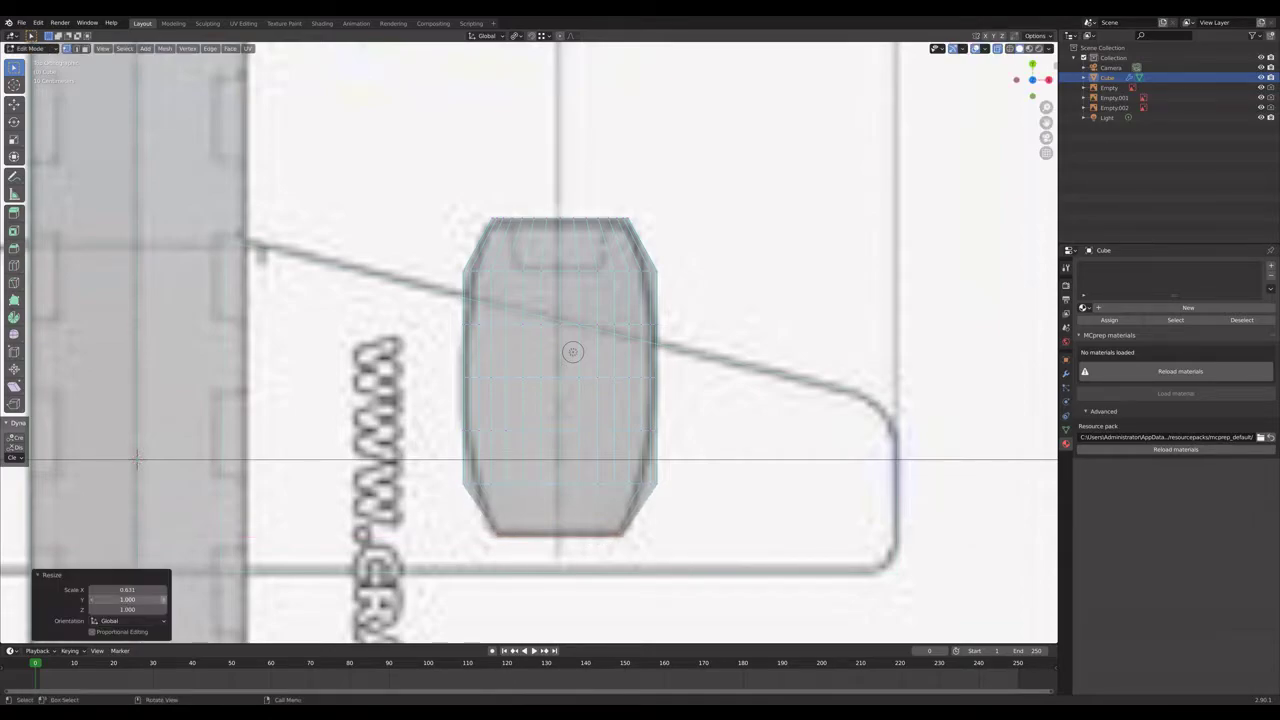
double_click(127, 590)
type("3")
key("Return")
middle_click_drag(480, 480, 500, 330)
middle_click_drag(47, 350, 52, 338)
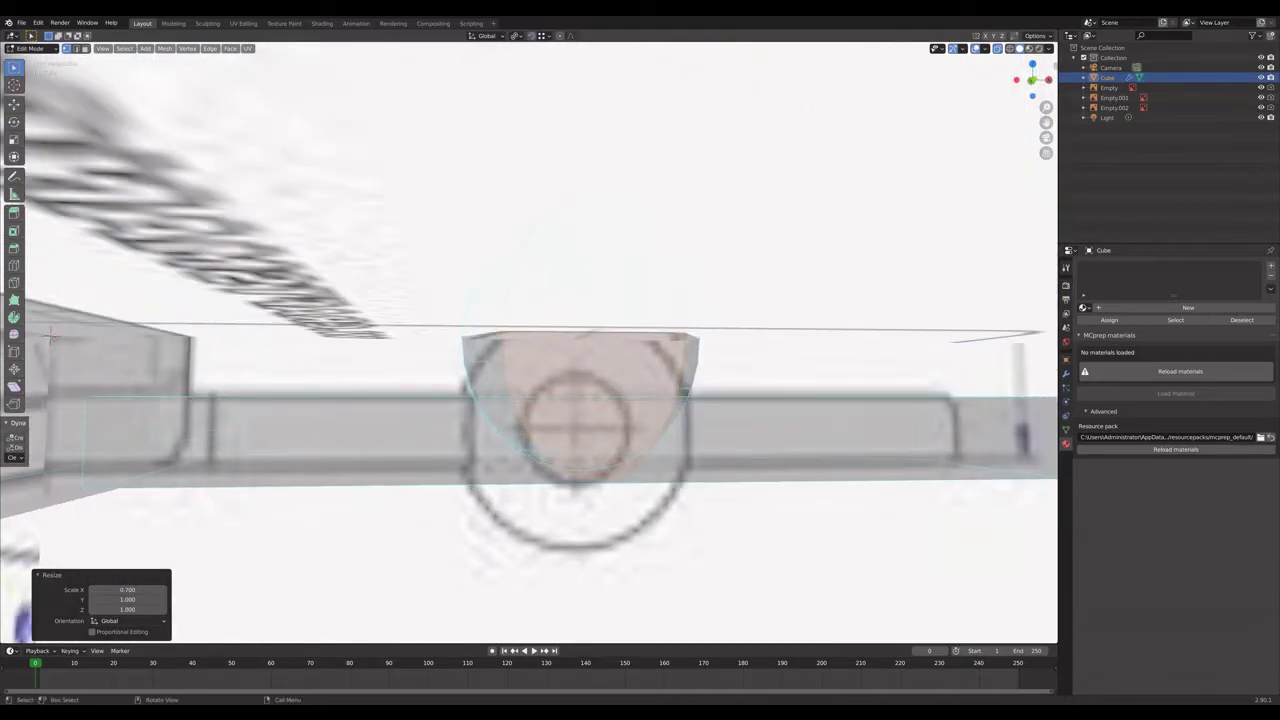
key("KP_7")
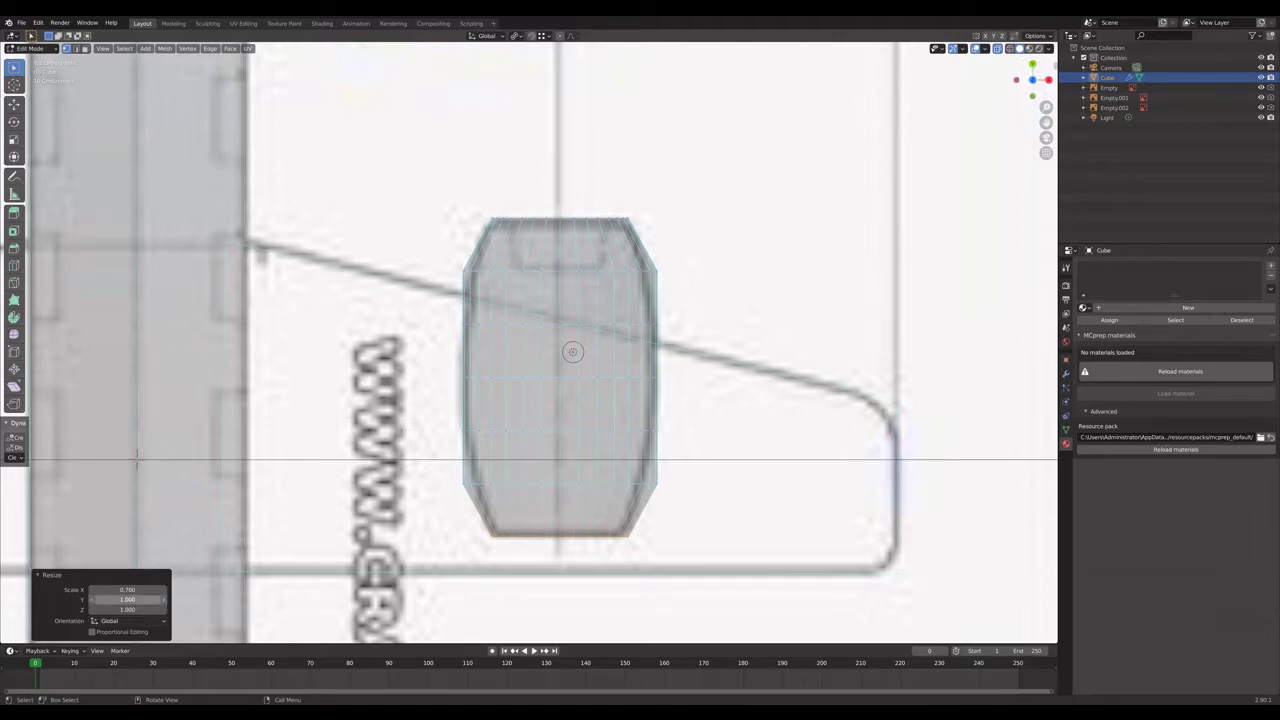
left_click(127, 599)
key("Tab")
key("BackSpace")
key("Return")
left_click(137, 458)
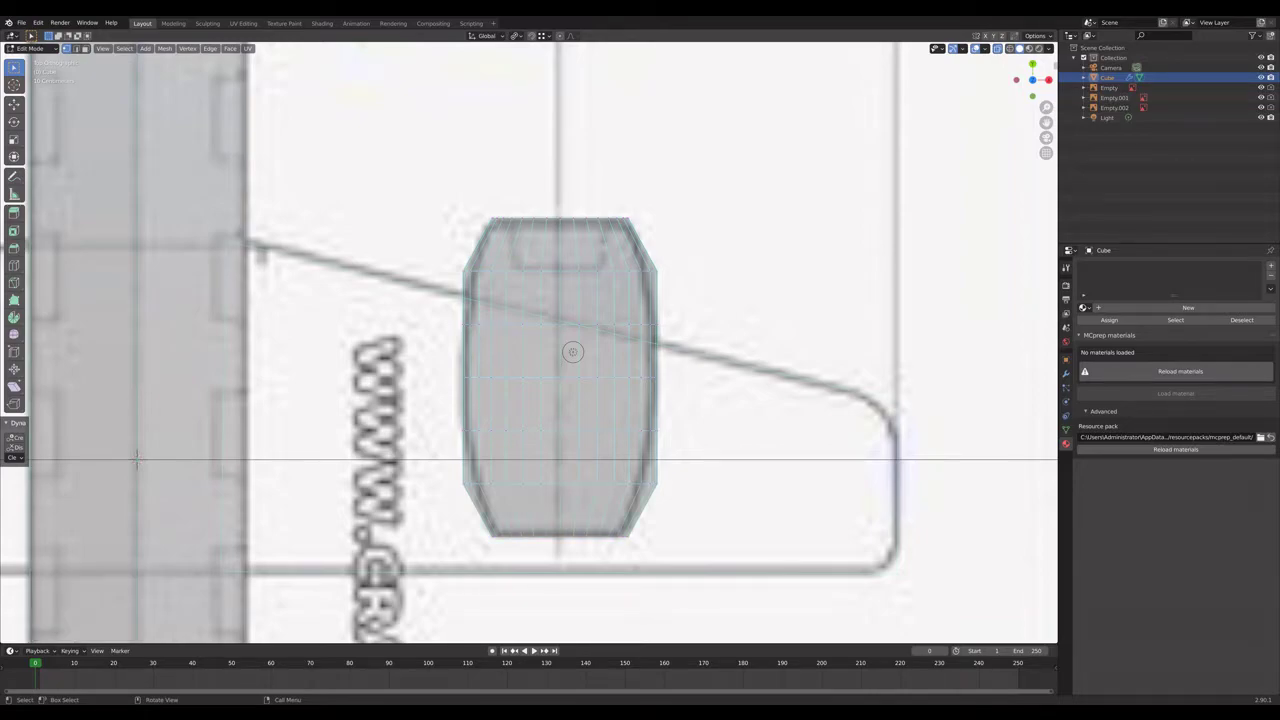
Scale the edge loop just behind the engine's front end to 0.9 in X, with a matching Z scale.
left_click_drag(432, 250, 690, 292)
key("s")
key("x")
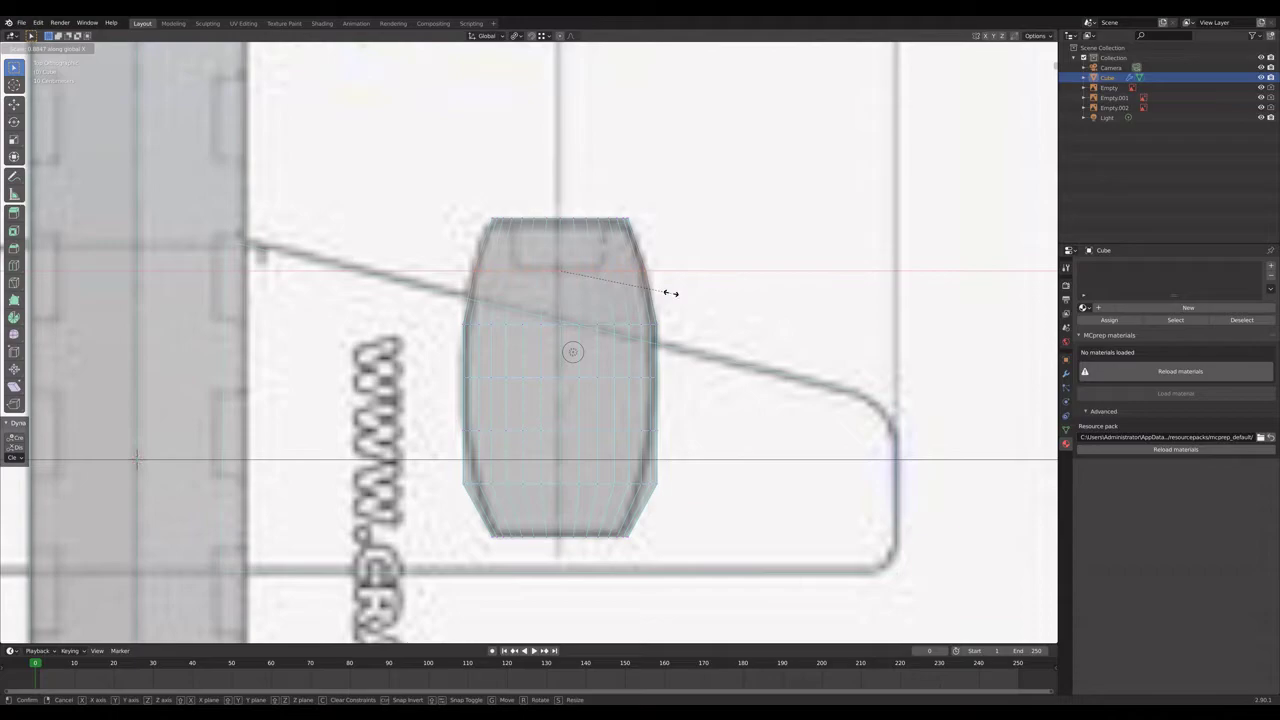
left_click(668, 292)
double_click(127, 589)
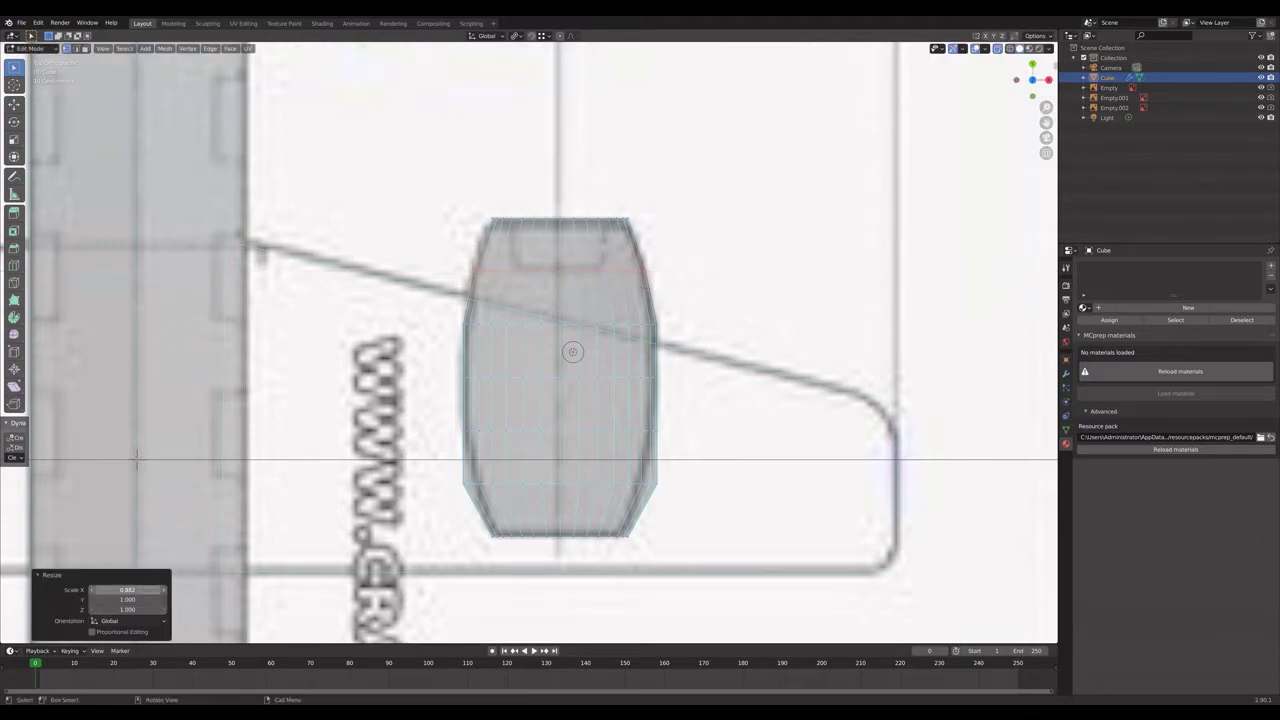
type("1")
key("Return")
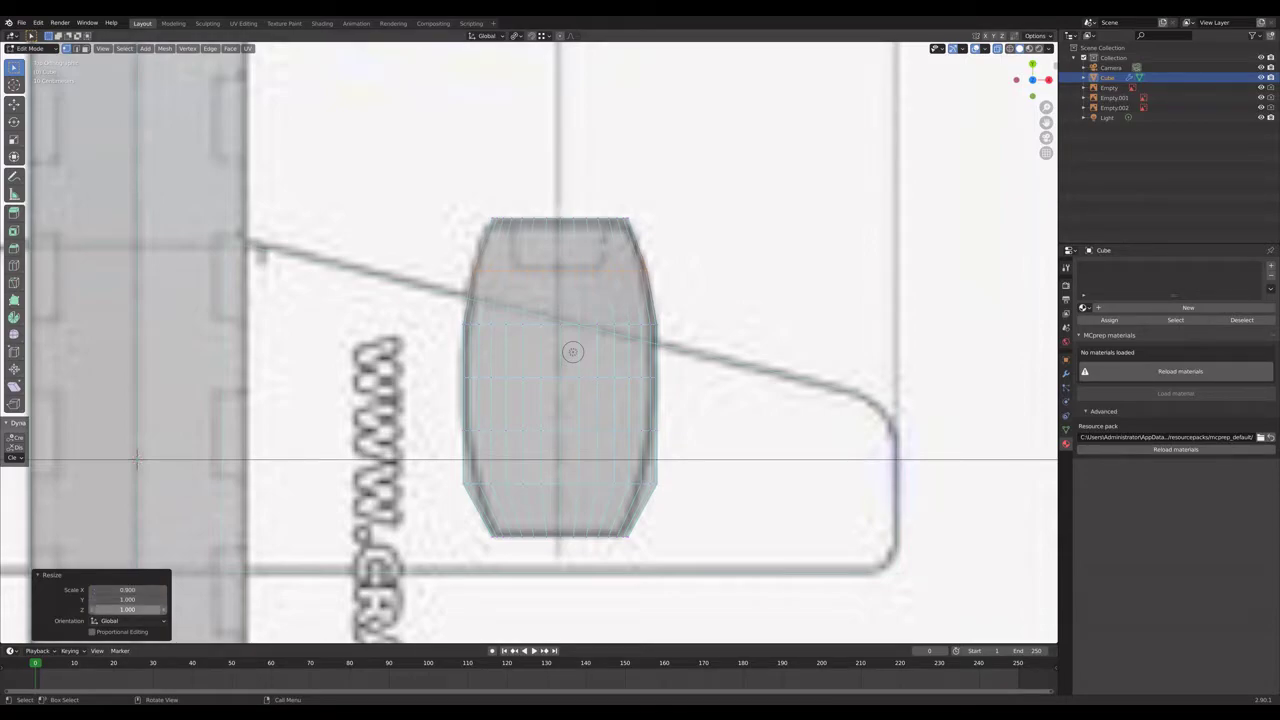
double_click(127, 609)
key("Return")
Scale the edge loop just ahead of the engine's rear end to 0.9 in X and Z.
left_click_drag(674, 497, 452, 480)
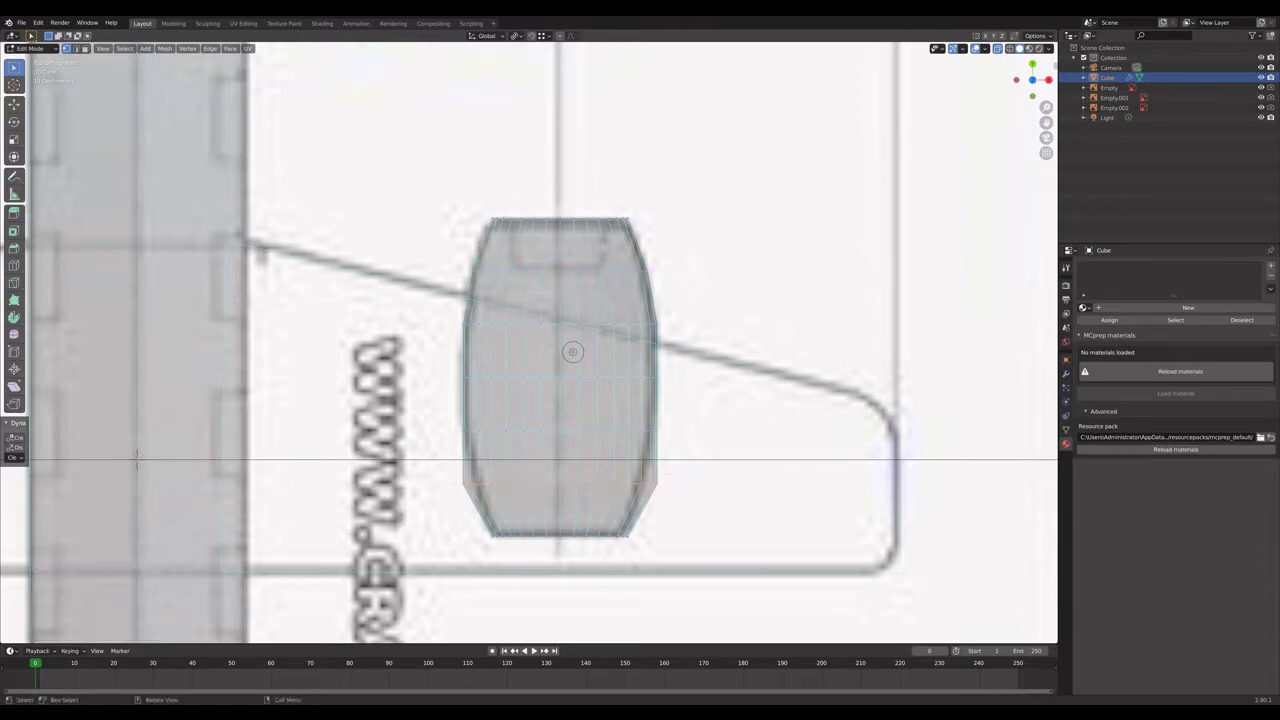
key("s")
key("x")
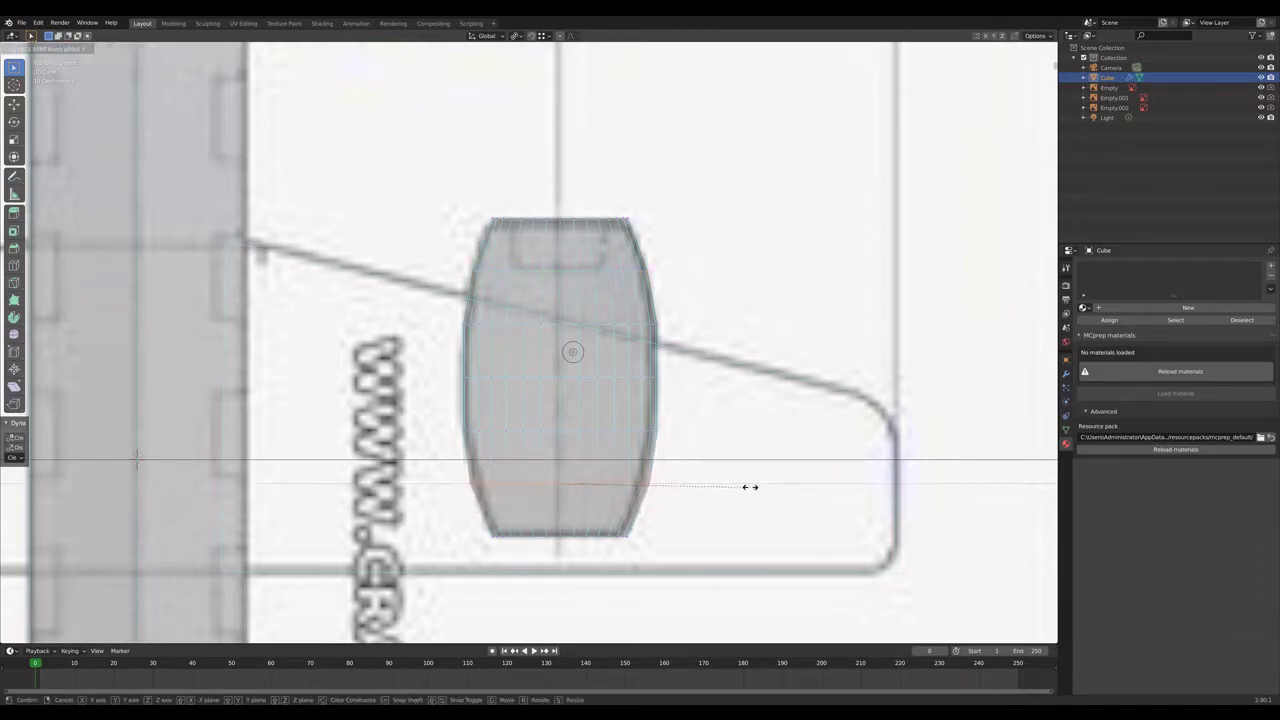
left_click(749, 486)
left_click(127, 590)
key("BackSpace")
key("Return")
left_click(127, 609)
key("BackSpace")
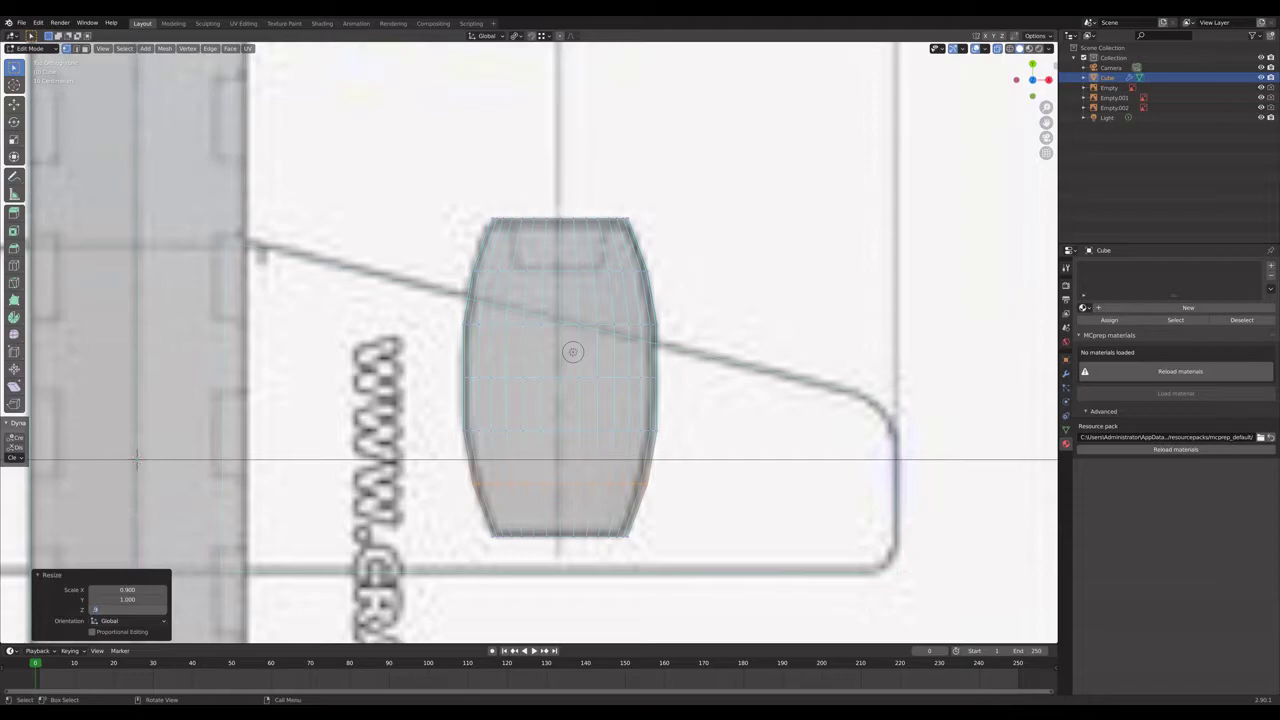
key("Return")
Scale the edge loop just ahead of the engine's middle loop slightly inward in X and Z to follow the outline.
middle_click_drag(137, 458, 1030, 85)
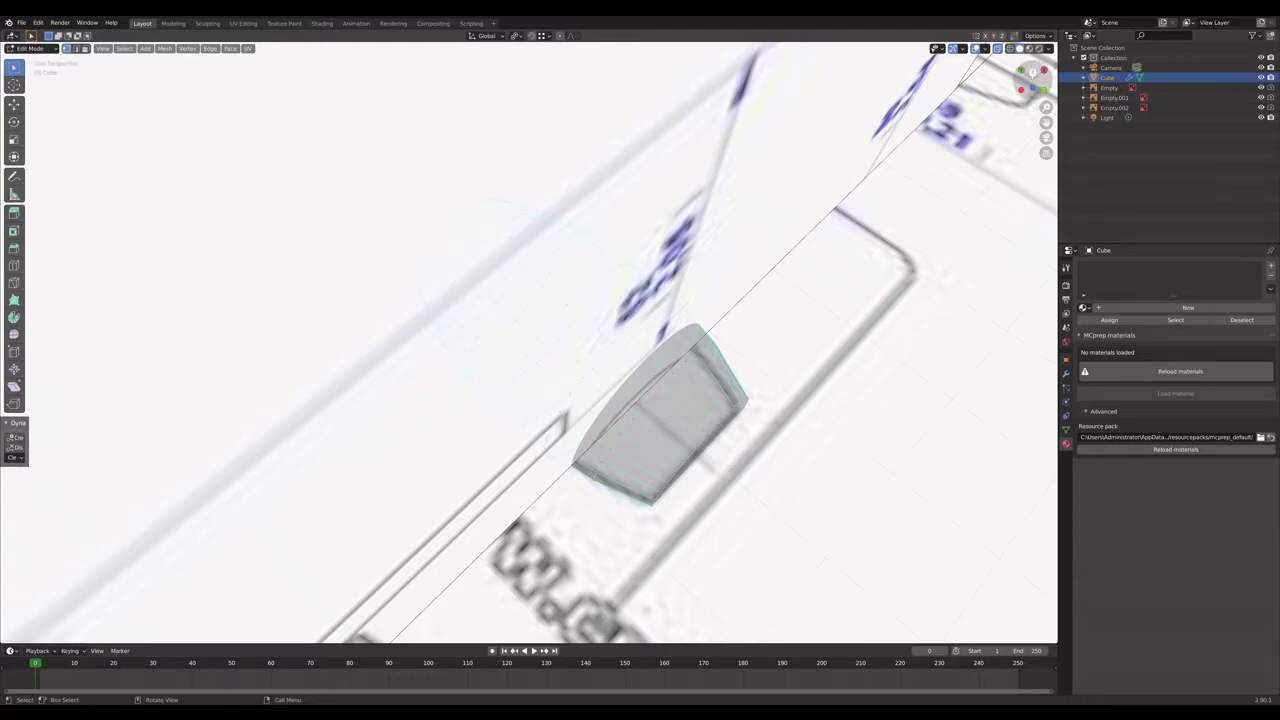
left_click(1033, 73)
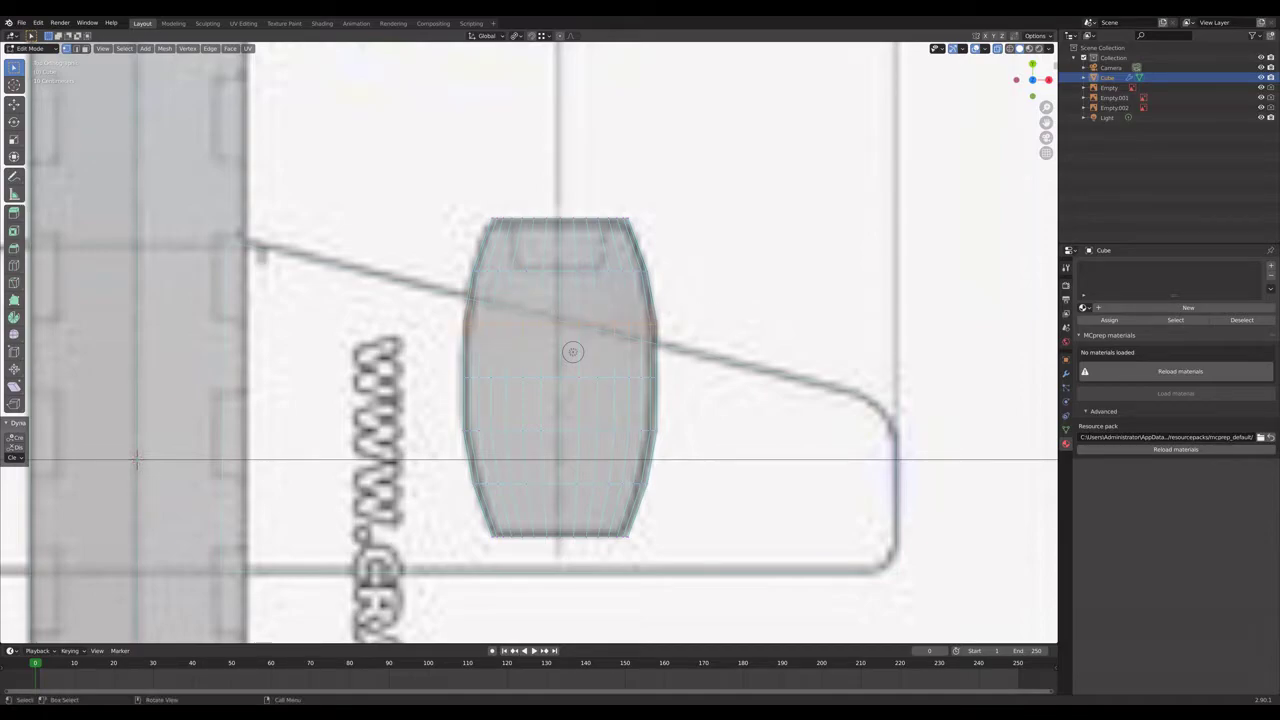
key("g")
key("x")
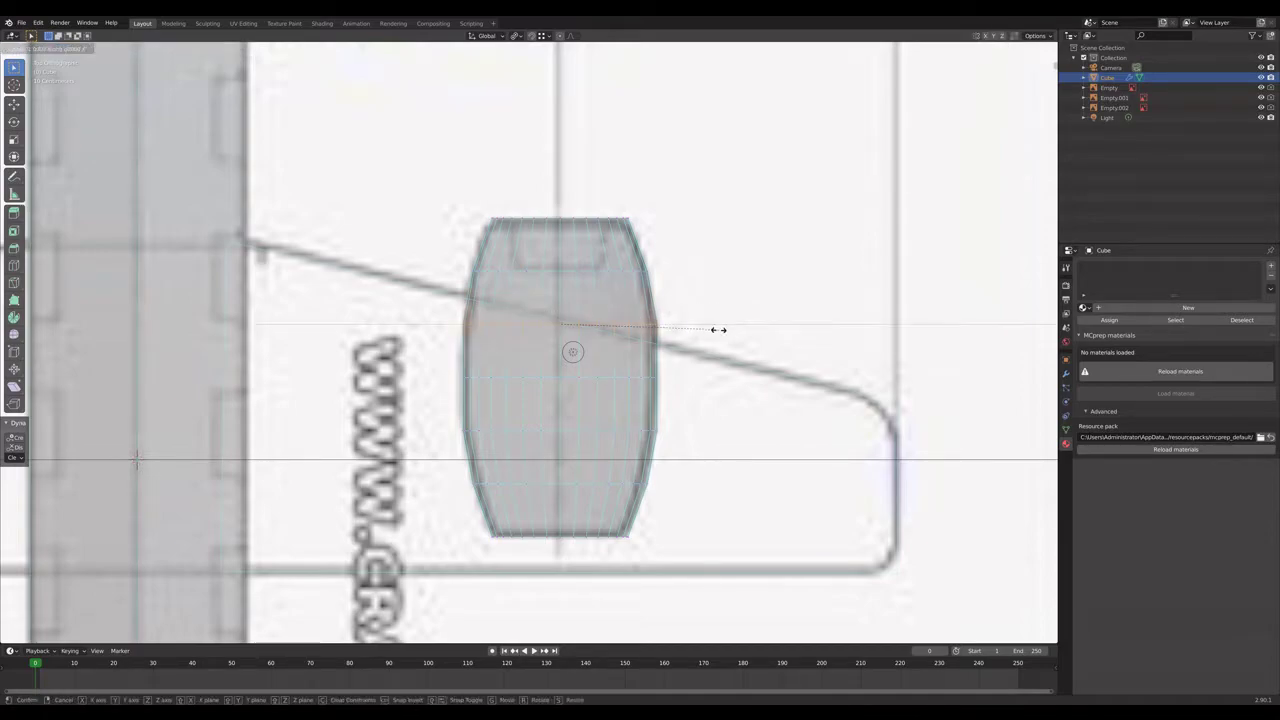
left_click(716, 327)
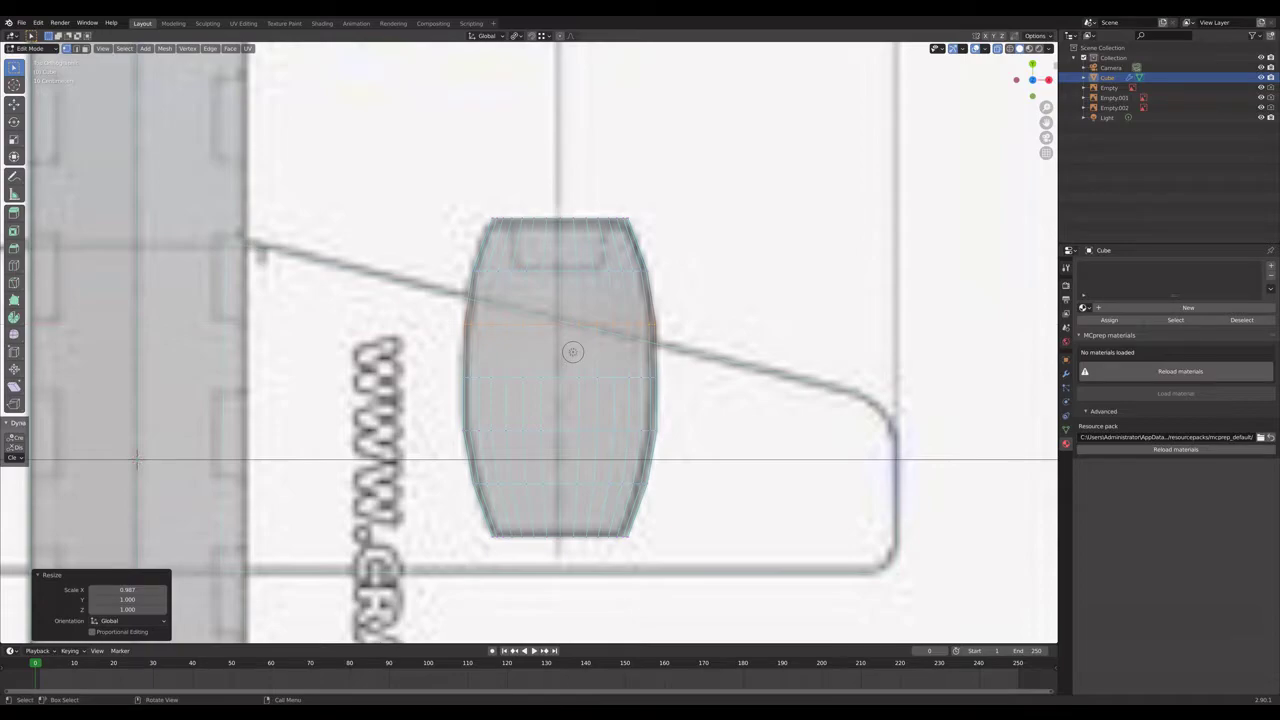
left_click(127, 590)
key("BackSpace")
key("Return")
left_click(127, 610)
key("BackSpace")
key("Return")
left_click(137, 460)
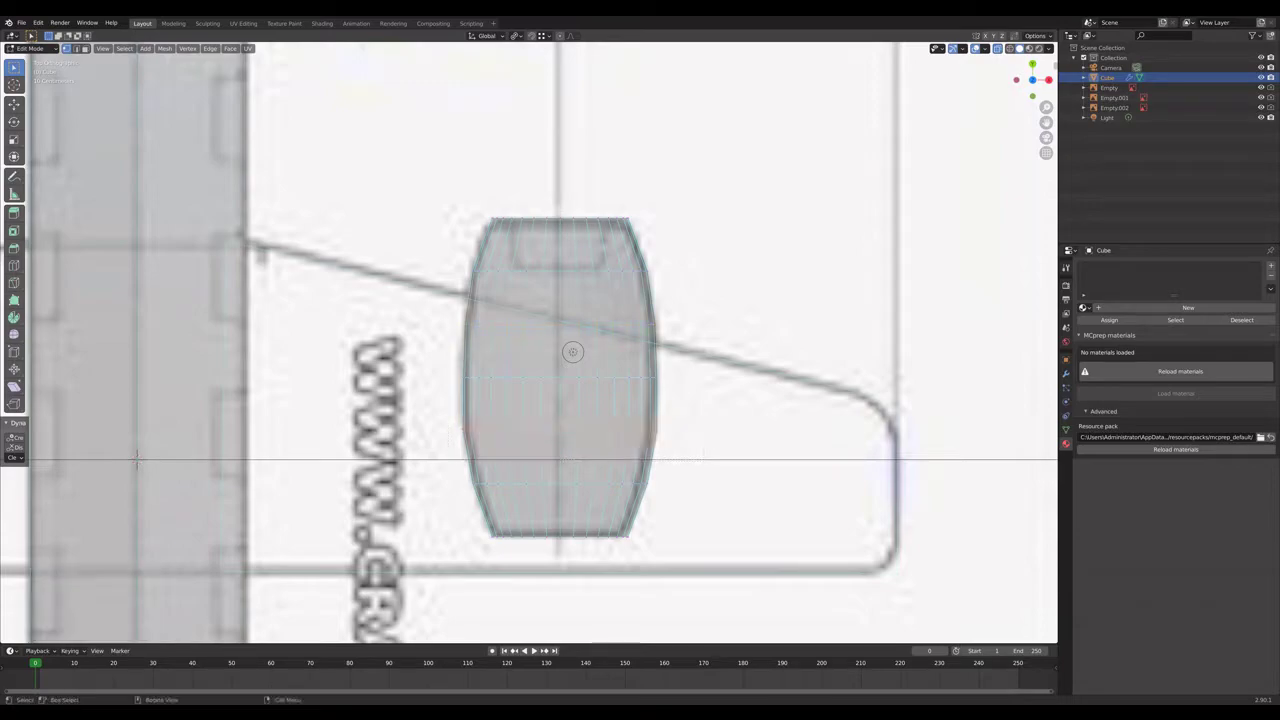
Scale the edge loop just behind the engine's middle loop slightly inward in X and Z, matching the reference outline.
key("s")
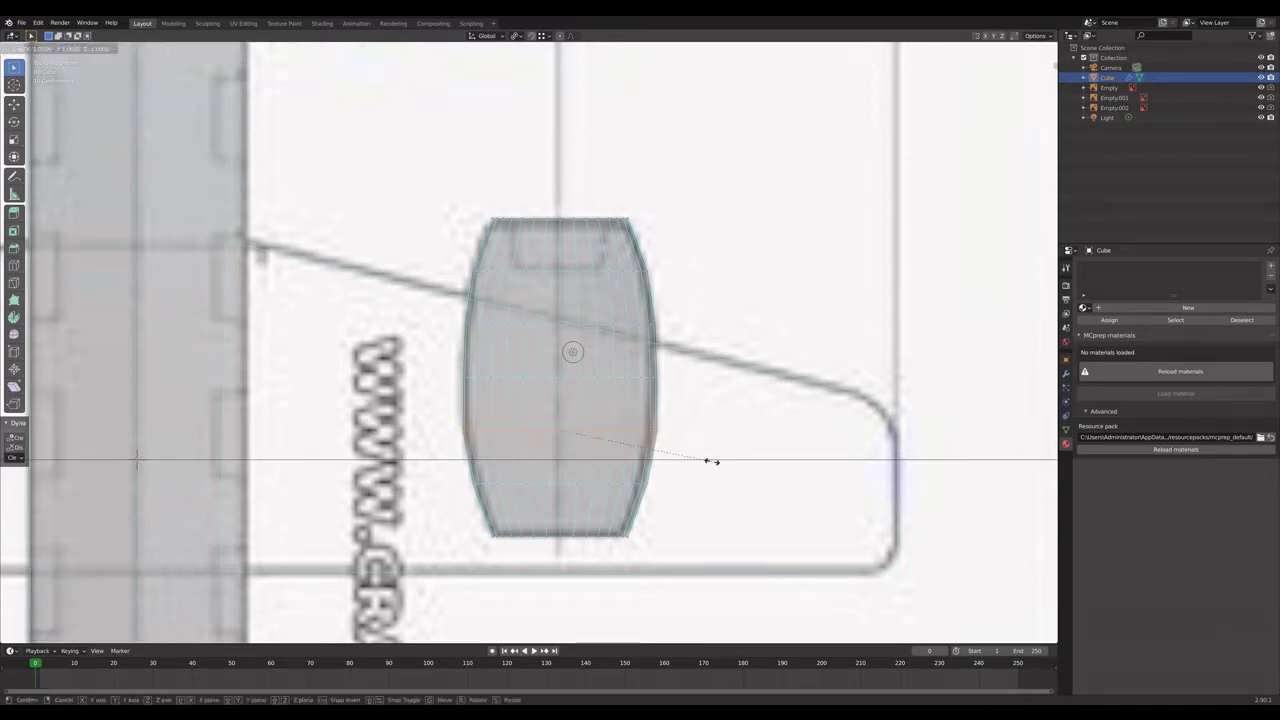
left_click(705, 458)
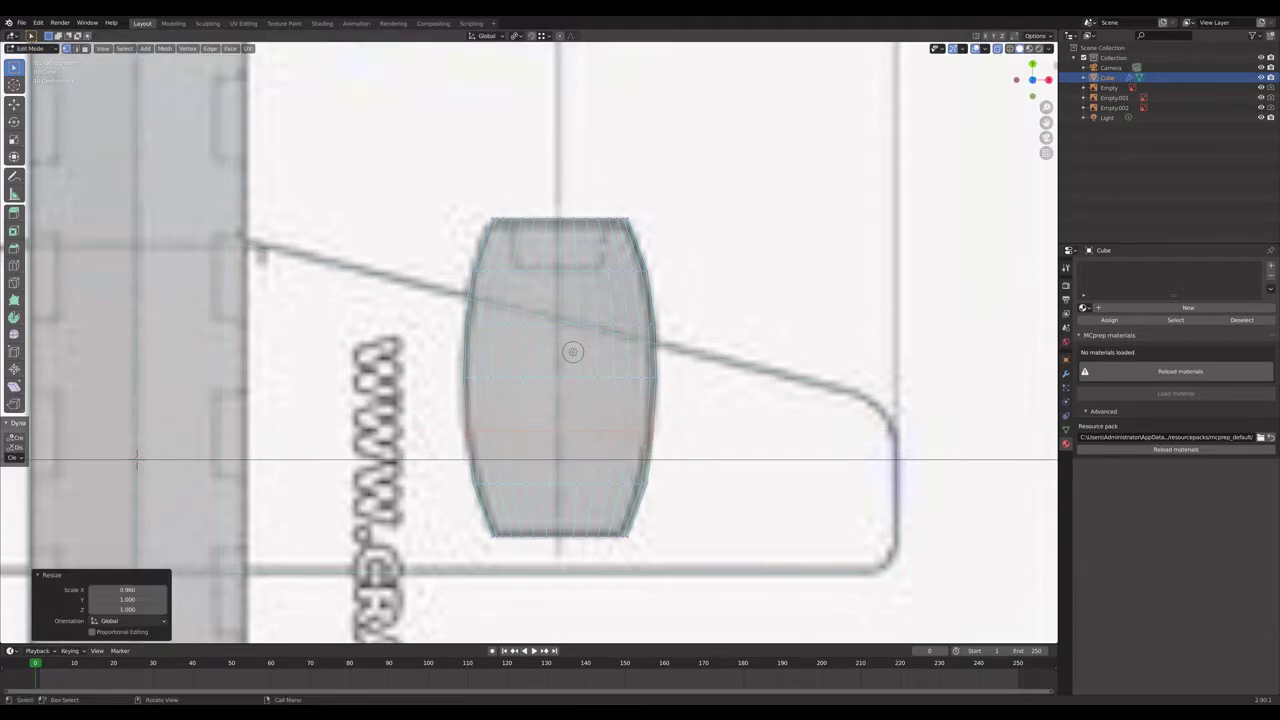
left_click(127, 589)
type("1")
key("Tab")
key("Tab")
key("Return")
key("alt+a")
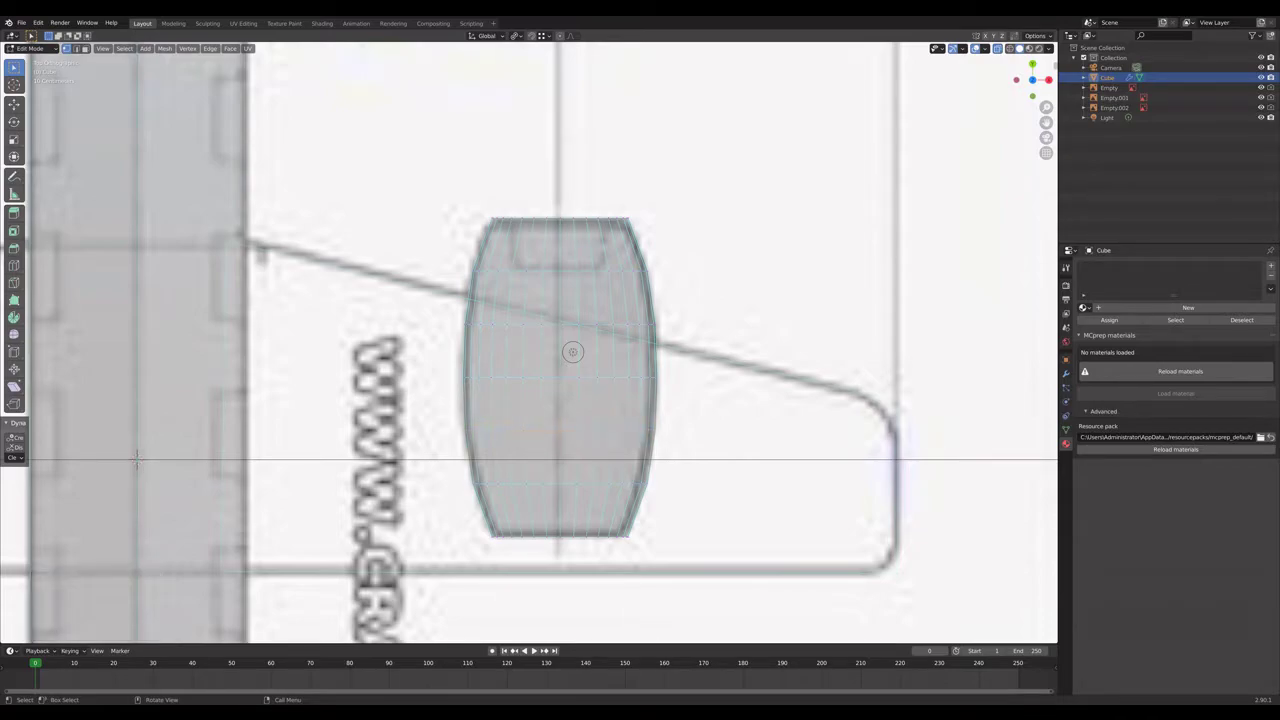
Examine the shaped engine from several angles with see-through display turned off.
key("Tab")
middle_click_drag(137, 457, 232, 255)
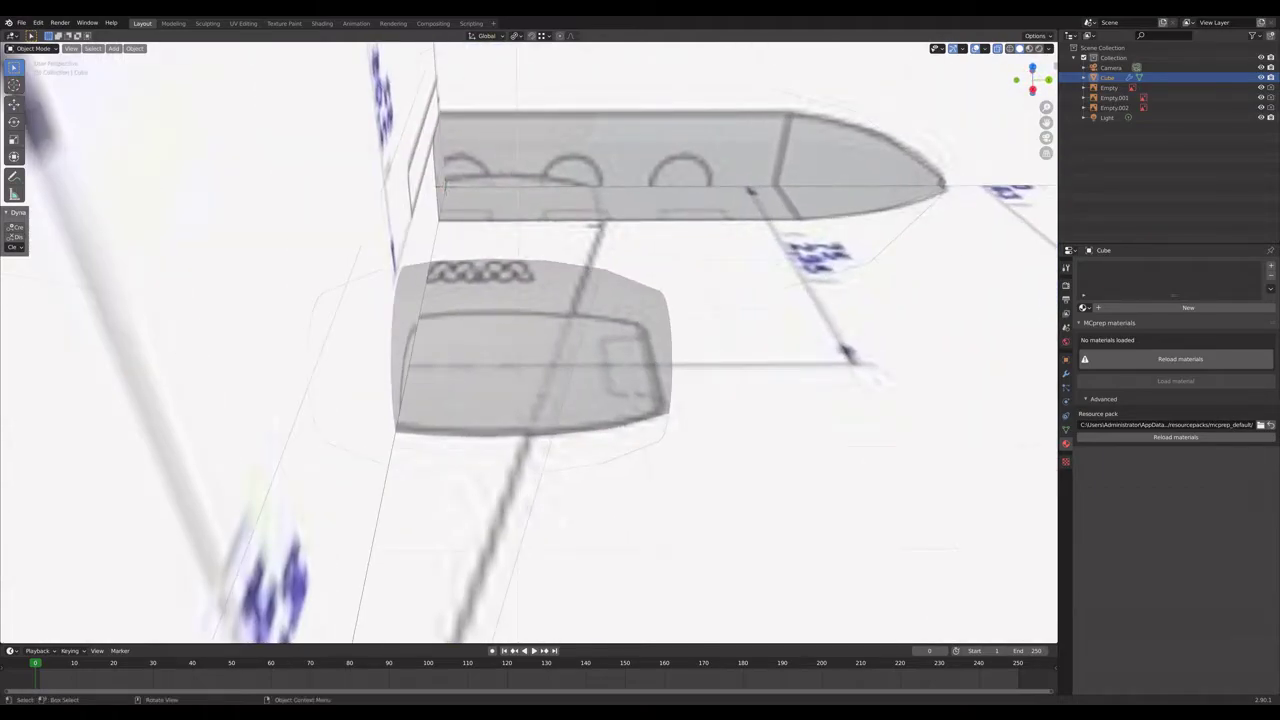
key("alt+z")
mouse_move(600, 240)
middle_mouse_down()
mouse_move(546, 202)
mouse_move(520, 220)
middle_mouse_up()
left_click(1109, 87)
middle_click_drag(400, 300, 234, 267)
left_click(55, 391)
key("Tab")
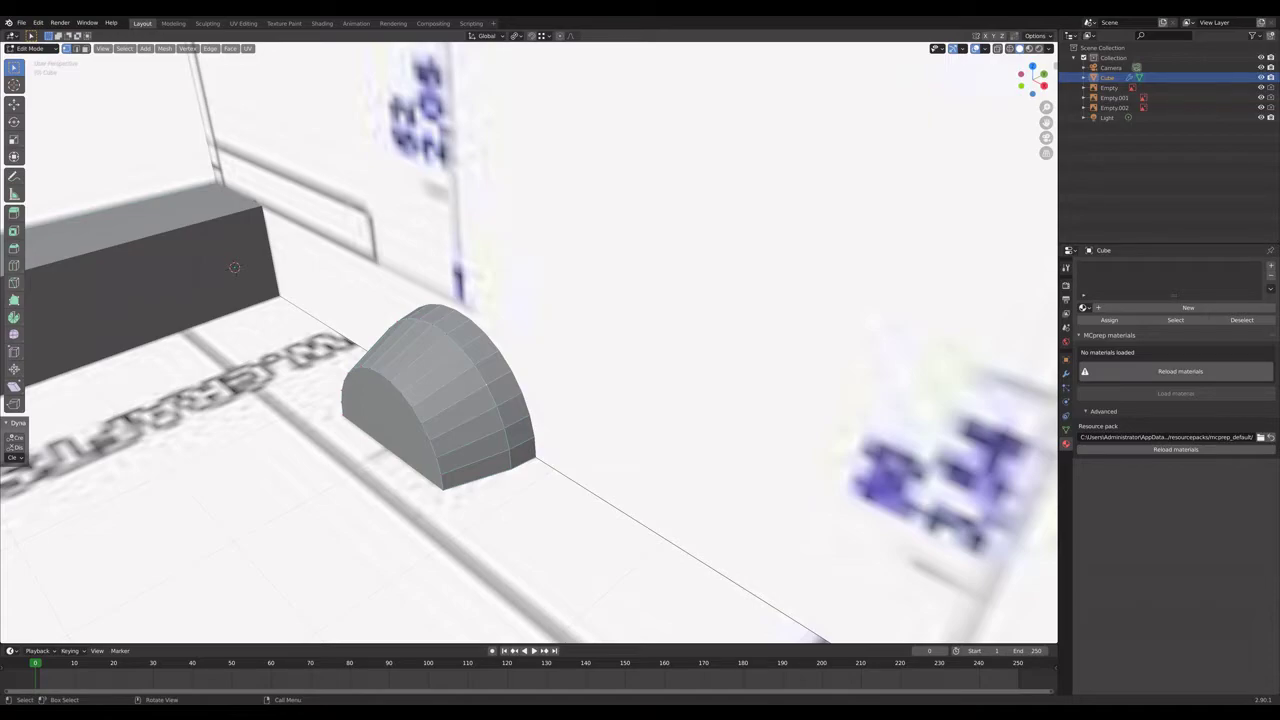
Move the whole engine down along Z by about 0.69 m to align it with the engine circle in the front view.
key("ctrl+l")
middle_click_drag(234, 267, 71, 368)
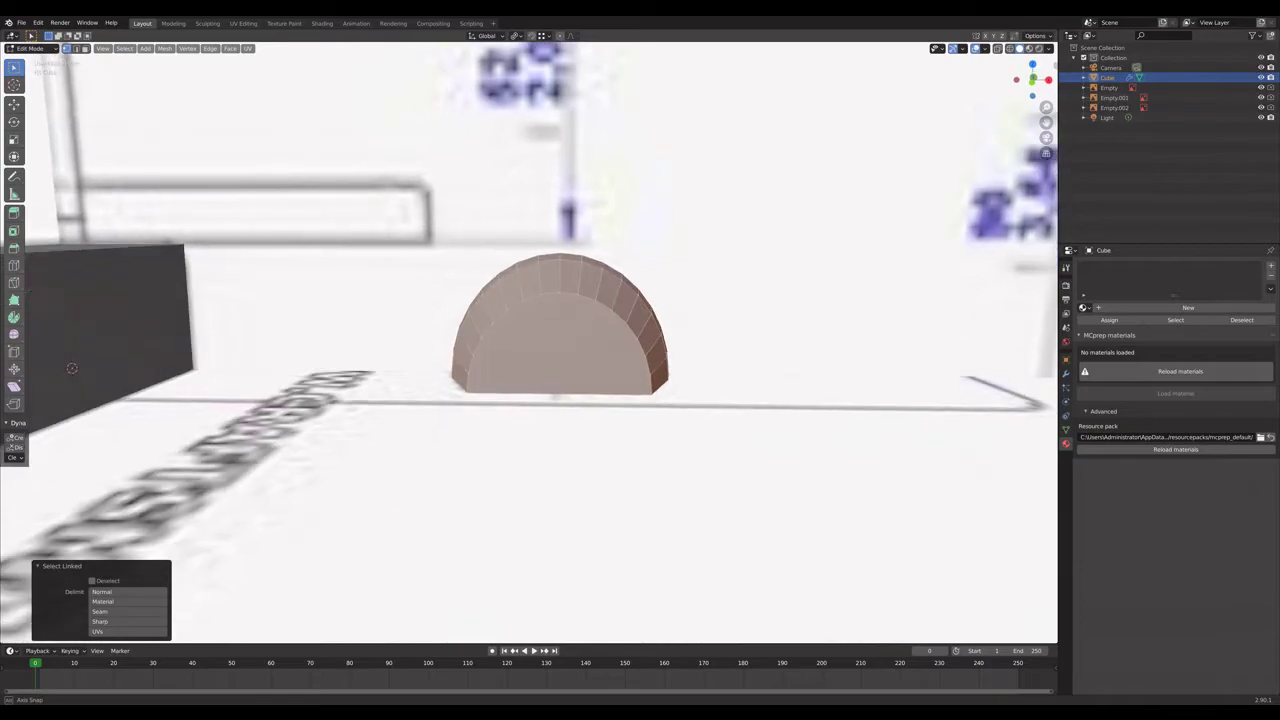
key("KP_1")
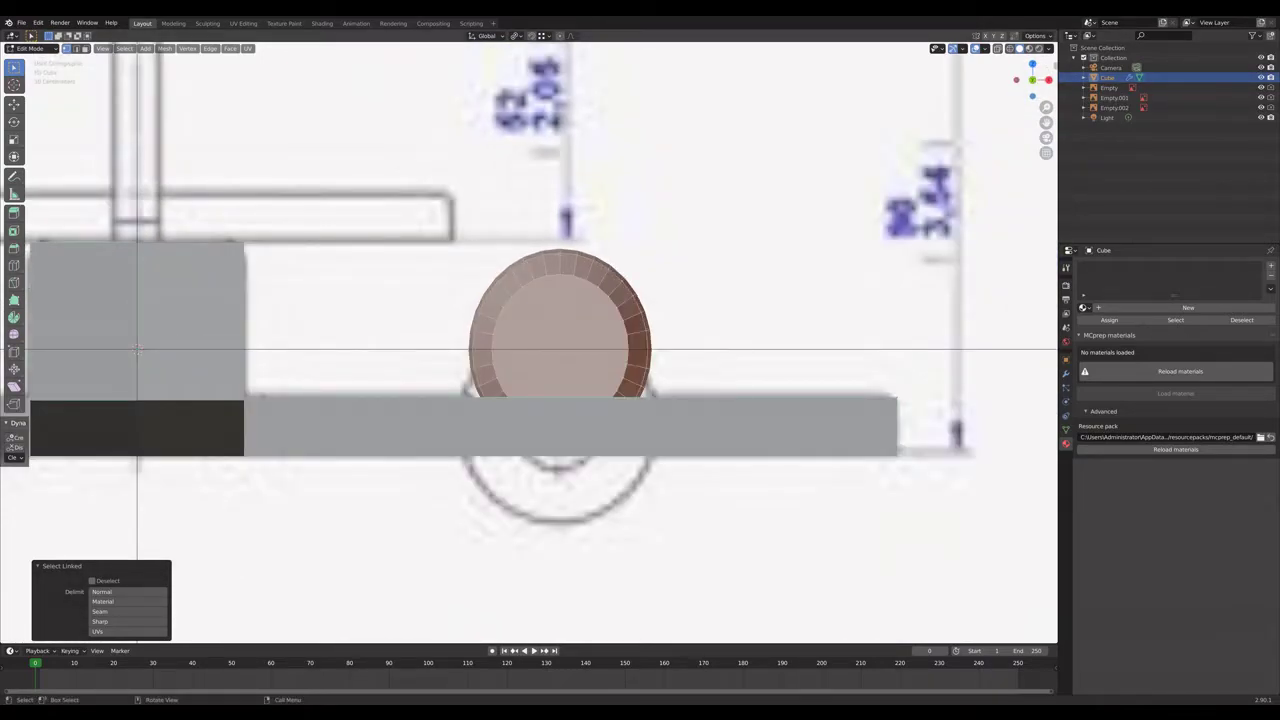
key("alt+z")
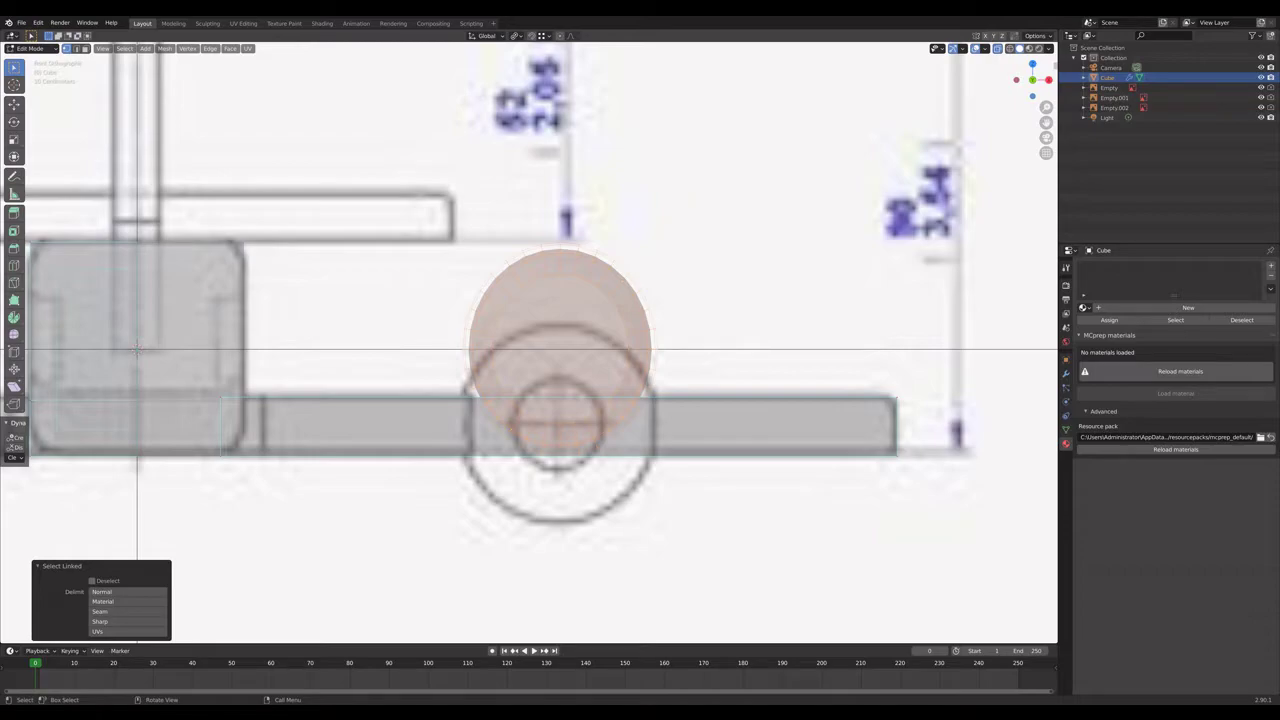
key("g")
key("z")
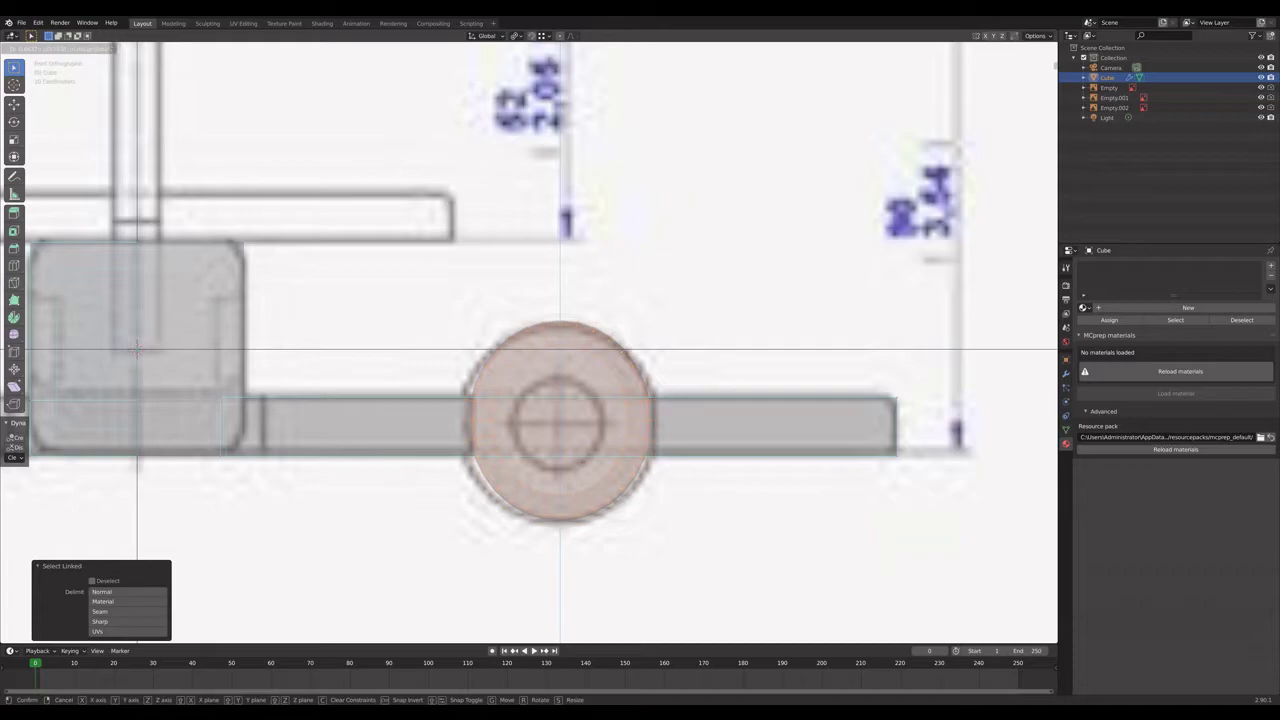
left_click(138, 348)
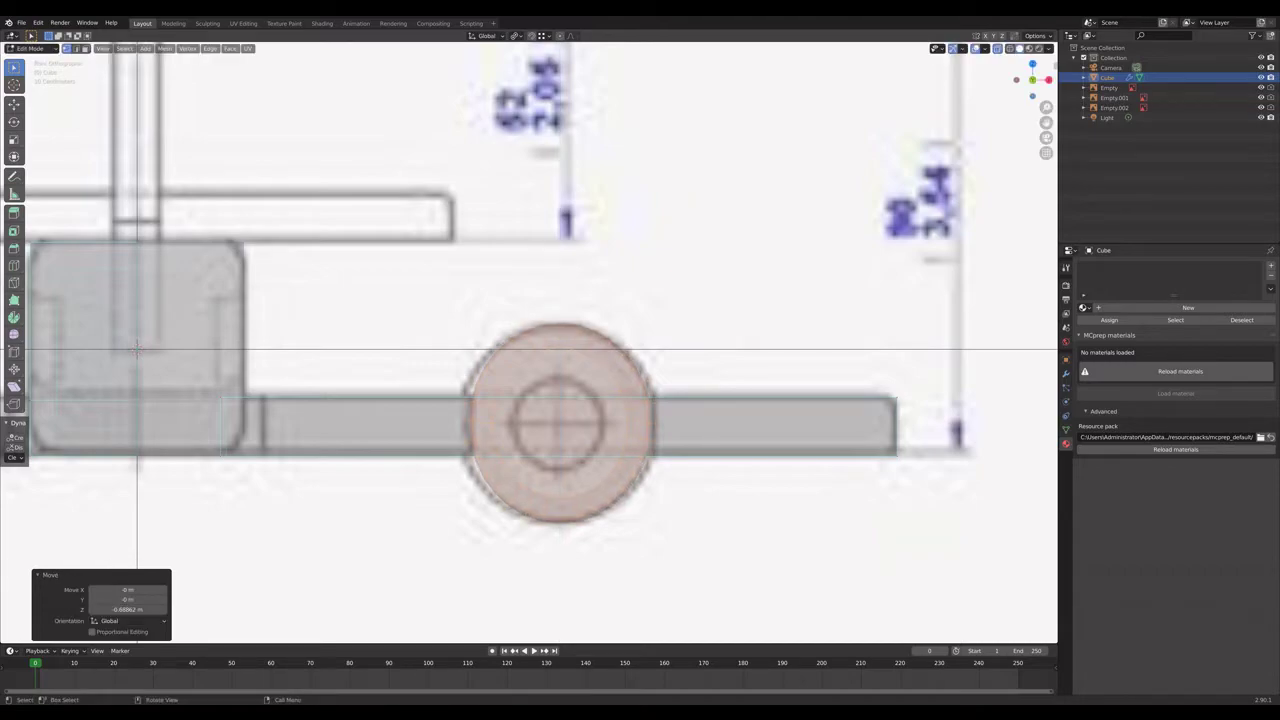
Examine the lowered engine's placement against the wing and fuselage outlines on the reference images.
middle_click_drag(138, 348, 803, 330)
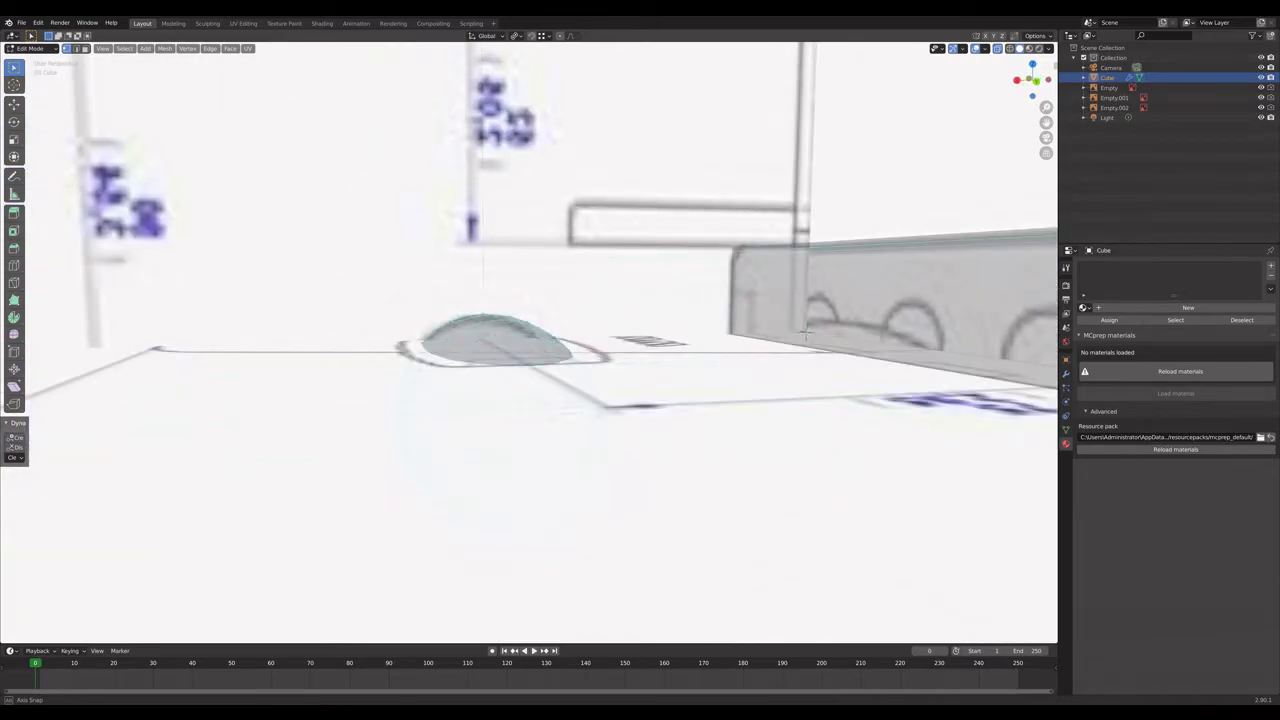
key("Tab")
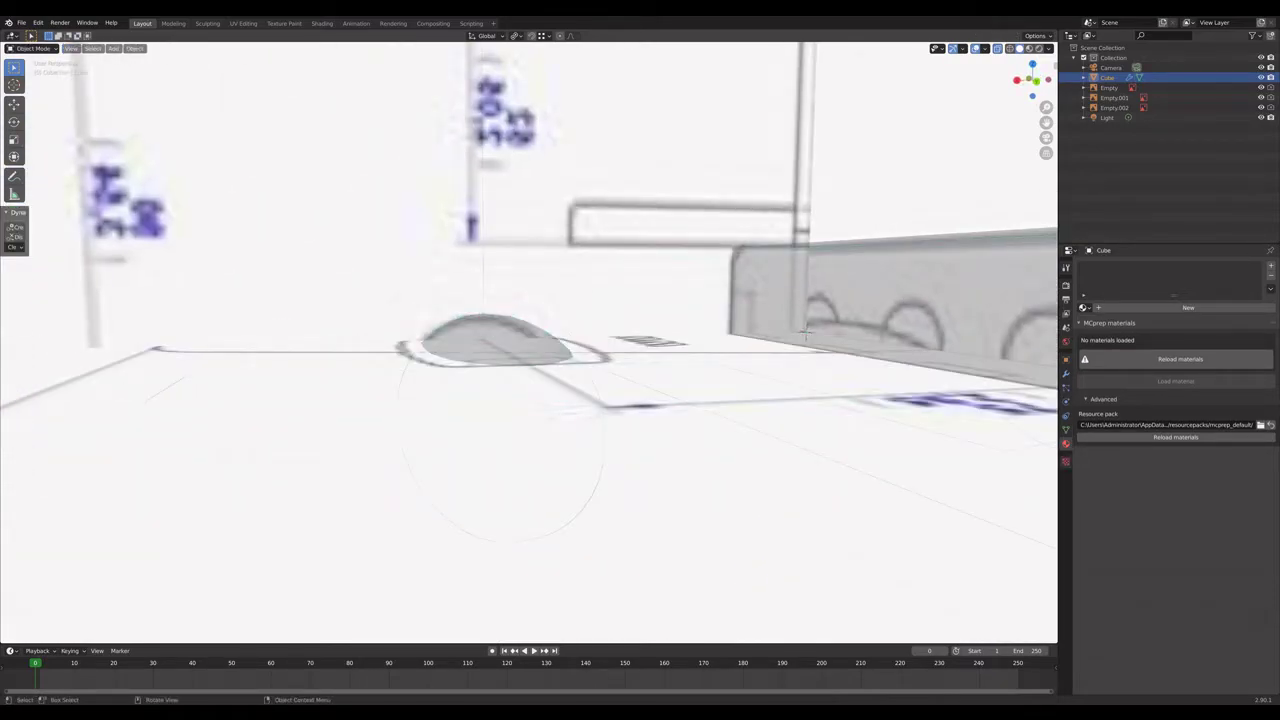
left_click(803, 330)
middle_click_drag(803, 330, 513, 124)
scroll(513, 124, "down", 3)
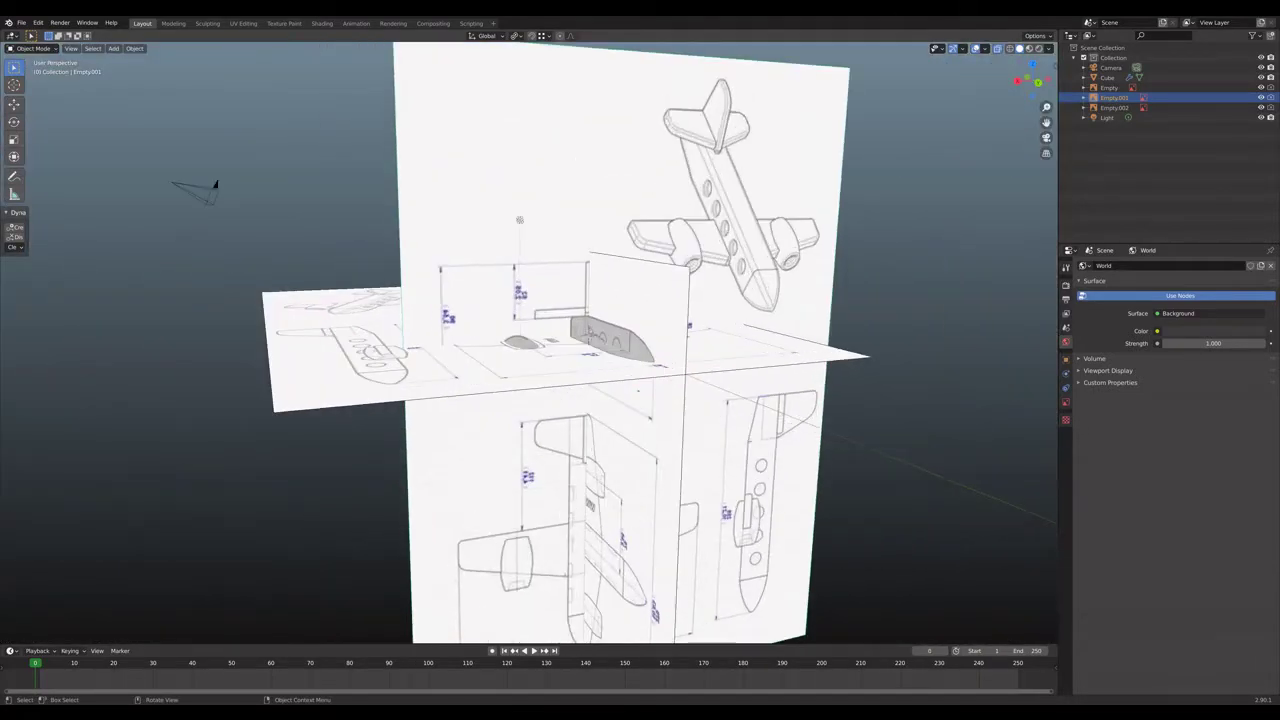
scroll(513, 124, "up", 5)
scroll(513, 124, "up", 4)
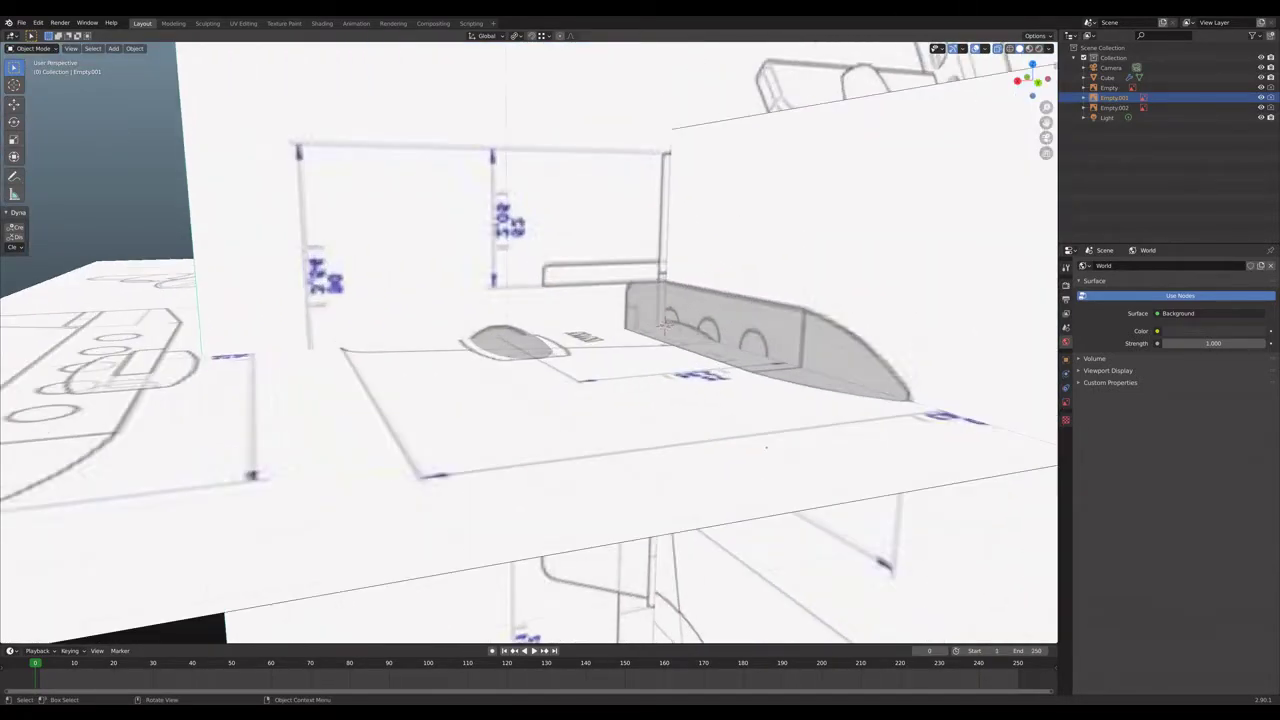
middle_click_drag(513, 124, 712, 355)
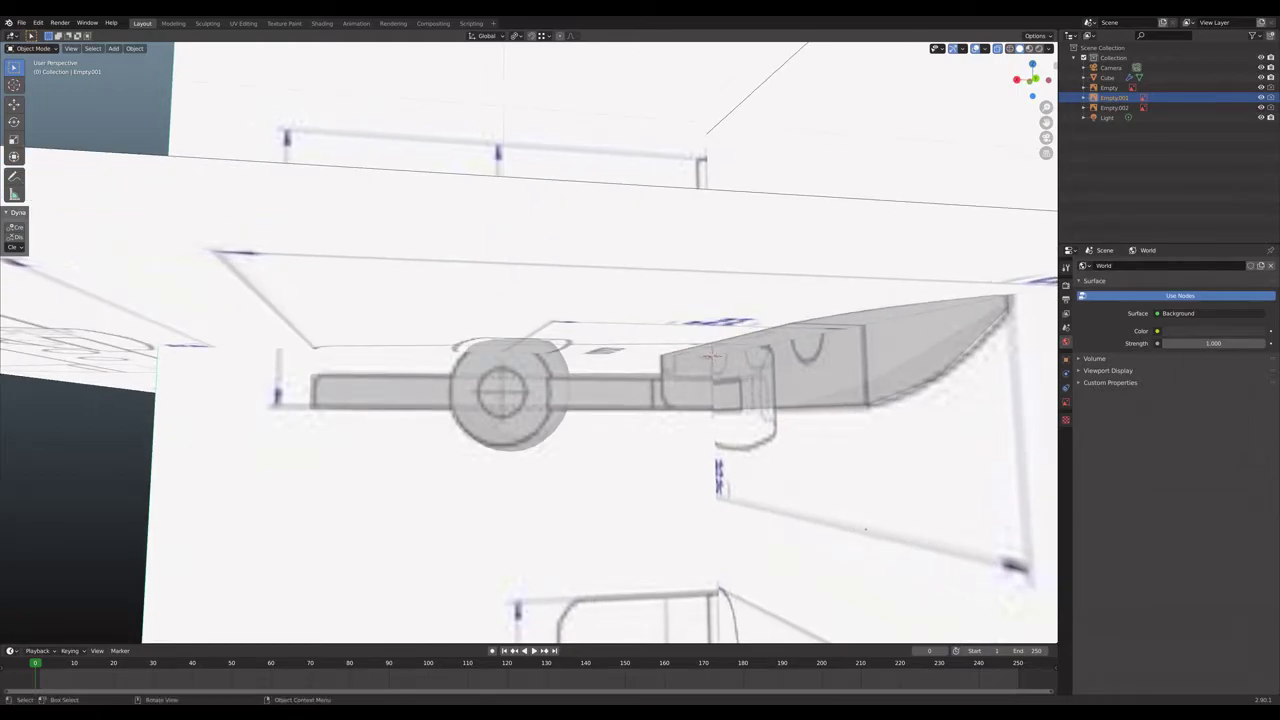
left_click(713, 355)
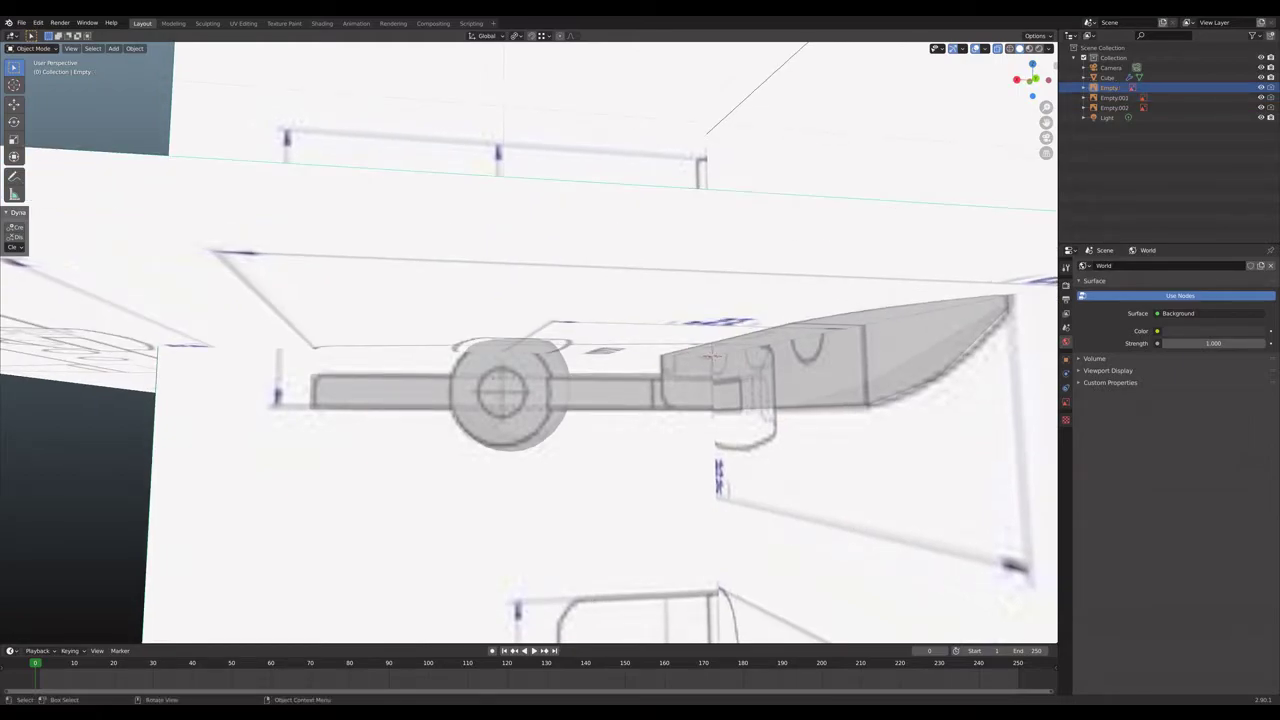
left_click(712, 355)
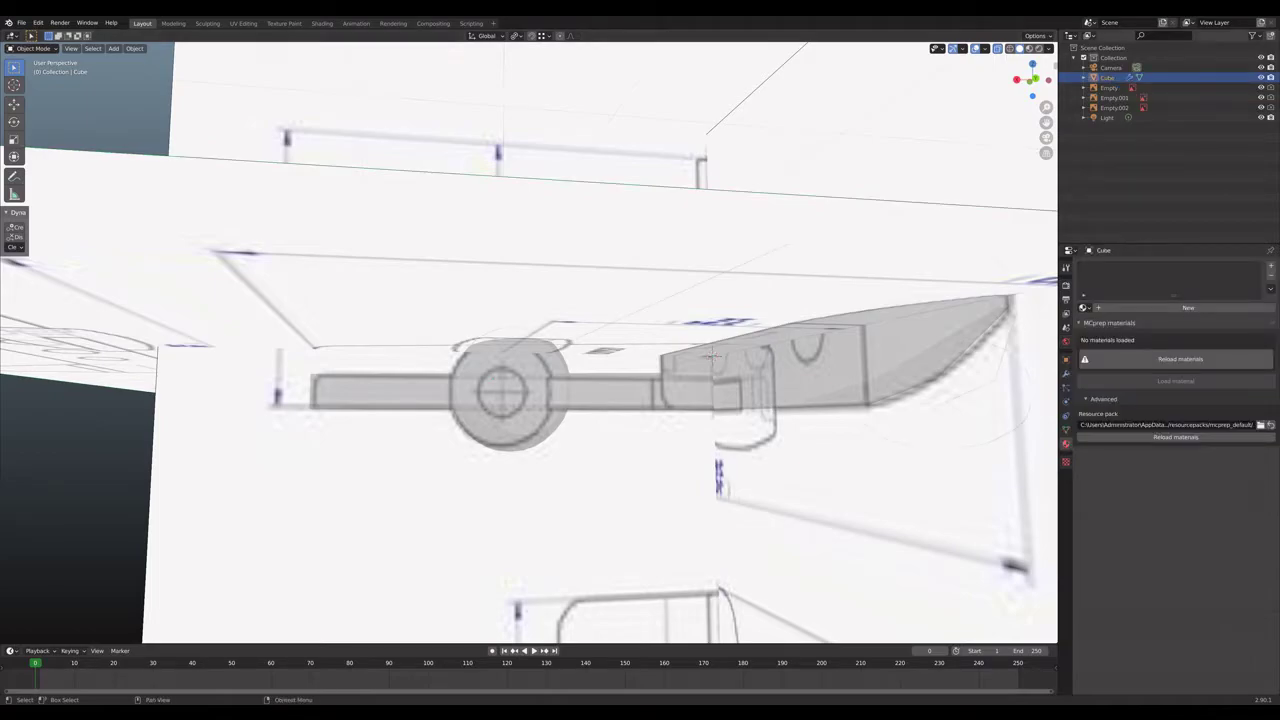
Try to inset both engine end faces by 0.24 m to match the inner circle in the back view.
key("Tab")
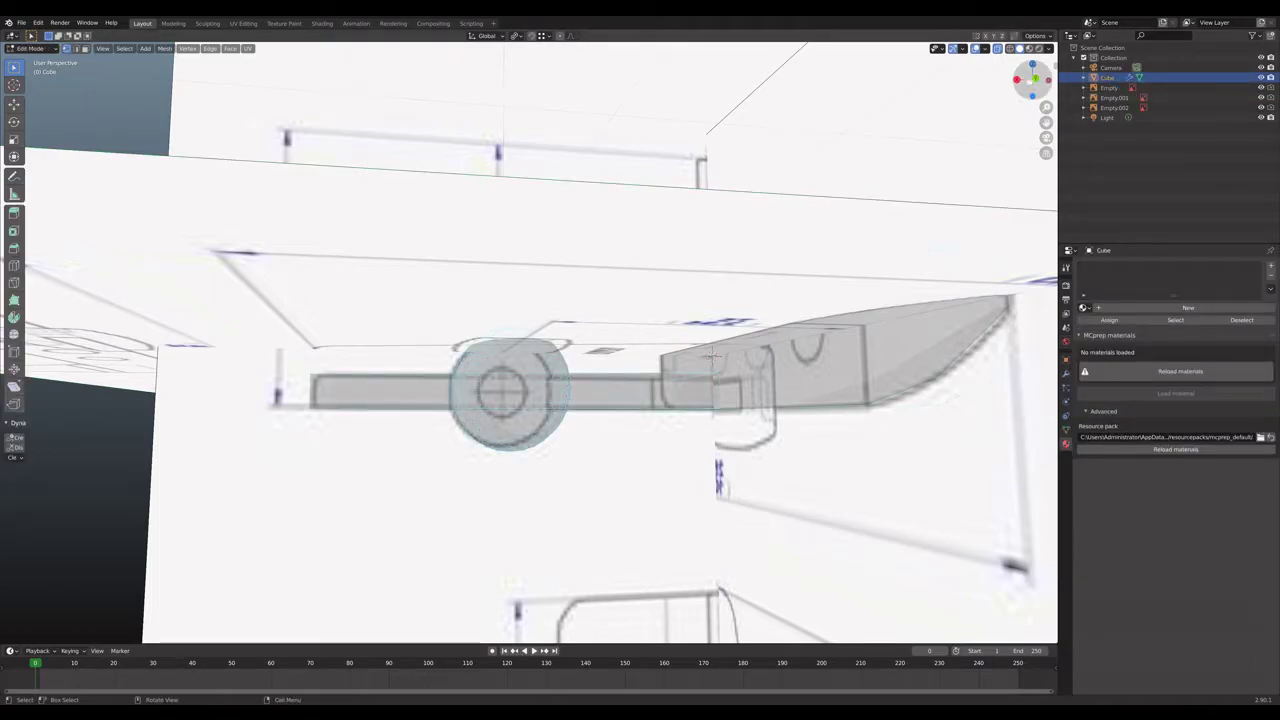
left_click(1040, 78)
scroll(529, 343, "up", 5)
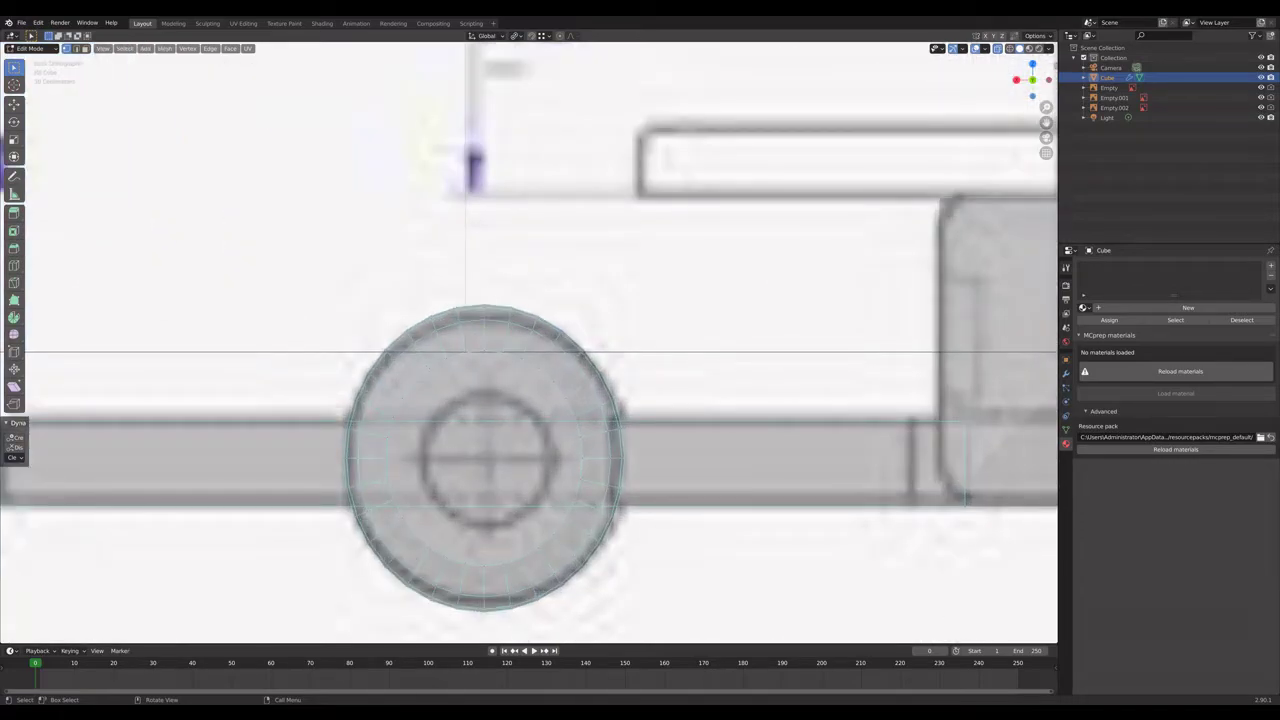
key("b")
key("Escape")
key("b")
left_click_drag(450, 338, 528, 366)
key("b")
left_click_drag(400, 522, 573, 566)
key("b")
key("Escape")
key("b")
key("Escape")
key("b")
left_click_drag(465, 352, 547, 495)
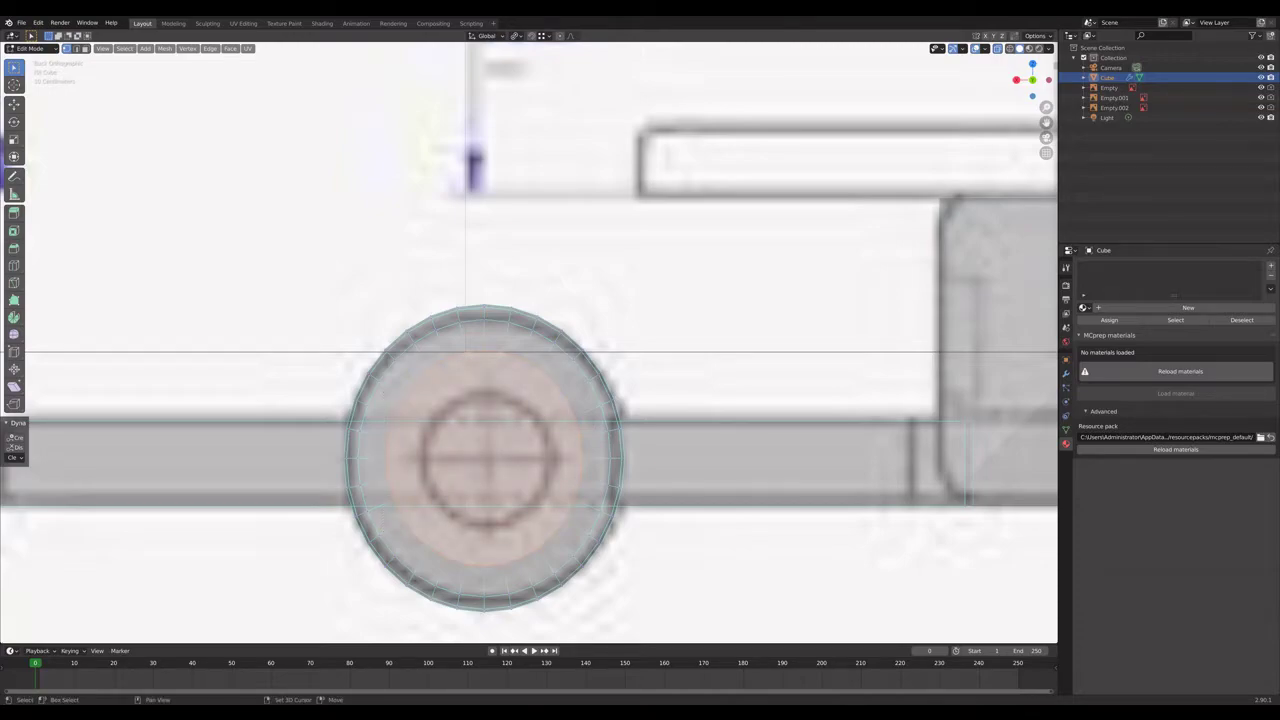
key("i")
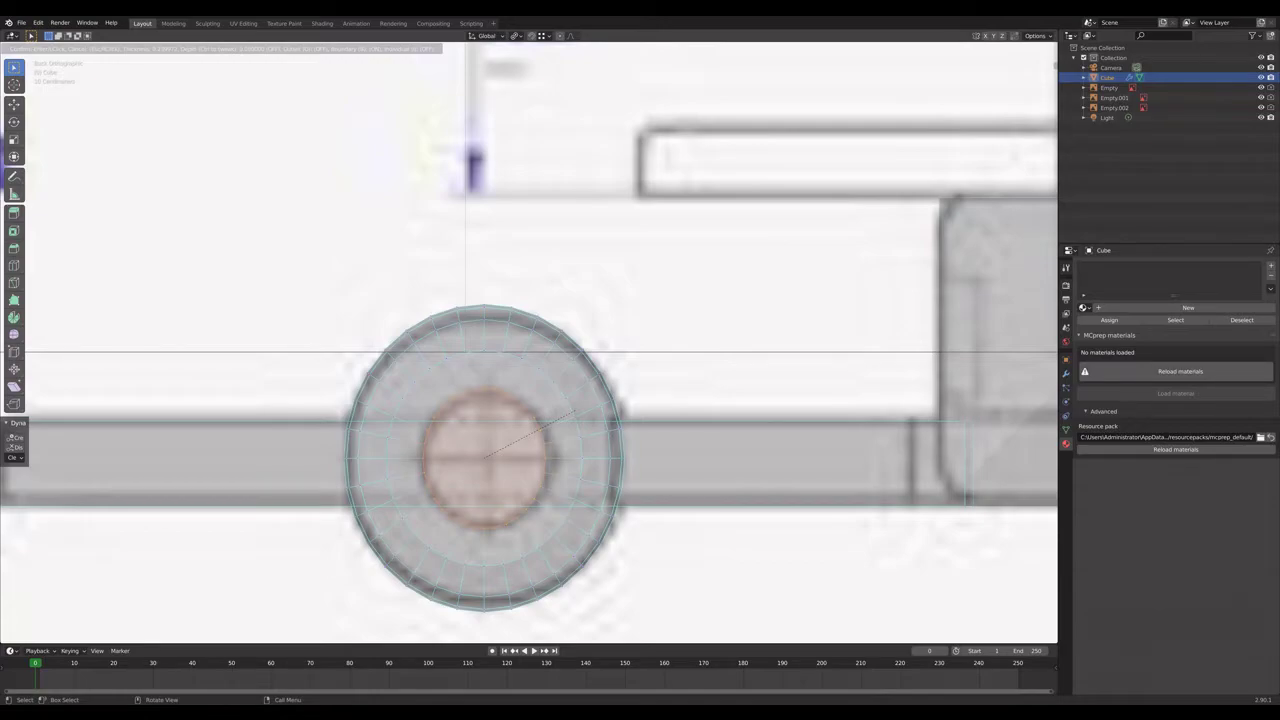
key("Return")
Try to extrude the inset engine end faces by -0.8 m along their normal.
middle_click_drag(484, 400, 630, 411)
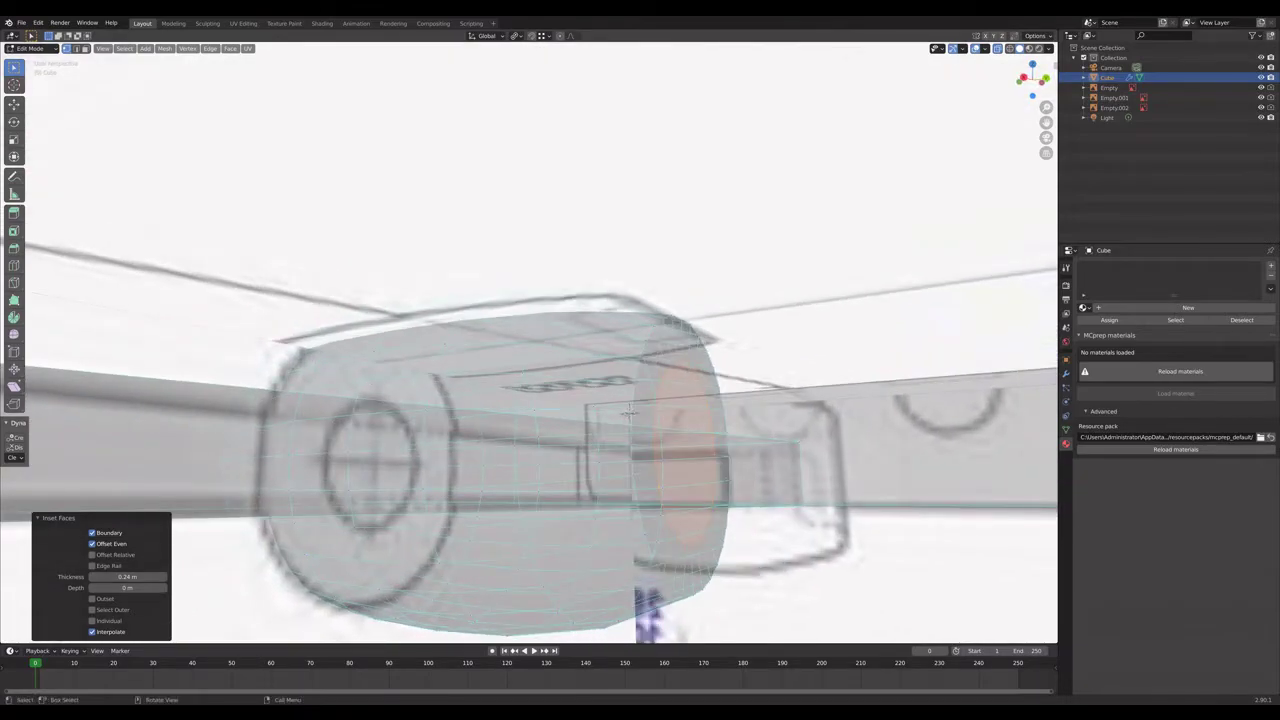
key("e")
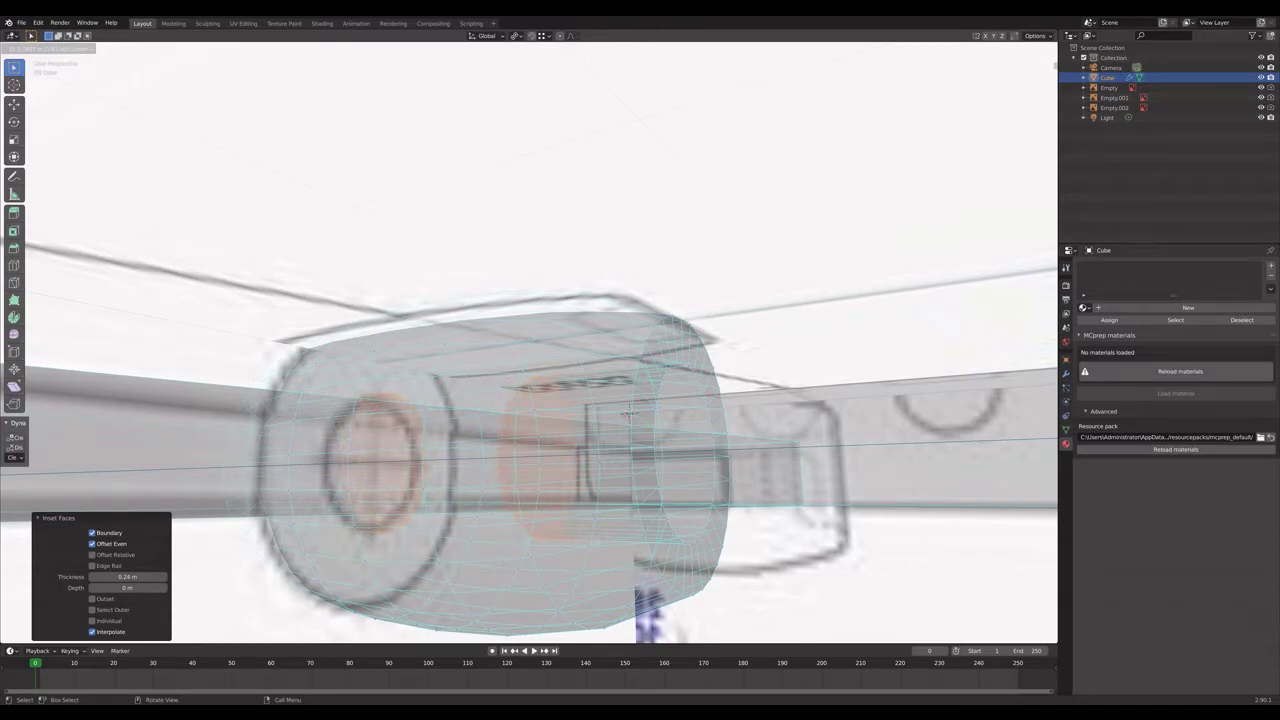
left_click(628, 410)
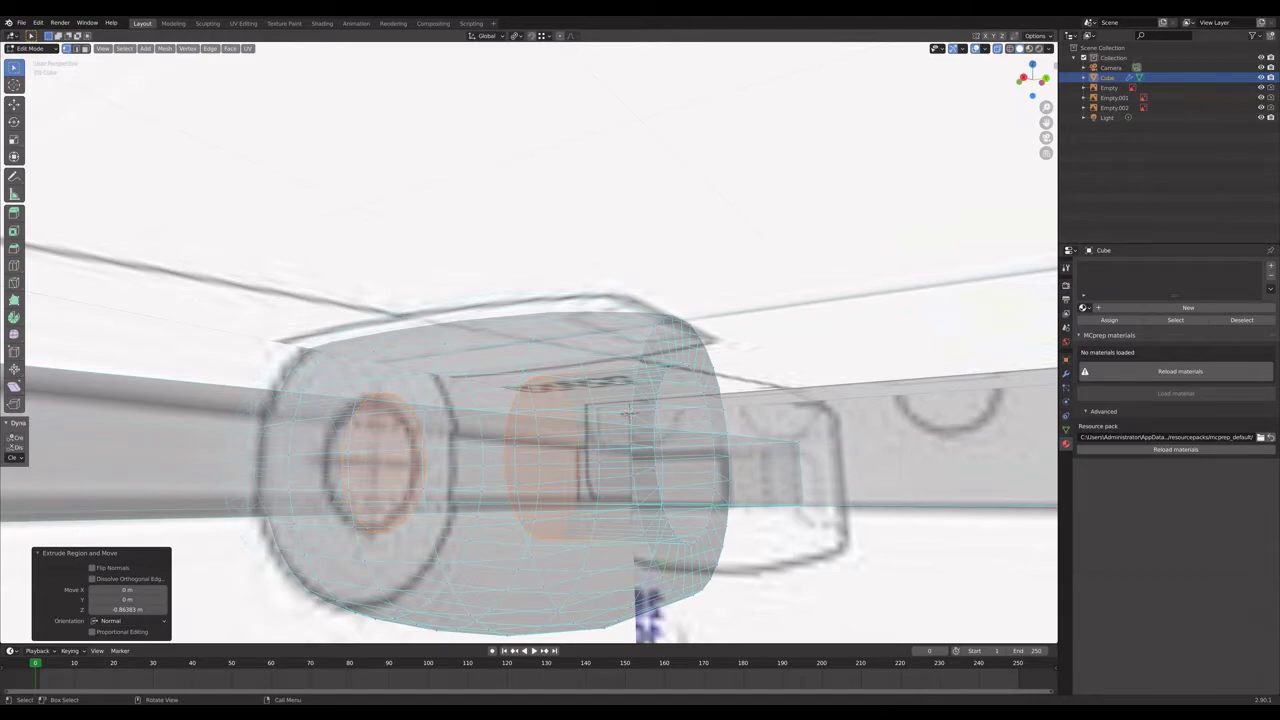
left_click(127, 609)
key("BackSpace")
type("-.8")
key("Return")
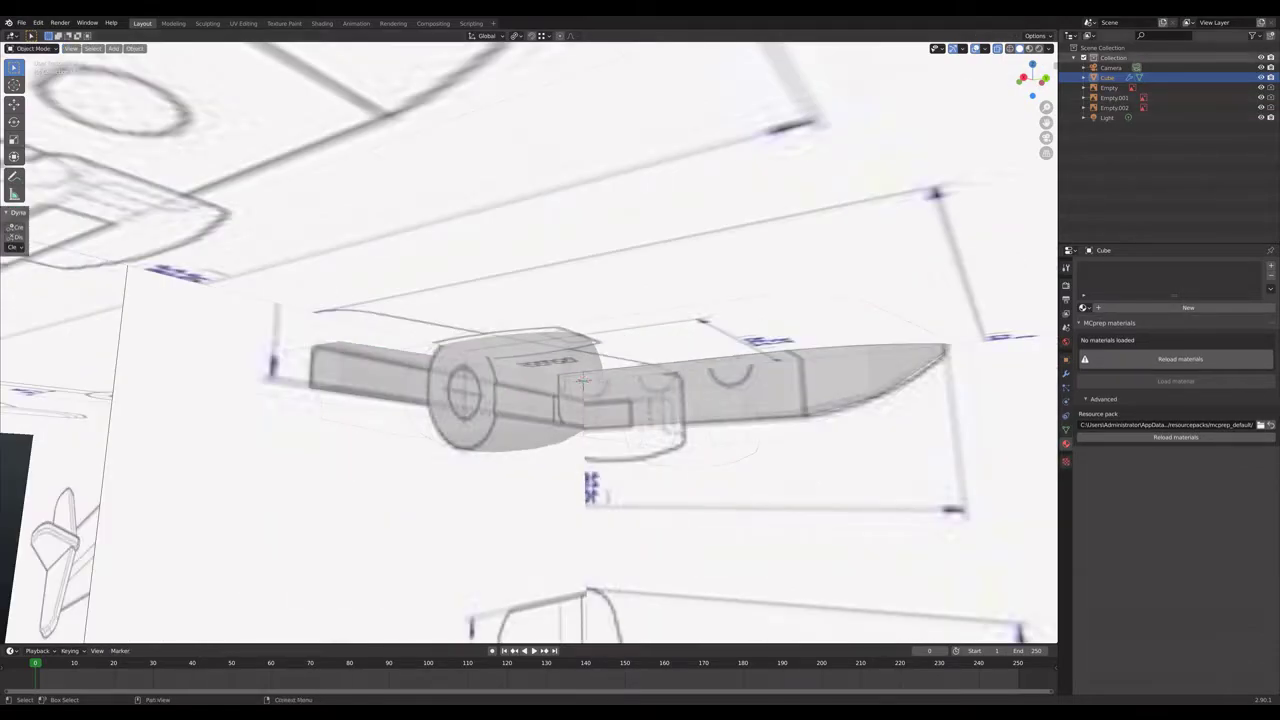
Examine the opening through the engine in wireframe and solid shading.
middle_click_drag(600, 390, 293, 347, "shift")
key("Tab")
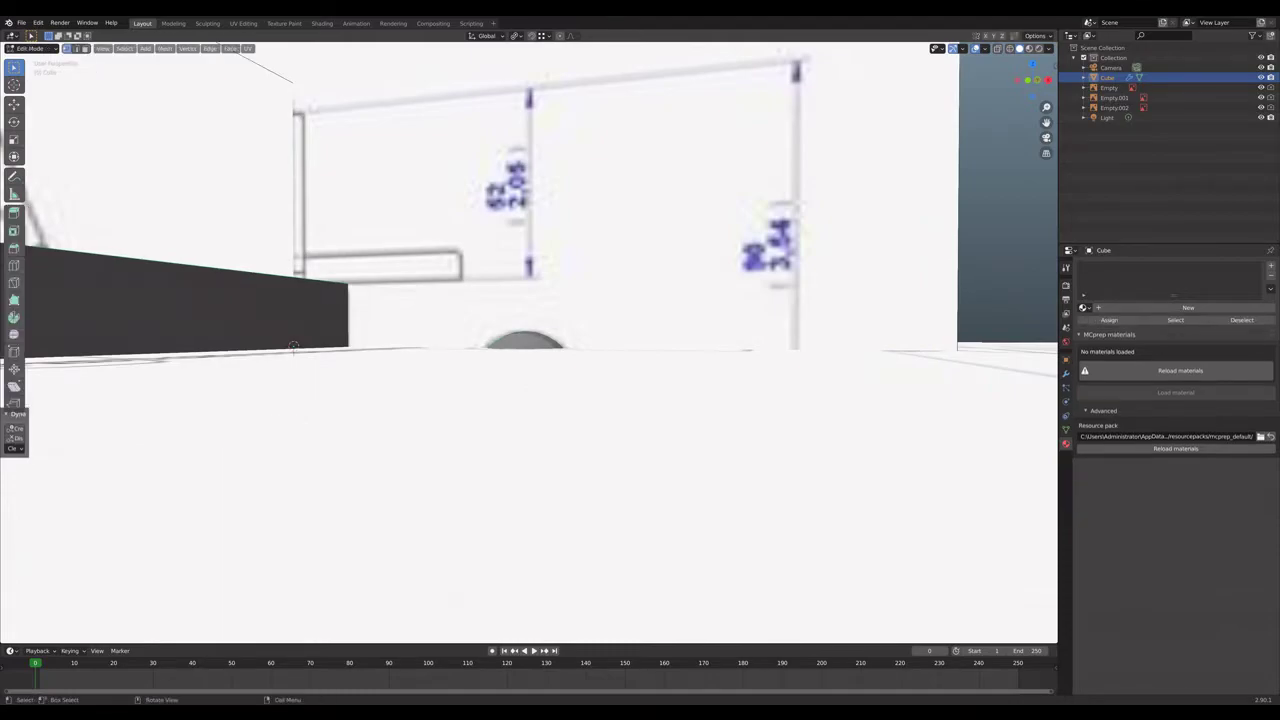
scroll(123, 349, "up", 3)
middle_click_drag(123, 349, 71, 334)
key("shift+z")
key("shift+z")
key("shift+z")
key("shift+z")
key("shift+z")
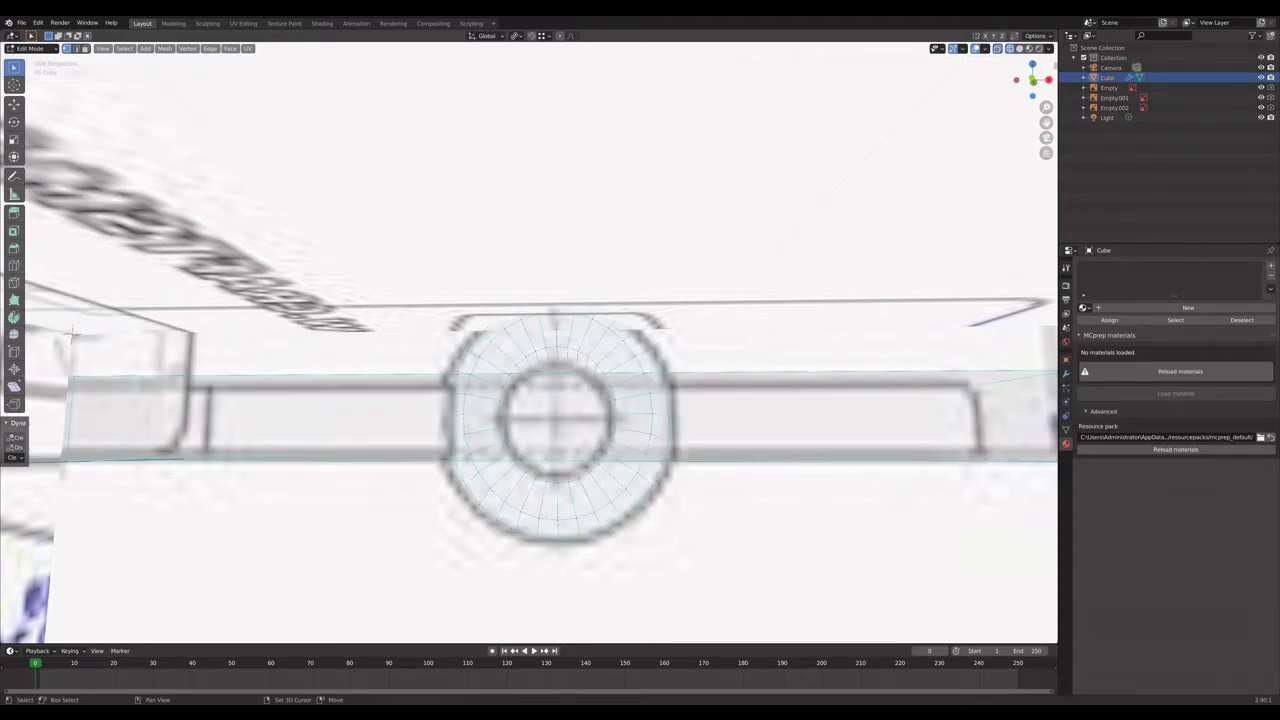
key("shift+z")
key("shift+z")
key("shift+z")
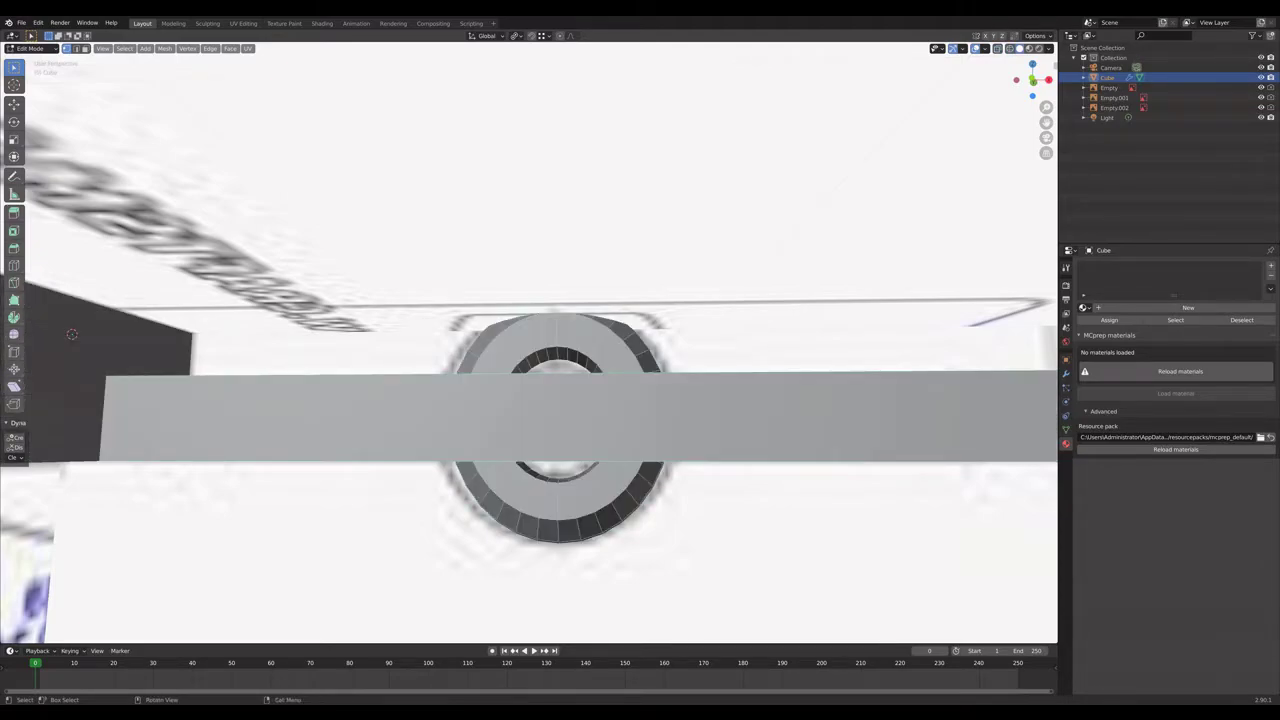
Undo the extrusion and inset of the engine's end faces and clear the selection.
key("f")
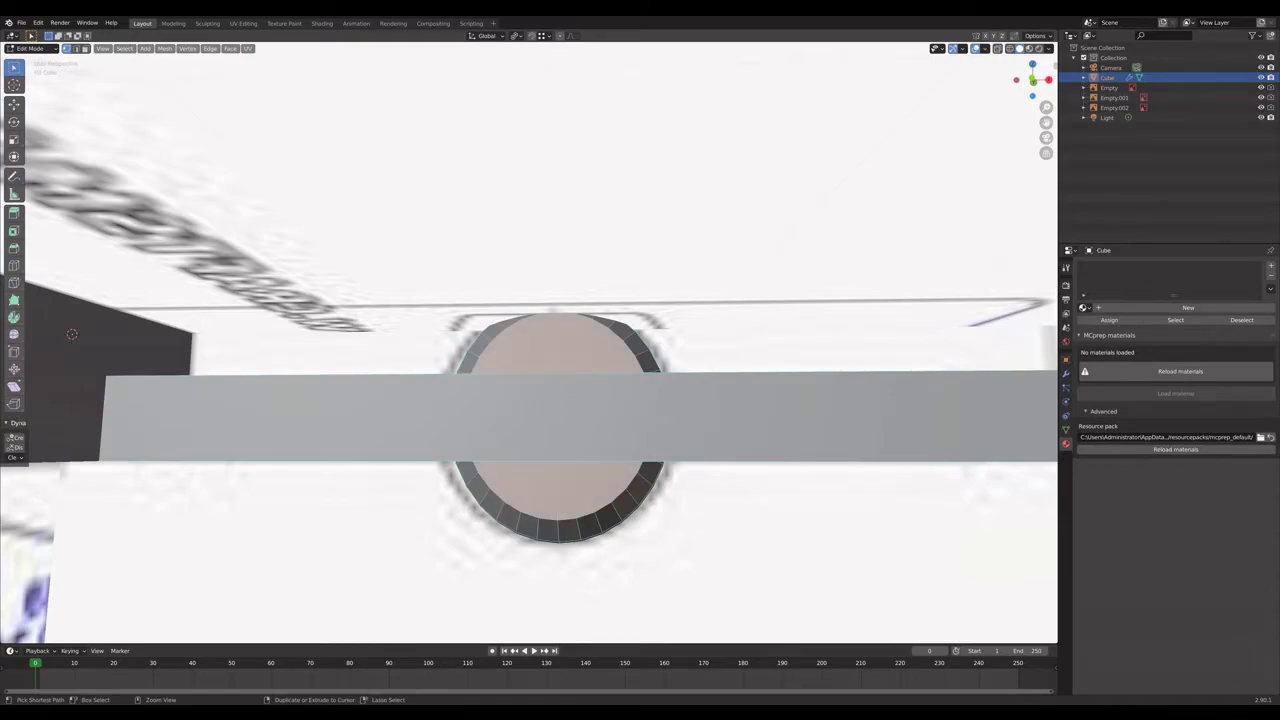
middle_click_drag(560, 420, 760, 405)
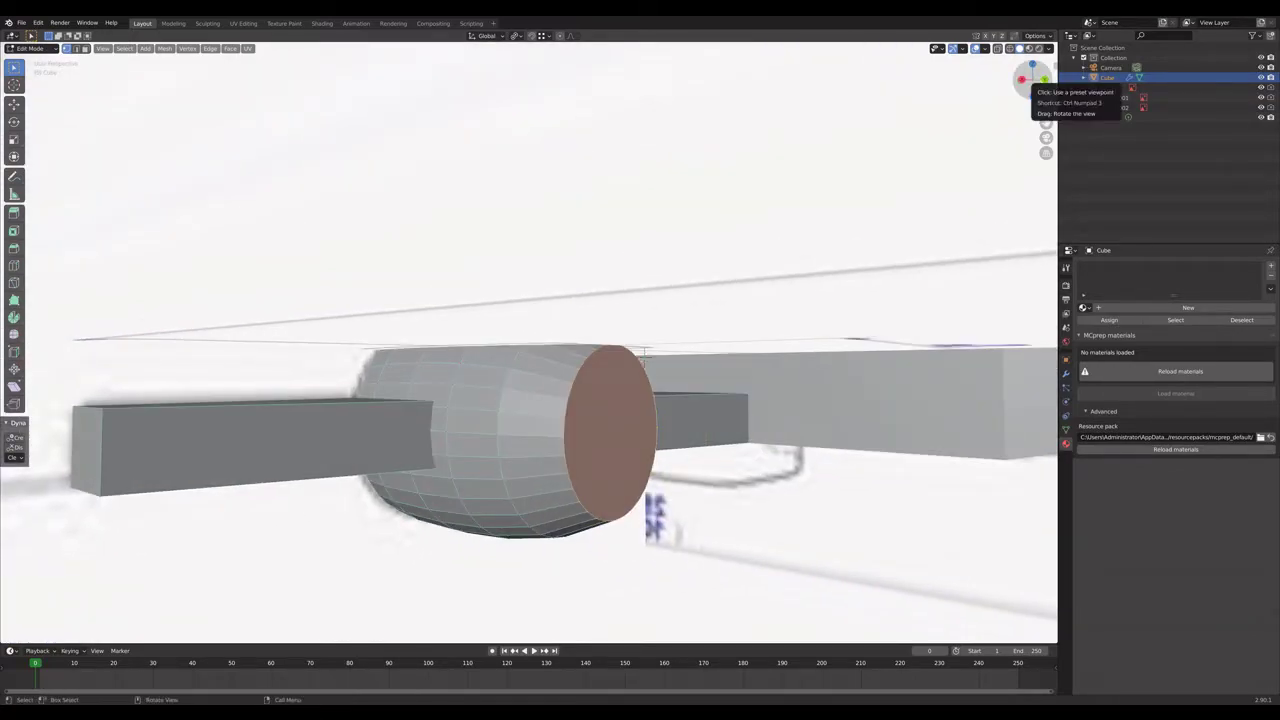
left_click_drag(1032, 82, 1034, 80)
left_click(1044, 79)
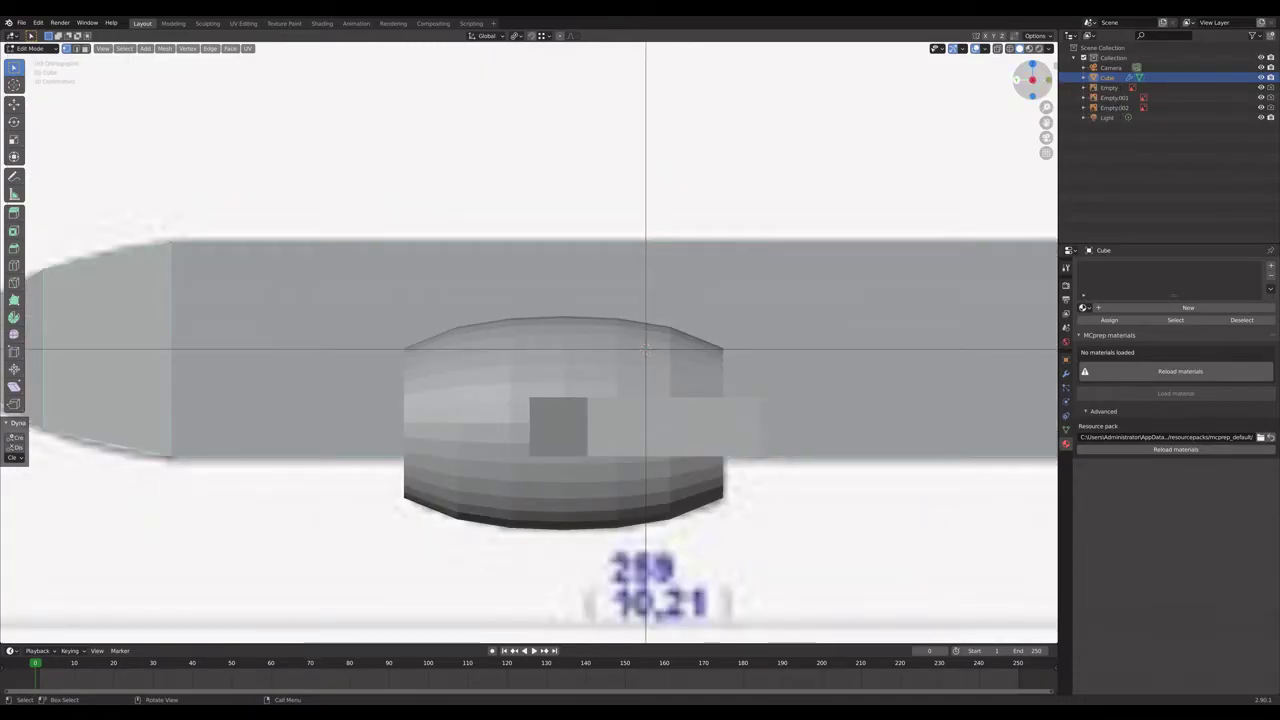
left_click(1017, 80)
scroll(530, 343, "up", 5)
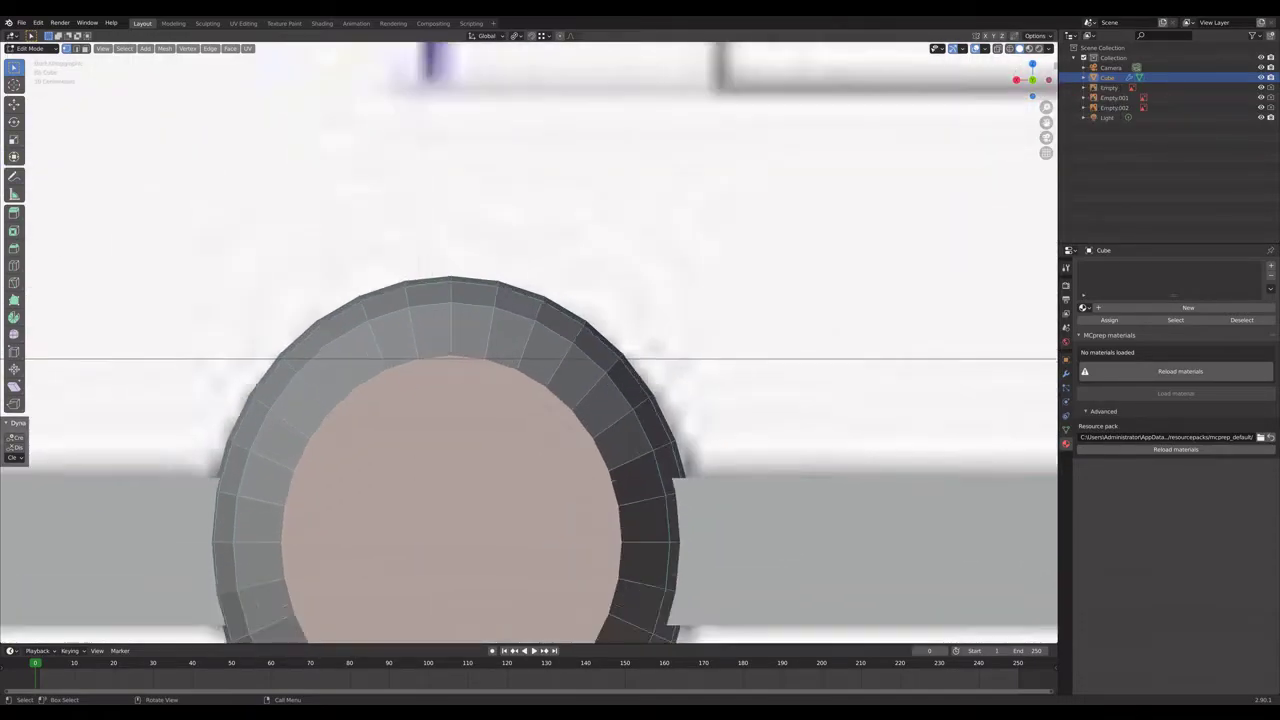
scroll(530, 343, "down", 2)
key("alt+a")
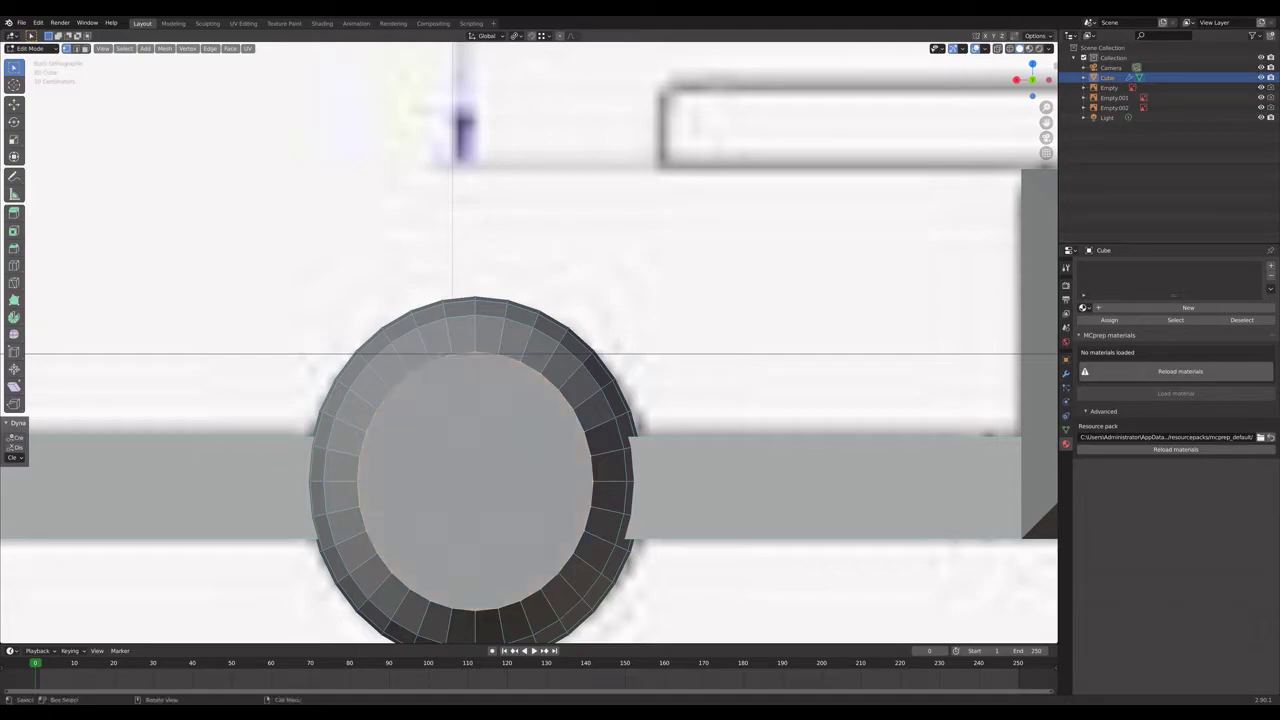
key("b")
key("ctrl+r")
key("Escape")
key("ctrl+r")
key("Escape")
key("b")
key("Escape")
key("b")
key("Escape")
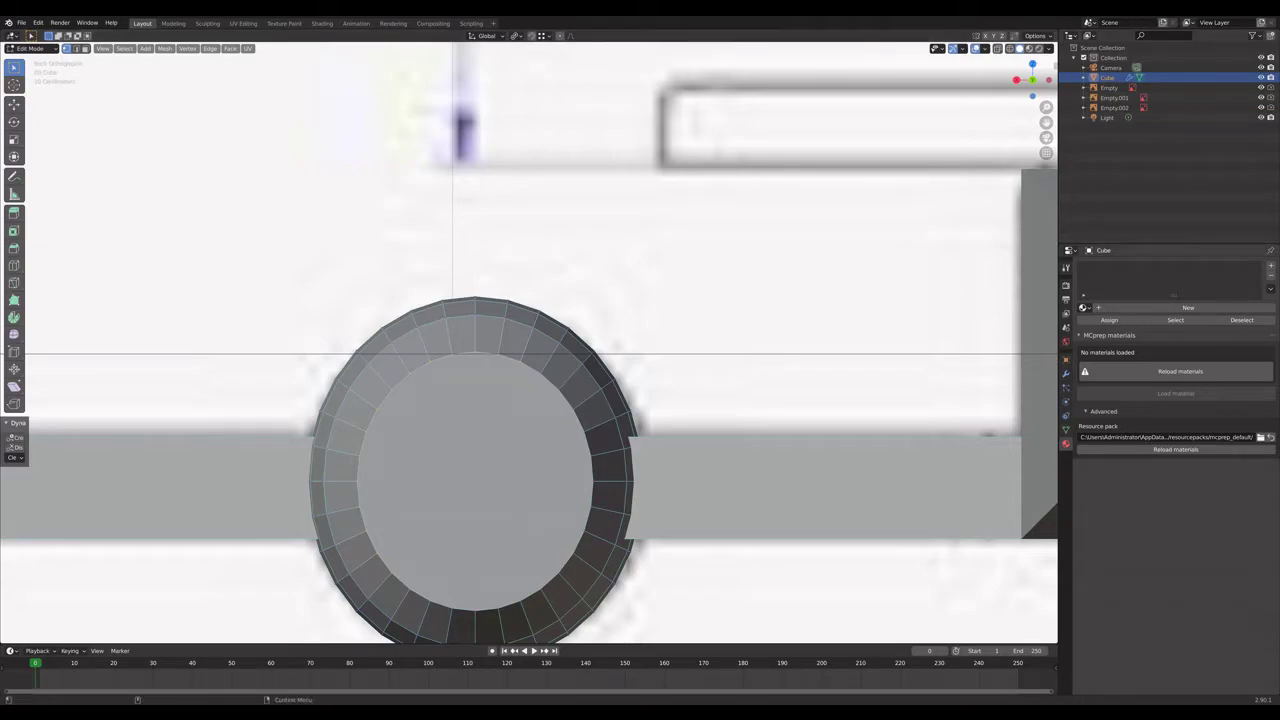
Select all the rim vertices of the engine's front end face in the back view, leaving the opposite end unselected.
key("b")
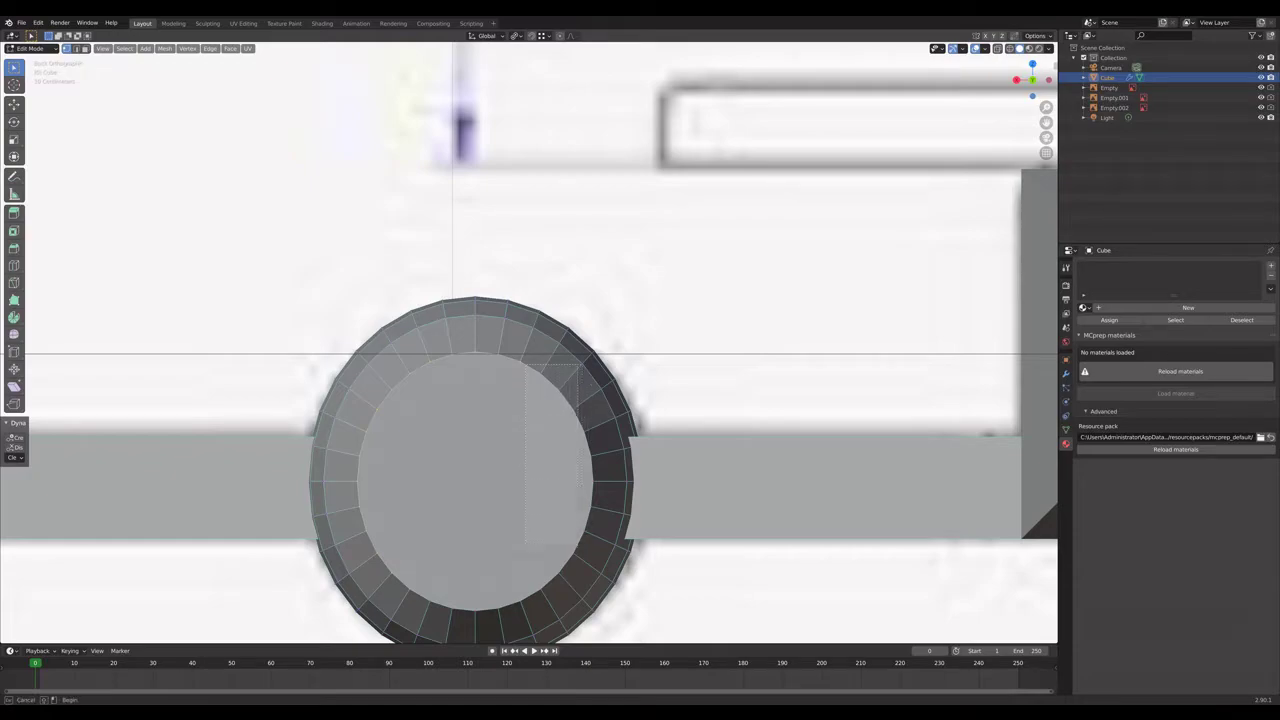
left_click_drag(525, 364, 581, 555, "shift")
key("b")
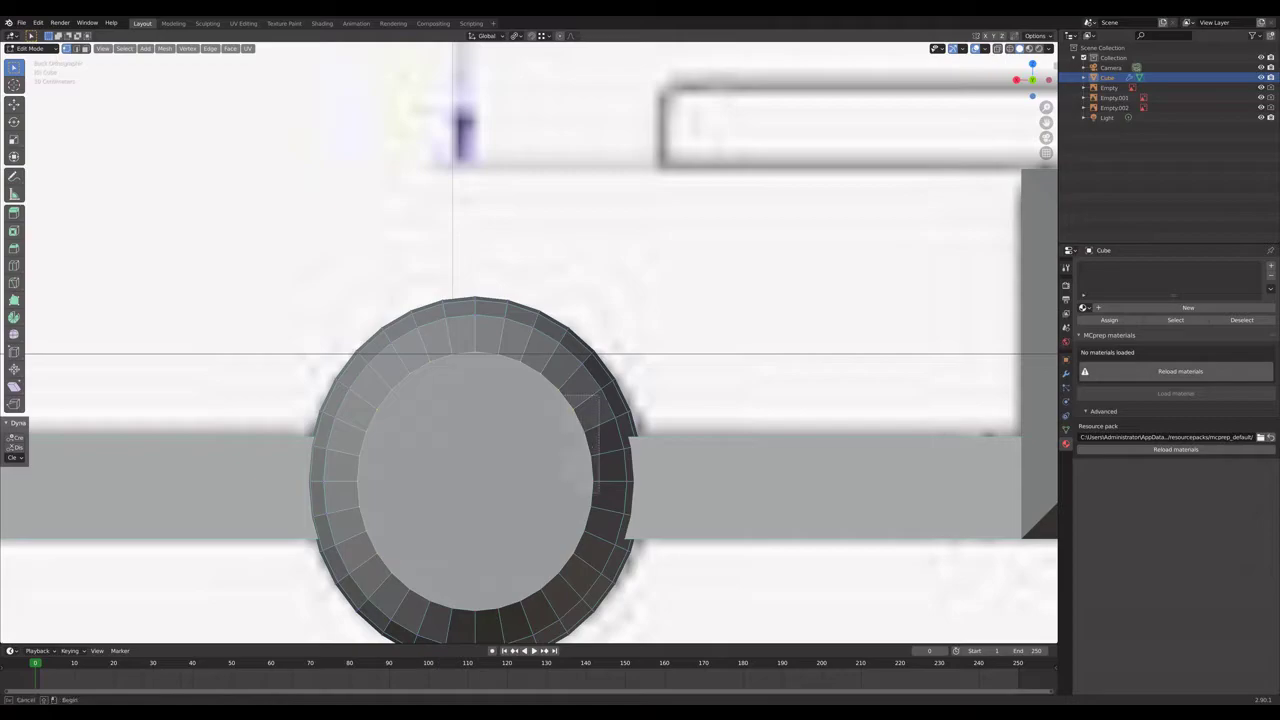
left_click_drag(561, 395, 591, 538)
key("b")
left_click_drag(563, 464, 604, 502)
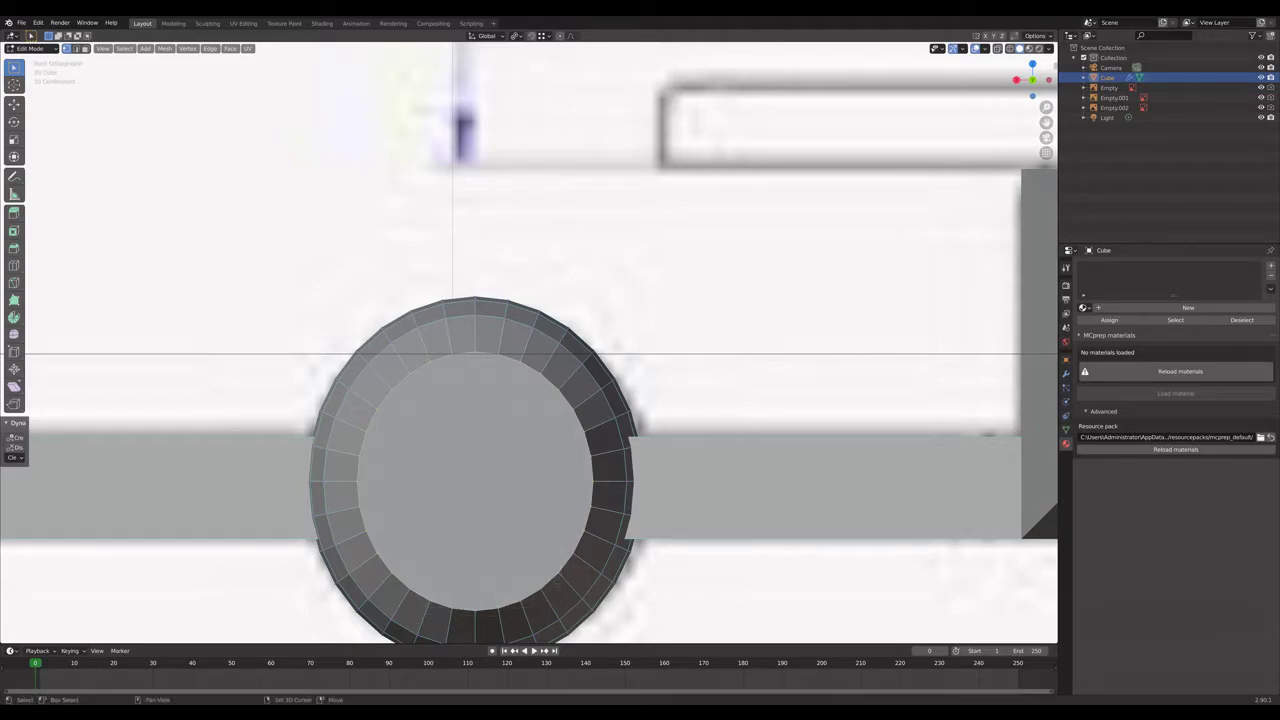
left_click(541, 588, "shift")
left_click(559, 573, "shift")
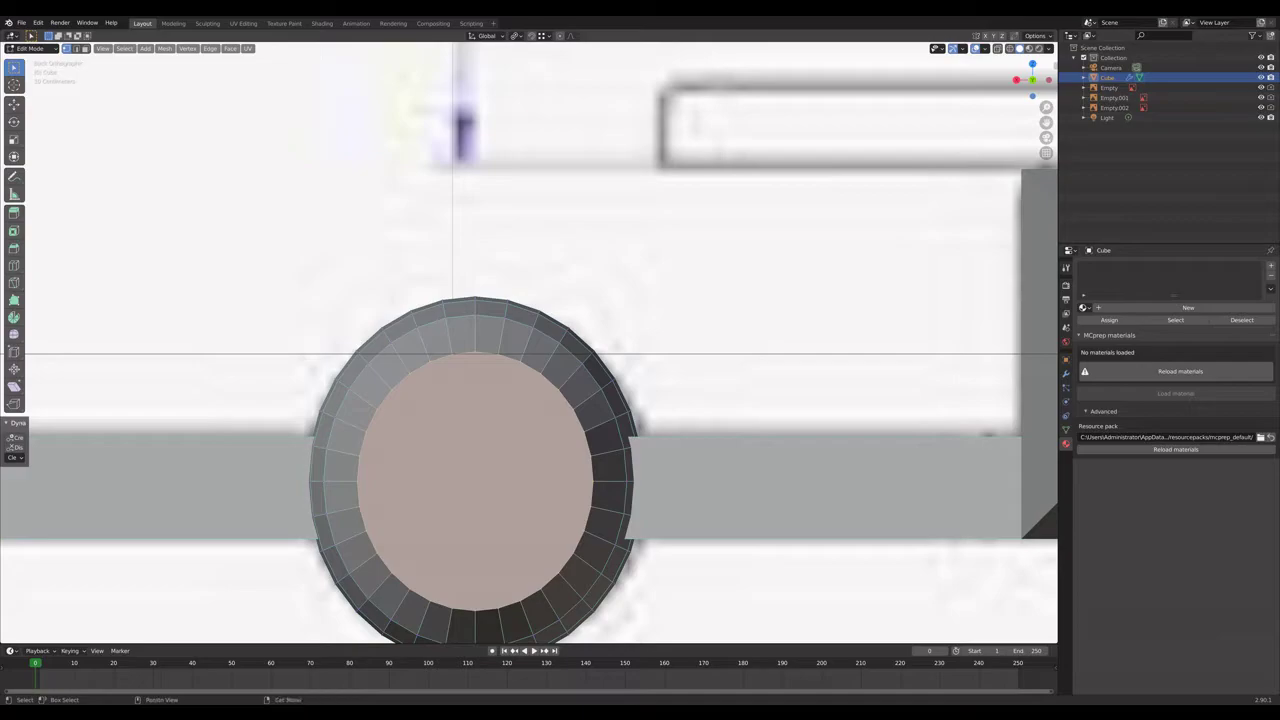
Try to scale the engine's front end face by about 0.673 to match the blueprint's inner circle.
key("i")
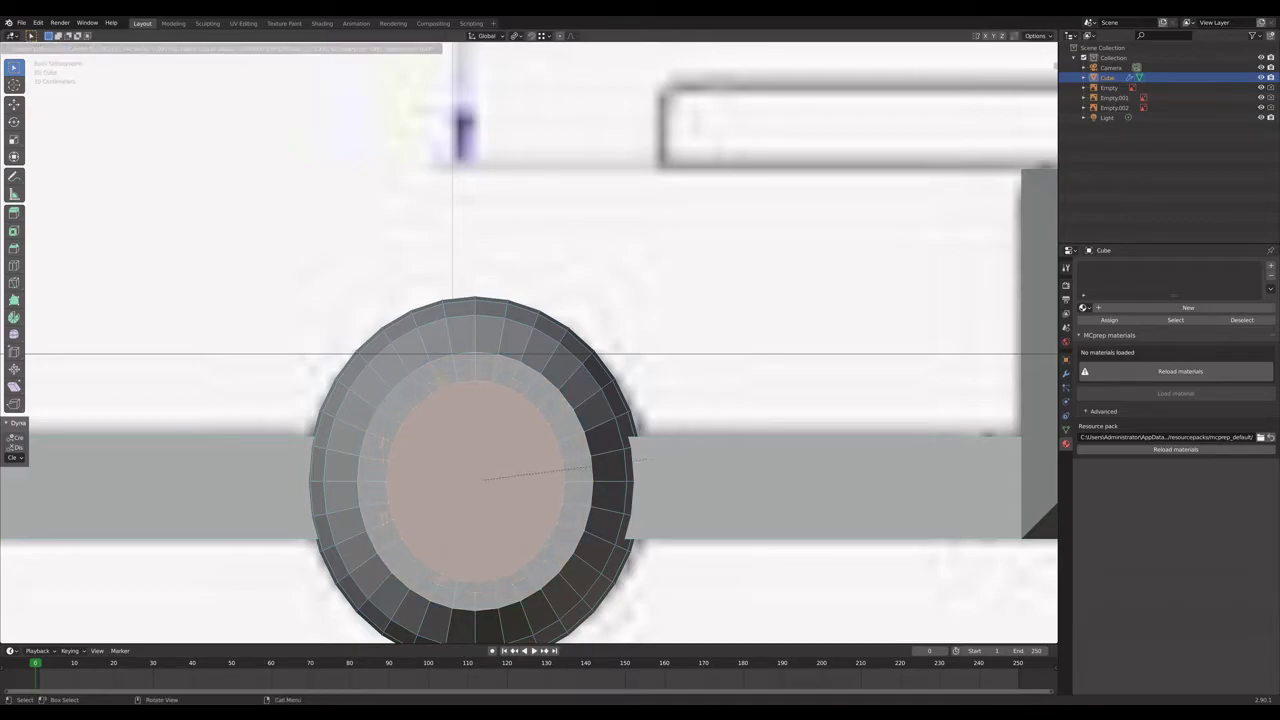
key("Escape")
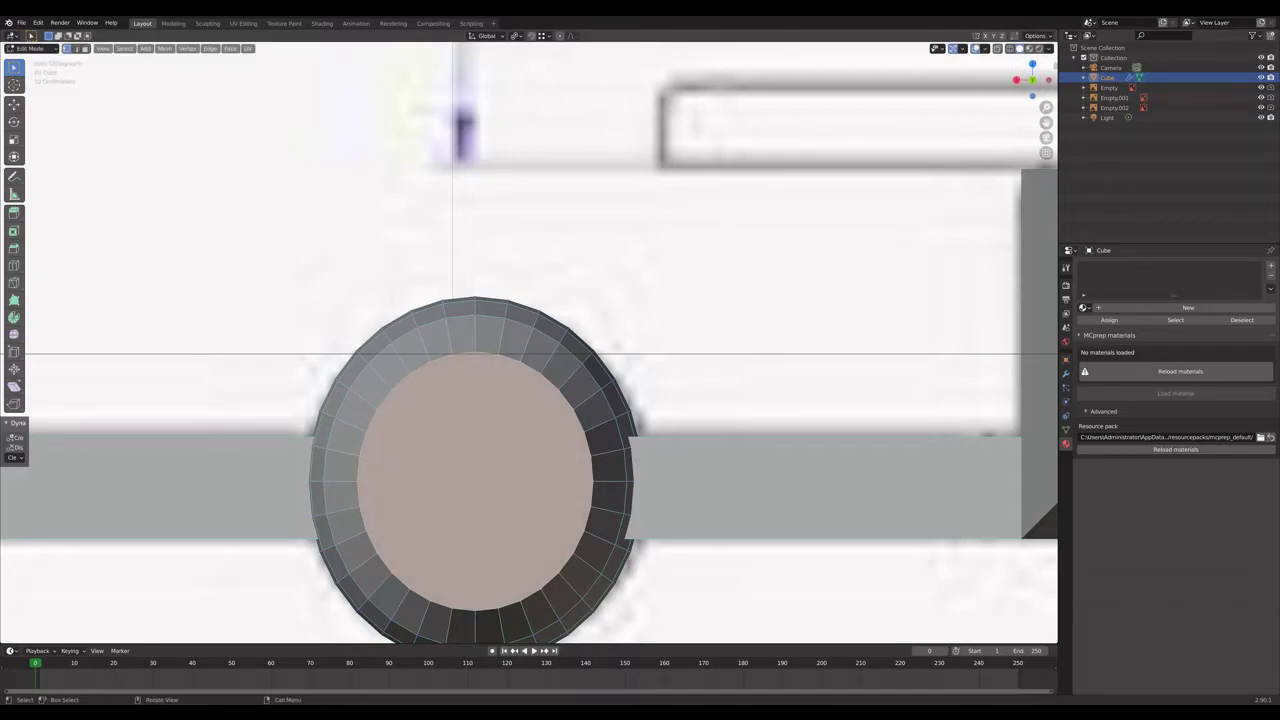
left_click(997, 48)
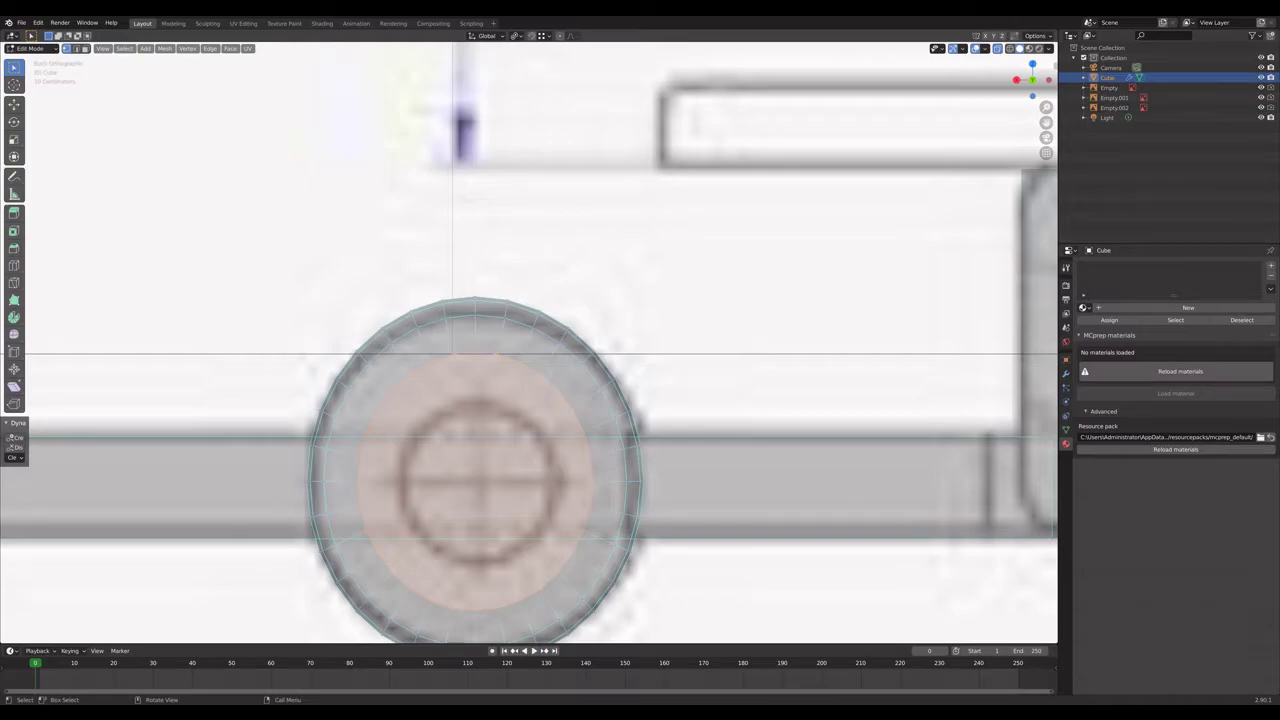
key("s")
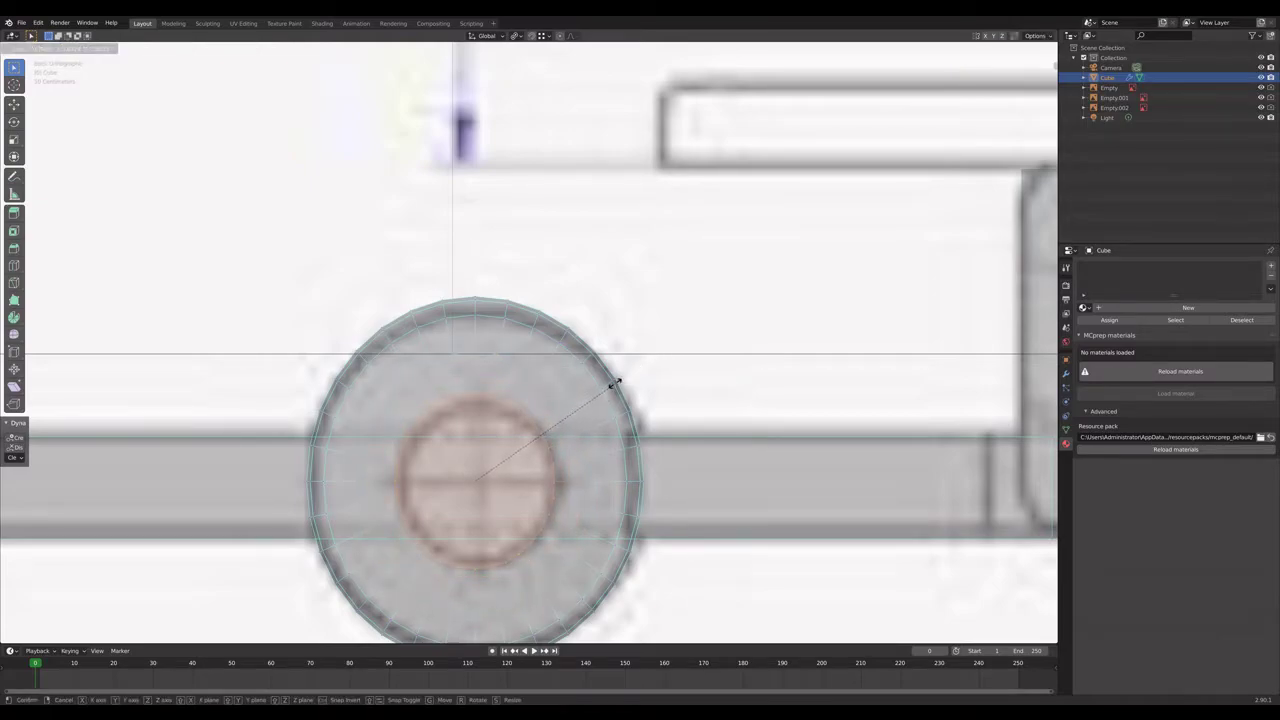
left_click(615, 383)
middle_click_drag(530, 370, 862, 297)
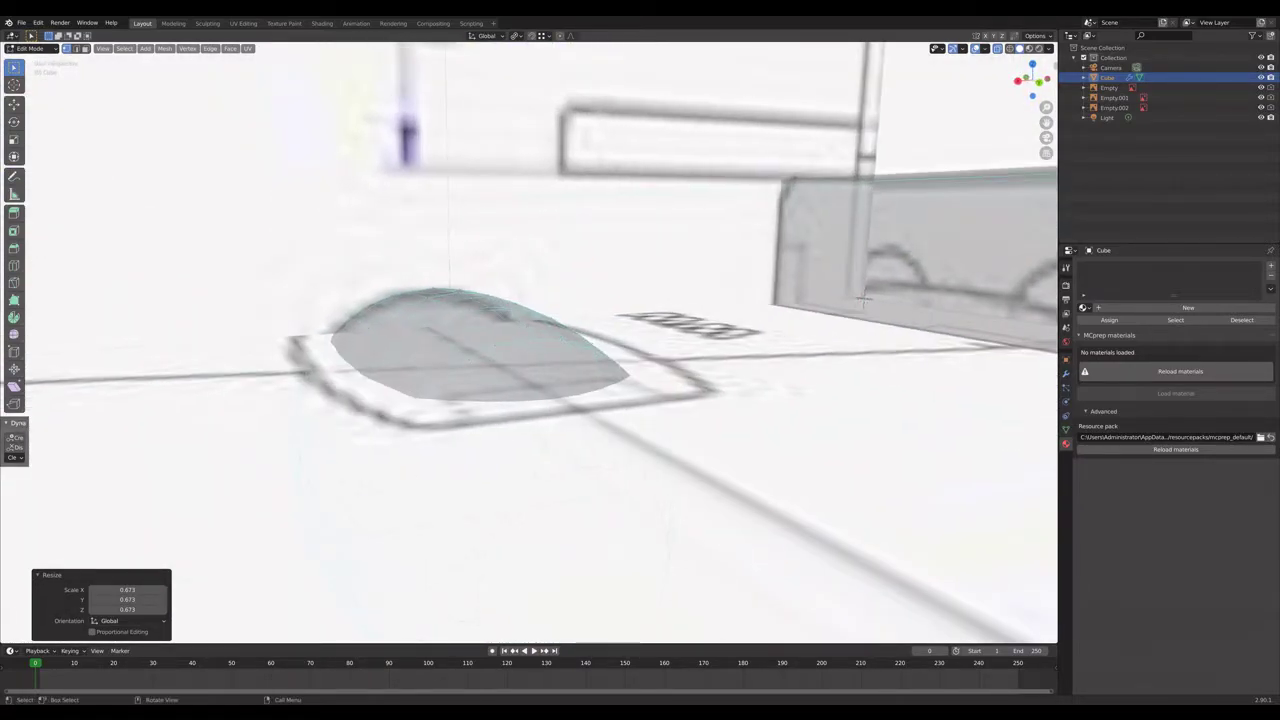
key("ctrl+z")
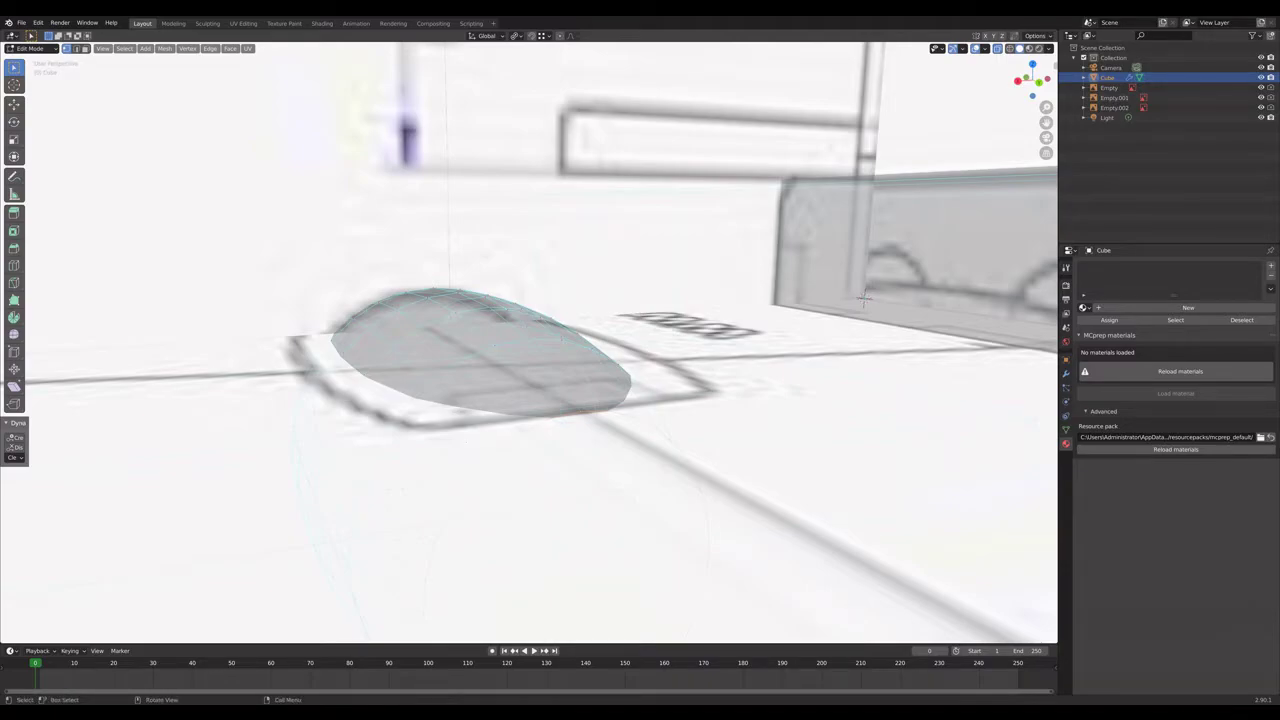
Reselect the engine's front end face in the back view and inset it by about 0.229 m to match the blueprint's inner circle.
left_click(1024, 79)
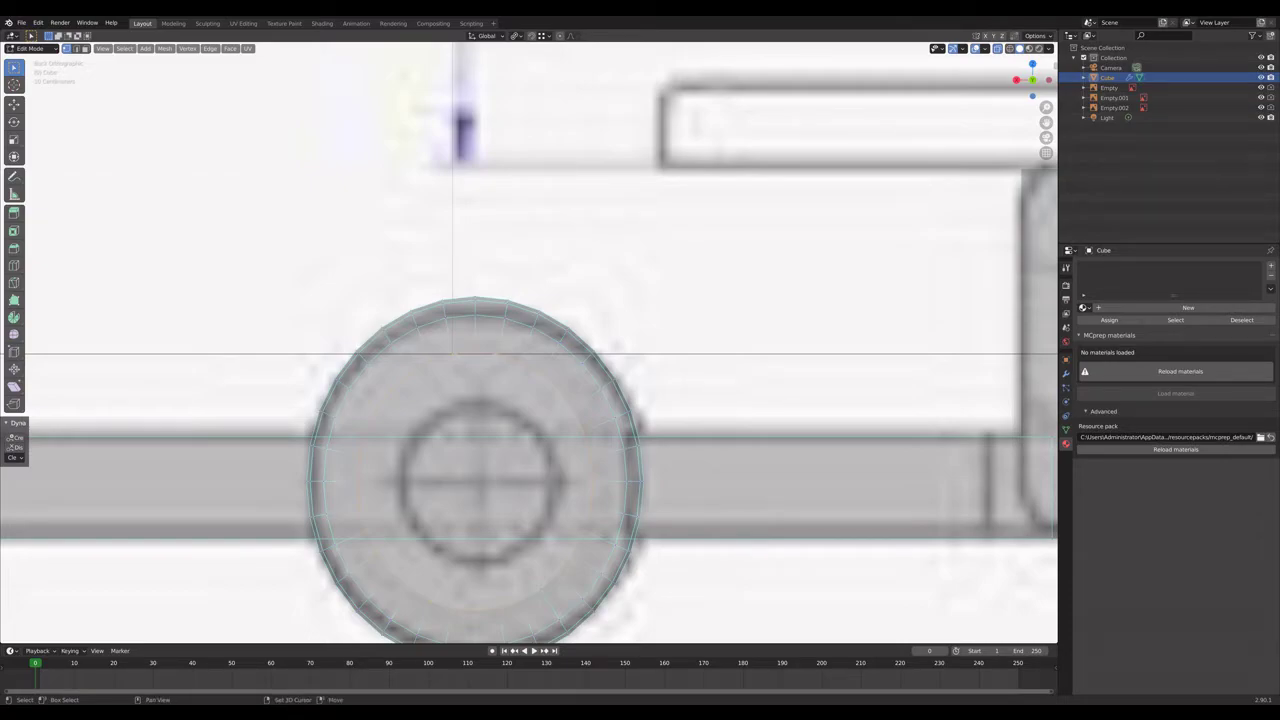
left_click(1010, 49)
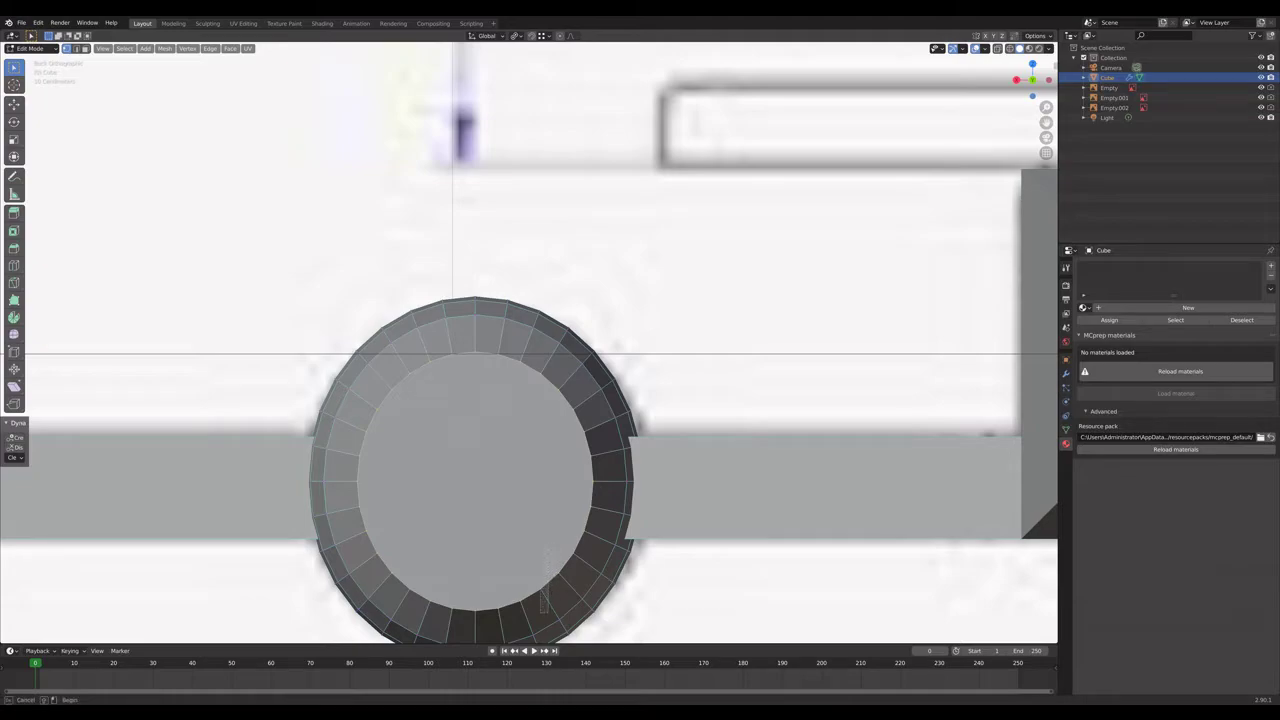
left_click(542, 598, "shift")
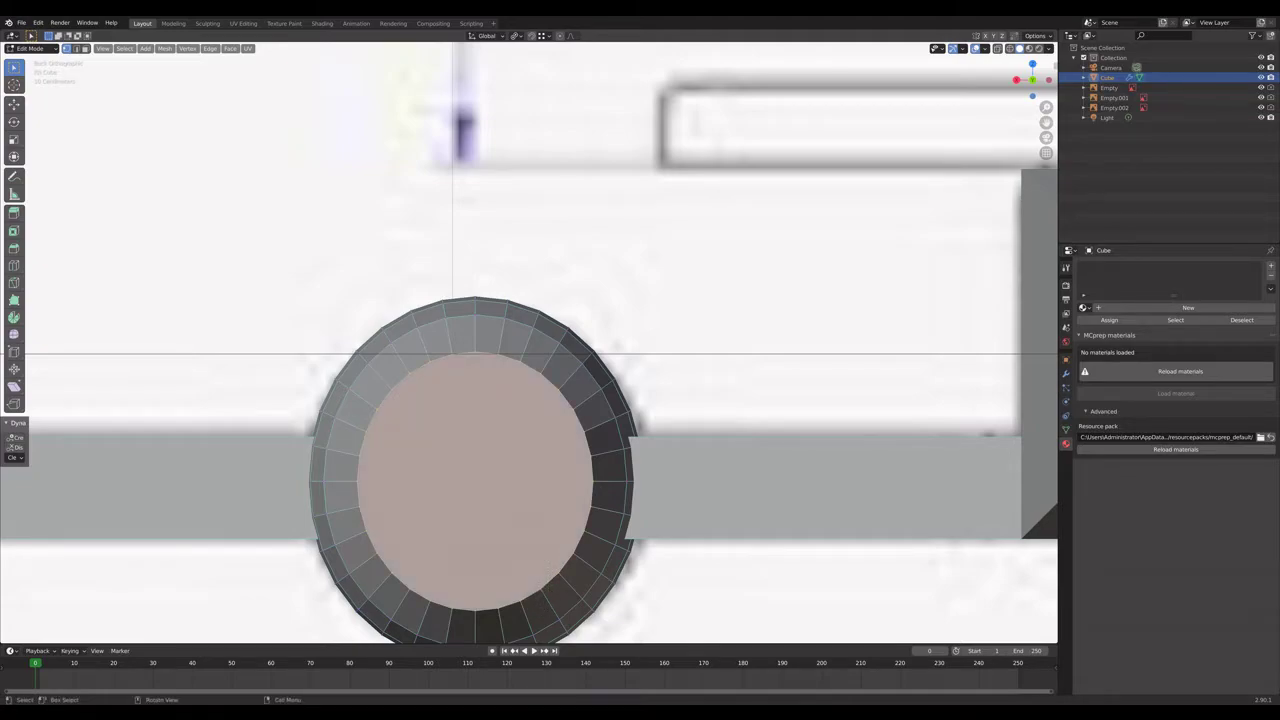
key("alt+z")
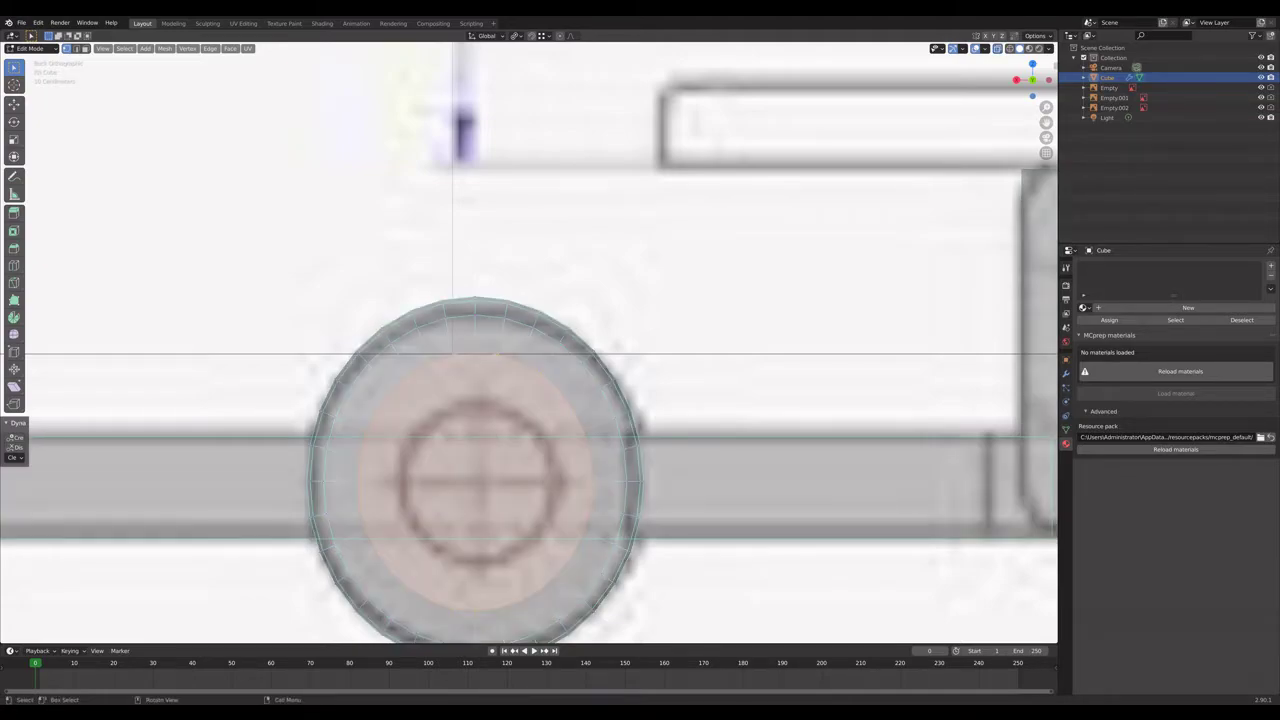
key("s")
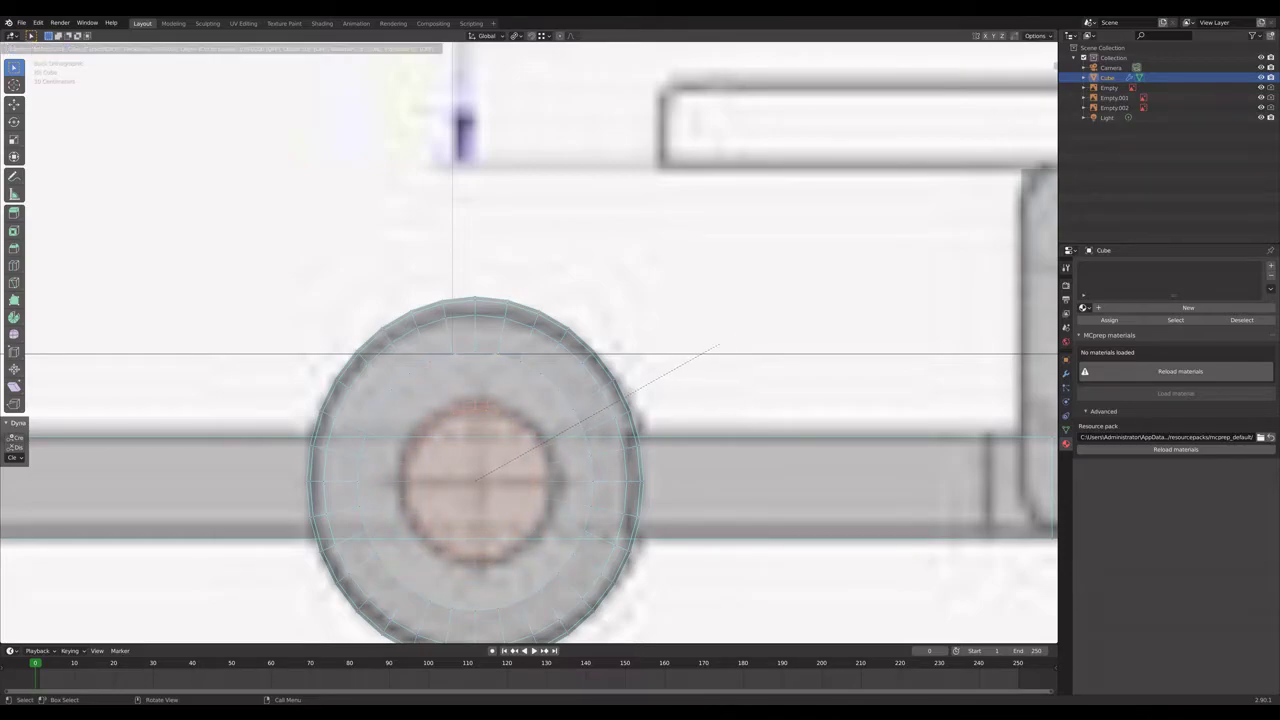
left_click(724, 342)
Extrude the inset face 0.5 m along its normal into the engine to form the intake.
middle_click_drag(724, 342, 745, 397)
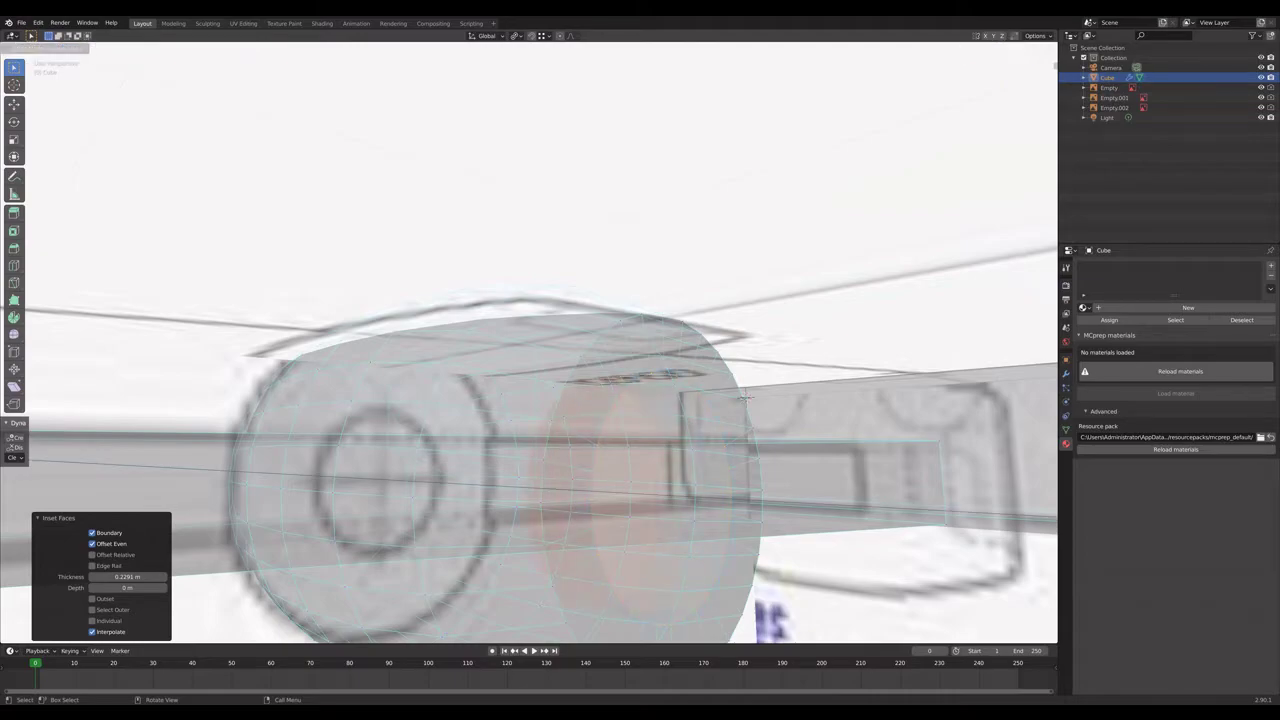
key("e")
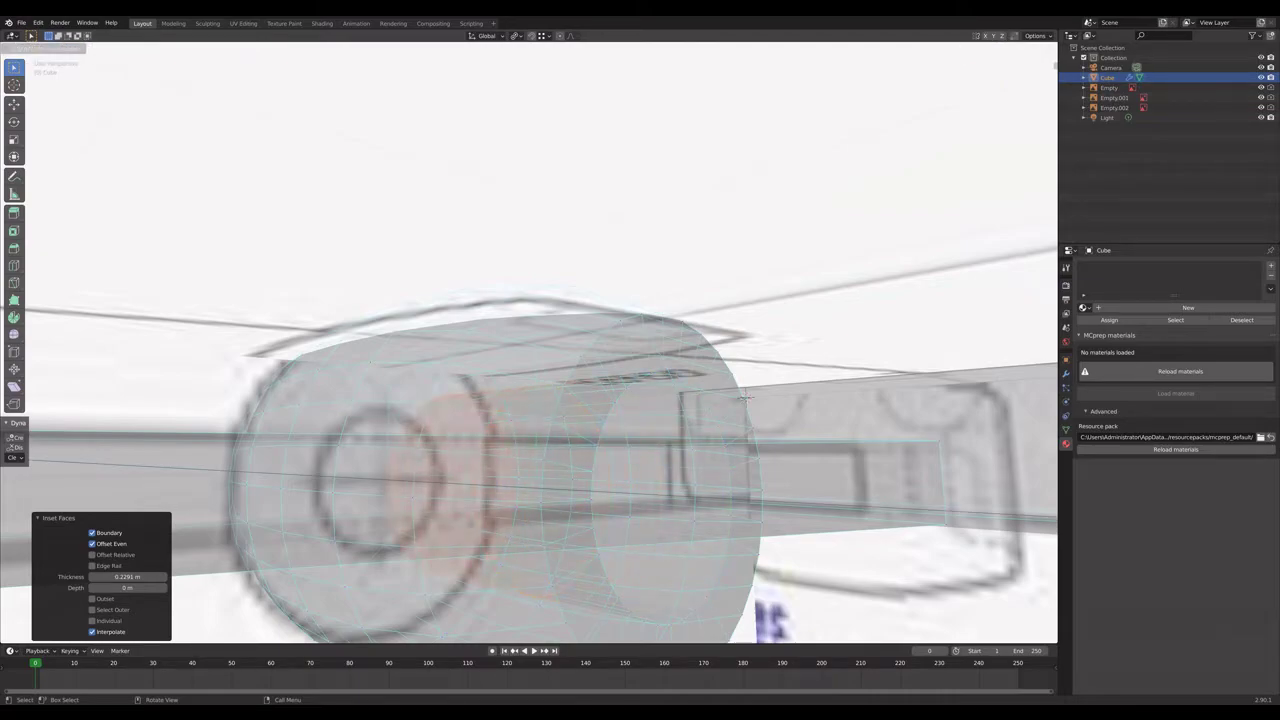
left_click(745, 397)
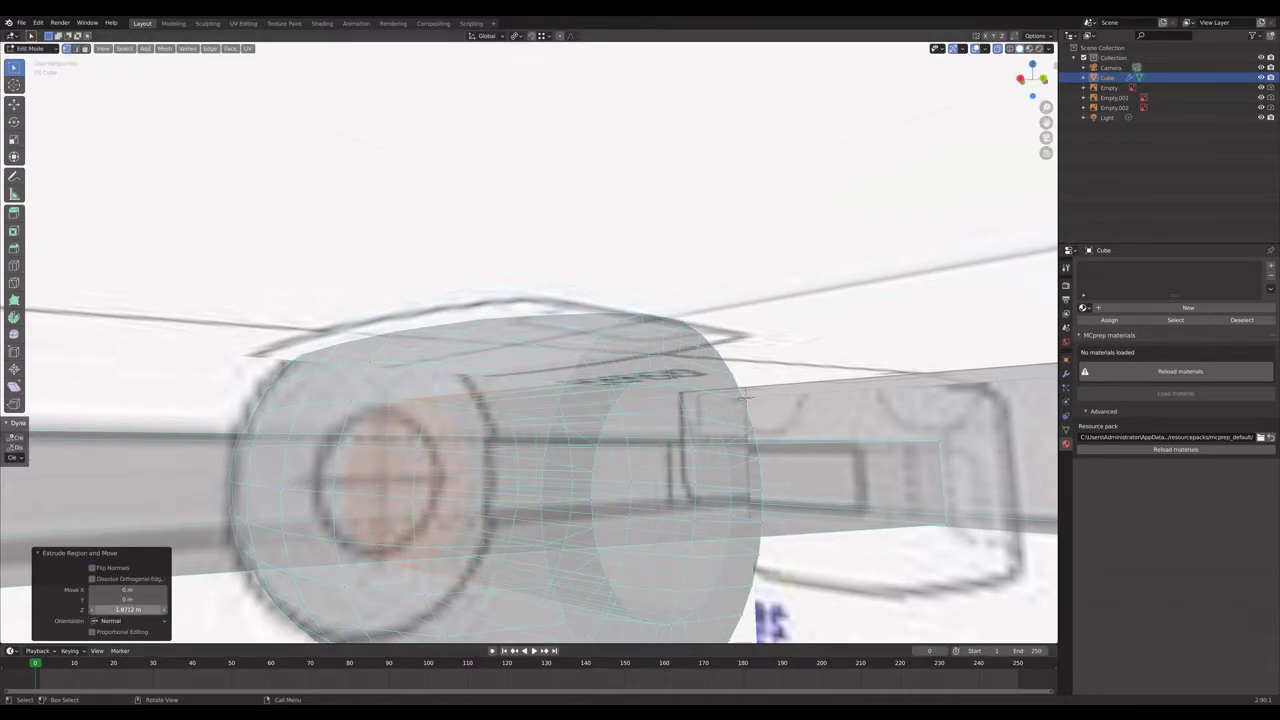
left_click(127, 609)
type("-2")
key("Return")
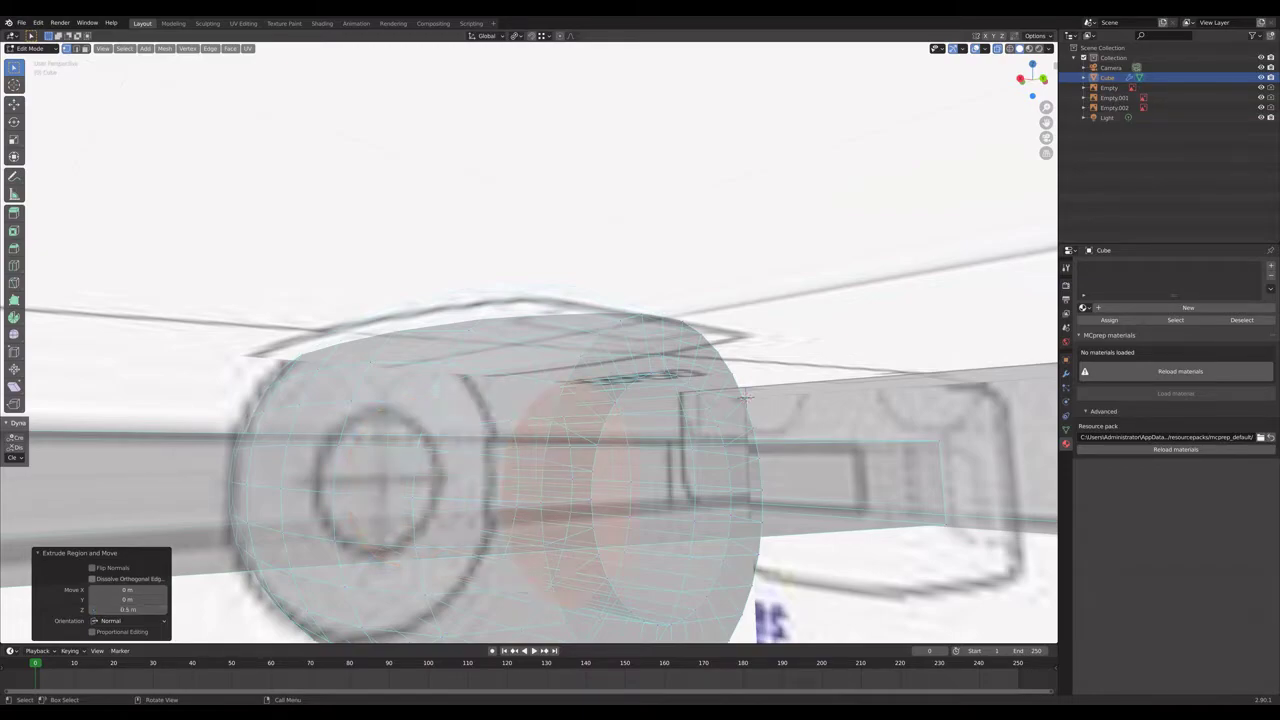
Return to object mode with solid shading to show the recessed intake, and clear the selection.
key("Tab")
mouse_move(743, 398)
middle_mouse_down()
mouse_move(683, 381)
mouse_move(848, 358)
middle_mouse_up()
key("alt+z")
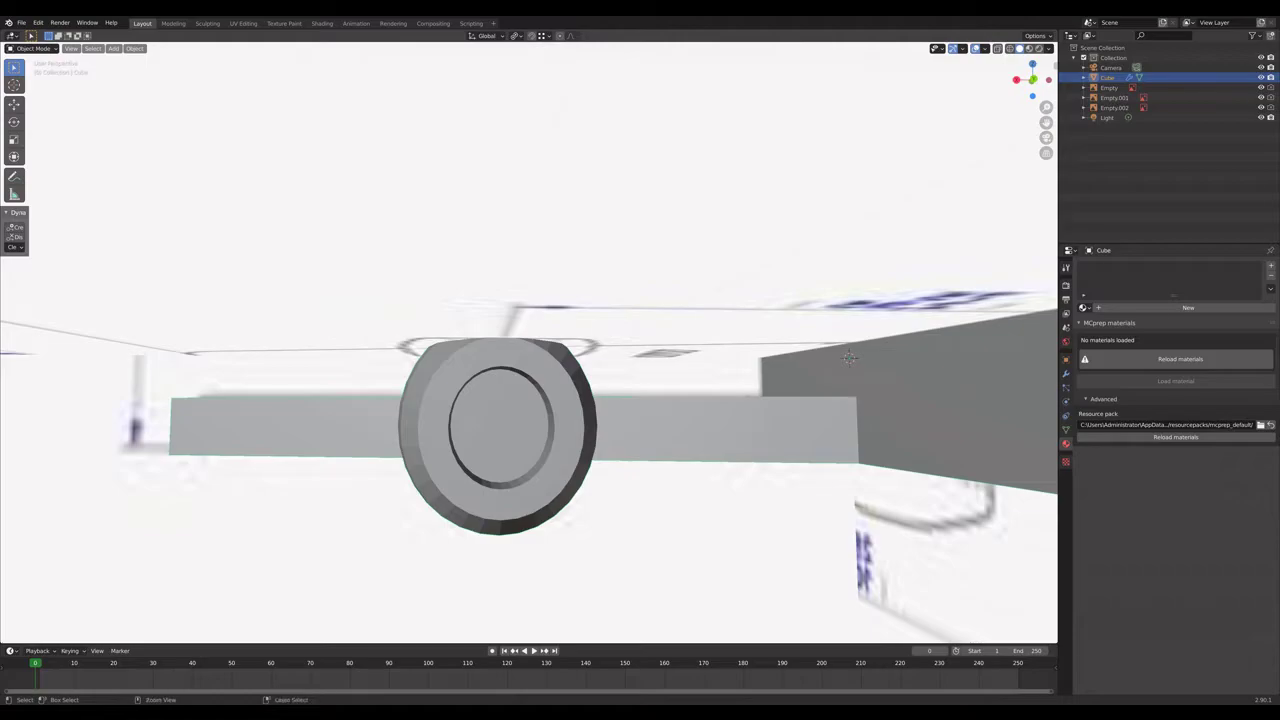
key("shift+a")
key("Escape")
key("alt+a")
Examine the whole airplane from several angles among the crossing blueprint reference images.
scroll(848, 358, "down", 8)
middle_click_drag(848, 358, 600, 300)
scroll(371, 266, "down", 8)
middle_click_drag(371, 266, 505, 334)
scroll(512, 335, "up", 4)
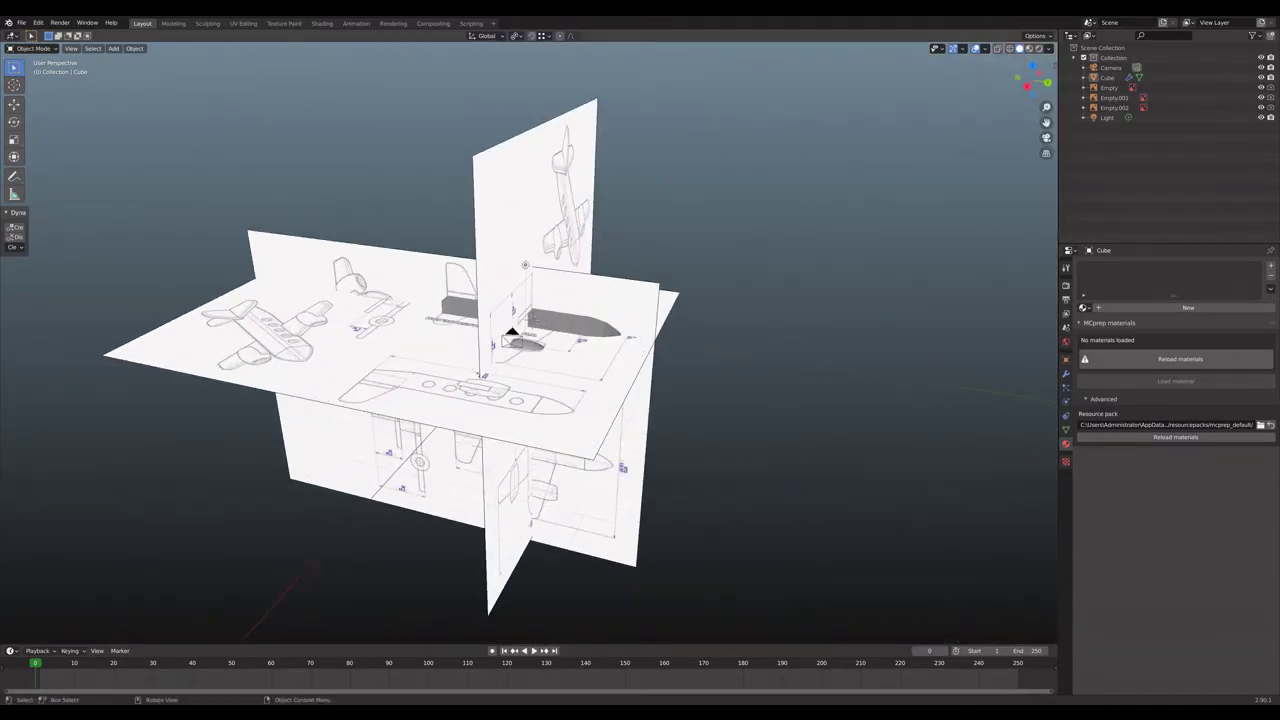
scroll(530, 340, "up", 3)
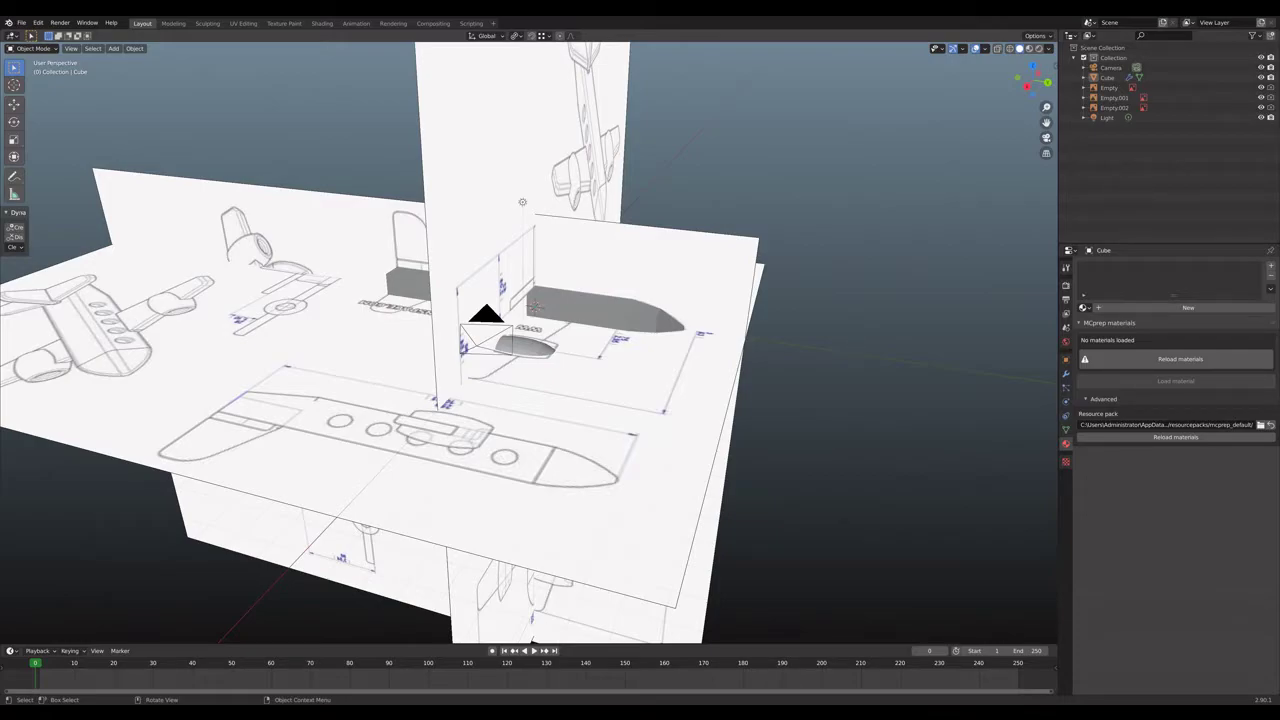
middle_click_drag(530, 340, 555, 320)
scroll(529, 343, "up", 5)
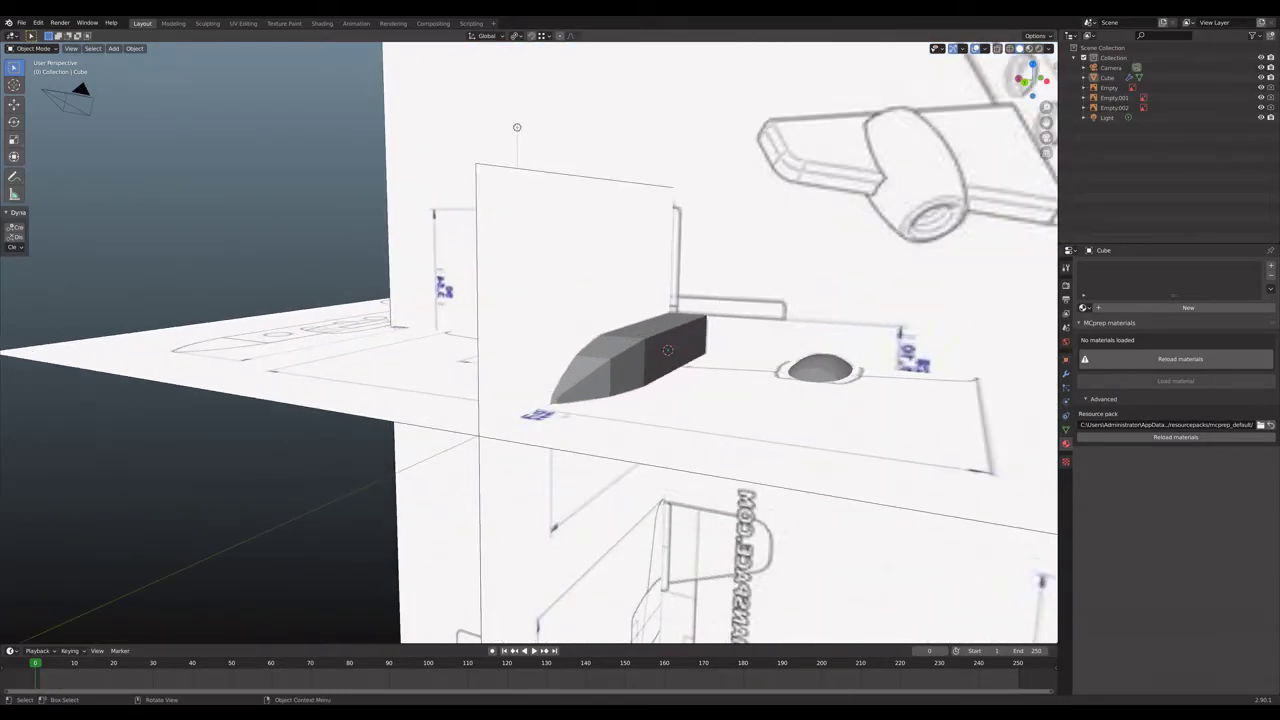
scroll(529, 343, "down", 4)
scroll(529, 343, "up", 4)
scroll(529, 343, "down", 3)
scroll(529, 343, "up", 3)
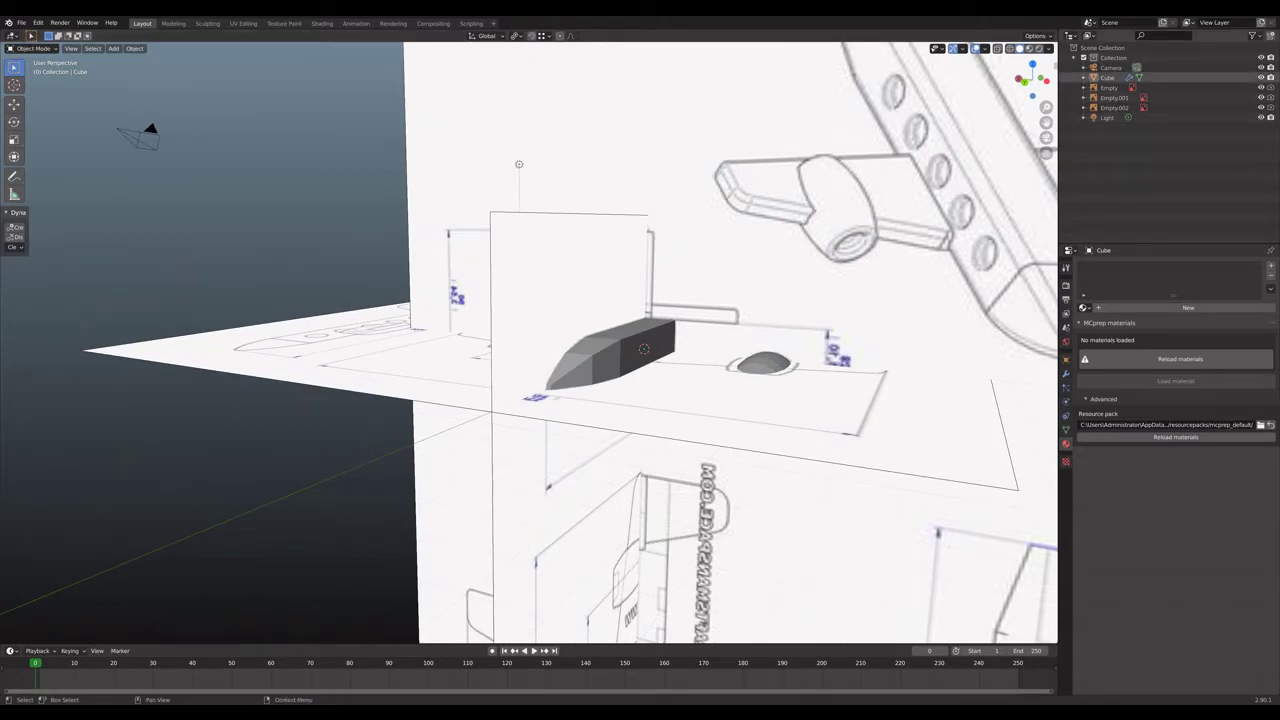
Hide the three blueprint reference images so only the airplane model shows, and look at it from the front.
left_click(1261, 87)
left_click(1261, 97)
left_click(1261, 107)
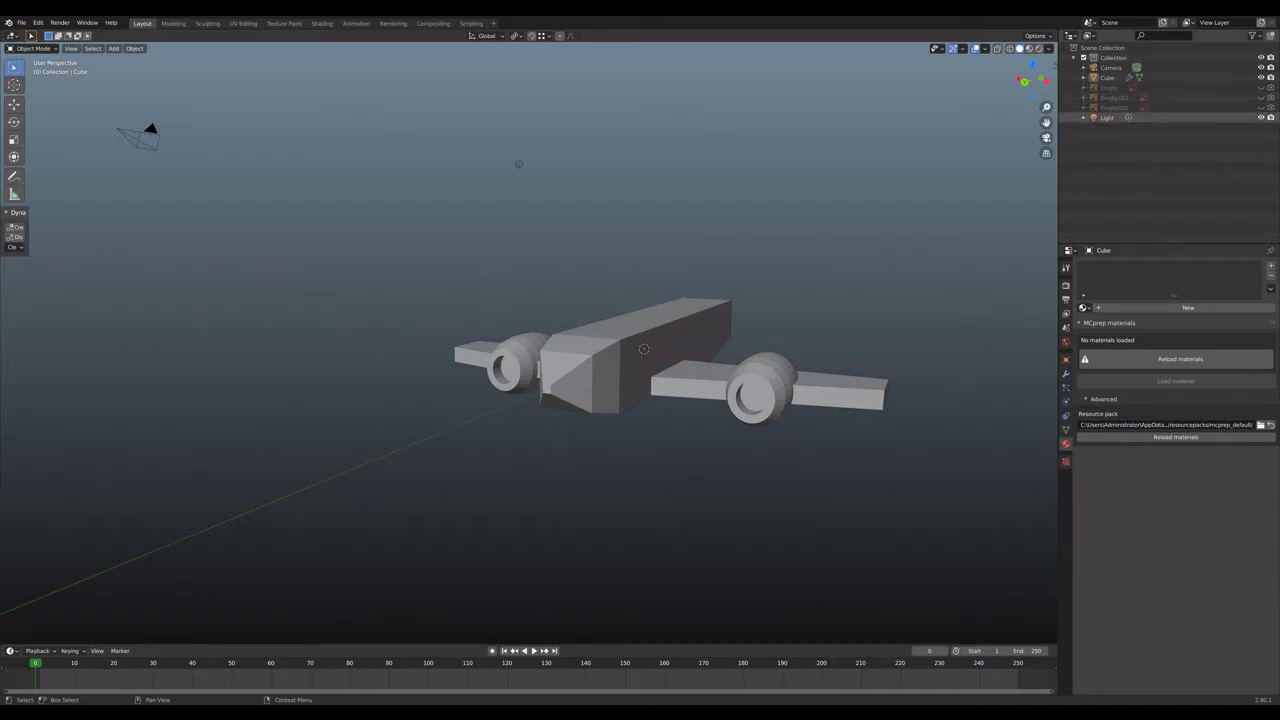
middle_click_drag(518, 163, 515, 164)
middle_click_drag(615, 324, 606, 342)
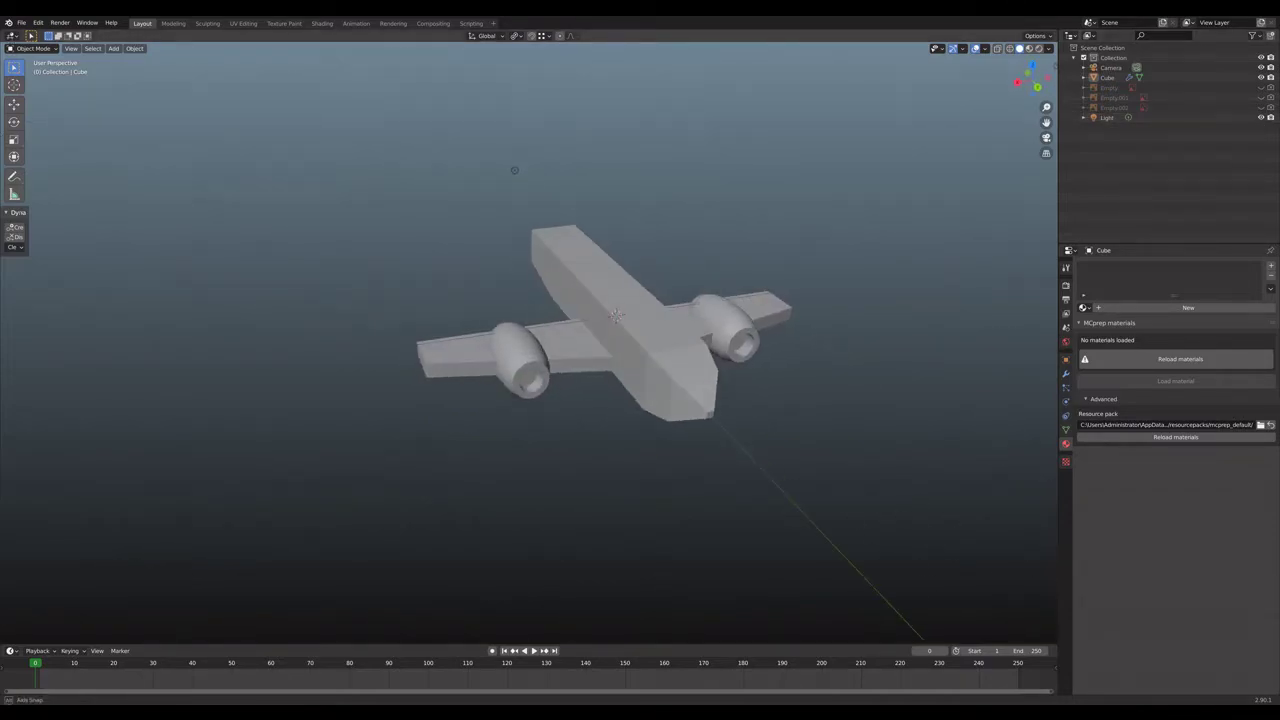
Open the airplane mesh for editing, select all linked geometry of the engine and clear that selection.
left_click(606, 342)
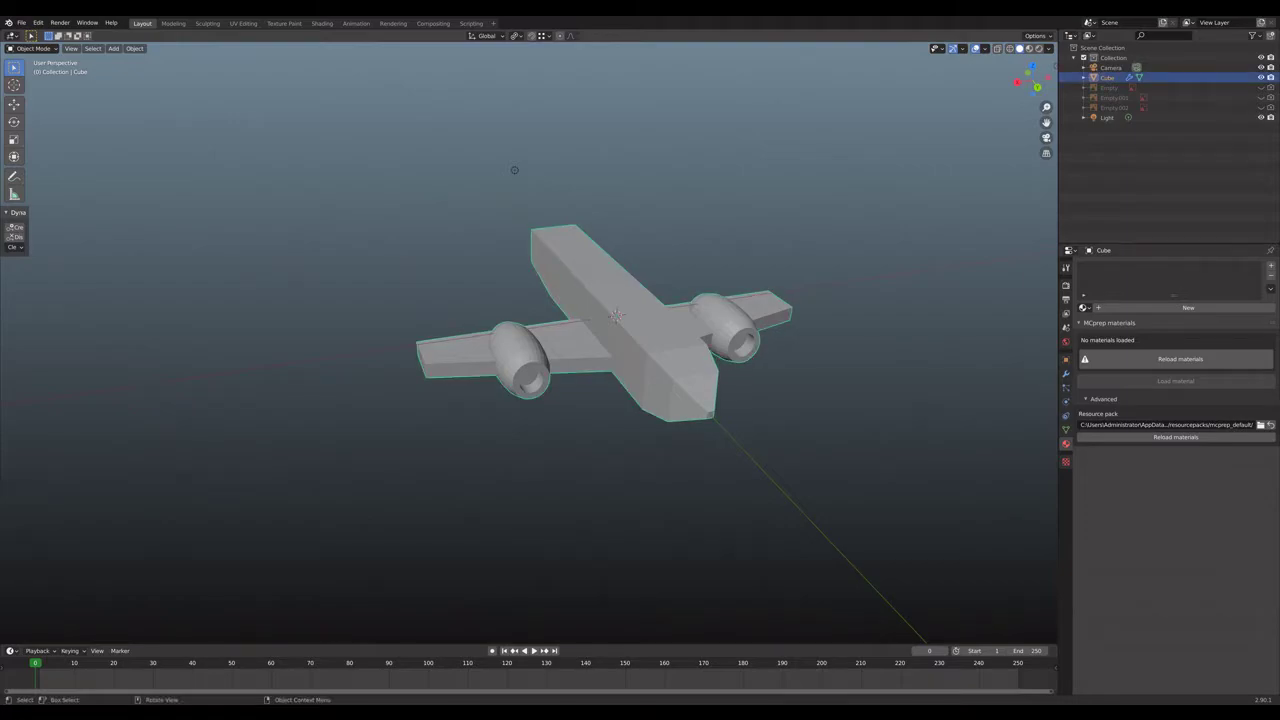
key("Tab")
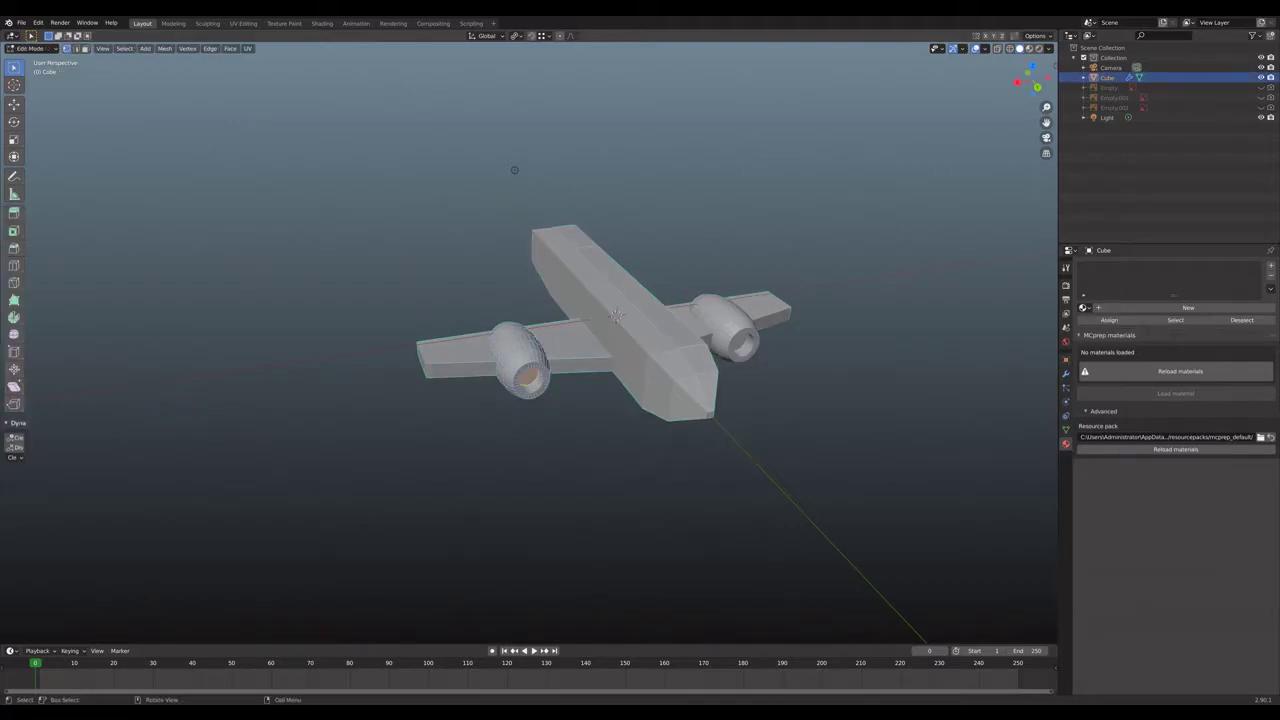
middle_click_drag(514, 170, 517, 212)
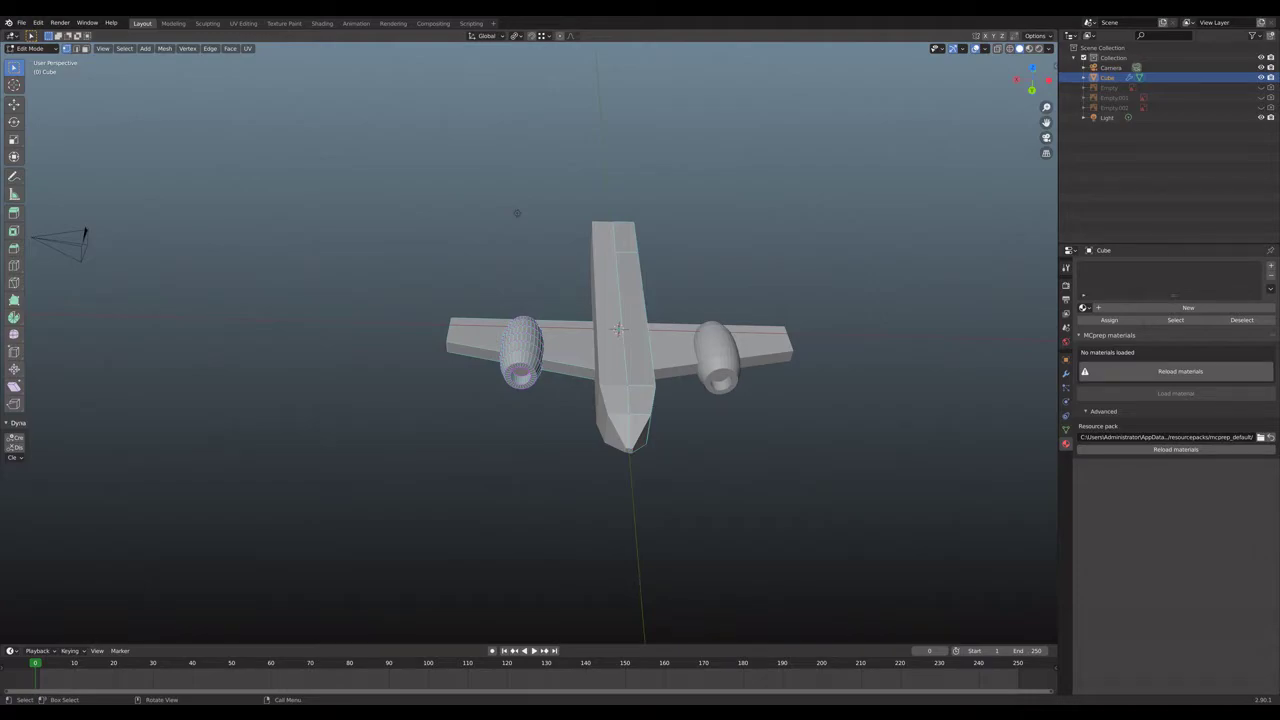
key("ctrl+l")
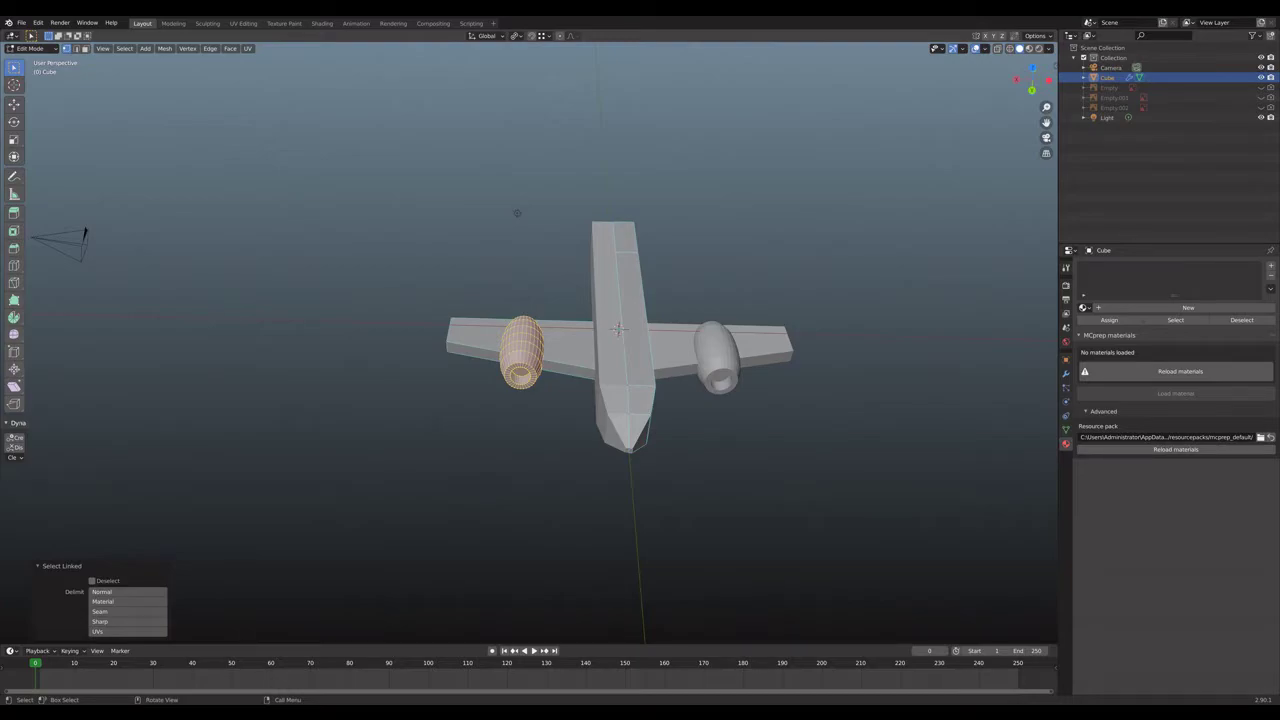
left_click(517, 212)
Select the fuselage's outer side faces, including the nose section, using X-ray in the back view.
middle_click_drag(517, 212, 516, 168)
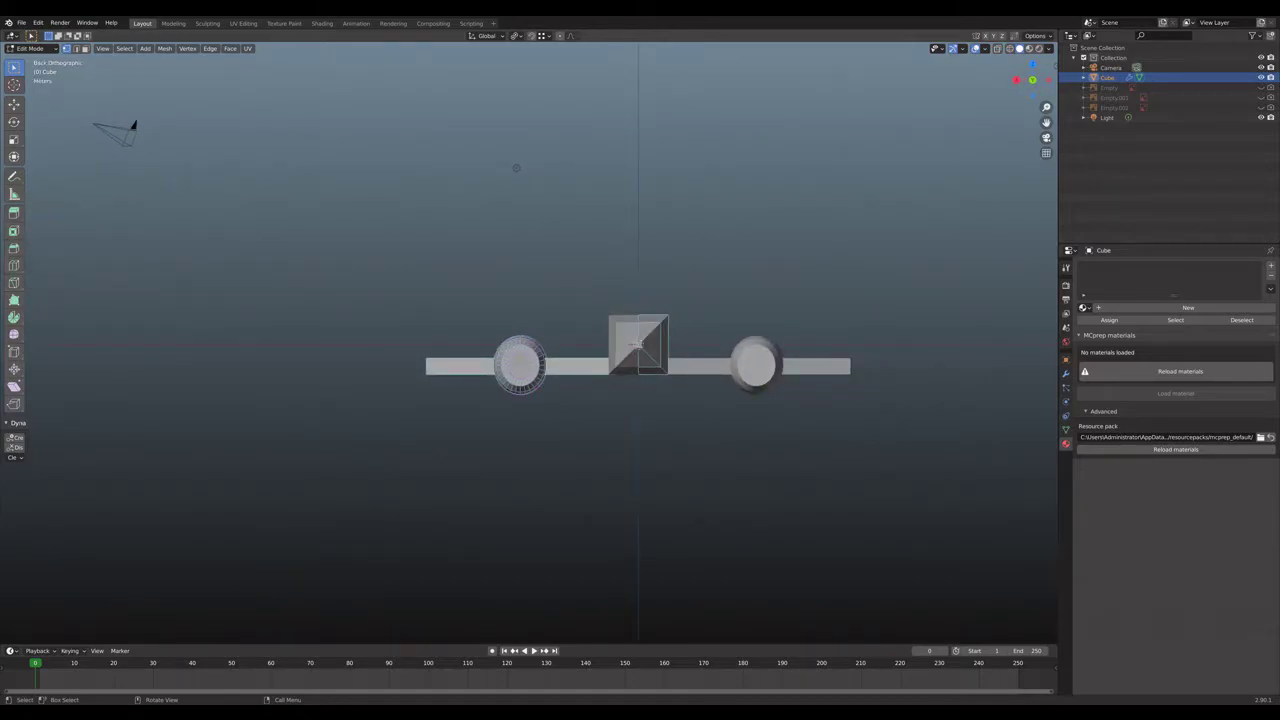
scroll(516, 168, "up", 5)
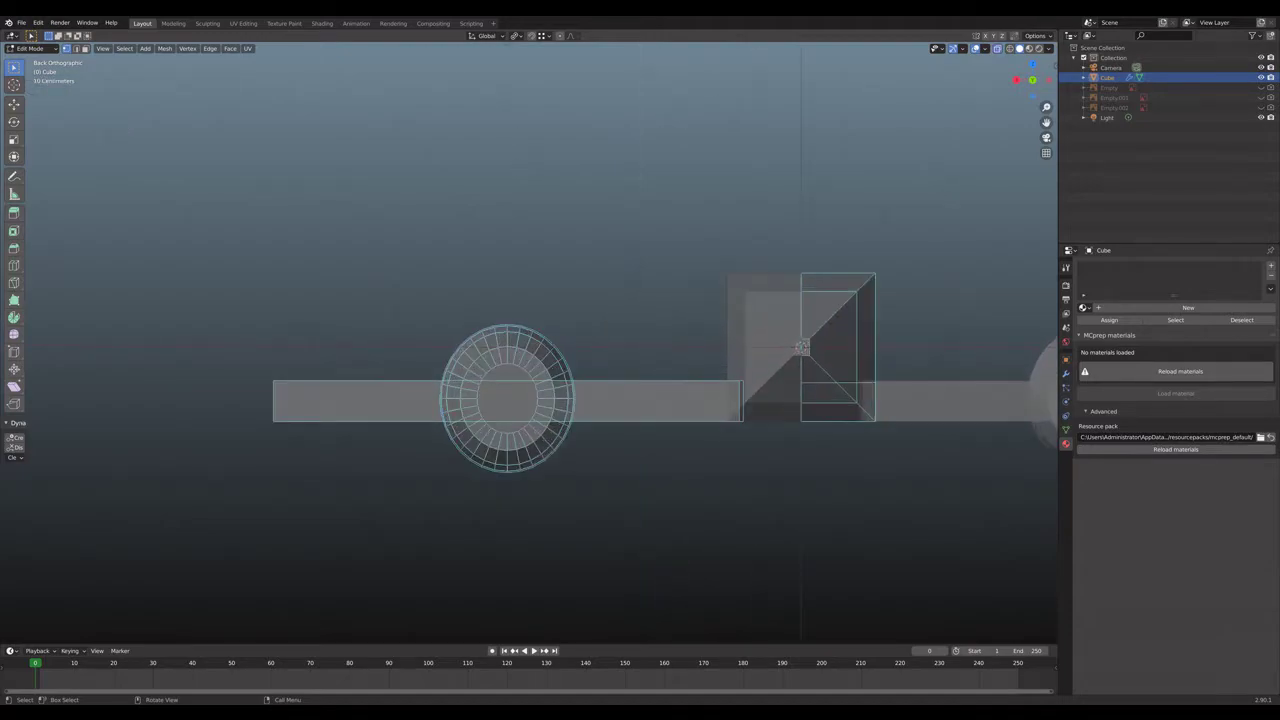
middle_click_drag(516, 168, 515, 100)
key("ctrl+KP_1")
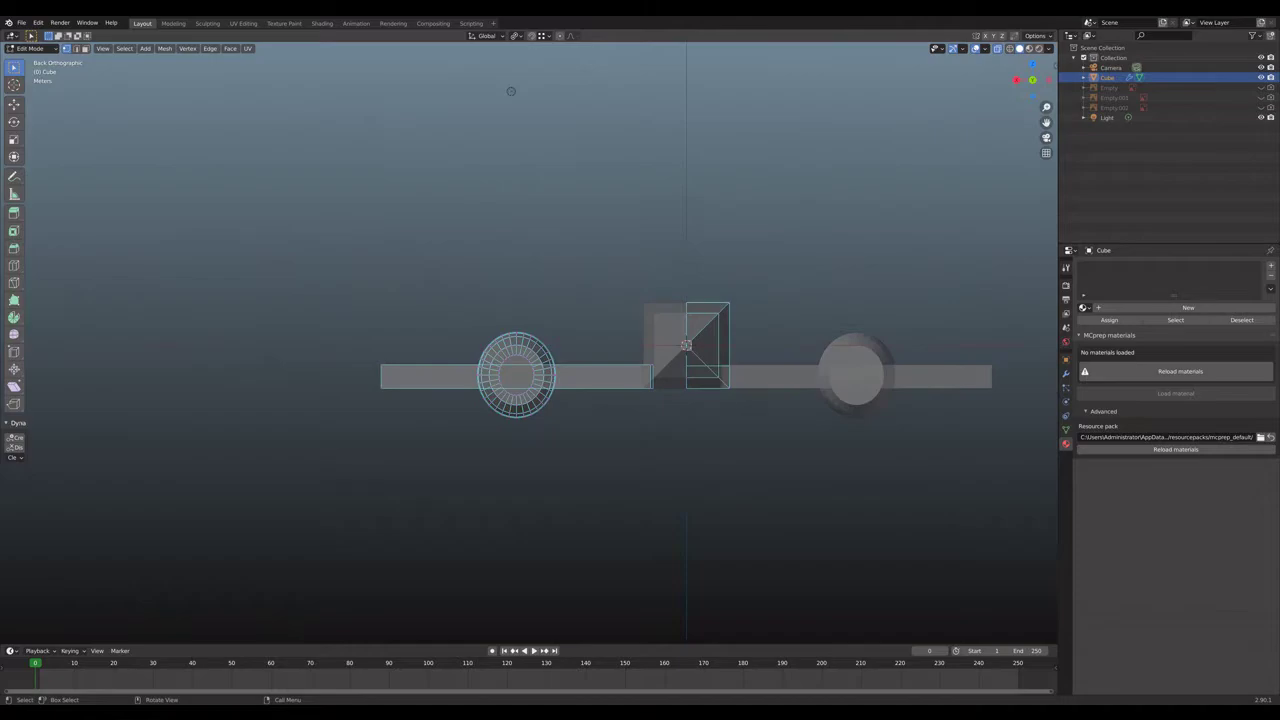
middle_click_drag(511, 91, 513, 76)
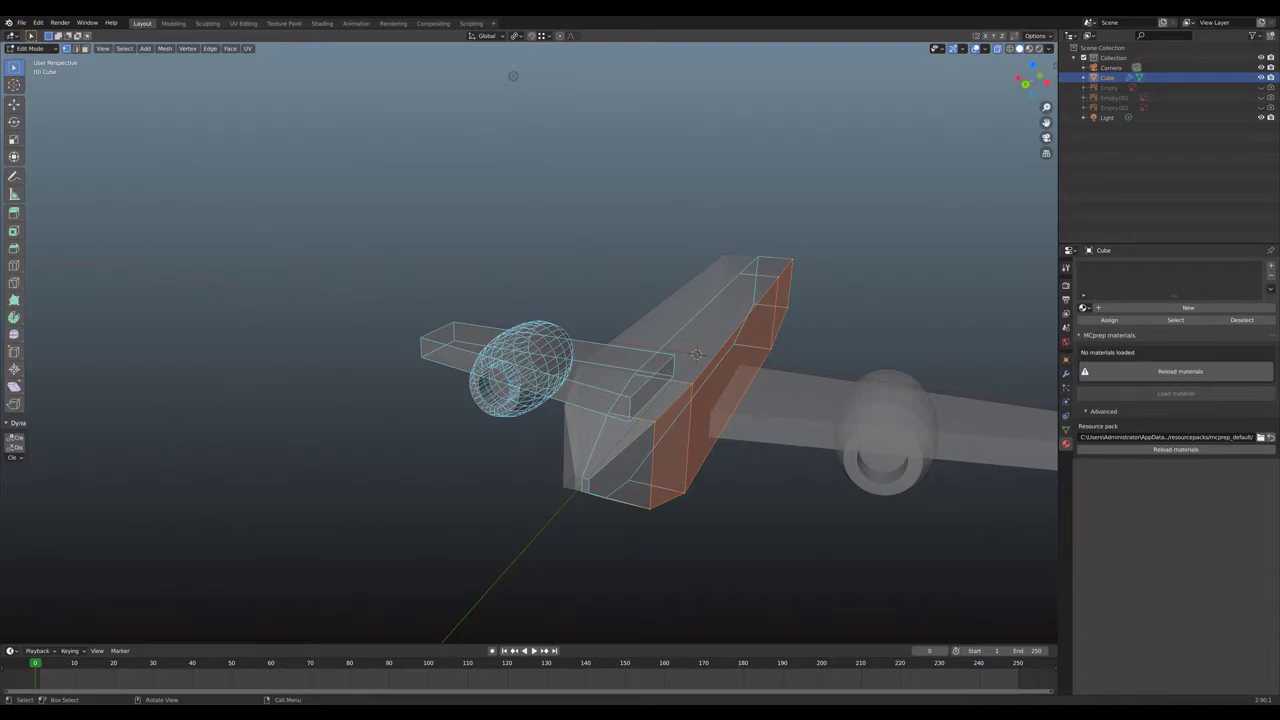
key("shift")
mouse_move(513, 76)
middle_mouse_down()
mouse_move(511, 108)
mouse_move(517, 80)
middle_mouse_up()
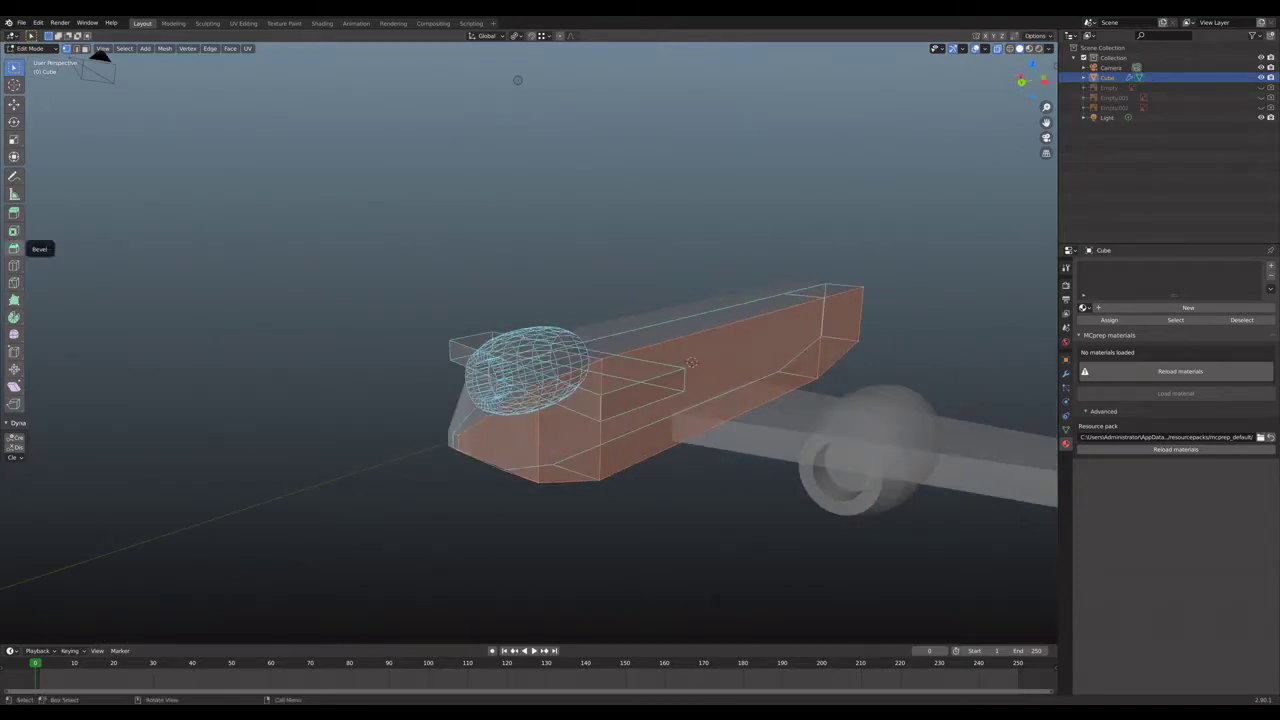
Bevel the edges of the selected fuselage side faces with a width of about 0.086 m and one segment.
left_click(14, 248)
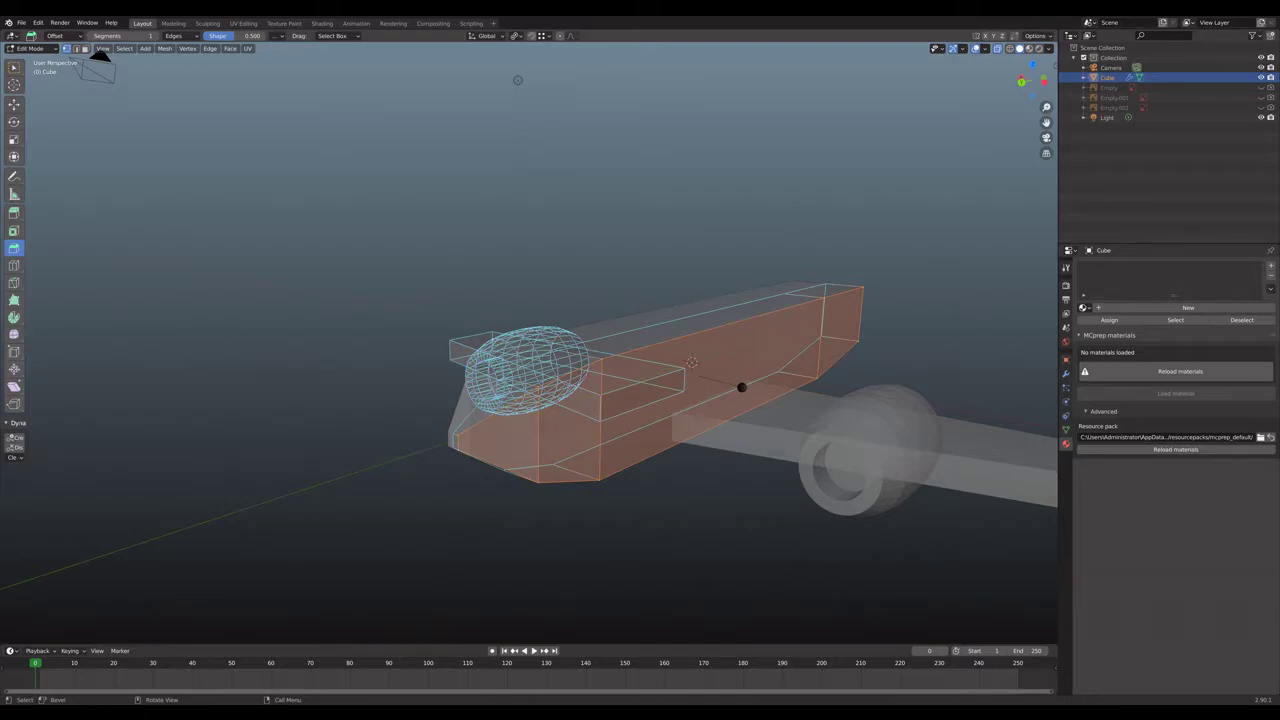
middle_click_drag(640, 400, 700, 400)
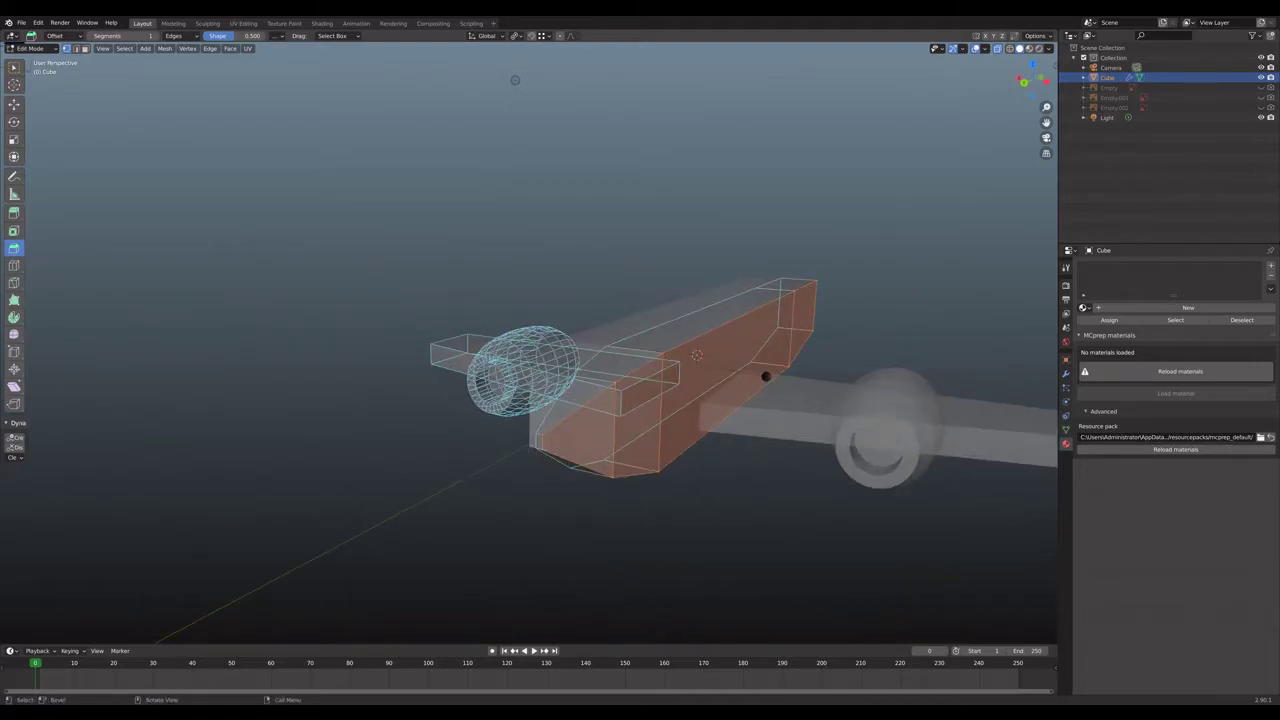
key("ctrl+b")
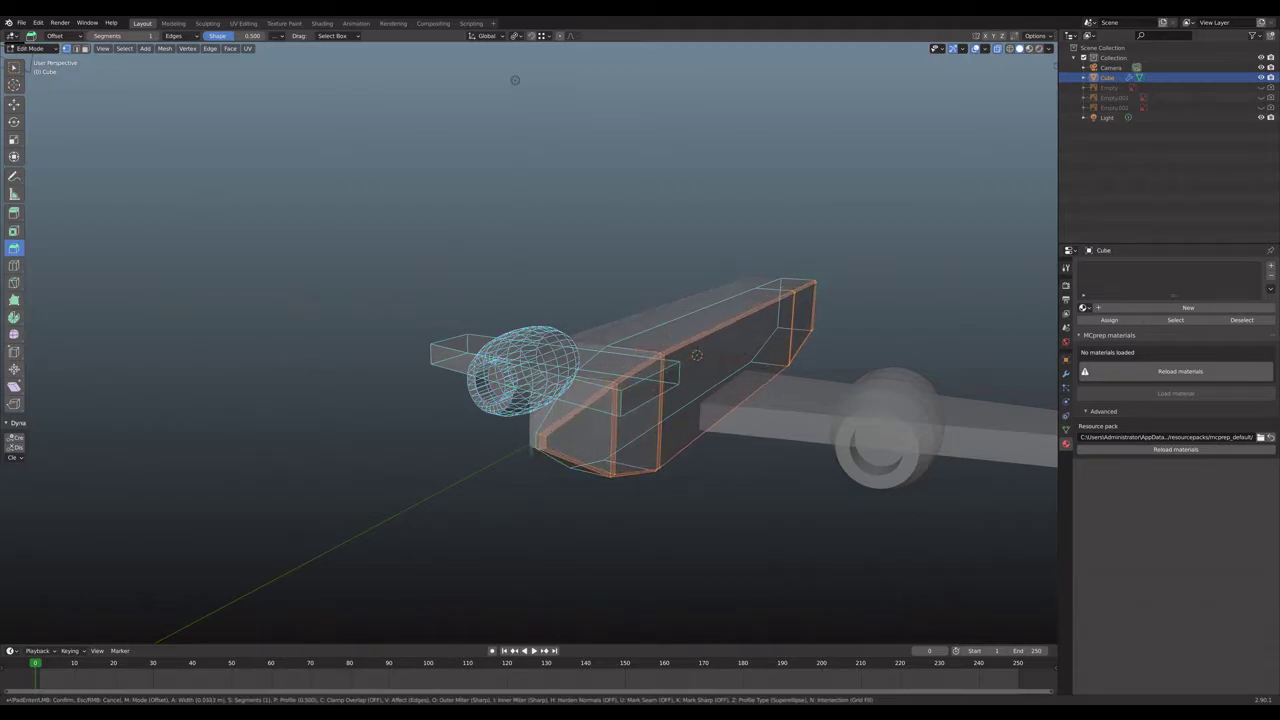
left_click(760, 377)
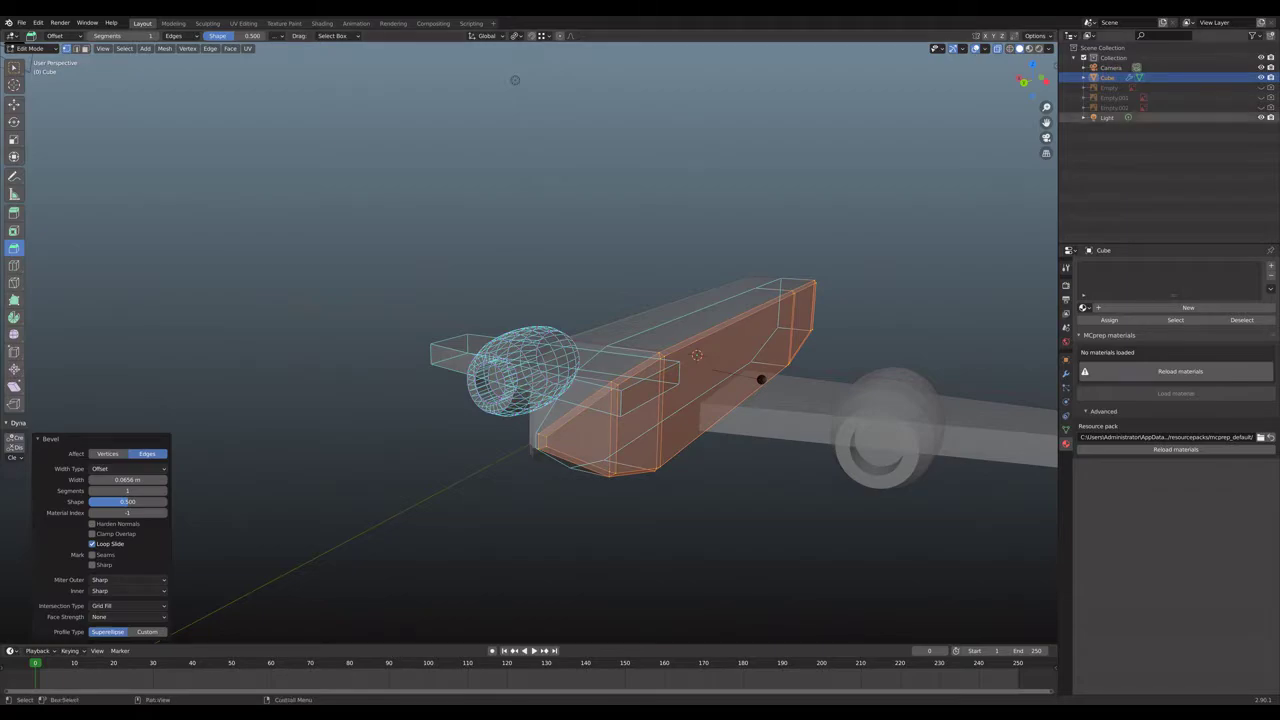
Show the three blueprint reference images again and line the fuselage up with the drawing in the back view.
left_click(1261, 88)
left_click(1261, 108)
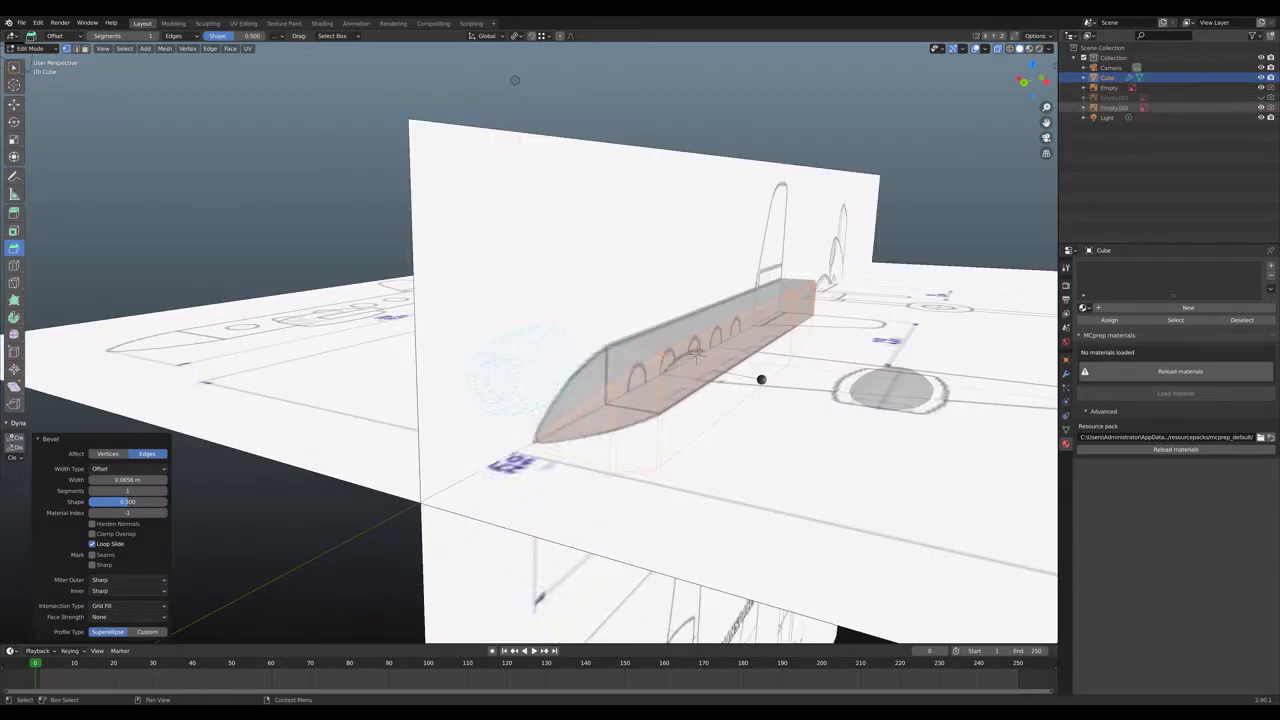
left_click(1261, 118)
left_click(1261, 118)
left_click(1261, 98)
middle_click_drag(760, 350, 815, 330)
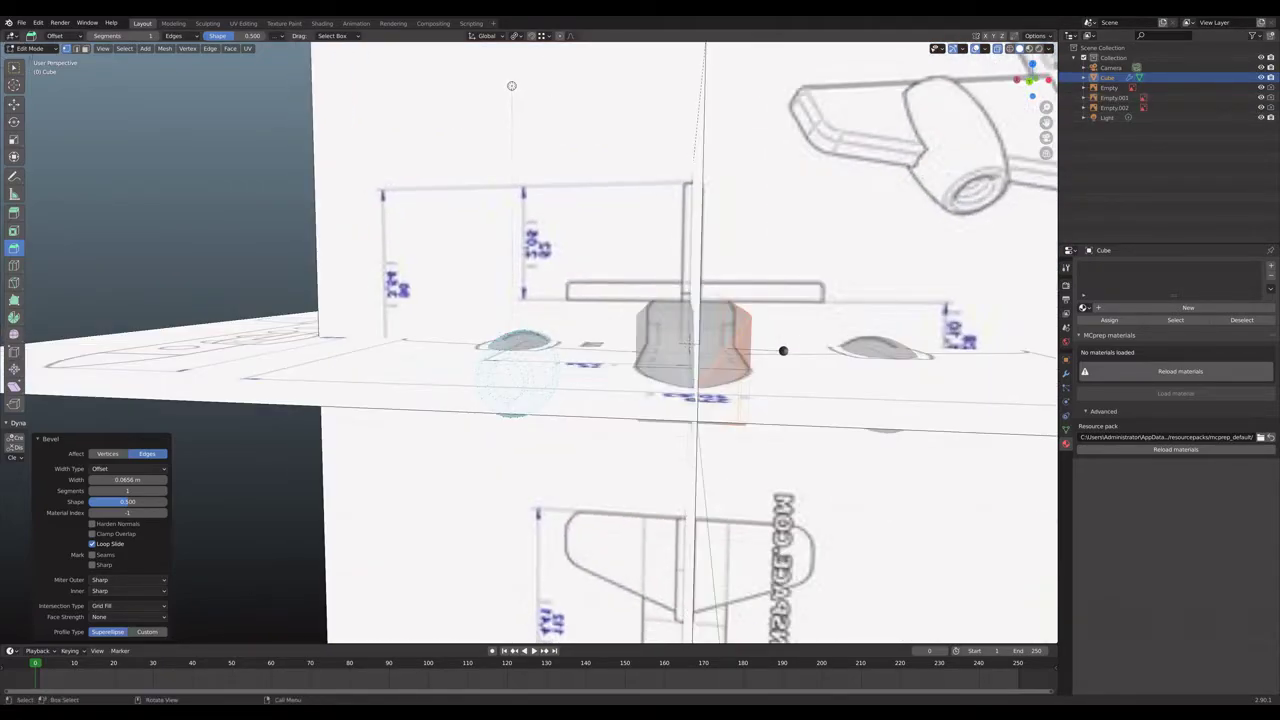
left_click(1030, 81)
scroll(600, 345, "up", 2)
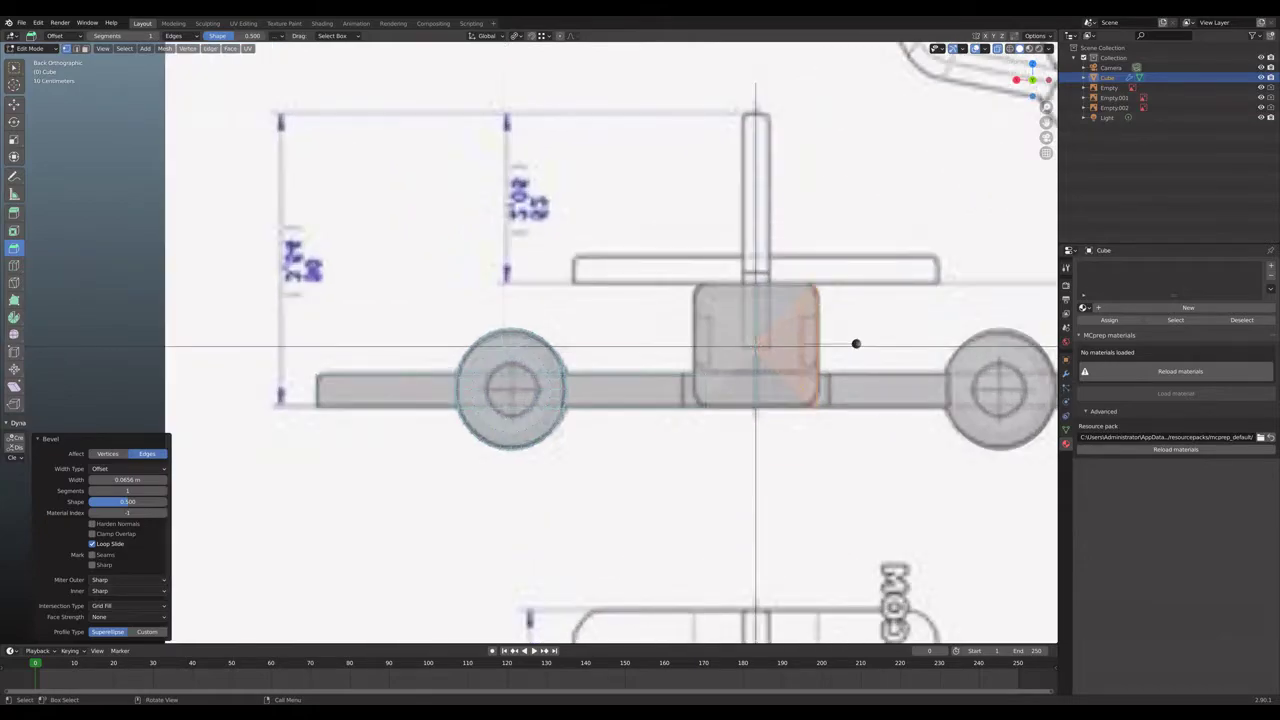
scroll(533, 340, "up", 2)
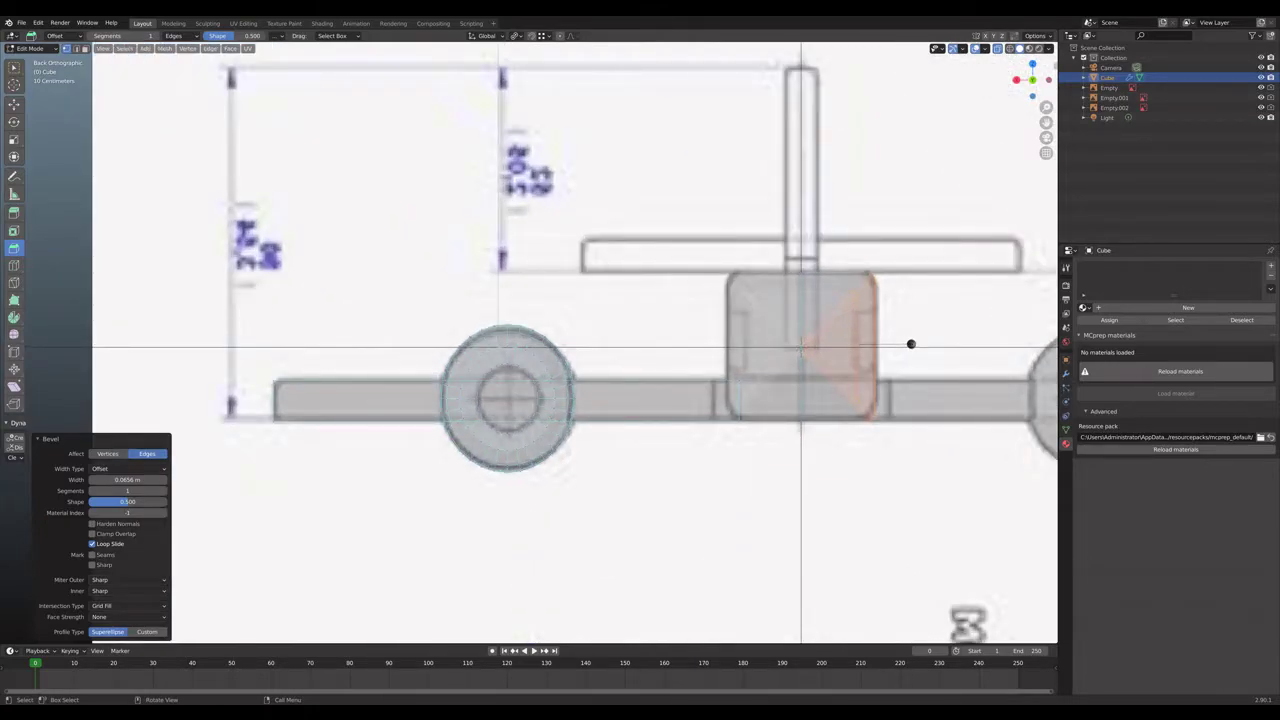
key("ctrl+b")
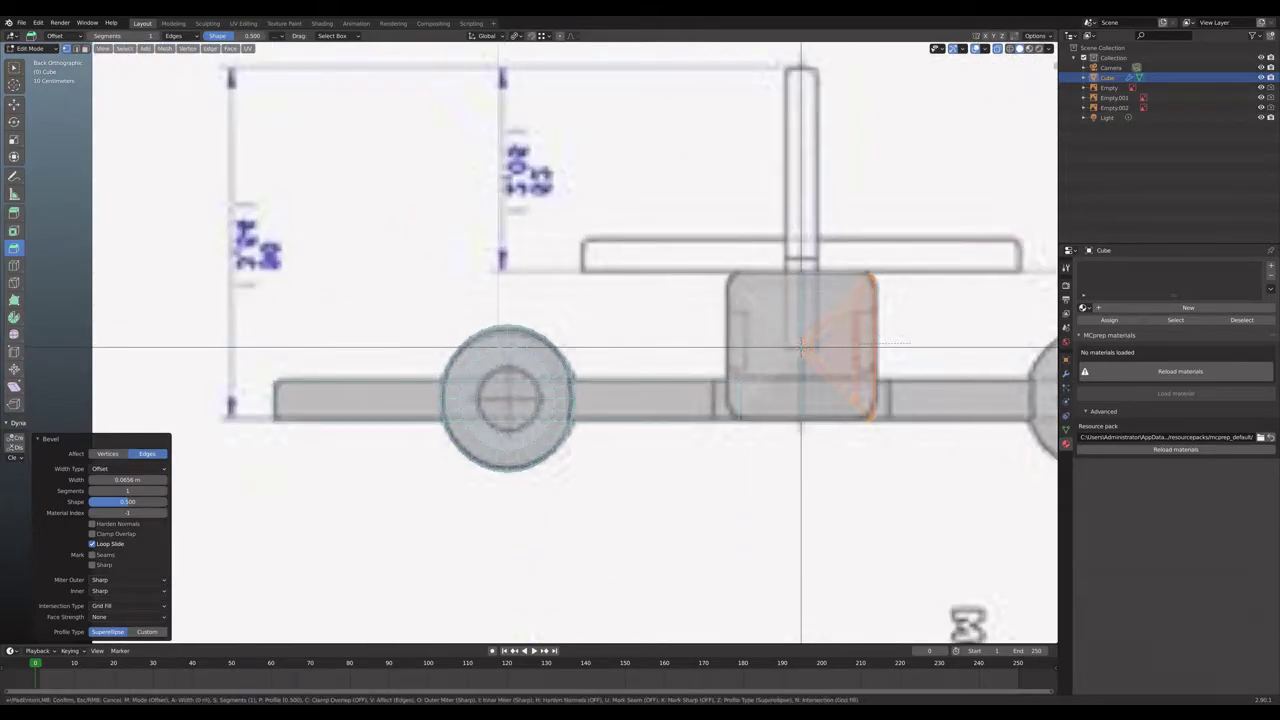
left_click(911, 344)
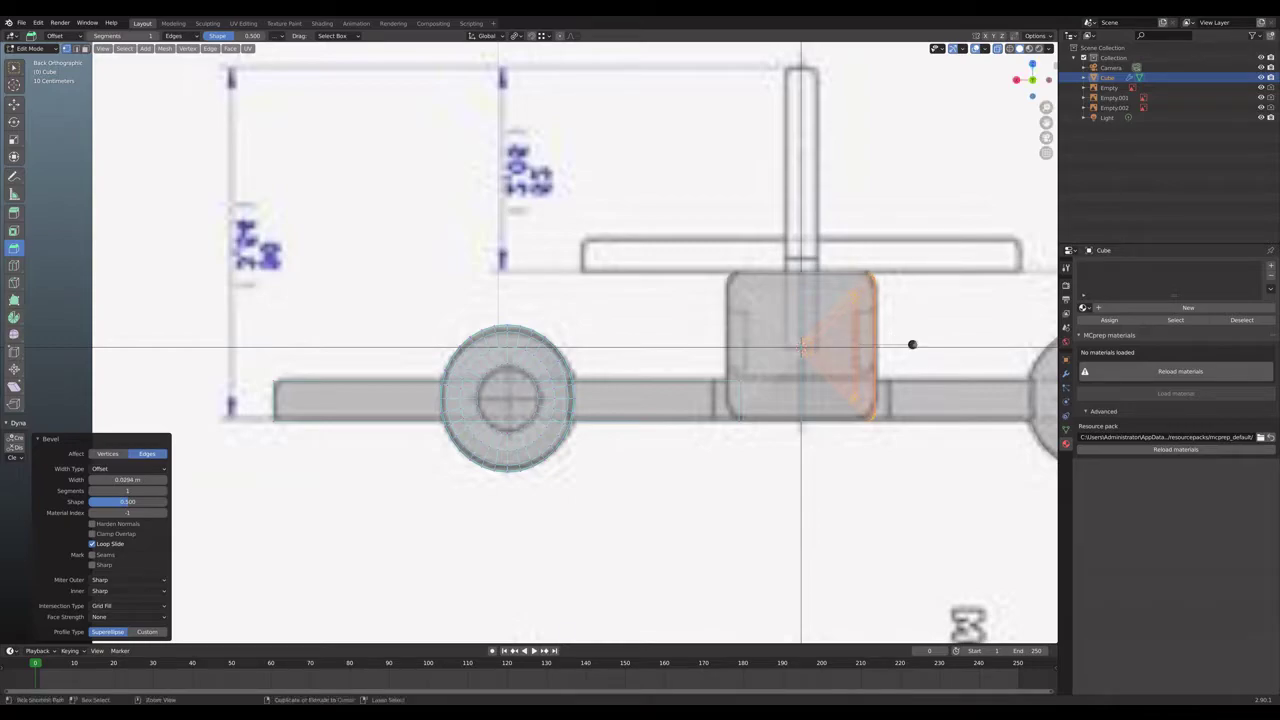
key("ctrl+z")
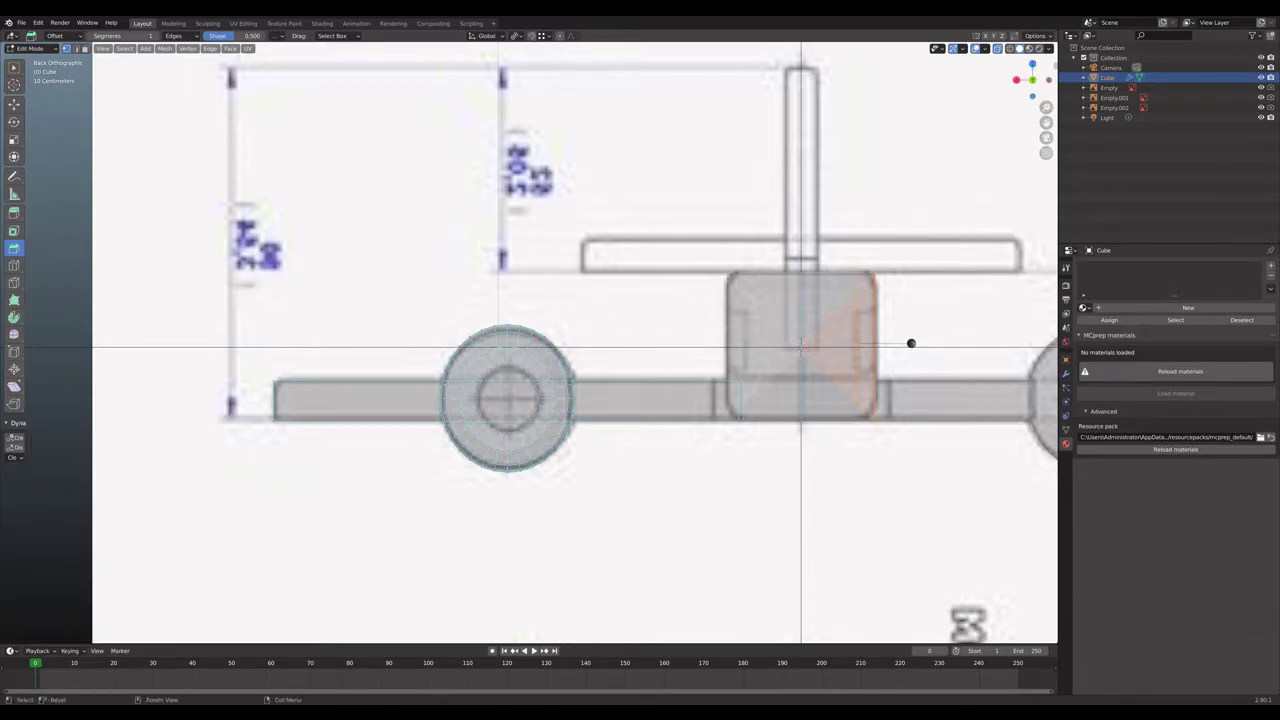
Bevel the edges of the selected fuselage side faces with a width of about 0.07 m and several segments.
key("ctrl+b")
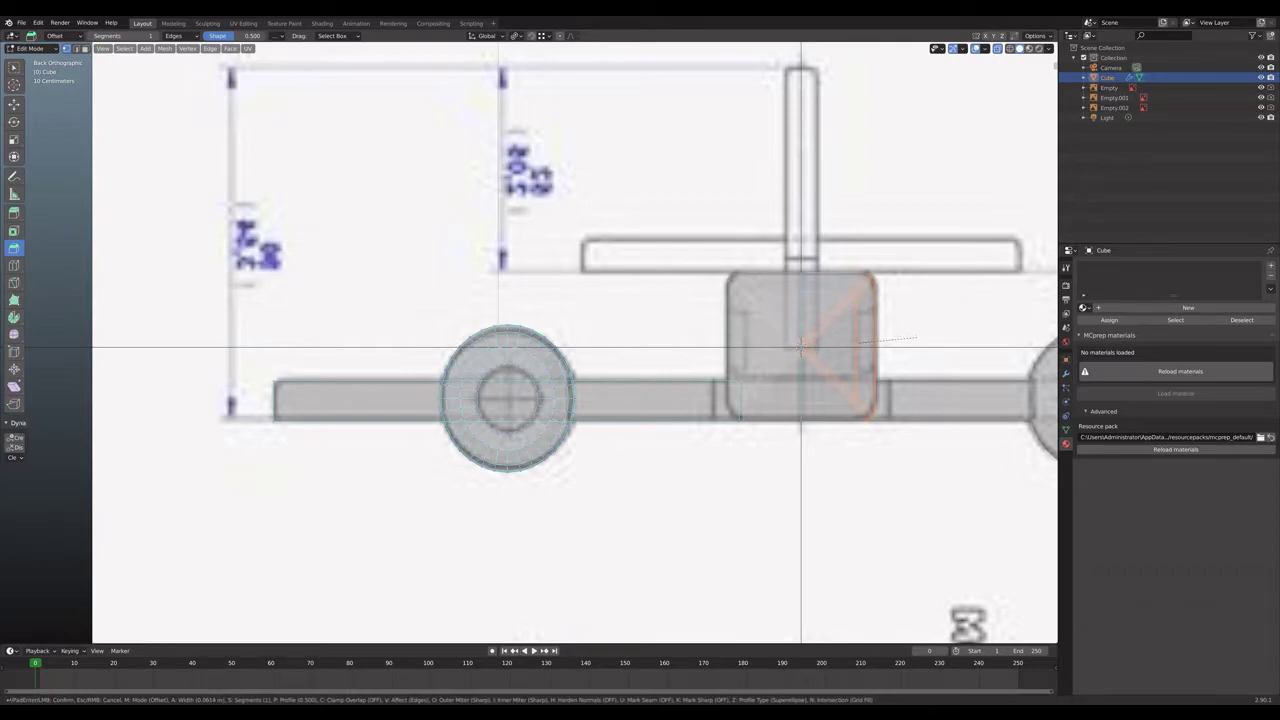
left_click(910, 344)
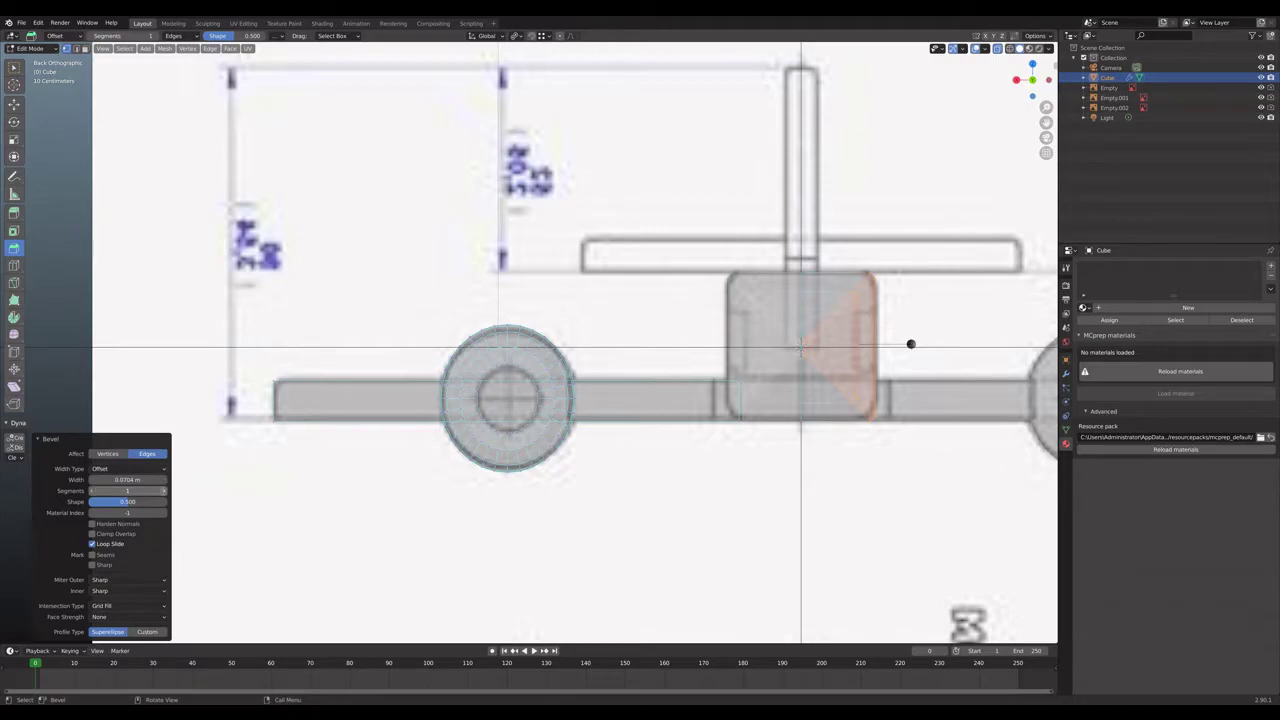
left_click(164, 491)
left_click(164, 491)
left_click(164, 491)
key("ctrl+z")
Leave mesh editing, turn X-ray off and examine the fuselage bevels against the reference images from several angles.
key("Tab")
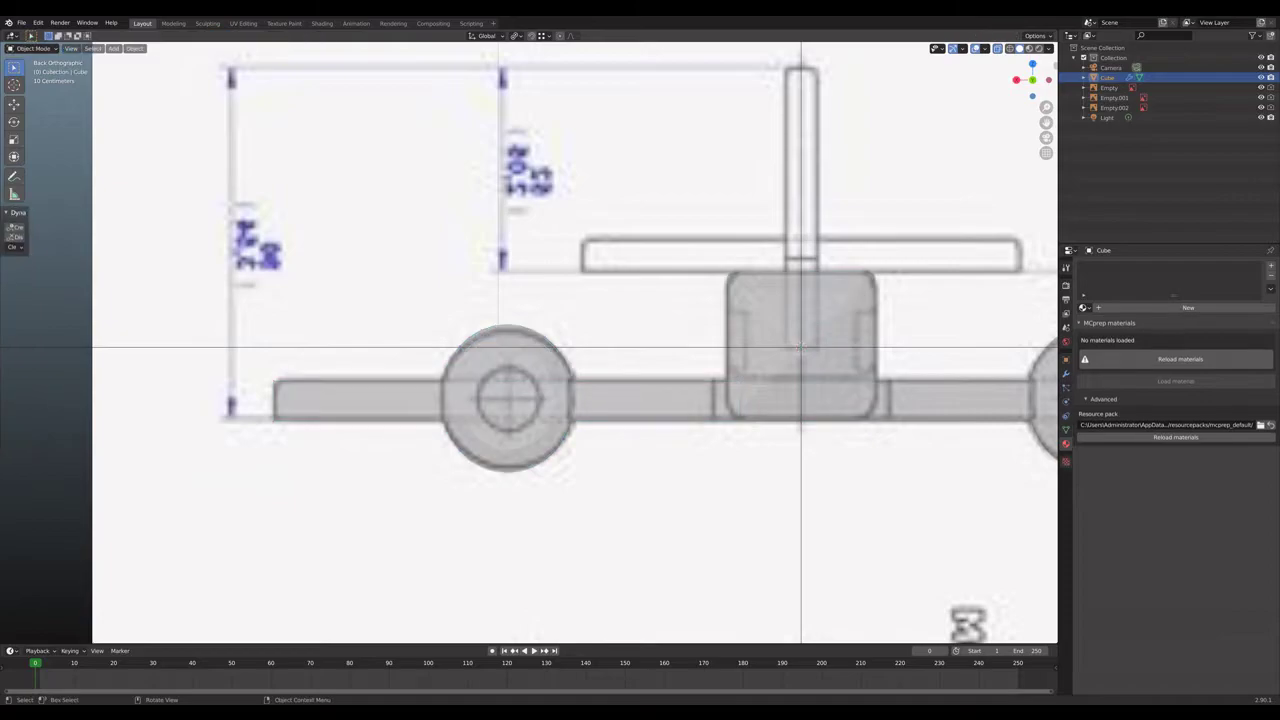
middle_click_drag(800, 346, 822, 348)
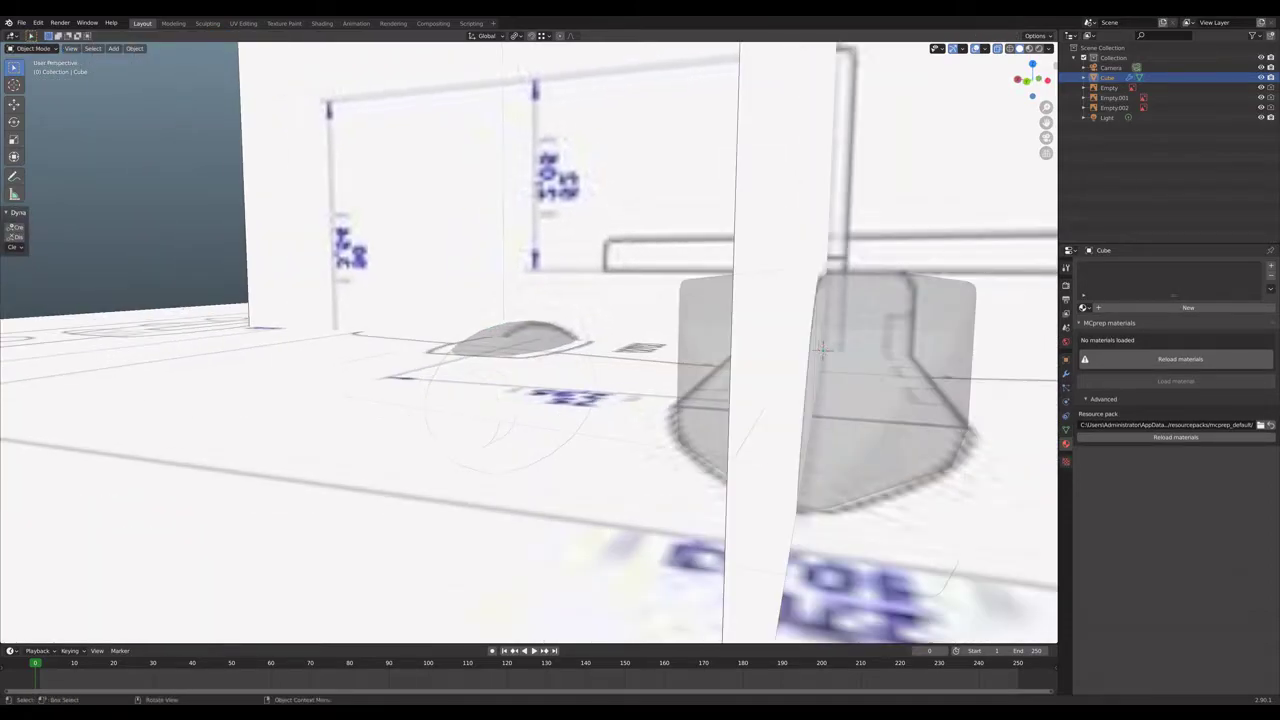
left_click(998, 49)
scroll(529, 342, "down", 5)
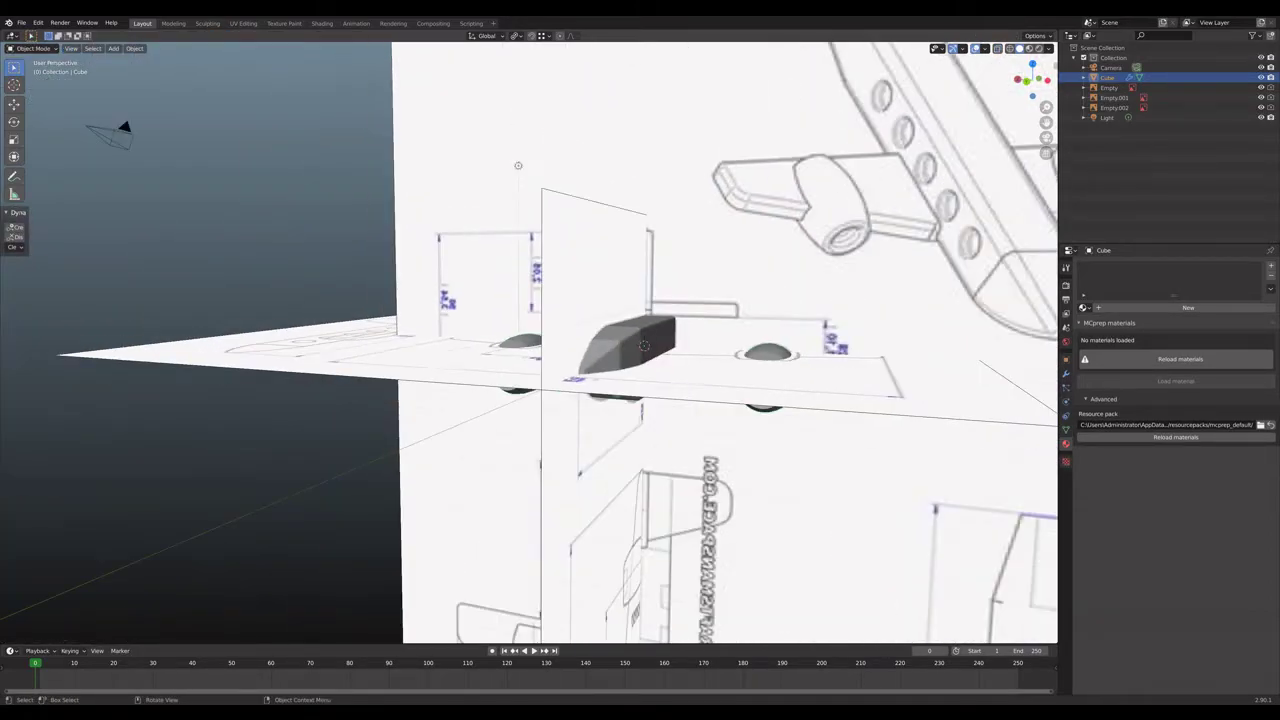
scroll(700, 347, "up", 4)
middle_click_drag(771, 349, 832, 332)
scroll(656, 354, "up", 4)
scroll(640, 345, "down", 5)
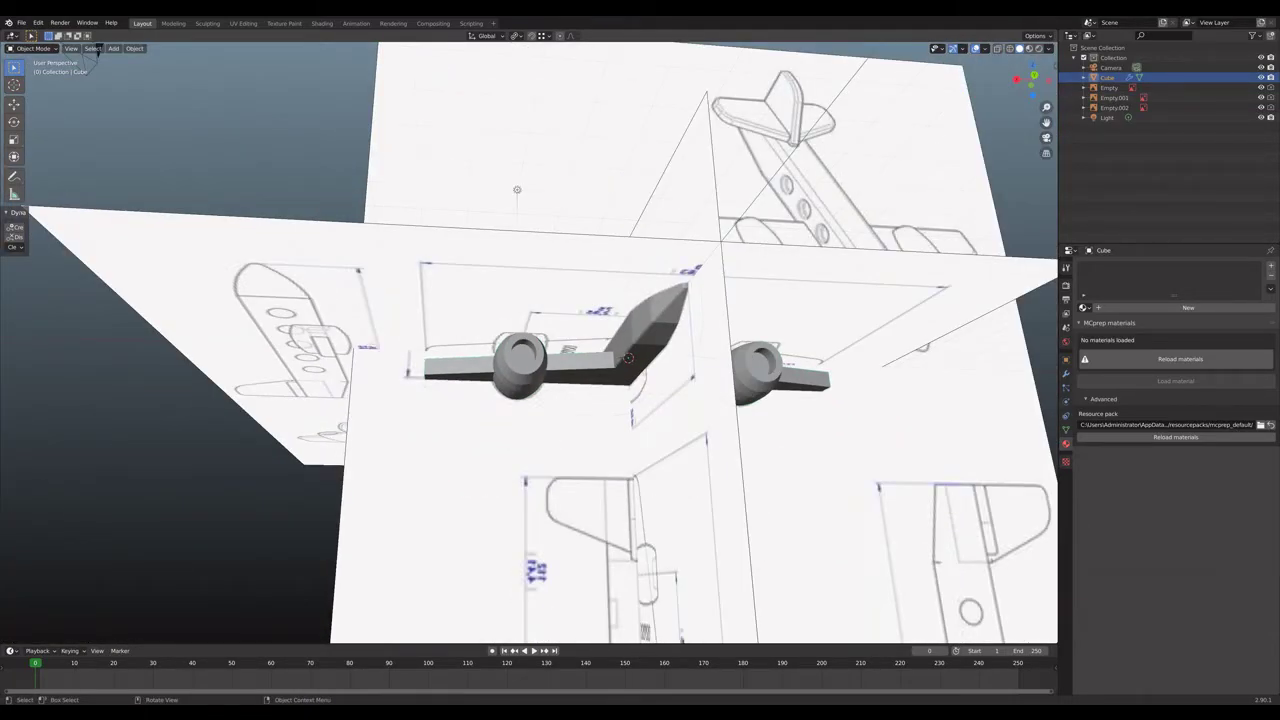
scroll(640, 345, "down", 2)
middle_click_drag(640, 345, 150, 360)
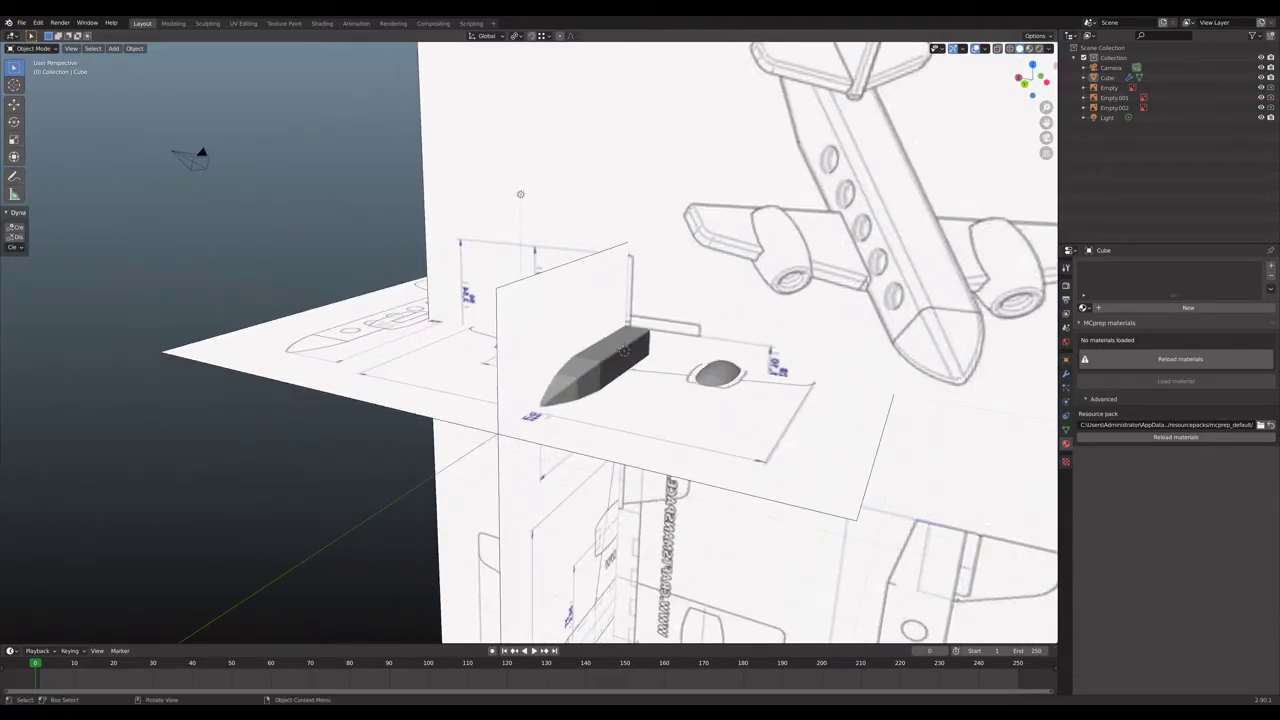
middle_click_drag(150, 360, 215, 290)
Reopen the airplane mesh for editing with X-ray on and select the wing's root and tip geometry in the top view.
key("Tab")
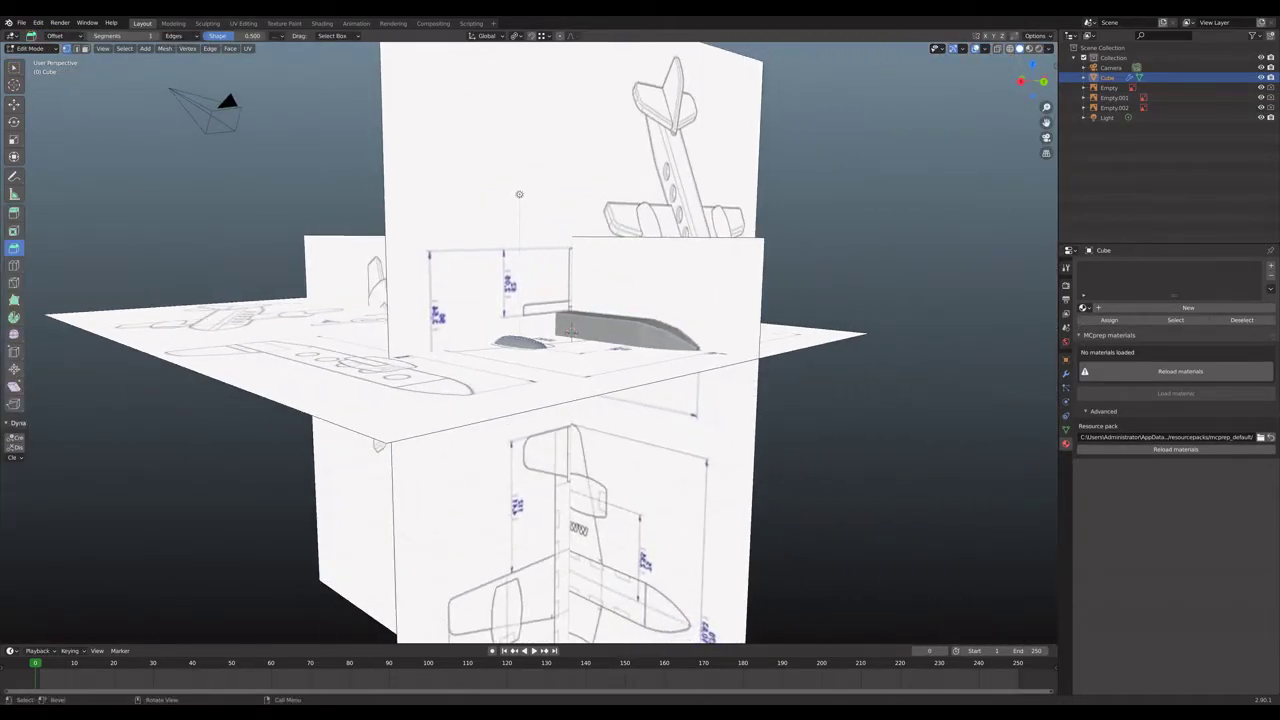
left_click(997, 48)
key("ctrl+KP_1")
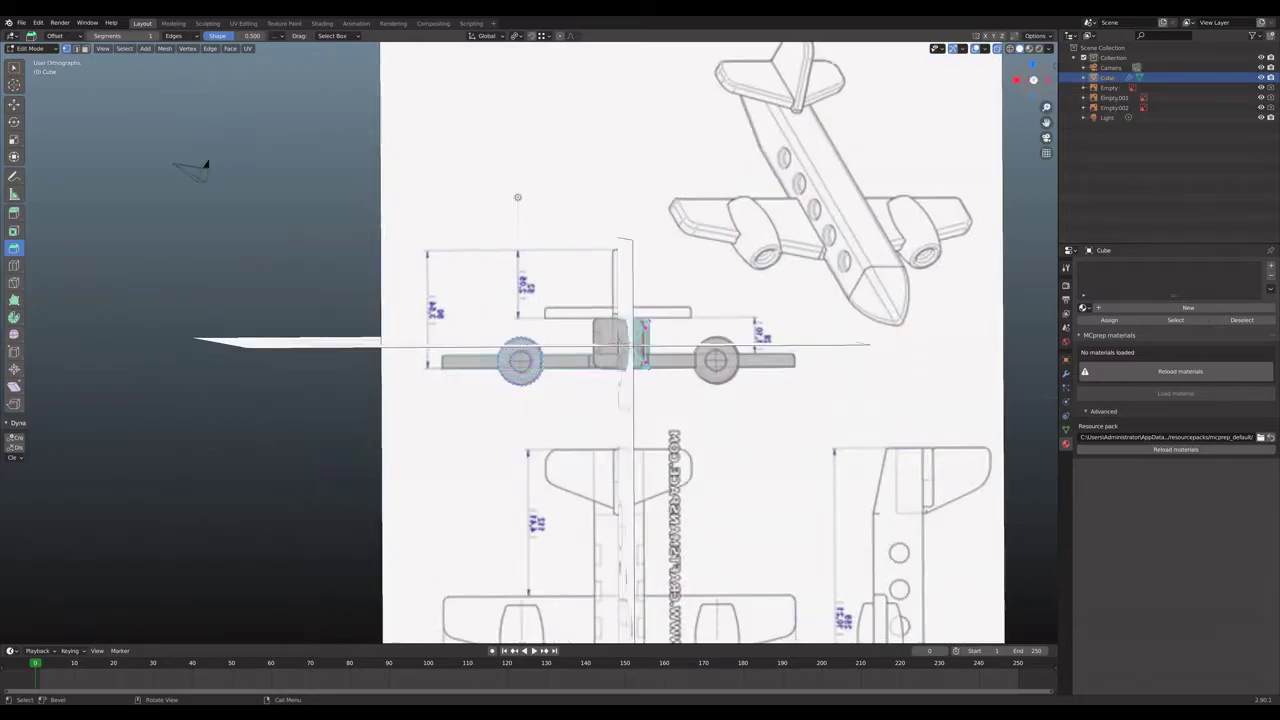
scroll(803, 344, "up", 5)
scroll(803, 344, "up", 2)
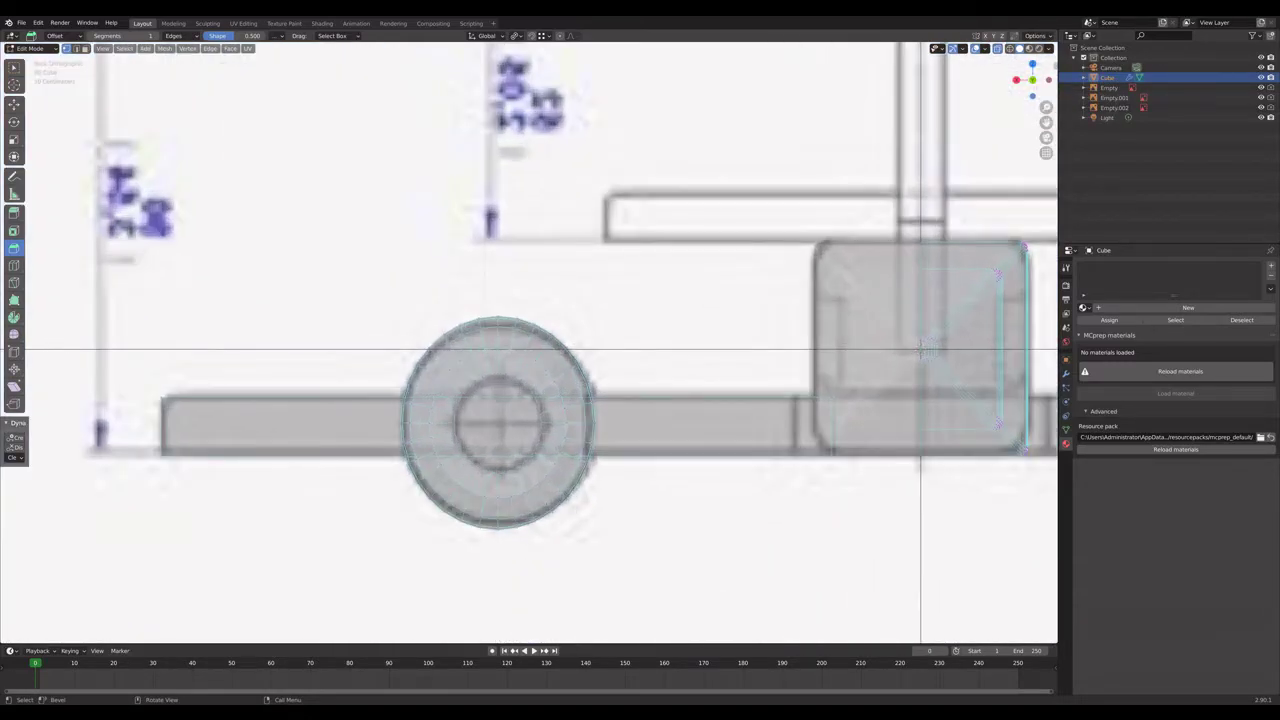
middle_click_drag(921, 347, 455, 120)
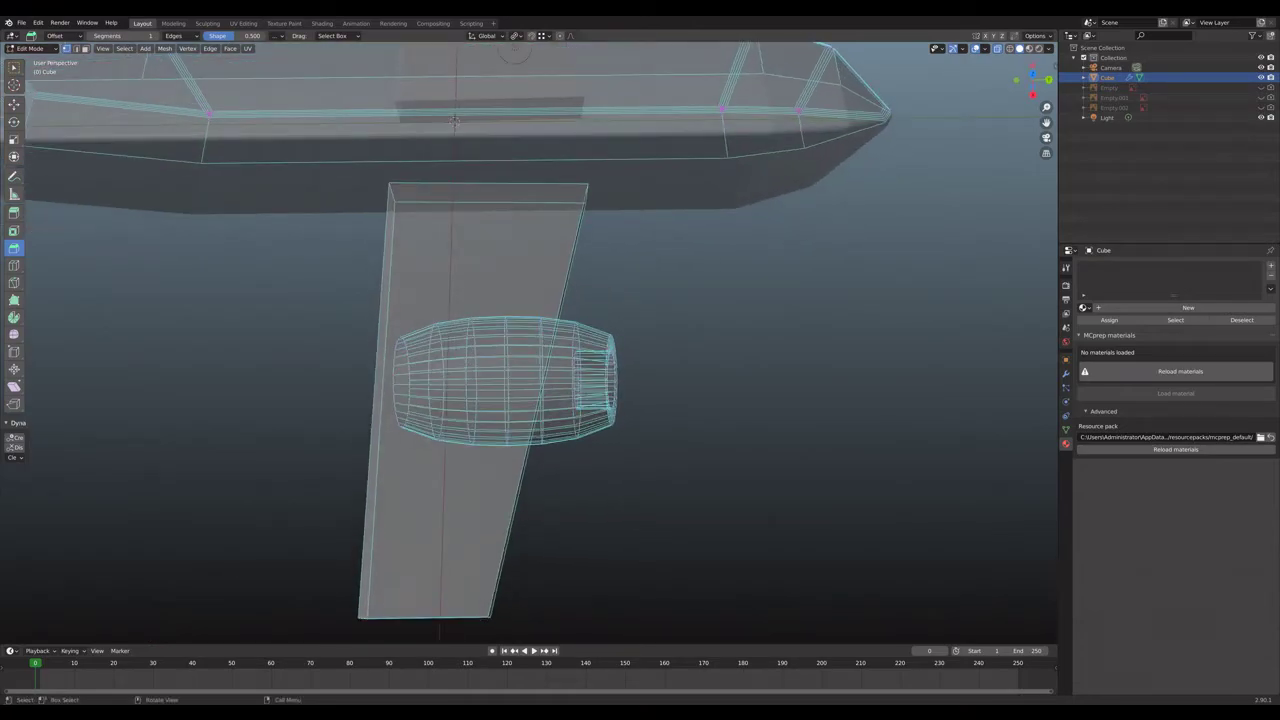
left_click(1033, 70)
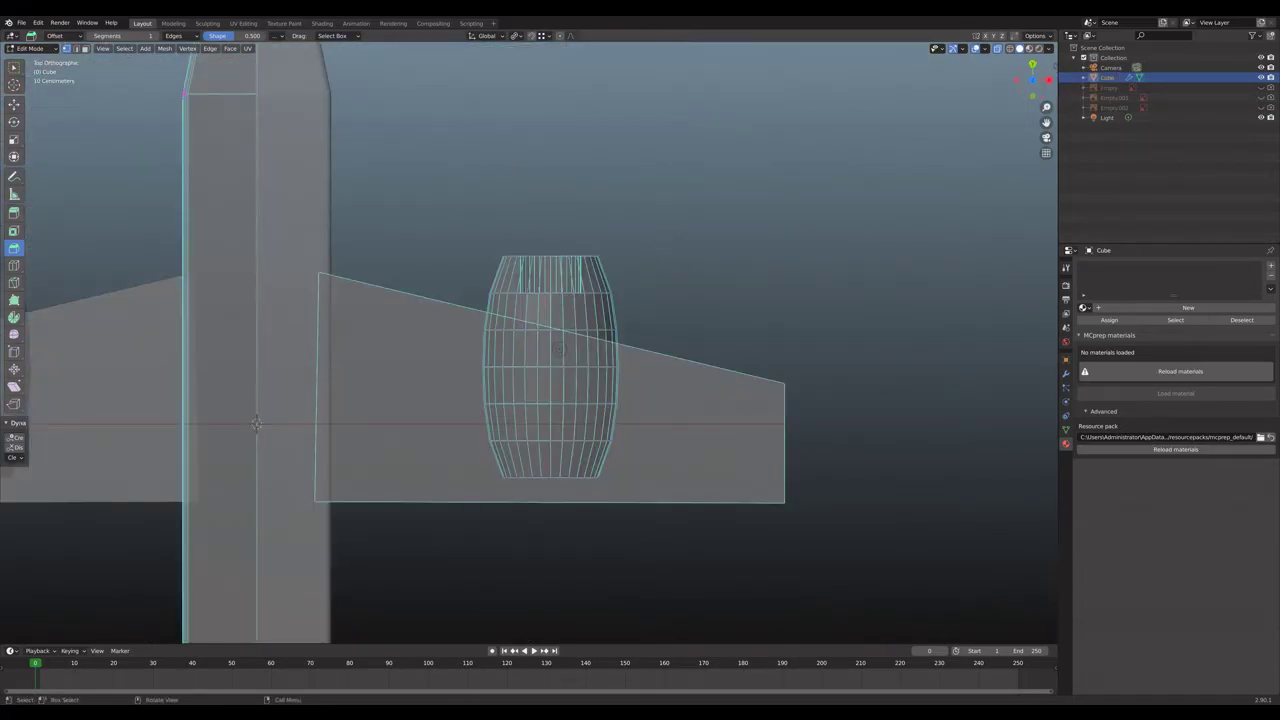
left_click_drag(370, 233, 296, 543, "shift")
left_click_drag(754, 350, 840, 574, "shift")
Bevel the selected wing's edges with a width of about 0.08 m and several segments, matching the back-view blueprint, and leave mesh editing.
middle_click_drag(840, 574, 700, 430)
middle_click_drag(421, 401, 453, 401)
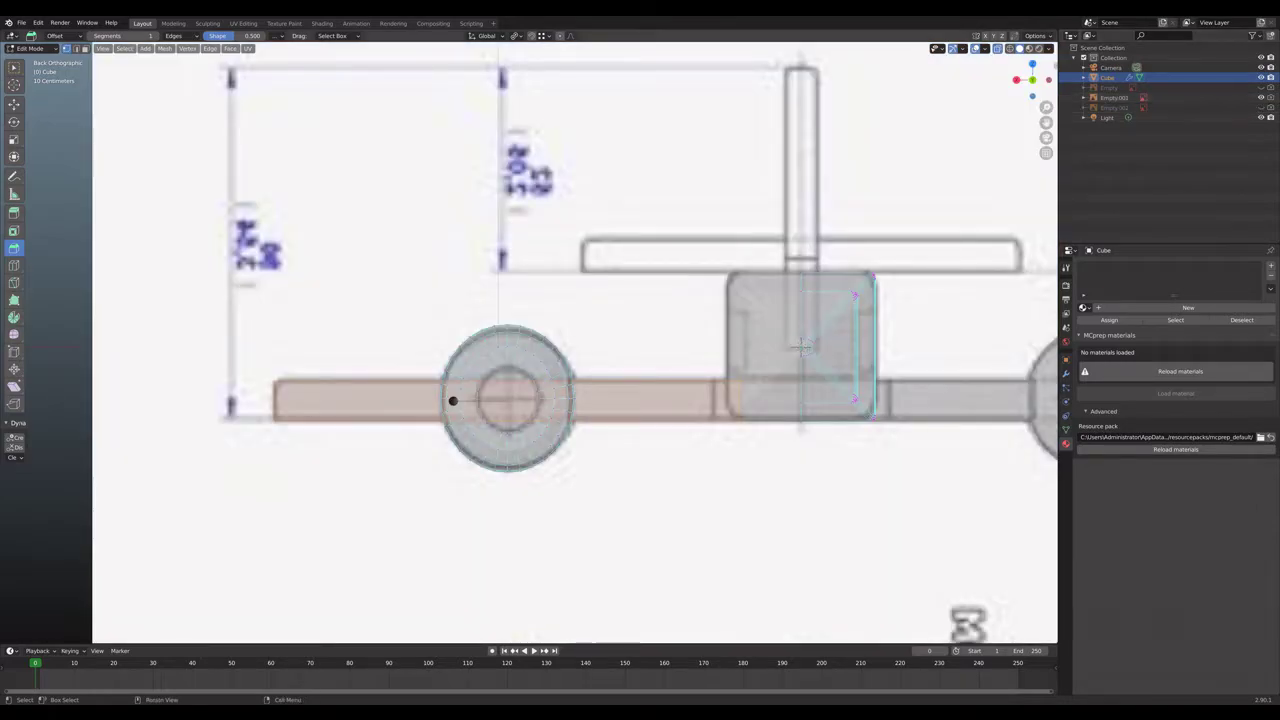
scroll(451, 400, "up", 2)
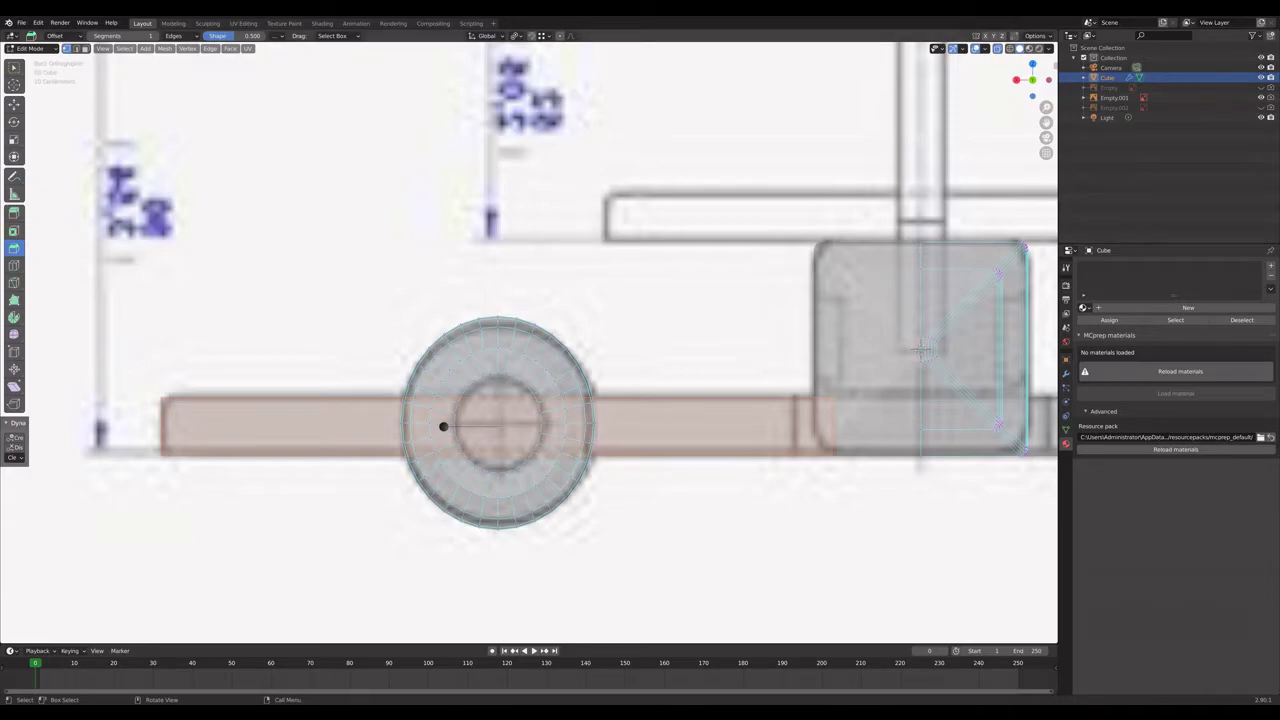
key("ctrl+b")
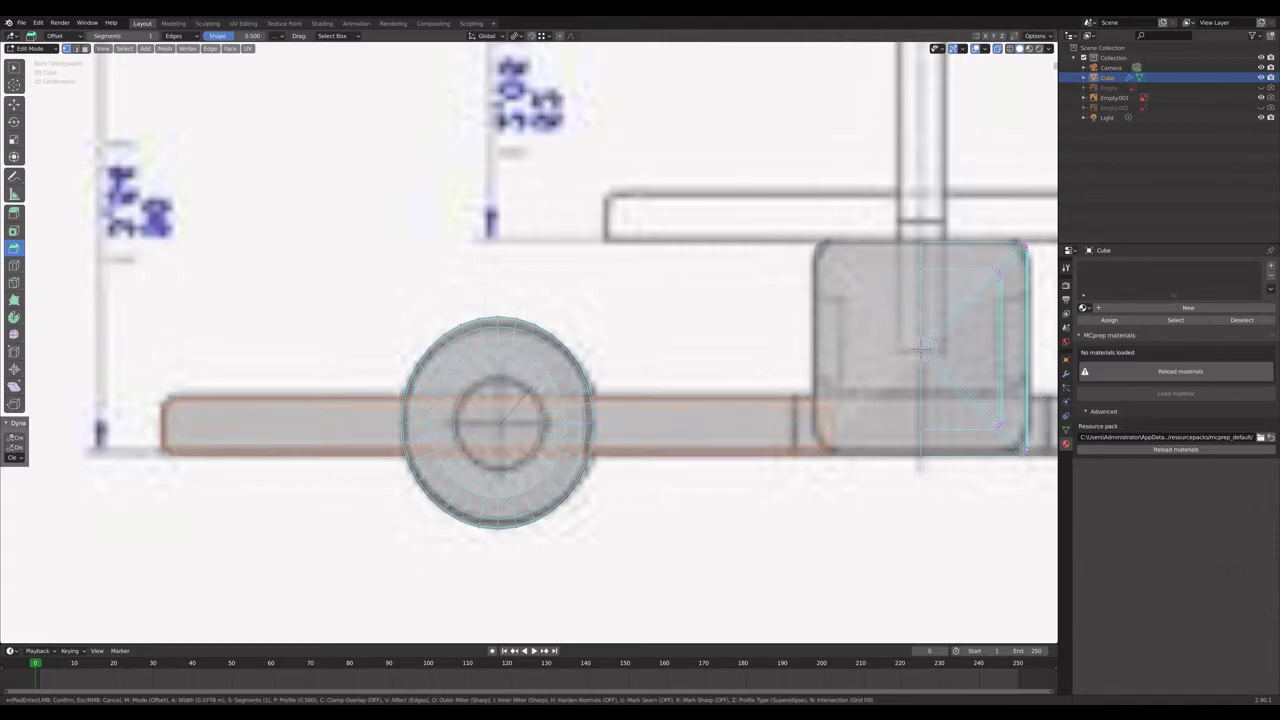
left_click(443, 427)
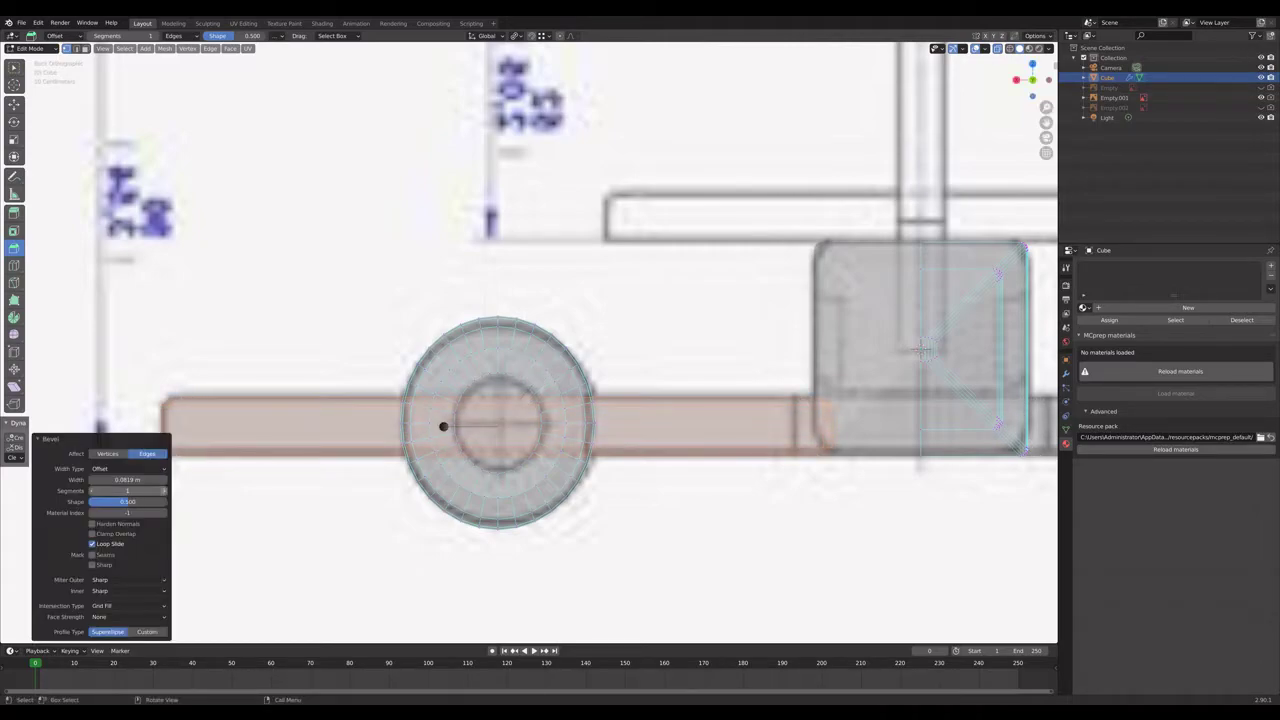
left_click(164, 491)
left_click(164, 491)
key("Tab")
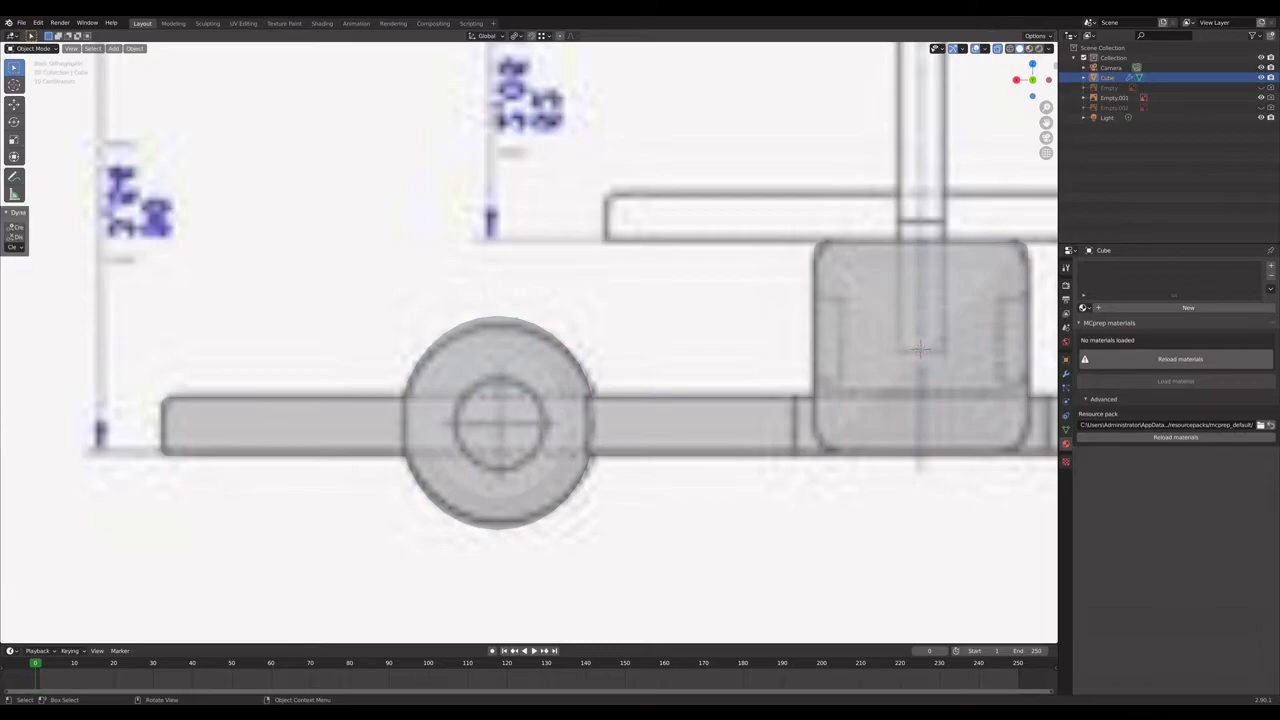
Examine the beveled wing in solid shading without X-ray, keeping the airplane as the selected object.
scroll(920, 350, "down", 3)
middle_click_drag(760, 348, 580, 345)
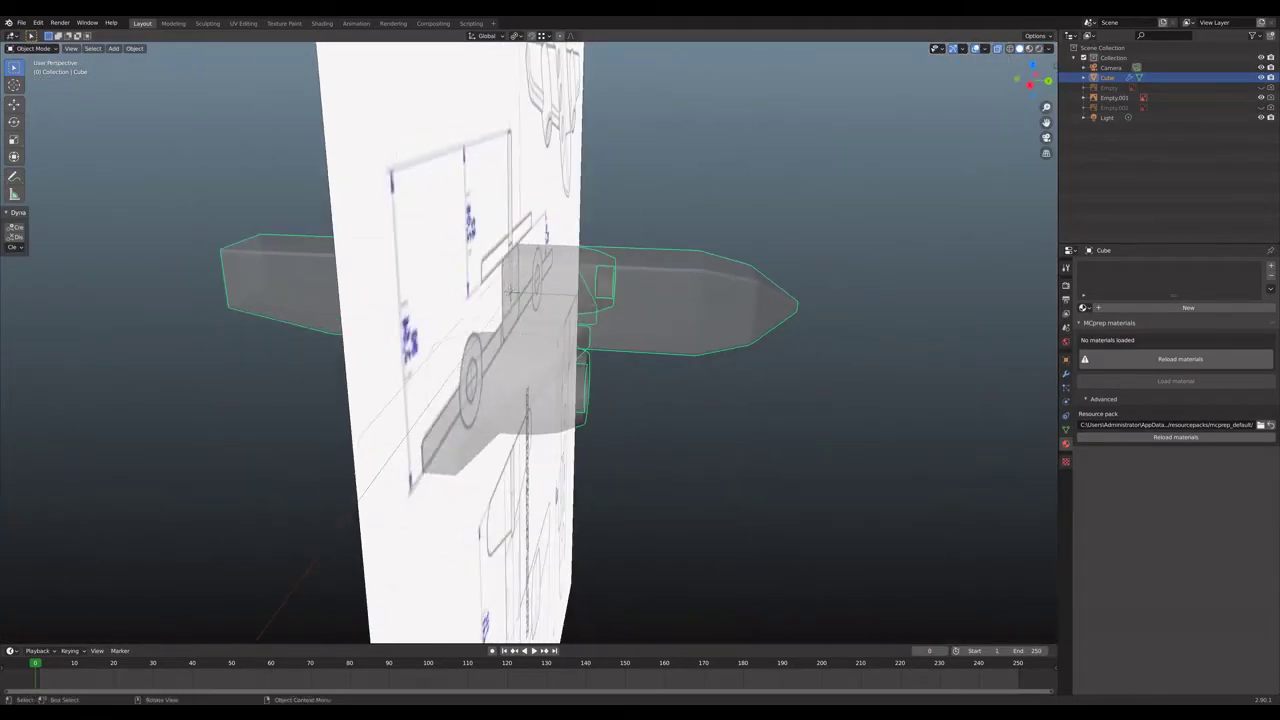
key("Tab")
key("Tab")
key("alt+z")
middle_click_drag(510, 290, 642, 353)
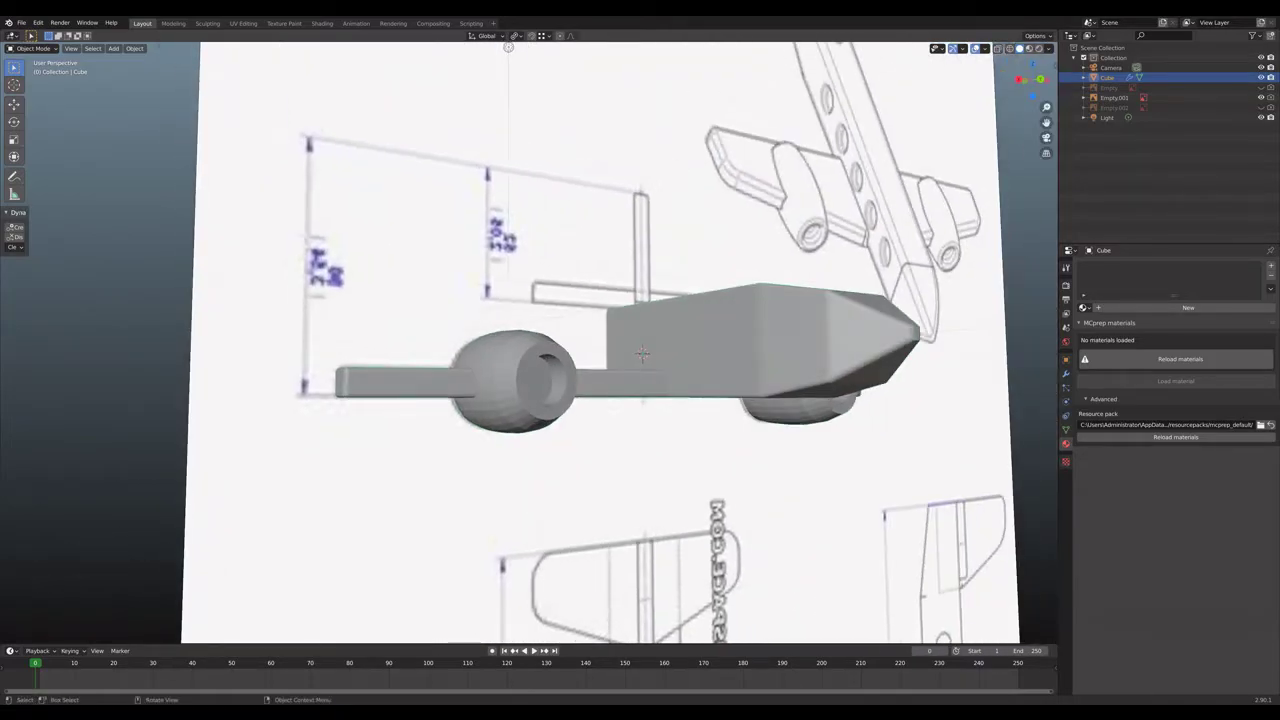
left_click(642, 353)
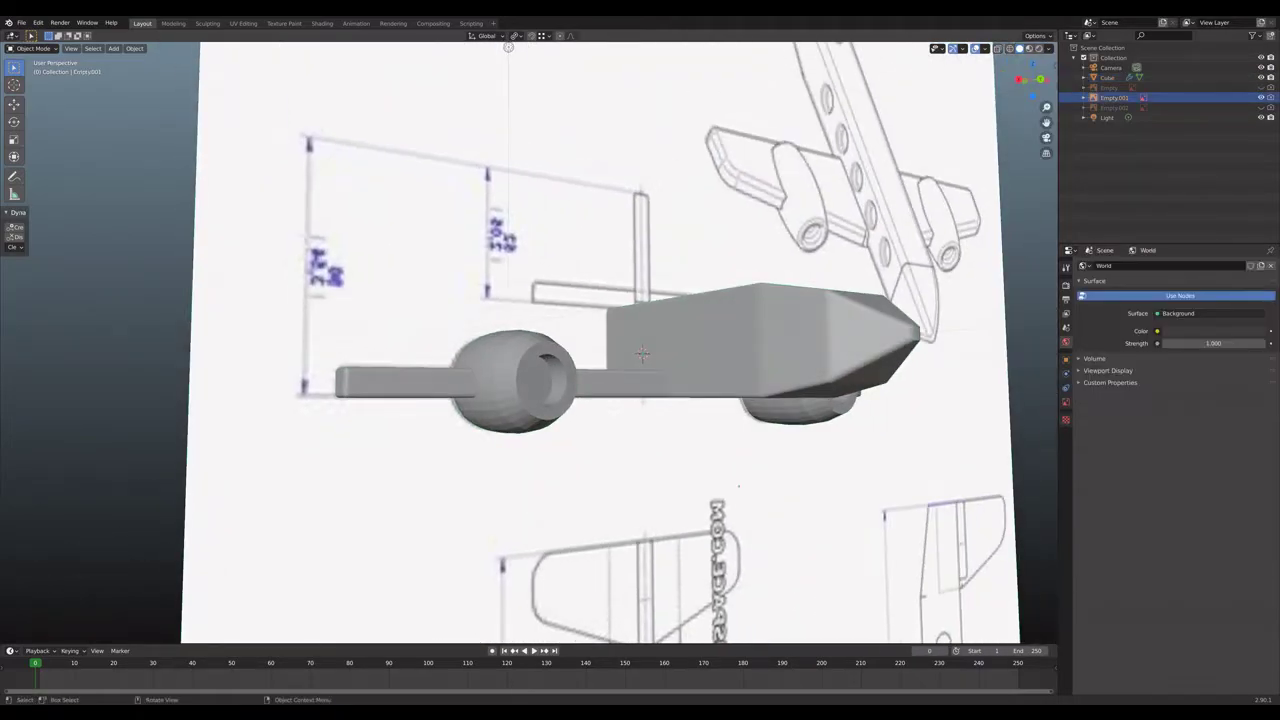
left_click(642, 353)
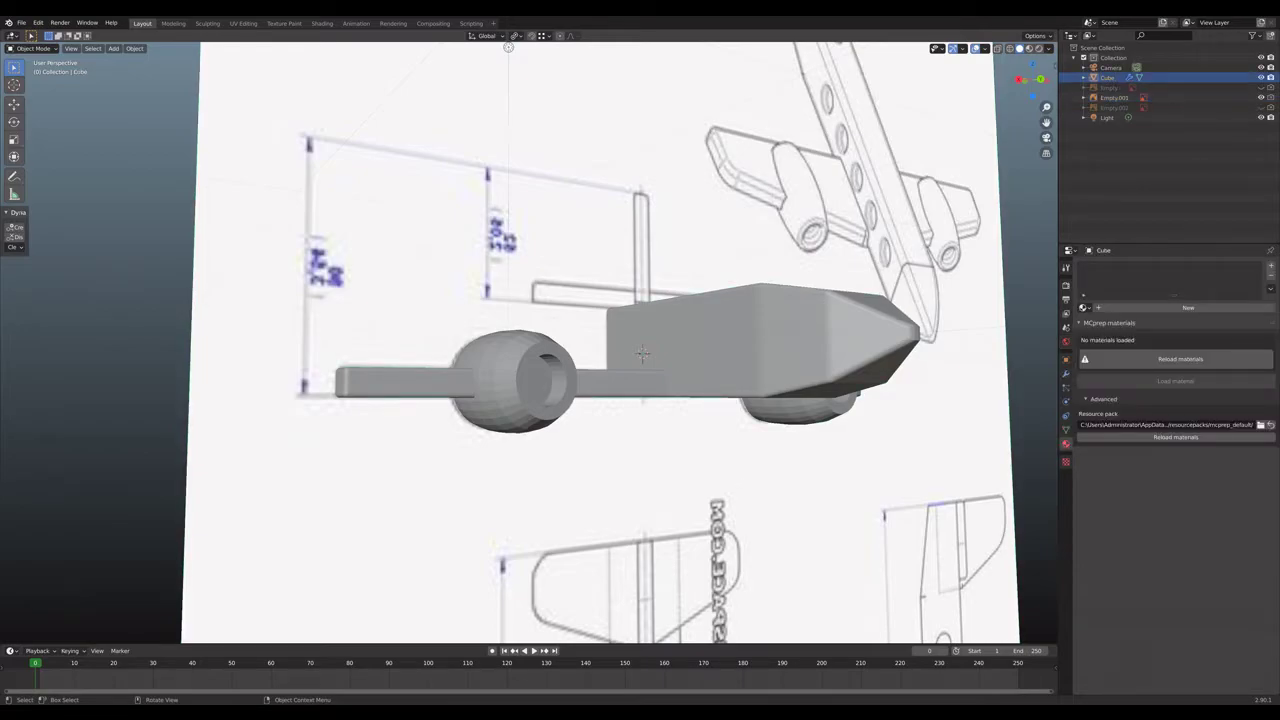
Reopen the airplane mesh for editing and show the engine's intake in the back view with X-ray on.
key("Tab")
scroll(642, 353, "up", 4)
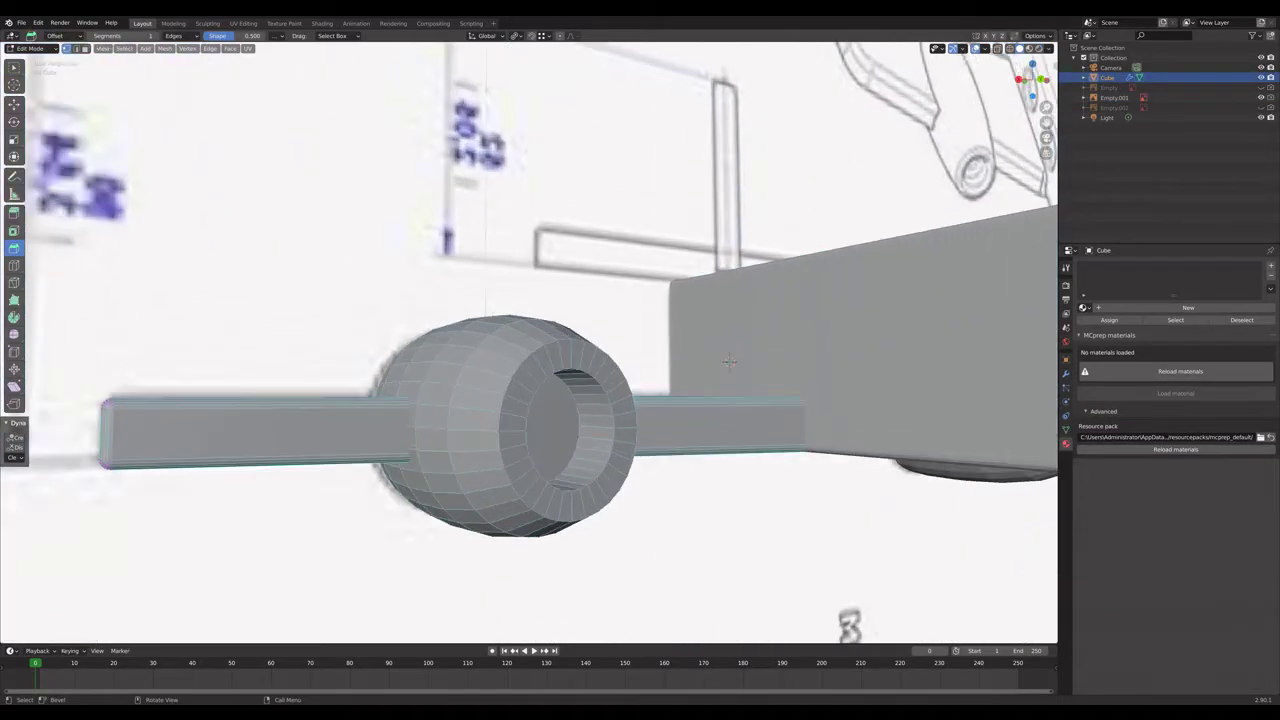
middle_click_drag(729, 361, 1018, 460)
scroll(877, 365, "up", 5)
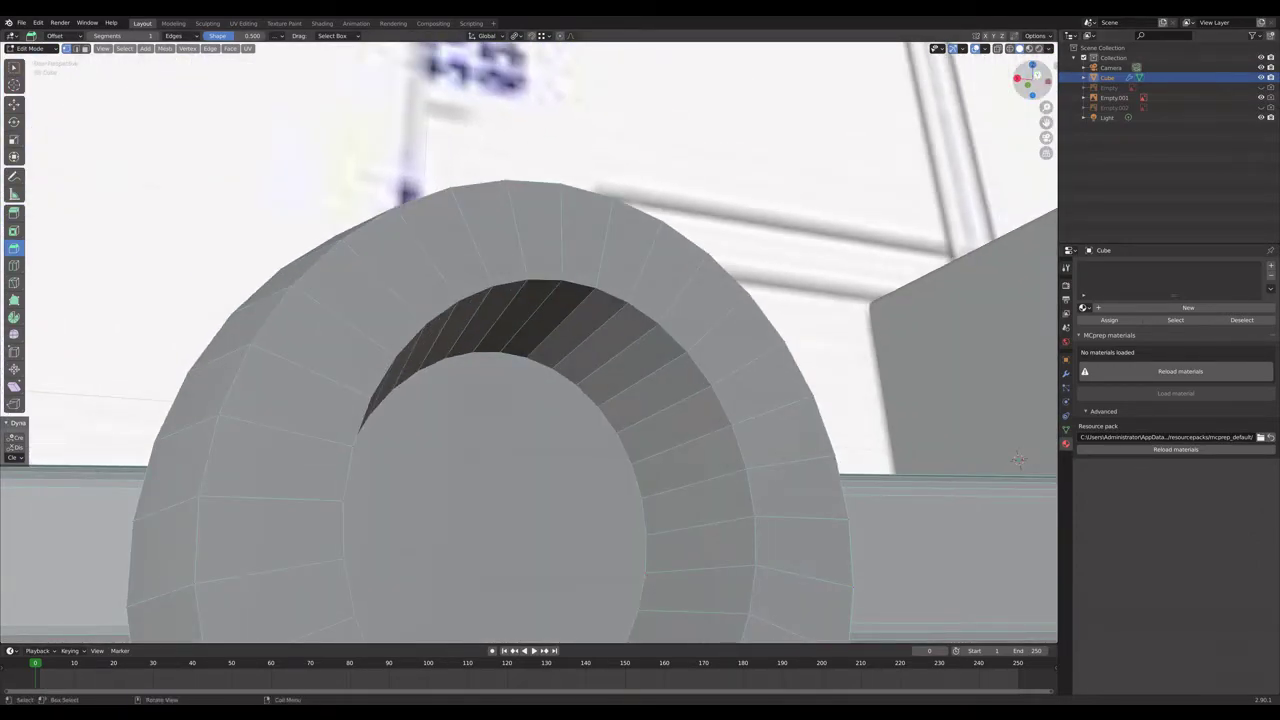
left_click(1033, 78)
scroll(528, 343, "down", 3)
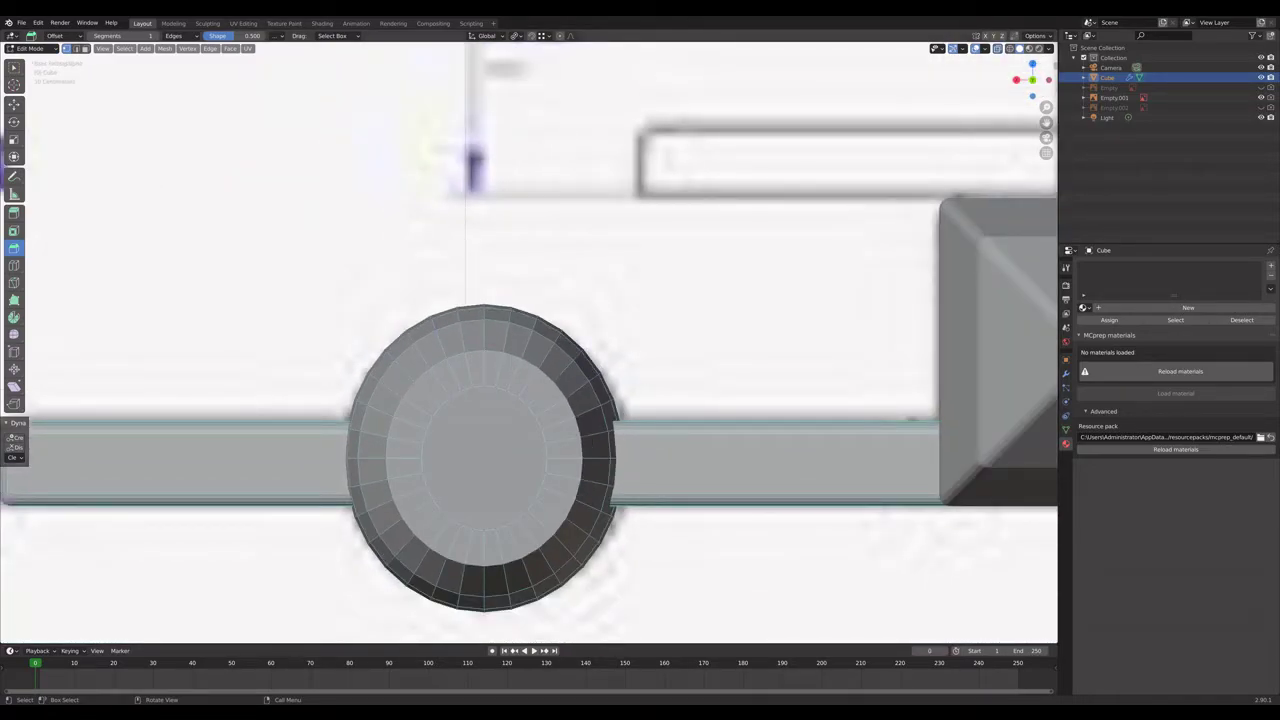
key("ctrl+KP_1")
scroll(528, 343, "up", 4)
scroll(528, 343, "down", 1)
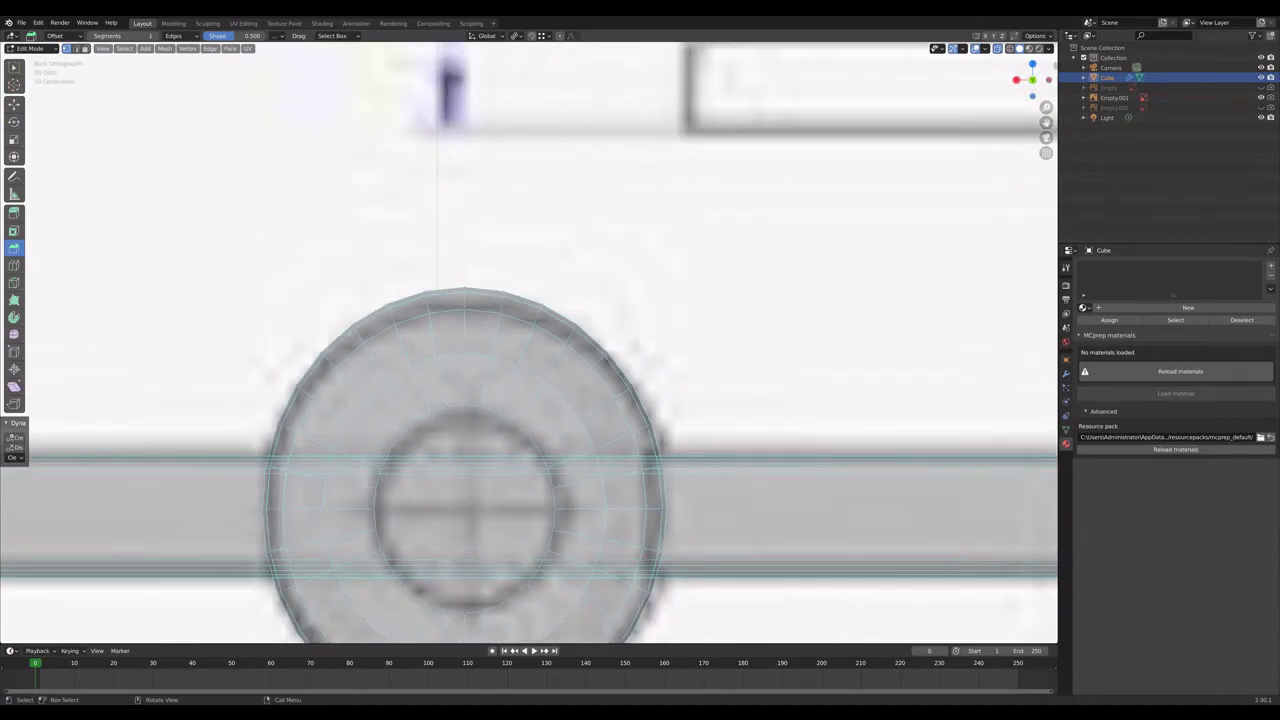
Select the inner wall and floor geometry of the engine's recessed intake with Box Select.
key("b")
left_click_drag(456, 508, 510, 509)
key("b")
left_click_drag(510, 509, 464, 509)
key("b")
key("b")
Bevel the edges of the selected engine intake recess with a width of about 0.047 m and one segment.
scroll(464, 509, "down", 2)
middle_click_drag(483, 457, 633, 474)
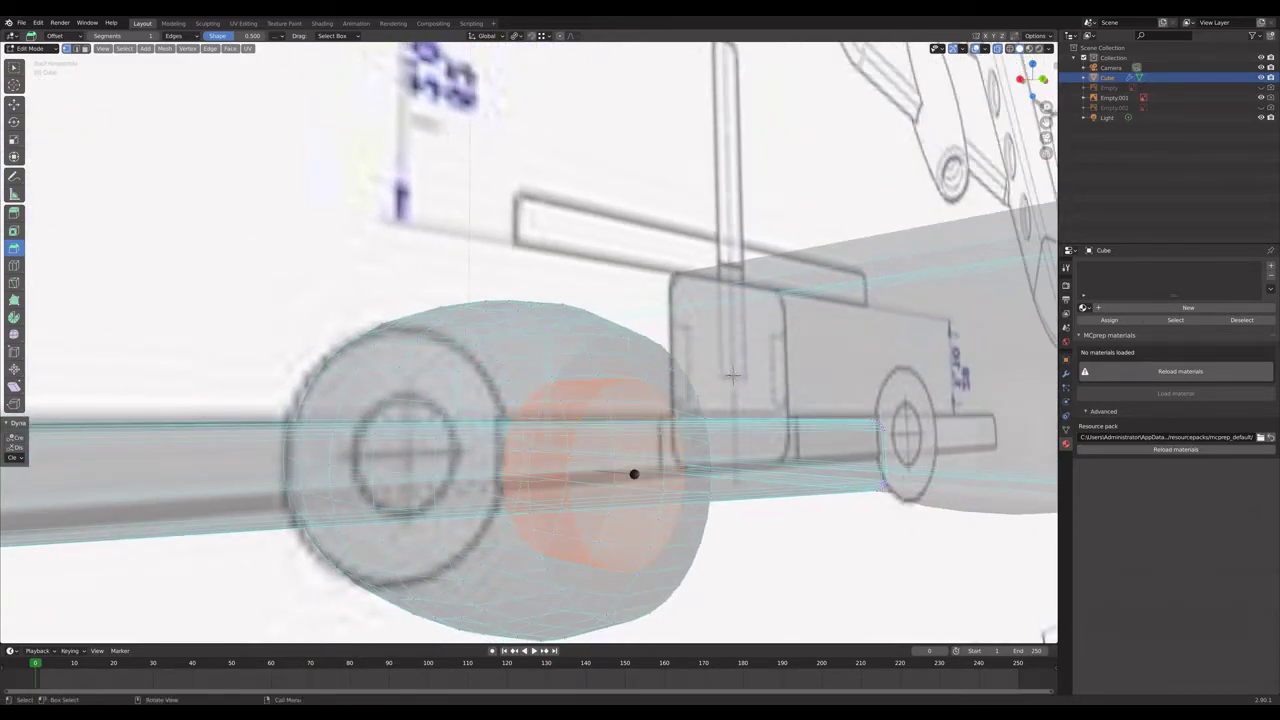
key("ctrl+b")
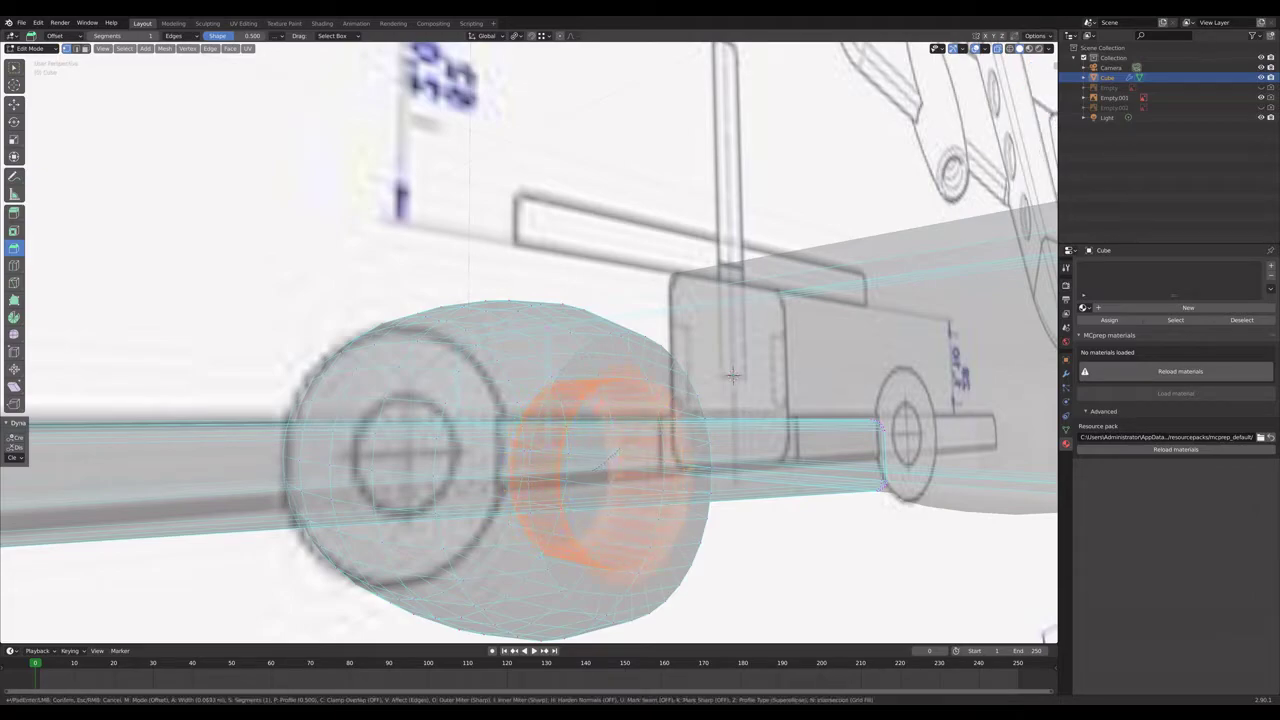
left_click(633, 474)
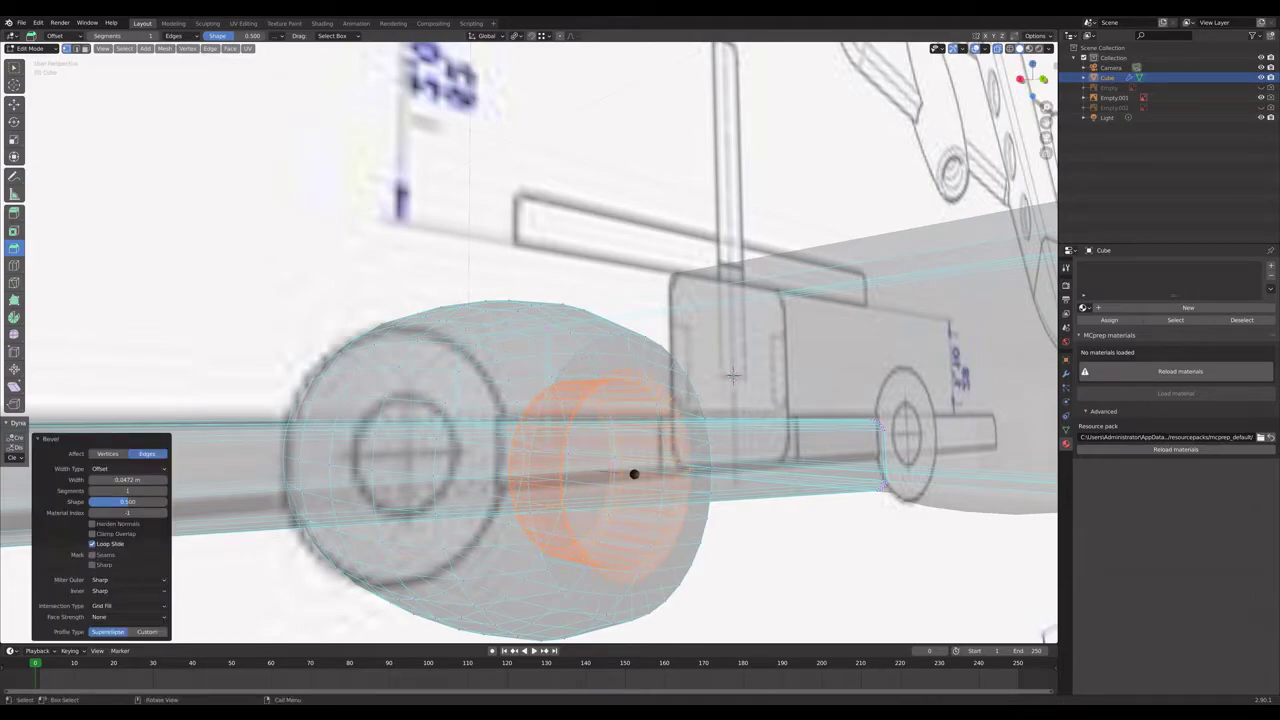
Undo the last bevel on the engine's intake recess and return to editing the airplane mesh.
left_click_drag(110, 491, 150, 491)
key("ctrl+z")
key("Tab")
middle_click_drag(560, 400, 820, 402)
key("Tab")
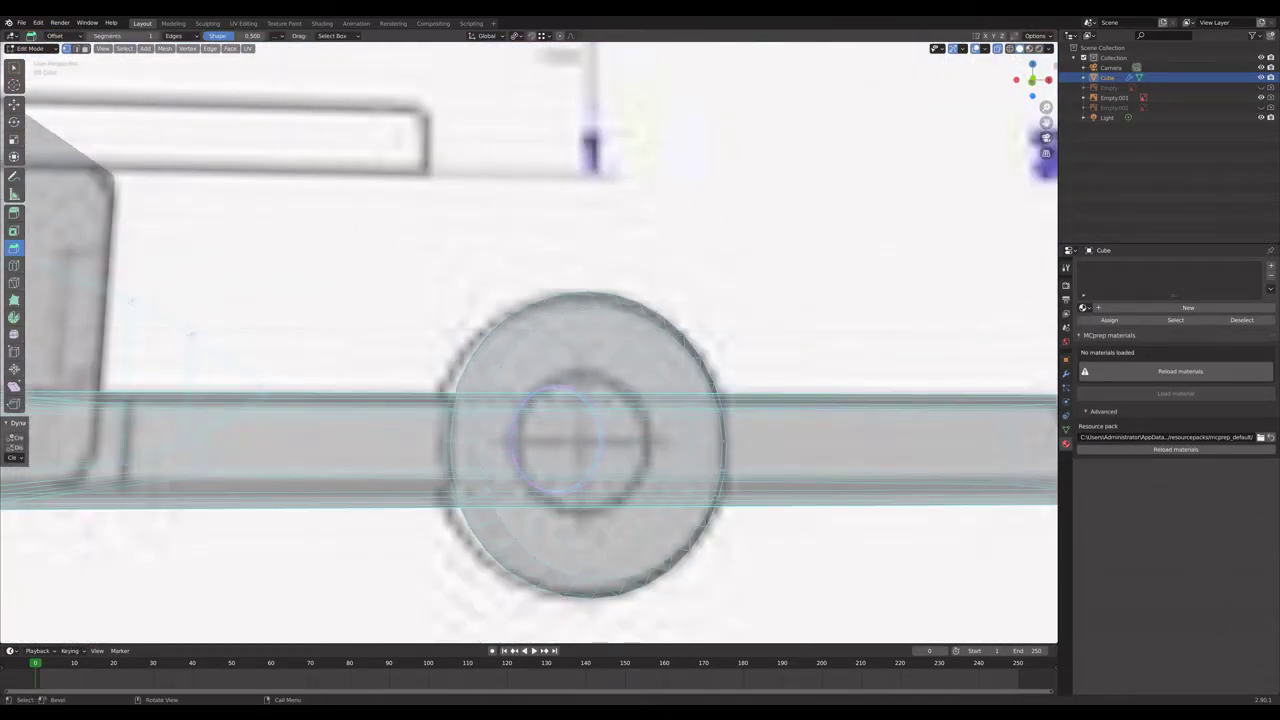
Select the upper part of the engine's outer rim with Box Select in the front view.
left_click(1032, 80)
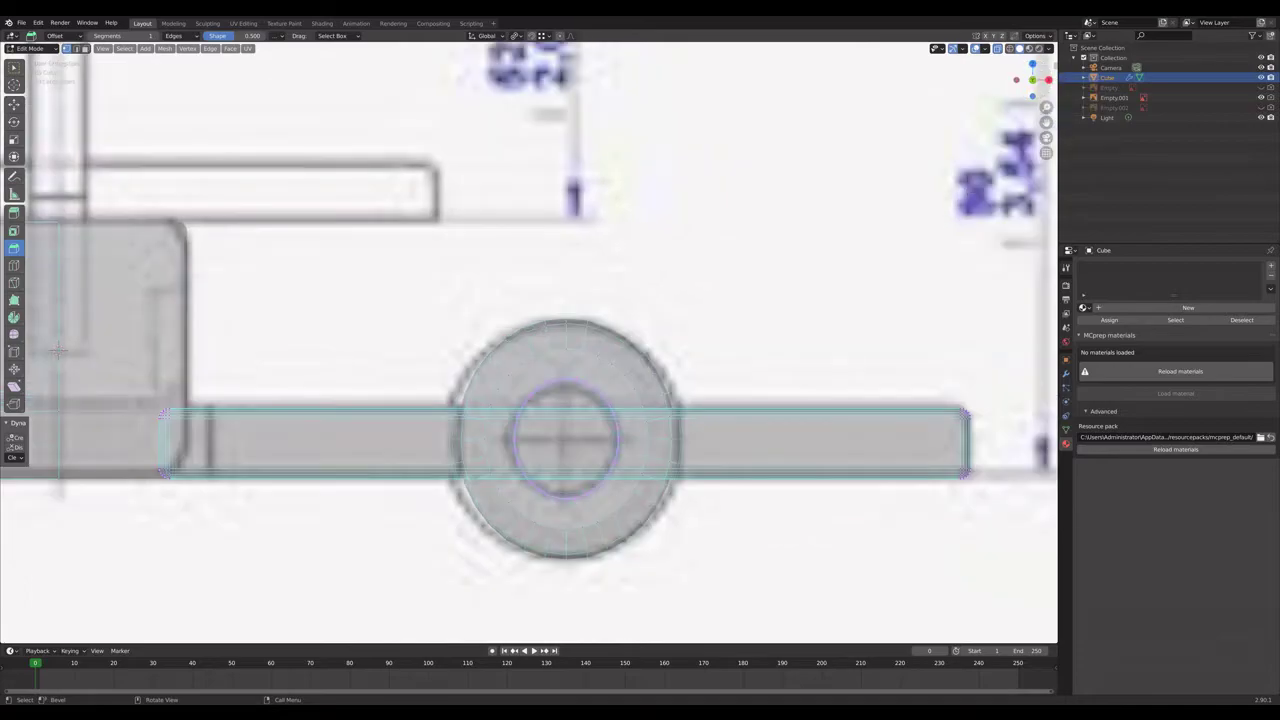
scroll(529, 343, "up", 1)
key("b")
left_click_drag(505, 290, 655, 400)
middle_click_drag(600, 345, 675, 345)
mouse_move(501, 302)
middle_mouse_down()
mouse_move(511, 294)
mouse_move(480, 300)
mouse_move(515, 296)
middle_mouse_up()
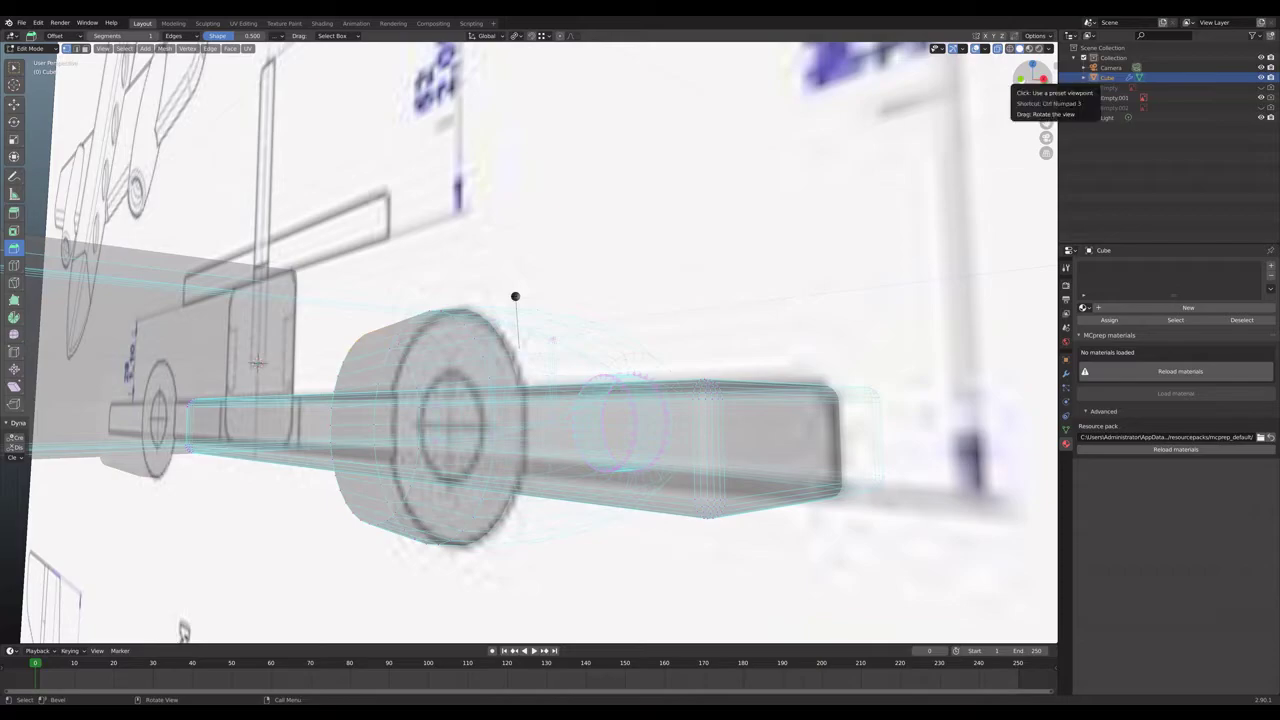
left_click(1021, 79)
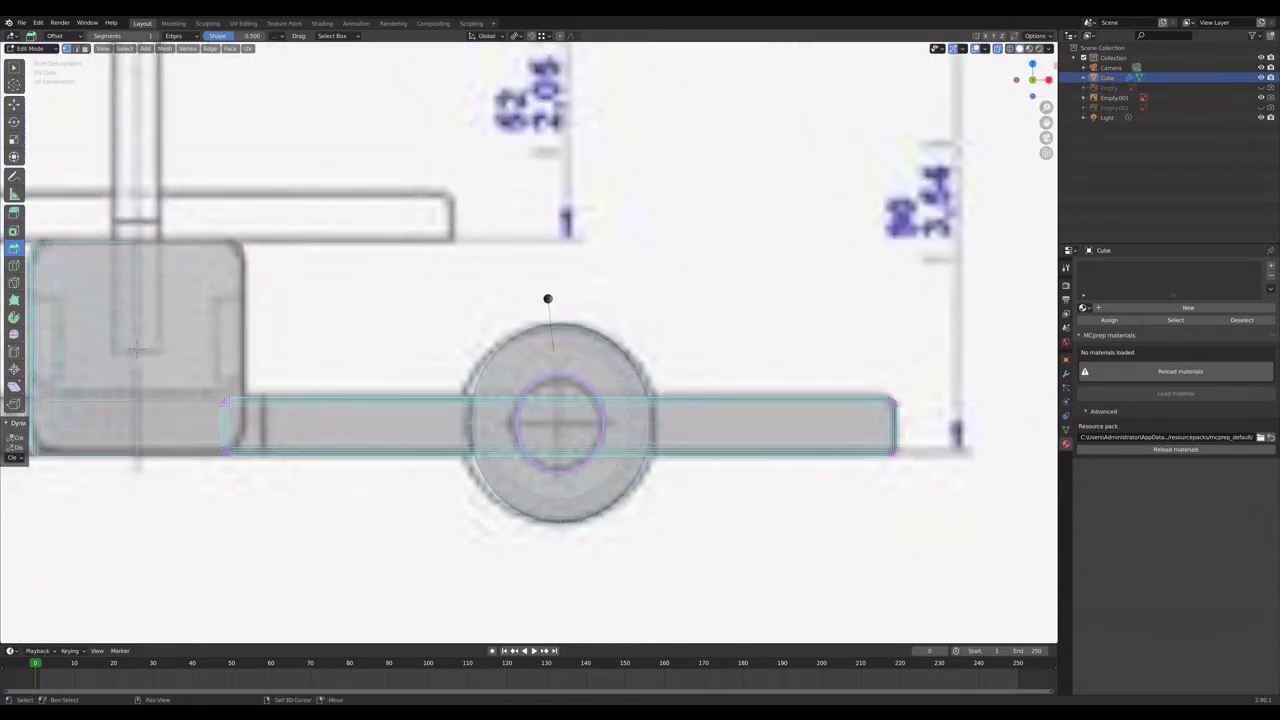
Extend the selection around the rest of the engine's outer rim at the intake end.
scroll(529, 342, "up", 4)
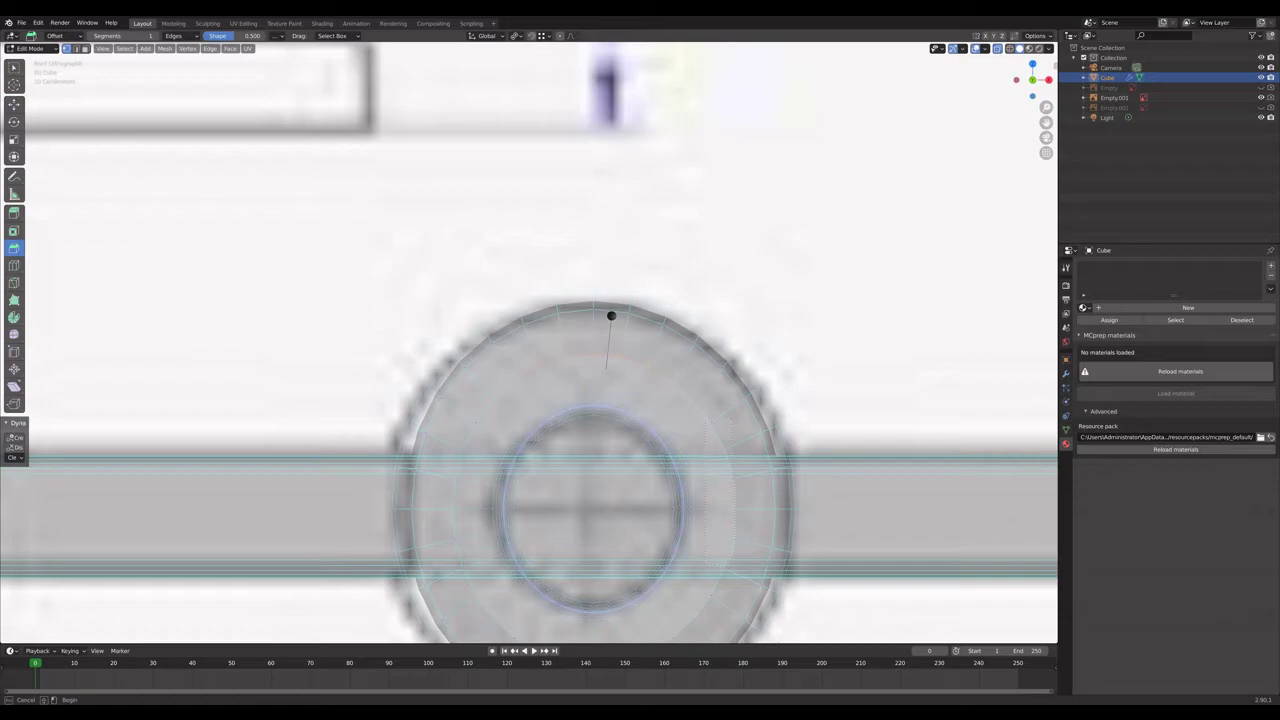
scroll(680, 375, "down", 1)
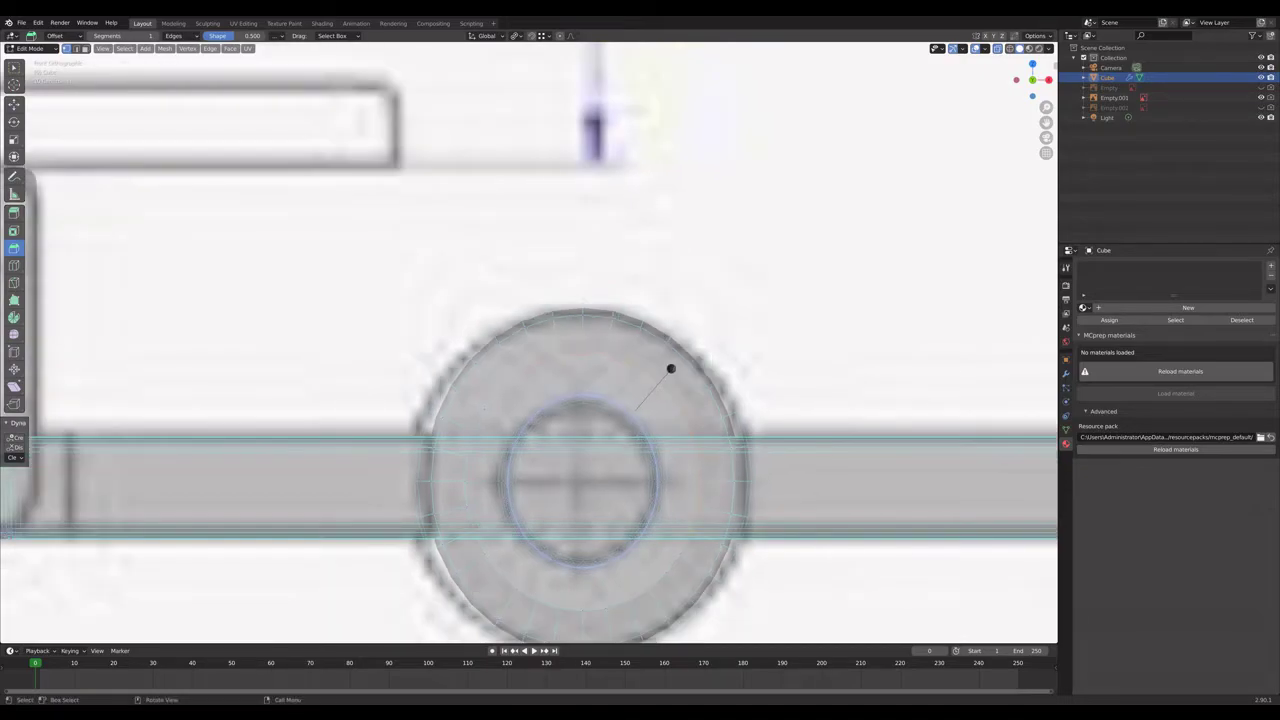
left_click_drag(510, 580, 512, 582, "shift")
left_click_drag(665, 612, 664, 612, "shift")
left_click_drag(460, 538, 462, 540, "shift")
left_click_drag(670, 463, 672, 468, "shift")
left_click_drag(495, 416, 474, 490, "shift")
key("b")
key("Escape")
middle_click_drag(600, 380, 623, 355)
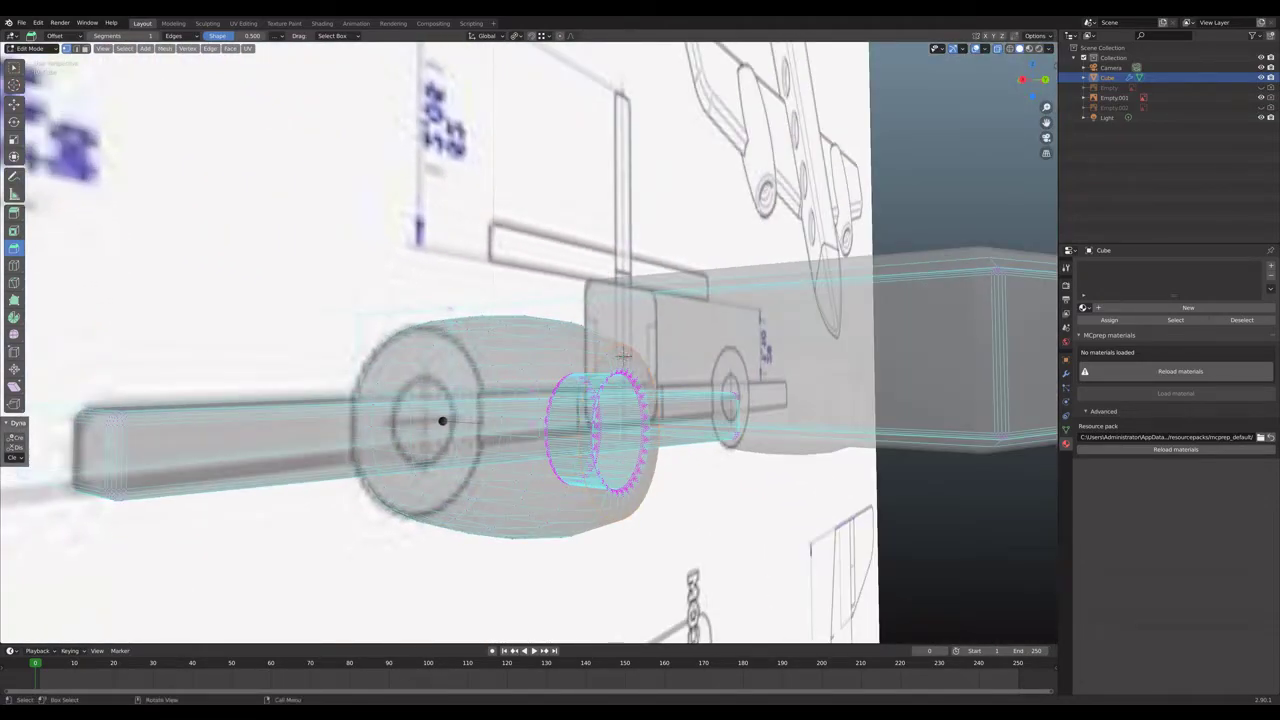
Bevel the selected outer rim of the engine with a width of about 0.088 m and multiple segments.
key("ctrl+b")
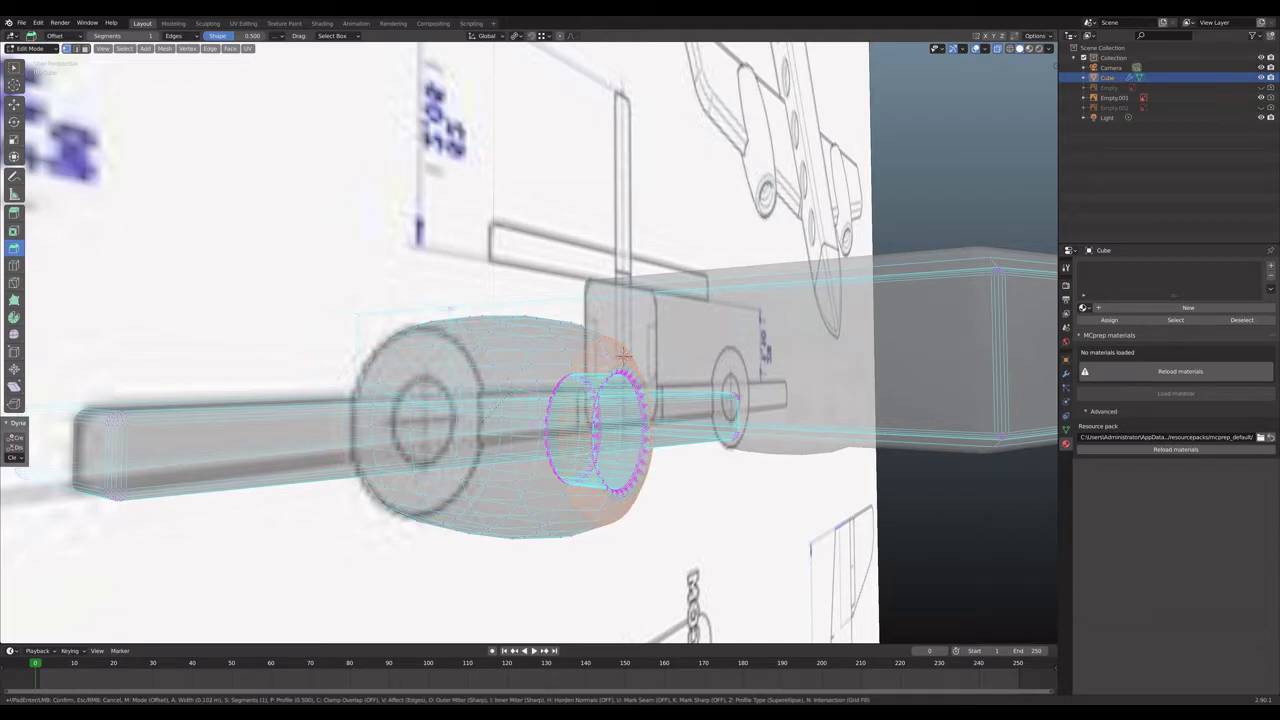
left_click(442, 420)
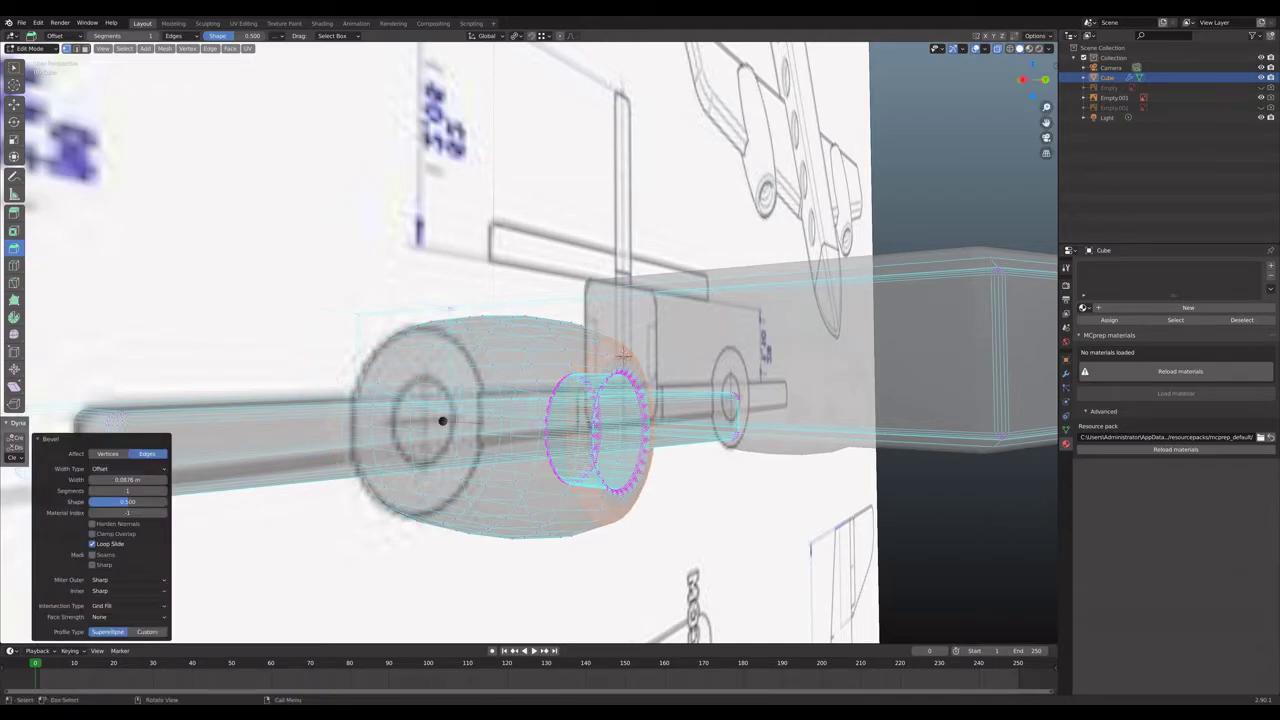
left_click_drag(128, 490, 165, 490)
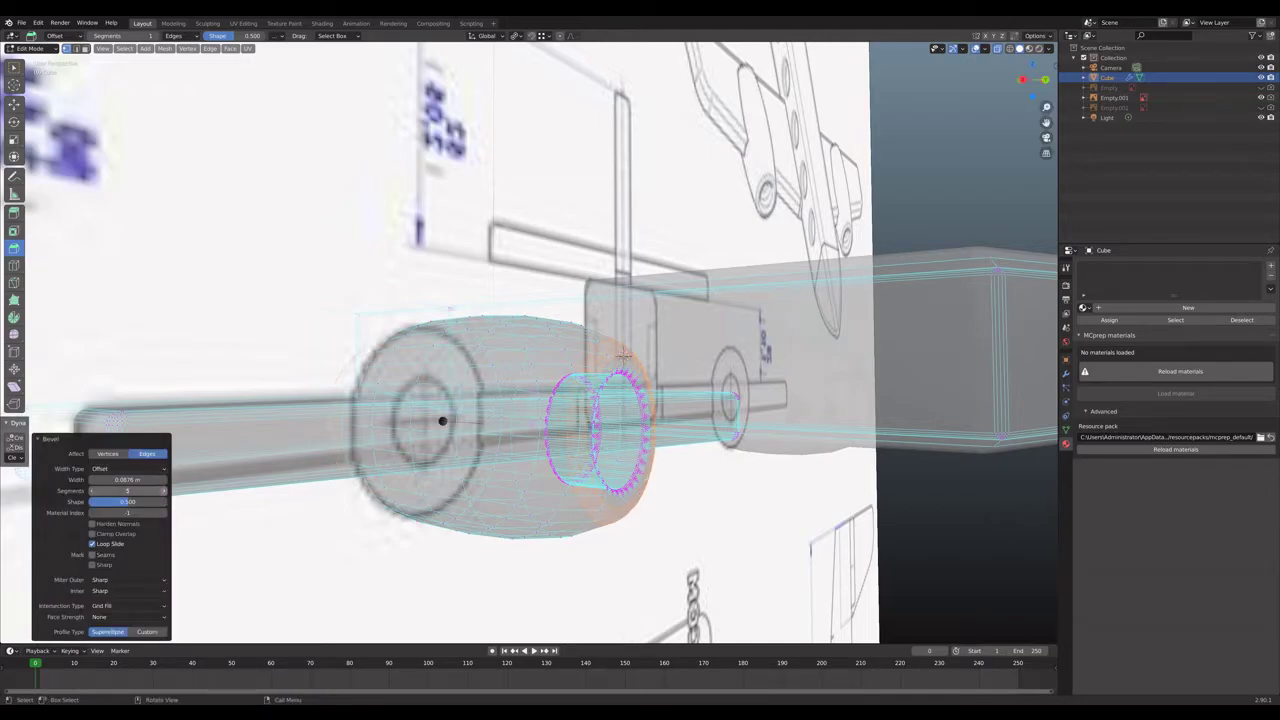
Examine the airplane's rounded engines in object mode from several angles with X-ray off, keeping the airplane selected.
key("Tab")
mouse_move(622, 355)
middle_mouse_down()
mouse_move(584, 348)
mouse_move(671, 390)
mouse_move(610, 345)
mouse_move(700, 348)
mouse_move(640, 346)
middle_mouse_up()
key("alt+a")
scroll(603, 340, "down", 3)
left_click(607, 342)
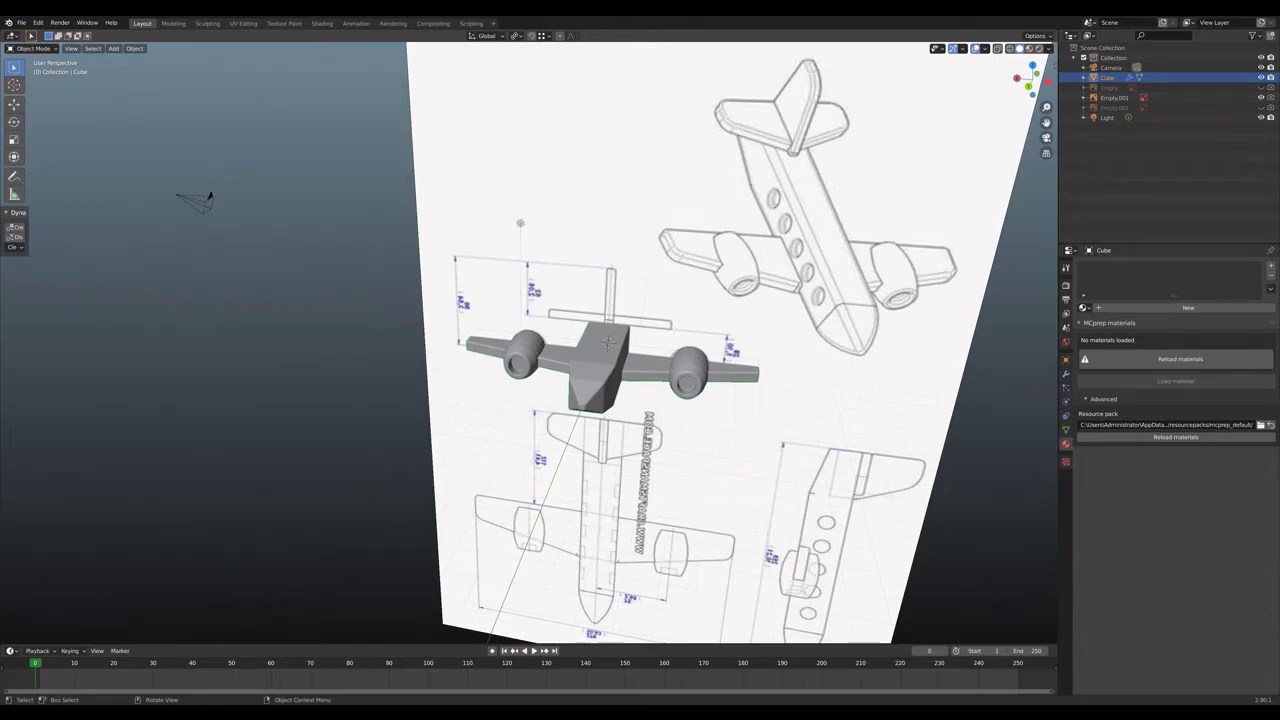
scroll(530, 343, "up", 3)
scroll(530, 343, "down", 3)
mouse_move(530, 343)
middle_mouse_down()
mouse_move(650, 338)
mouse_move(515, 342)
middle_mouse_up()
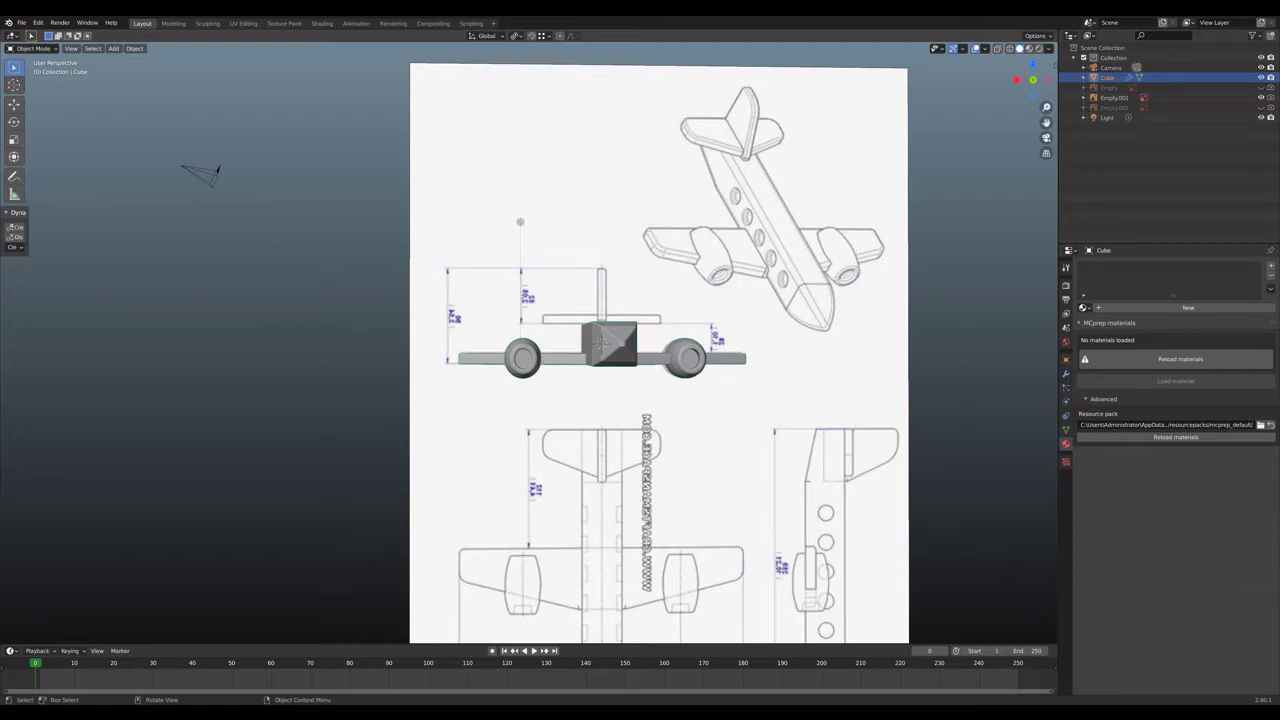
mouse_move(515, 342)
middle_mouse_down()
mouse_move(470, 330)
mouse_move(525, 336)
middle_mouse_up()
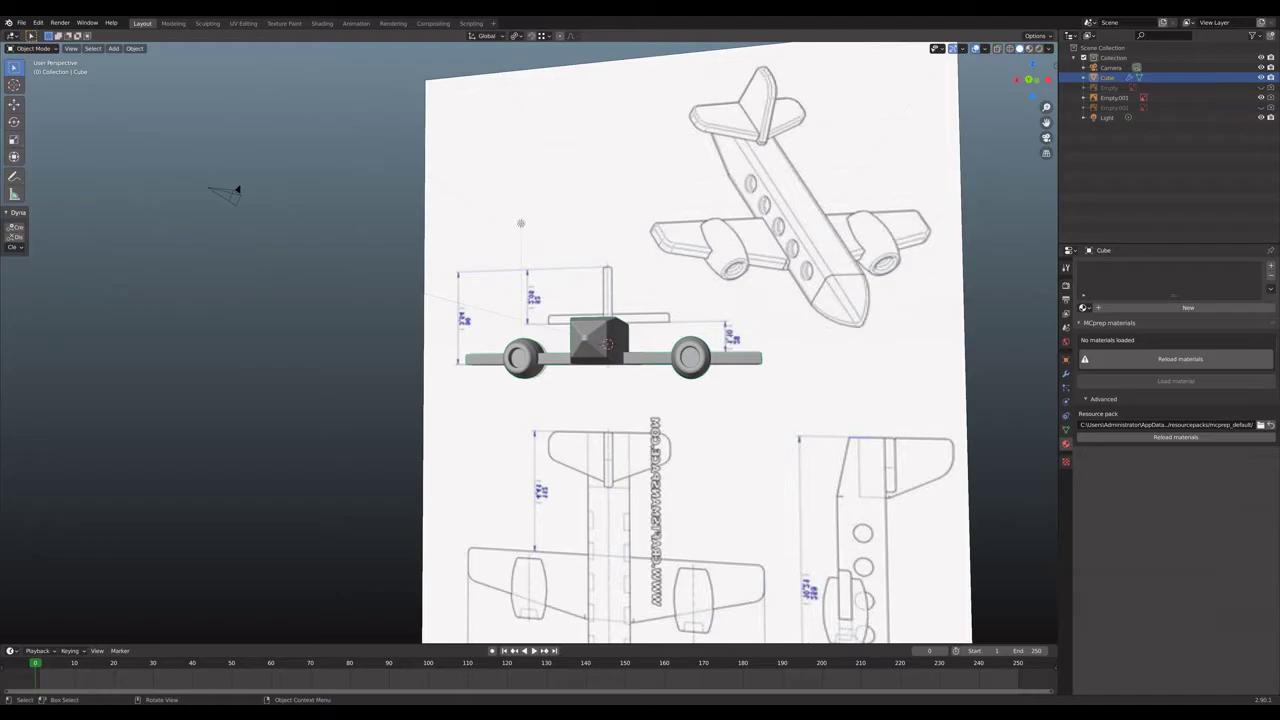
Reopen the airplane mesh for editing in the back view, framing the fuselage and the tail outline.
key("Tab")
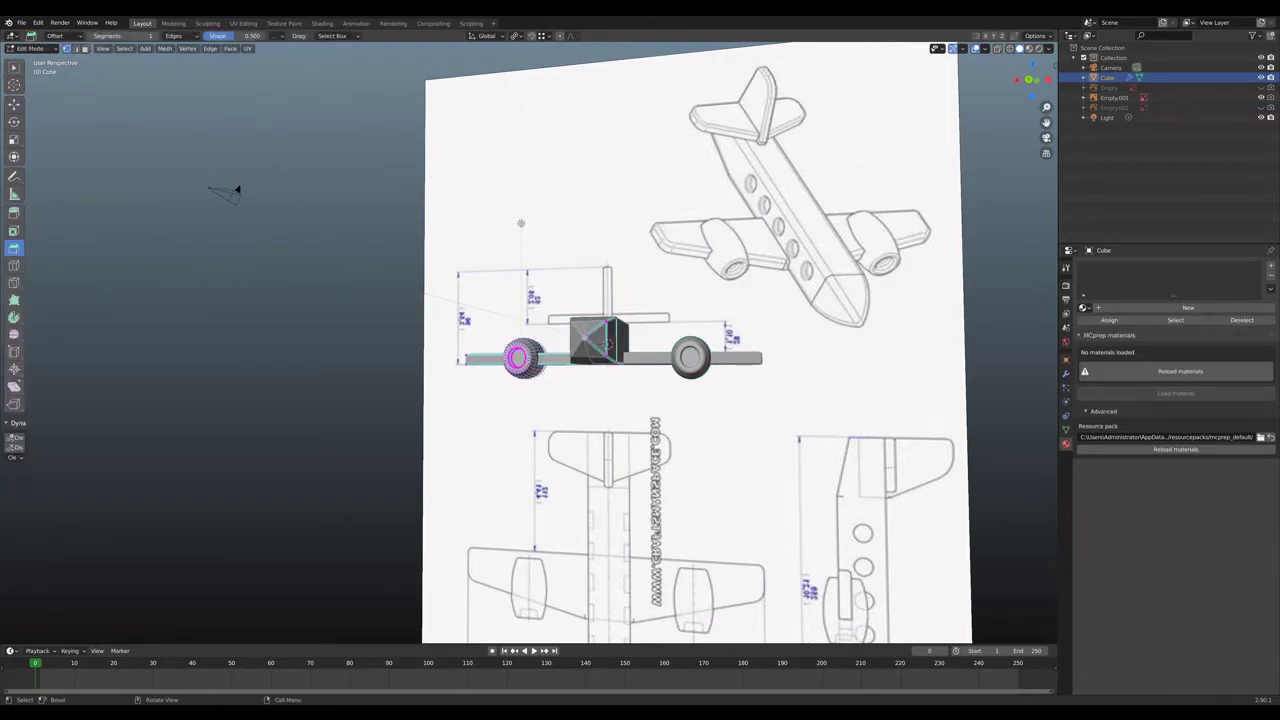
middle_click_drag(600, 360, 380, 365)
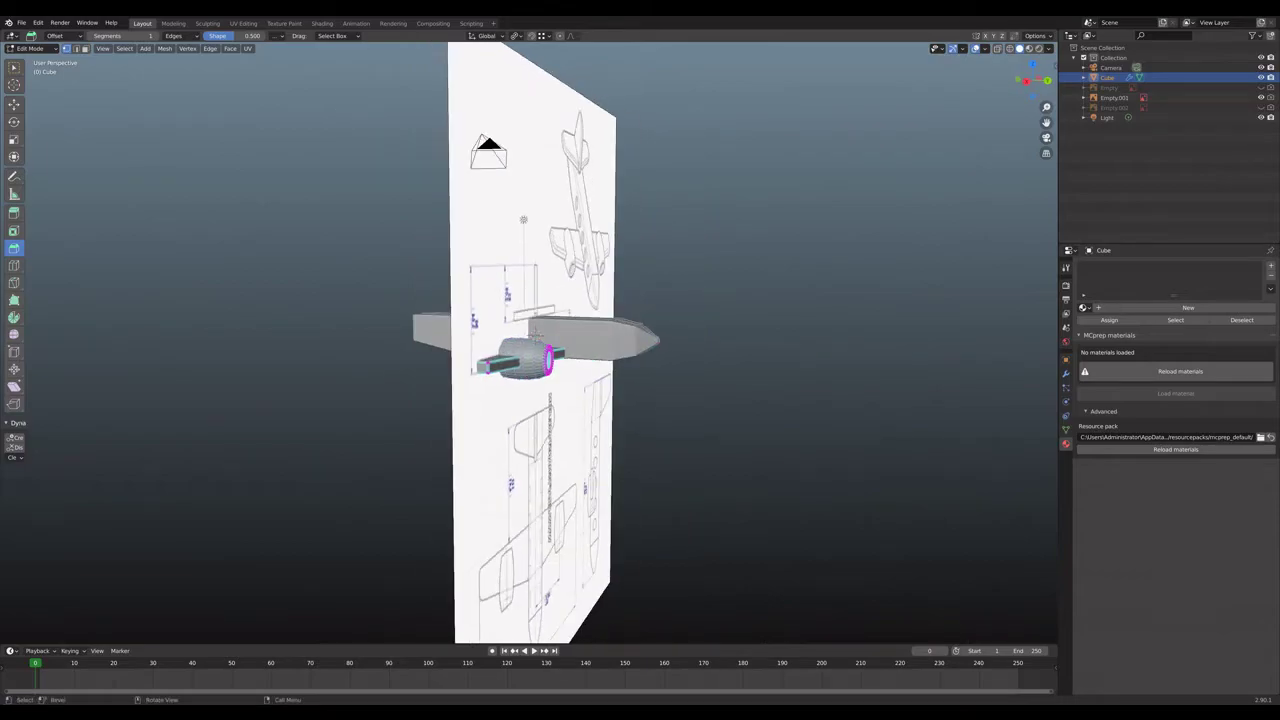
left_click(1047, 81)
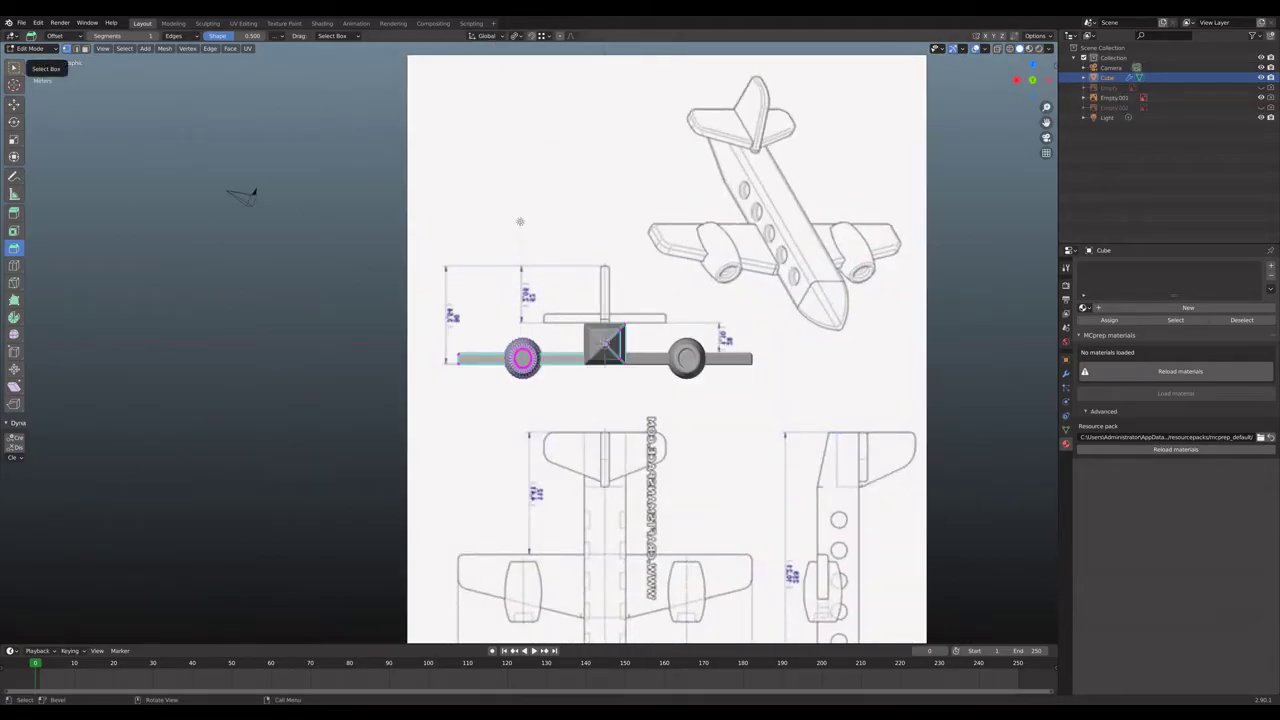
scroll(529, 343, "up", 5)
scroll(529, 343, "up", 1)
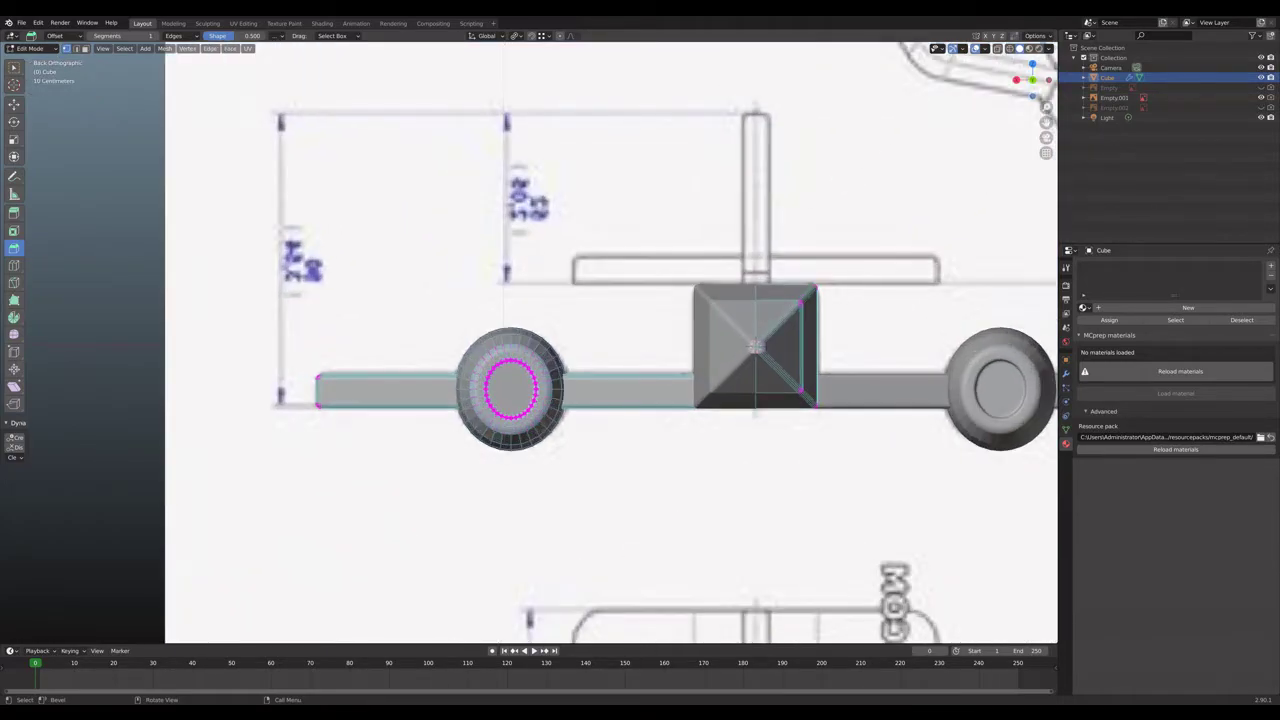
scroll(529, 343, "down", 5)
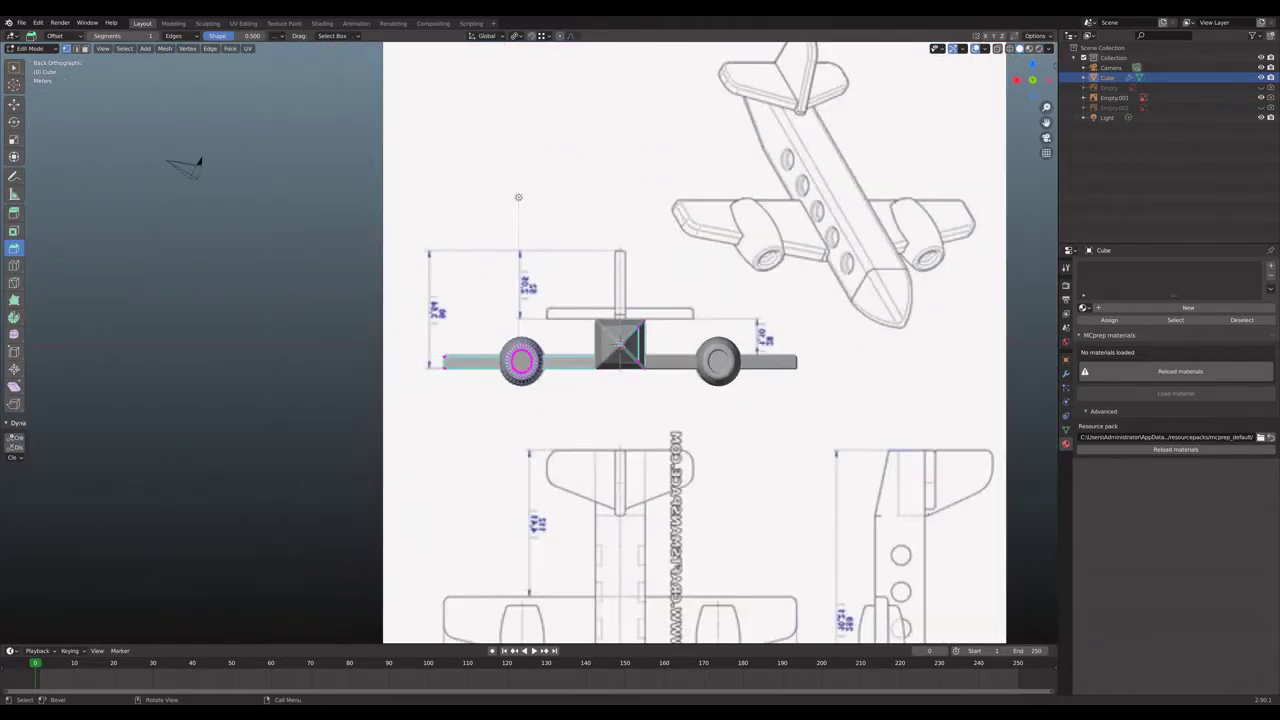
scroll(529, 341, "up", 2)
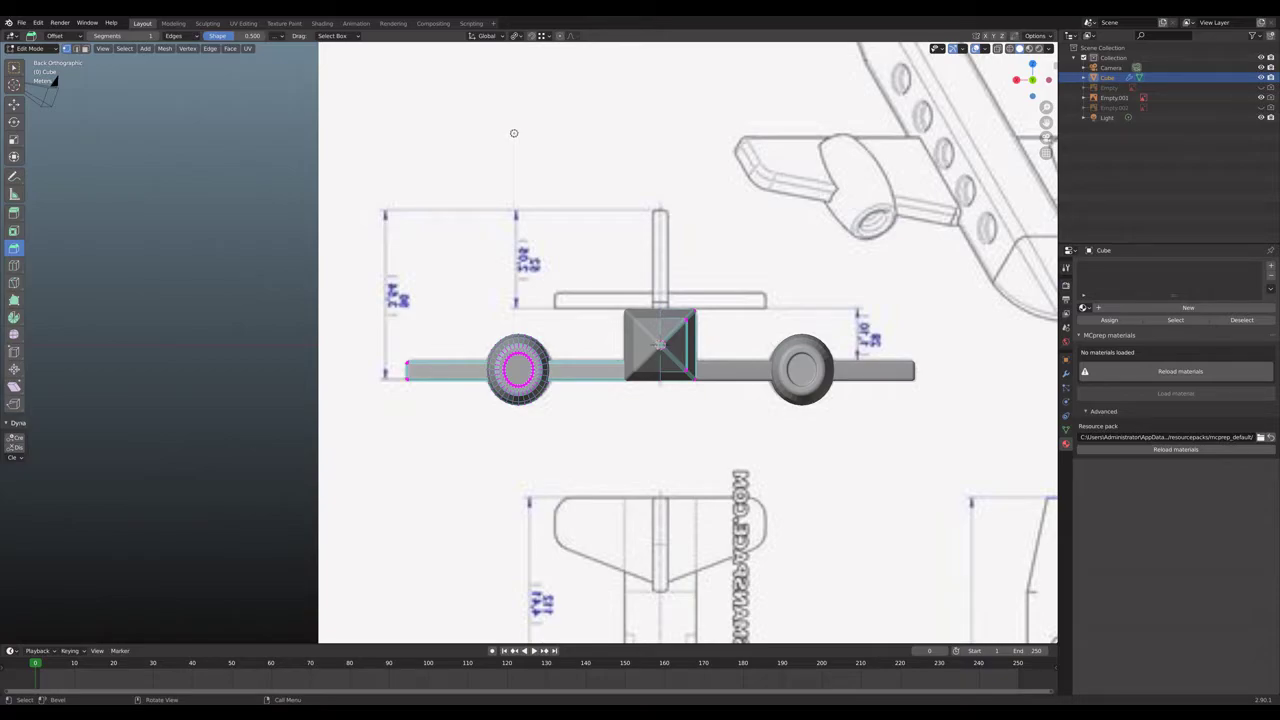
scroll(524, 342, "up", 3)
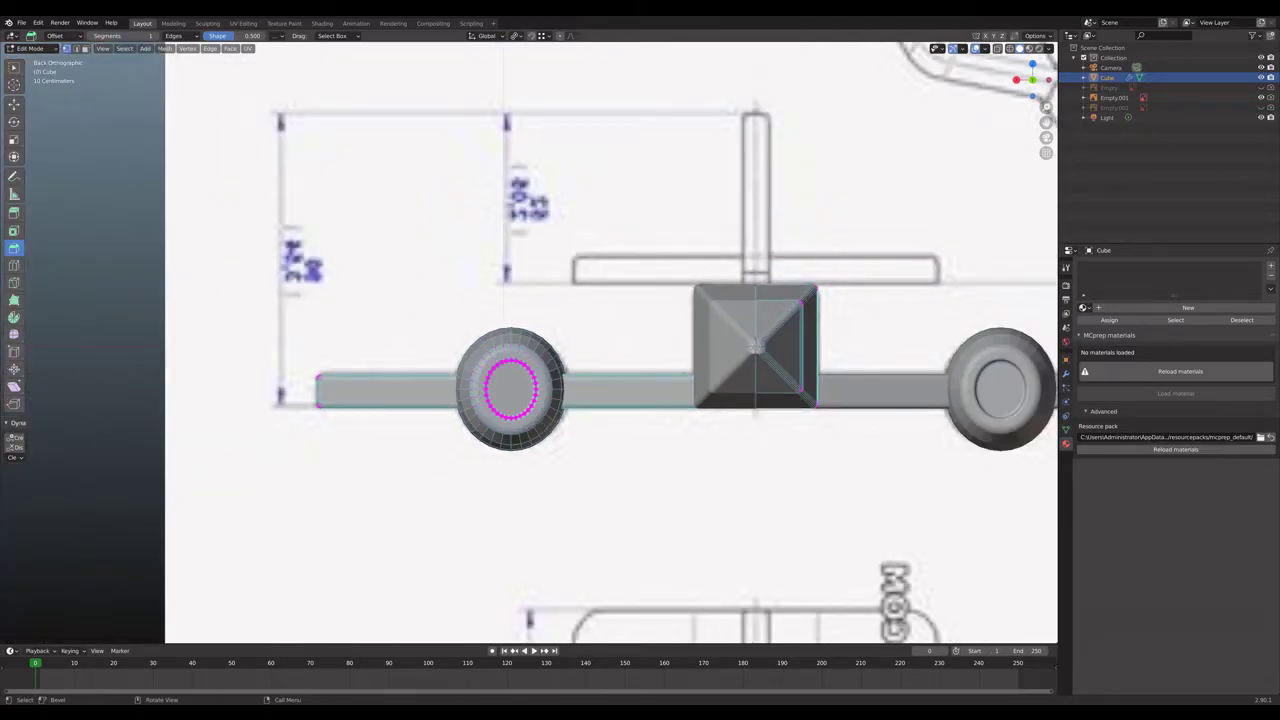
Add a cube to the mesh and raise it about 2.83 m along Z above the fuselage.
key("shift+a")
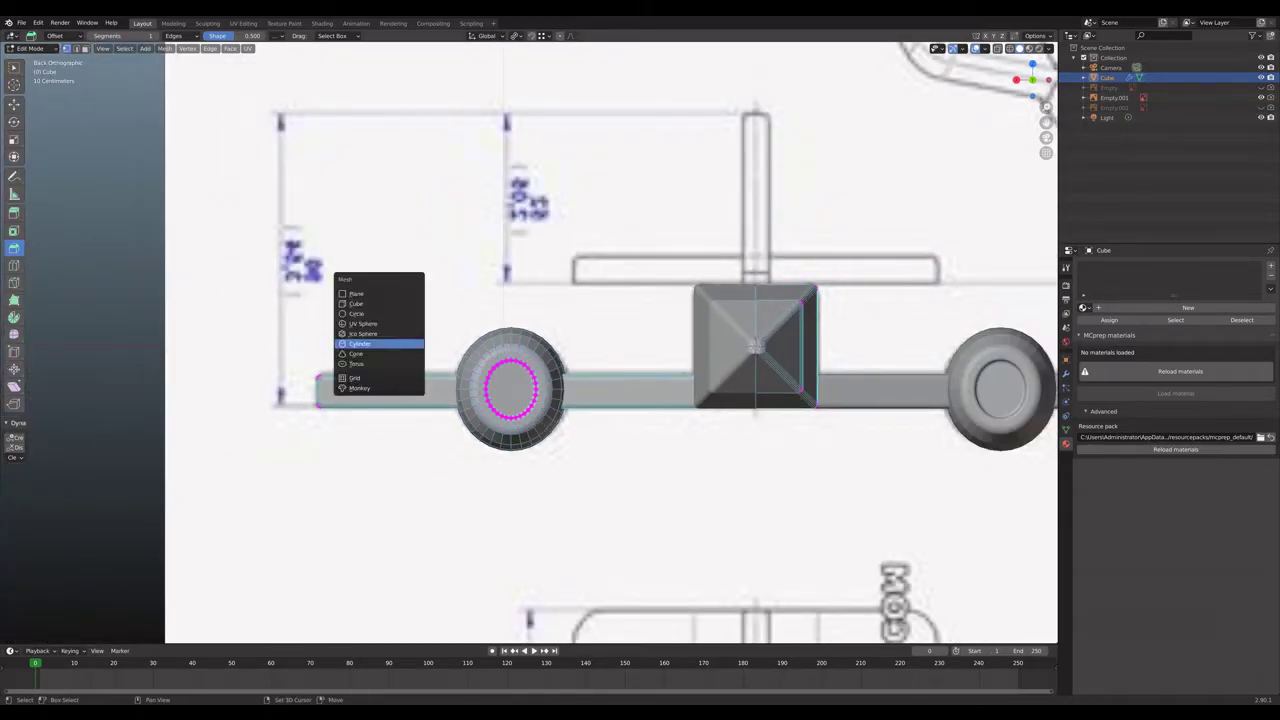
left_click(356, 303)
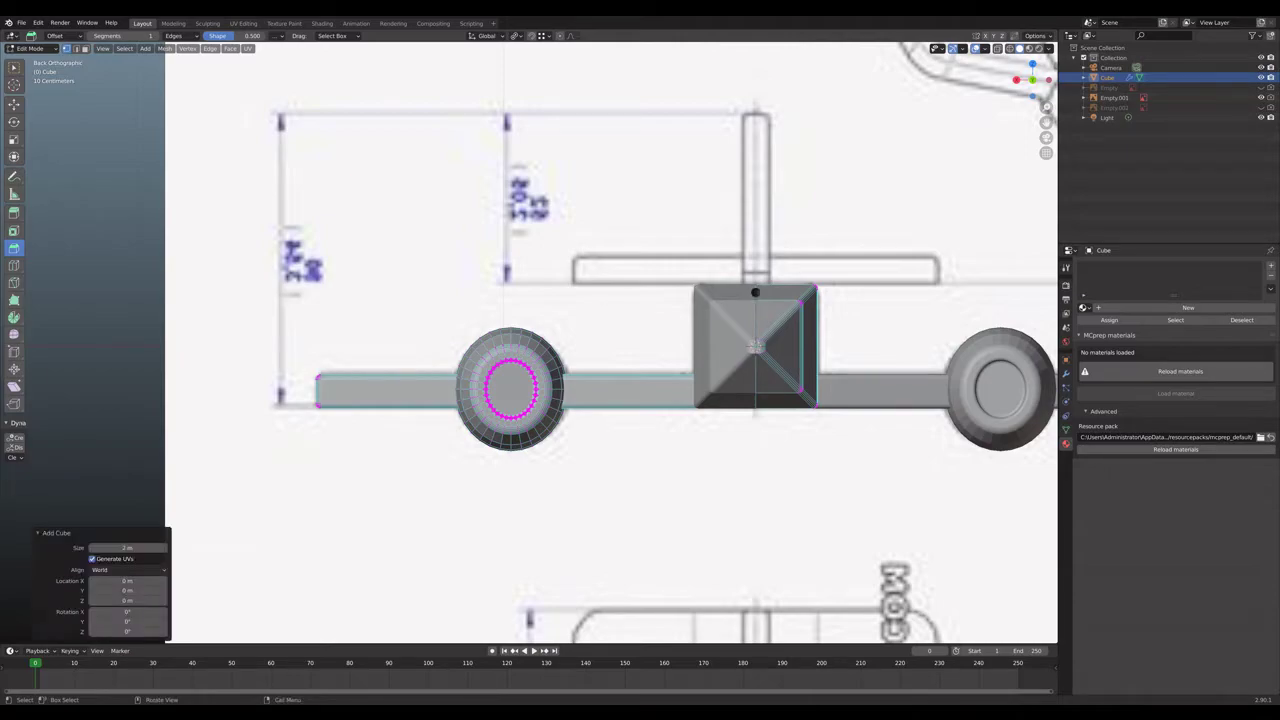
key("w")
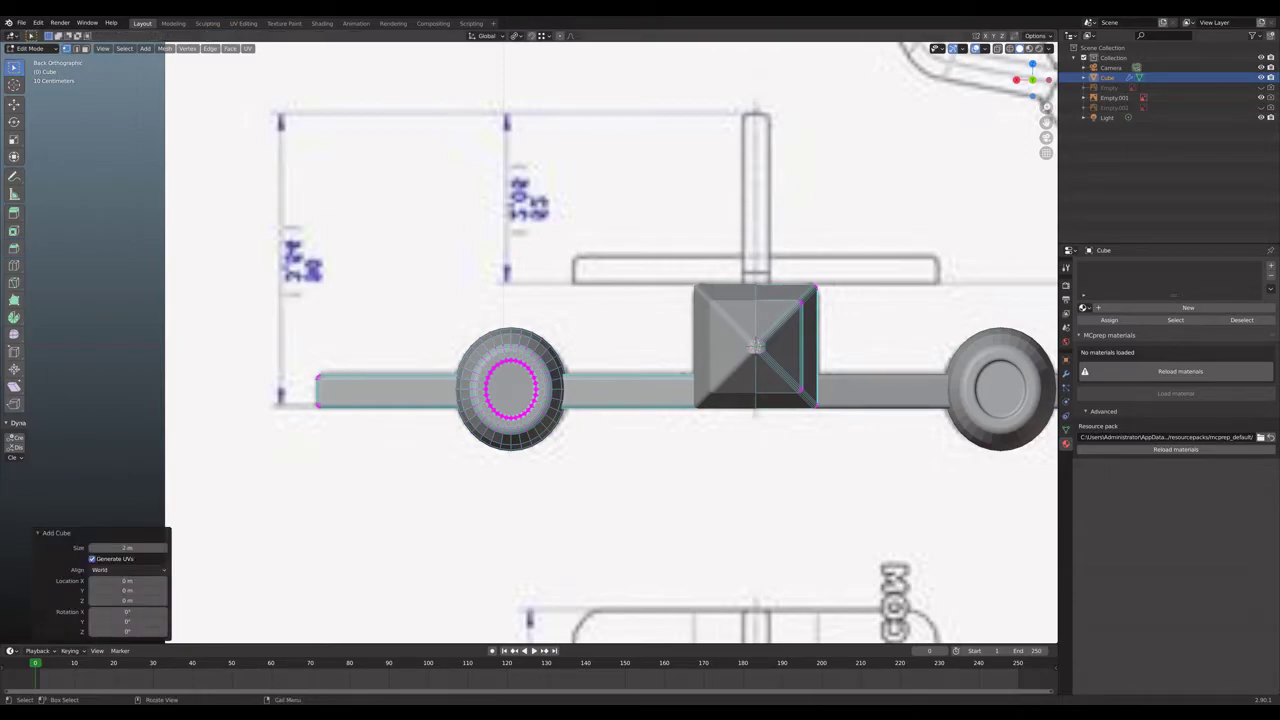
key("g")
key("z")
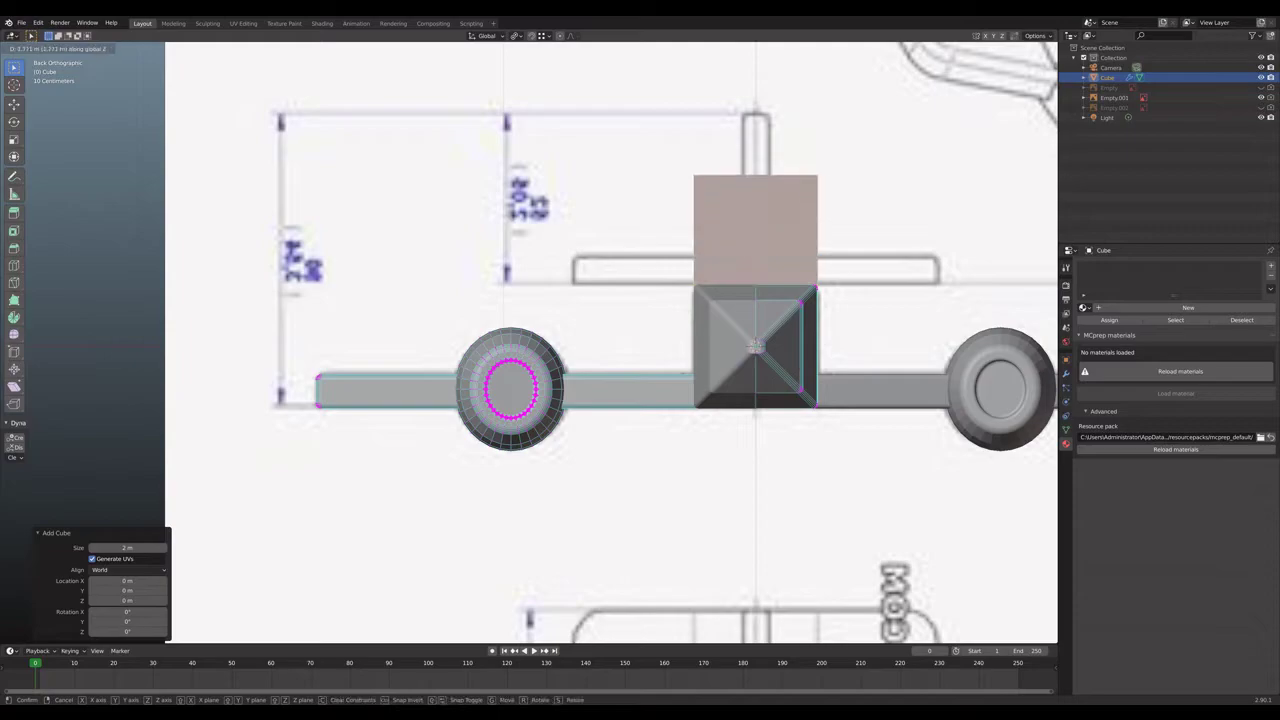
left_click(765, 170)
key("s")
key("z")
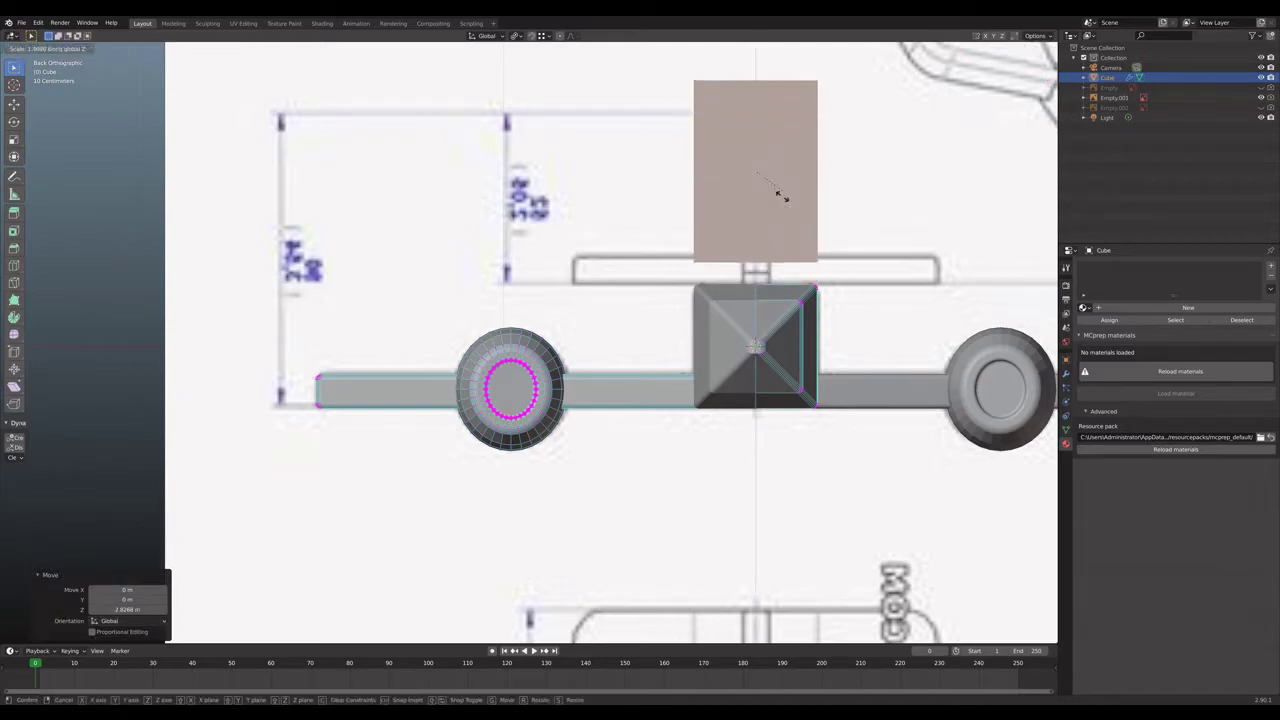
key("Escape")
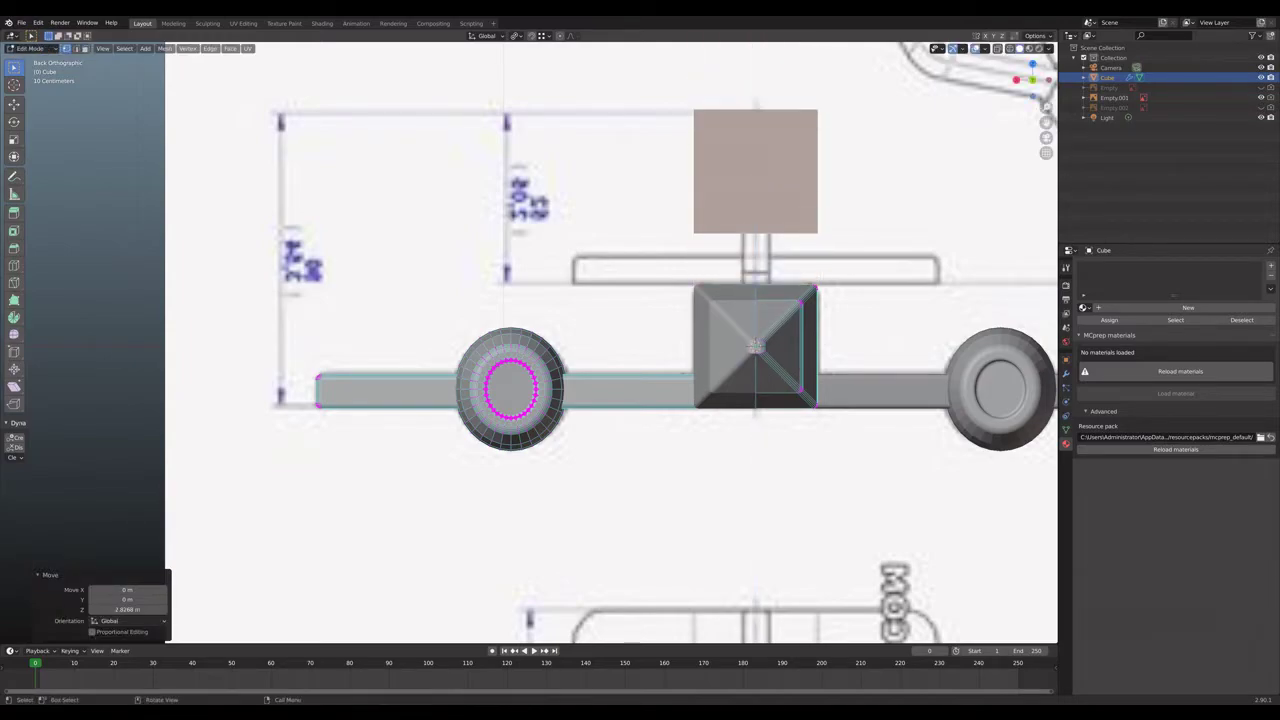
Flatten the new cube to about 0.161 along Z and lower it about 1.57 m onto the horizontal tailplane outline.
key("s")
key("z")
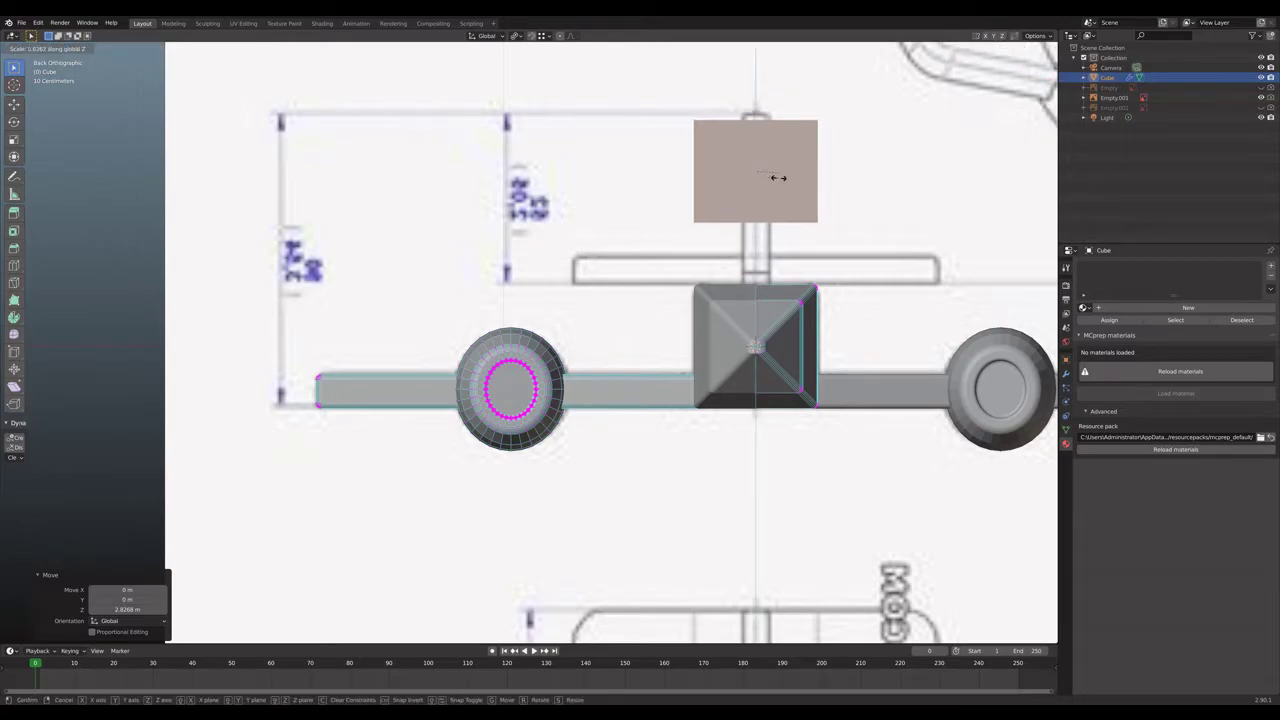
left_click(757, 170)
key("g")
key("z")
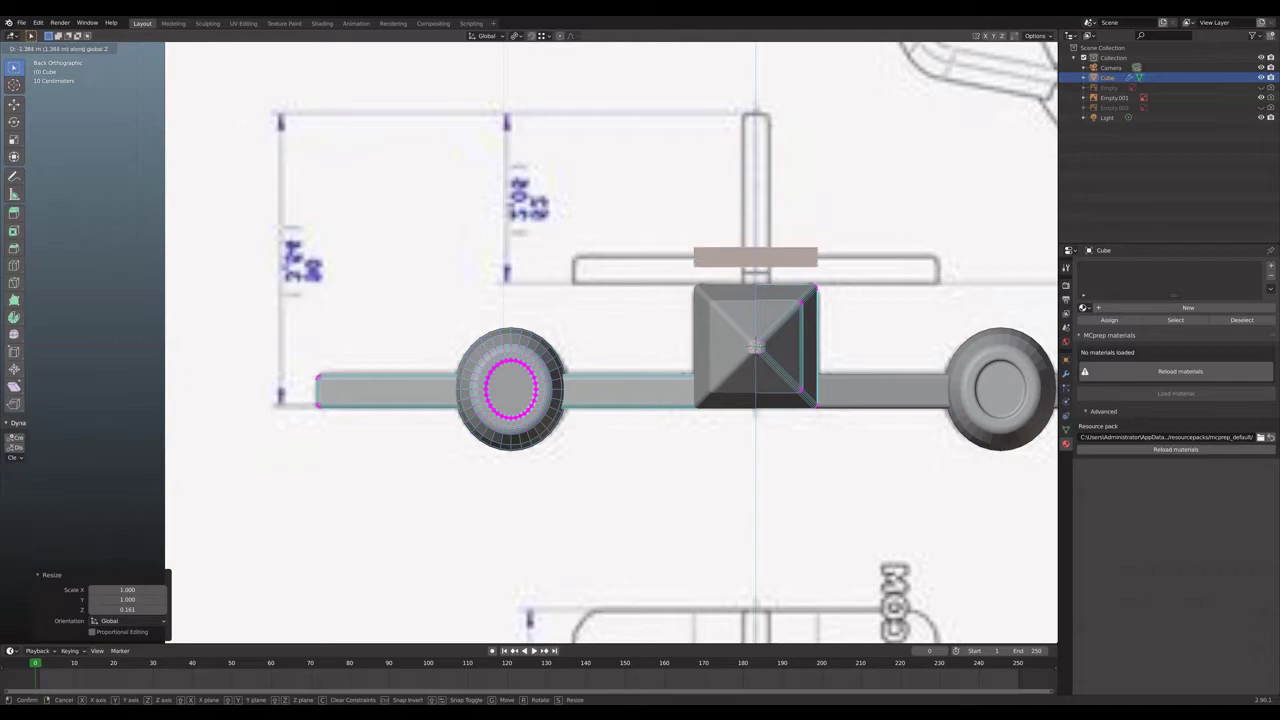
key("Return")
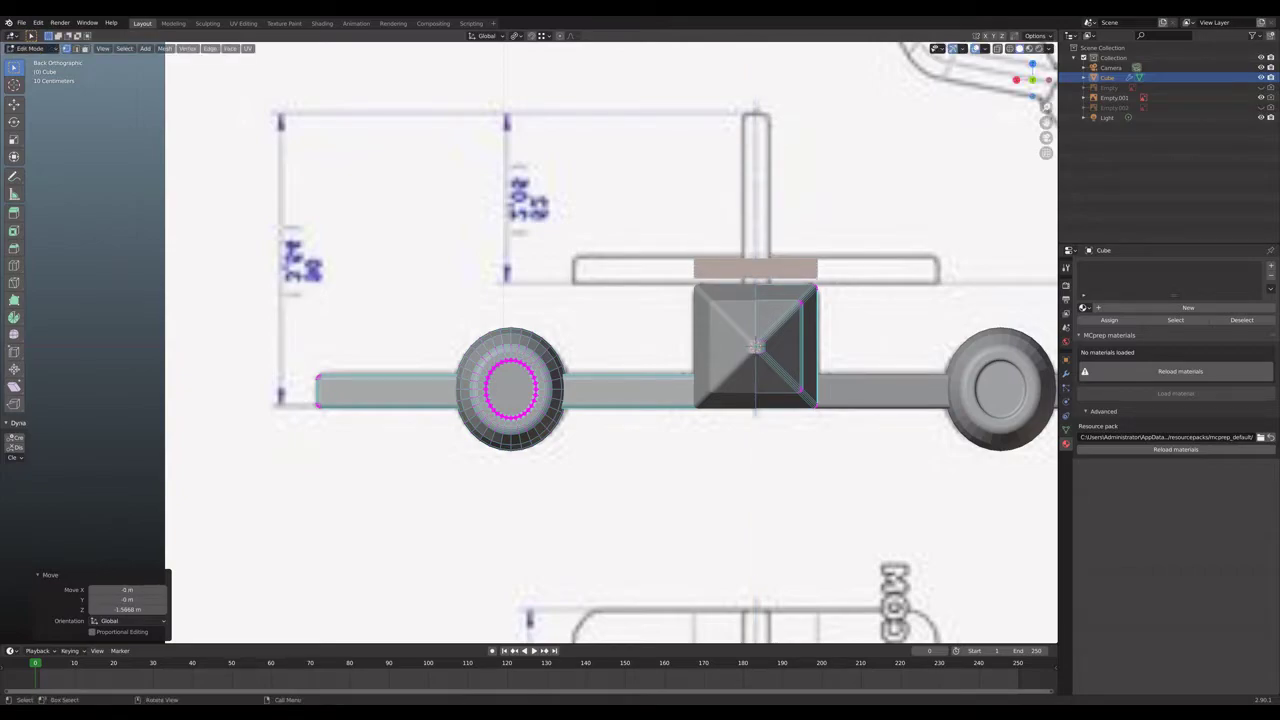
Thicken the tailplane slab by scaling it to about 1.755 along Z.
key("s")
key("z")
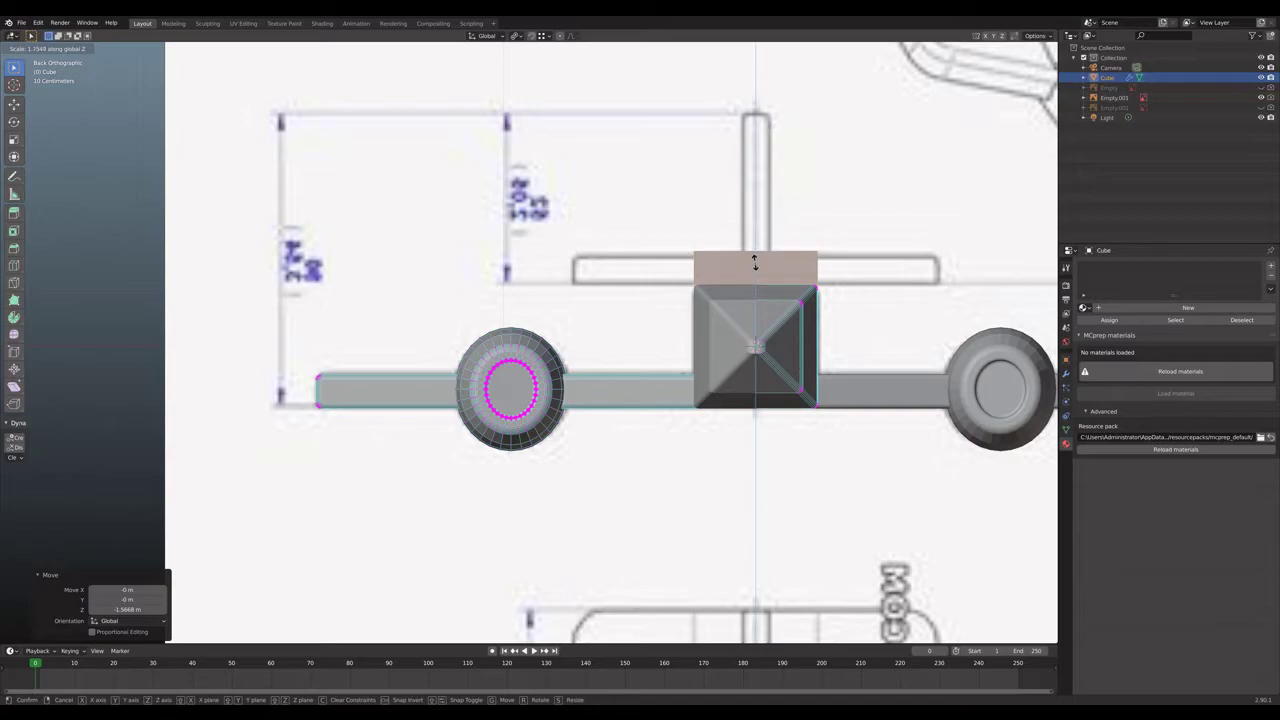
left_click(754, 262)
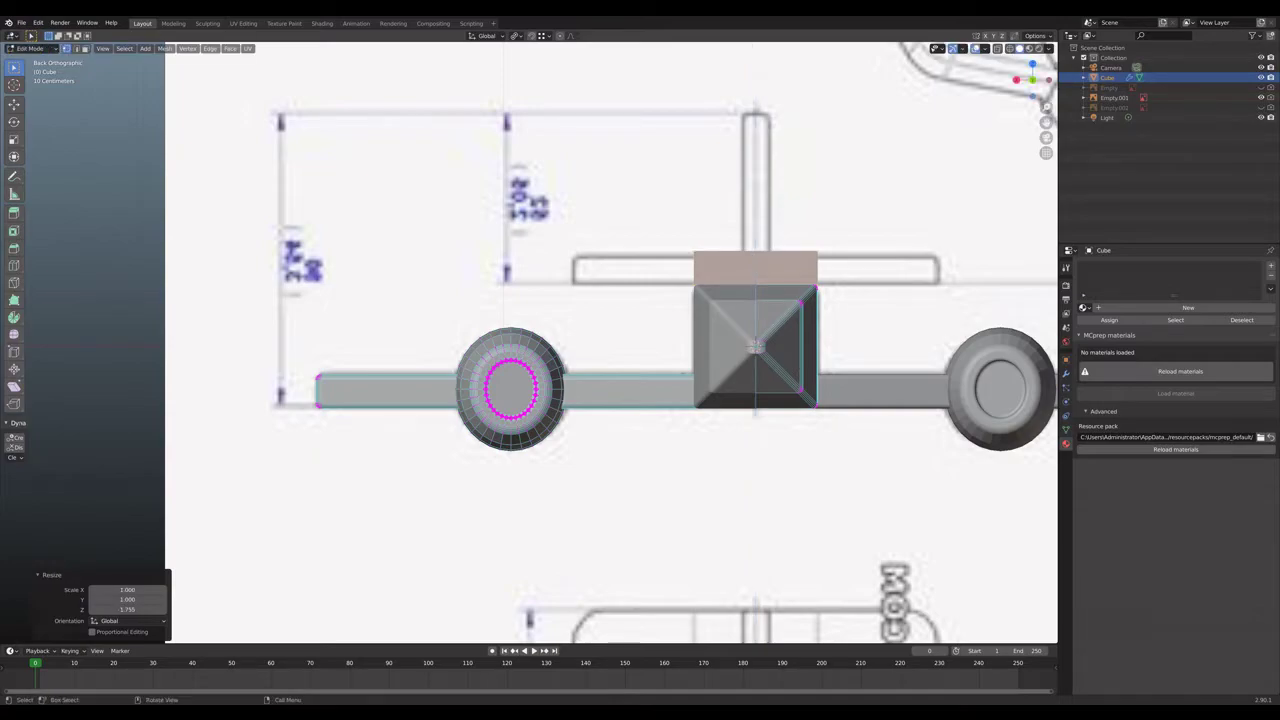
Shift the tail block slightly along Z and scale it to 0.99 along Z to match the horizontal tailplane's thickness in the blueprint.
key("g")
key("z")
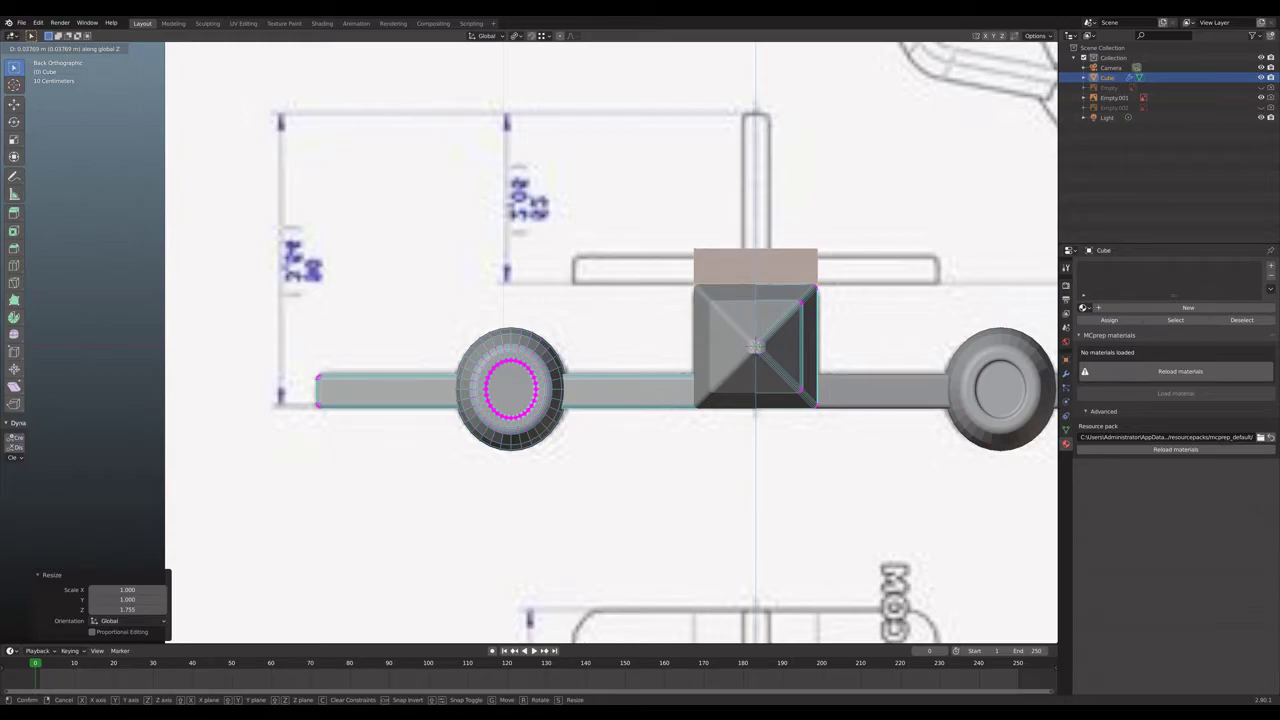
key("Return")
key("g")
key("z")
key("s")
key("z")
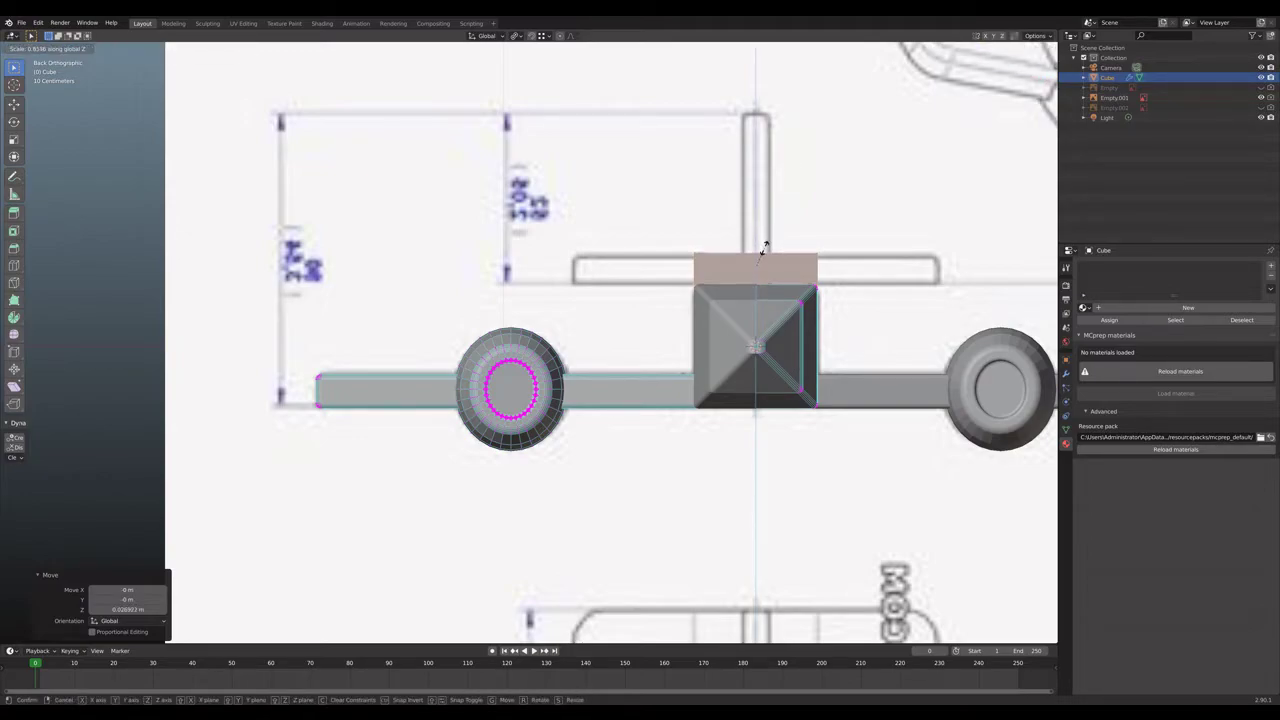
left_click(765, 243)
middle_click_drag(765, 243, 675, 312)
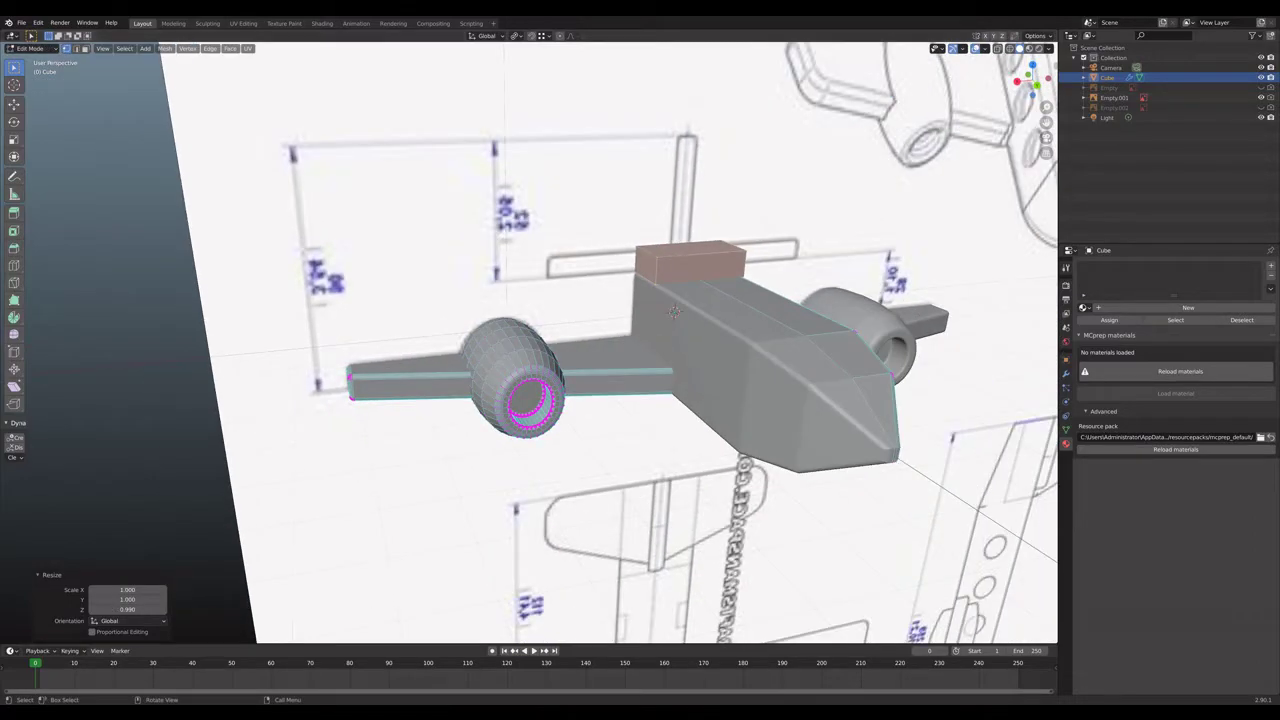
Set snapping to Face and move the tail block about -0.56 m in X, 0.91 m in Y and -0.27 m in Z.
left_click(541, 35)
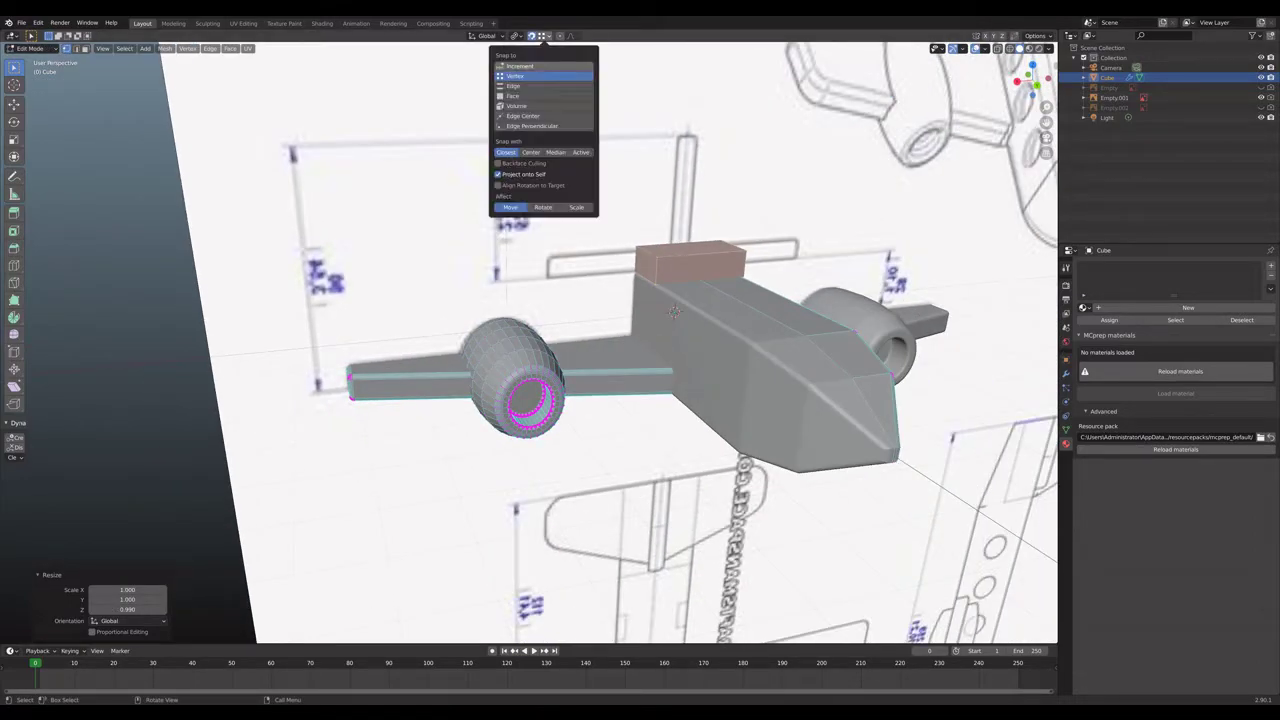
left_click(513, 95)
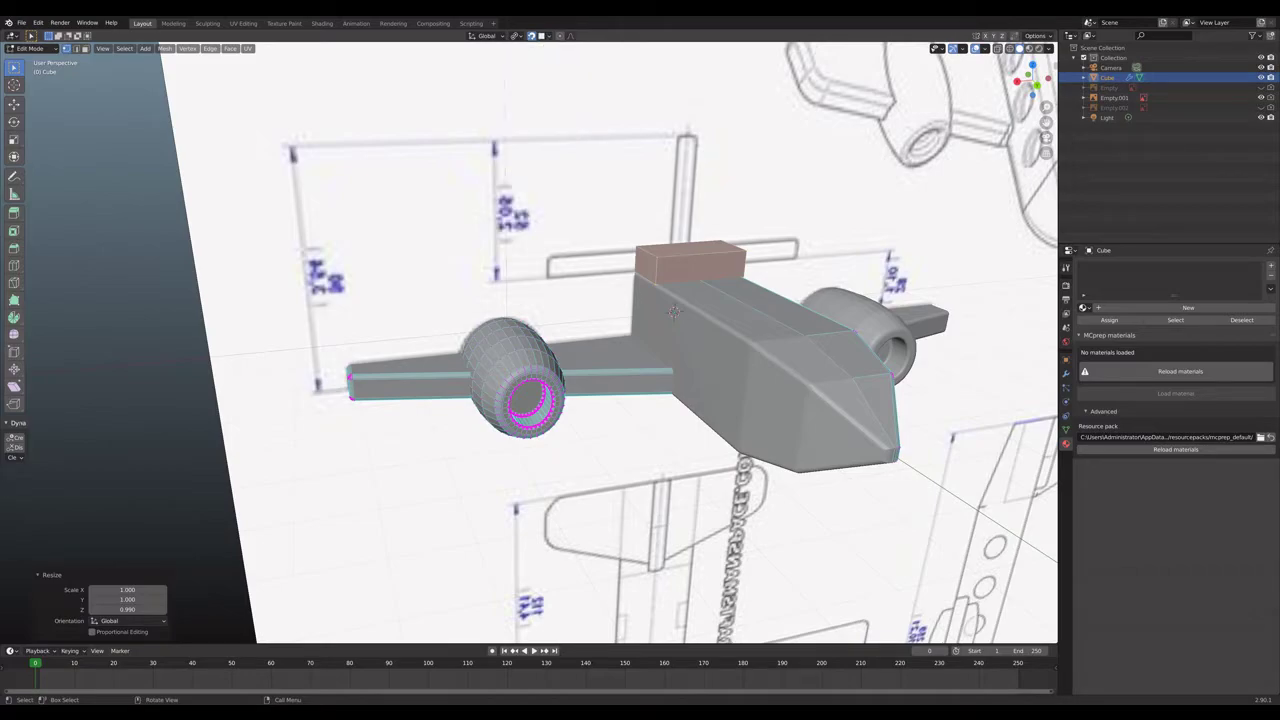
key("g")
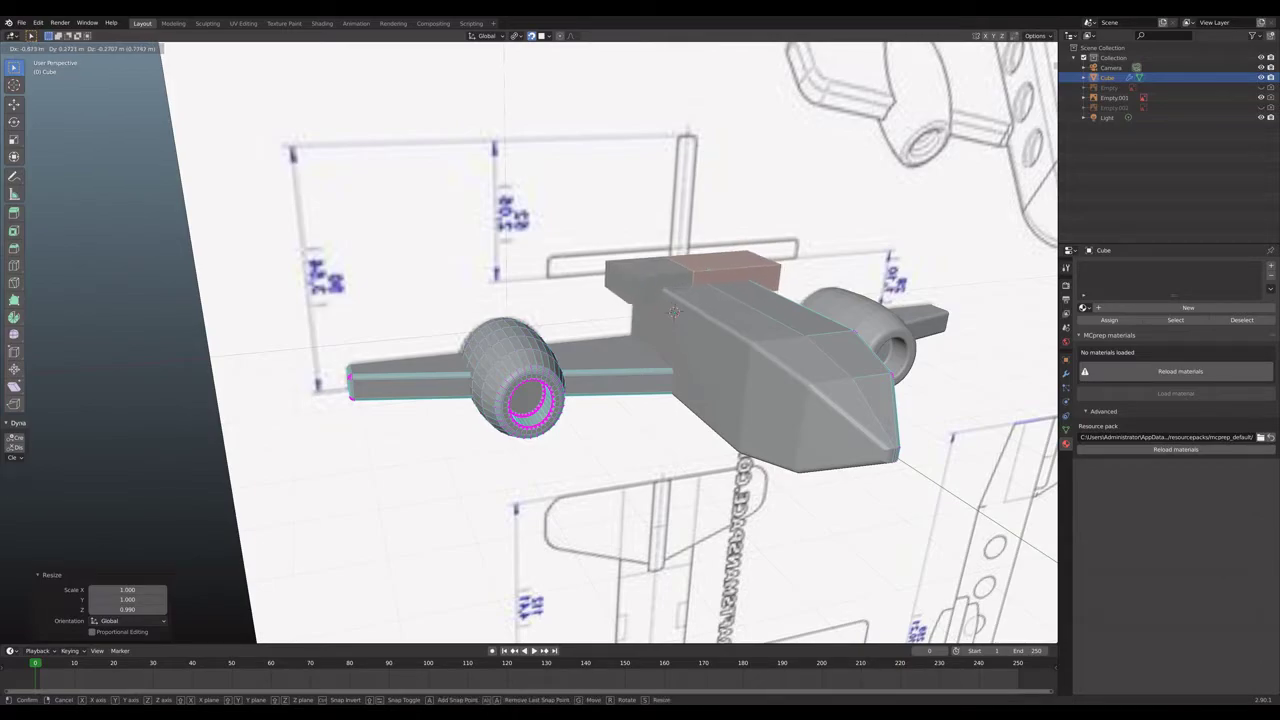
key("Escape")
key("g")
left_click(674, 312)
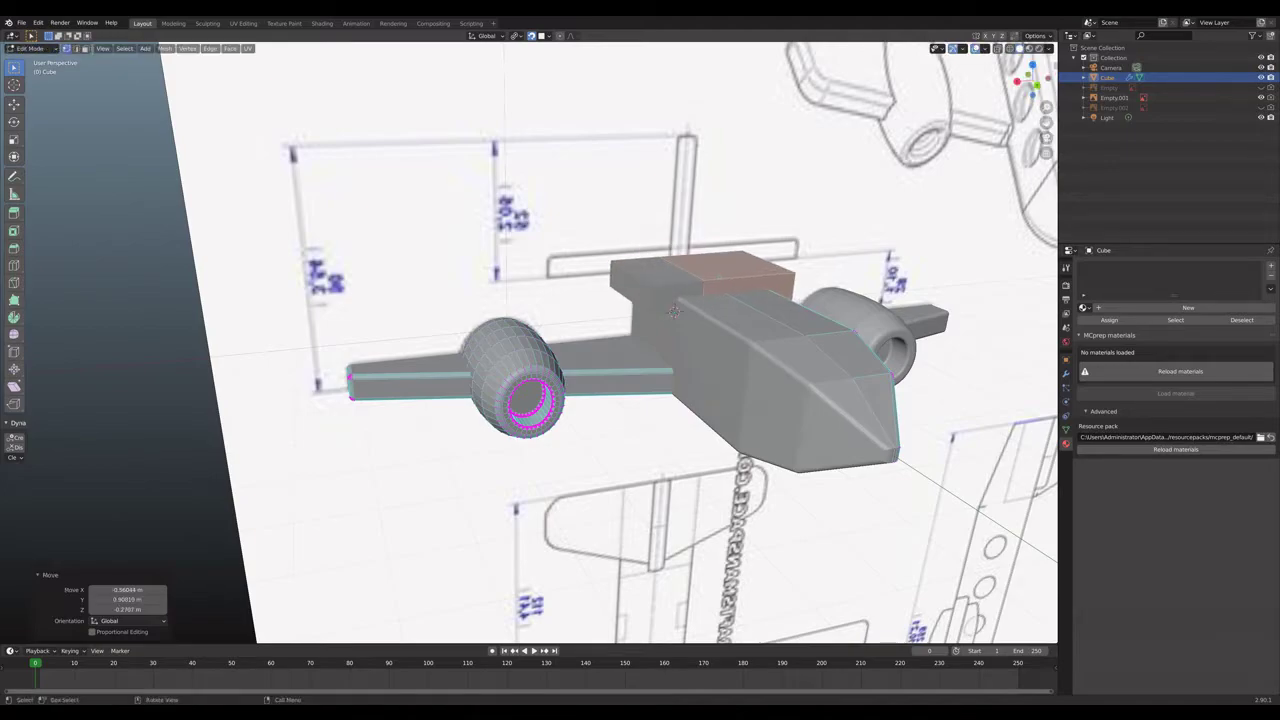
In back view, raise the tail block about 0.23 m along Z and scale it to 0.89 along Z to fit the tailplane outline.
left_click(1037, 86)
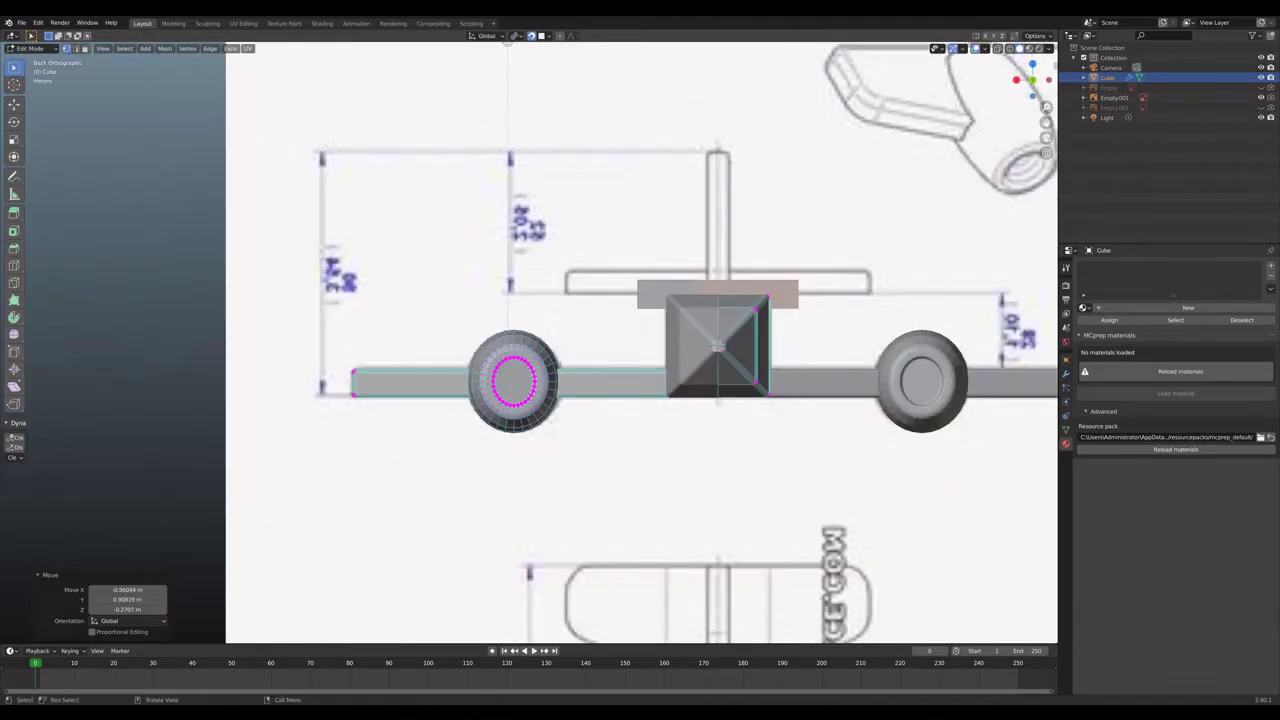
scroll(529, 342, "up", 3)
scroll(529, 342, "down", 4)
scroll(529, 342, "up", 3)
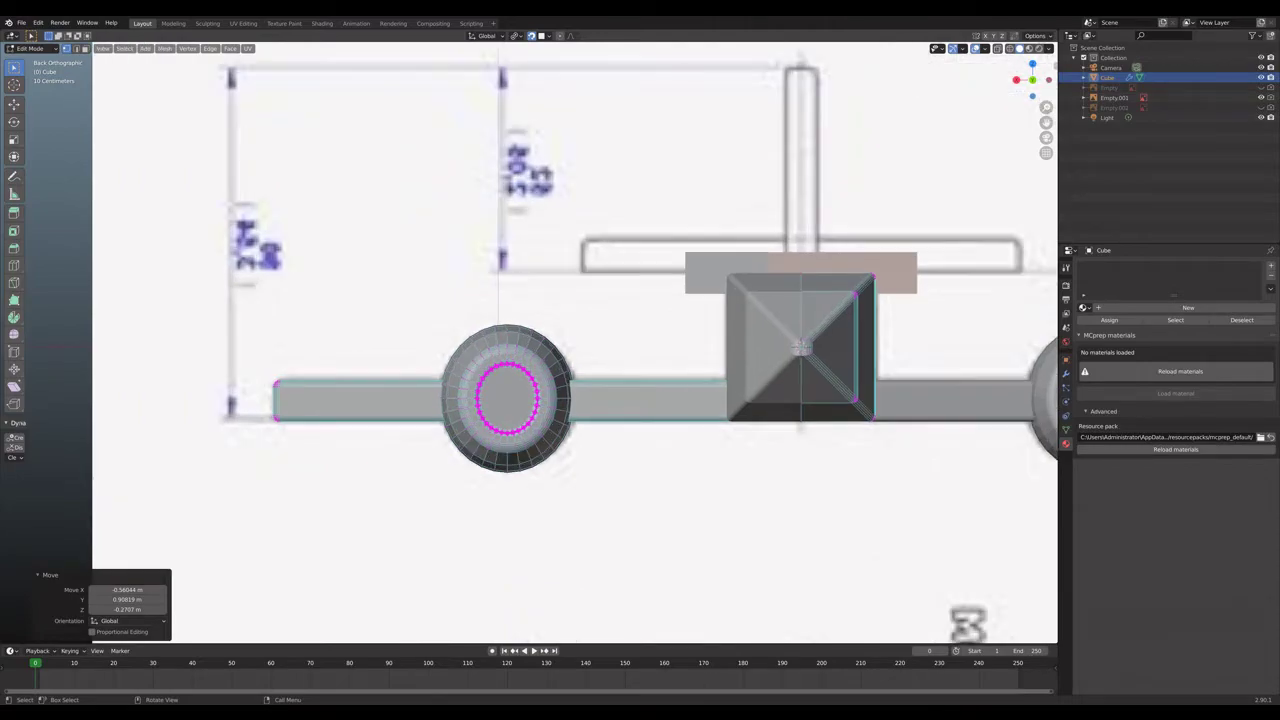
key("g")
key("z")
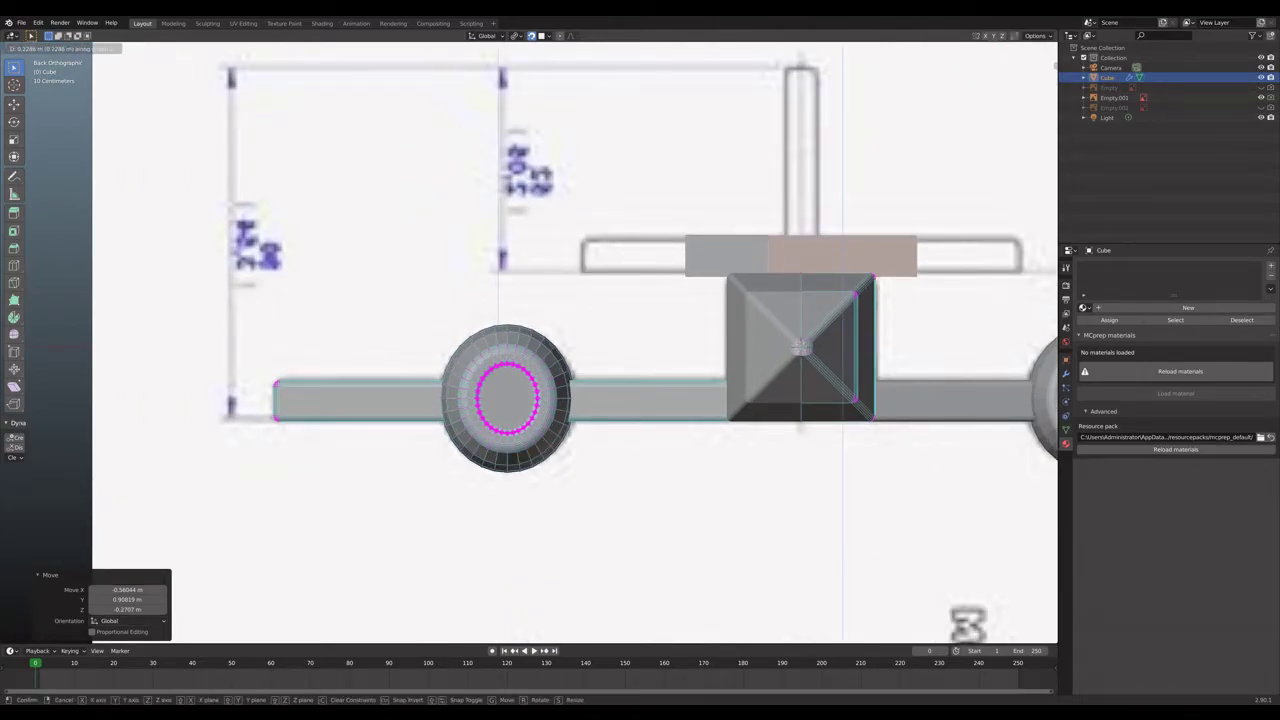
key("Return")
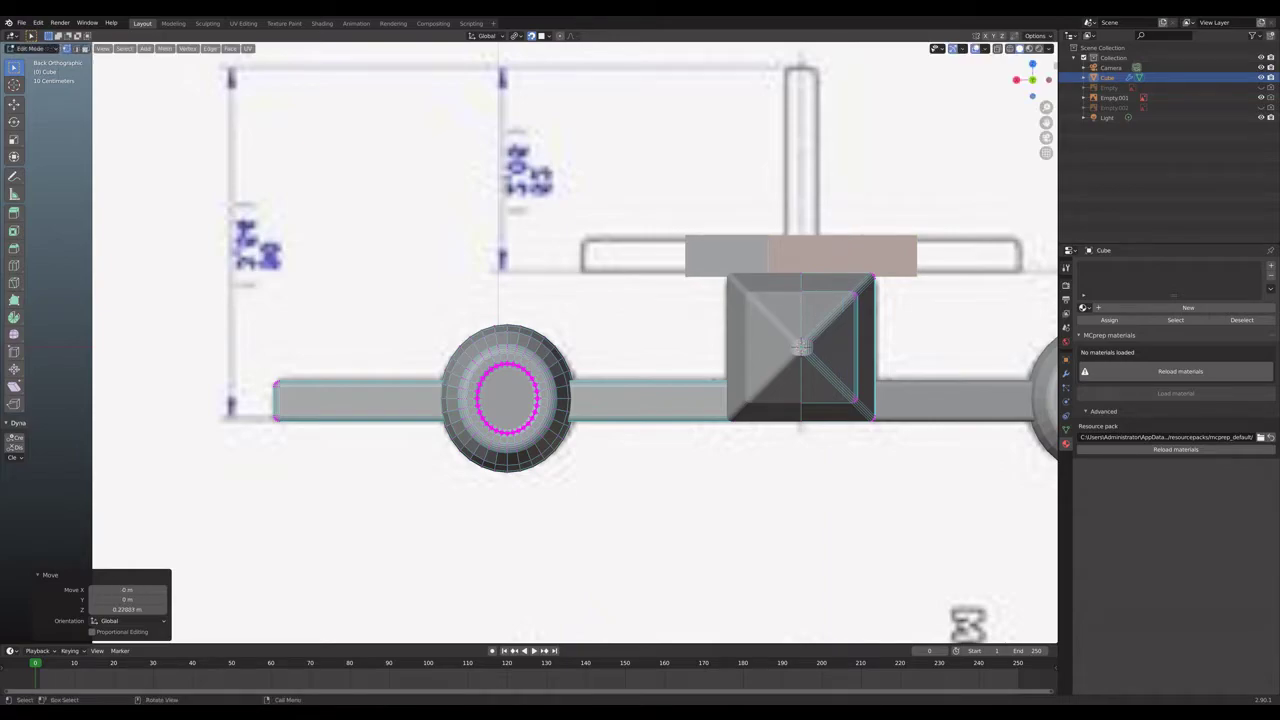
key("s")
key("z")
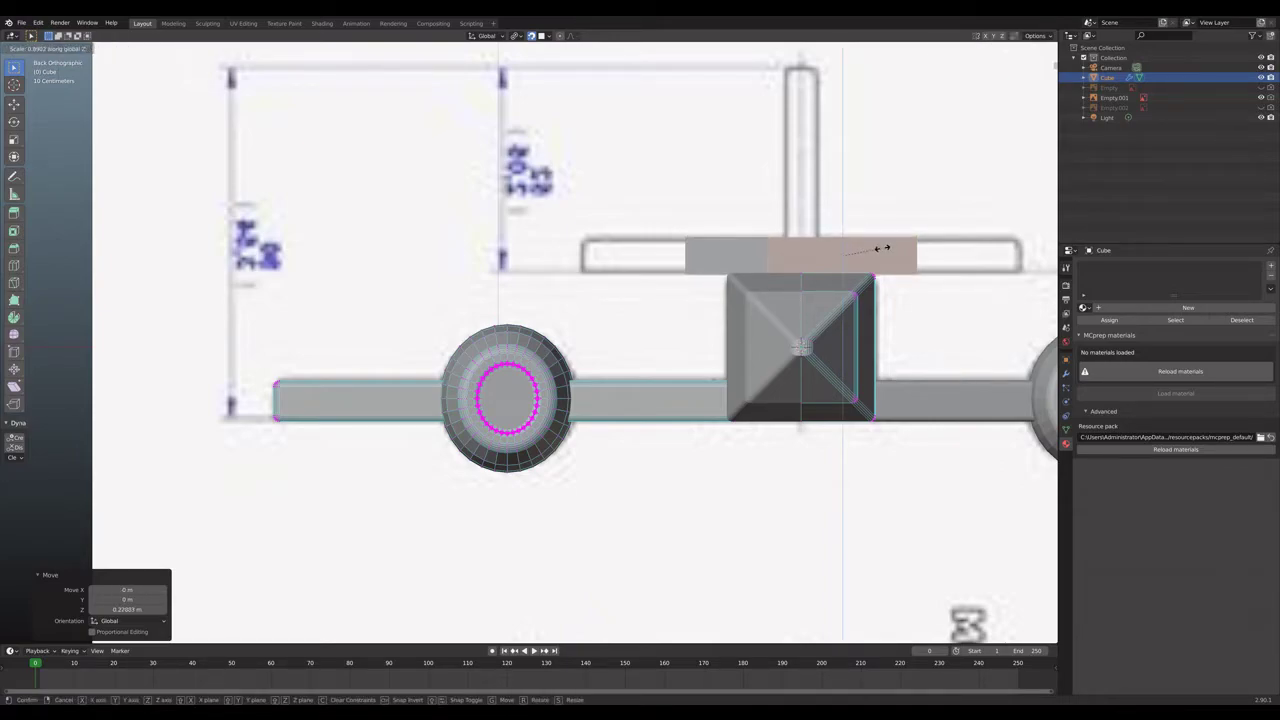
key("Return")
middle_click_drag(800, 345, 790, 341)
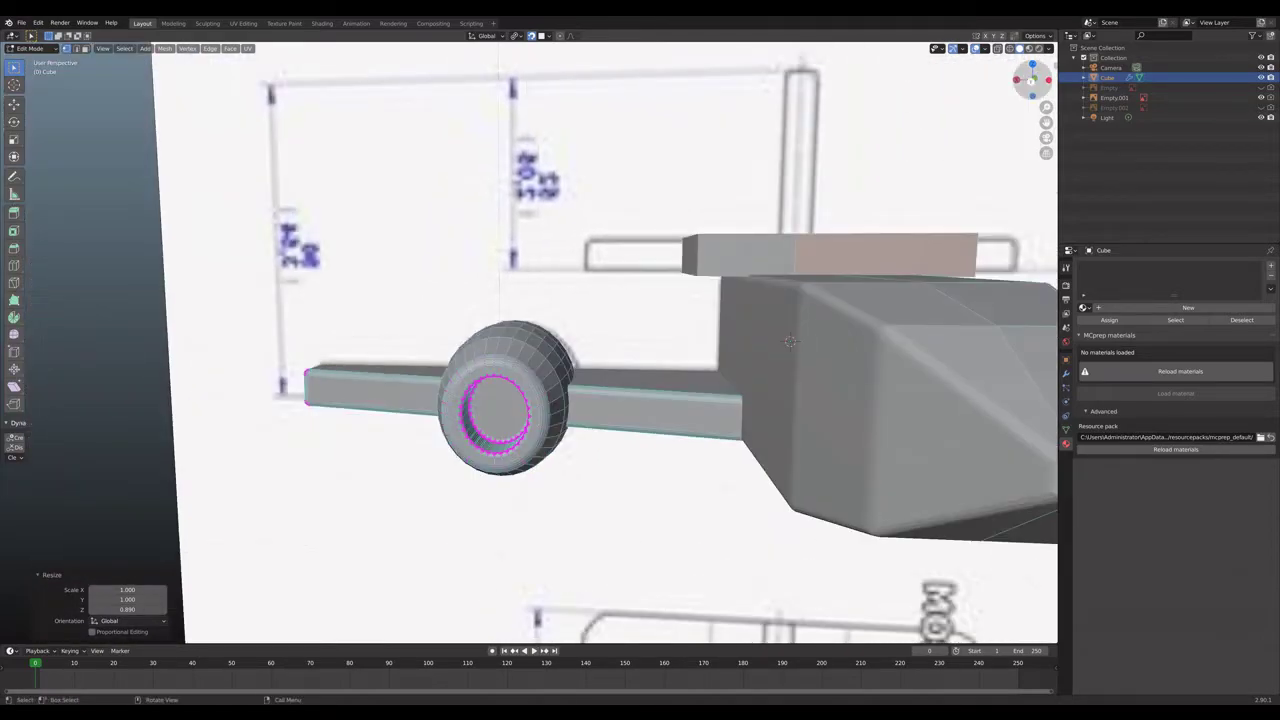
Turn on X-ray and move the tail block's inner end along X to the vertical fin's side in the back-view blueprint.
left_click(1031, 82)
scroll(530, 343, "down", 1)
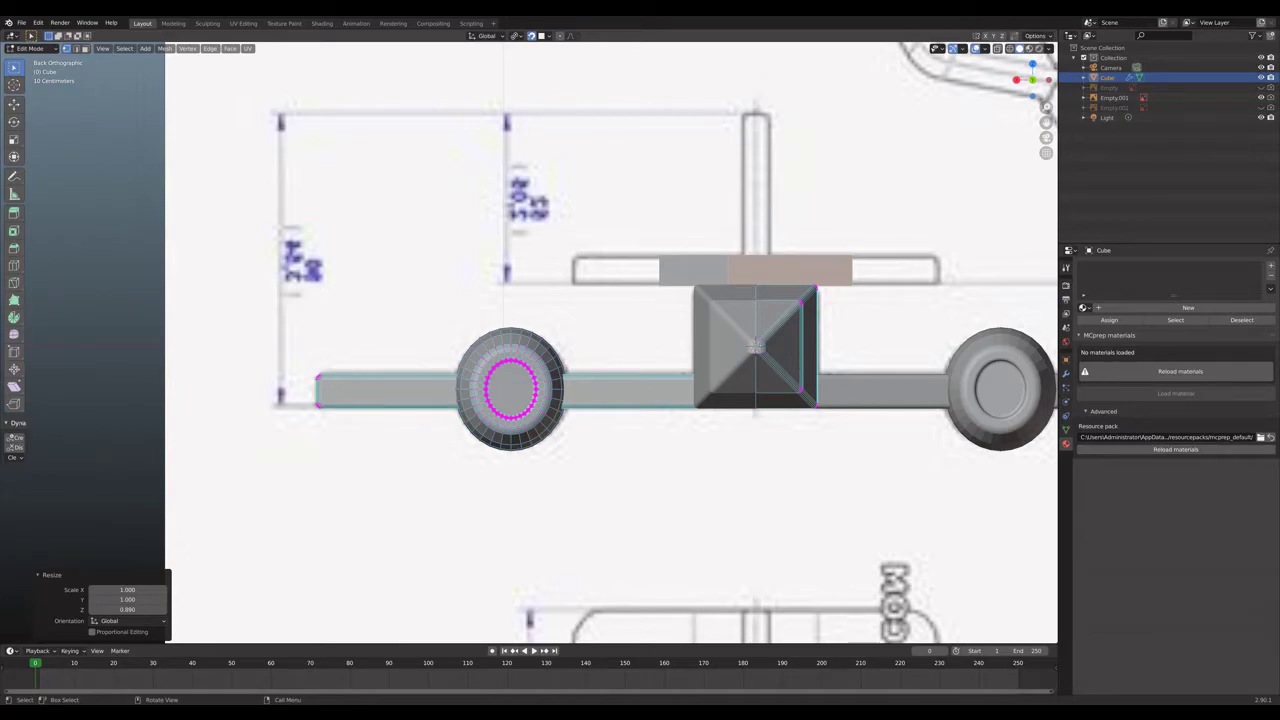
key("alt+a")
left_click(998, 48)
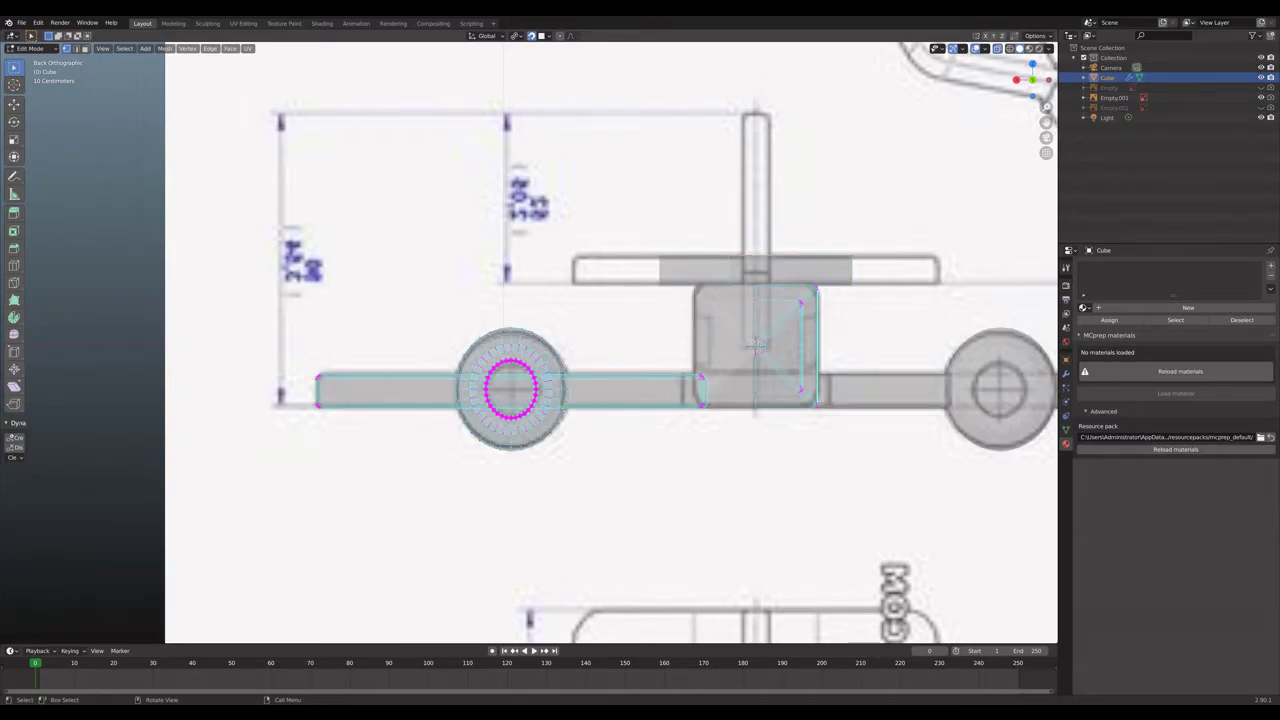
key("b")
key("Escape")
key("g")
key("y")
key("x")
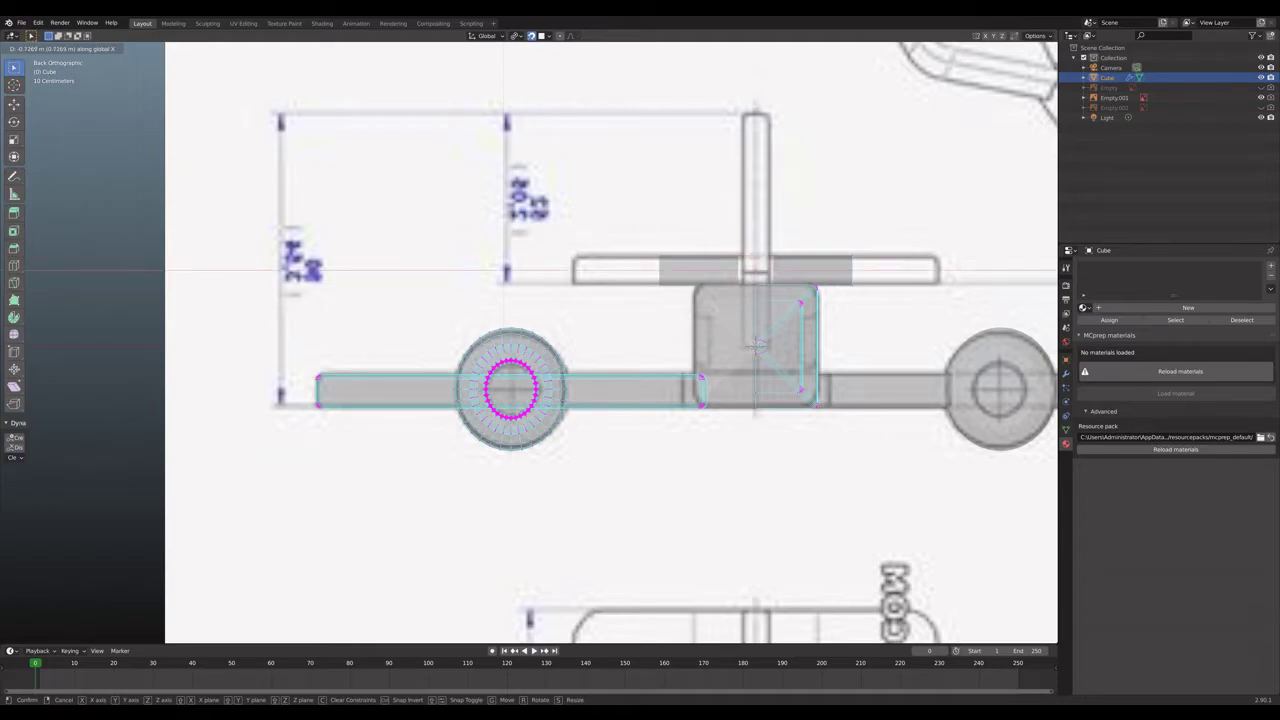
key("Return")
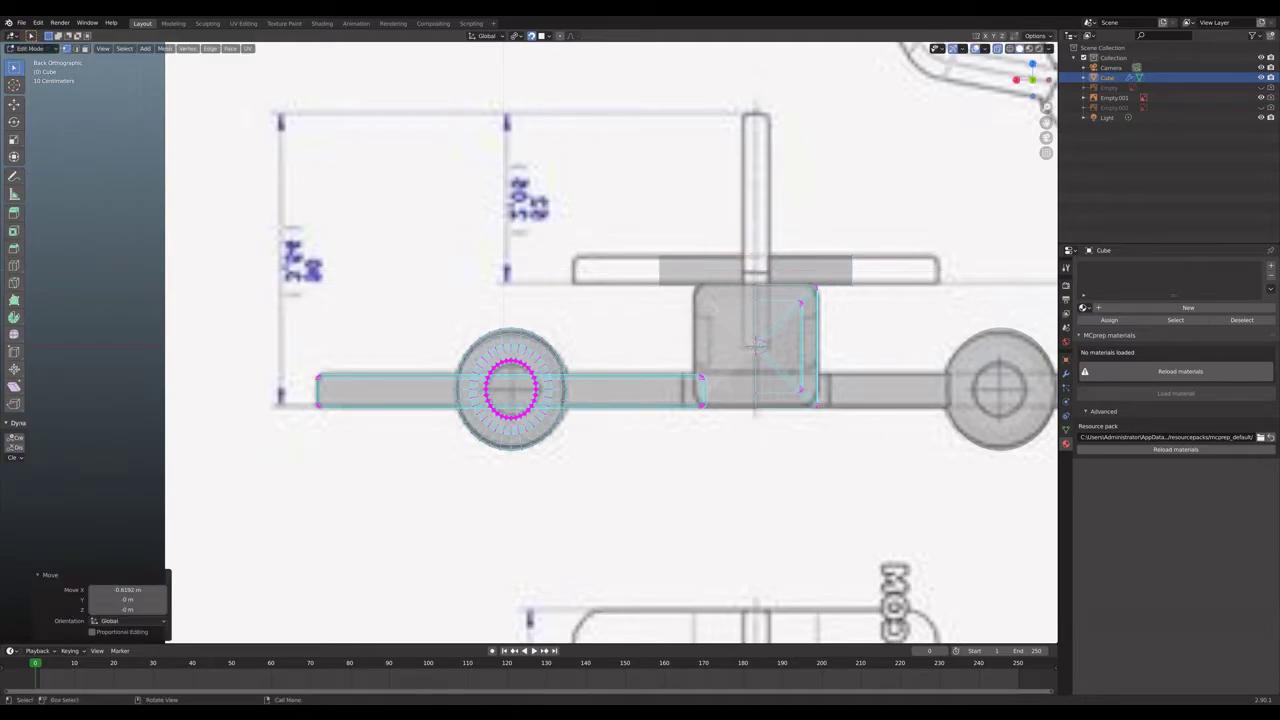
key("ctrl+z")
Extend the tail block's outer end about -1.4 m along X to the tailplane tip in the blueprint.
key("g")
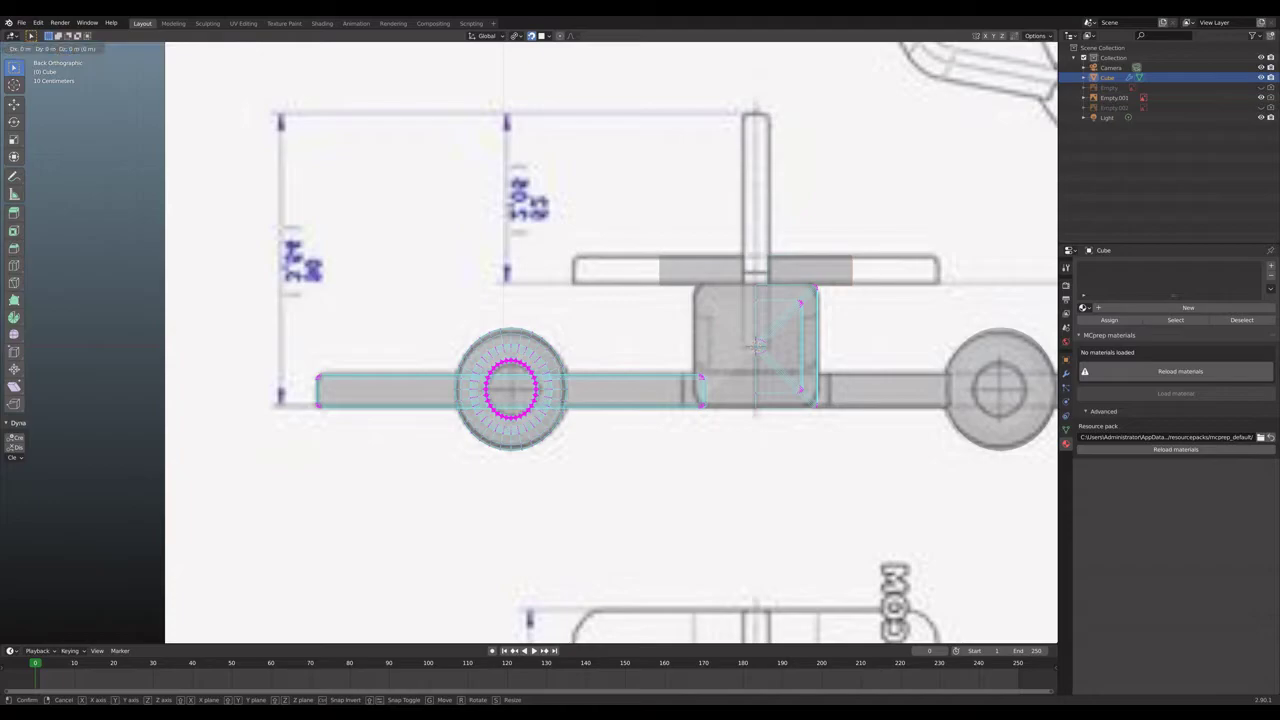
key("x")
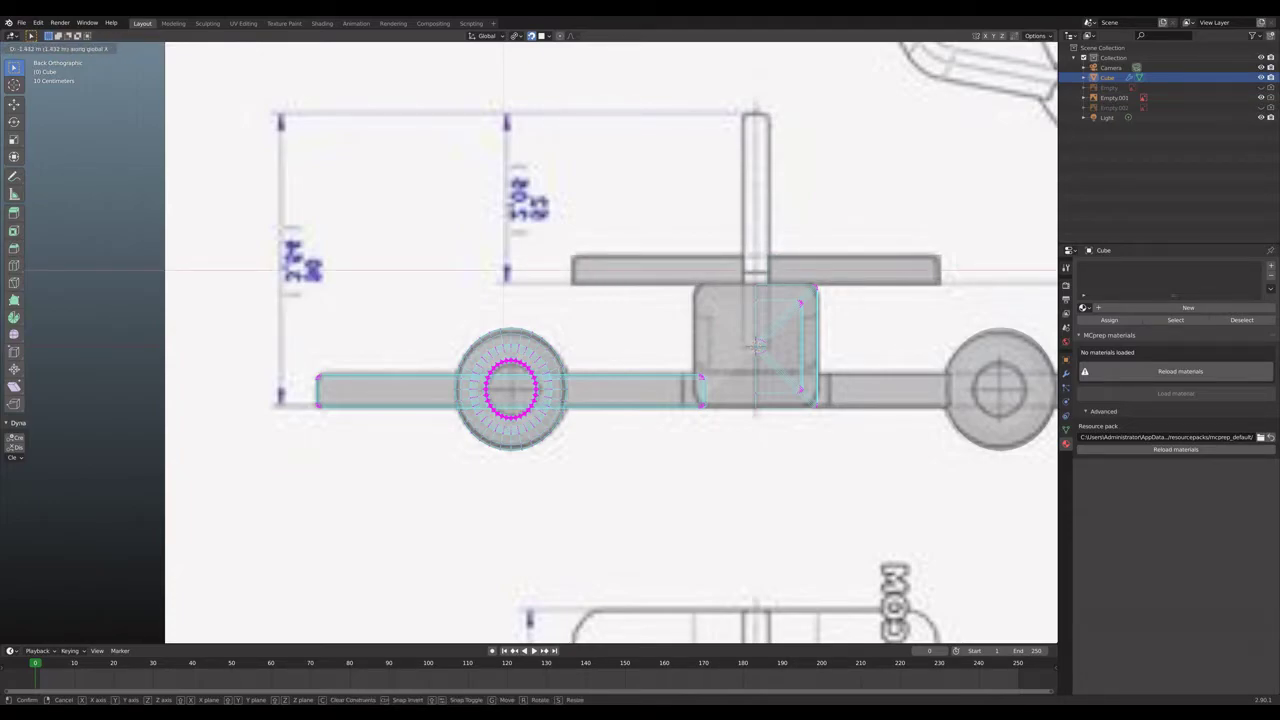
left_click(756, 345)
Select the entire linked tail block and unhide the Empty and Empty.002 reference images for the top view.
middle_click_drag(756, 345, 757, 276)
middle_click_drag(540, 343, 592, 312)
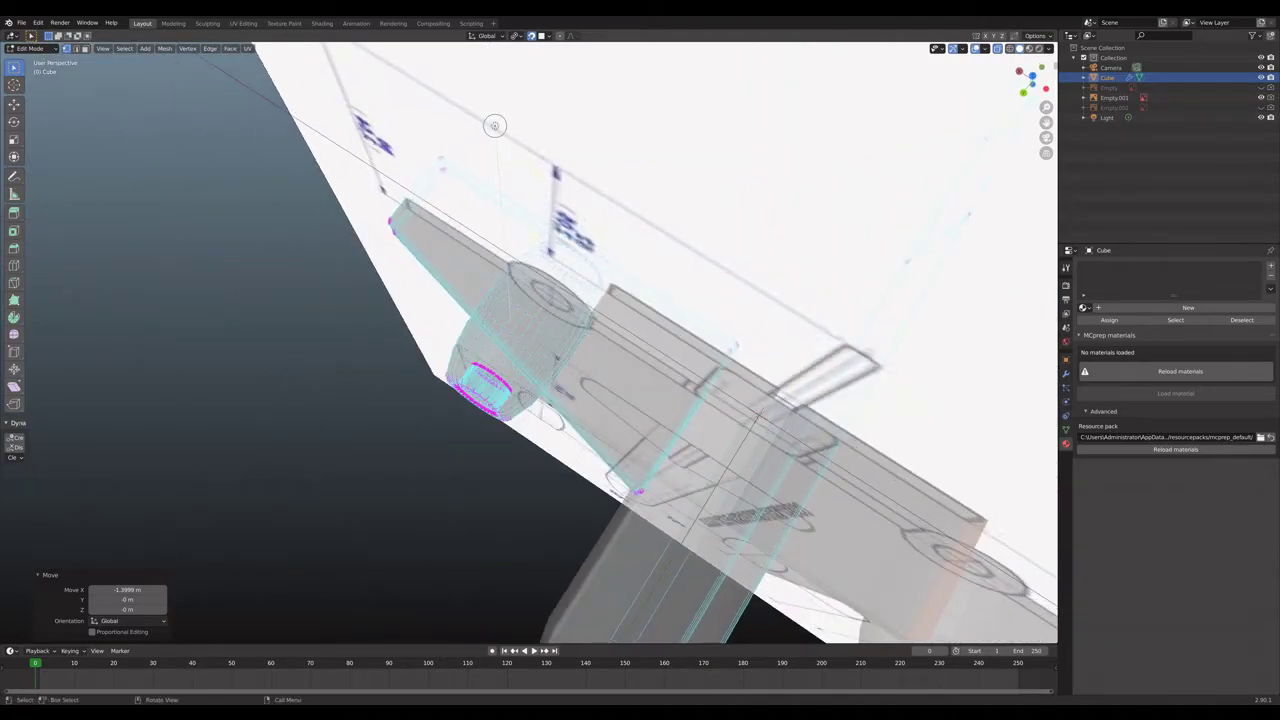
key("l")
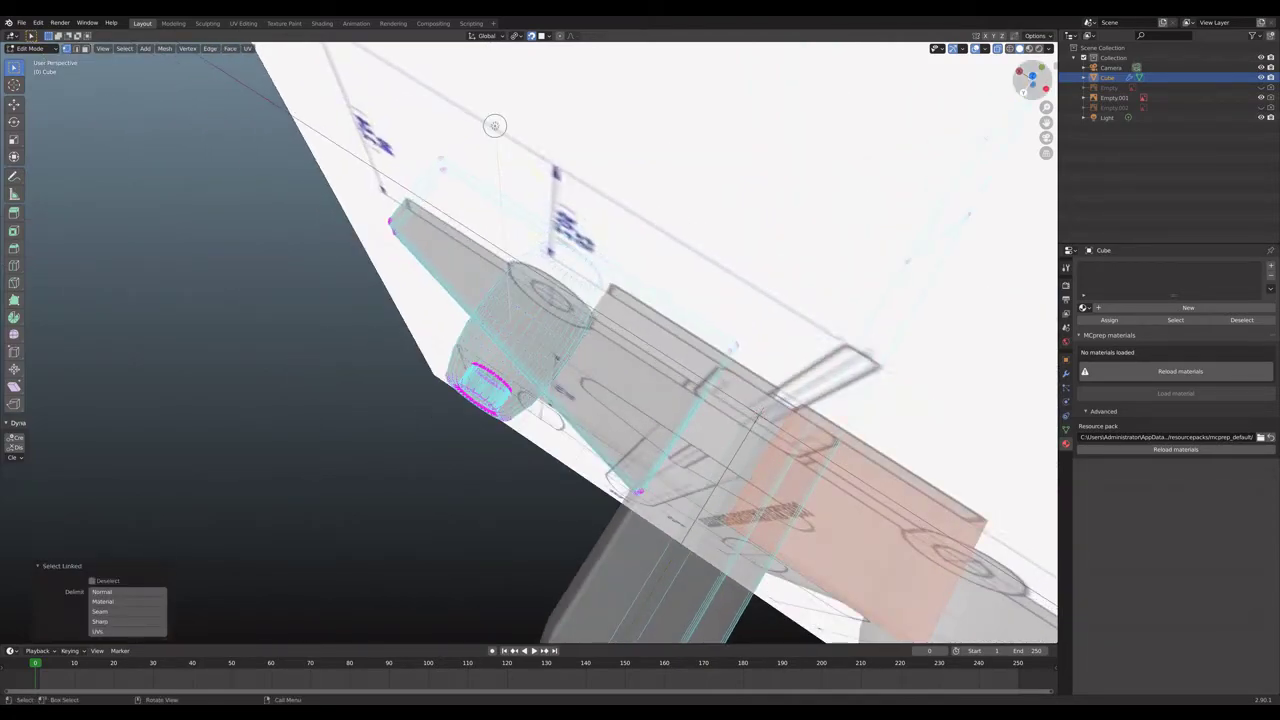
left_click(1031, 81)
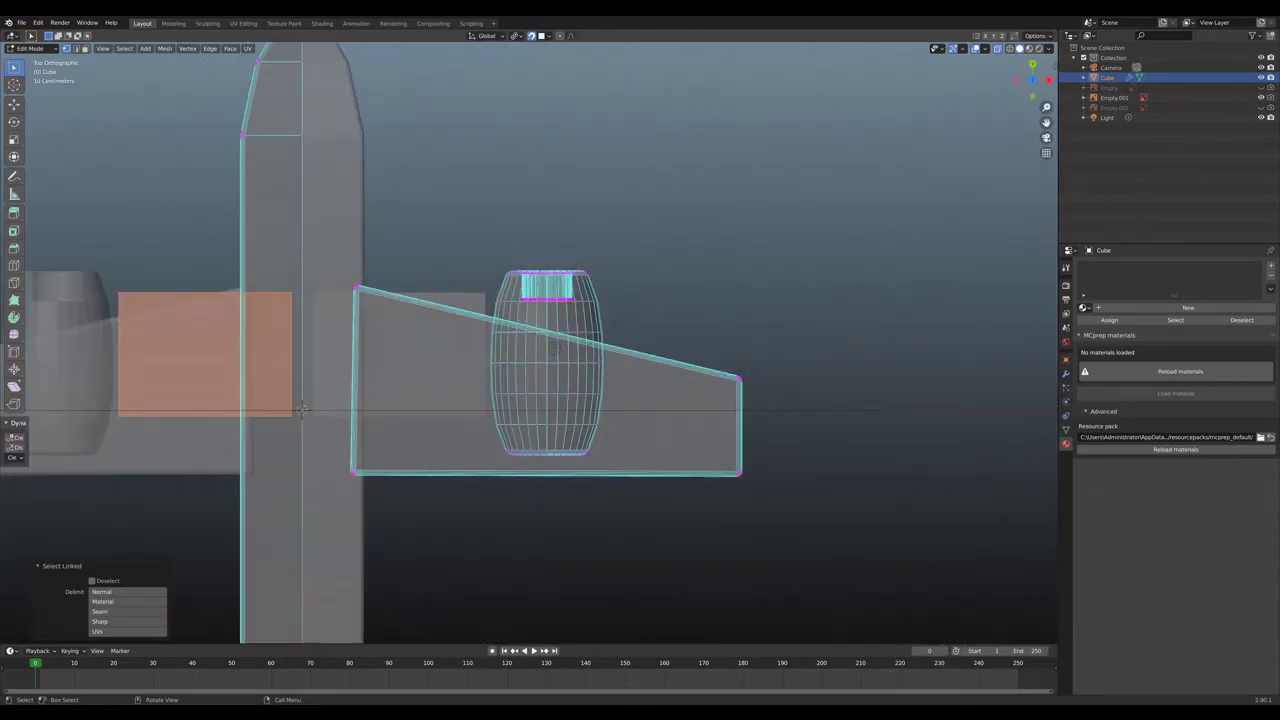
scroll(529, 342, "down", 5)
scroll(529, 342, "up", 3)
middle_click_drag(529, 342, 629, 184, "shift")
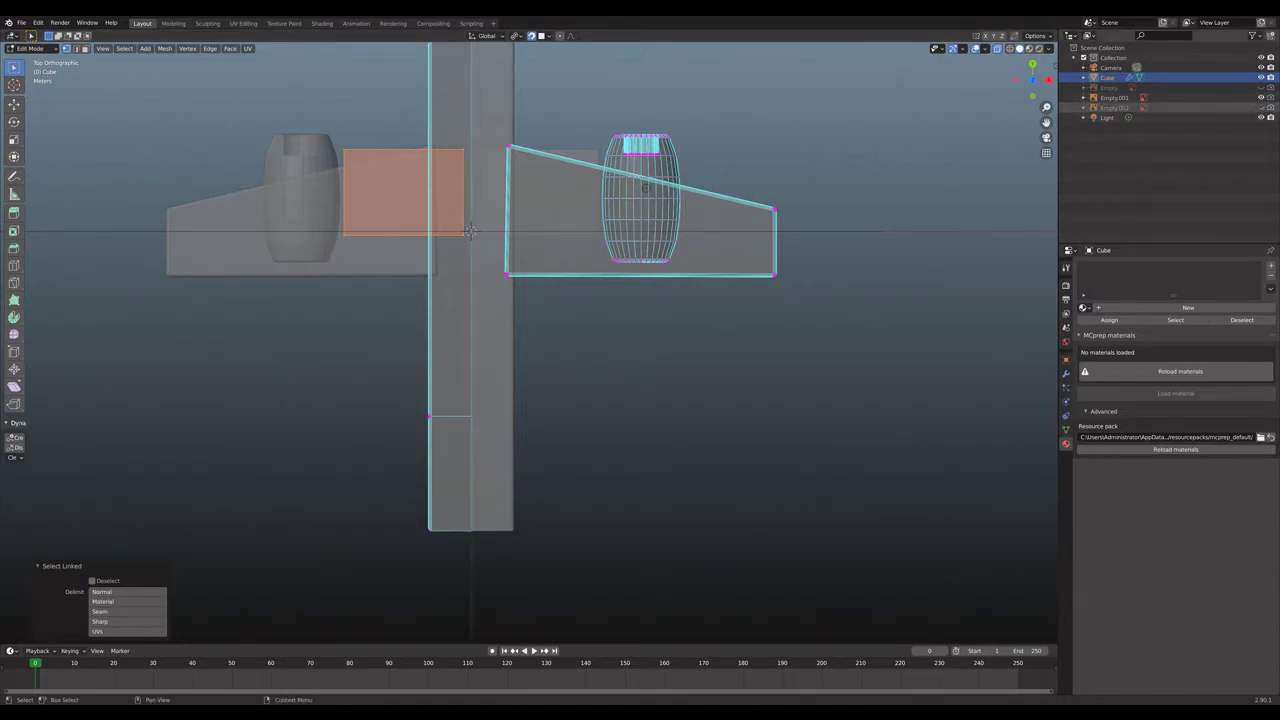
left_click(1261, 88)
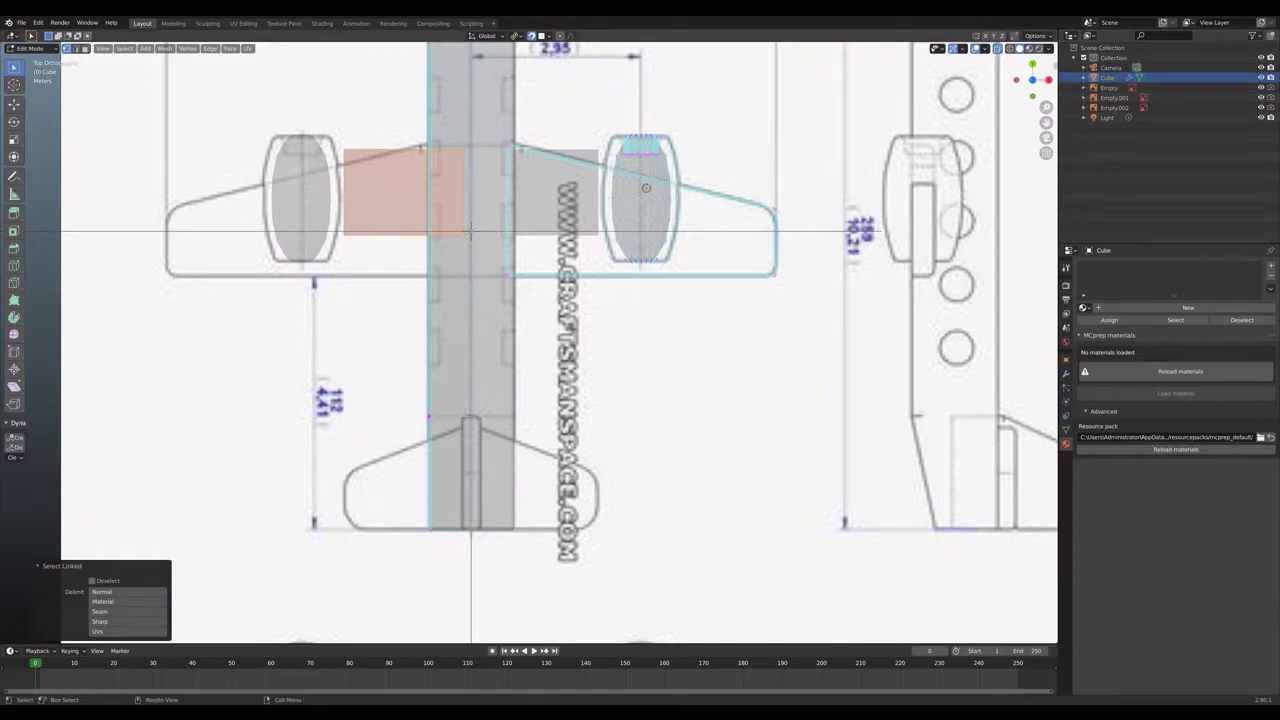
Move the tail block about -6.8 m along Y to the blueprint's tailplane and scale it to 1.425 along Y.
key("g")
key("y")
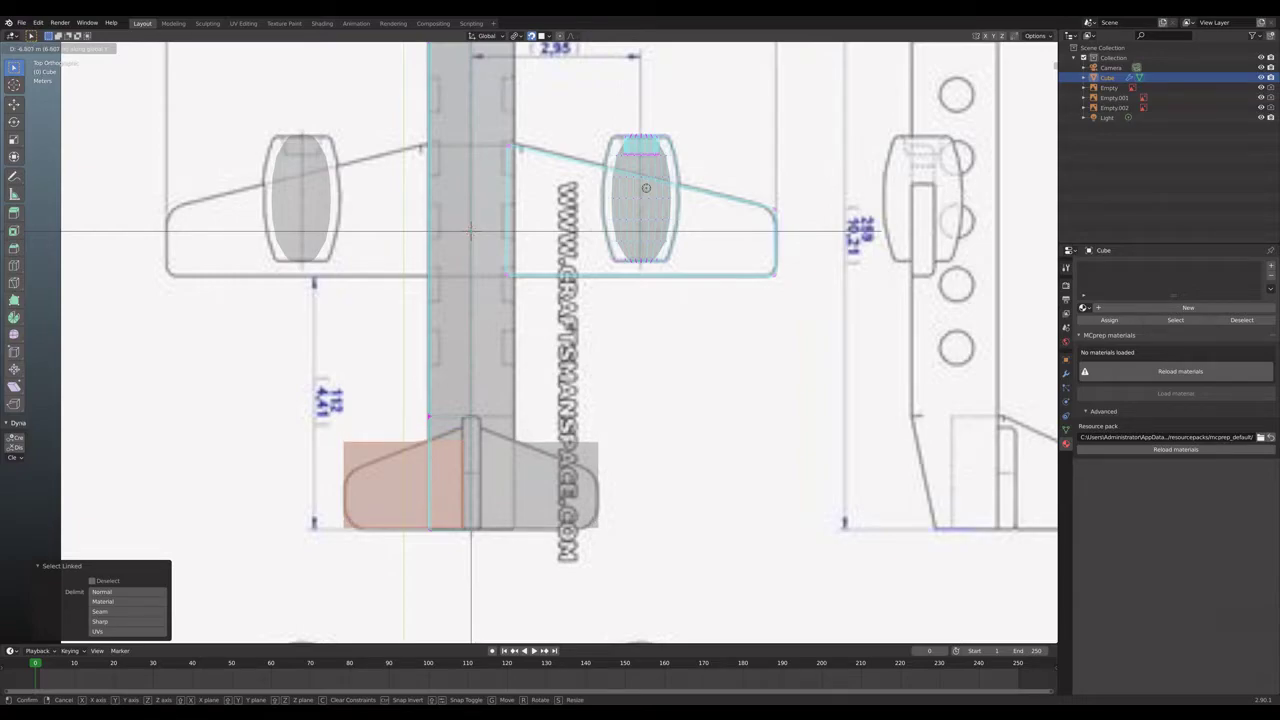
key("Return")
key("s")
key("y")
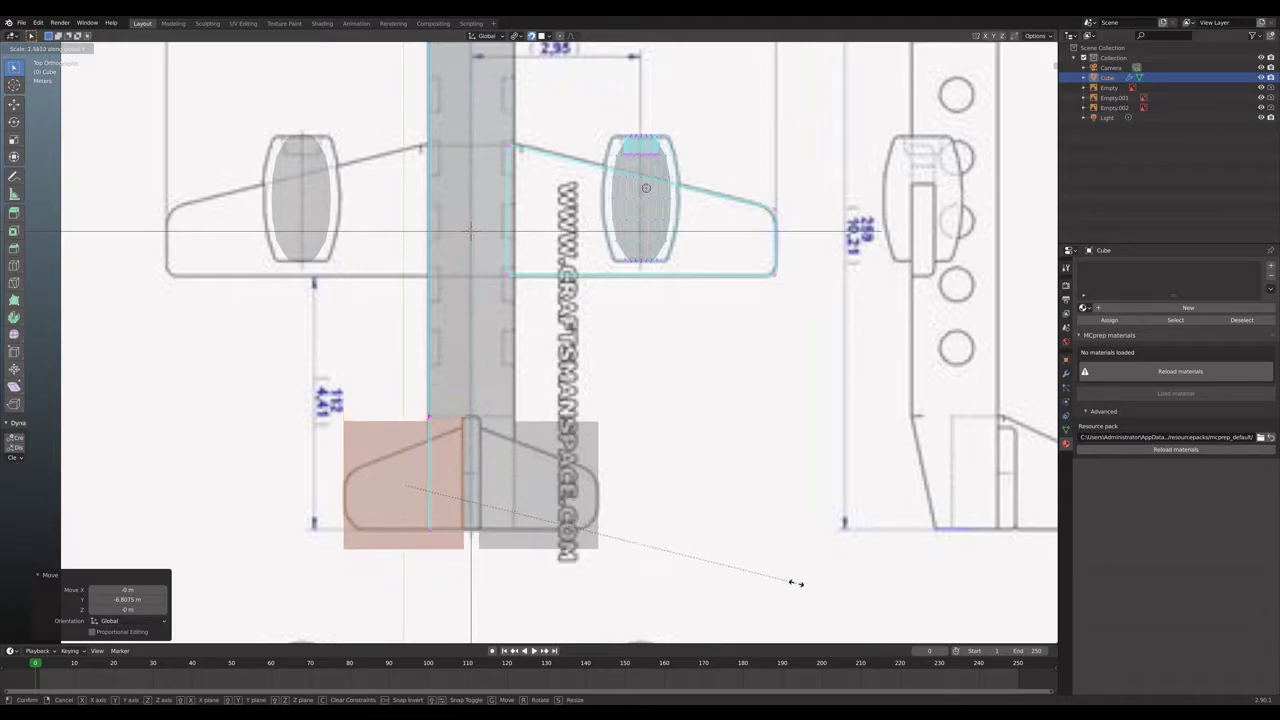
key("Return")
Move the tail block about 0.12 m along Y and scale it to 0.846 along Y to match the tailplane's front-to-back length.
key("g")
key("y")
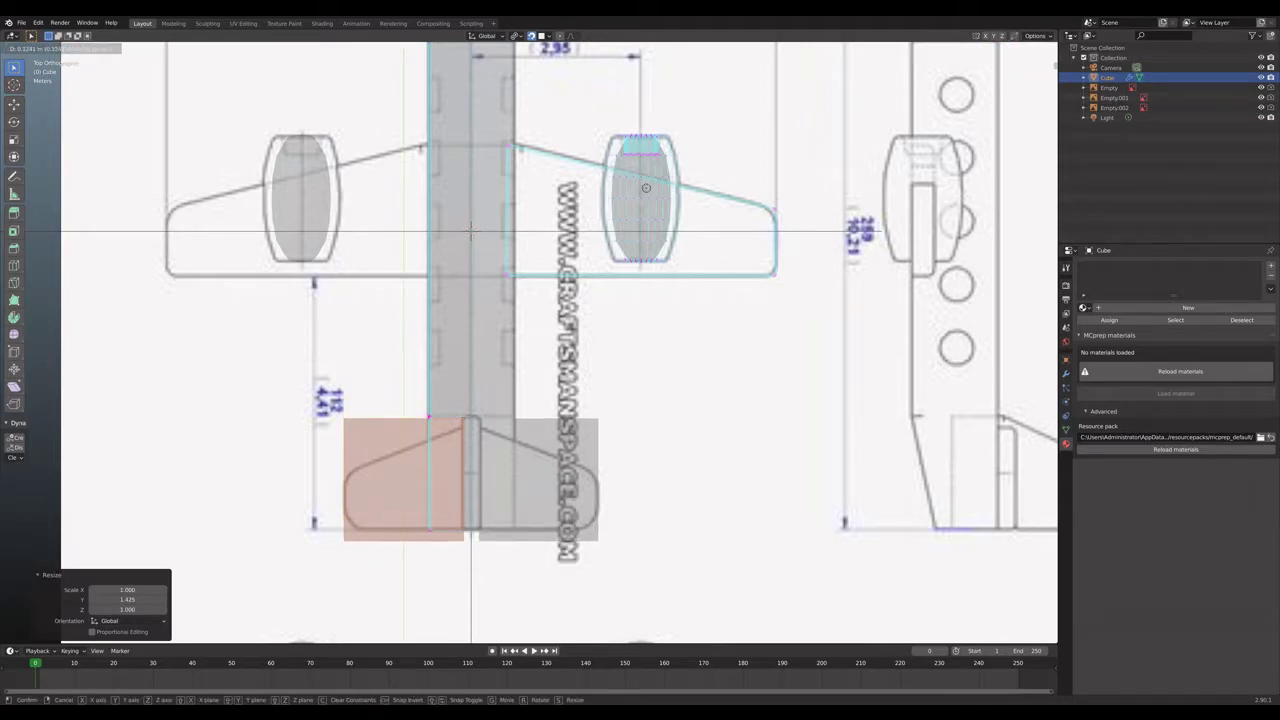
key("Return")
key("s")
key("y")
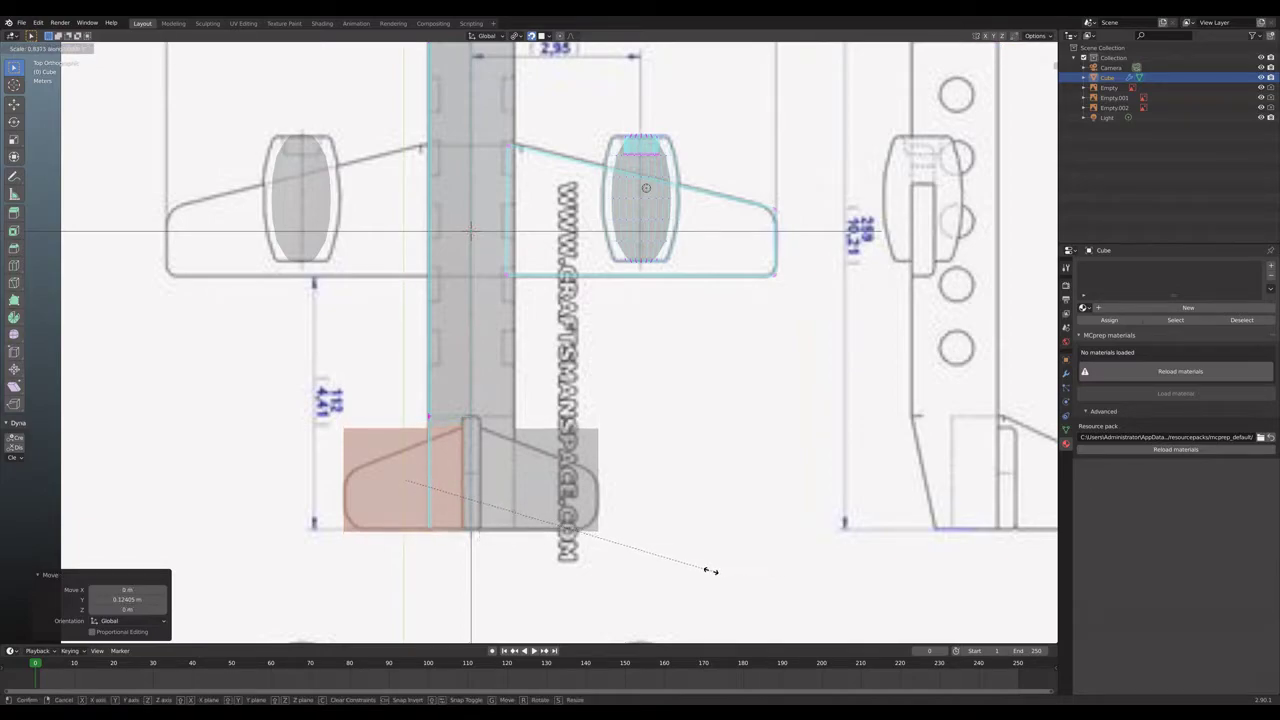
key("Return")
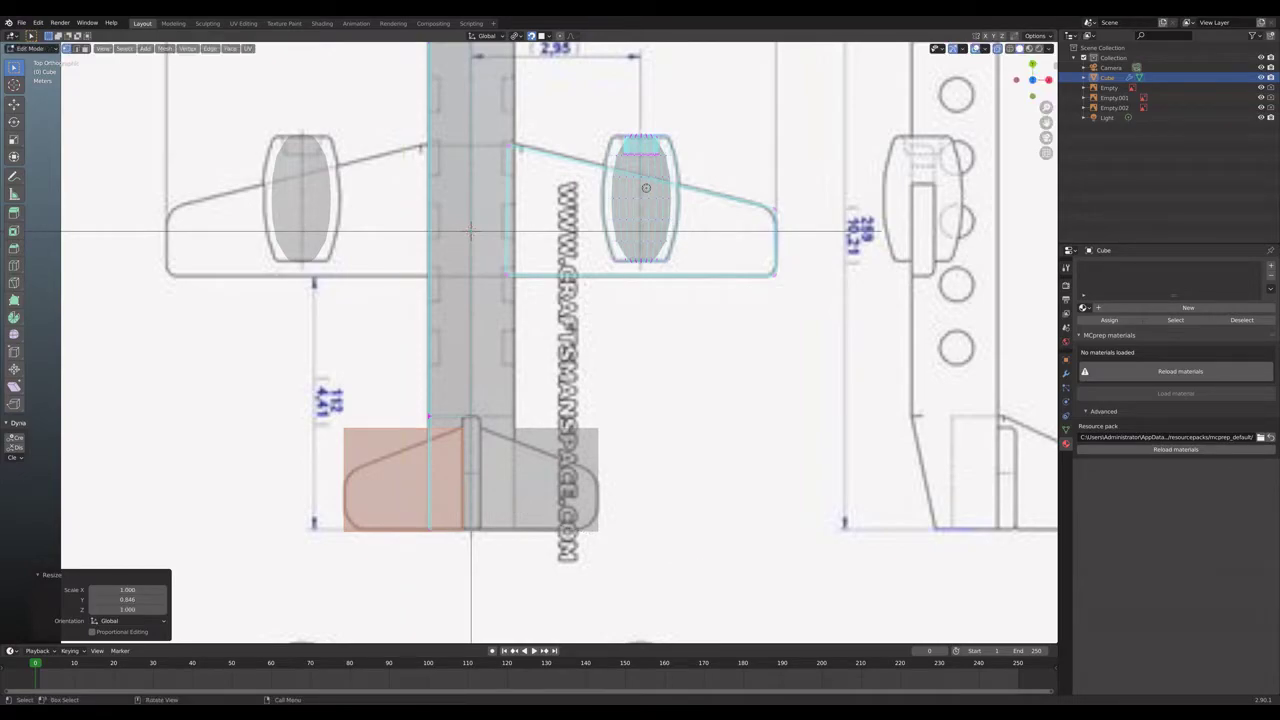
middle_click_drag(471, 229, 420, 300)
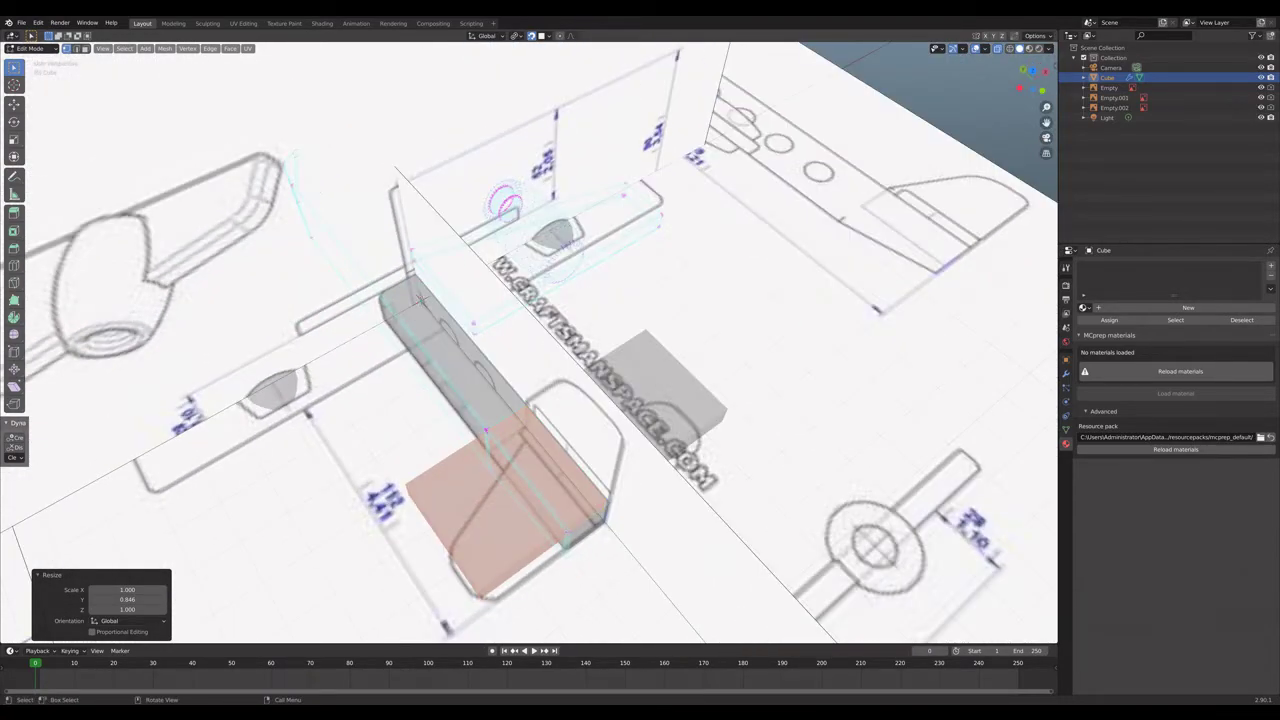
key("KP_7")
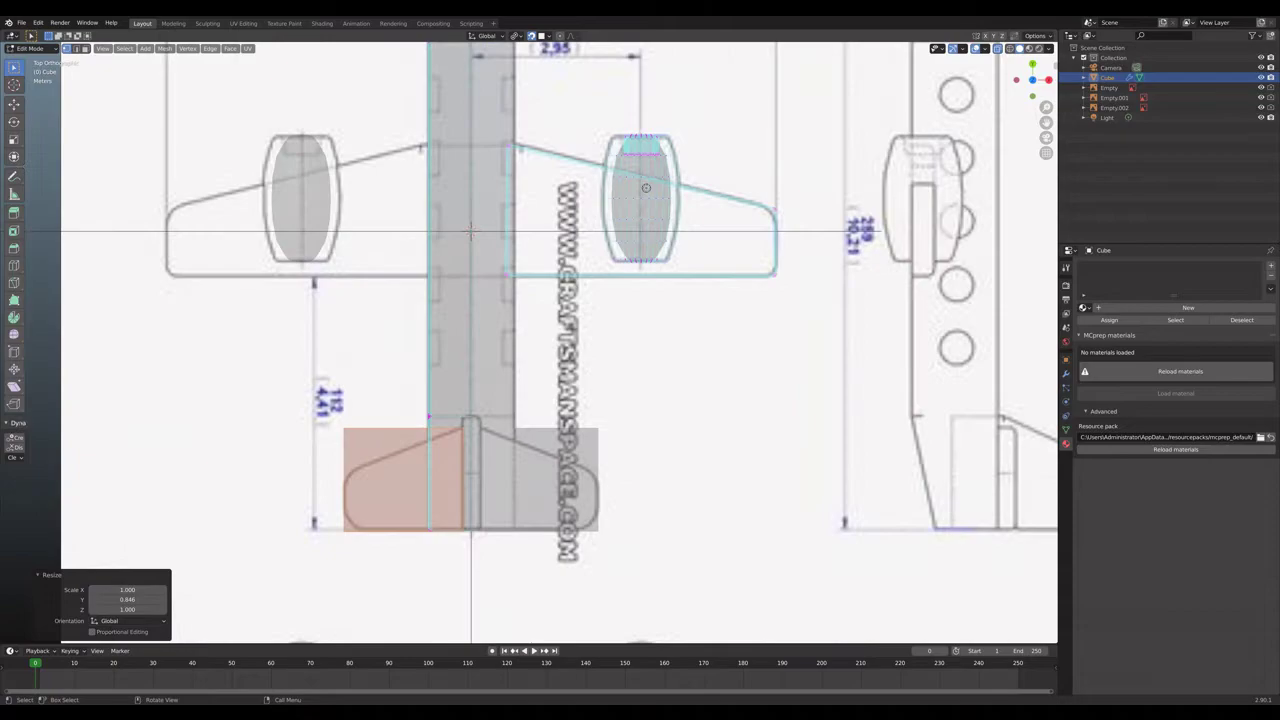
Move the tailplane's front outer corner about -1 m along Y to form the sloped leading edge of the blueprint outline.
key("alt+a")
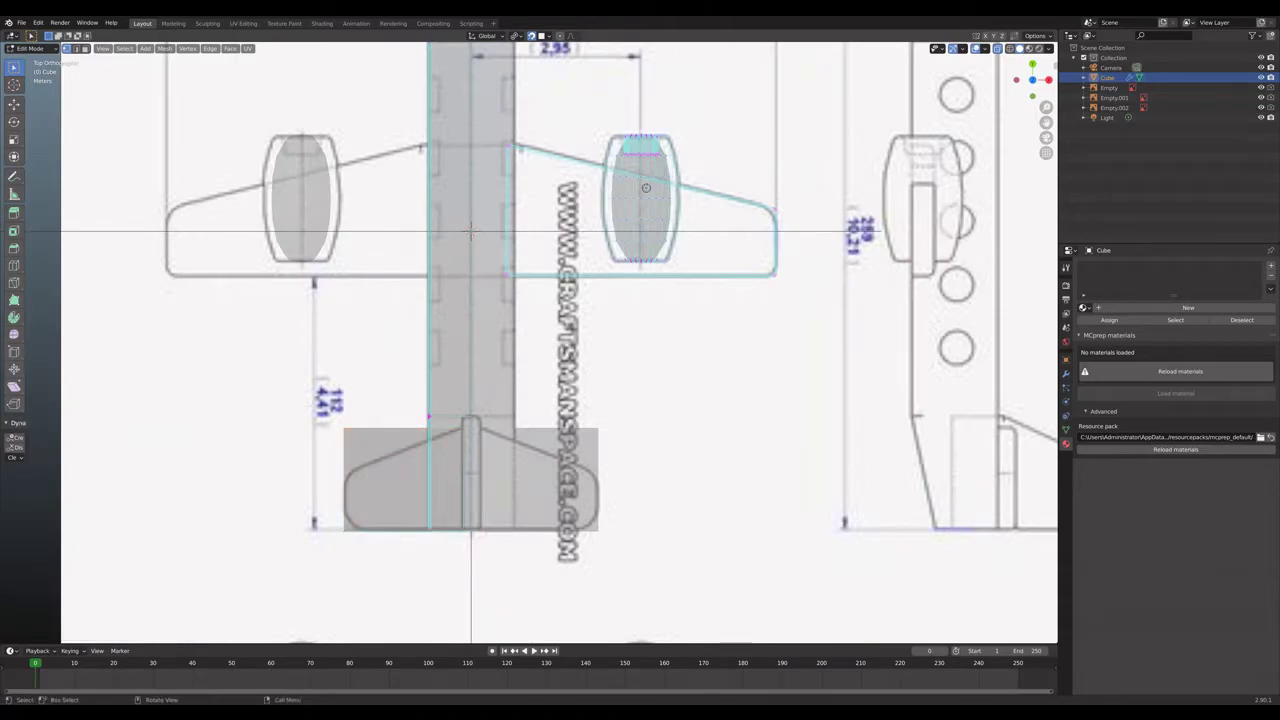
key("g")
key("y")
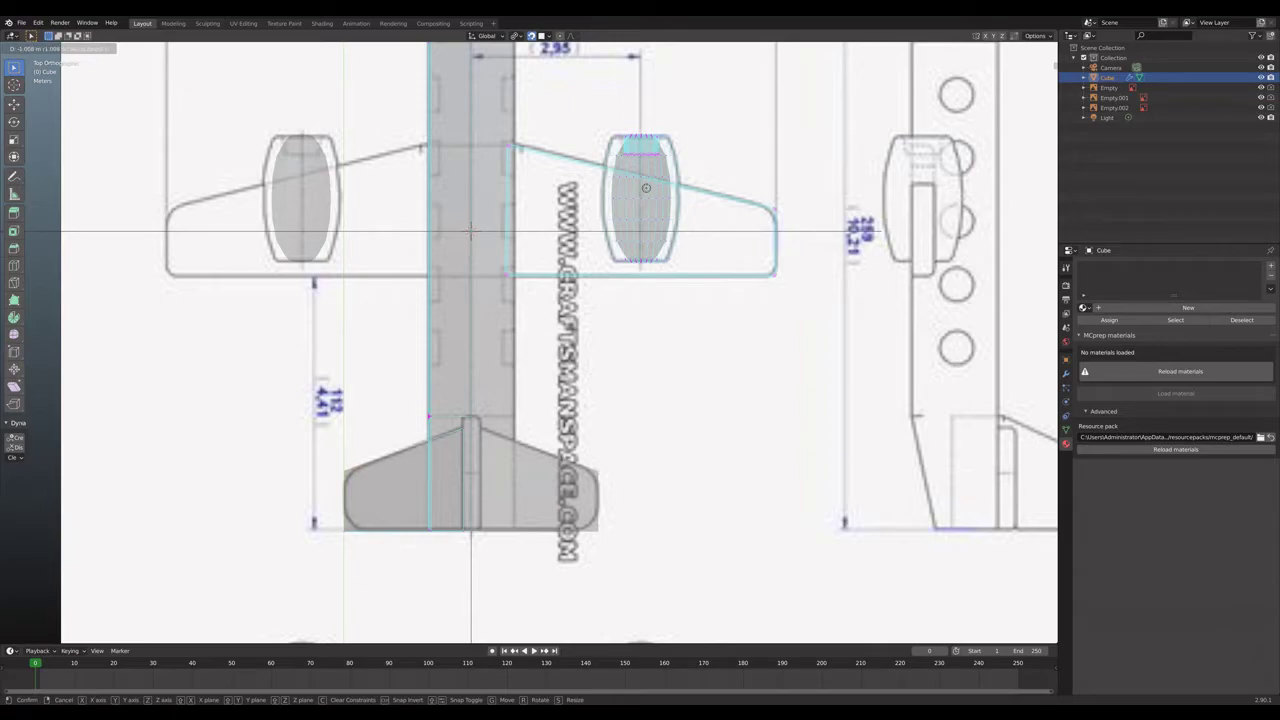
left_click(471, 231)
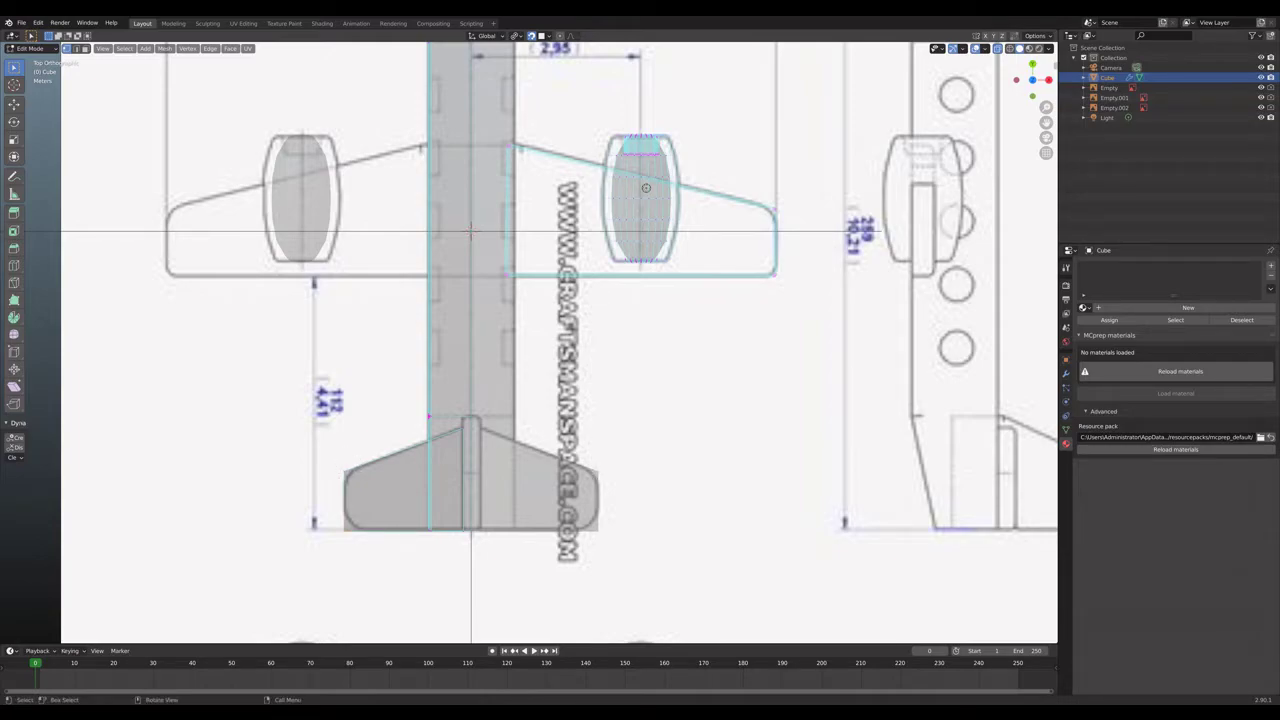
middle_click_drag(471, 231, 402, 341)
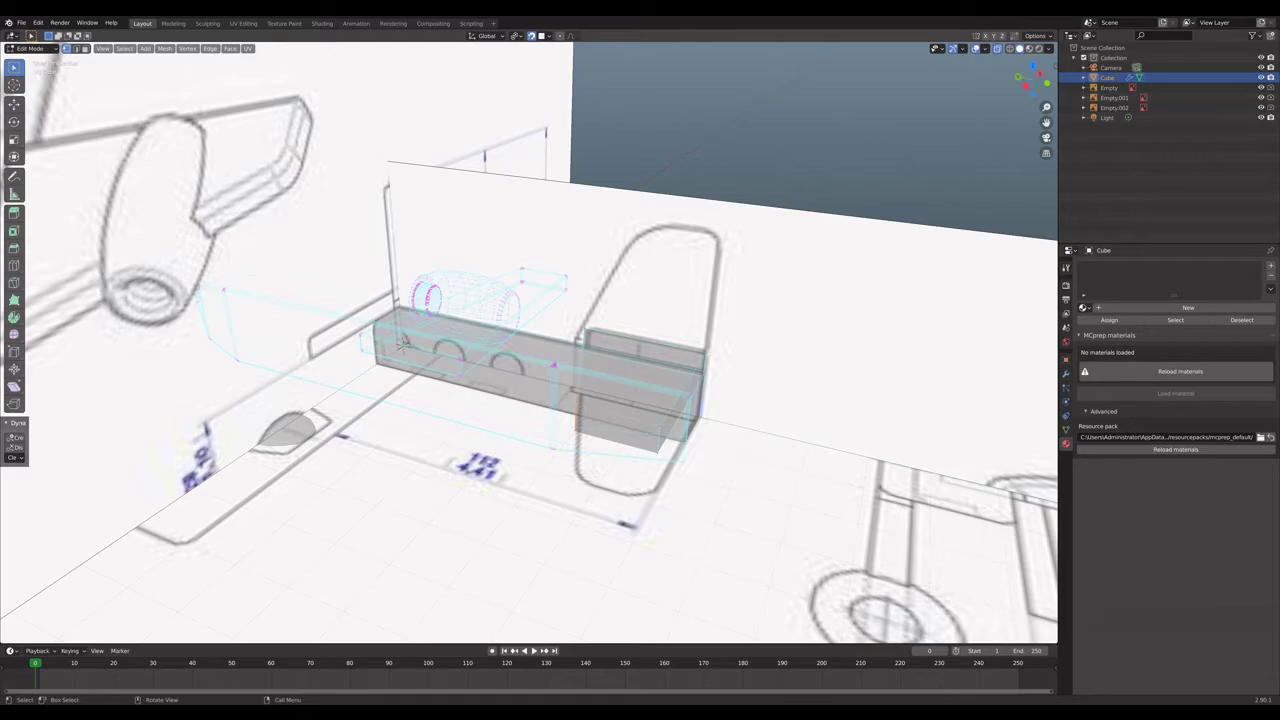
Try to bevel the tailplane's front outer corner with a width of 0.08 m.
left_click(14, 248)
mouse_move(527, 432)
left_mouse_down()
mouse_move(565, 436)
mouse_move(527, 432)
left_mouse_up()
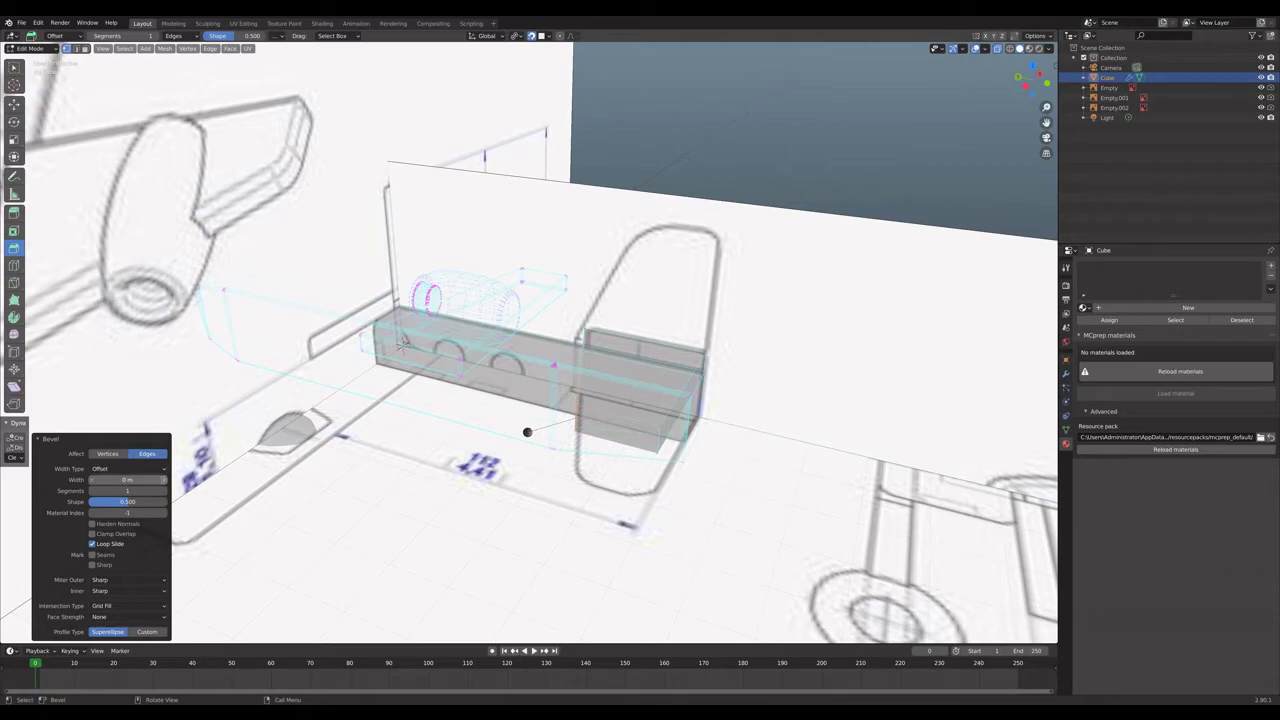
left_click_drag(127, 480, 140, 480)
left_click(1038, 74)
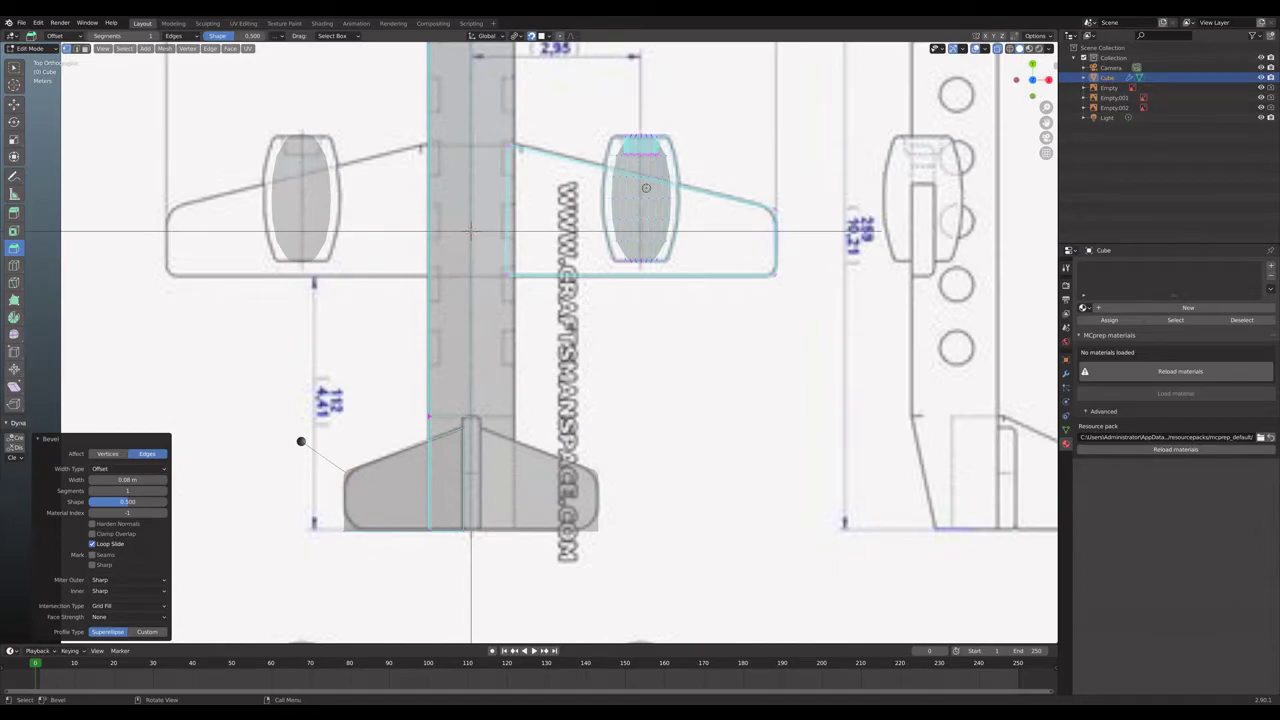
key("ctrl+z")
Try to bevel the edges of the tailplane's outer end together with a width of 0.14 m.
left_click_drag(330, 516, 358, 542, "shift")
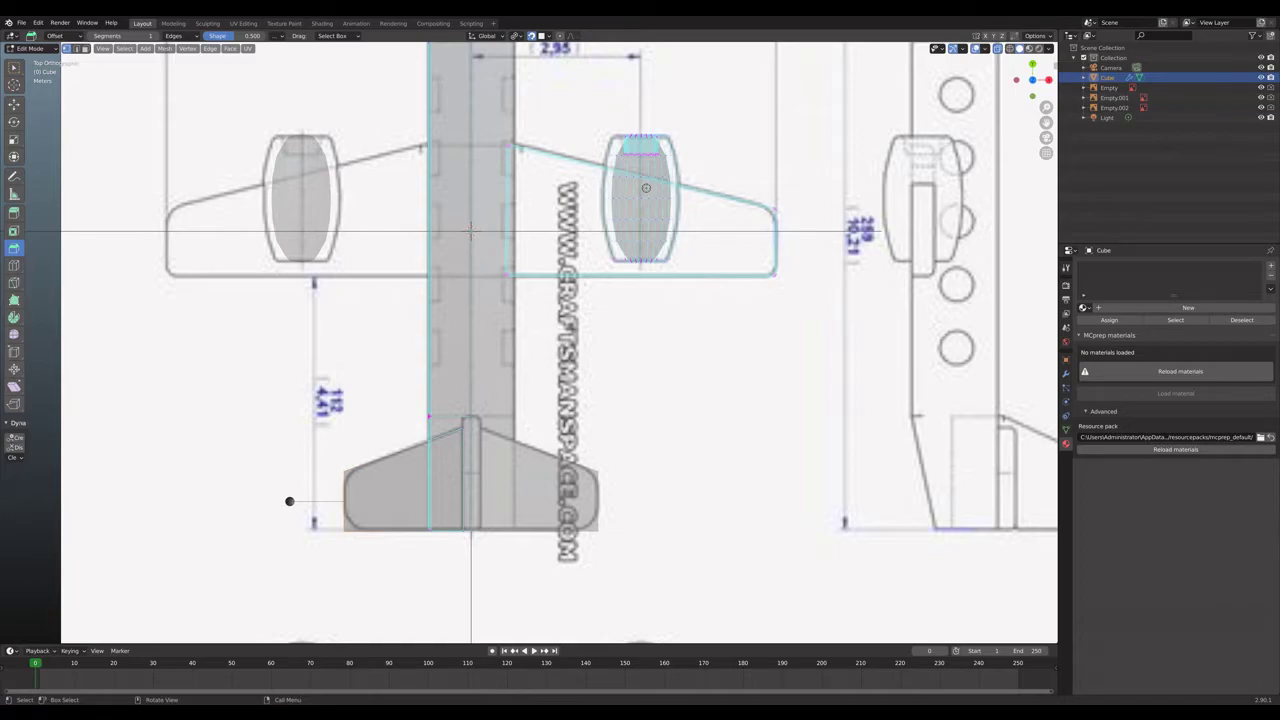
key("ctrl+b")
key("Return")
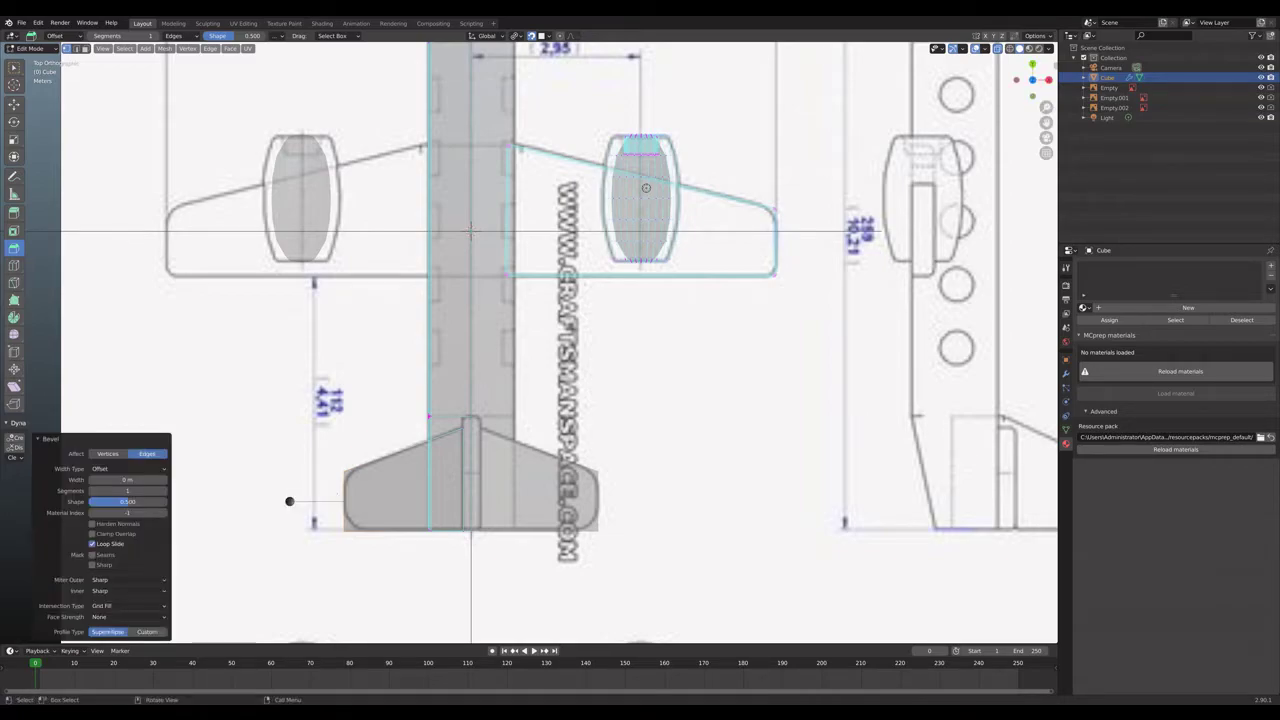
left_click(164, 480)
left_click(164, 480)
left_click(164, 480)
left_click(164, 480)
left_click(164, 480)
left_click(164, 480)
middle_click_drag(400, 450, 440, 430)
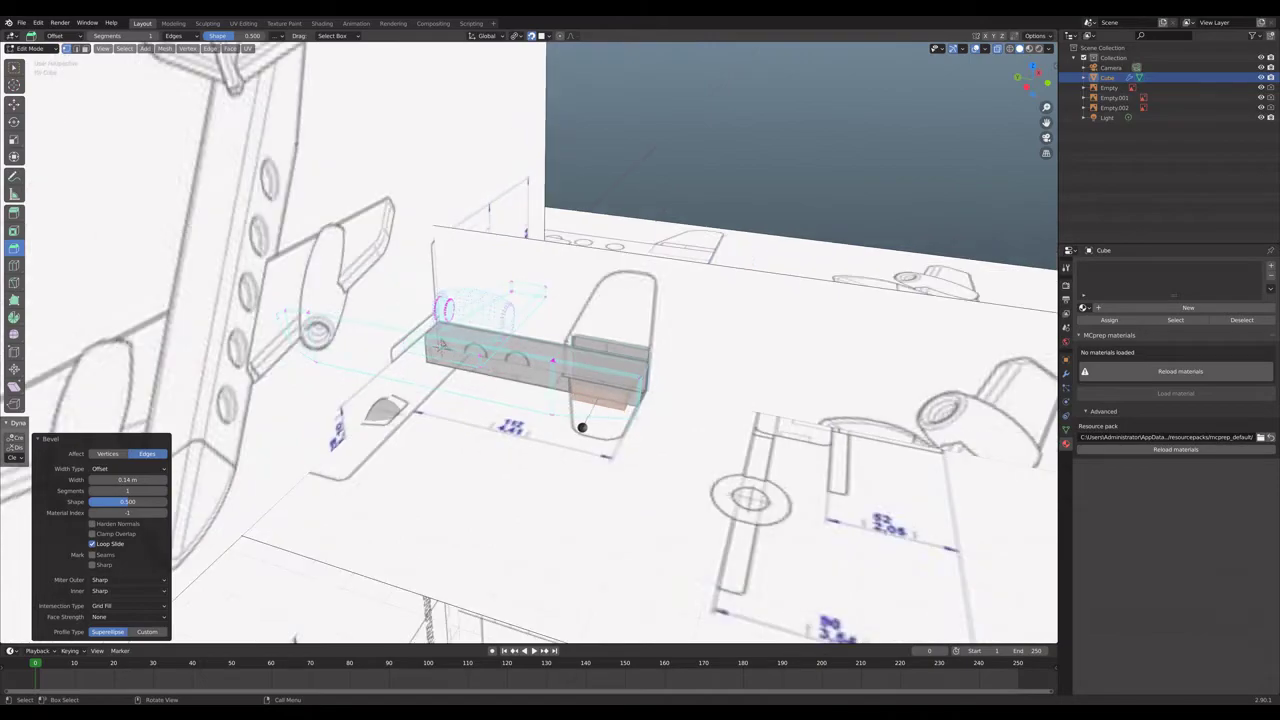
scroll(528, 360, "up", 1)
key("ctrl")
left_click(600, 444, "ctrl")
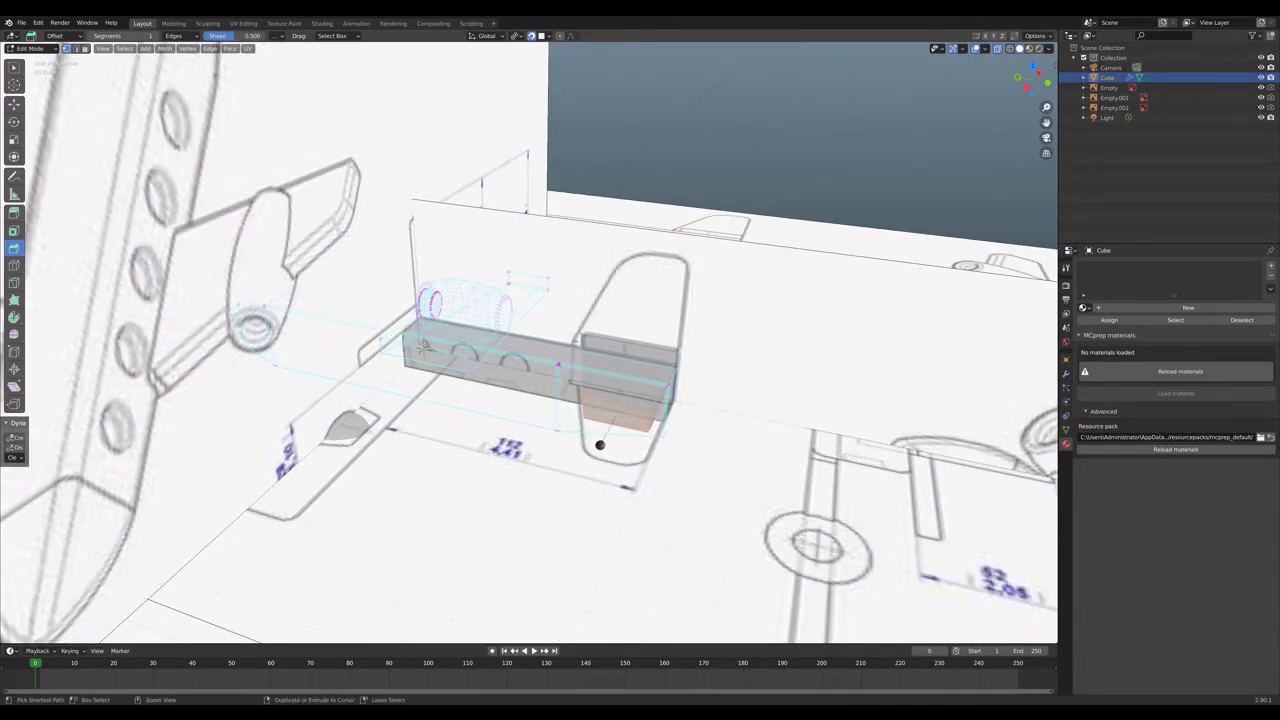
Bevel the tailplane's front outer corner with several segments, widening it to match the rounded corner of the top-view blueprint.
key("KP_7")
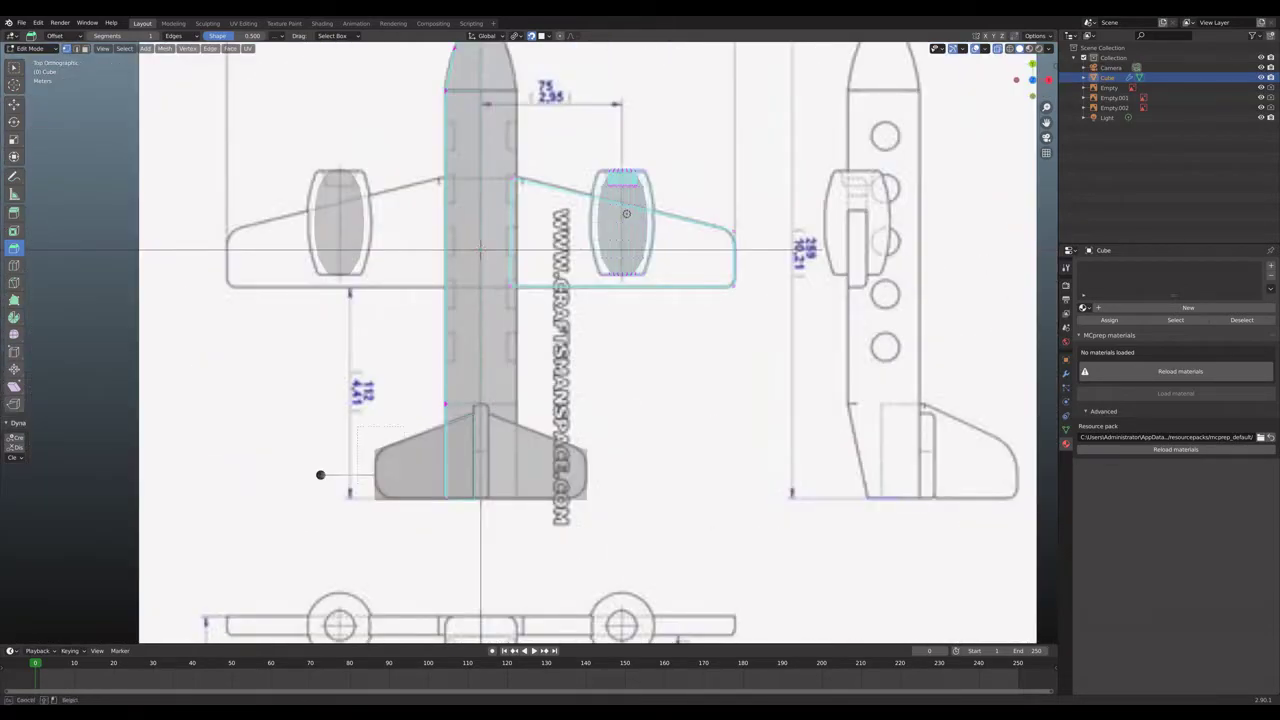
left_click(330, 419)
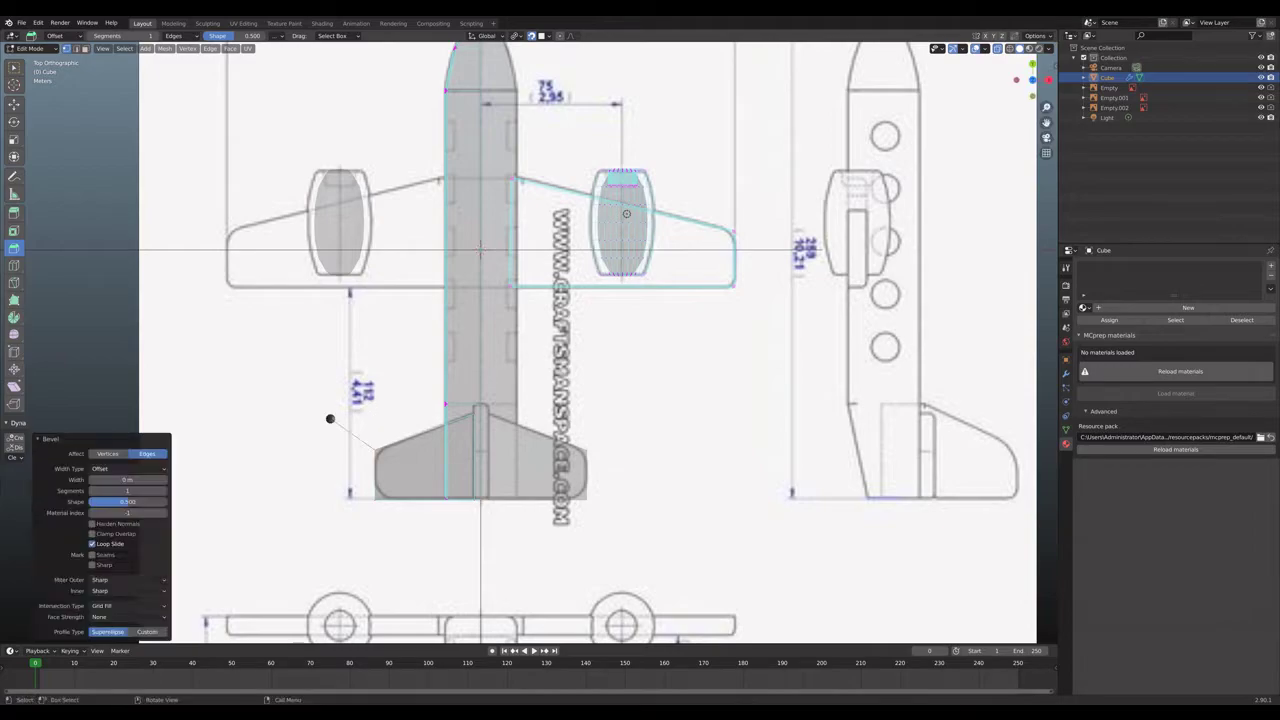
mouse_move(140, 480)
left_mouse_down()
mouse_move(155, 480)
mouse_move(129, 491)
left_mouse_up()
left_click(345, 515)
left_click_drag(360, 484, 390, 512)
left_click(336, 538)
left_click(164, 480)
left_click(164, 480)
left_click(164, 480)
left_click(164, 480)
left_click(164, 480)
left_click(164, 480)
left_click(164, 480)
left_click(164, 480)
left_click(164, 480)
left_click(164, 480)
left_click(164, 480)
left_click(164, 480)
left_click(164, 480)
left_click(164, 480)
left_click(164, 480)
left_click(164, 480)
left_click(164, 491)
left_click(164, 491)
left_click(164, 491)
left_click(164, 491)
scroll(339, 535, "up", 3)
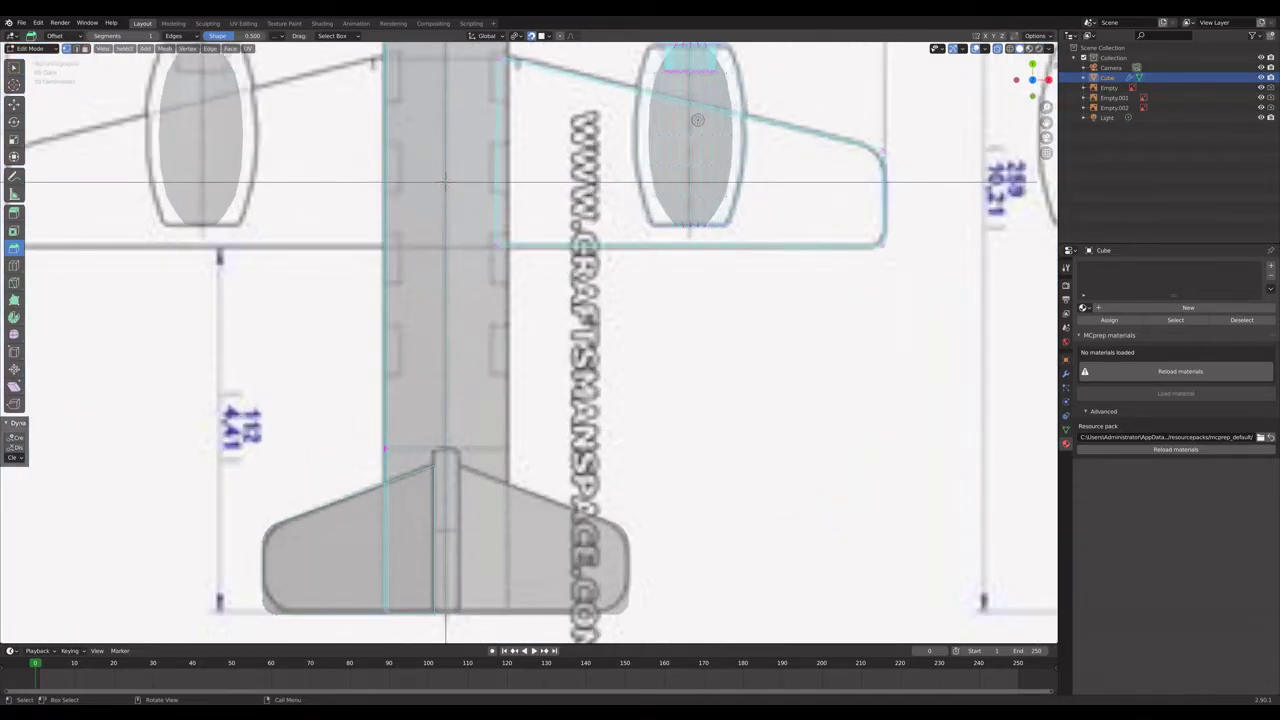
scroll(445, 183, "down", 2)
Bevel the tailplane's rear outer corner with a width of 0.33 m and 4 segments, and clear the selection.
left_click(297, 553)
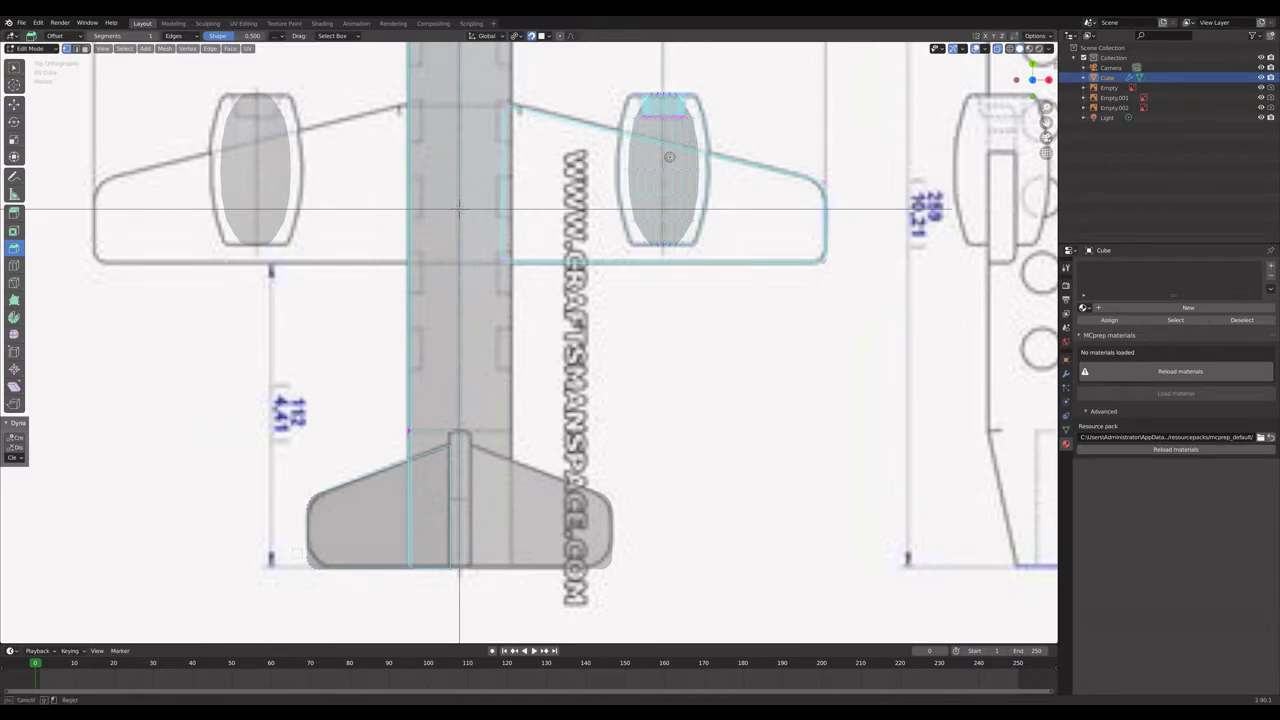
left_click_drag(326, 583, 327, 584)
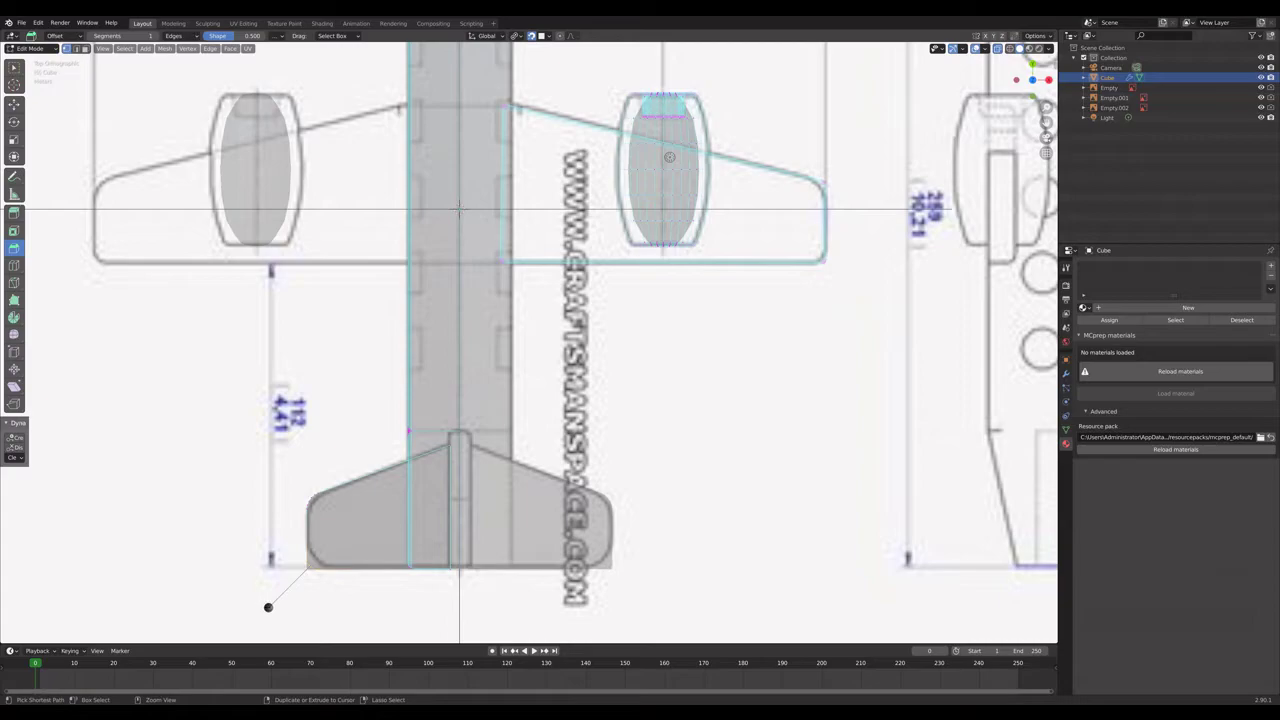
left_click(268, 607)
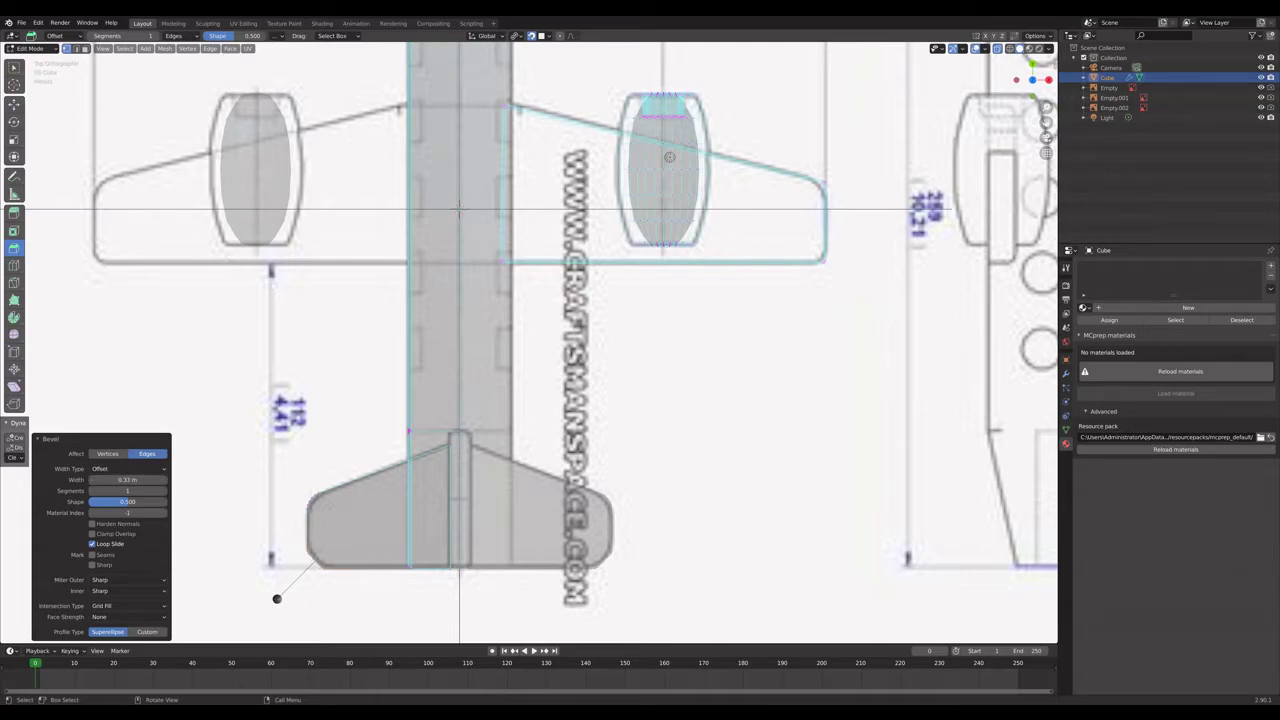
left_click(164, 491)
left_click(164, 491)
left_click(164, 491)
left_click(164, 491)
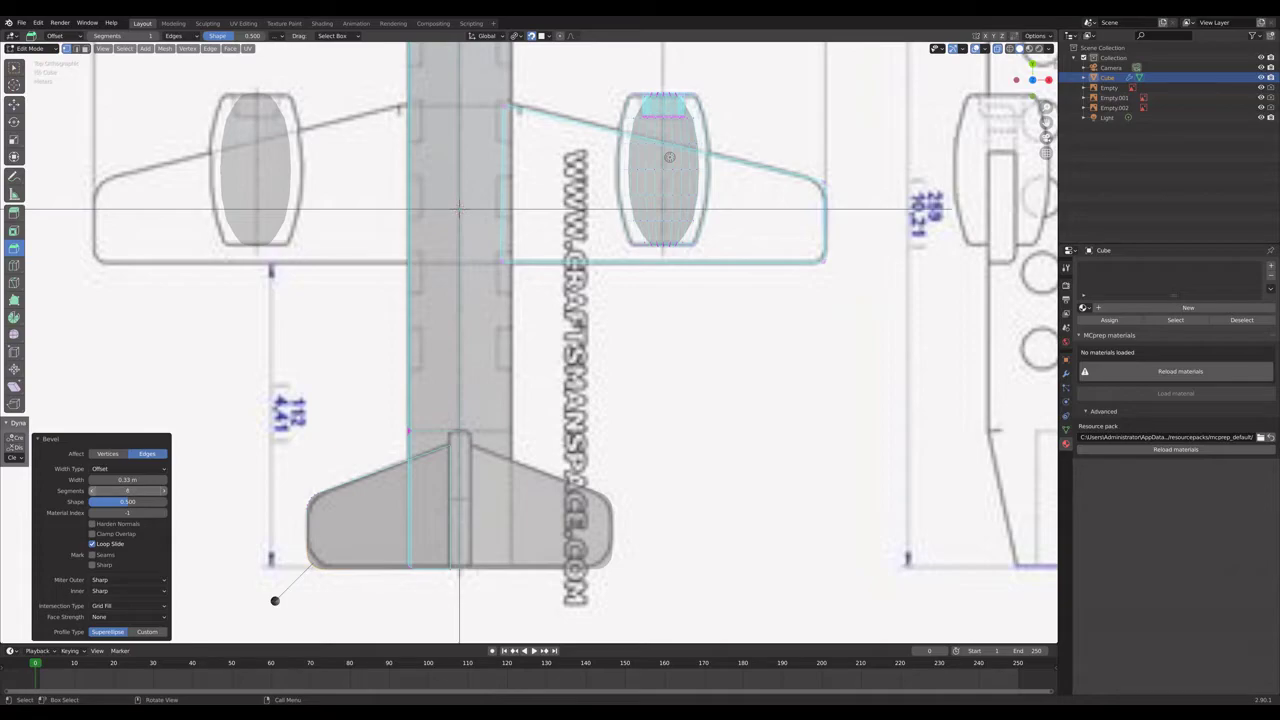
key("alt+a")
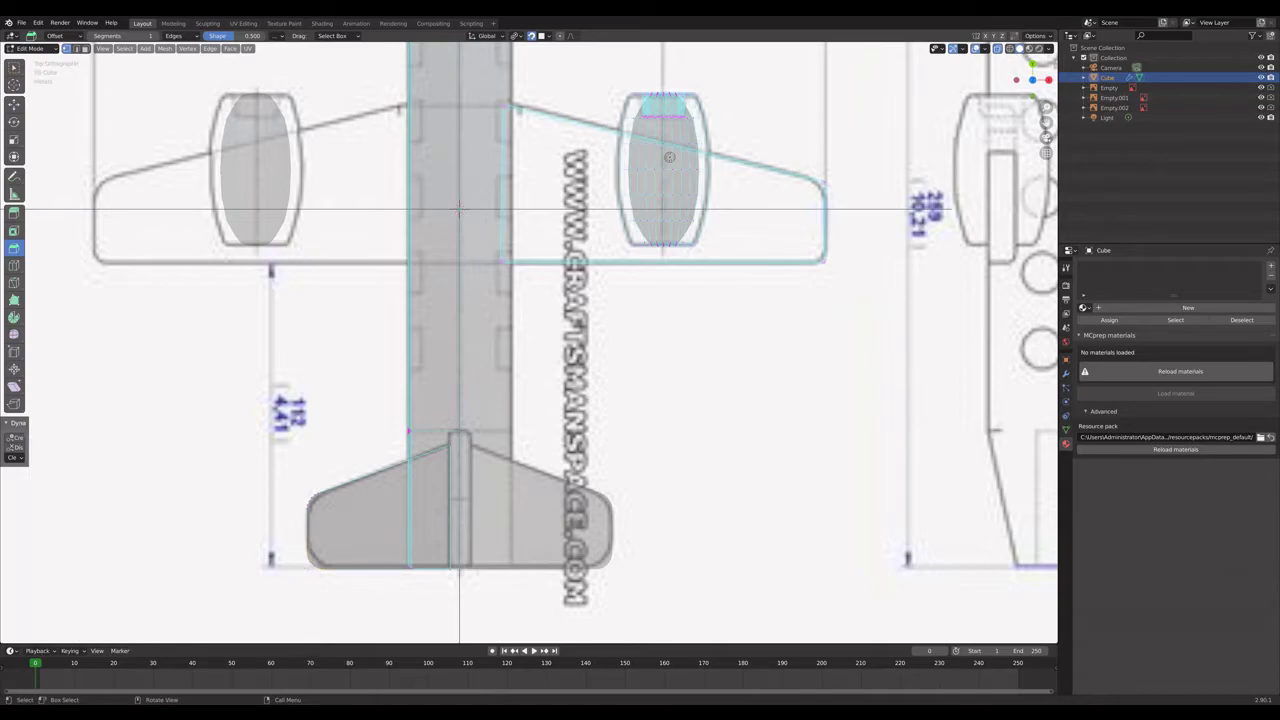
Hide the entire linked fuselage mesh, keeping the tailplane, wing and engine shown over the side-view blueprint.
middle_click_drag(400, 430, 340, 422)
middle_click_drag(380, 340, 380, 344)
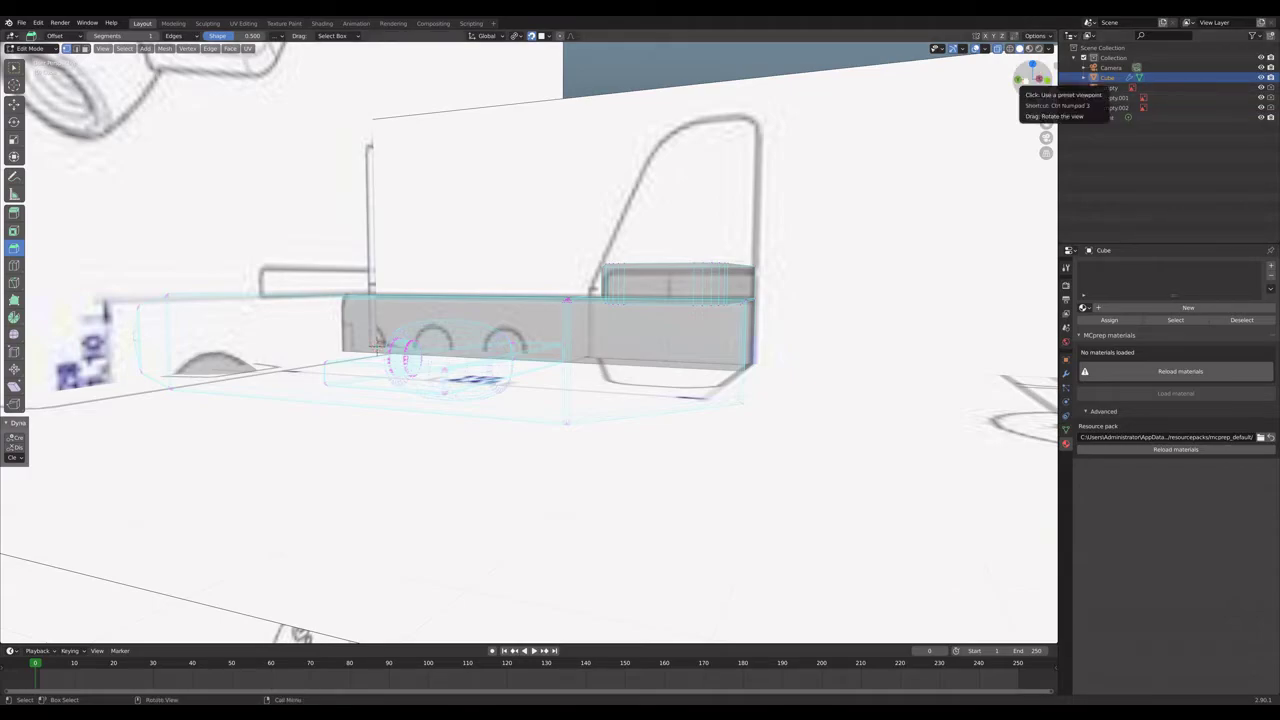
left_click(1032, 80)
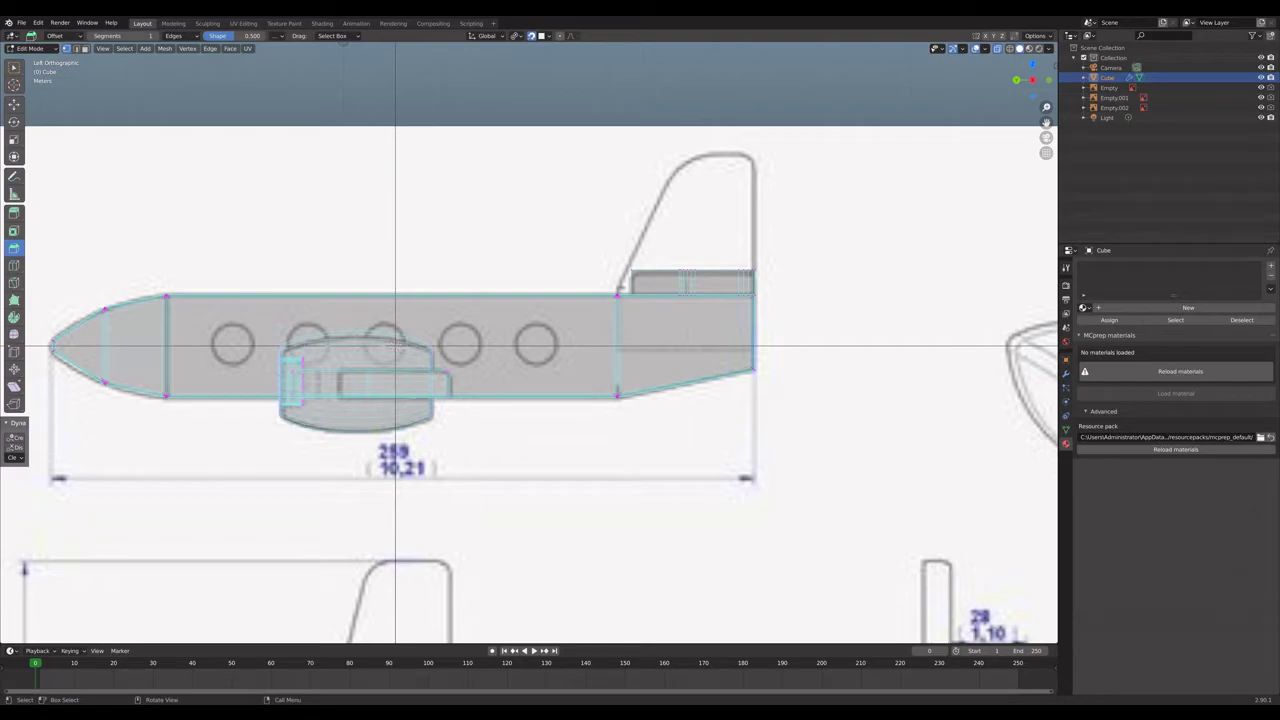
key("l")
key("h")
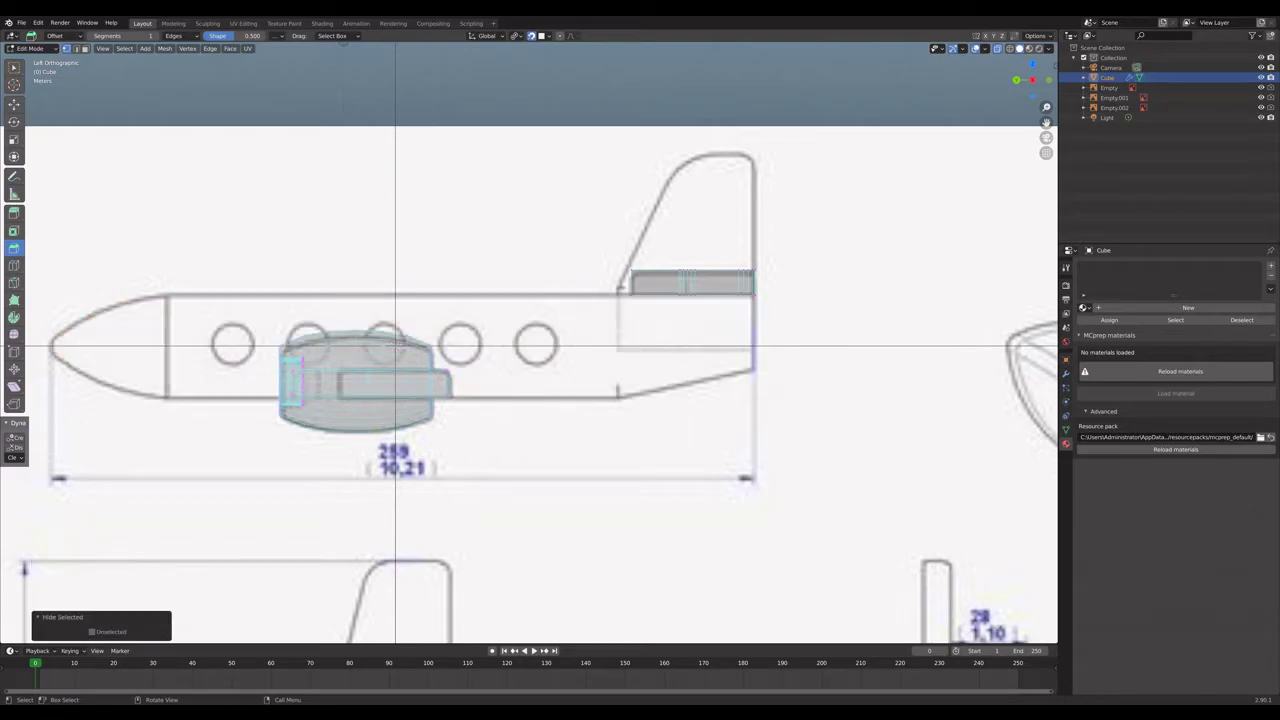
scroll(395, 347, "up", 3)
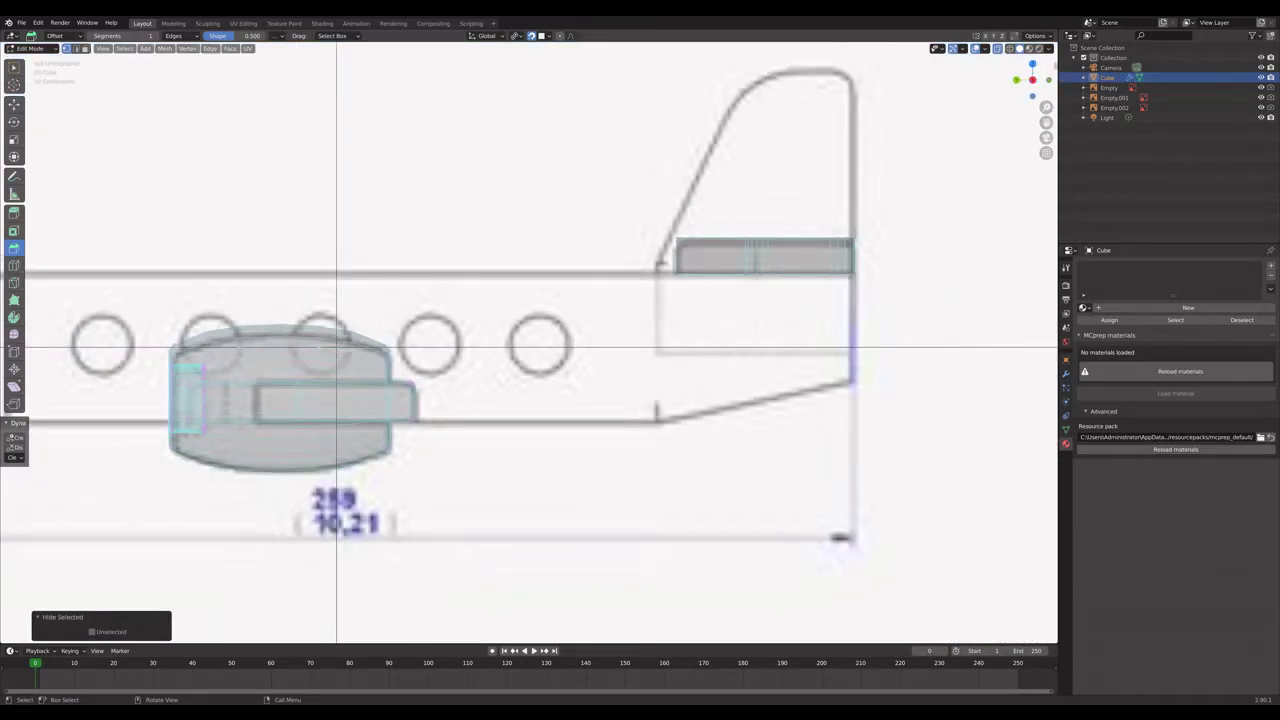
Select the tailplane's upper face edges and bevel them with a width of about 0.08 m.
left_click_drag(662, 323, 892, 264)
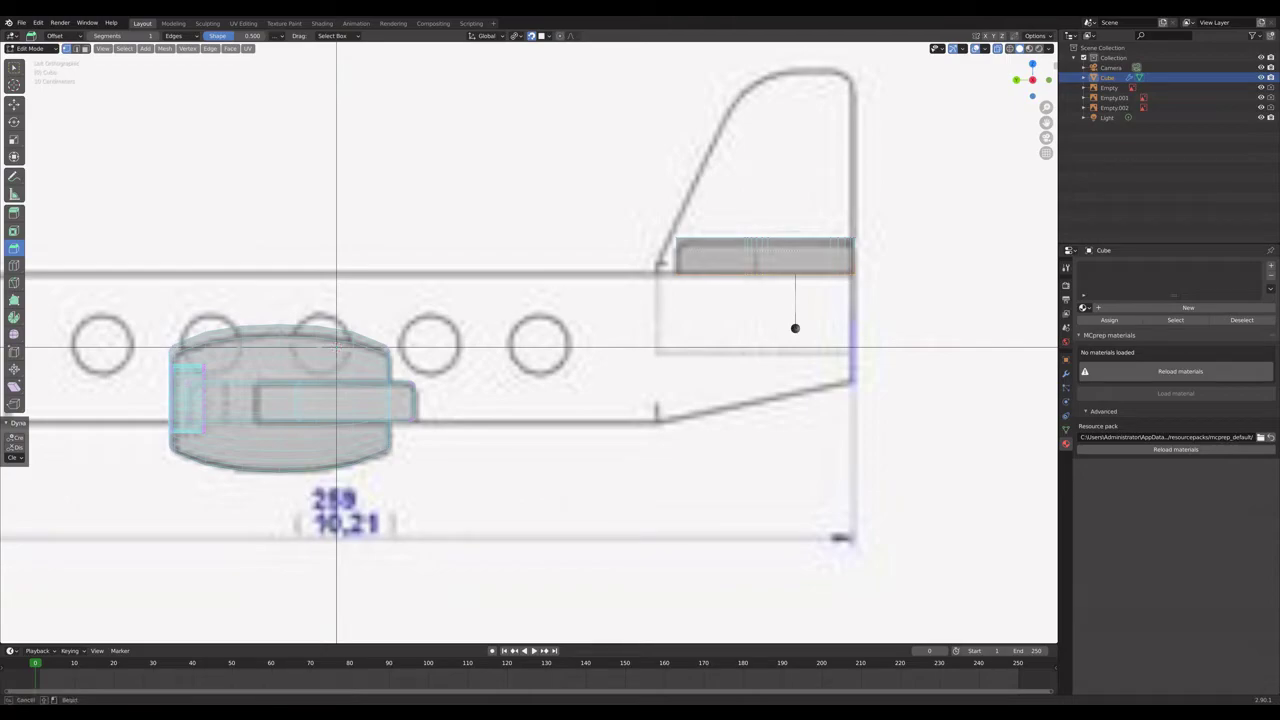
scroll(336, 349, "down", 8)
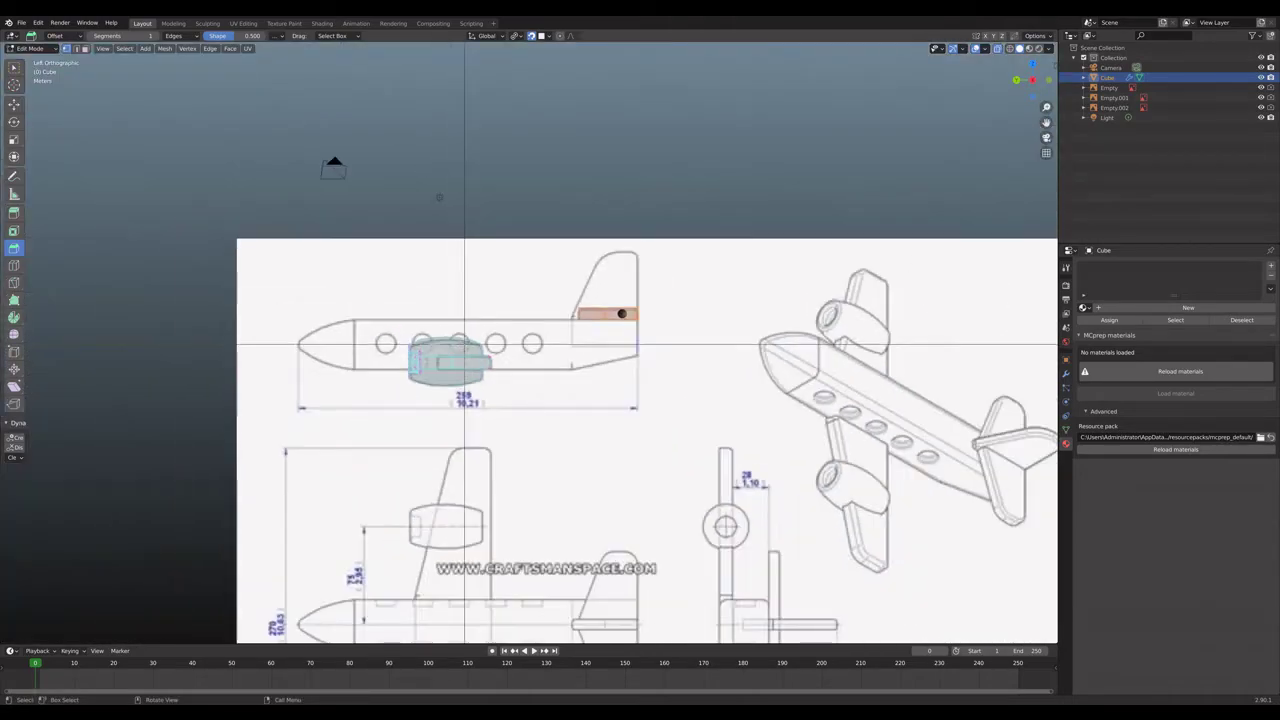
scroll(530, 345, "up", 3)
scroll(464, 345, "up", 1)
scroll(475, 345, "down", 2)
scroll(475, 345, "up", 6)
scroll(538, 345, "up", 1)
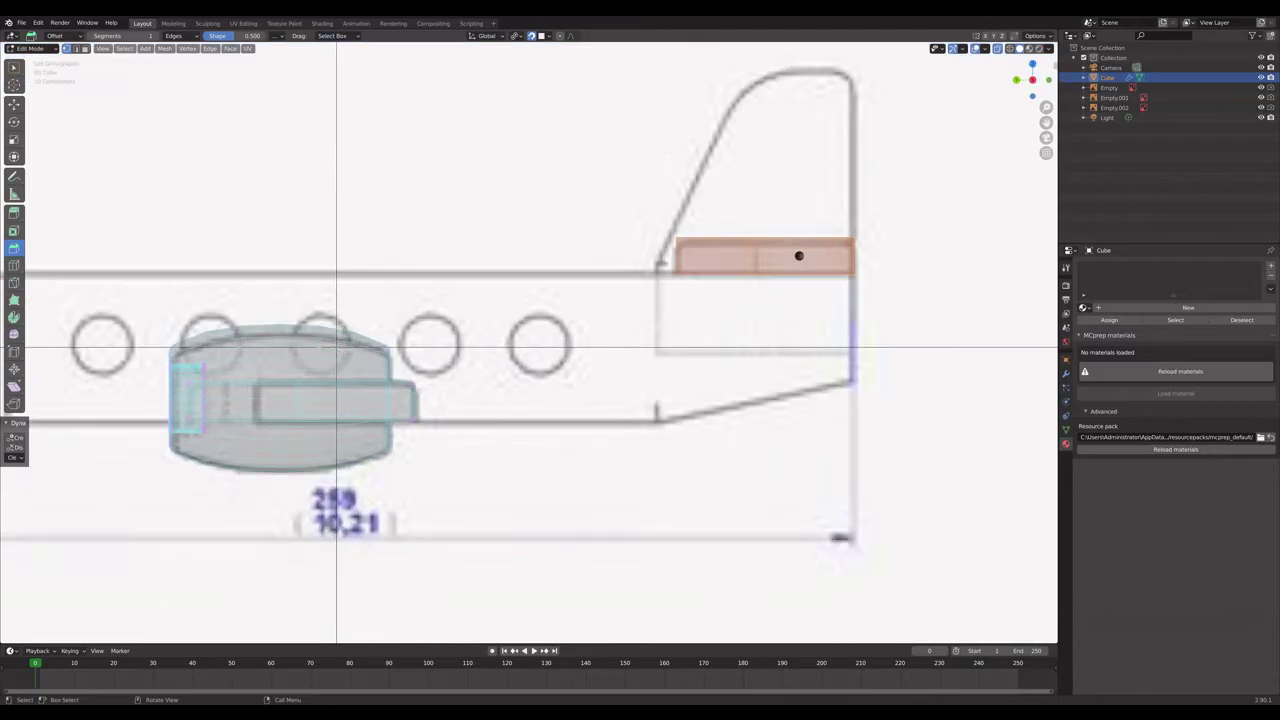
left_click(794, 186)
middle_click_drag(794, 186, 545, 218)
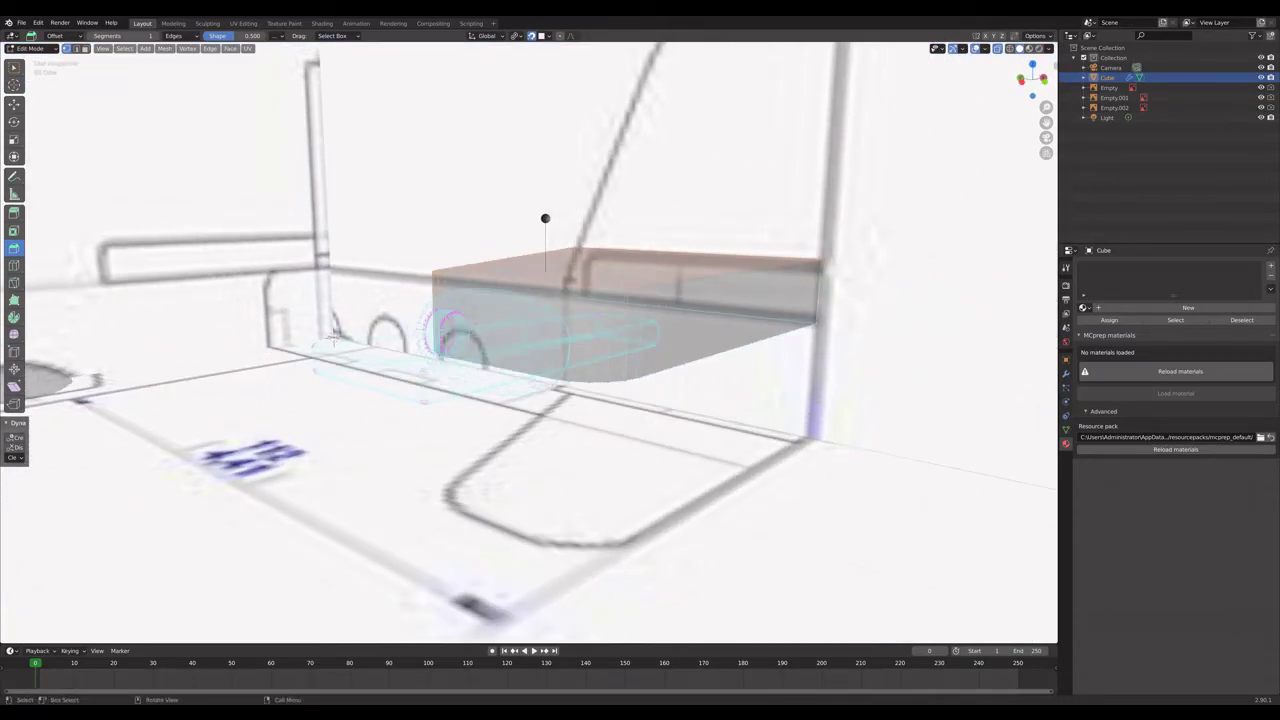
mouse_move(545, 218)
left_mouse_down()
mouse_move(493, 236)
mouse_move(533, 231)
left_mouse_up()
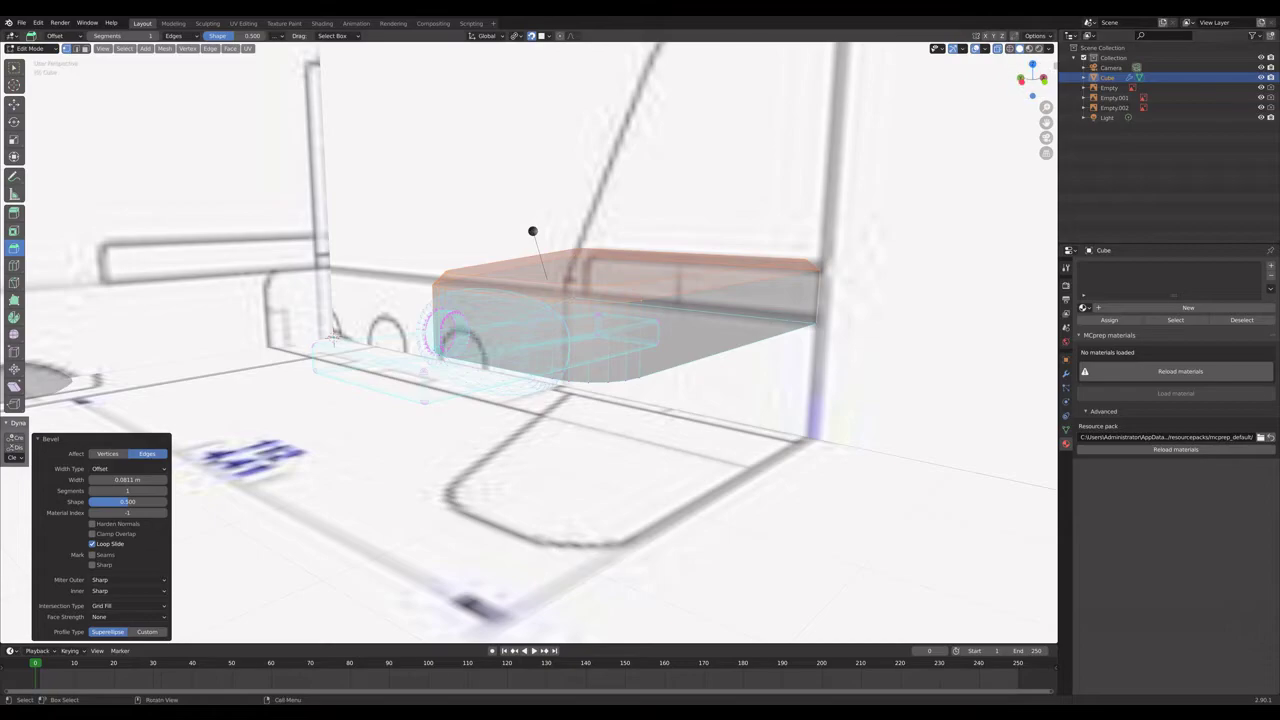
Set the tailplane's upper edge bevel to a width of 0.13 m and increase its segments to round it.
left_click(1022, 79)
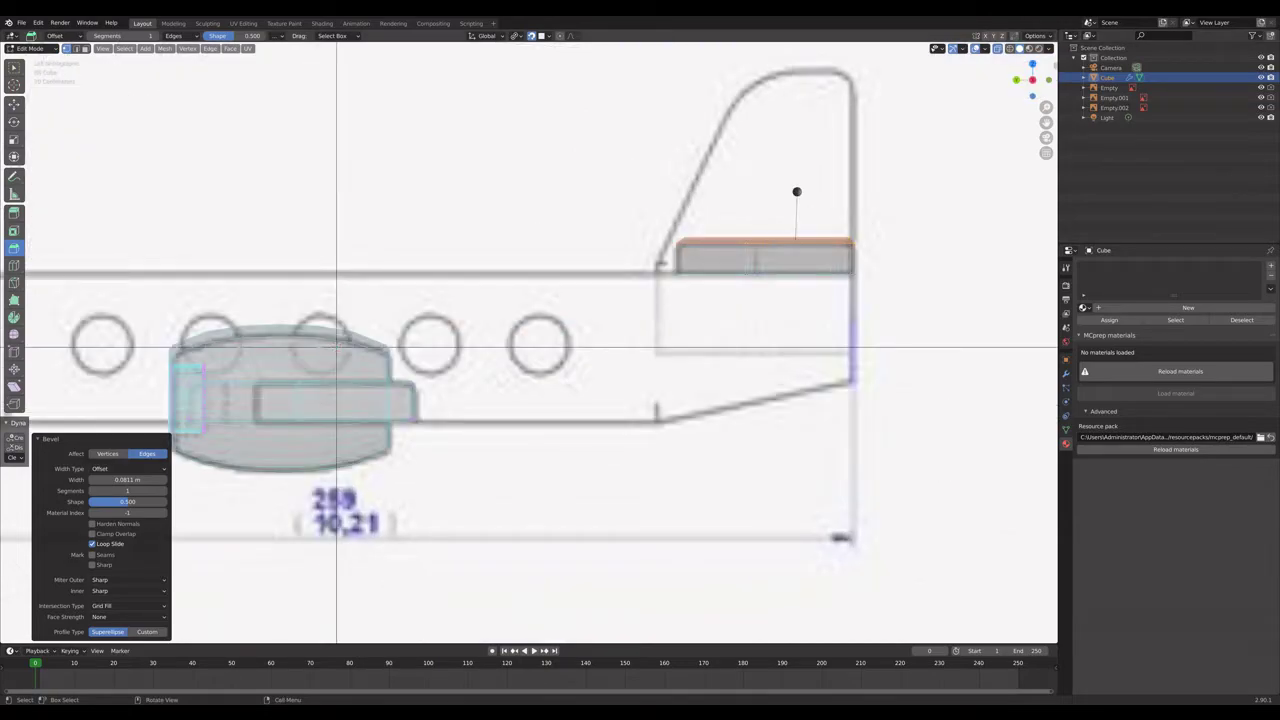
scroll(528, 345, "up", 2)
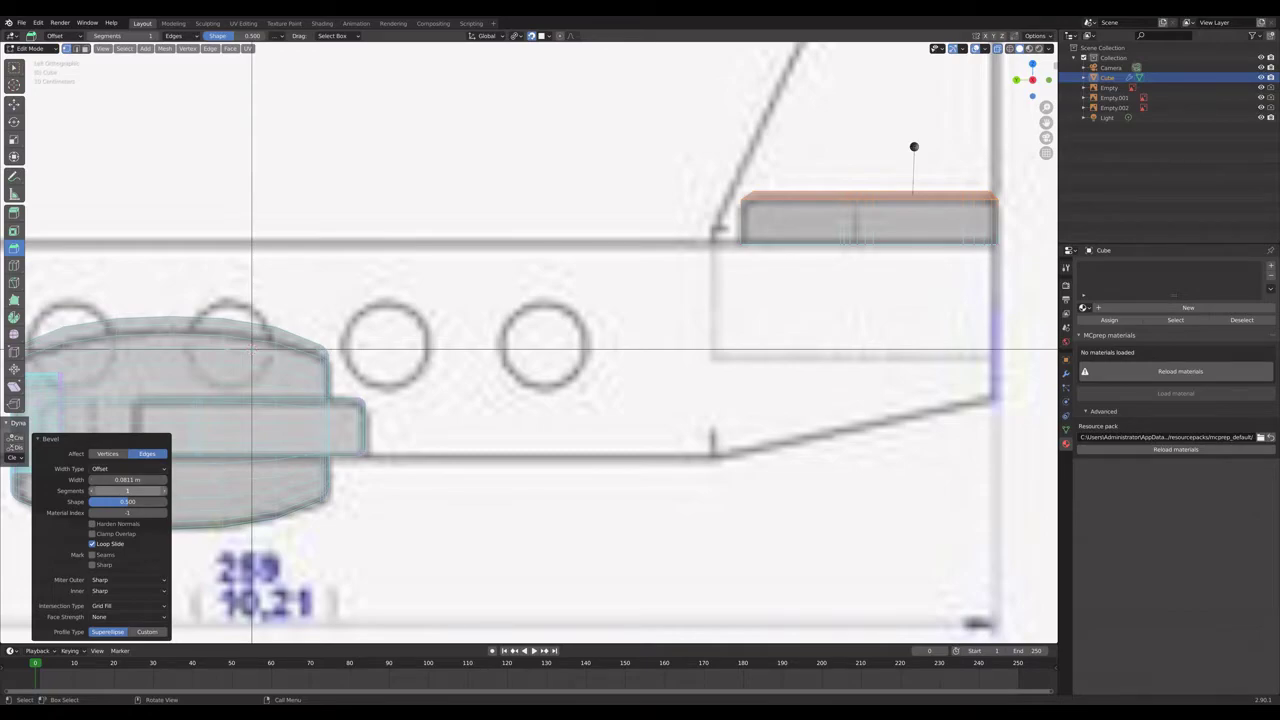
left_click(127, 479)
type(".08")
key("Return")
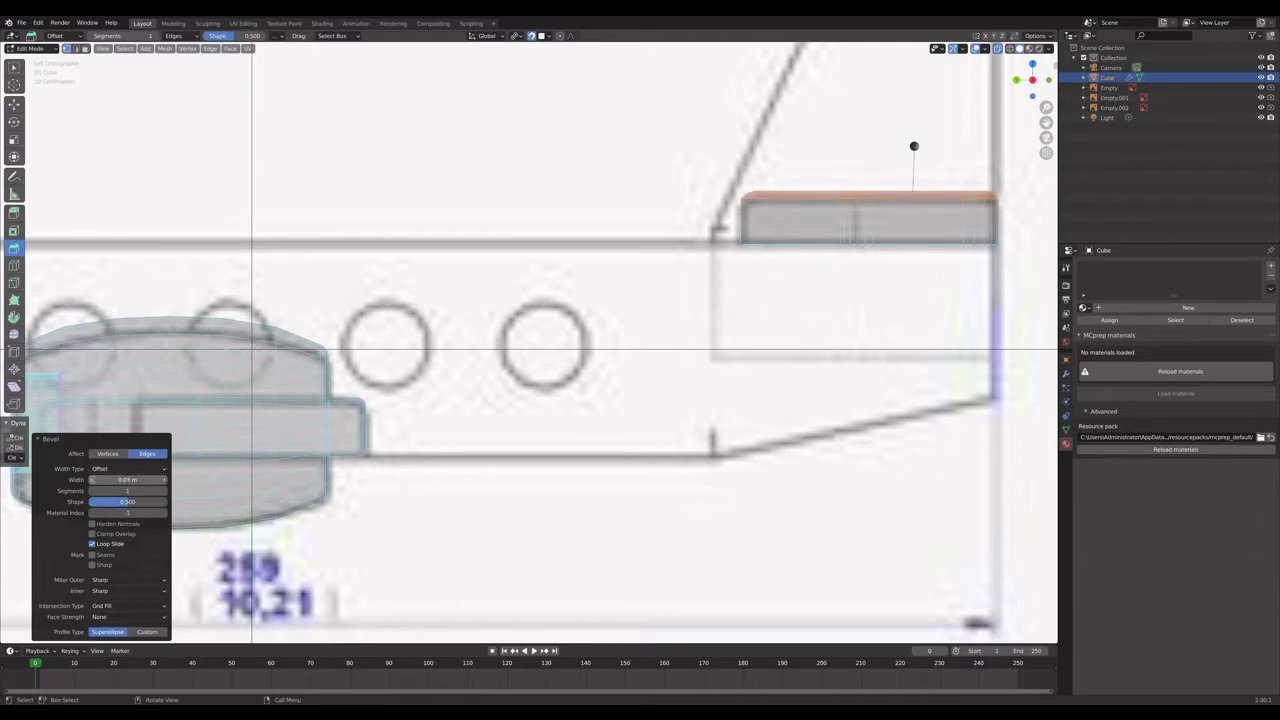
left_click(164, 480)
left_click(164, 480)
left_click(164, 480)
left_click(164, 480)
left_click(164, 480)
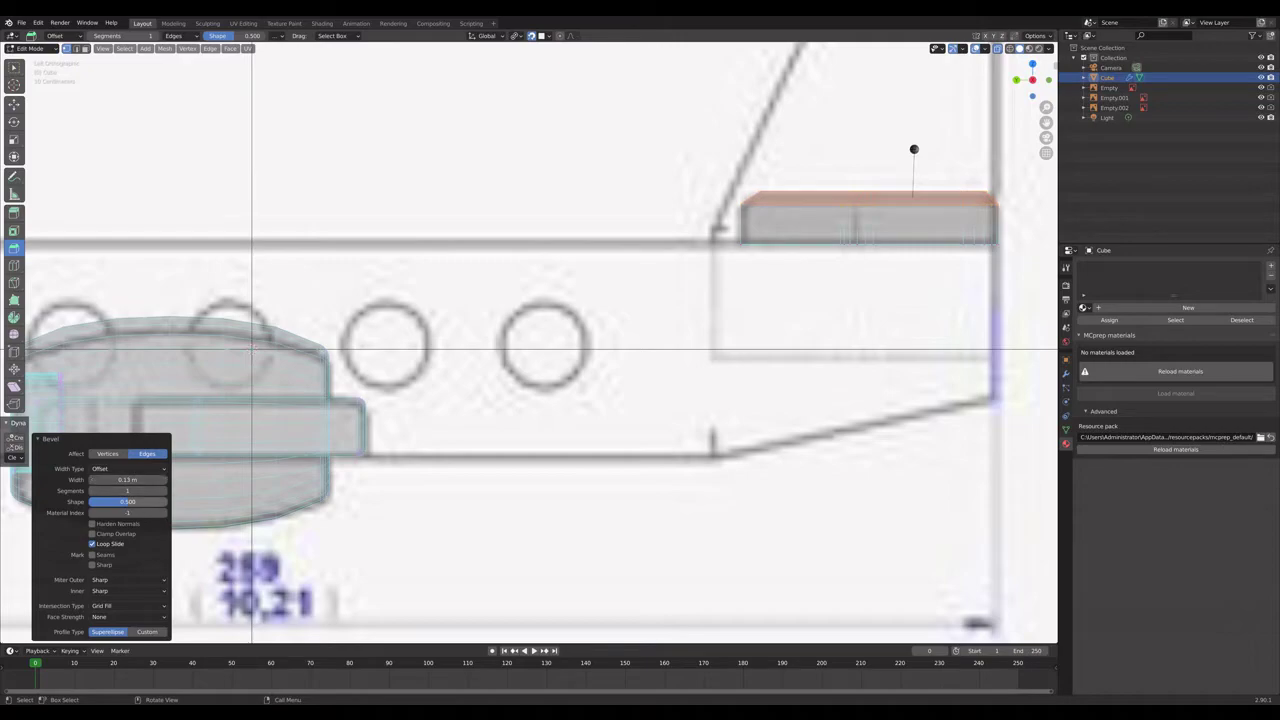
left_click(164, 491)
left_click(164, 491)
left_click(164, 491)
left_click(164, 491)
left_click(252, 350)
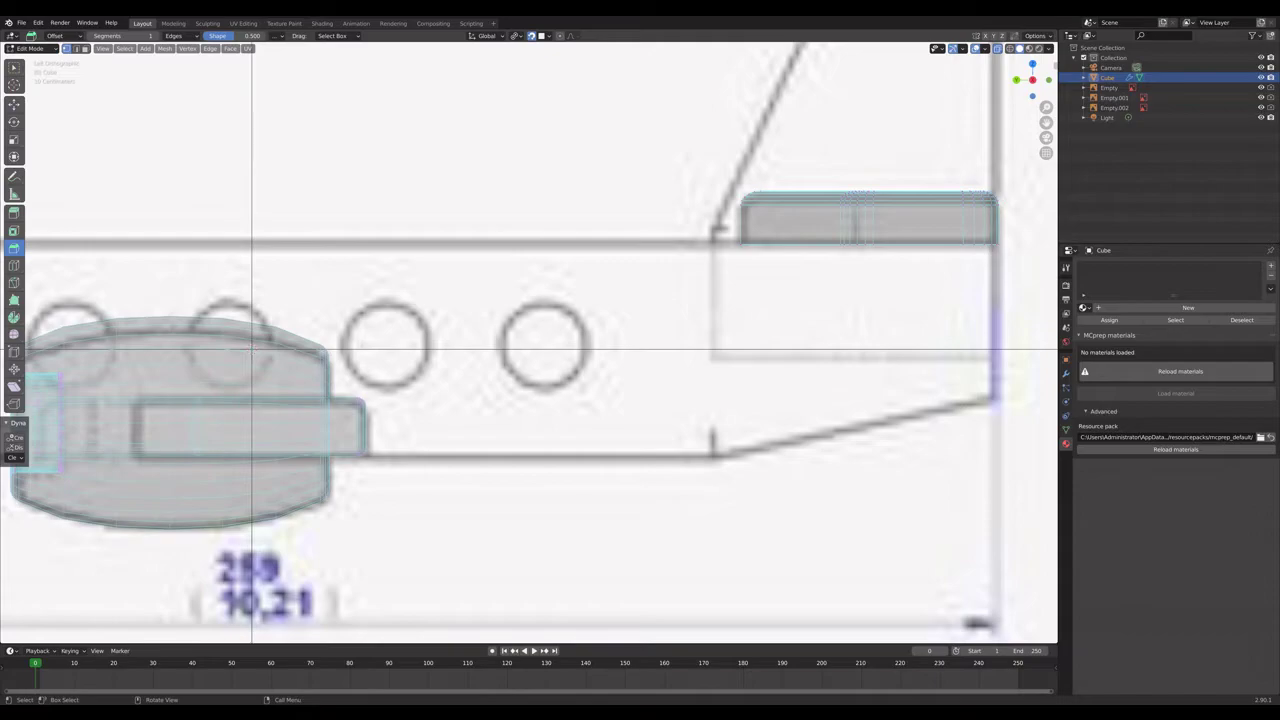
Bevel the tailplane's lower edges with a width of 0.13 m and raise the segment count to 2.
left_click(870, 242)
left_click_drag(912, 298, 913, 279)
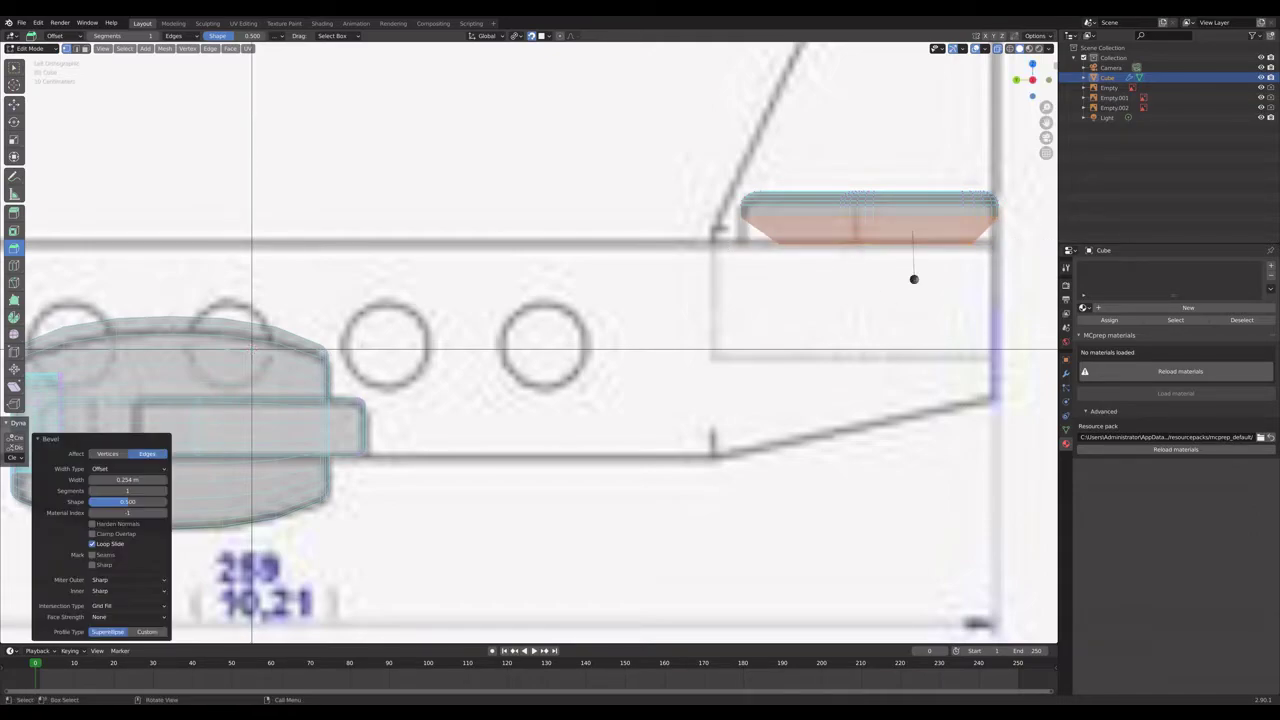
double_click(128, 480)
key("Return")
left_click(164, 491)
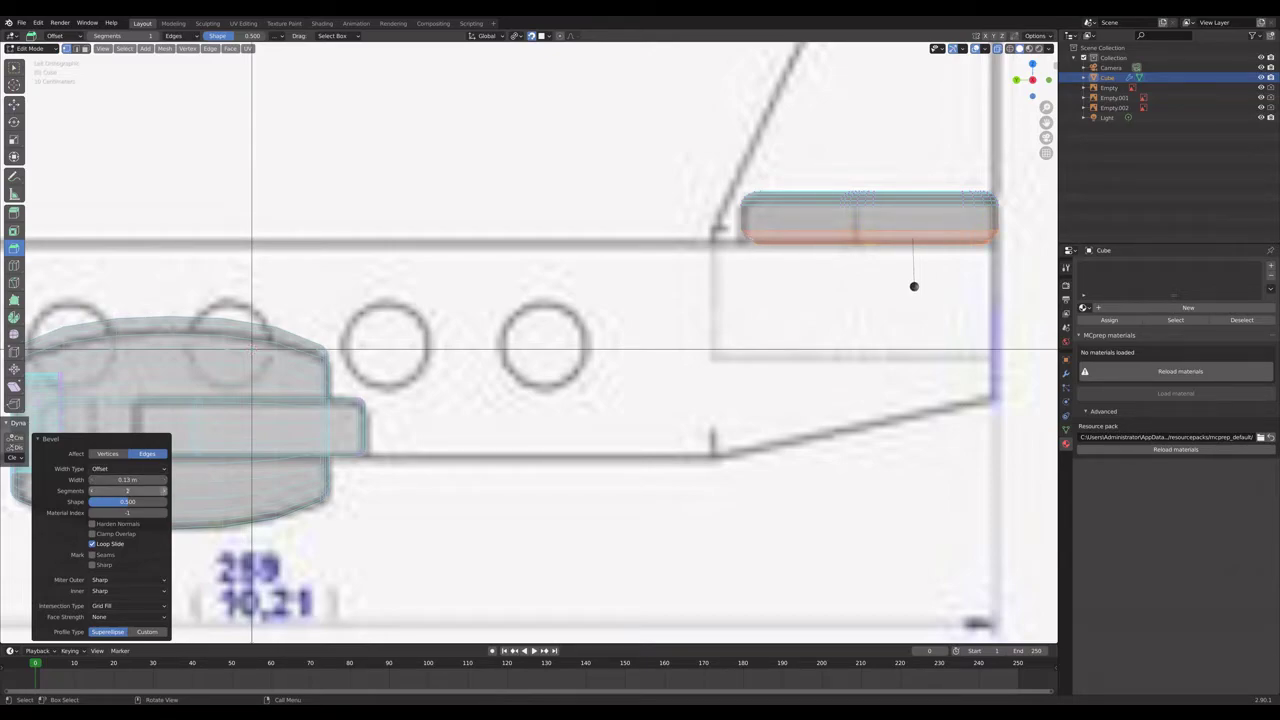
Inspect the airplane in Object Mode, reselect the Cube mesh and return it to Edit Mode to examine the tailplane.
key("ctrl+z")
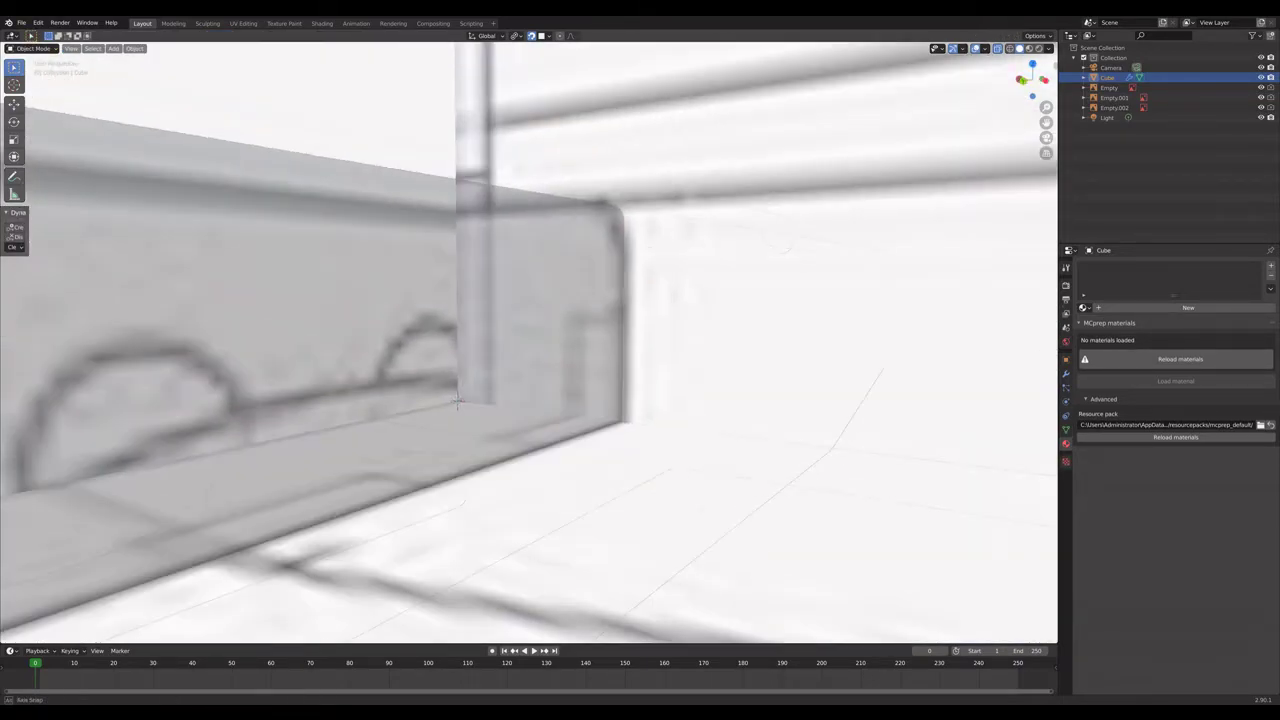
middle_click_drag(458, 402, 390, 405)
scroll(390, 405, "down", 6)
middle_click_drag(432, 361, 526, 406)
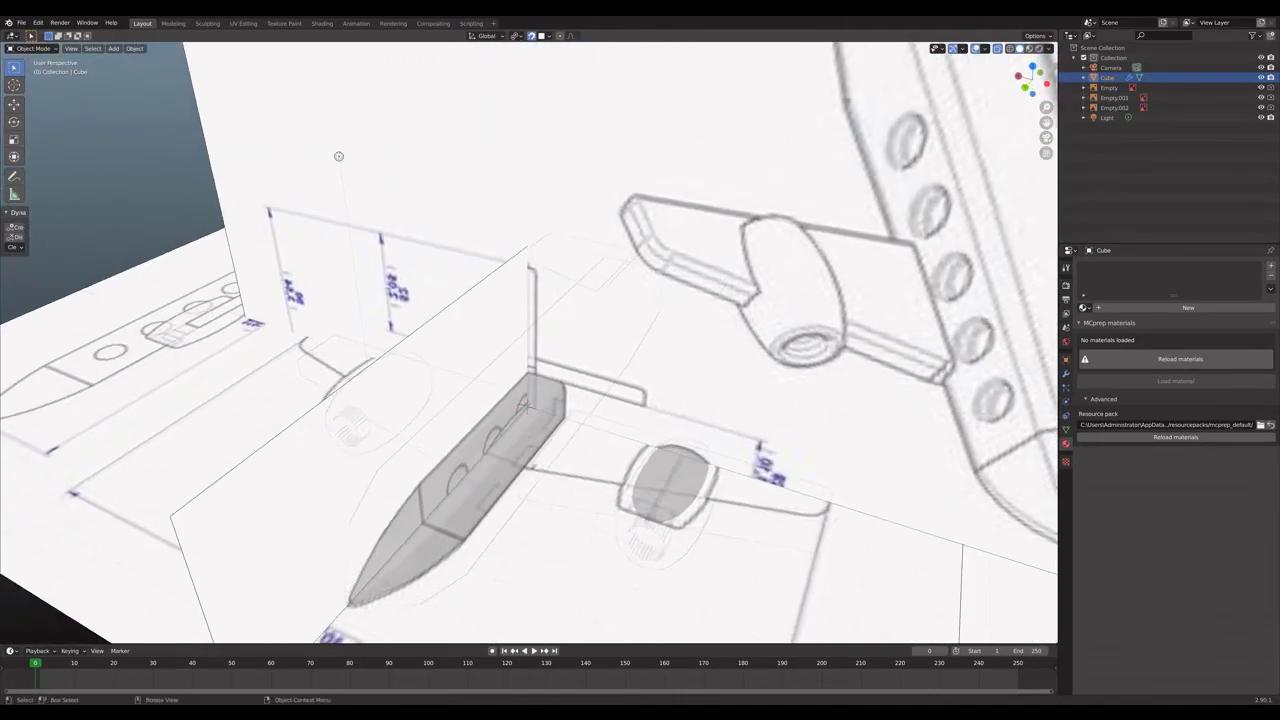
left_click(631, 543)
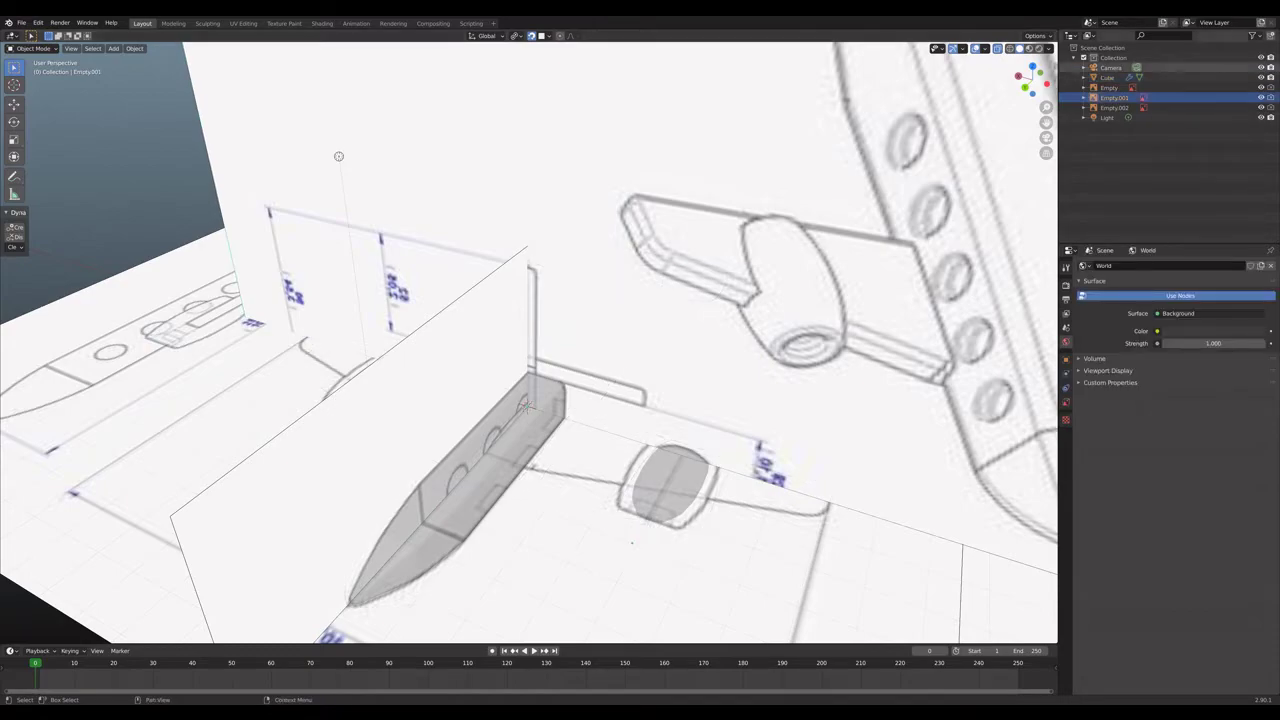
left_click(1107, 78)
key("Tab")
middle_click_drag(526, 406, 424, 348)
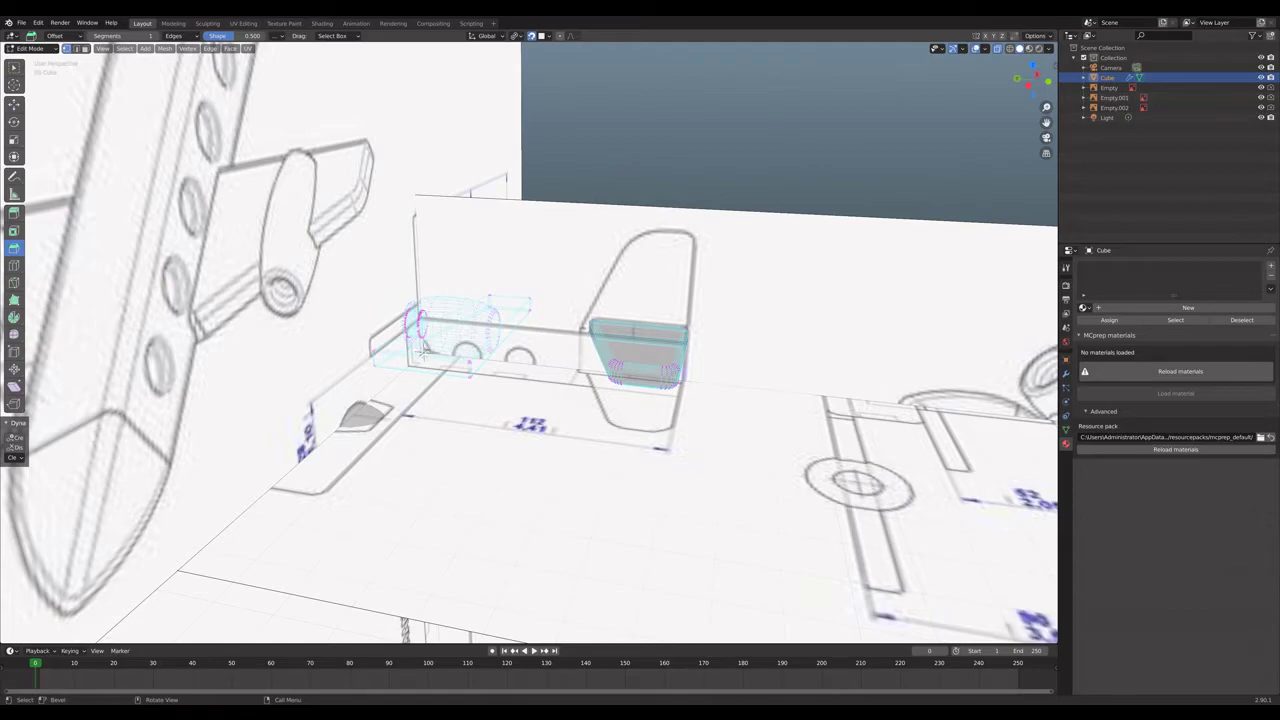
middle_click_drag(424, 348, 393, 126)
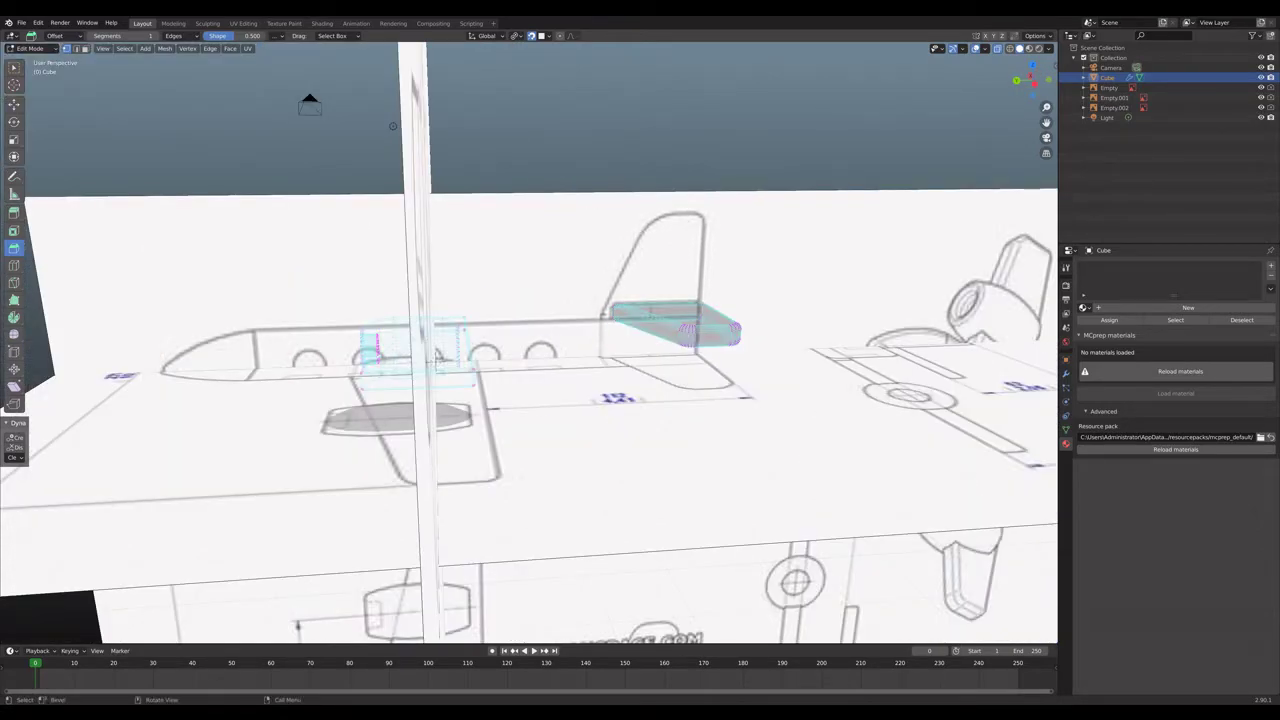
Add a cube in the back view for the vertical fin and scale it along X by about 0.51.
key("ctrl+KP_1")
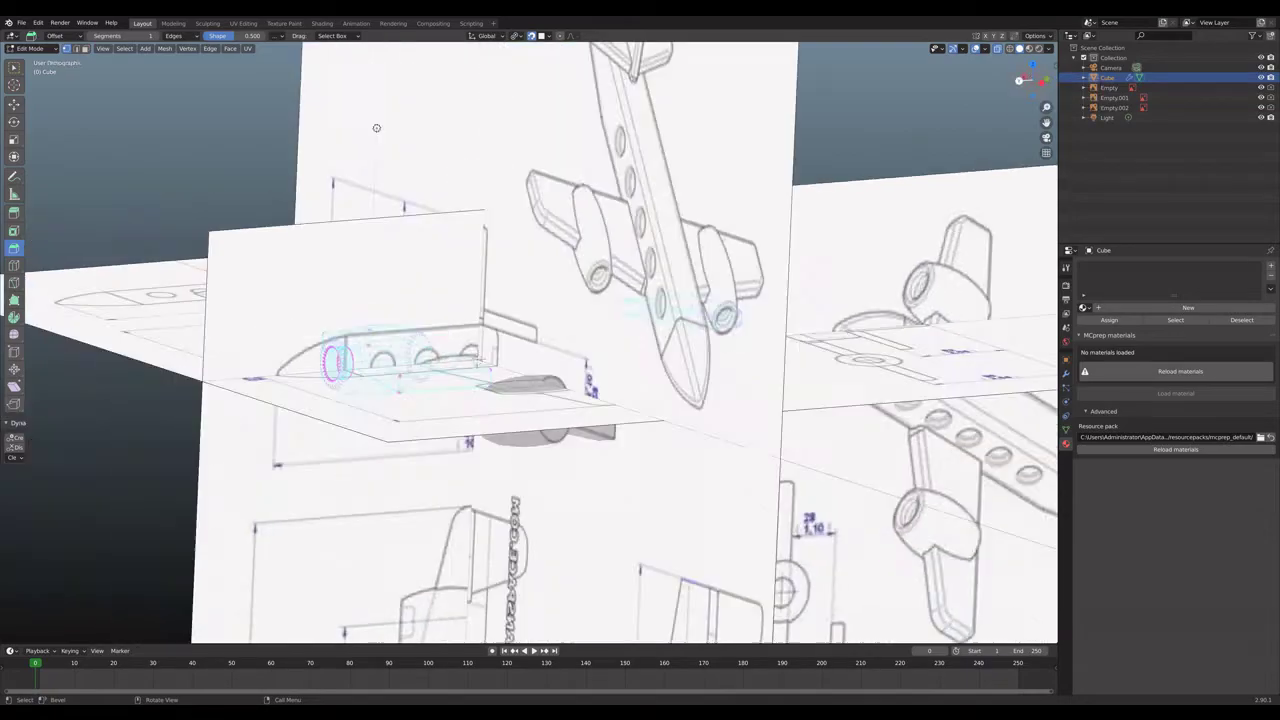
scroll(431, 133, "up", 3)
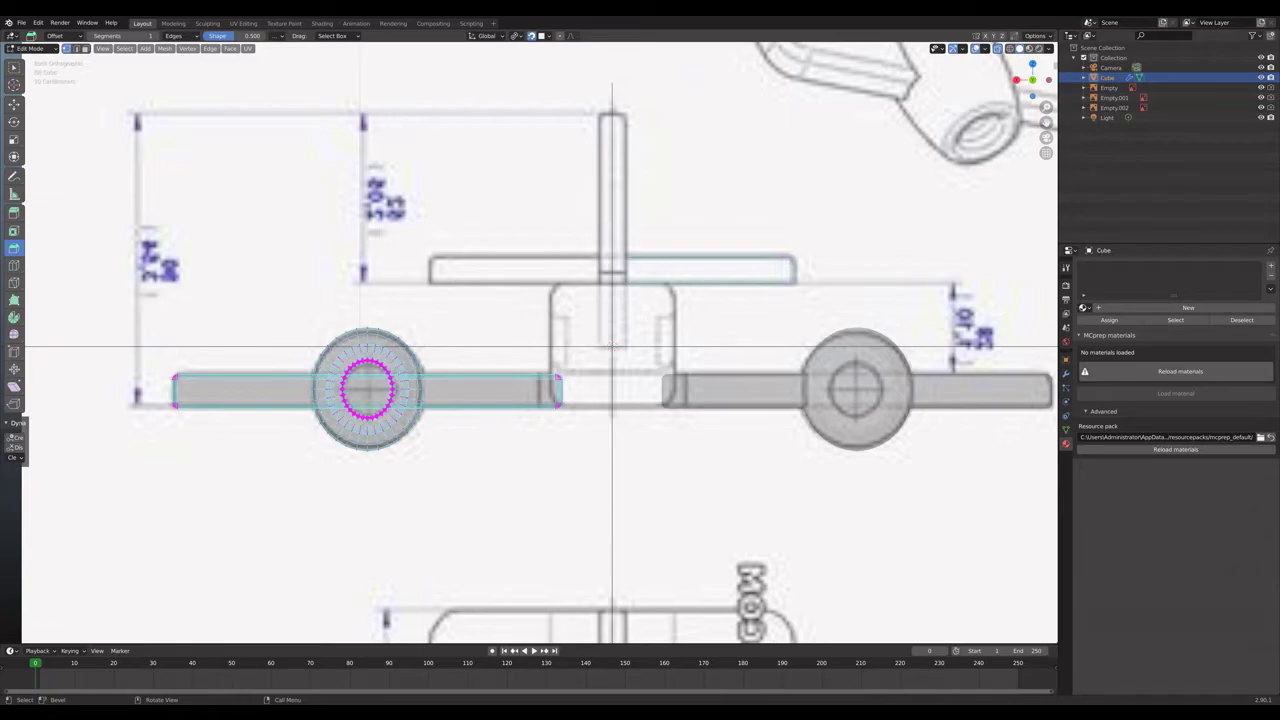
key("shift+a")
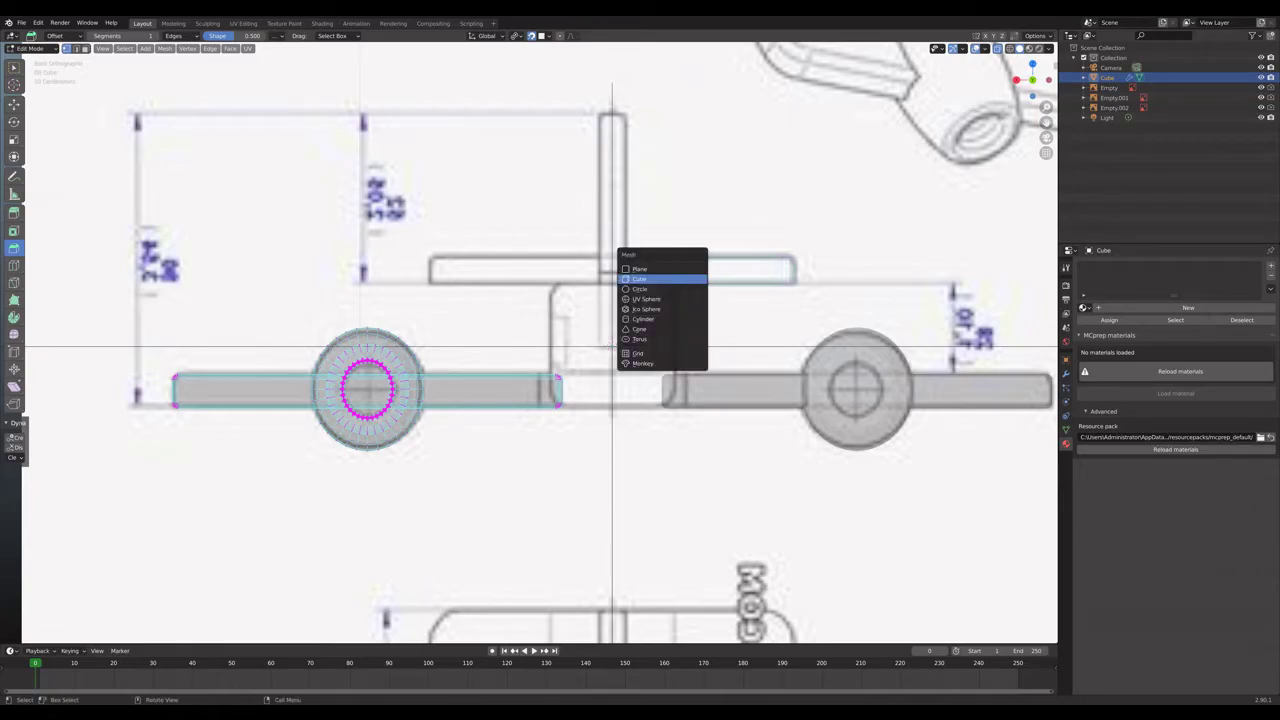
left_click(640, 279)
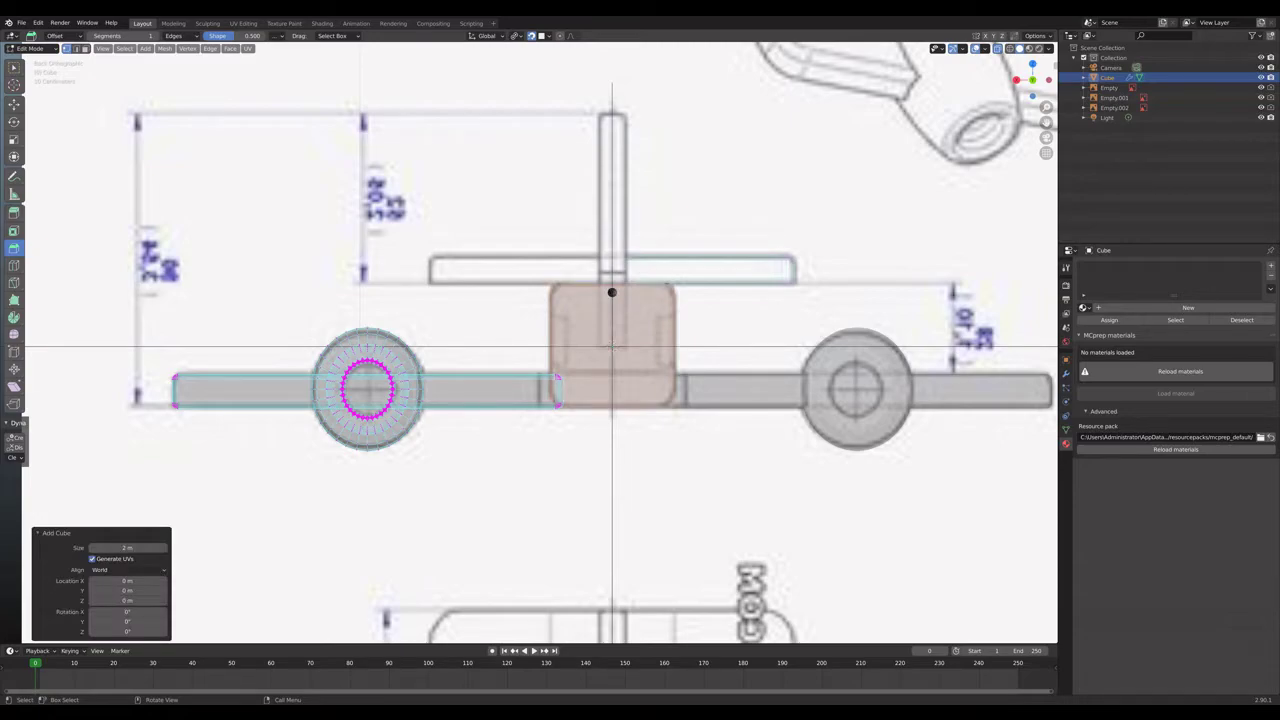
key("s")
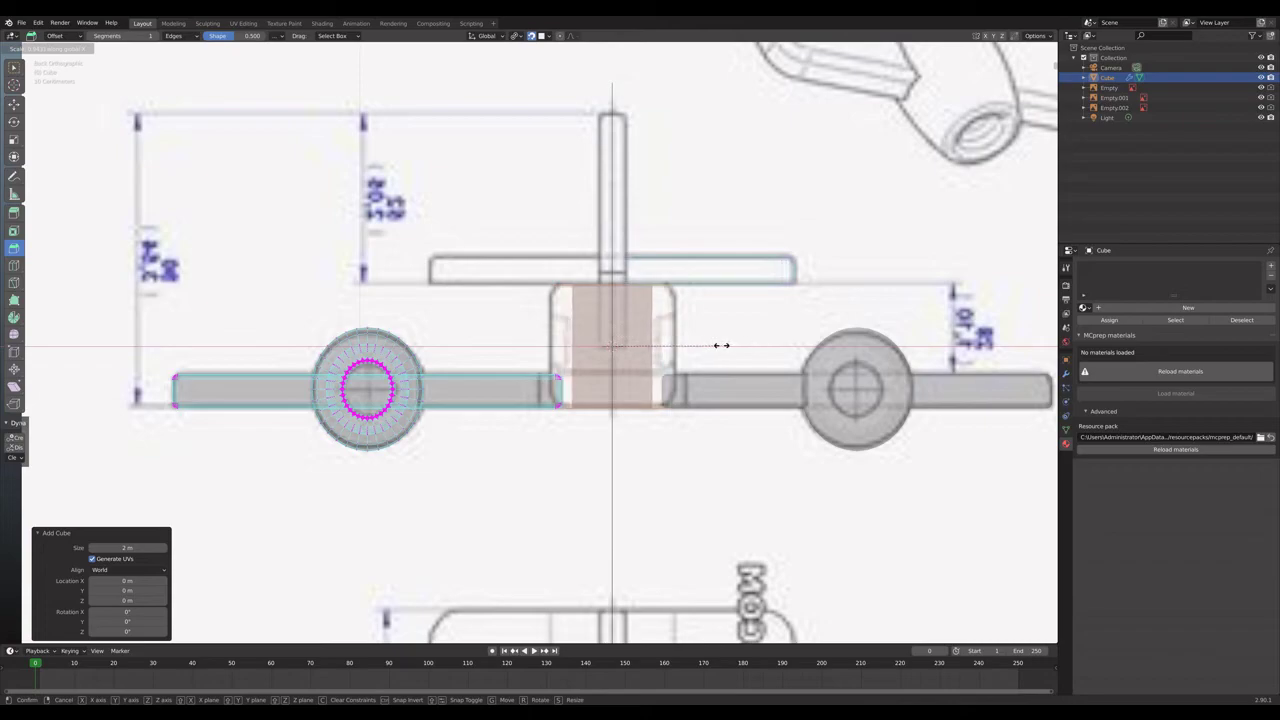
left_click(694, 346)
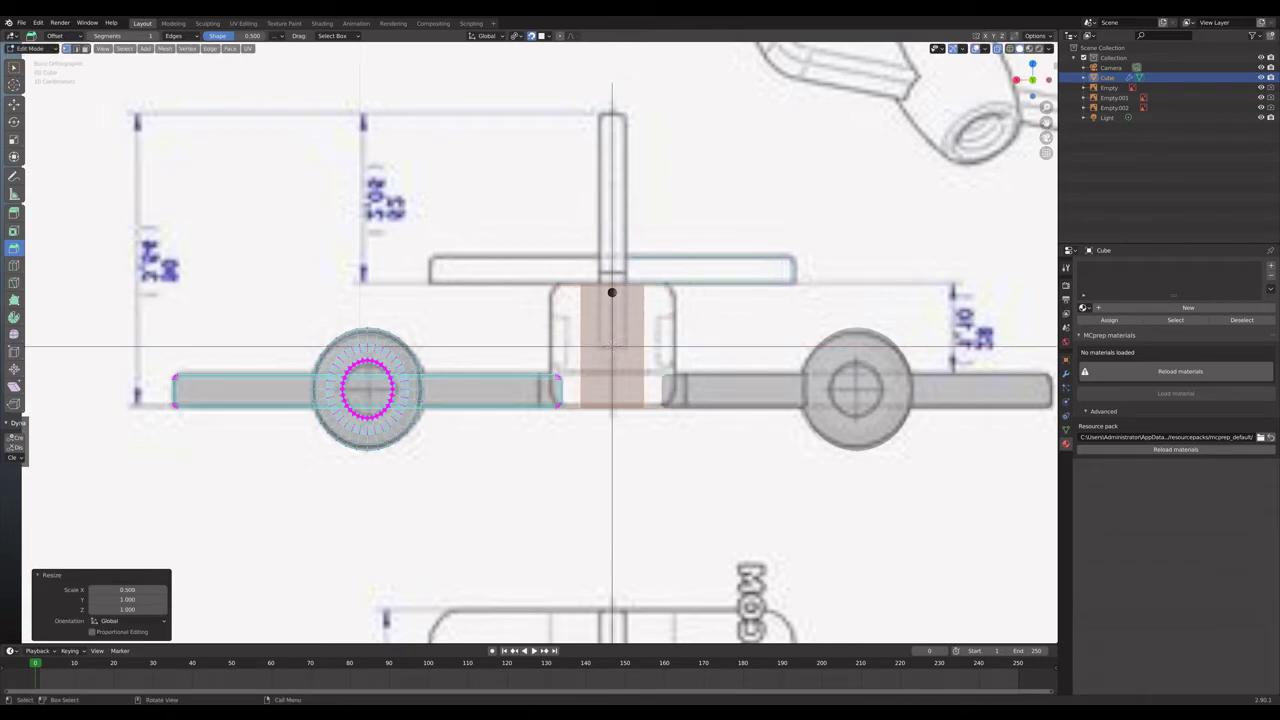
Add a single centred vertical loop cut to the new cube and return to the box selection tool.
left_click(14, 265)
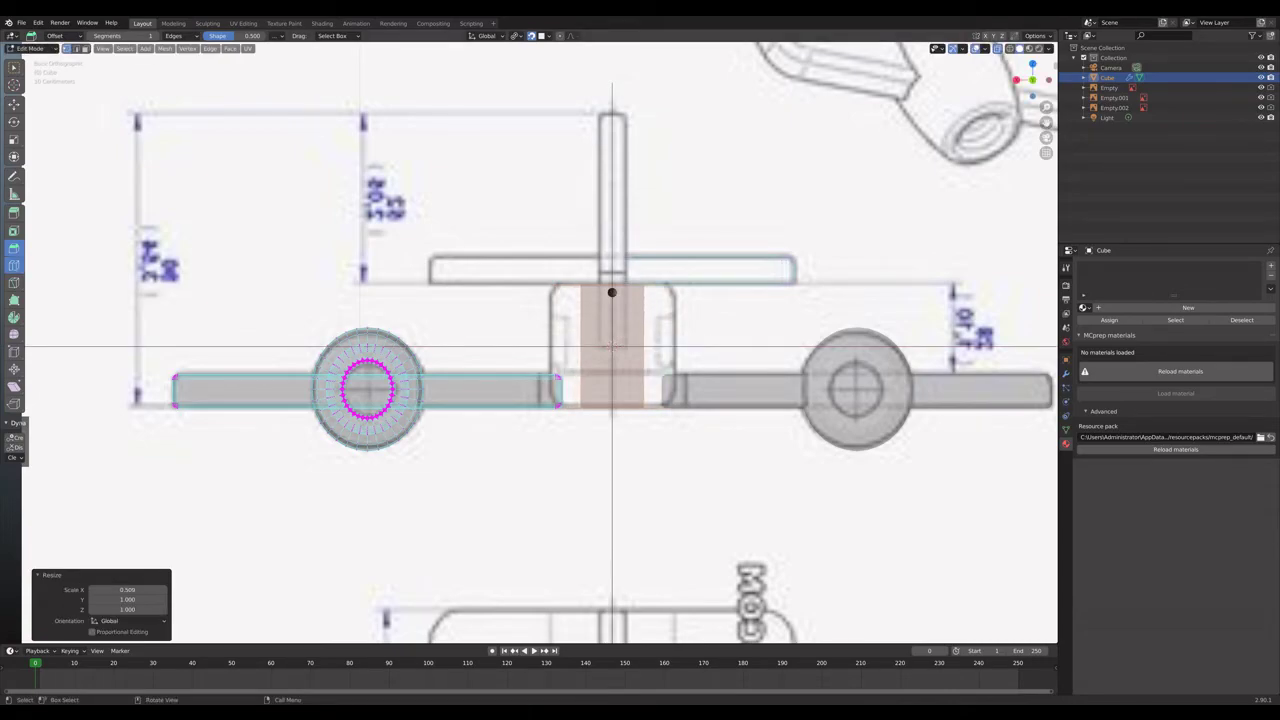
left_click(612, 346)
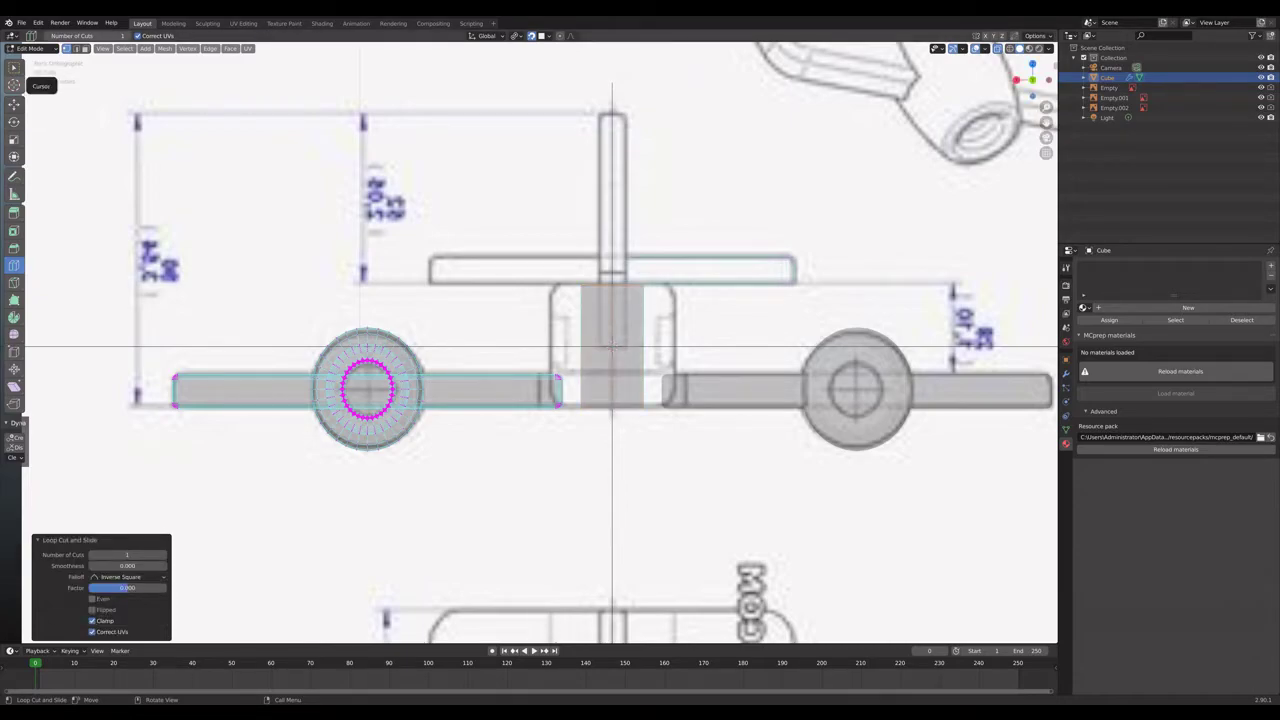
left_click(14, 67)
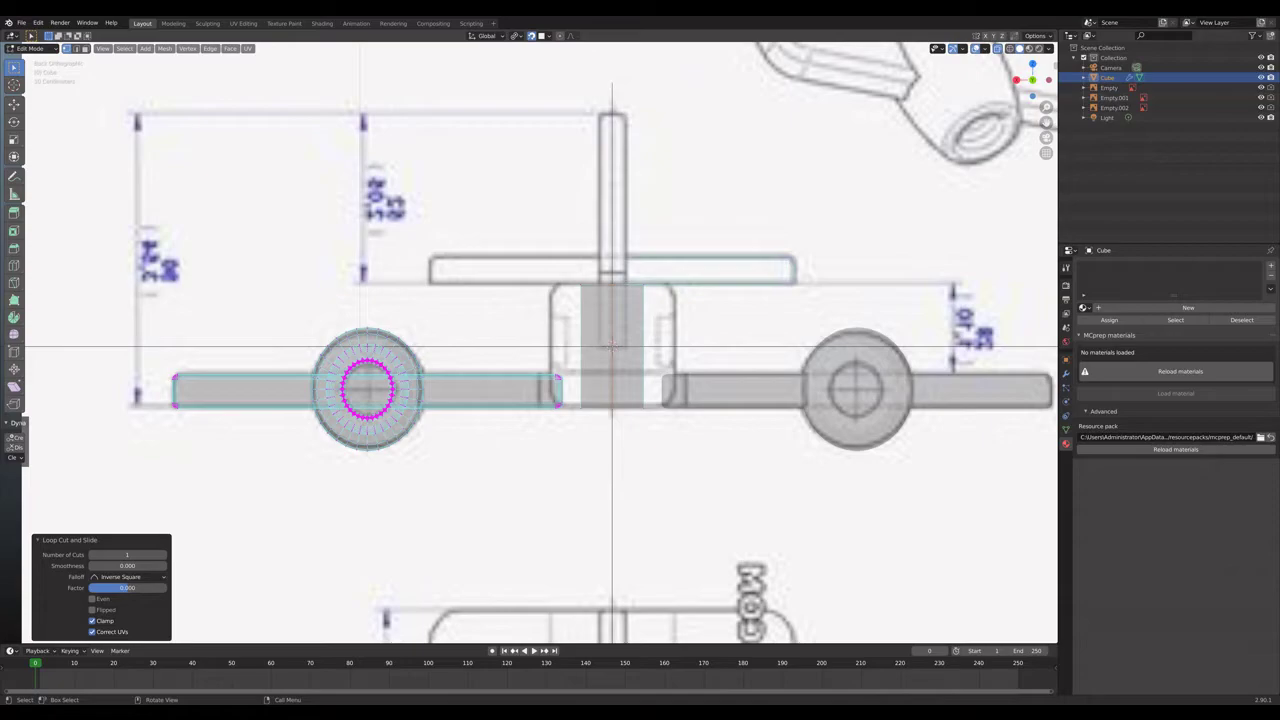
Select the tailplane's linked geometry and hide it.
key("ctrl+z")
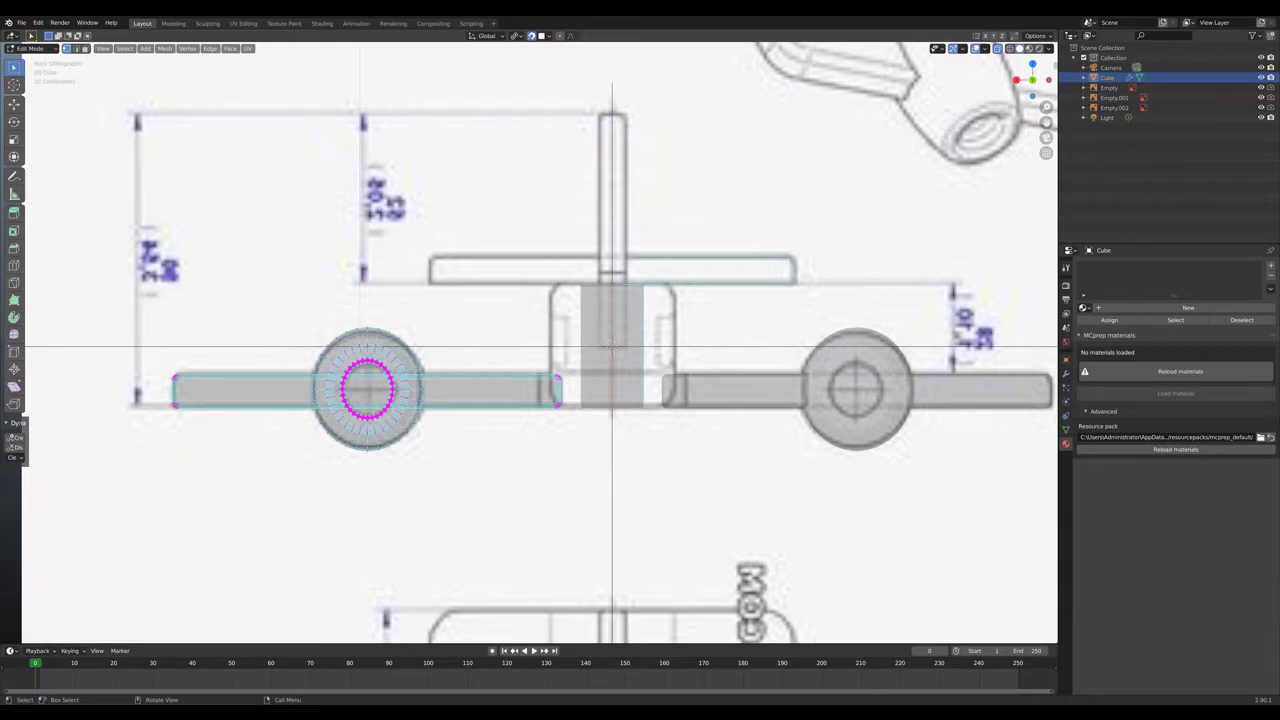
key("h")
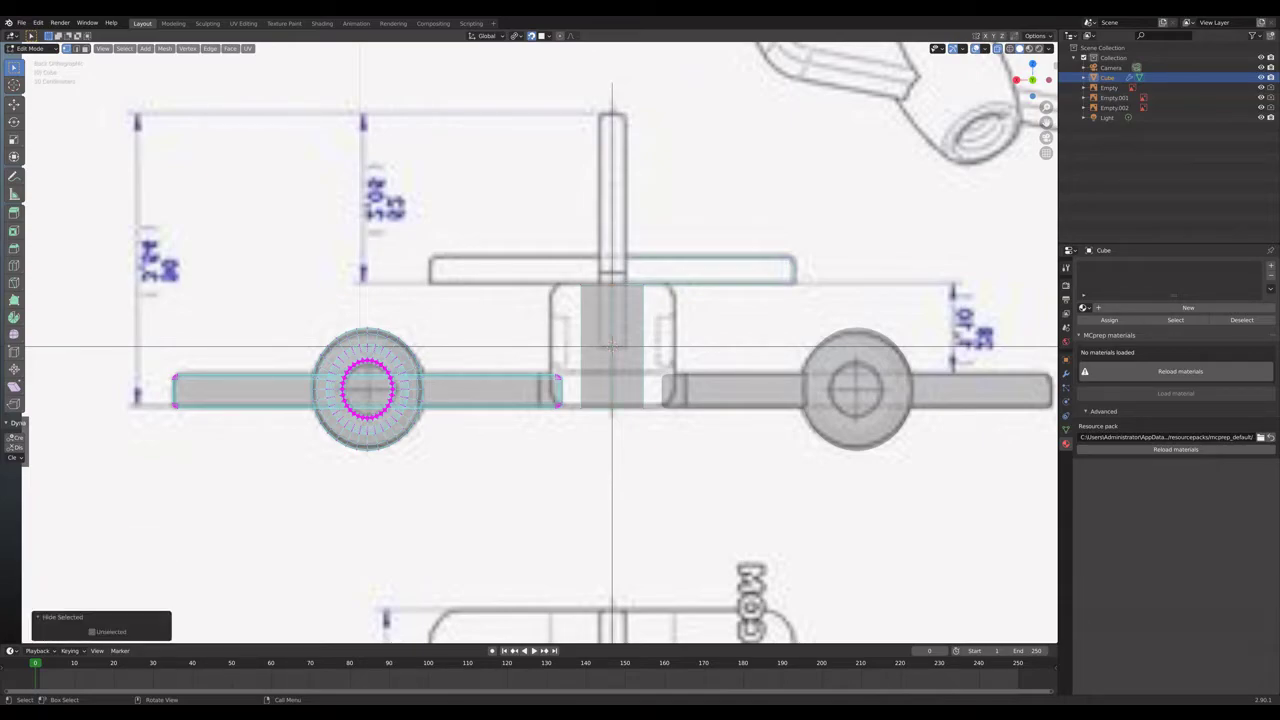
key("ctrl+z")
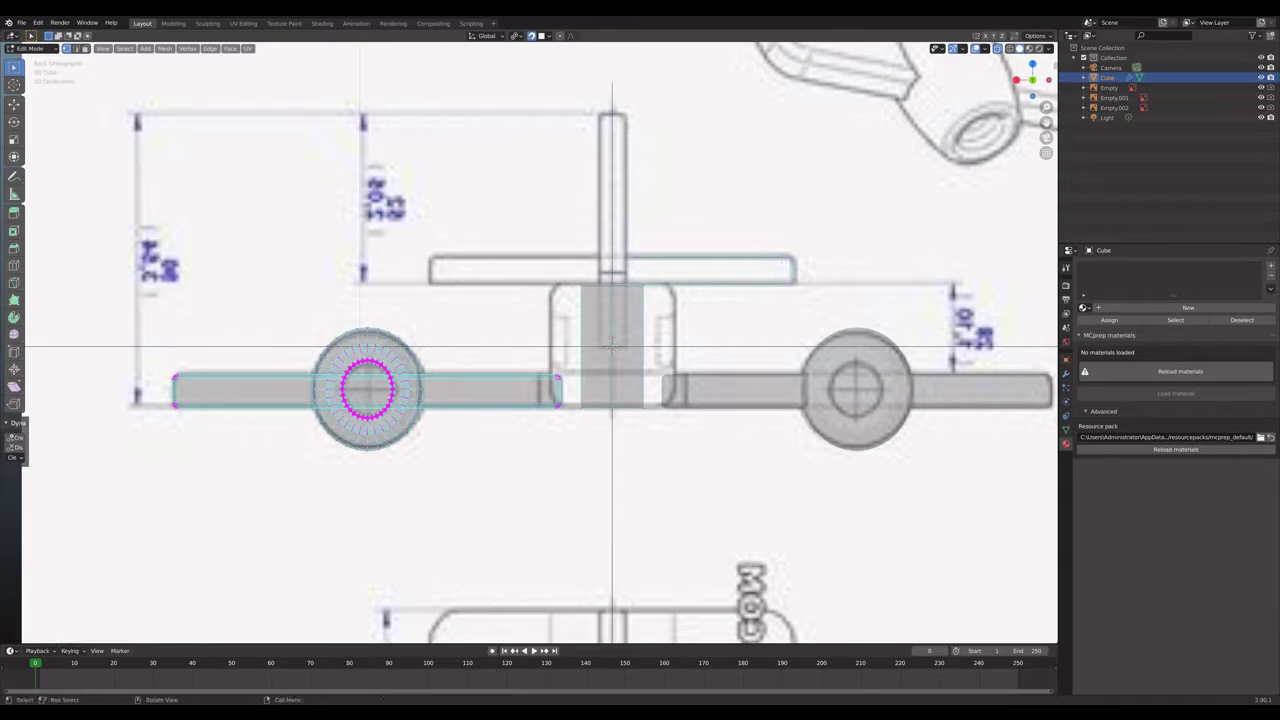
key("ctrl+l")
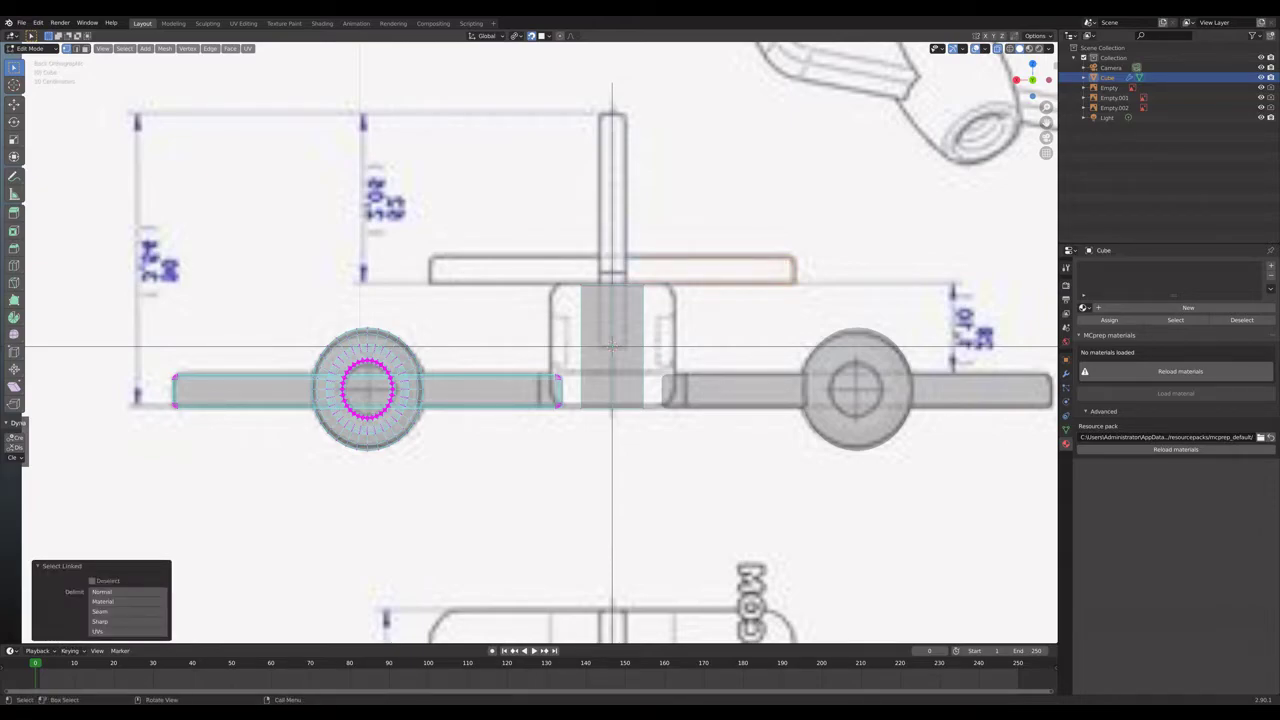
key("h")
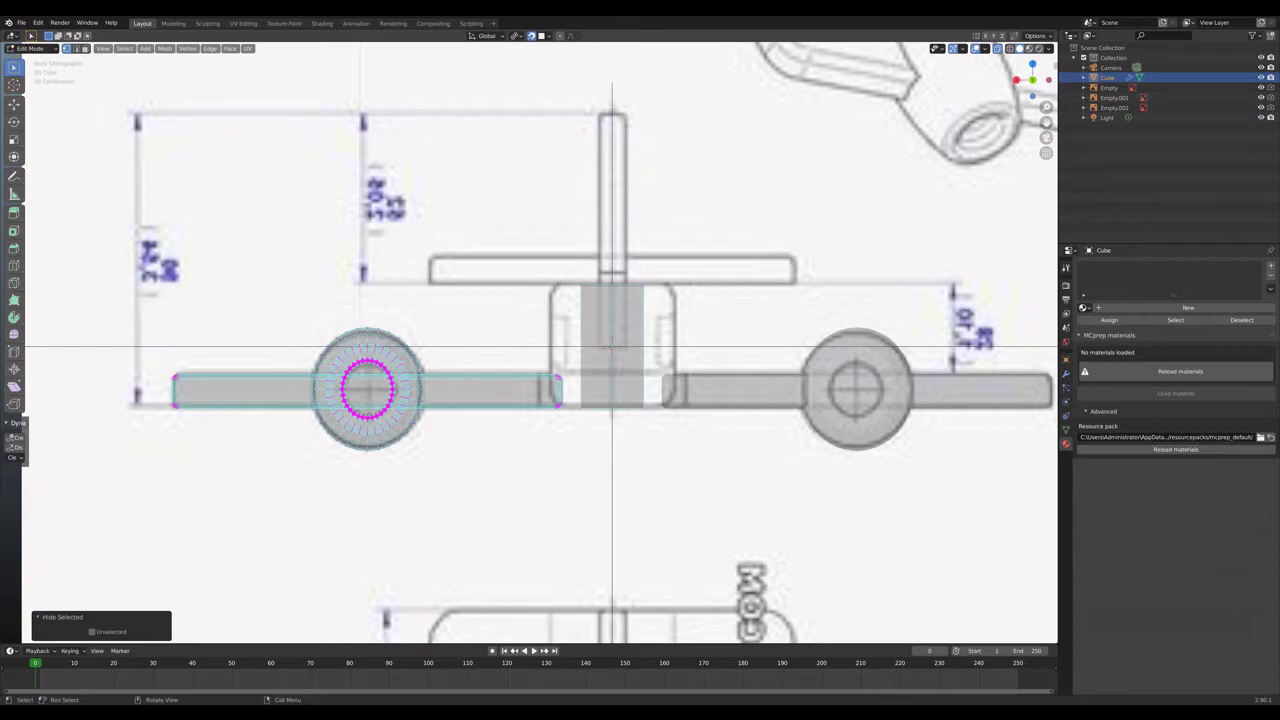
Delete the faces of the new cube's half on the negative X side of the centre line.
mouse_move(661, 271)
left_mouse_down()
mouse_move(648, 318)
mouse_move(575, 430)
left_mouse_up()
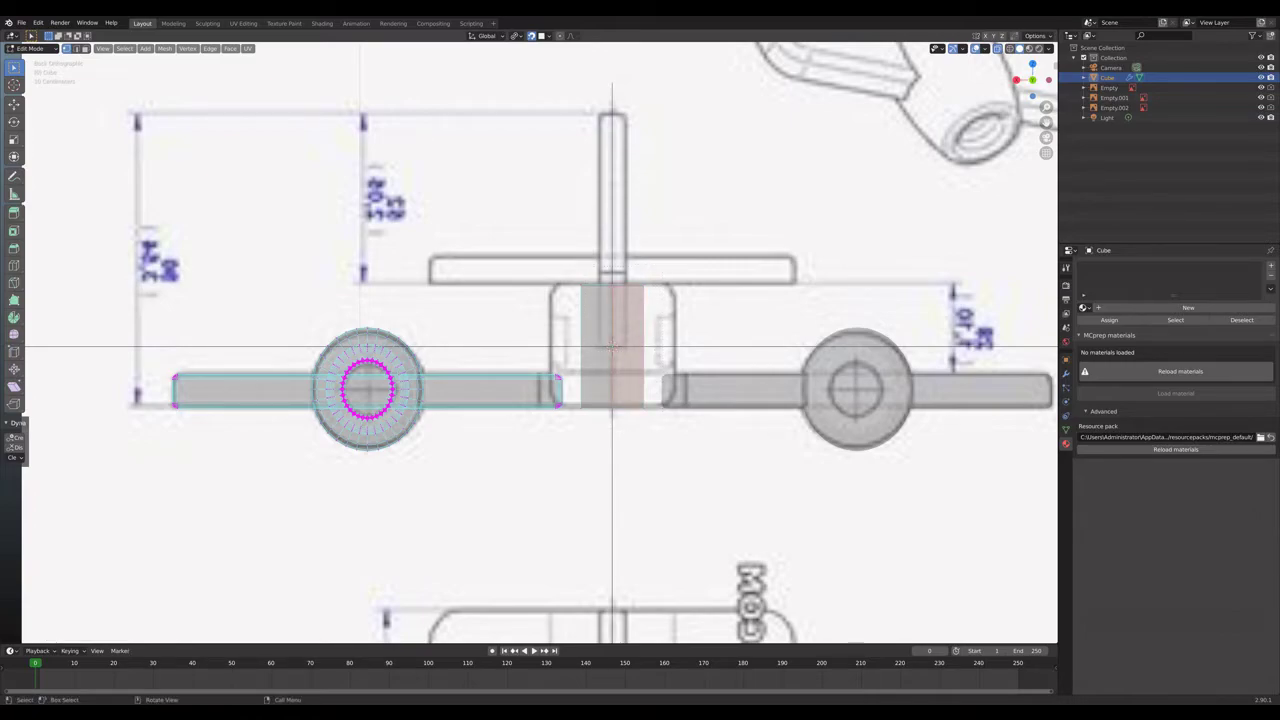
key("x")
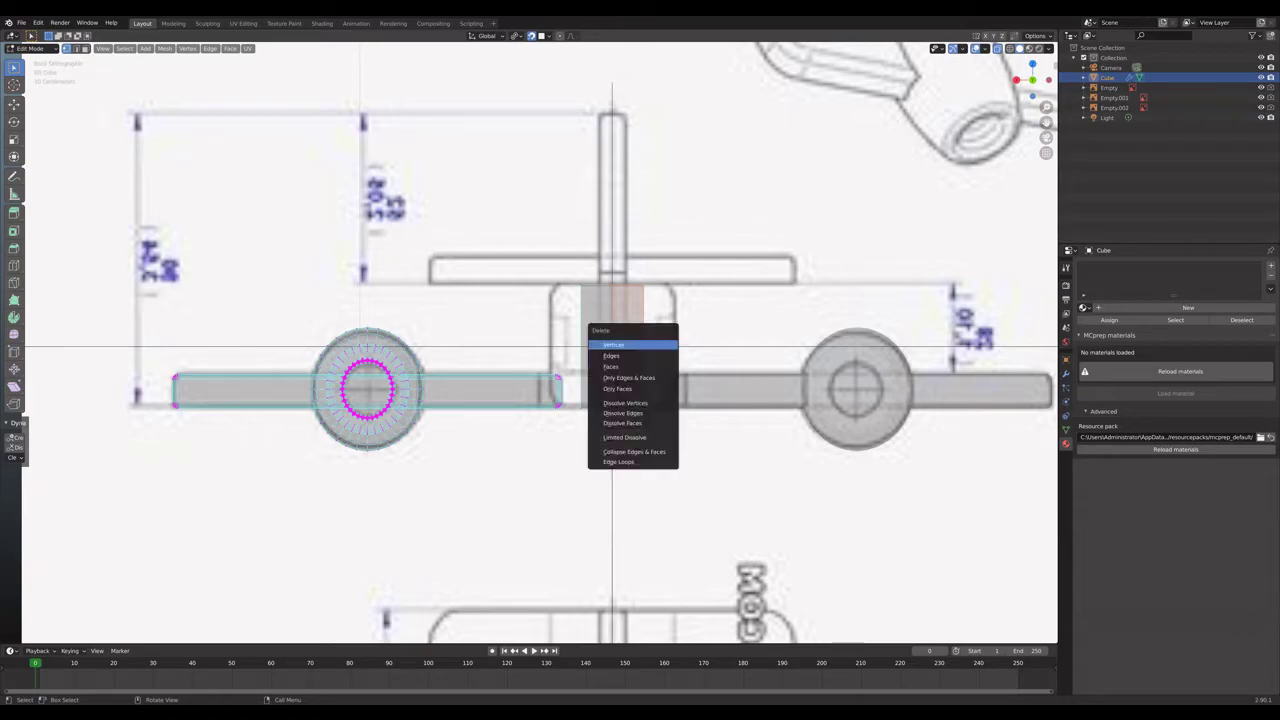
left_click(611, 366)
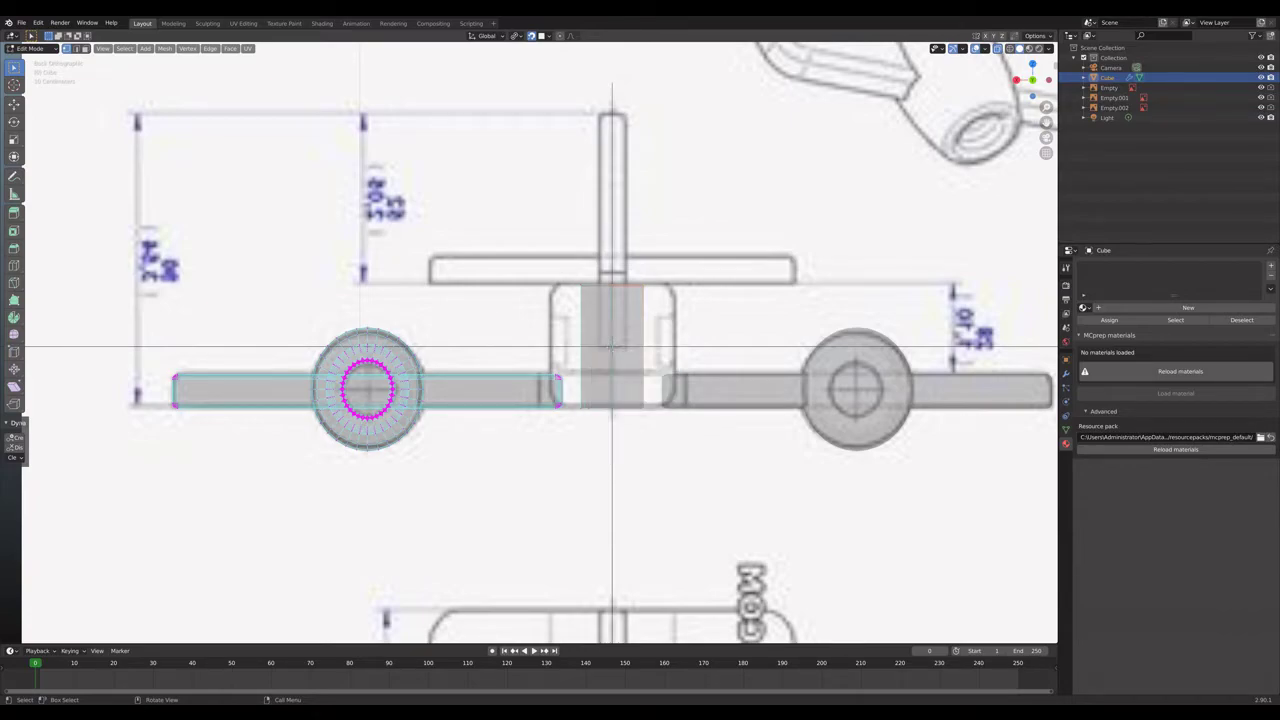
Move the cube's remaining half up along Z by about 2.3 m onto the vertical fin outline.
key("b")
key("Escape")
middle_click_drag(612, 347, 676, 385)
left_click(1033, 80)
key("b")
key("Escape")
key("g")
key("z")
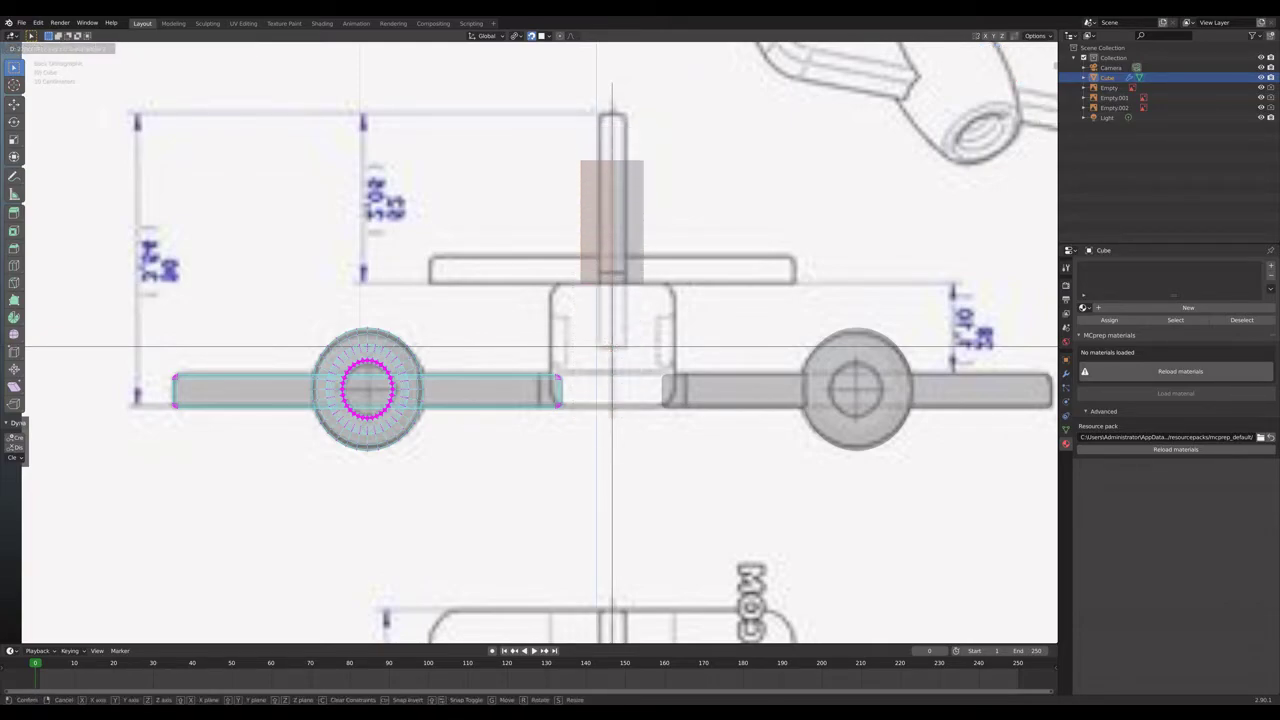
key("Return")
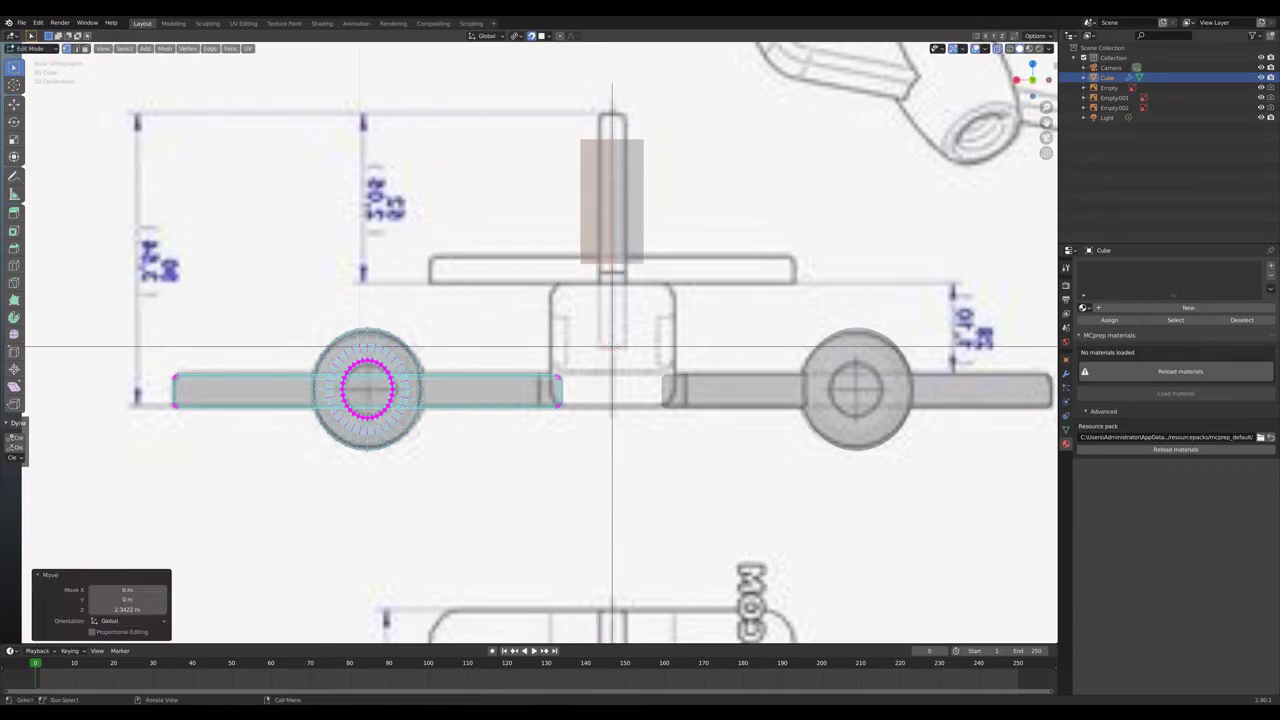
Scale the fin block along Z by about 1.35 and nudge it up about 0.05 m to match the fin's height.
key("s")
key("z")
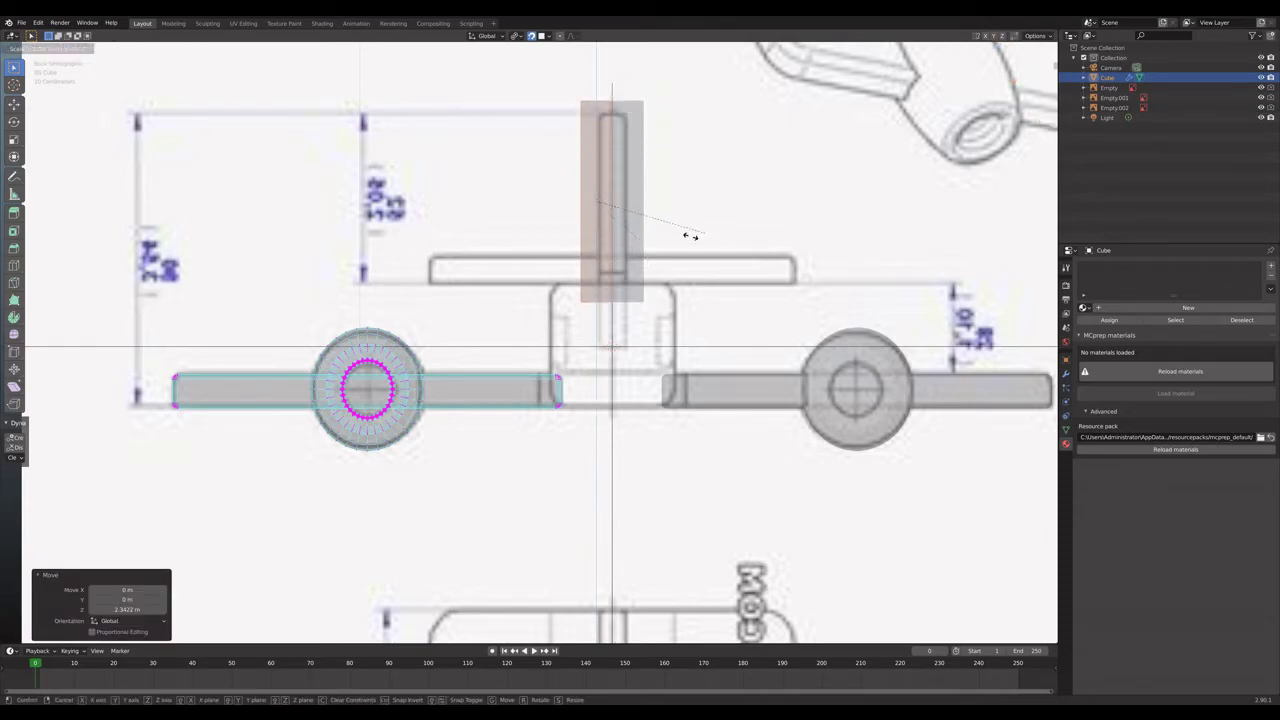
key("Return")
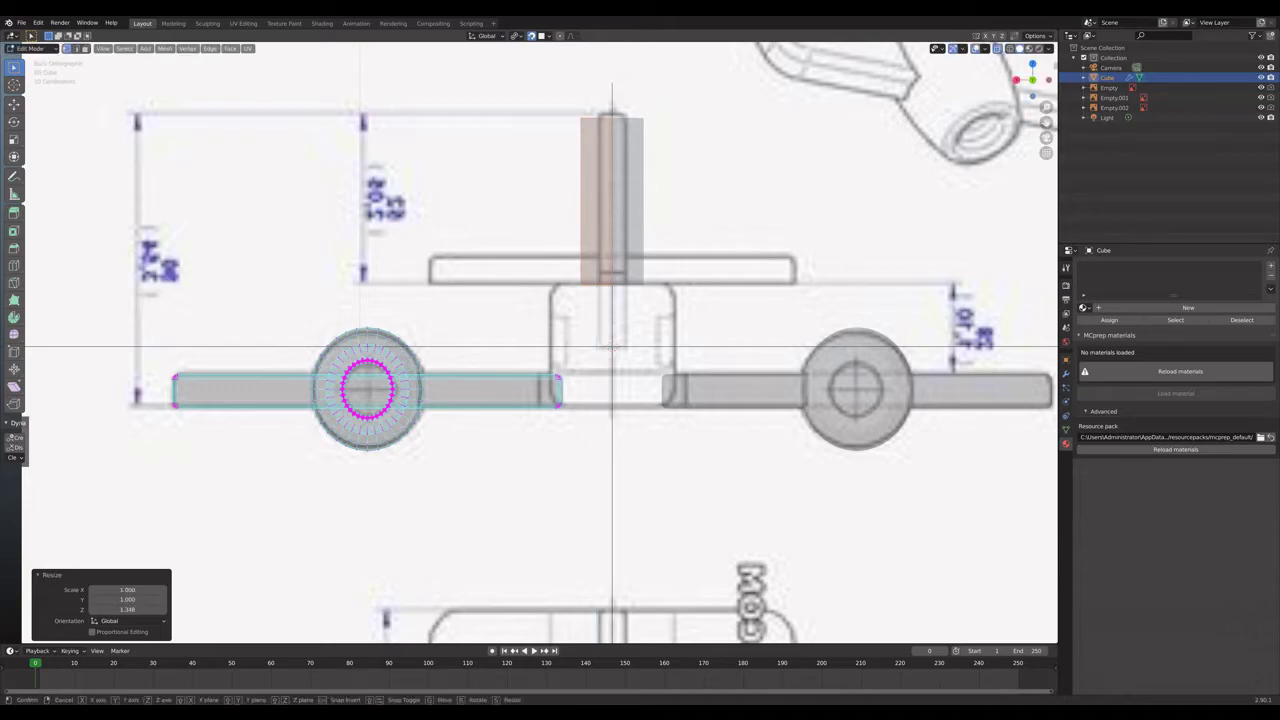
key("s")
key("z")
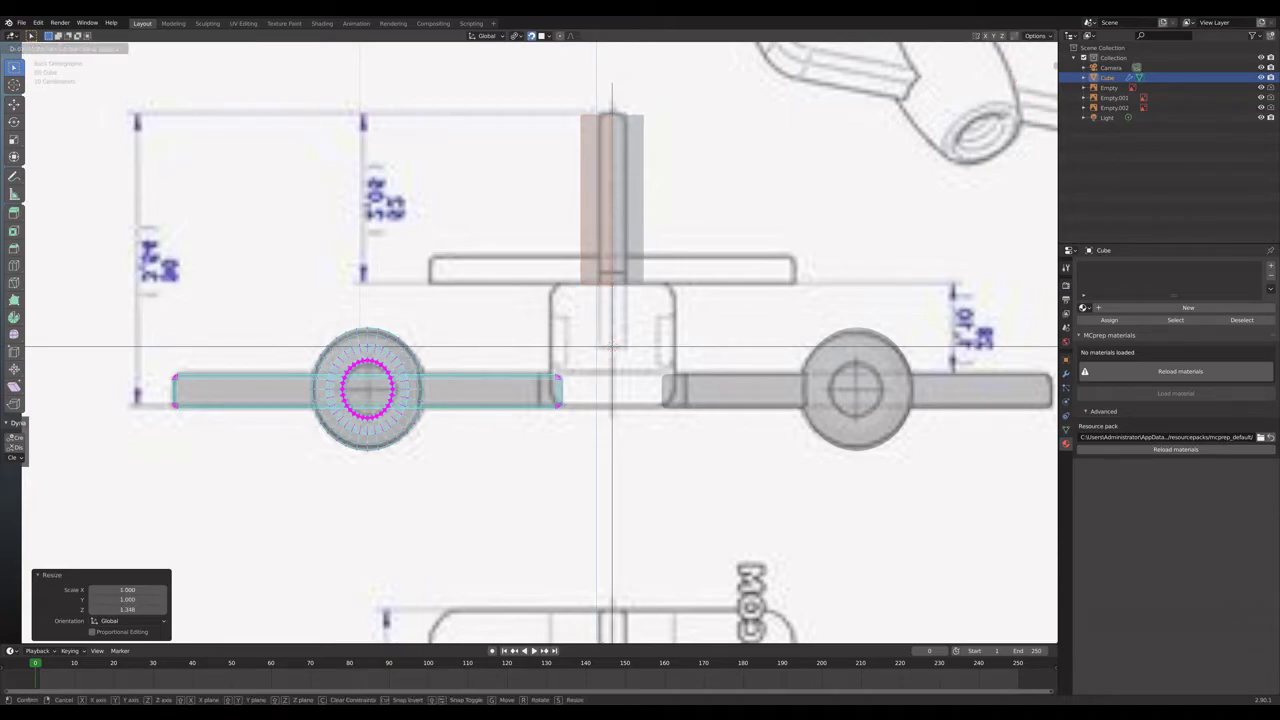
key("Return")
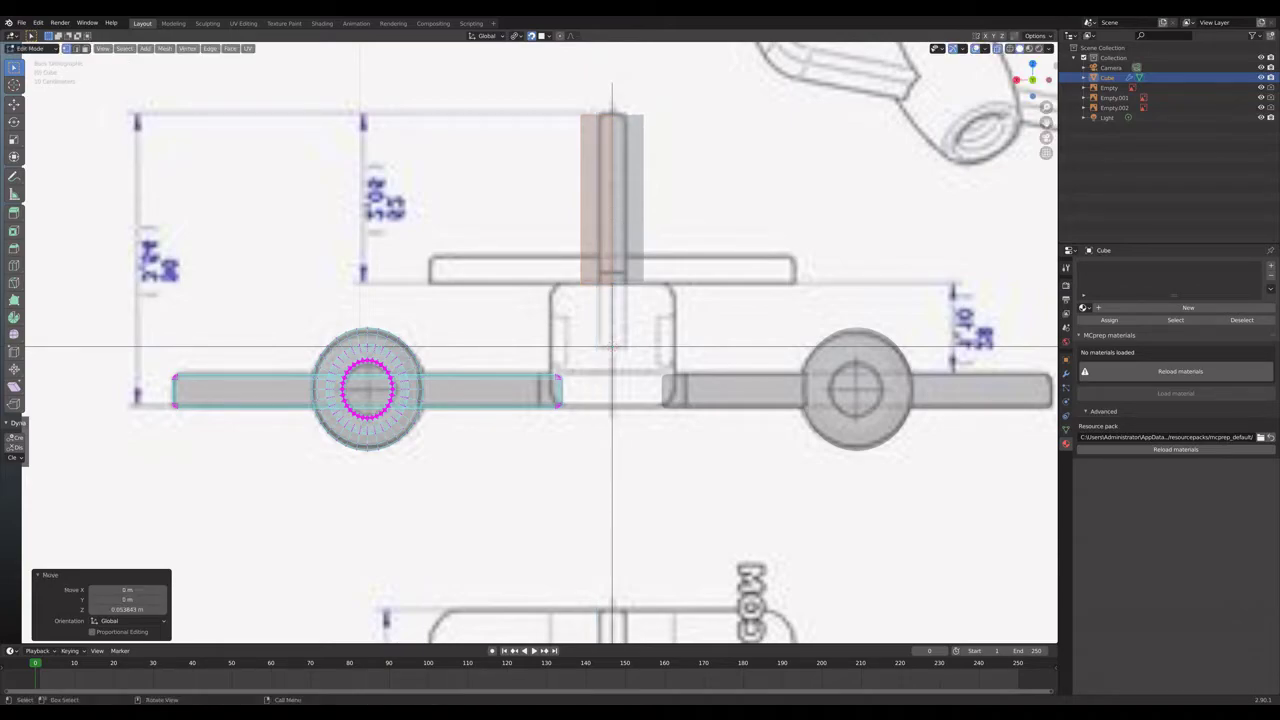
key("s")
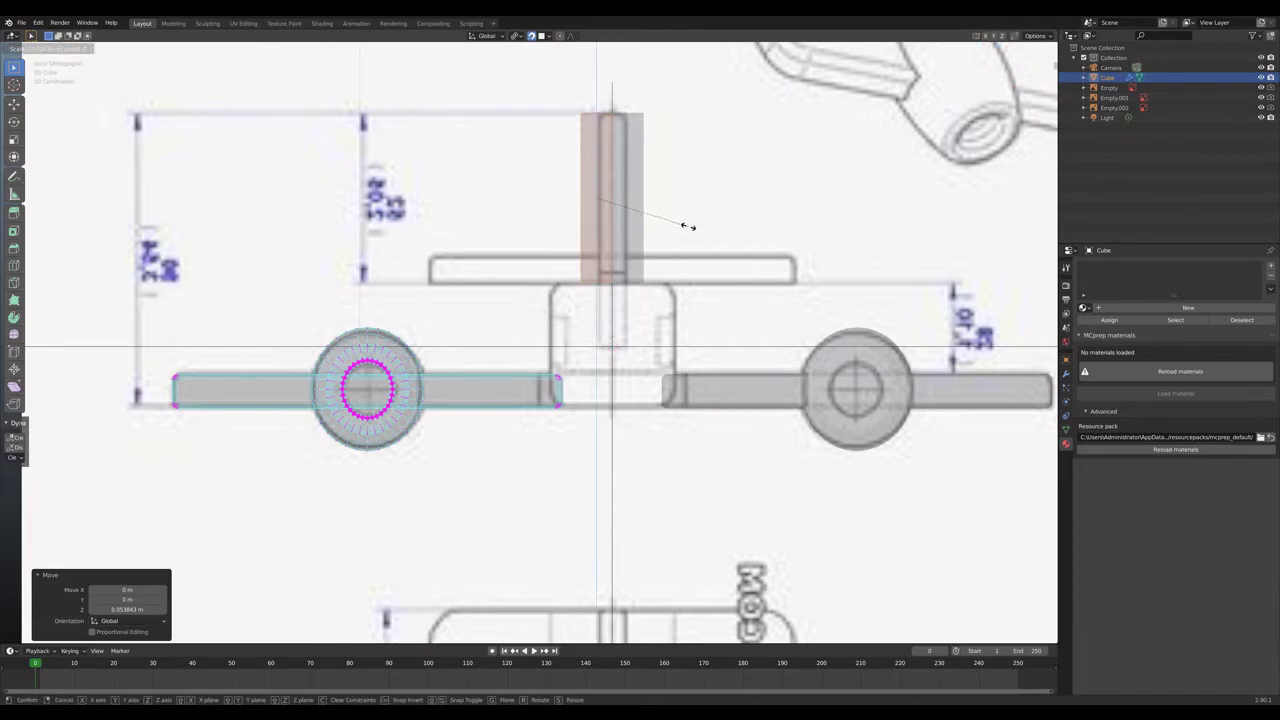
key("Return")
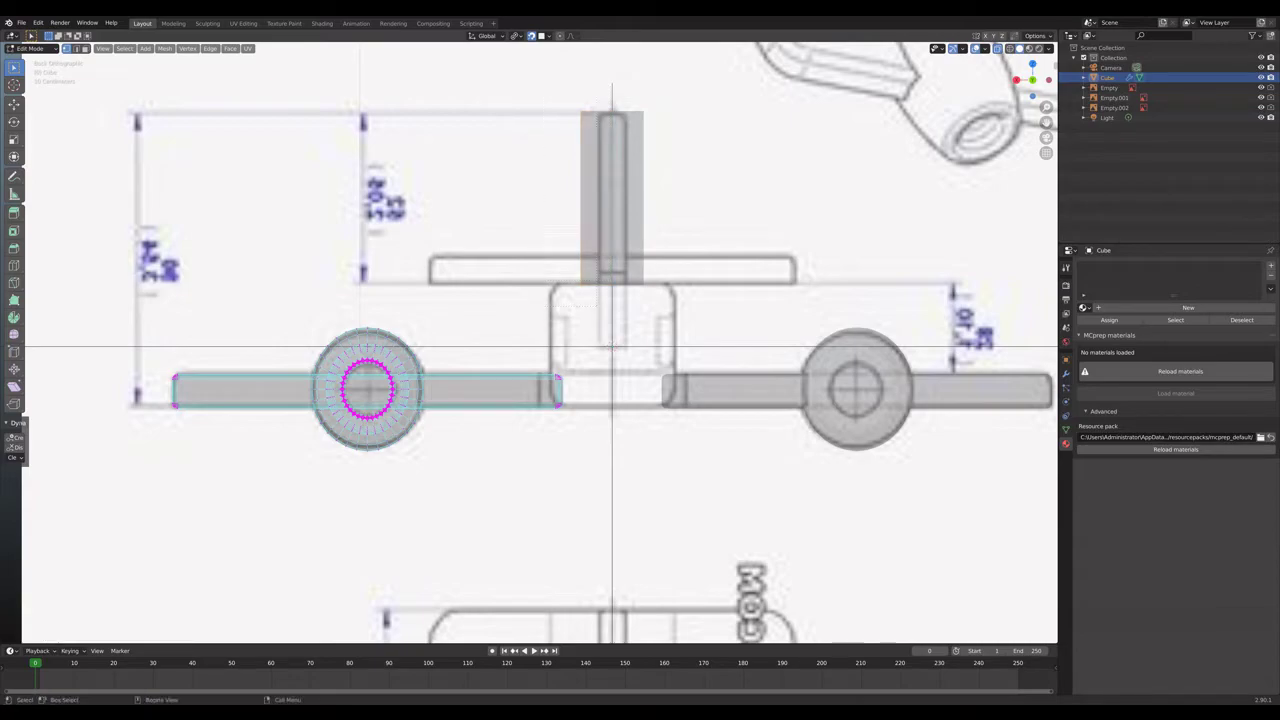
Move the fin block's outer side inward along X by about 0.28 m to match the blueprint's fin thickness.
key("g")
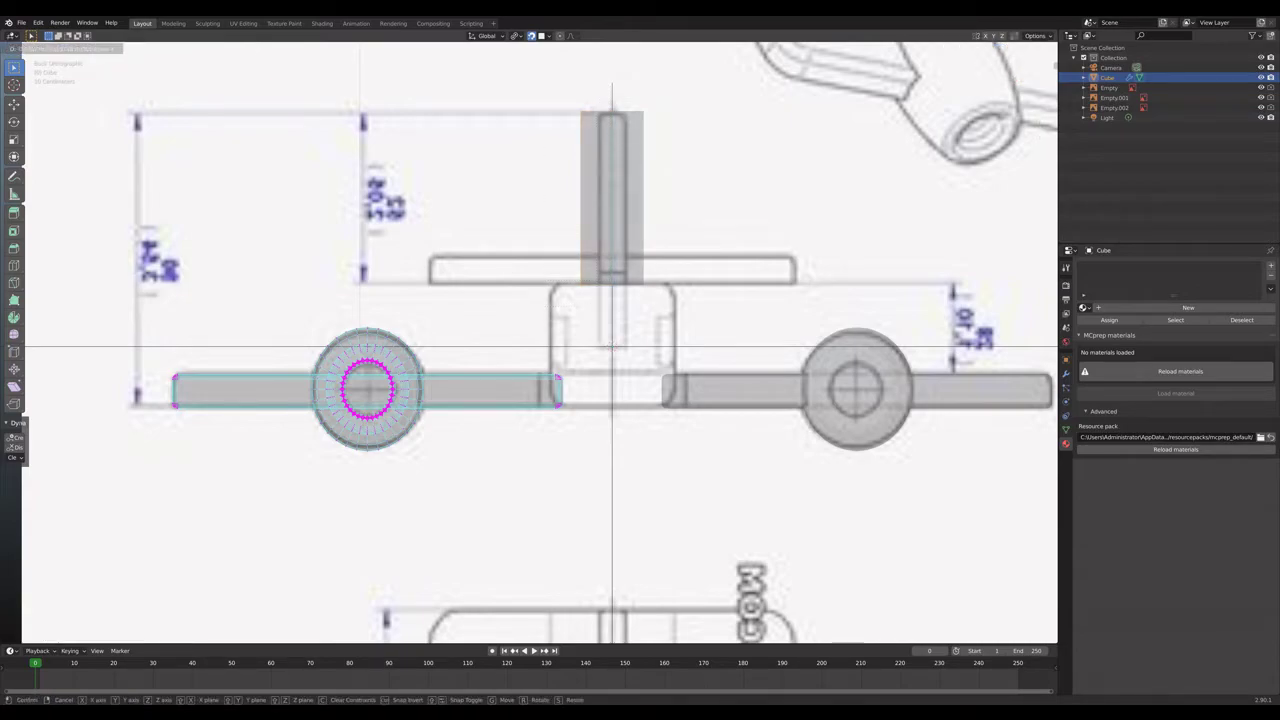
key("x")
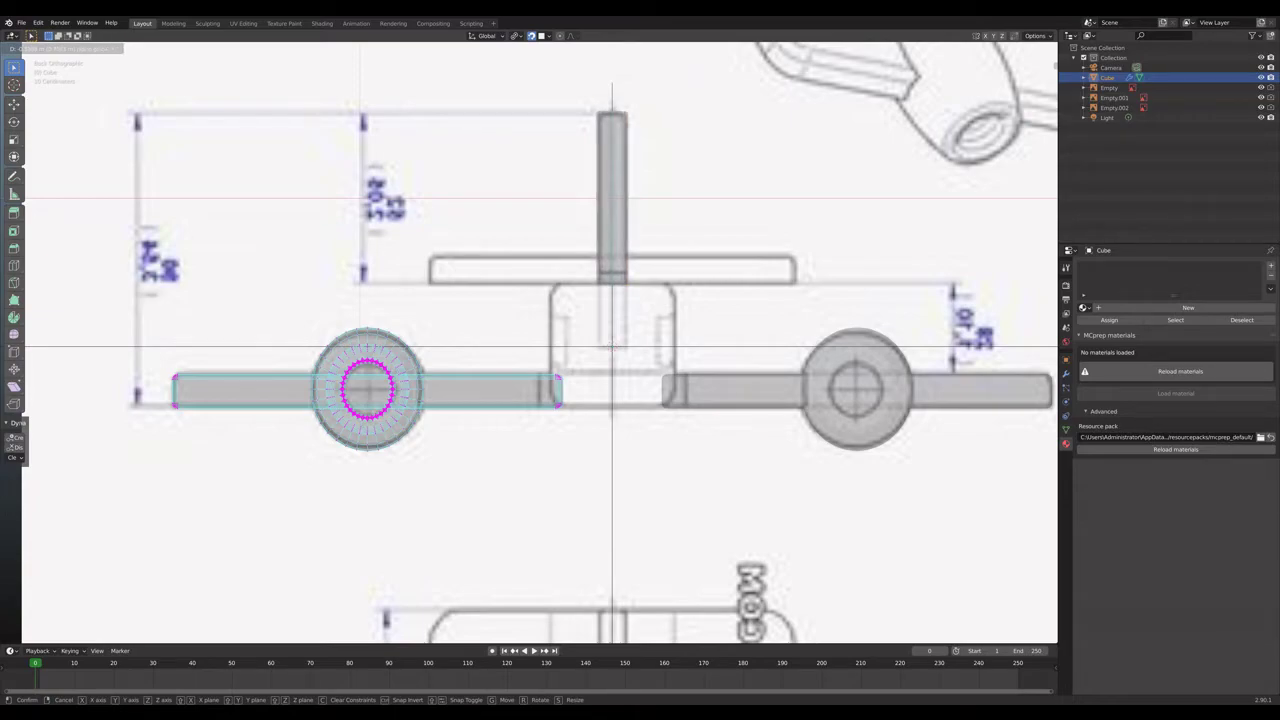
key("Return")
Select the whole fin block in the left view and move it about 5.5 m along Y to the tail.
middle_click_drag(612, 342, 437, 352)
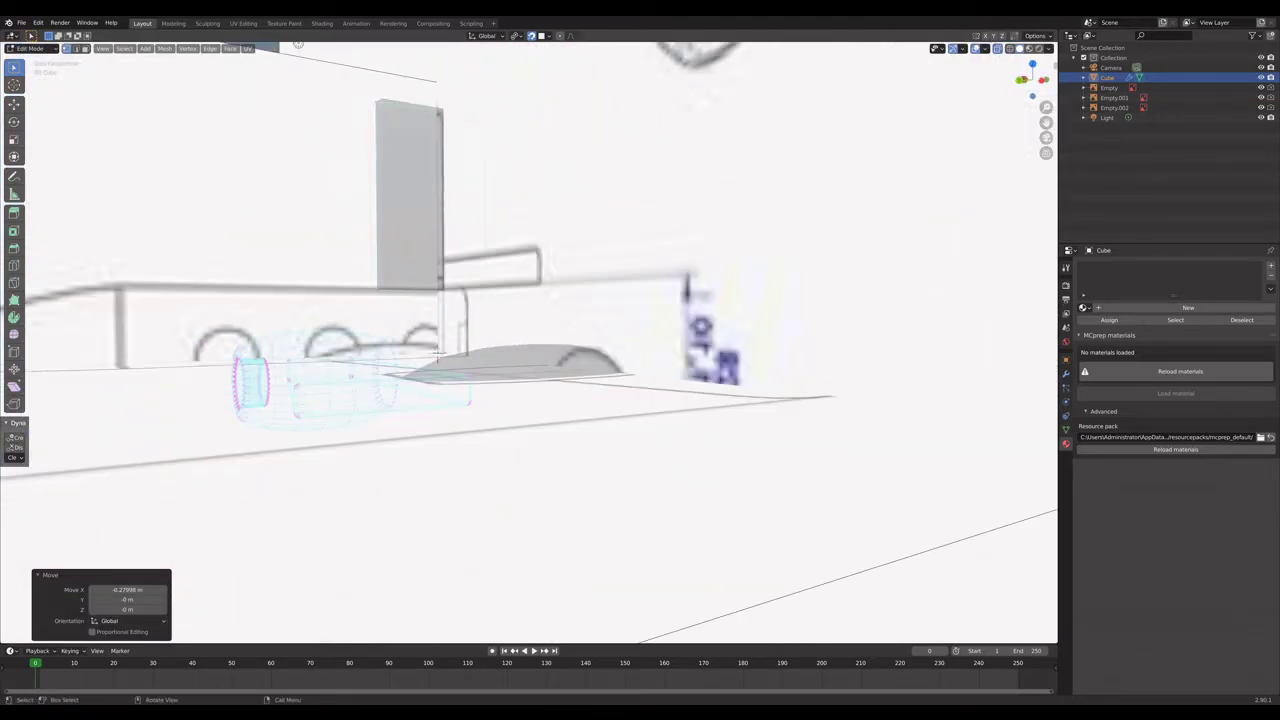
left_click(1028, 82)
left_click_drag(331, 132, 468, 198)
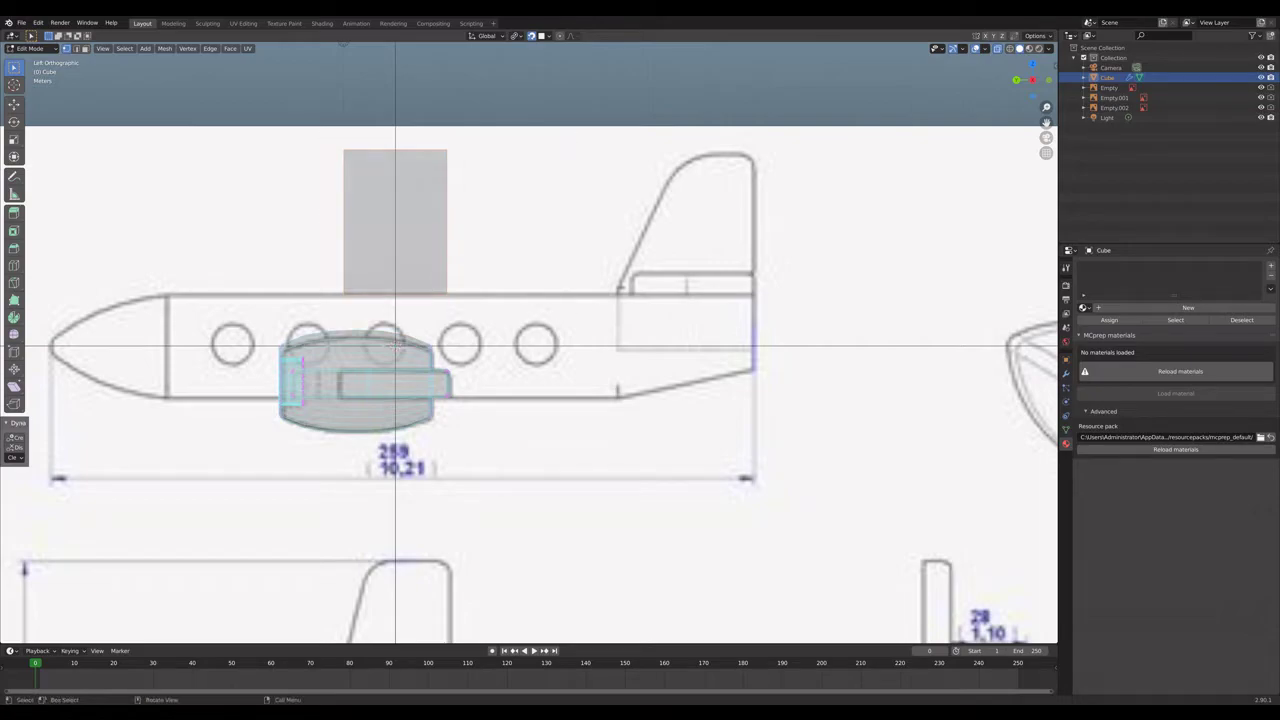
key("g")
key("y")
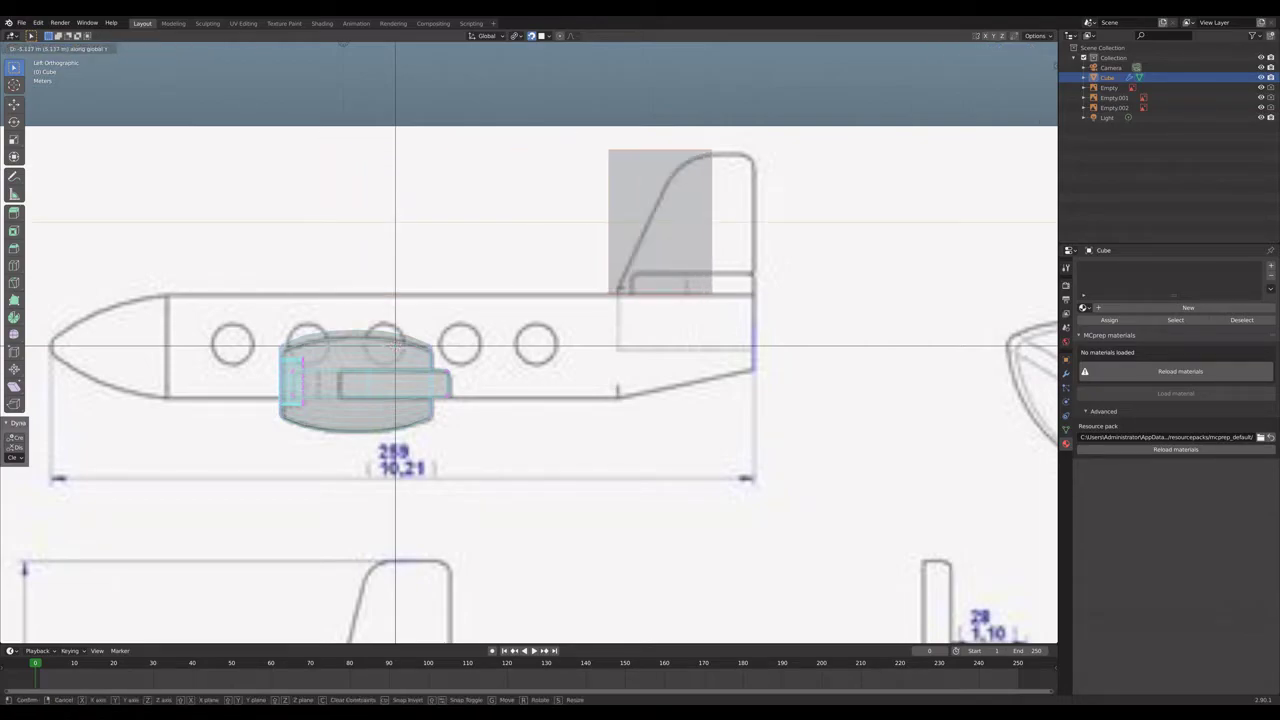
key("Return")
Scale the fin block along Y by about 1.41, shift it about 0.09 m towards the tail, and rescale it by 0.963 to fit the outline.
key("s")
key("y")
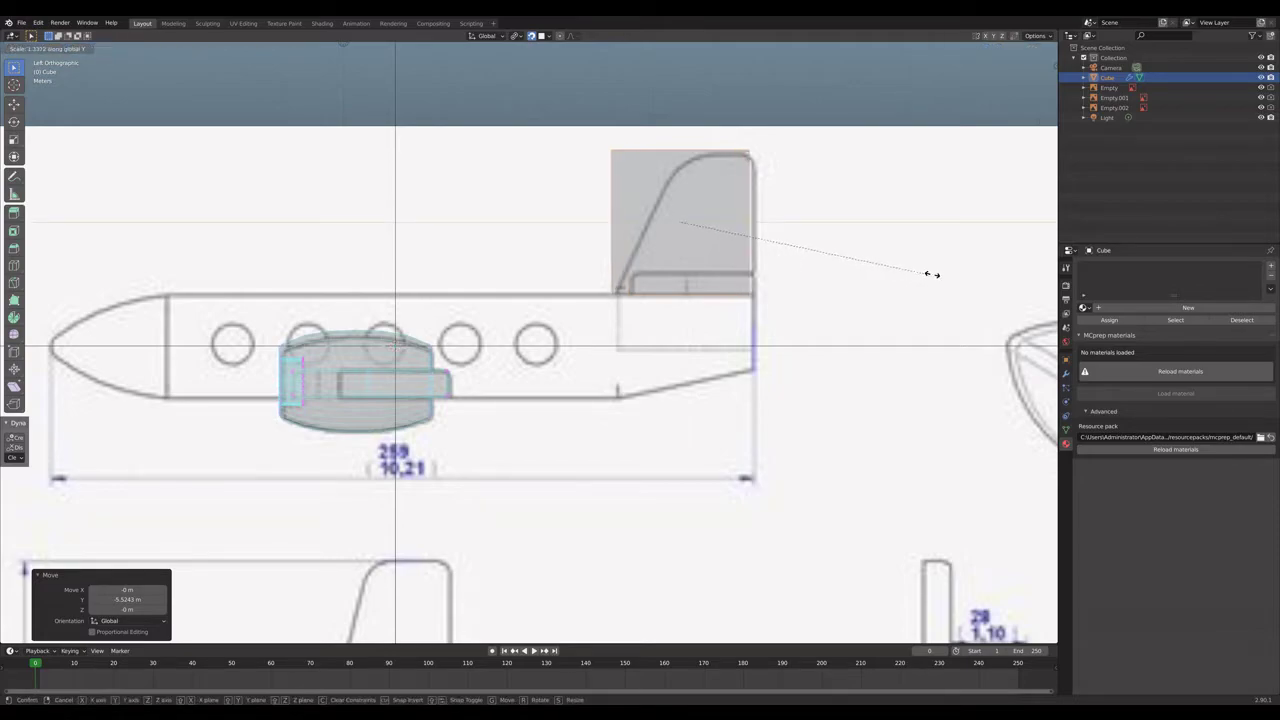
key("g")
key("y")
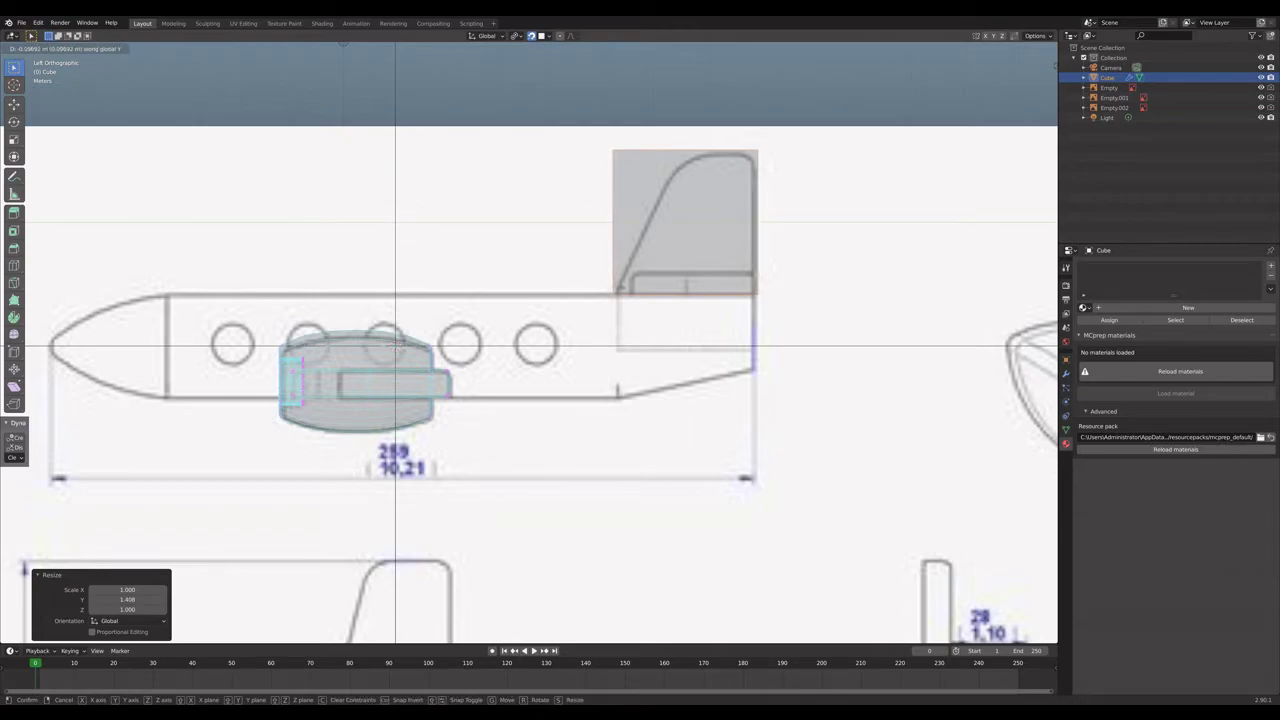
key("Return")
key("s")
key("y")
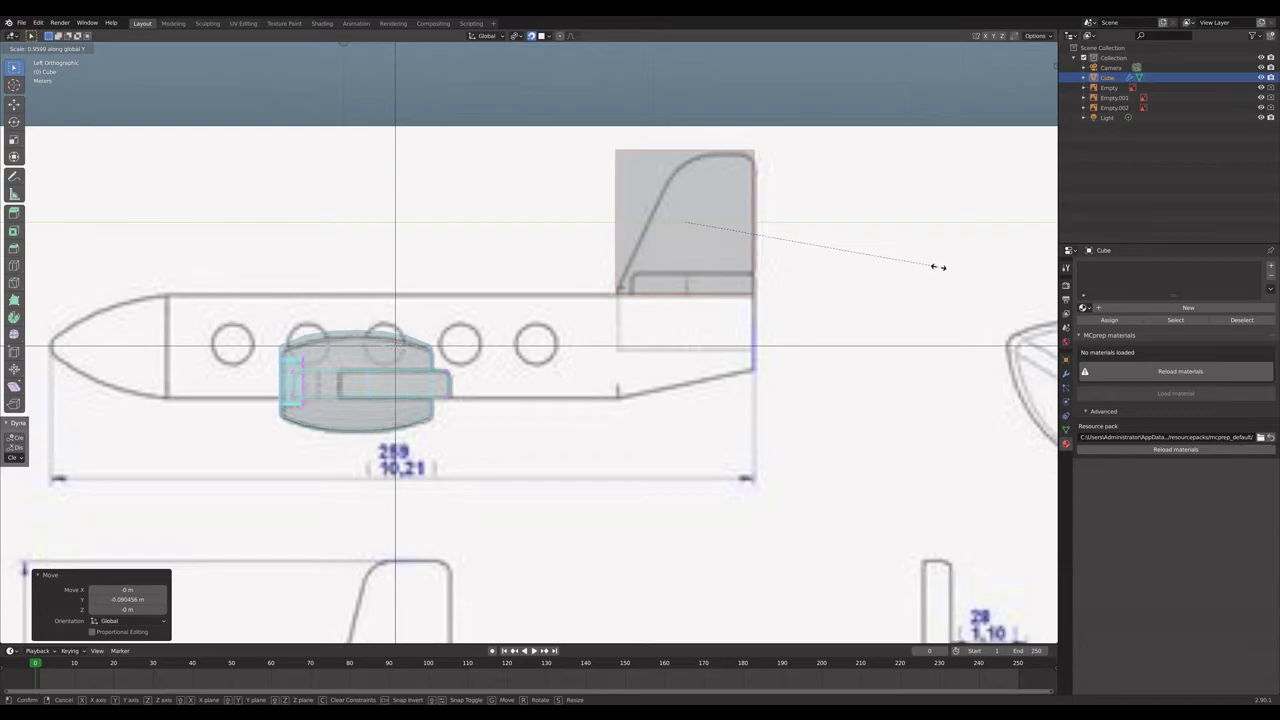
key("Return")
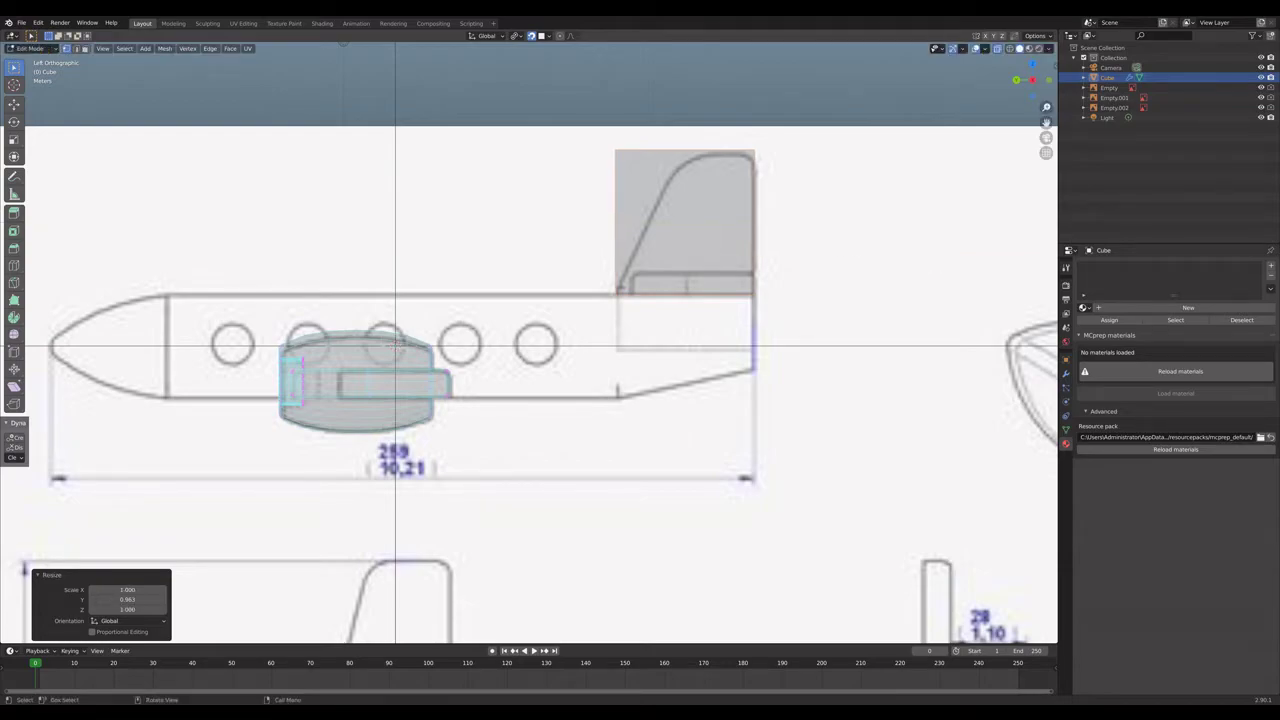
Undo the last Y rescale and move the fin's upper front edge about 1.25 m along Y towards the tail.
key("ctrl+z")
key("g")
key("y")
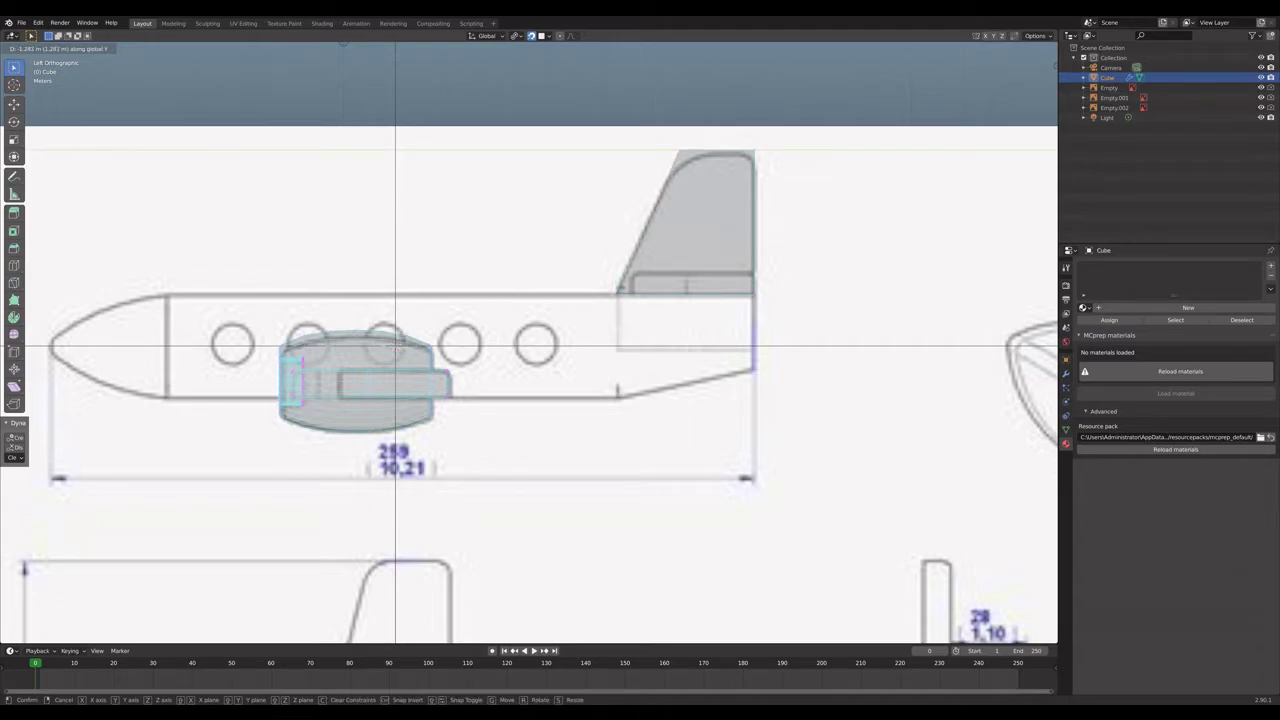
left_click(395, 347)
Select the fin's lower front edge and adjust it along Y to follow the blueprint's slanted leading edge.
key("b")
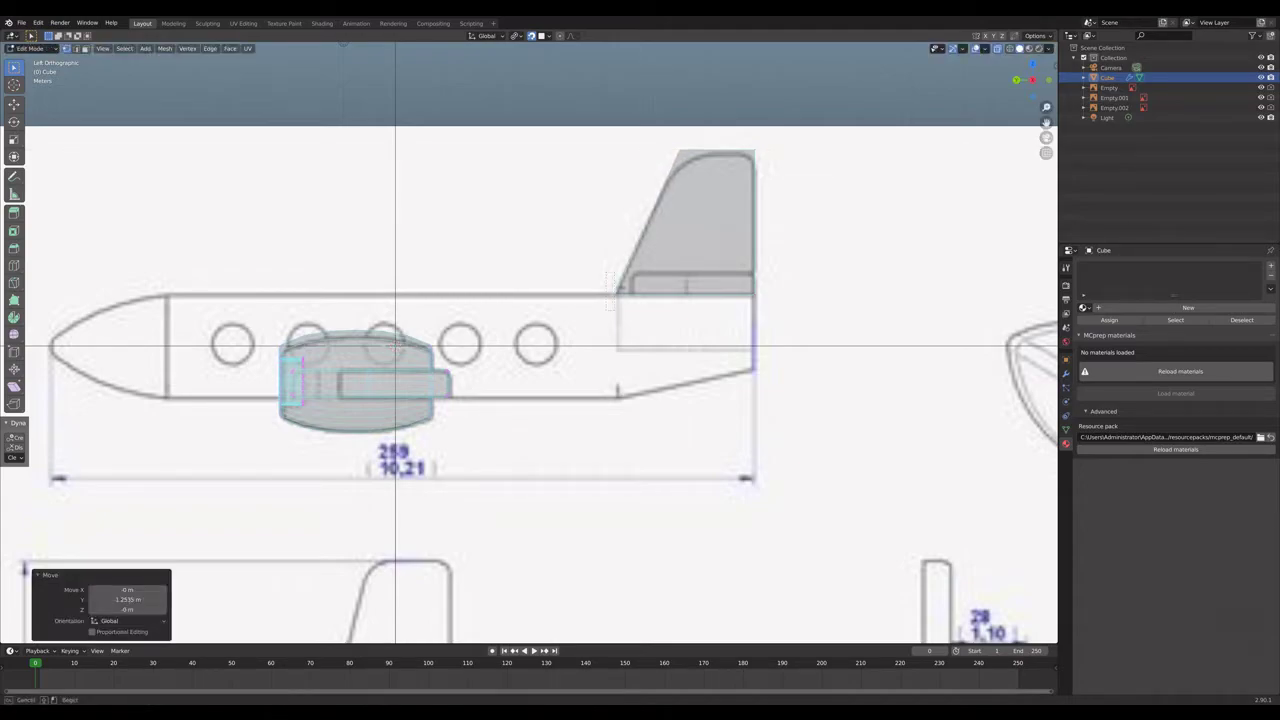
left_click_drag(618, 313, 628, 312)
key("g")
key("y")
key("Return")
Reveal the hidden airplane parts, clear the selection, and check the fin against the fuselage before returning to the see-through left view.
middle_click_drag(396, 348, 548, 424)
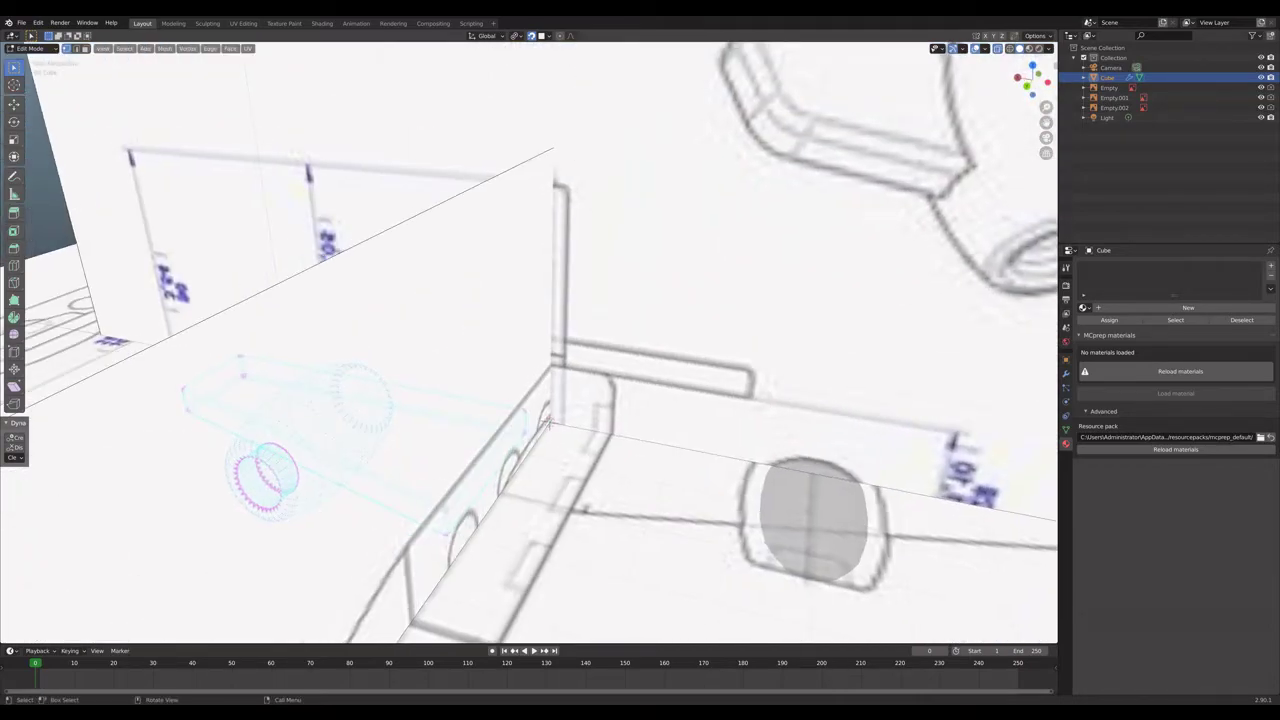
key("alt+h")
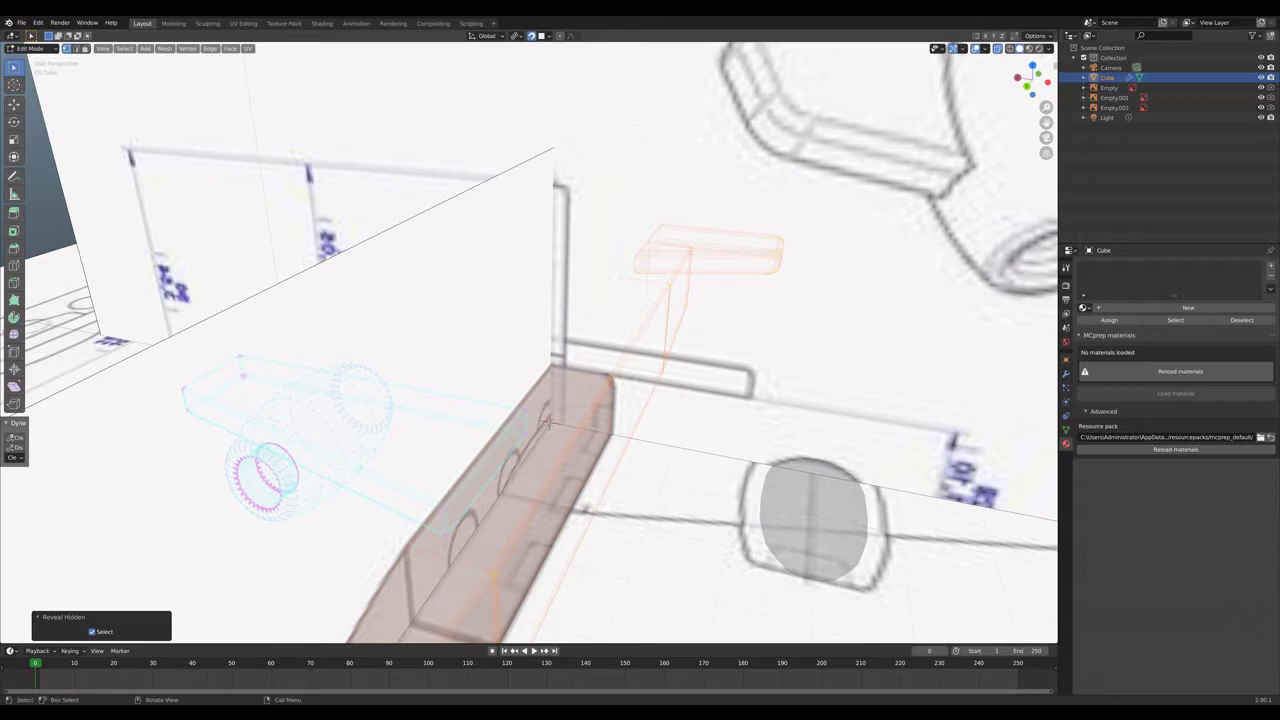
key("alt+a")
middle_click_drag(548, 424, 386, 376)
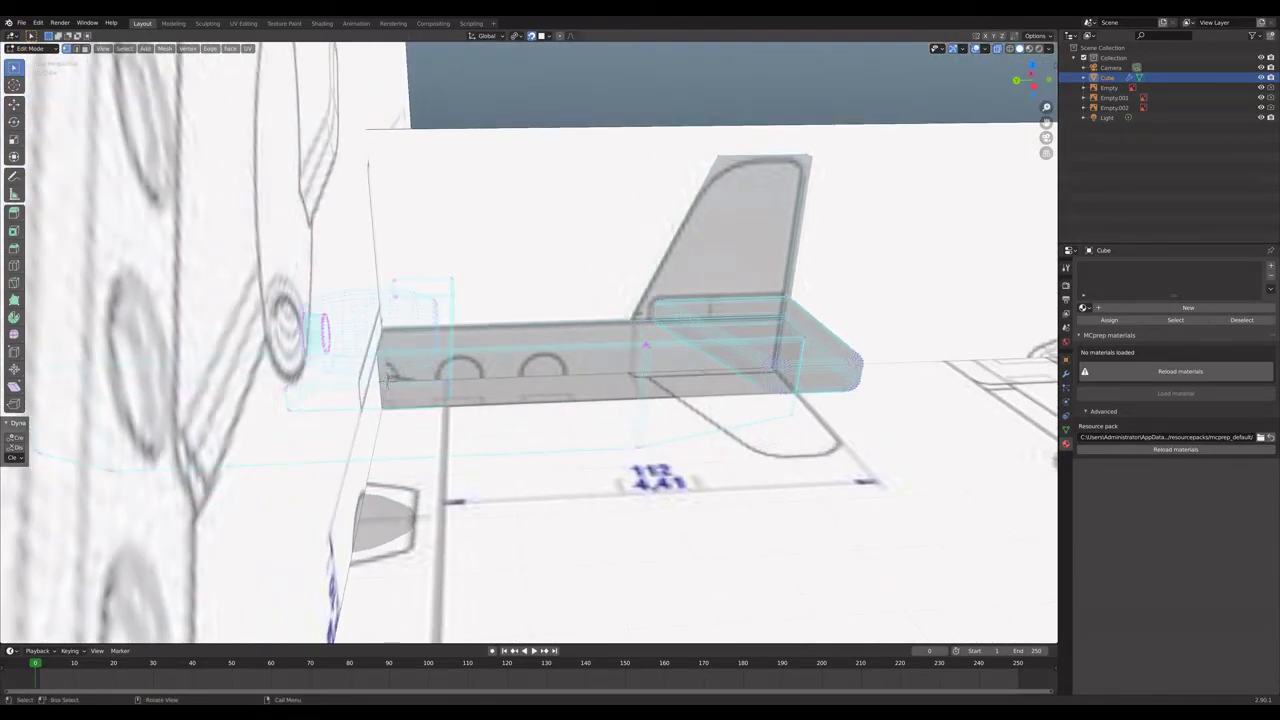
key("alt+z")
scroll(387, 379, "up", 5)
scroll(529, 343, "down", 3)
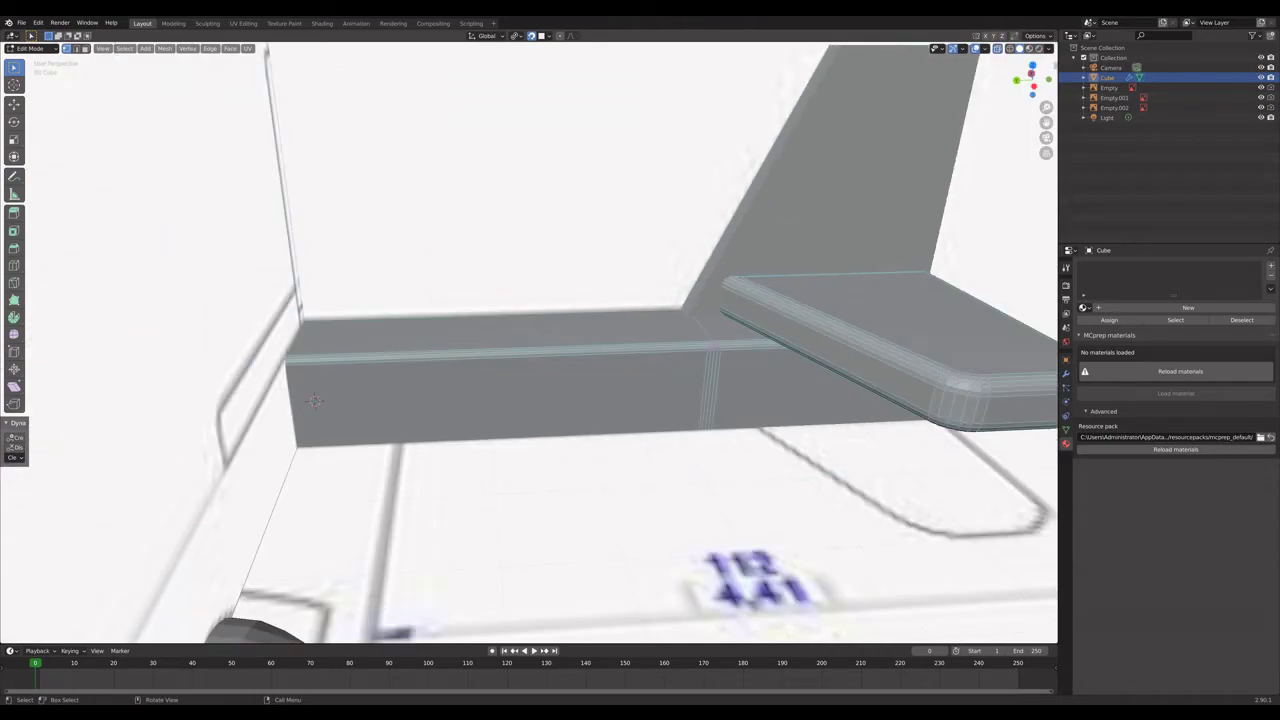
left_click(997, 48)
left_click(1034, 86)
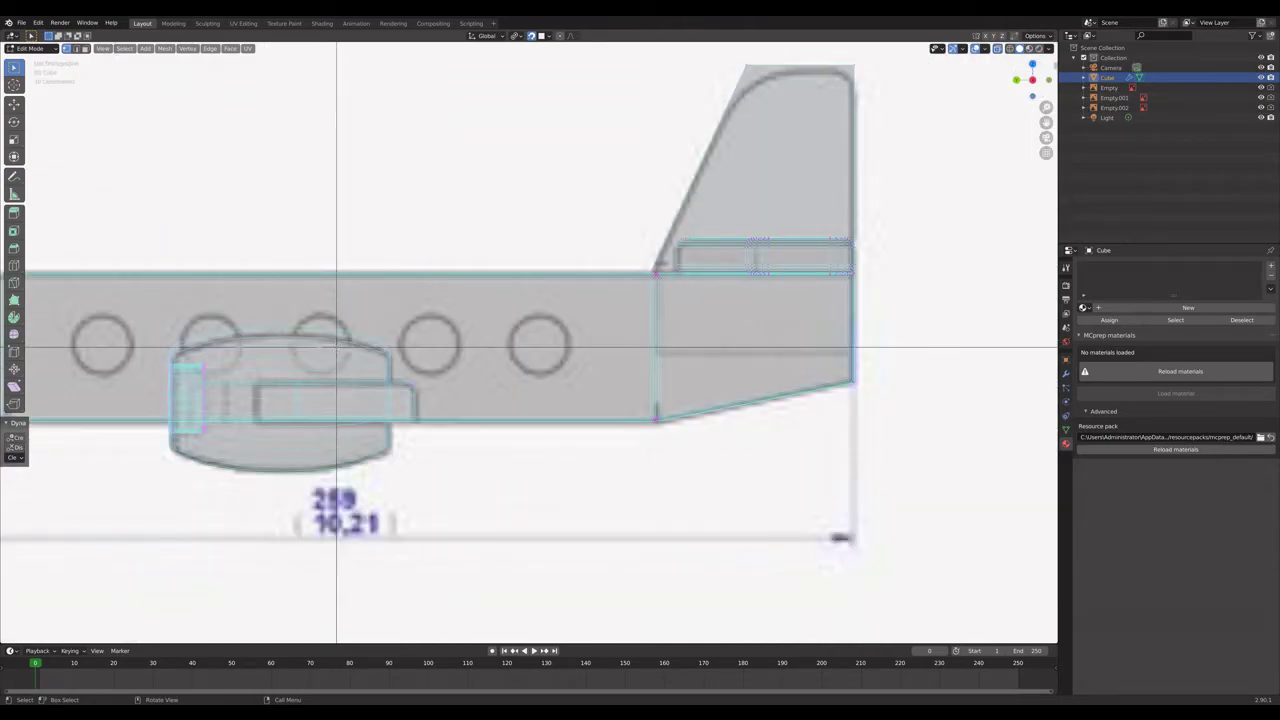
Try to bevel the fin's upper front corner with the Bevel tool.
key("shift+space")
key("ctrl+b")
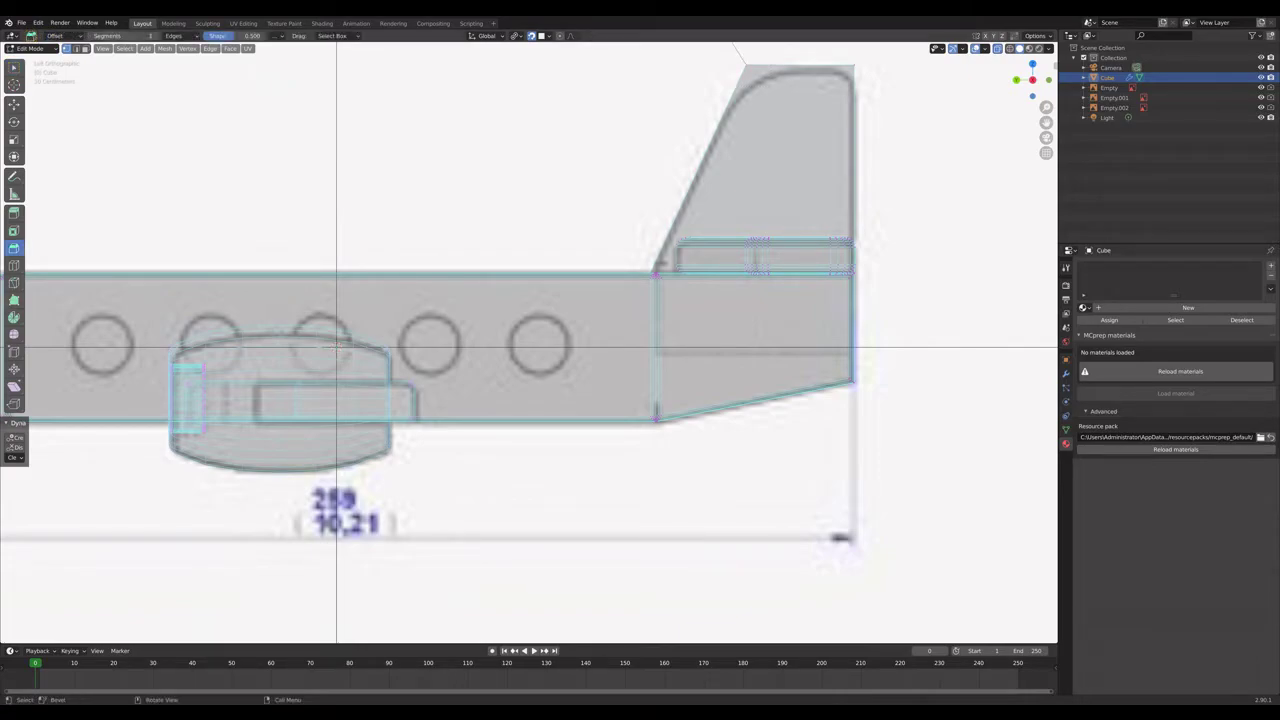
scroll(336, 350, "down", 3)
left_click_drag(625, 136, 627, 139)
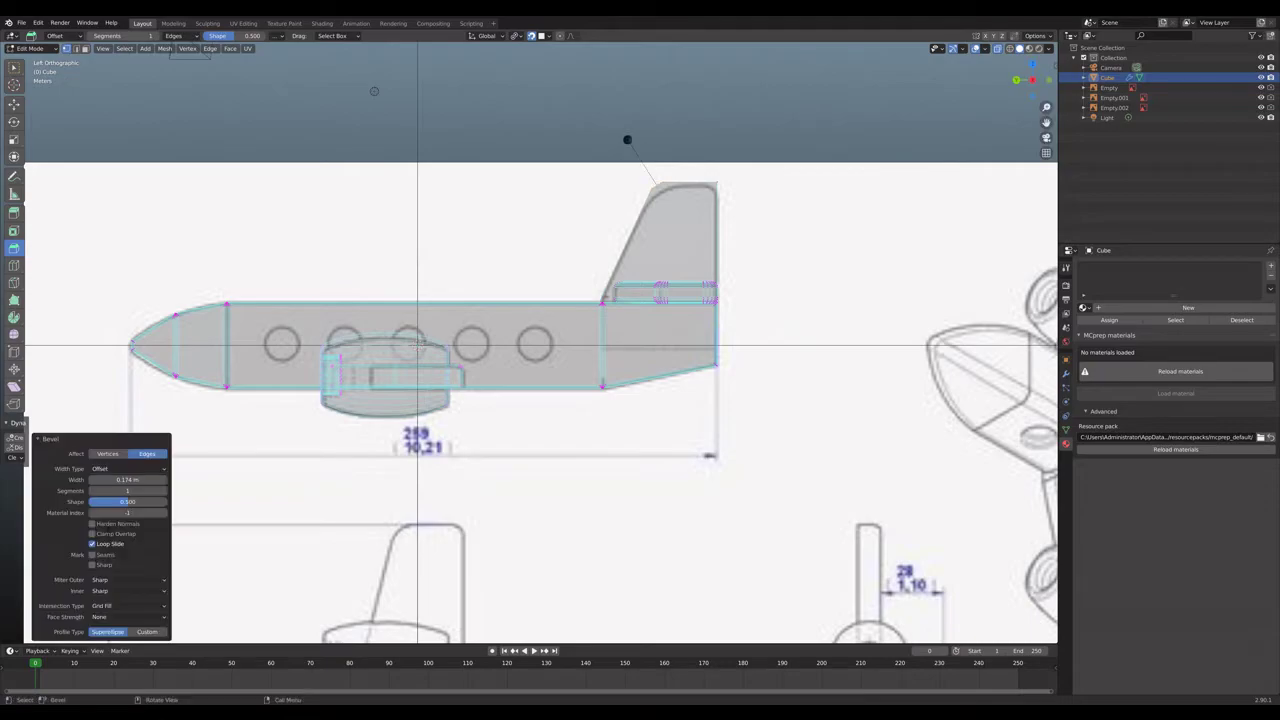
scroll(418, 347, "up", 3)
scroll(337, 349, "down", 1)
left_click_drag(683, 70, 686, 74)
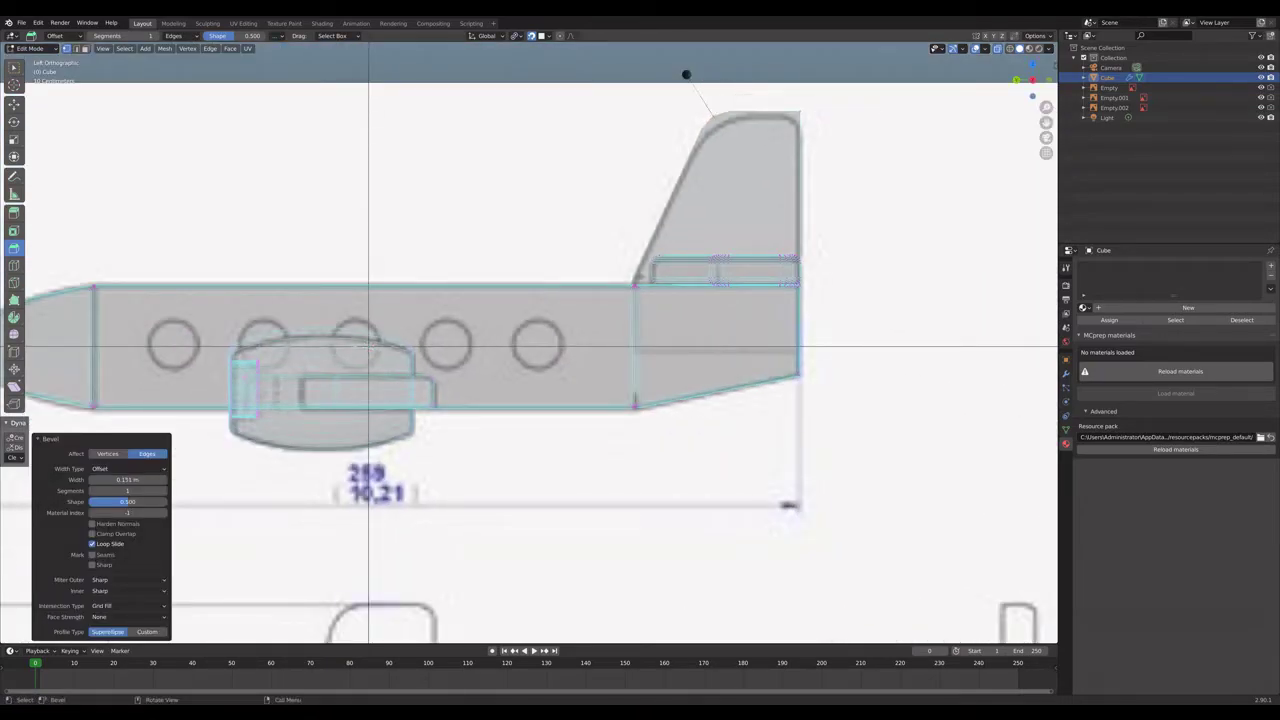
key("ctrl+b")
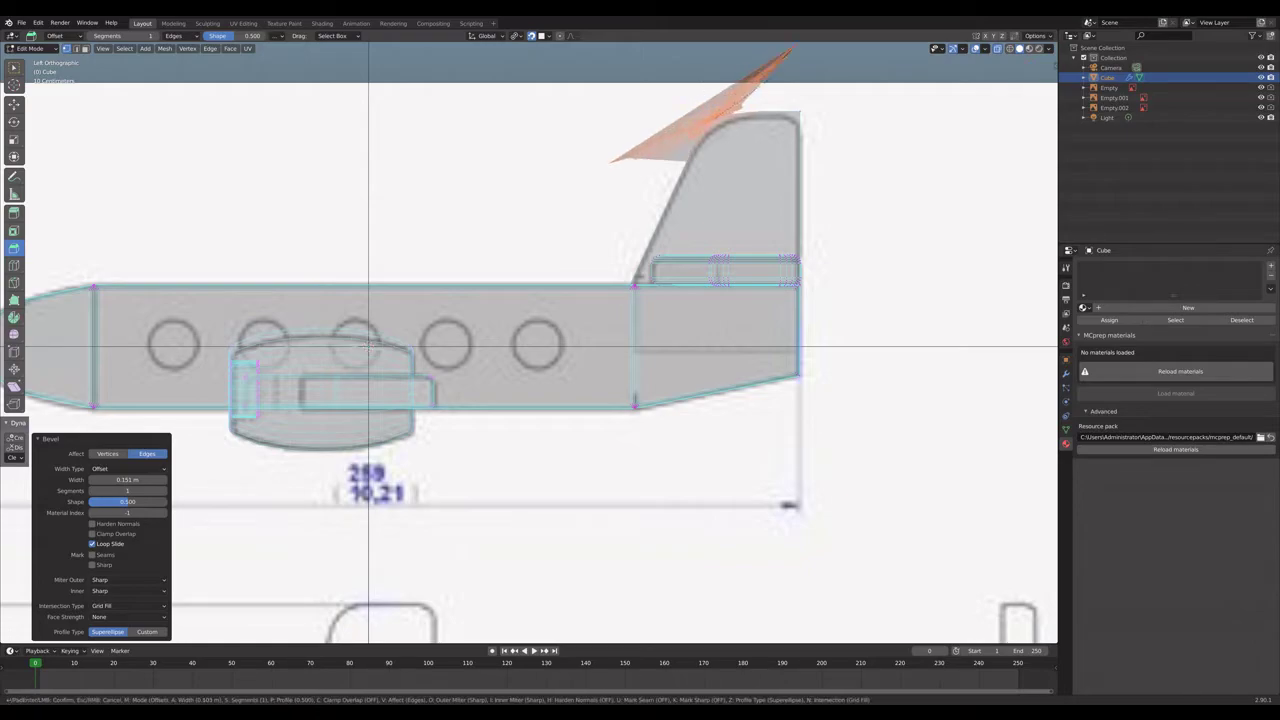
key("Escape")
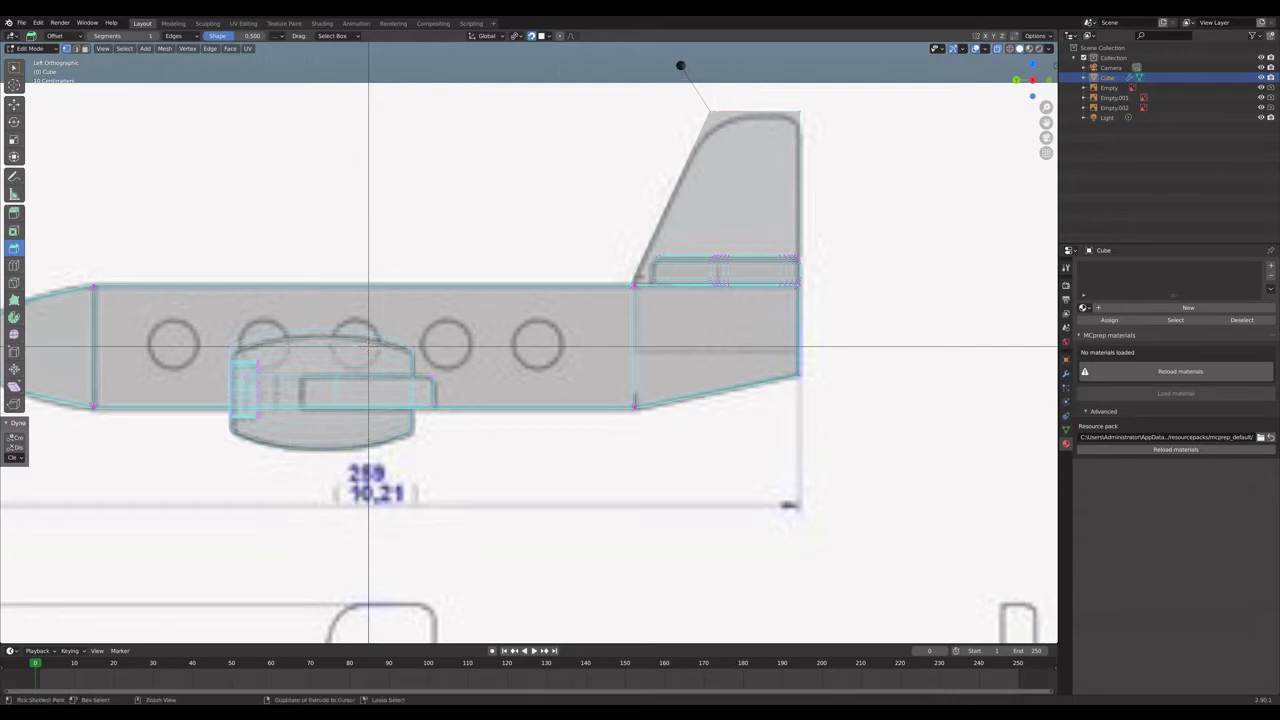
Bevel the fin's upper front corner about 0.58 m wide with 5 segments to match the blueprint curve.
key("ctrl+b")
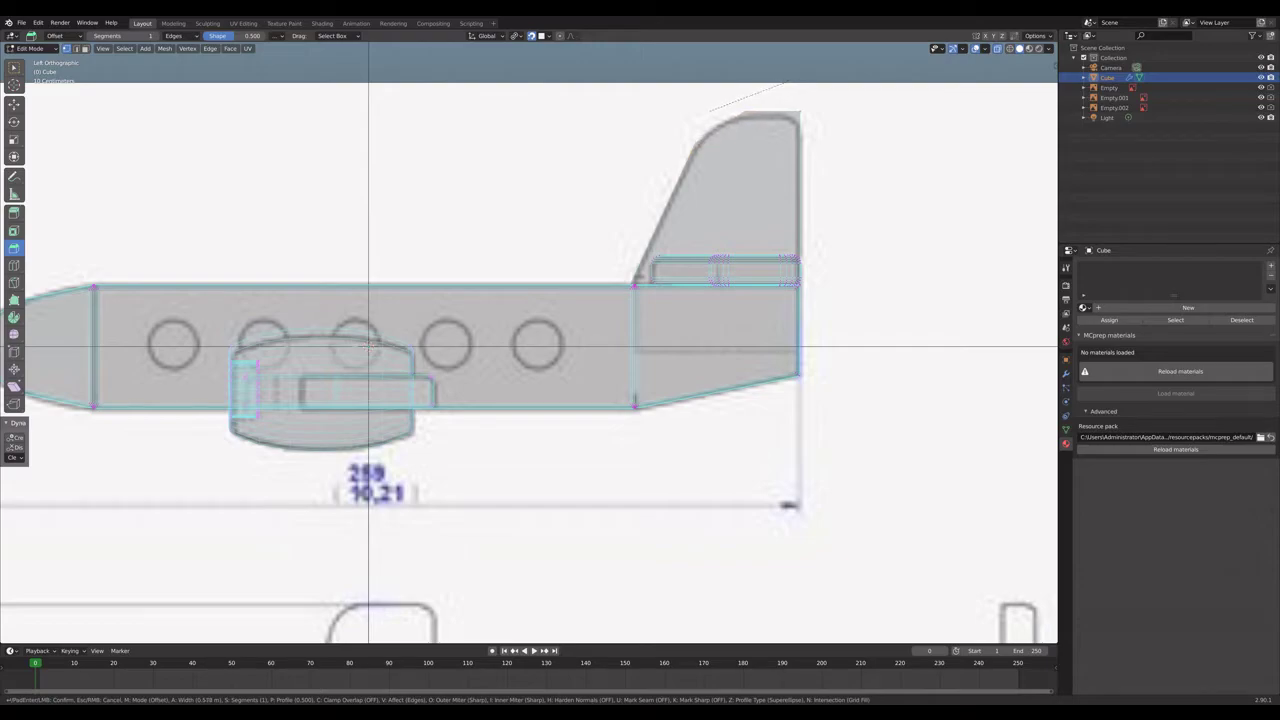
left_click(690, 82)
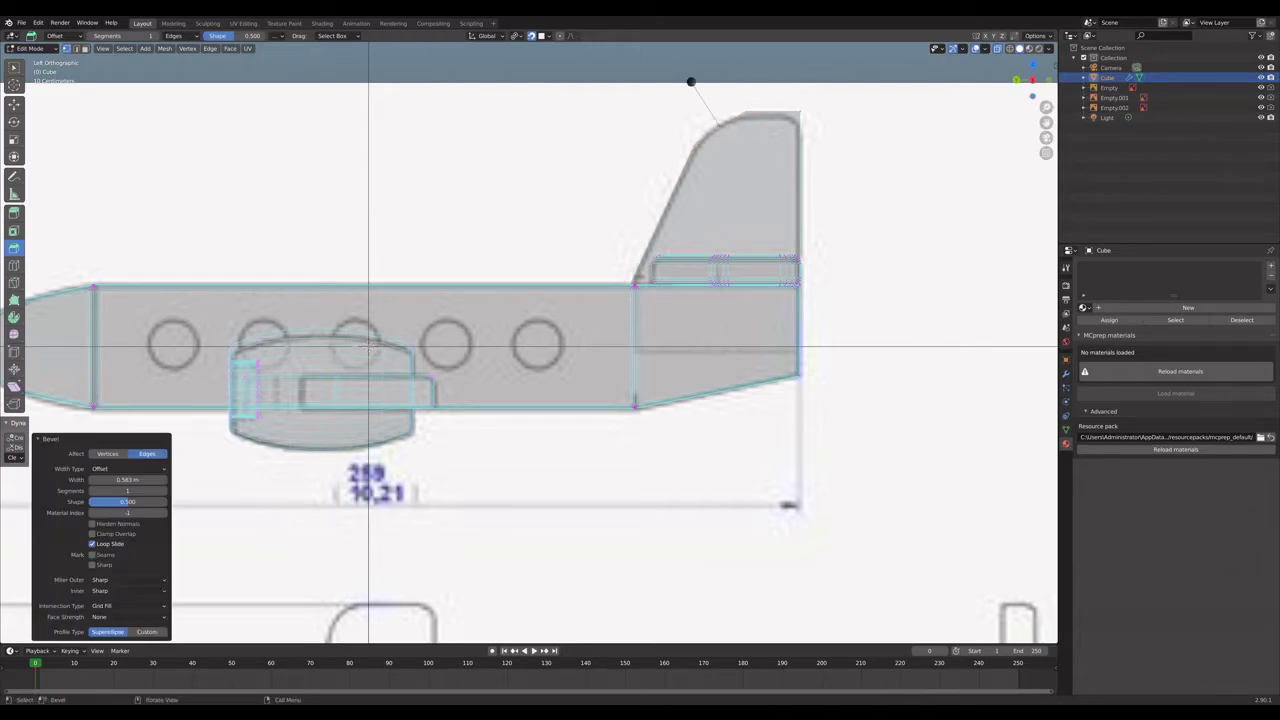
left_click(164, 491)
left_click(164, 491)
left_click(164, 491)
left_click(164, 491)
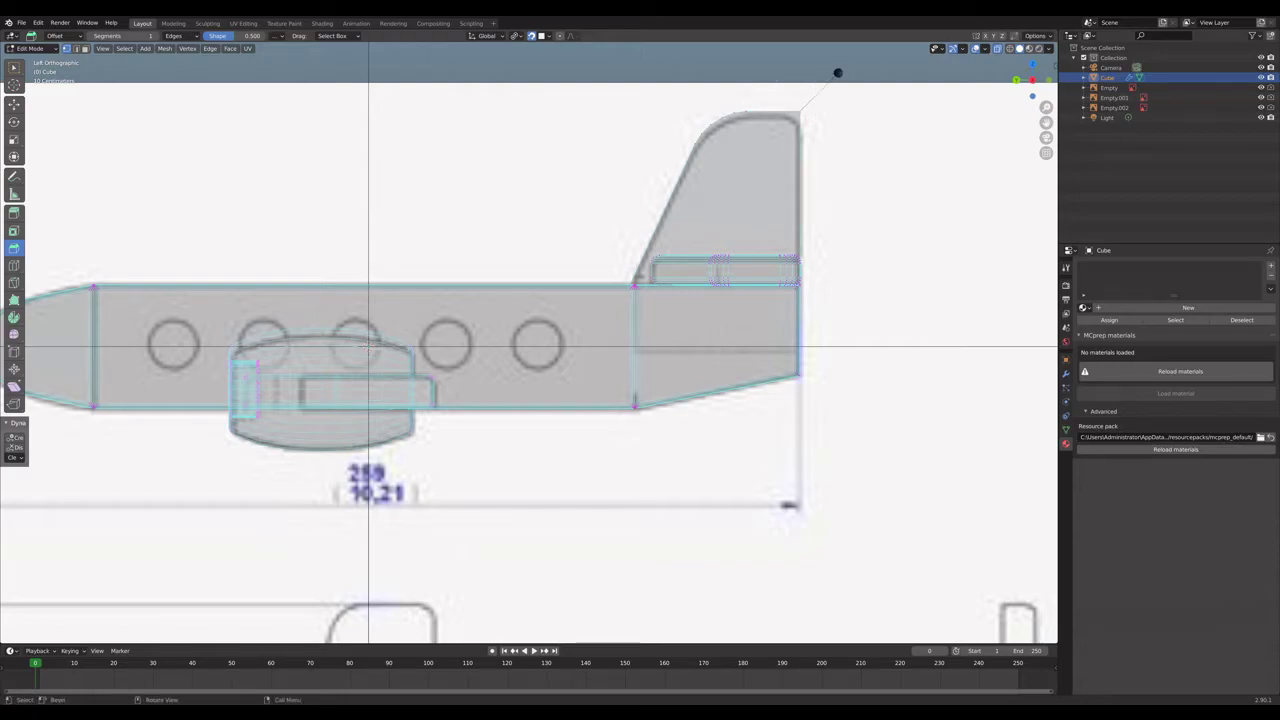
Bevel the fin's upper rear corner about 0.28 m wide with 5 segments.
key("ctrl+b")
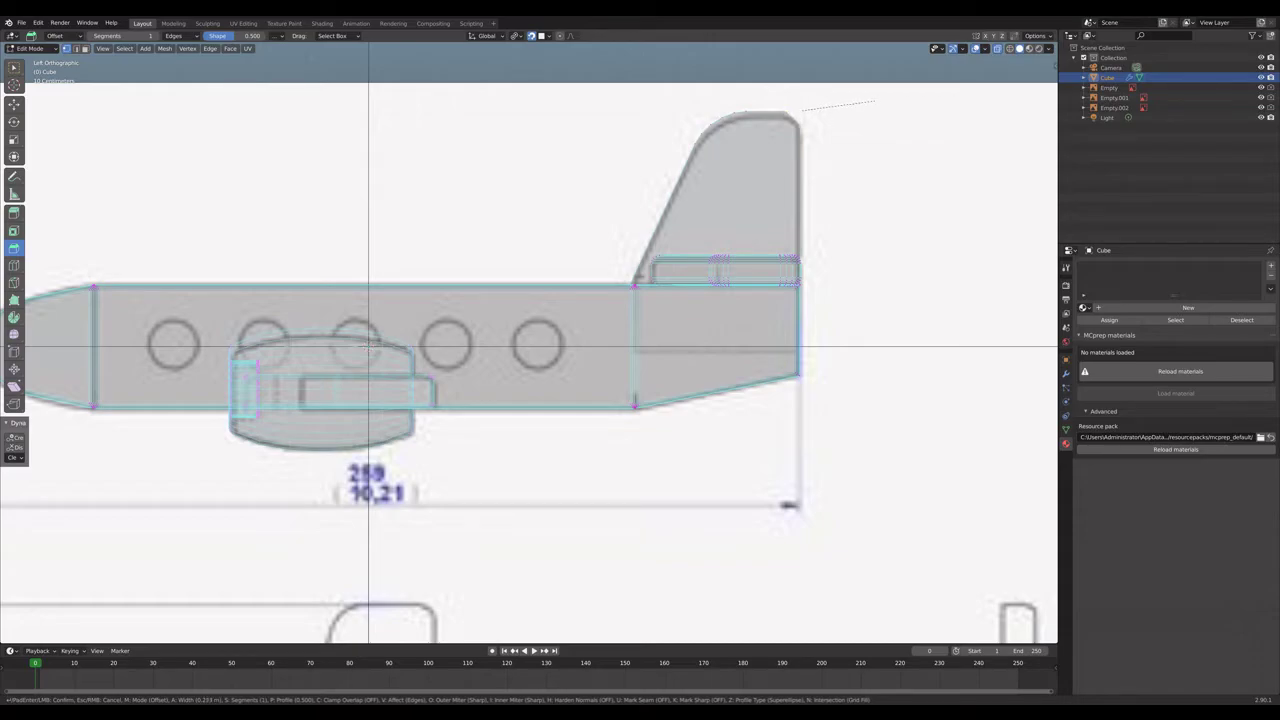
left_click(877, 101)
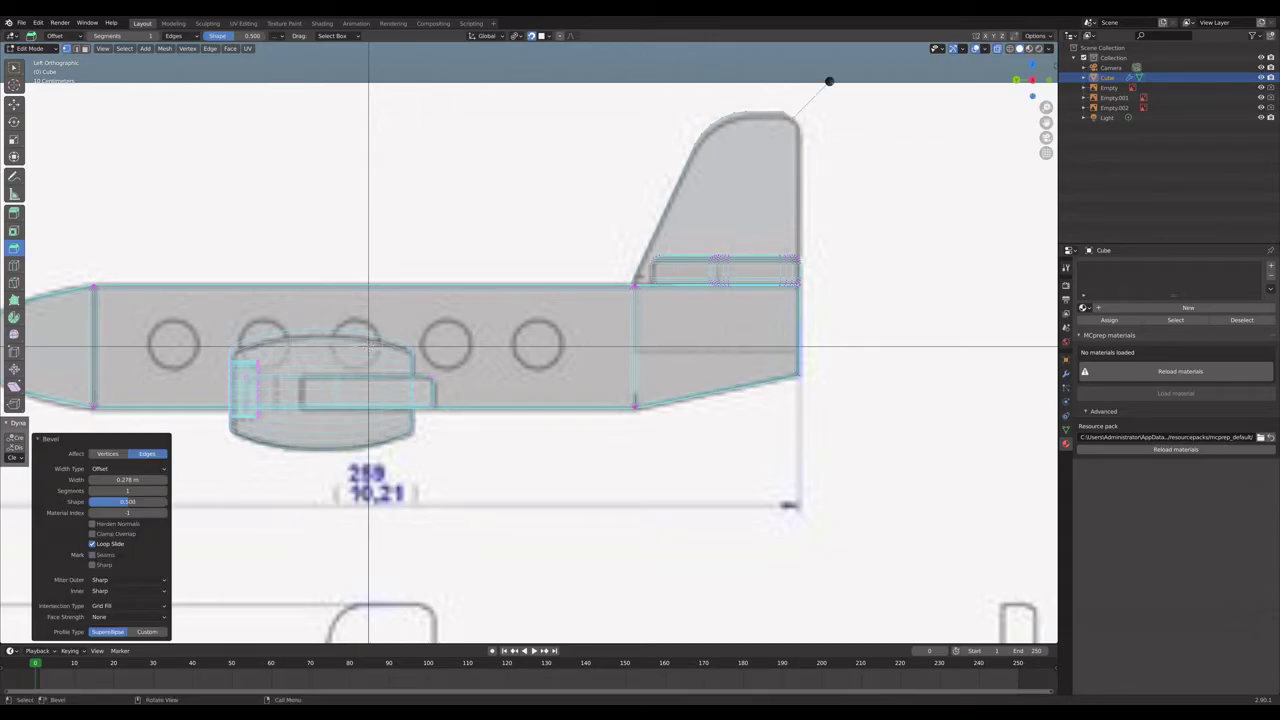
left_click(164, 491)
left_click(164, 491)
Select the linked fuselage and horizontal tail geometry and hide both so that only the fin remains at the tail.
middle_click_drag(369, 349, 533, 385)
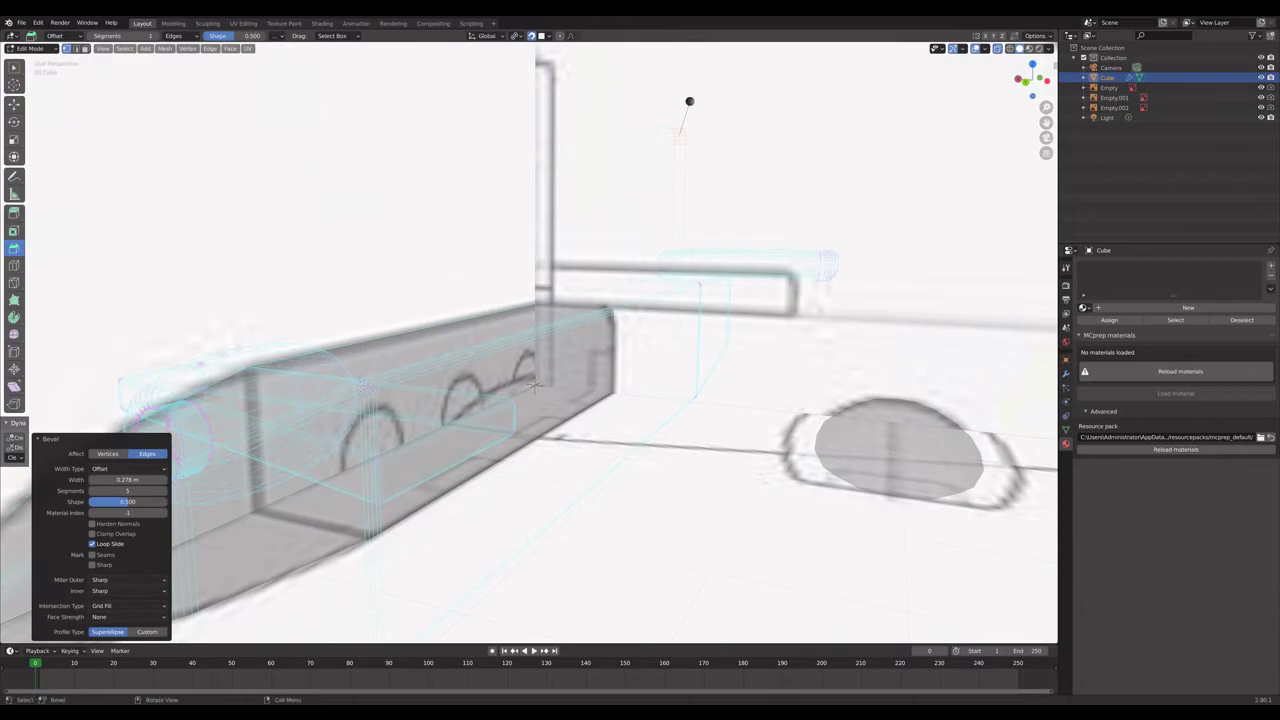
left_click(689, 101)
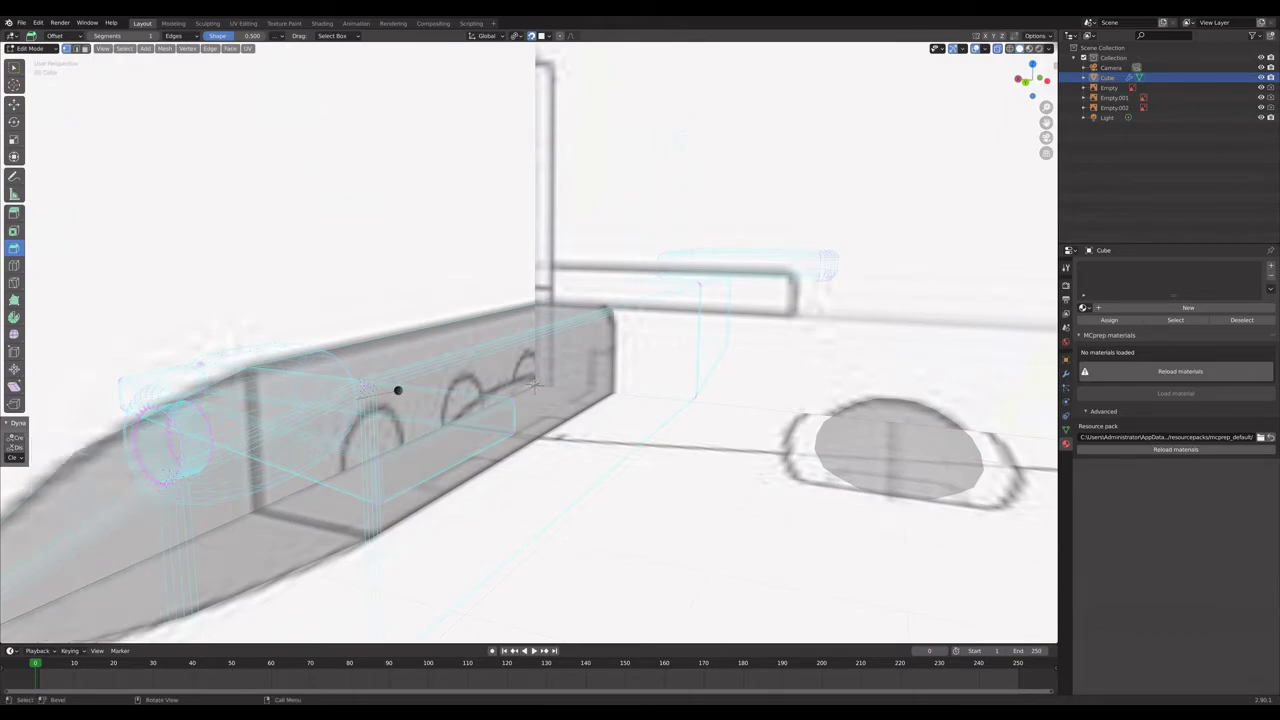
key("l")
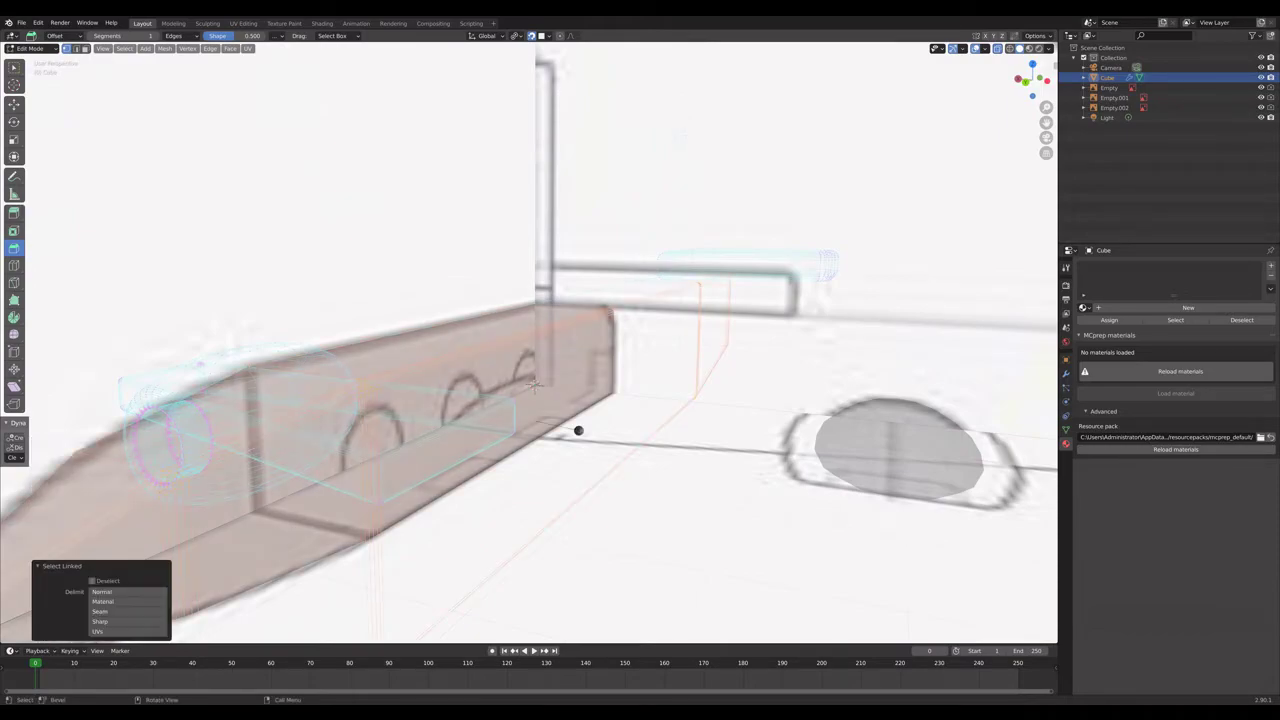
key("h")
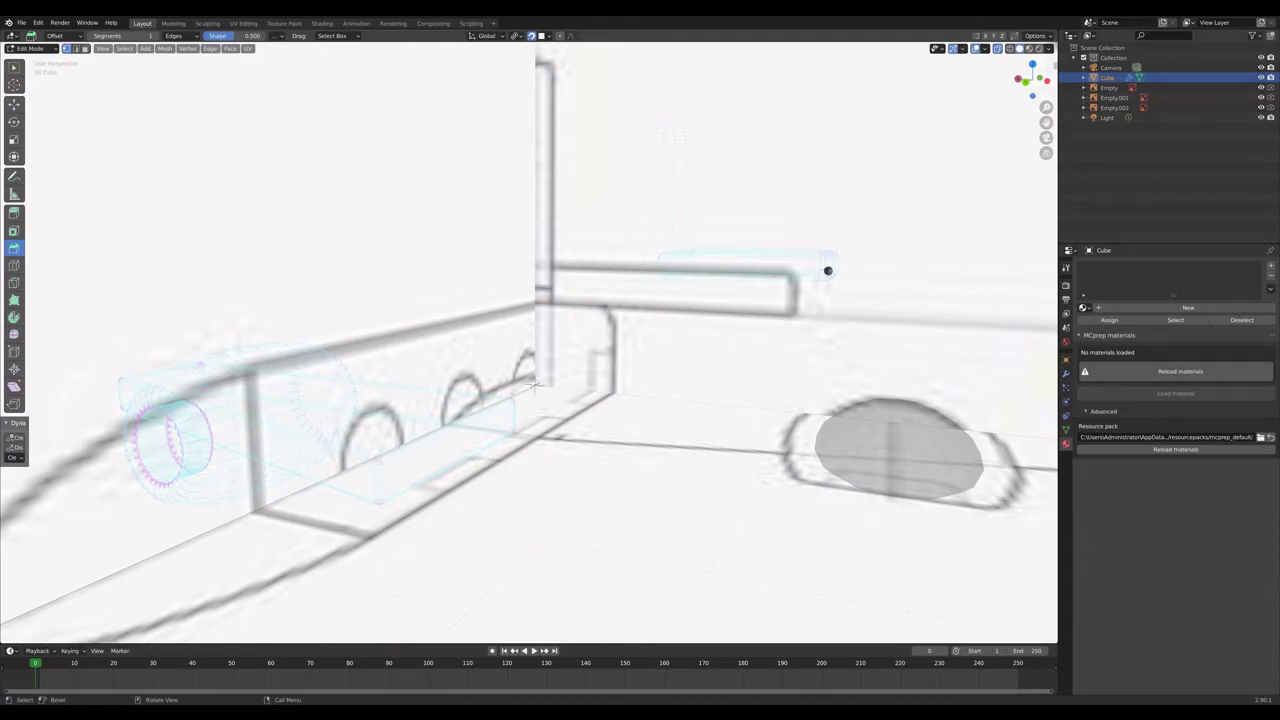
key("h")
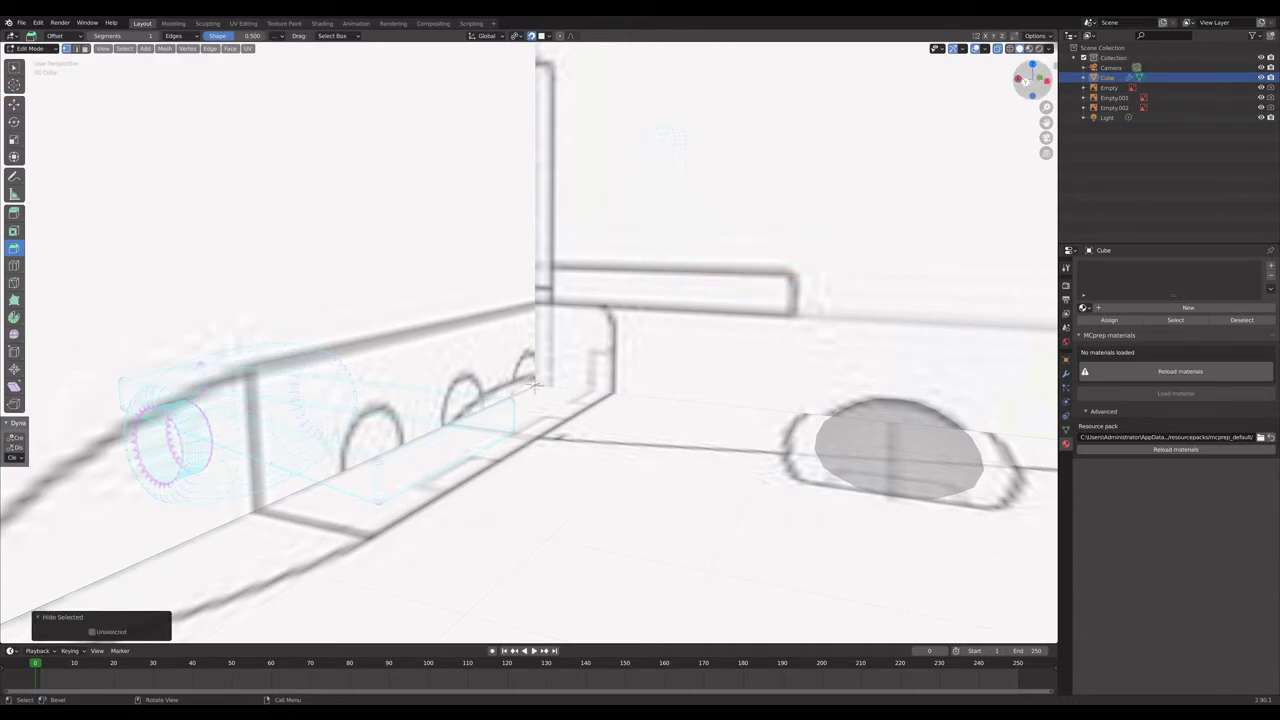
Select the fin's outer side in the back view and bevel its outline edges, reducing the width below 0.105 m and adding four segments.
left_click(1036, 82)
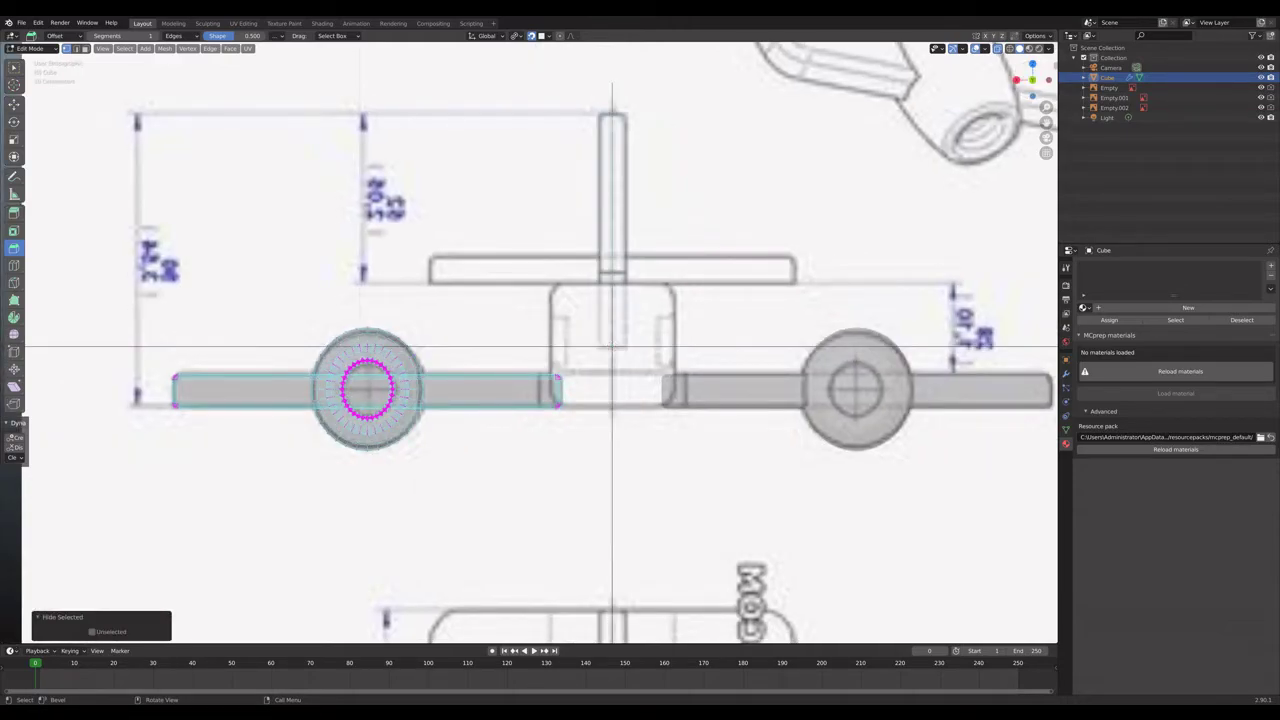
key("b")
key("Escape")
middle_click_drag(543, 143, 365, 142)
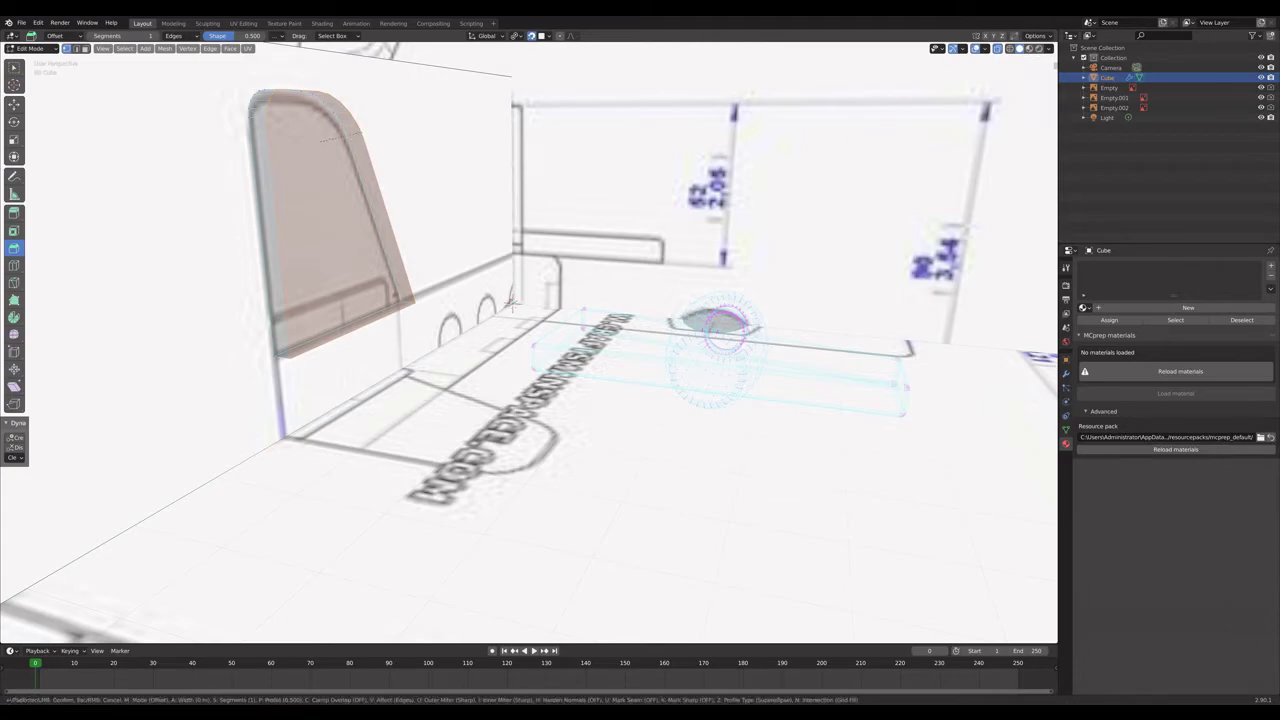
left_click(365, 142)
middle_click_drag(363, 137, 544, 143, "alt")
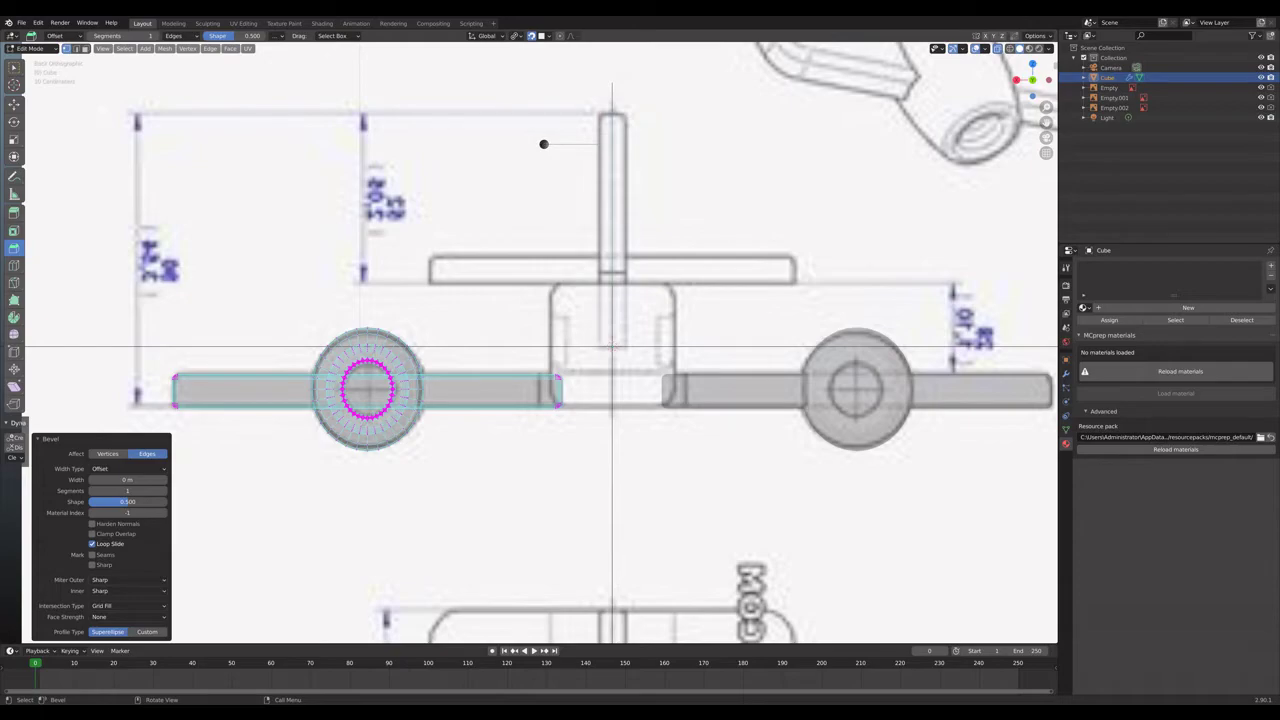
key("ctrl+b")
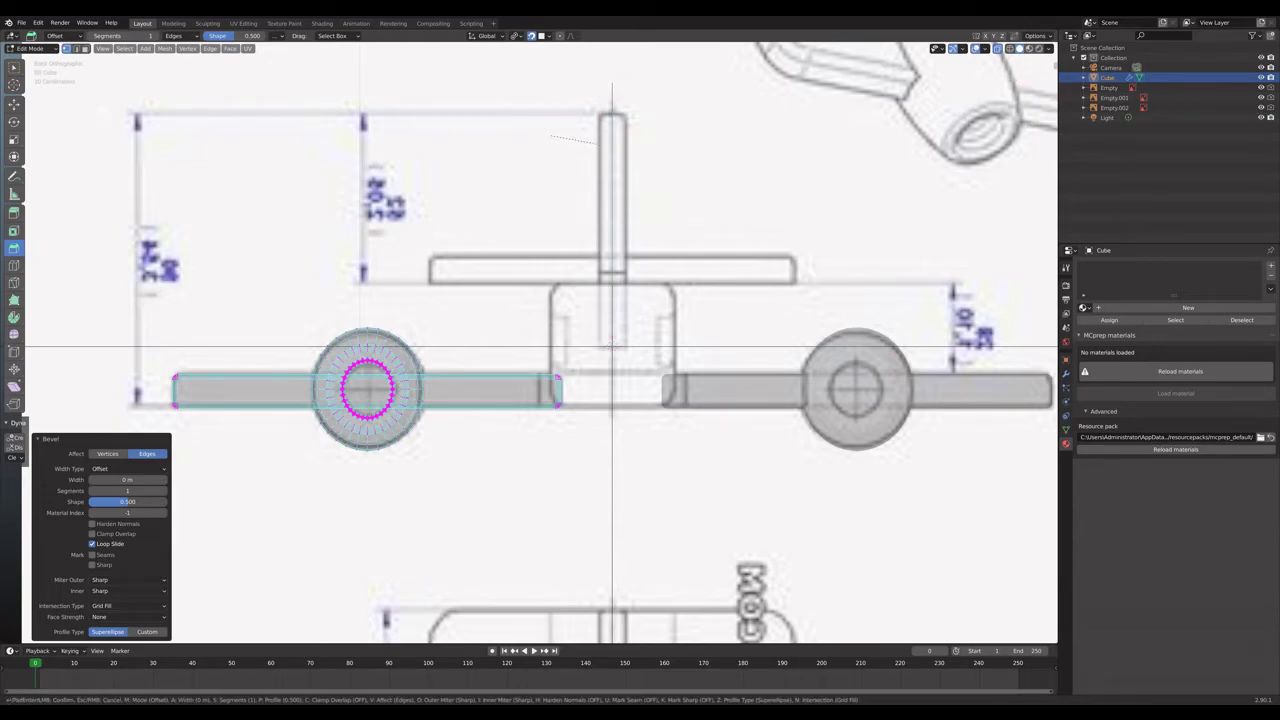
left_click(552, 122)
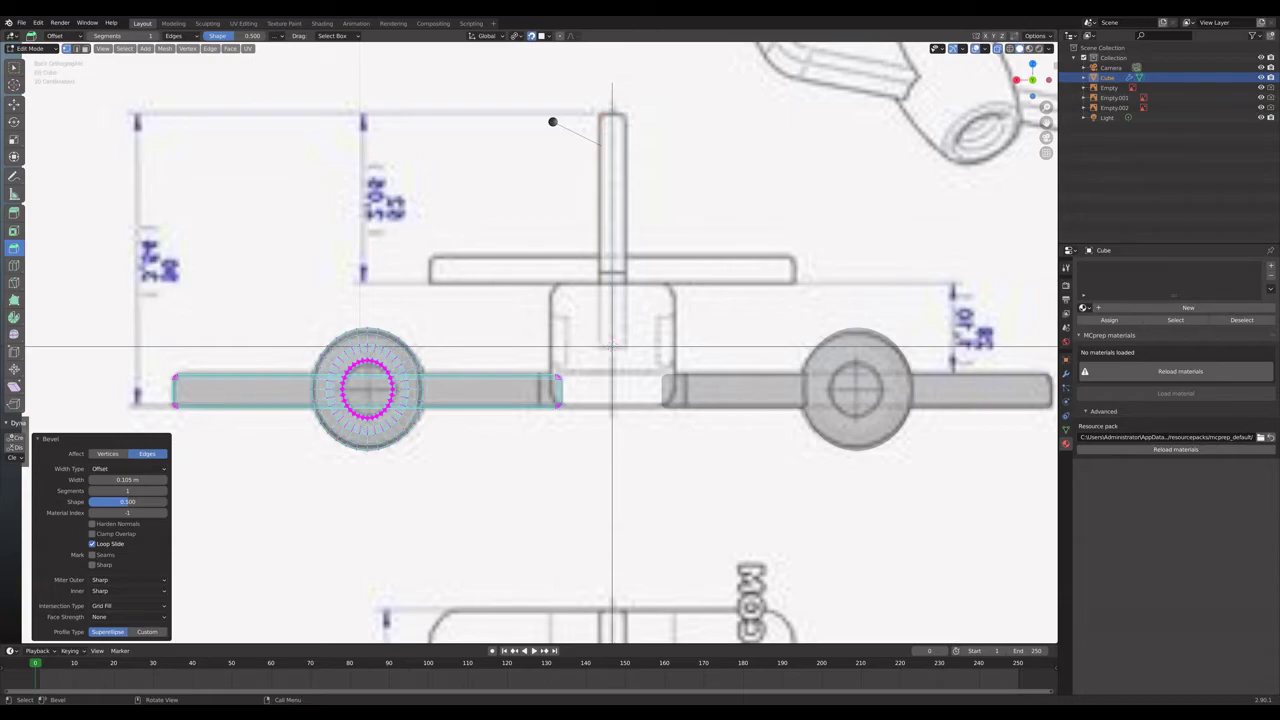
left_click_drag(128, 480, 100, 480)
left_click(163, 491)
left_click(163, 491)
left_click(163, 491)
left_click(163, 491)
Return to Object Mode, turn off X-ray, and inspect the solid tail assembly.
scroll(551, 119, "down", 3)
key("Tab")
middle_click_drag(551, 119, 639, 174)
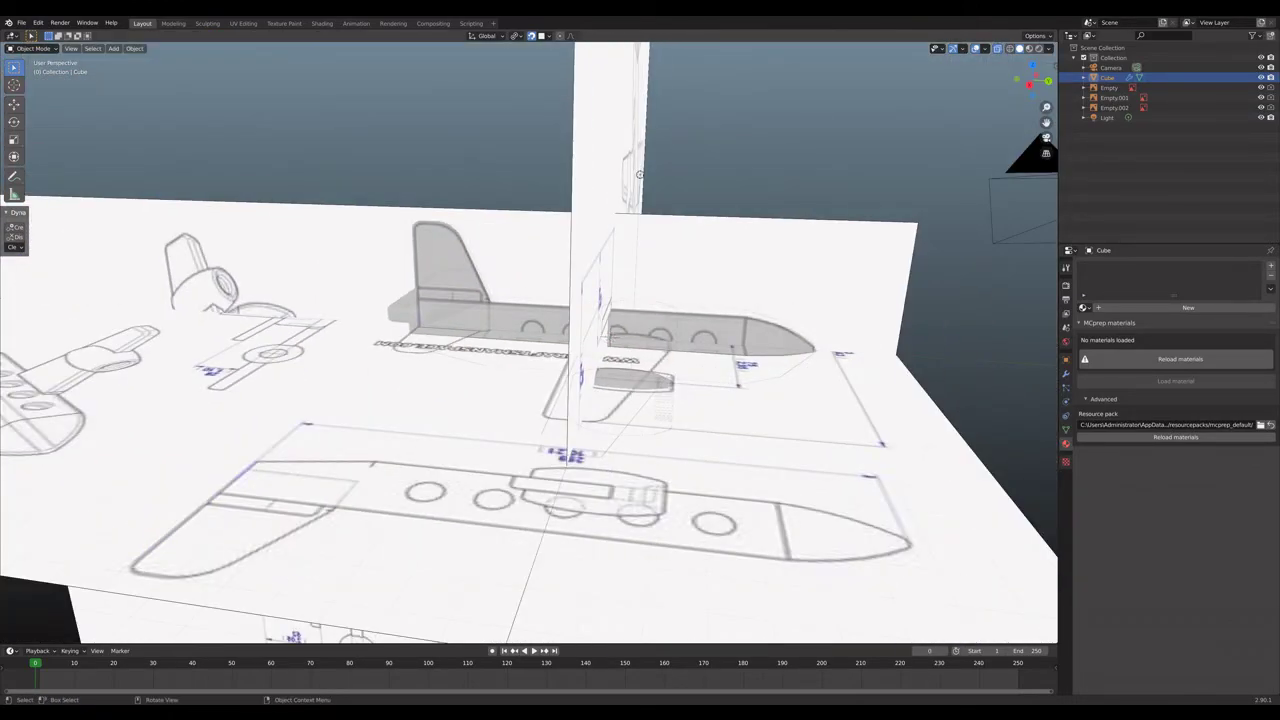
left_click(997, 48)
middle_click_drag(639, 174, 715, 246)
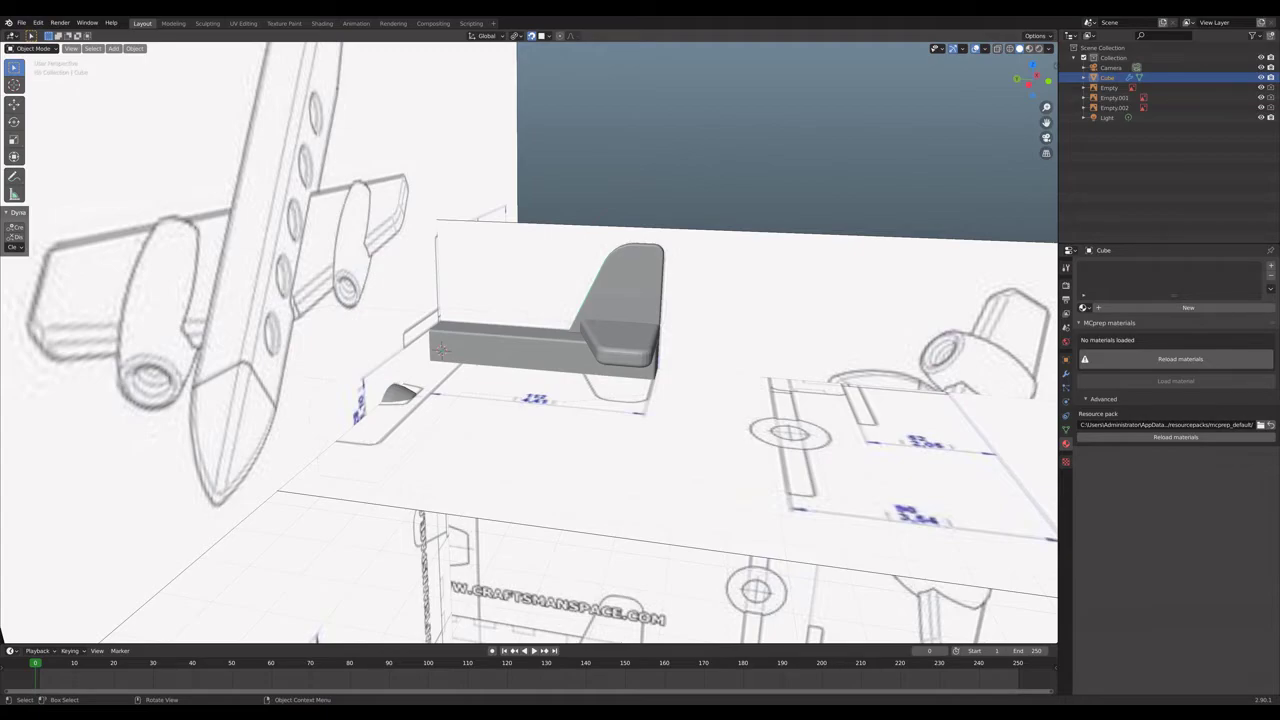
Reveal the hidden mesh parts, clear the selection, switch back to the Select tool, and return to Object Mode.
key("Tab")
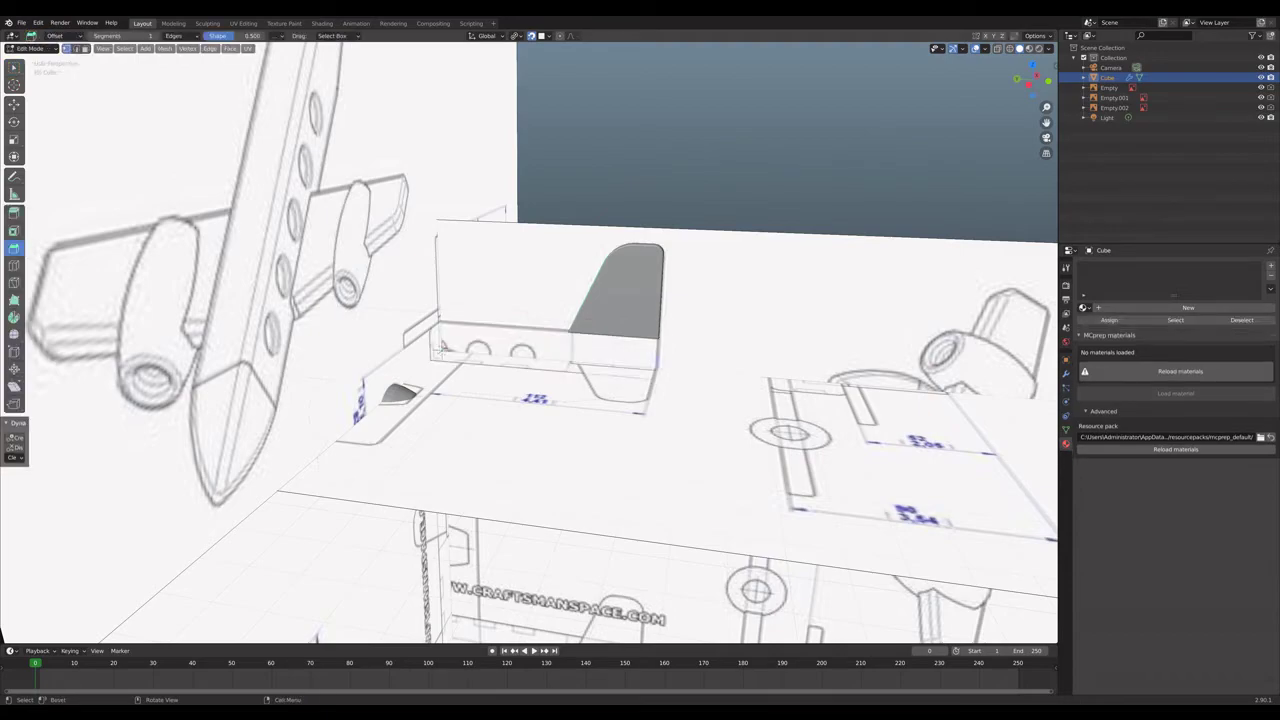
key("a")
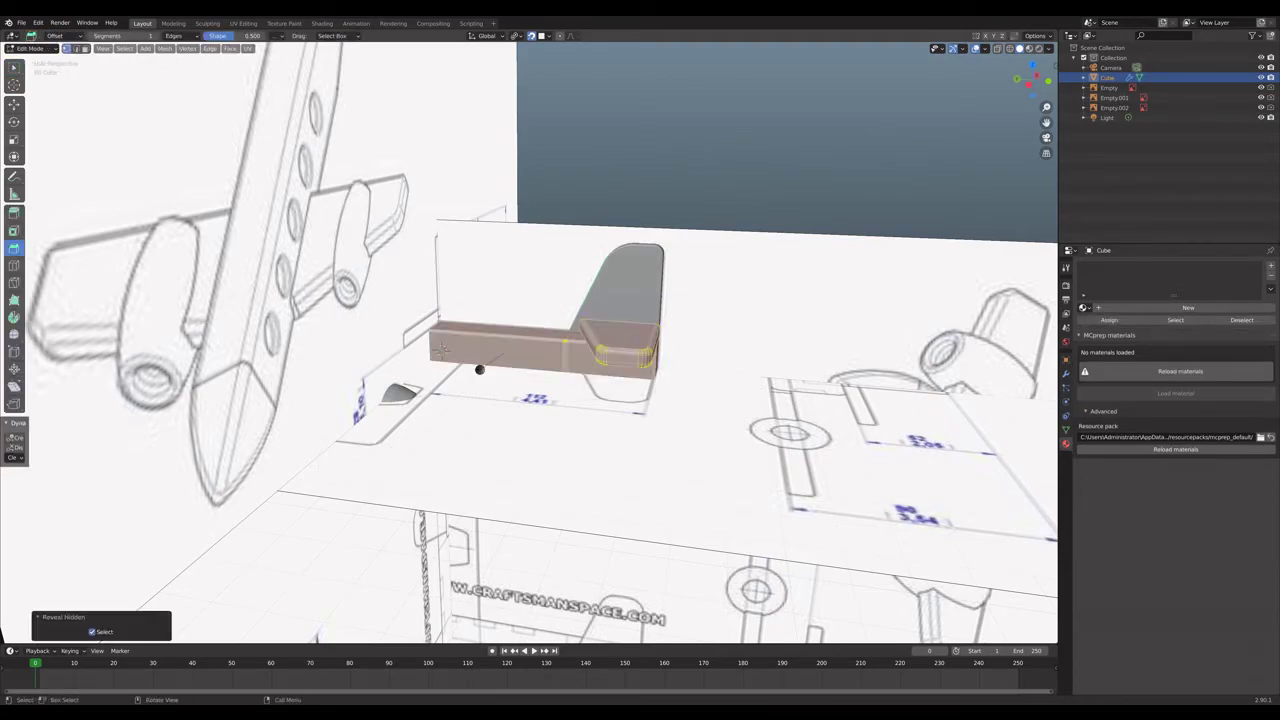
key("Tab")
key("Tab")
key("alt+a")
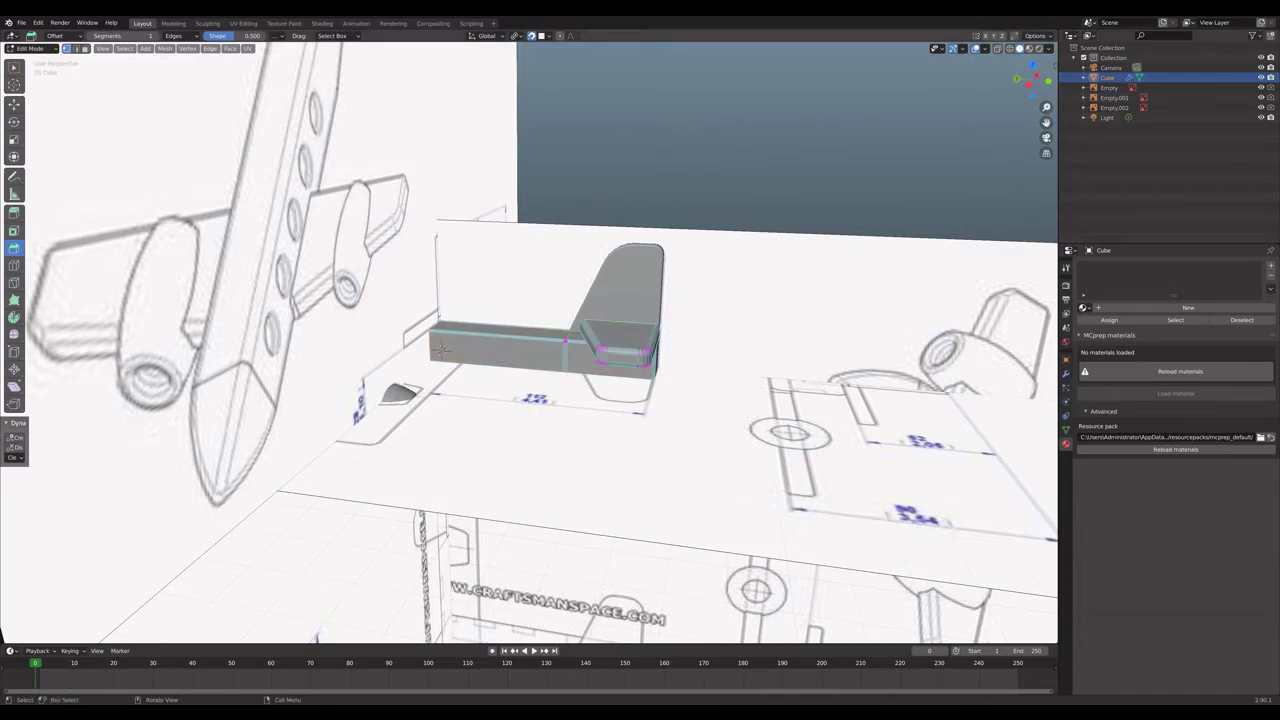
key("w")
key("Tab")
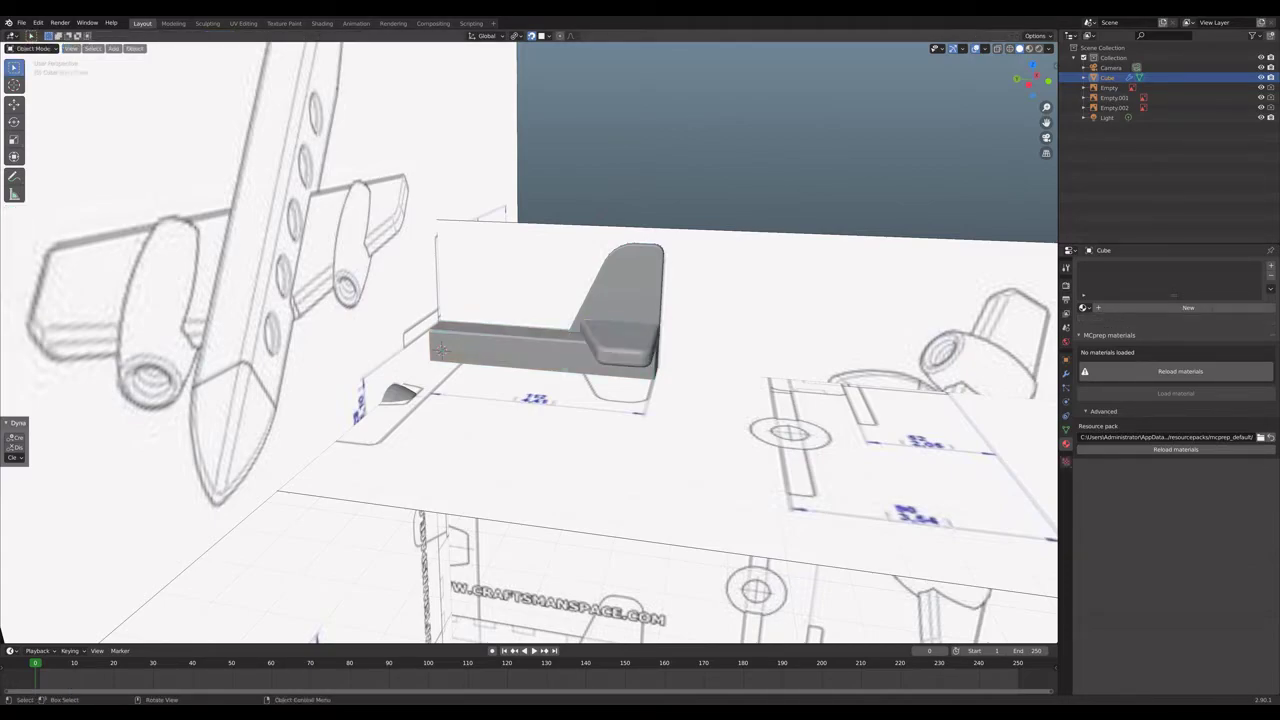
View the airplane from the nose side and select the blueprint reference image Empty.001.
middle_click_drag(480, 360, 800, 345)
scroll(530, 340, "down", 6)
scroll(530, 340, "up", 6)
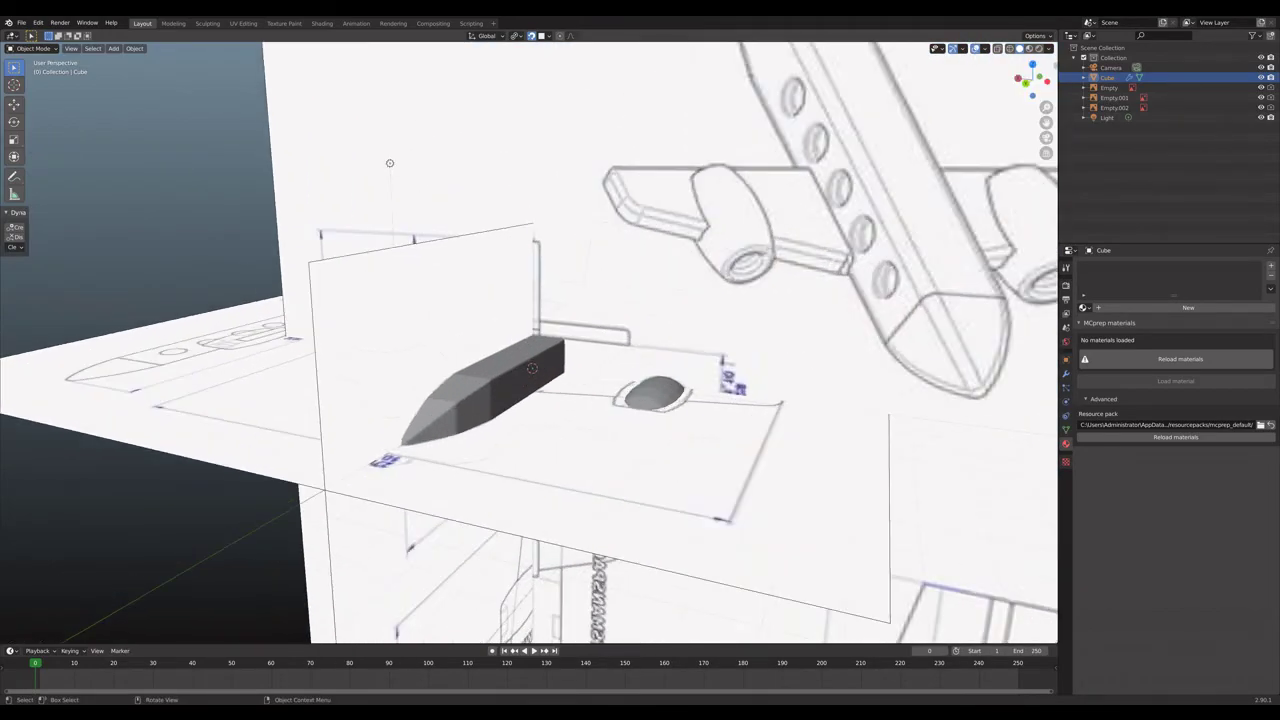
left_click(625, 487)
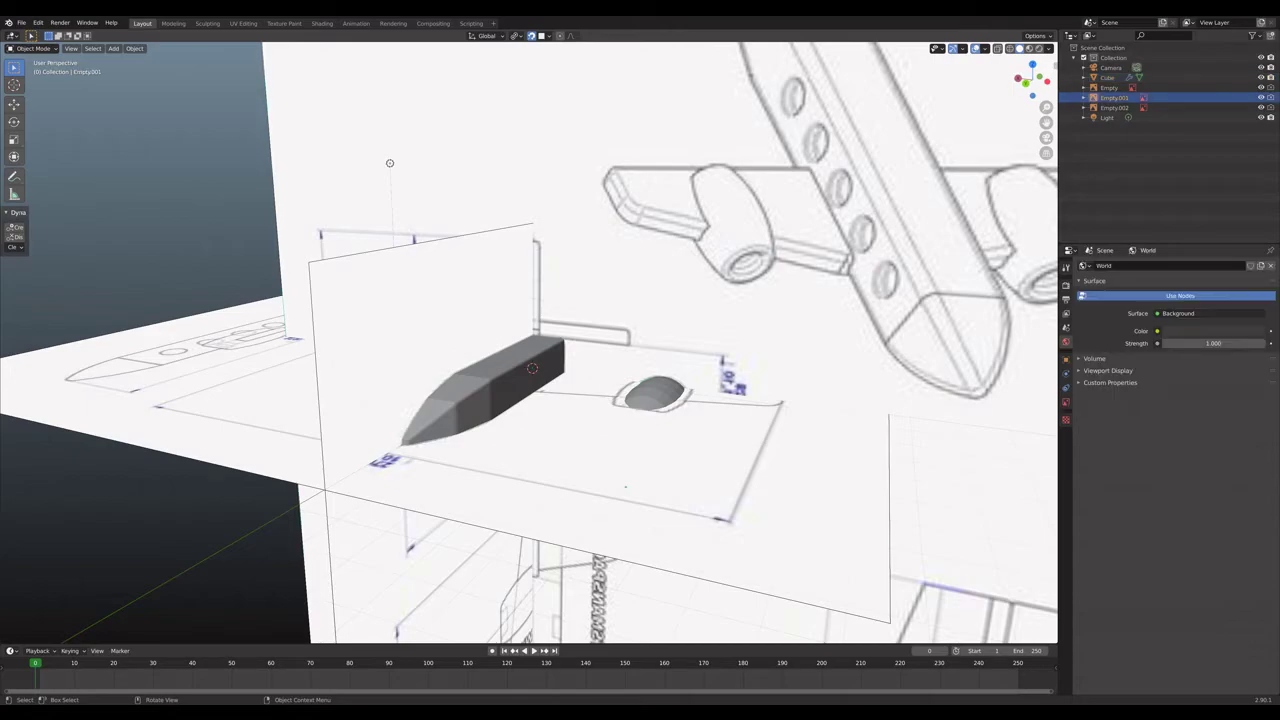
Select the airplane mesh (Cube), enter Edit Mode on it, and switch to face selection.
left_click(625, 487)
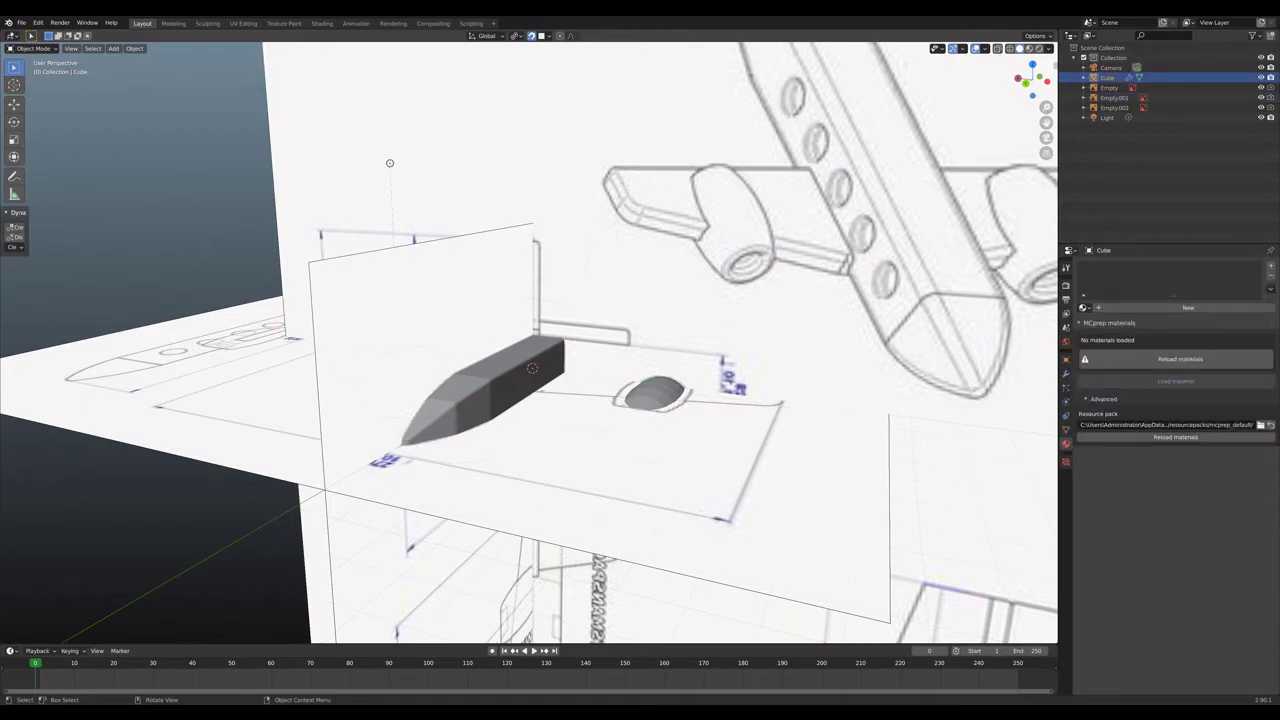
right_click(531, 360)
left_click(517, 347)
middle_click_drag(532, 368, 690, 350)
middle_click_drag(604, 353, 557, 358)
right_click(620, 320)
left_click(628, 330)
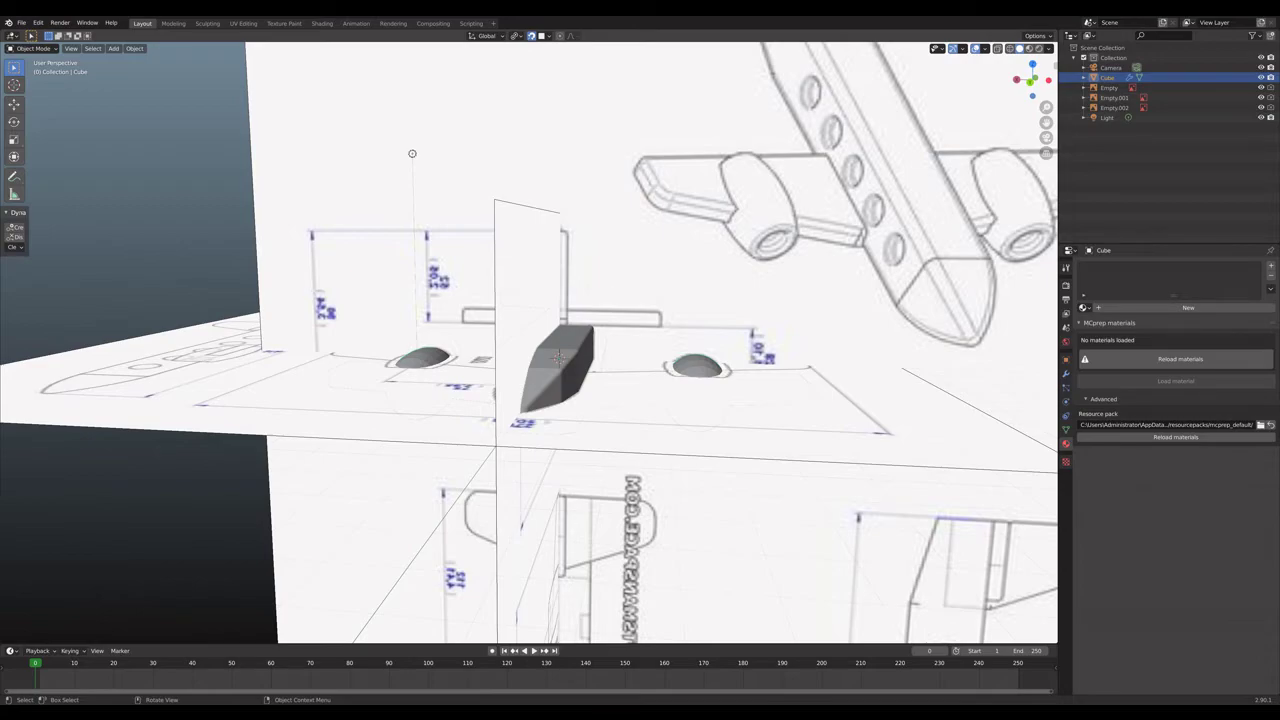
left_click(658, 467)
left_click(561, 368)
key("Tab")
mouse_move(558, 357)
middle_mouse_down()
mouse_move(572, 372)
mouse_move(535, 377)
mouse_move(612, 337)
mouse_move(452, 373)
mouse_move(560, 382)
middle_mouse_up()
key("3")
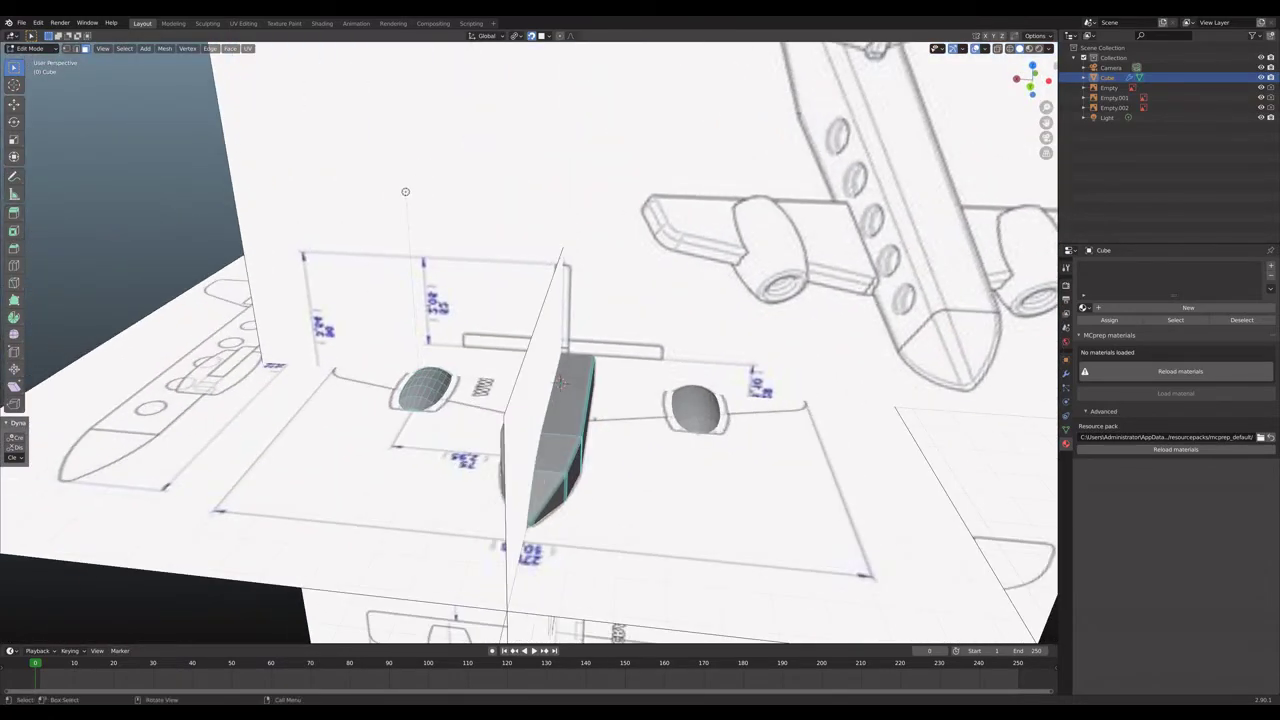
Clear the face selection and, in the top view, inset the nose's rear upper face by about 0.21 m.
left_click(560, 381)
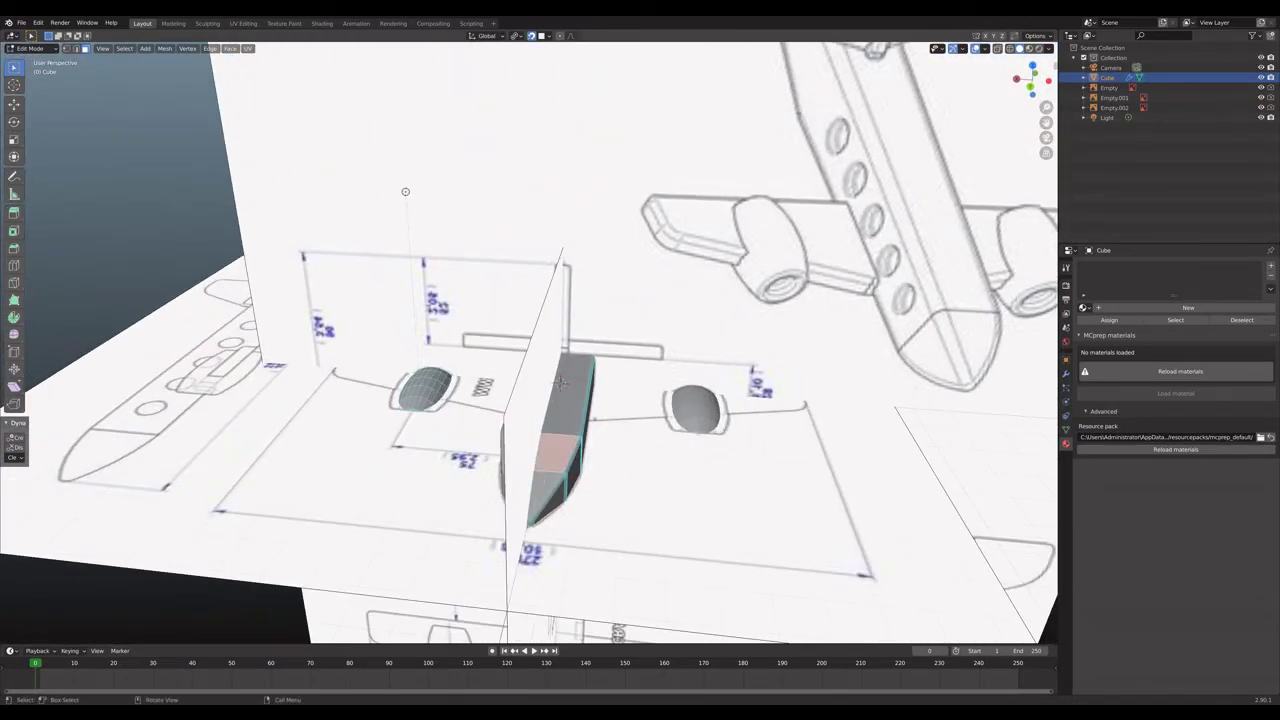
key("alt+a")
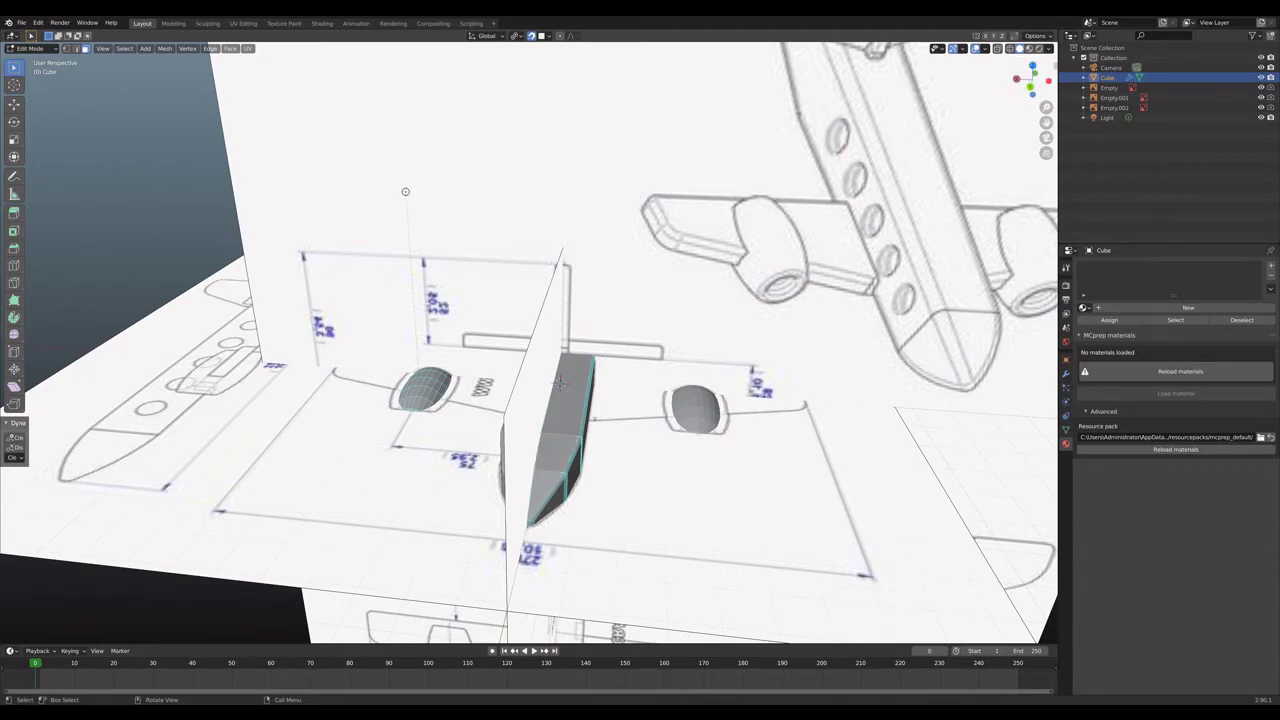
left_click(1032, 66)
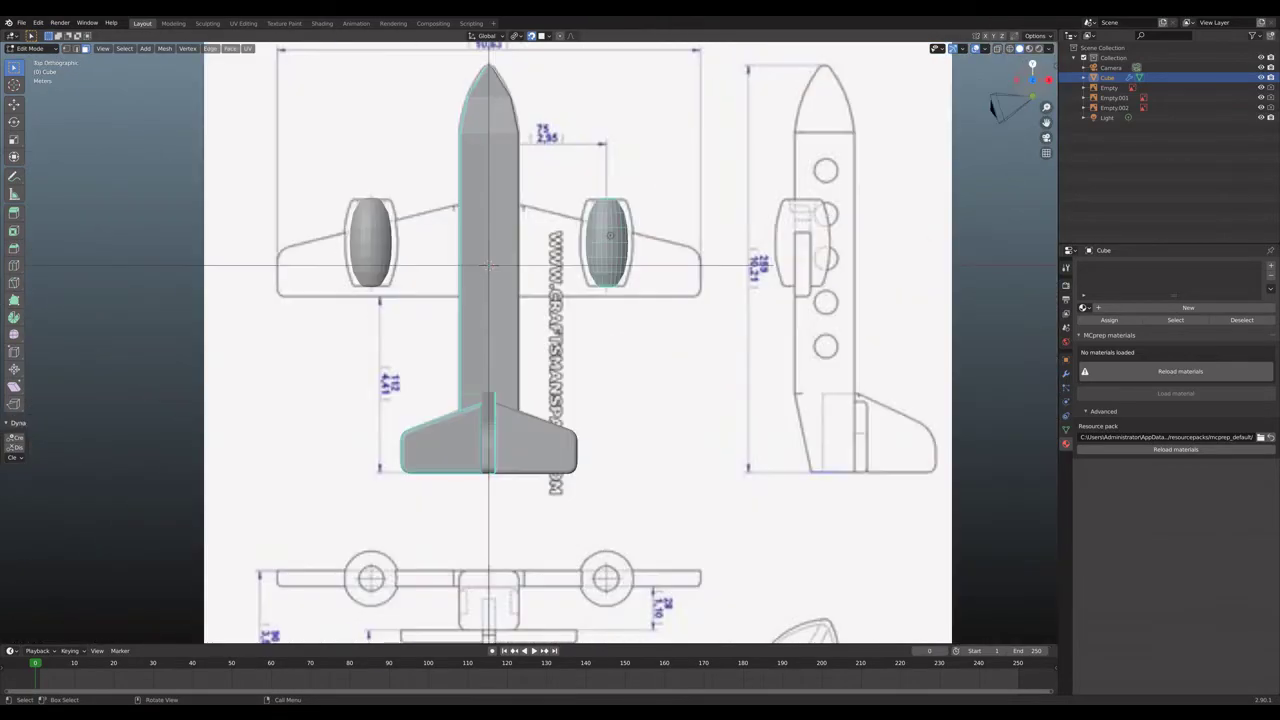
left_click(476, 117)
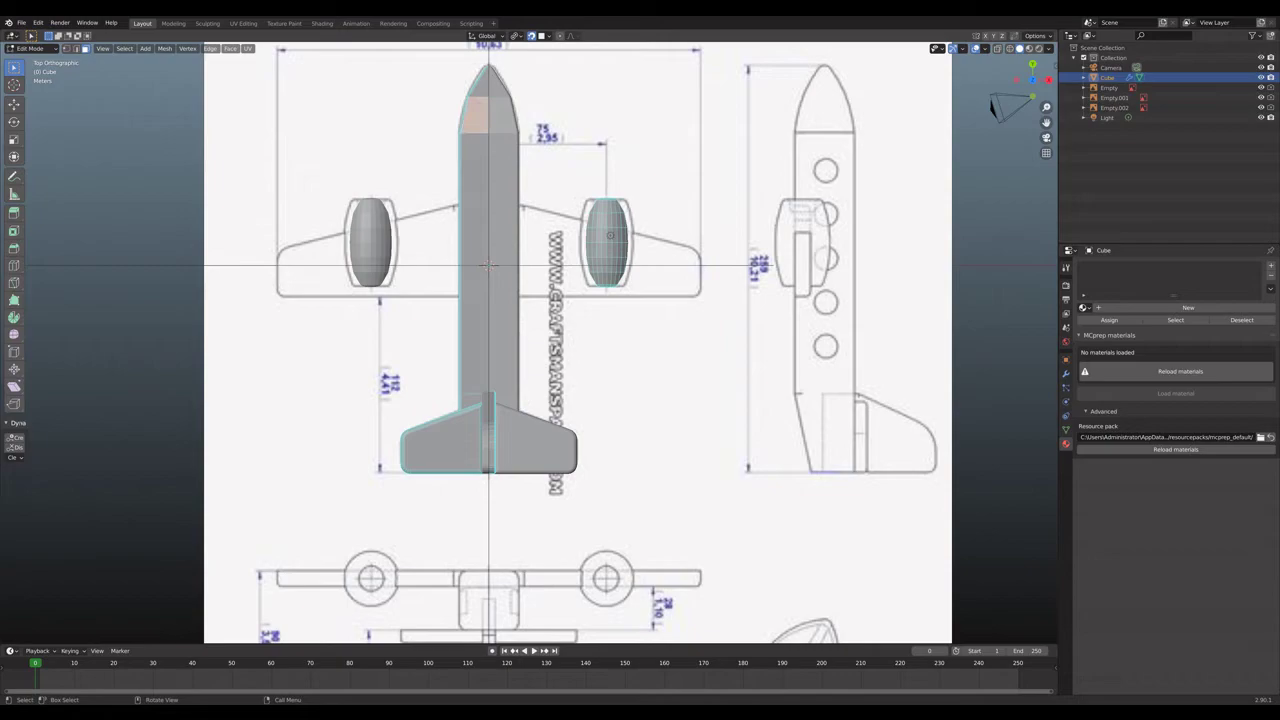
key("i")
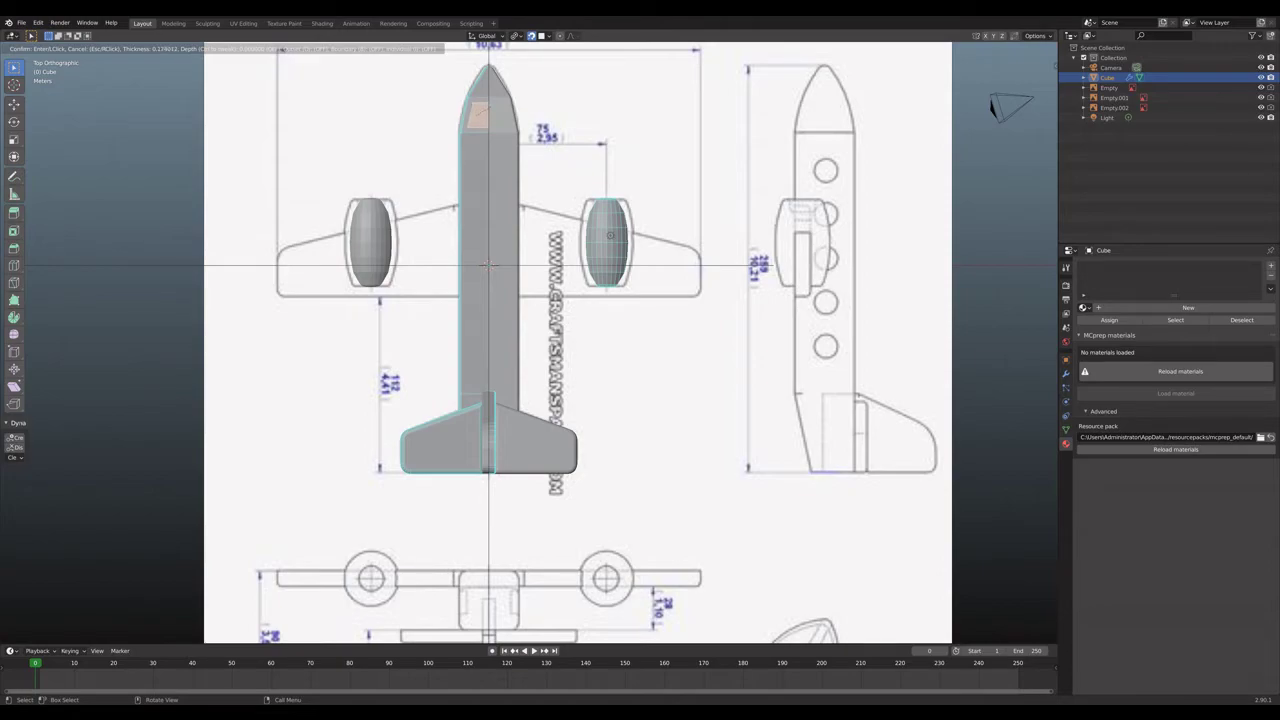
left_click(488, 266)
middle_click_drag(488, 266, 525, 380)
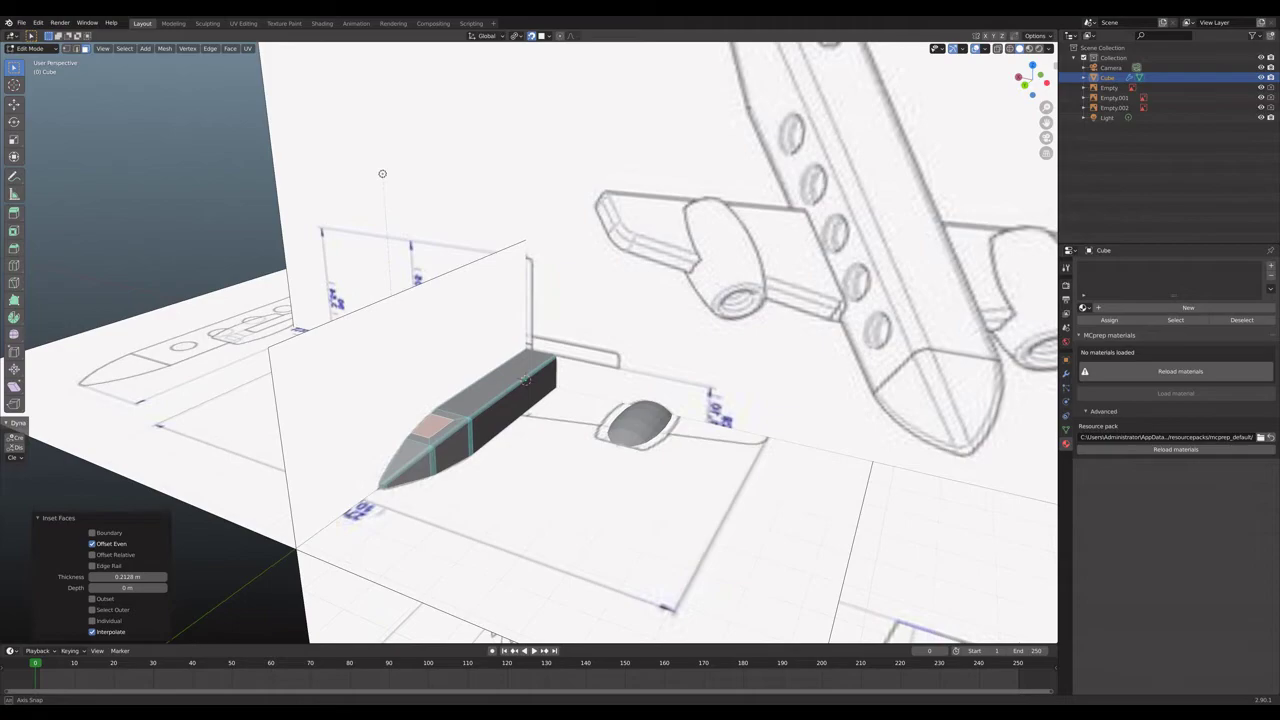
middle_click_drag(525, 380, 525, 380)
left_click(525, 380)
Undo the single-face inset and inset both upper nose faces together by about 0.09 m.
key("ctrl+z")
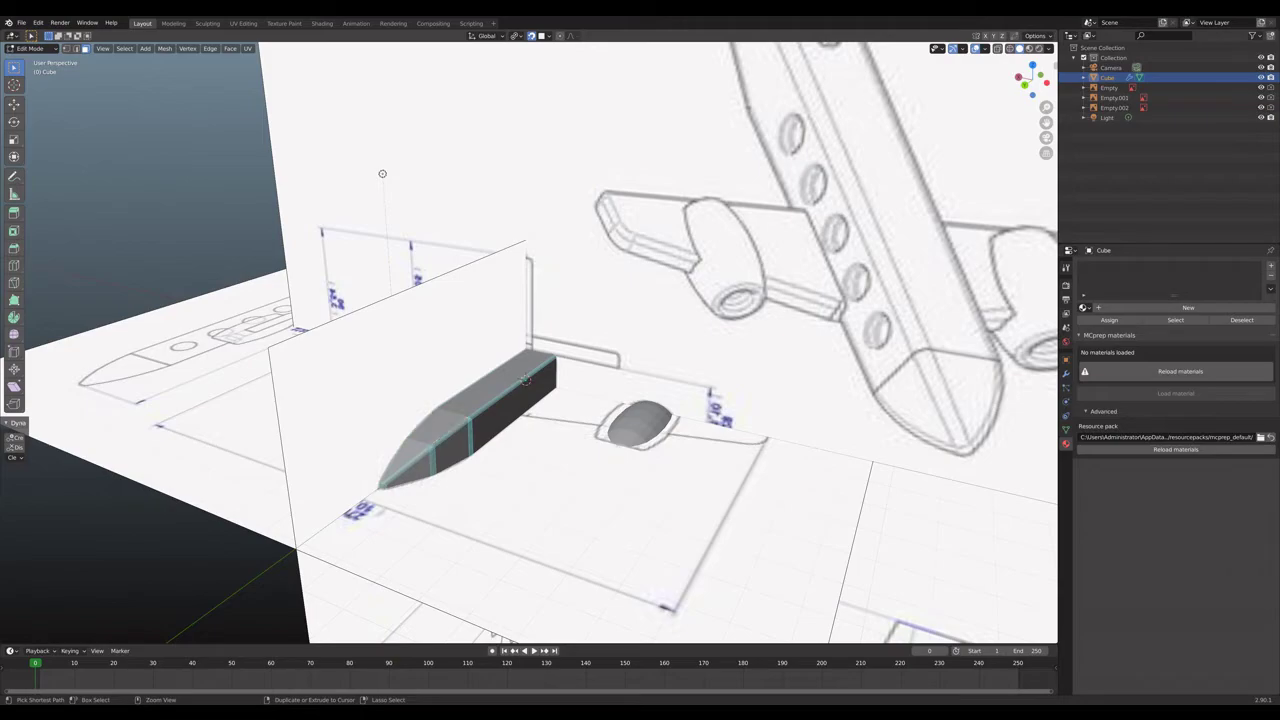
key("ctrl+z")
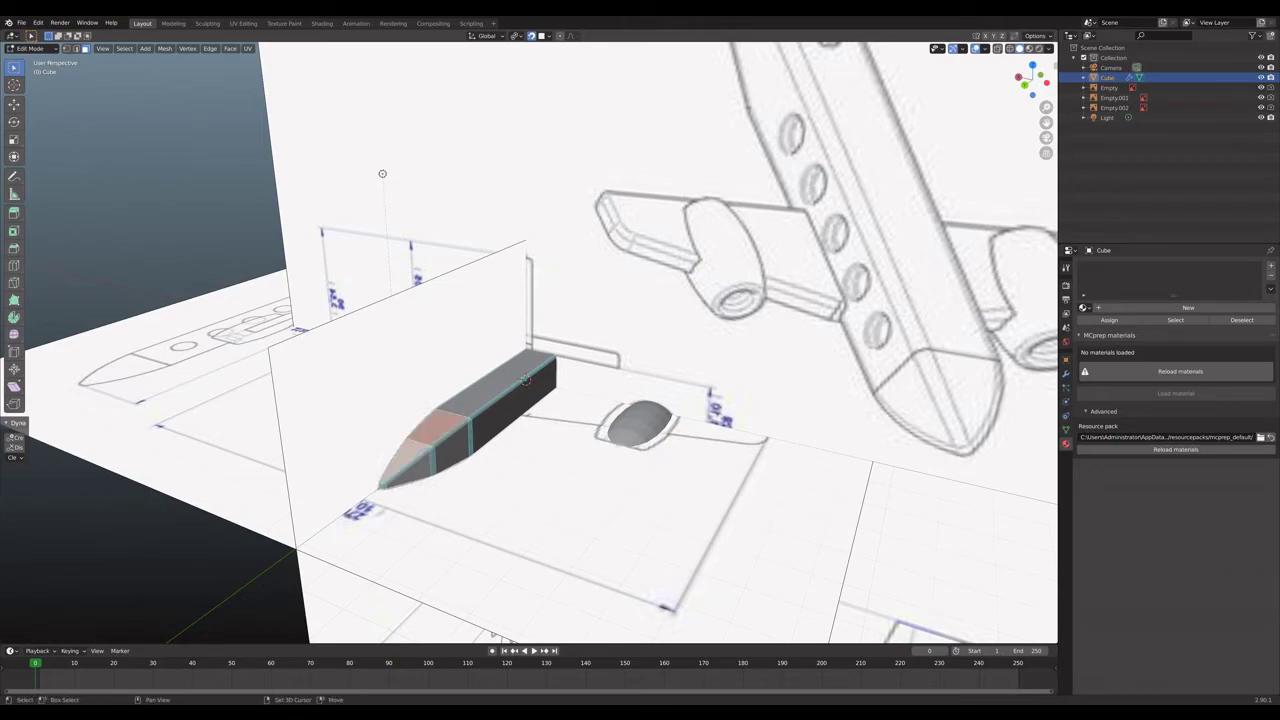
key("i")
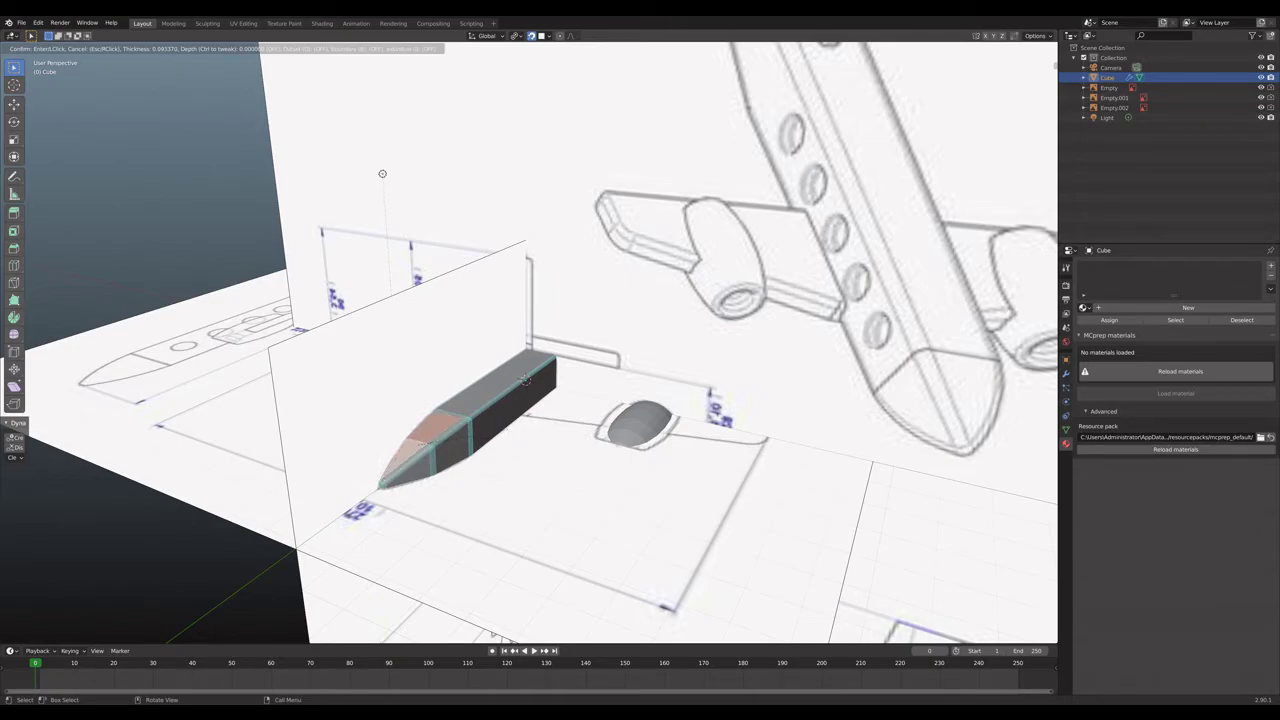
left_click(525, 380)
scroll(524, 395, "up", 5)
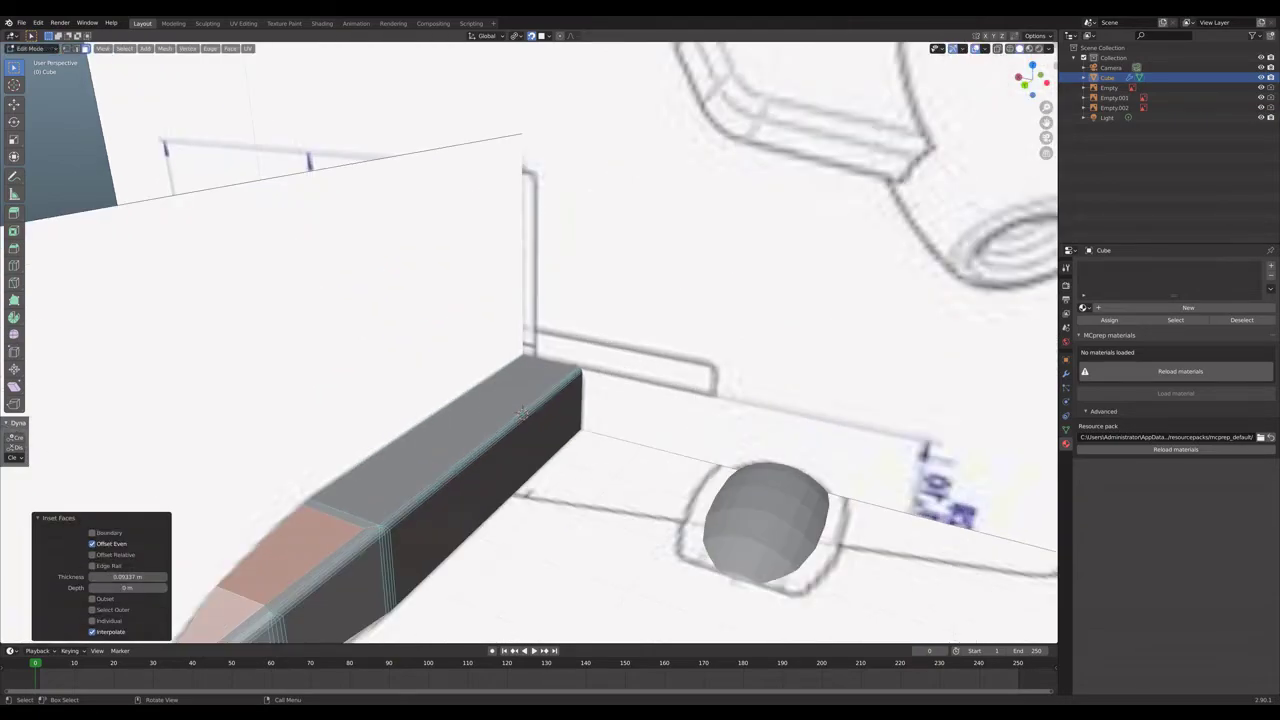
middle_click_drag(522, 412, 299, 77)
Extrude the two inset nose faces inward by about 0.06 m along their normal to form a cockpit recess.
key("e")
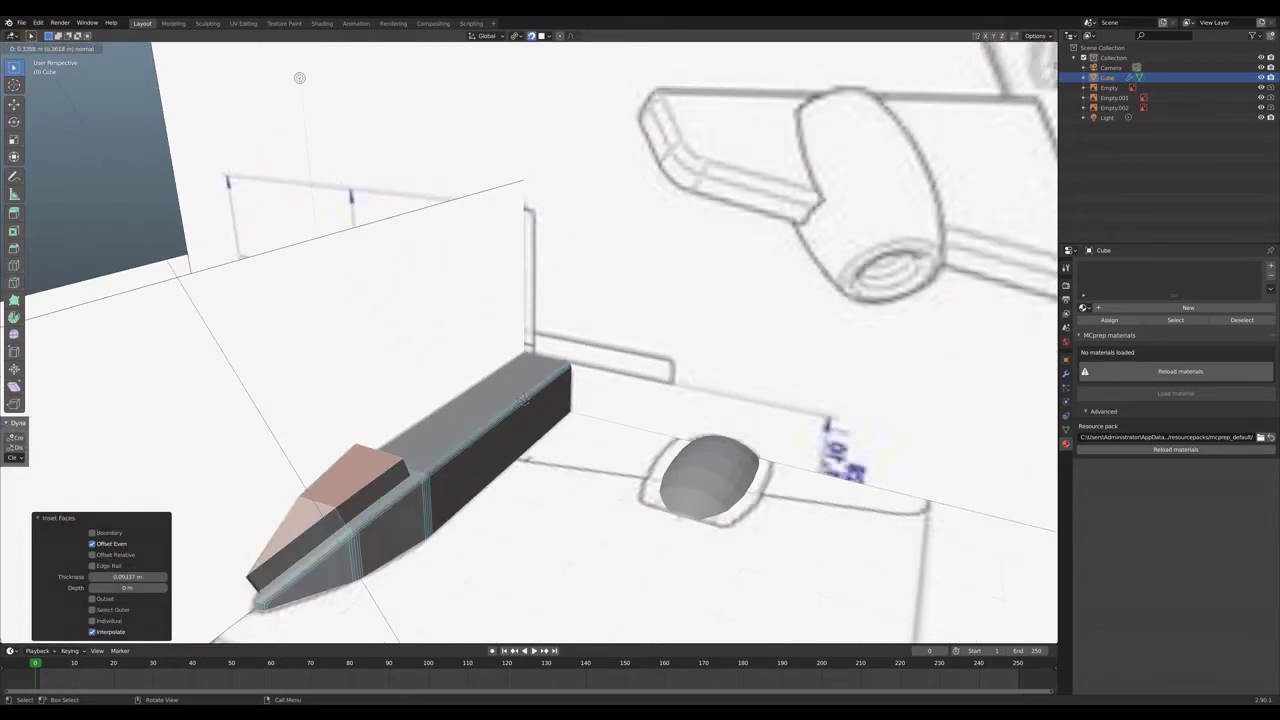
key("Escape")
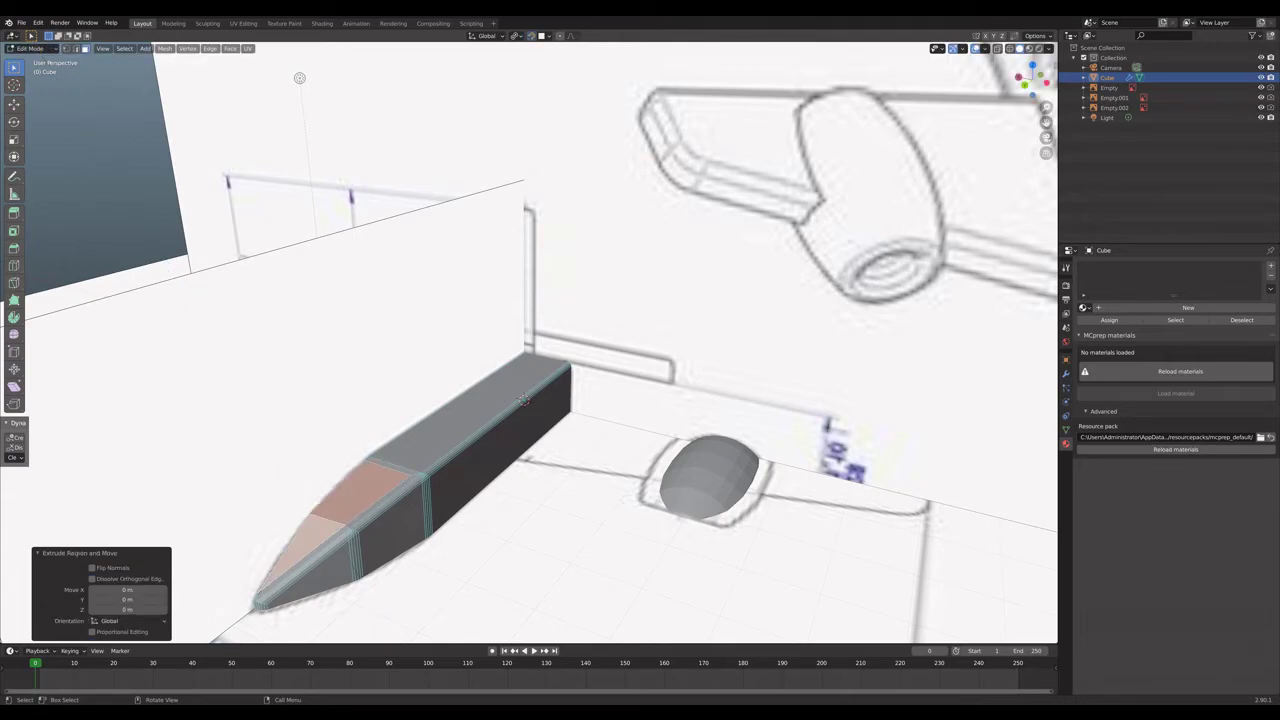
key("e")
key("x")
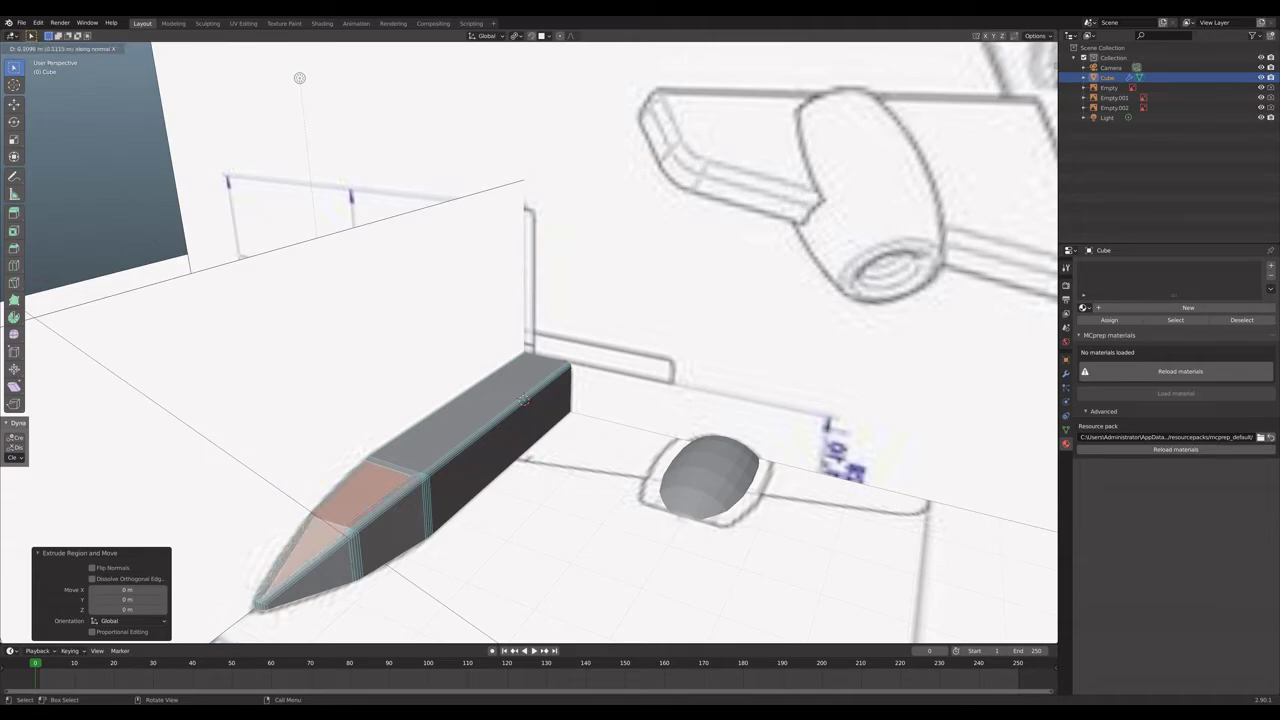
key("y")
key("y")
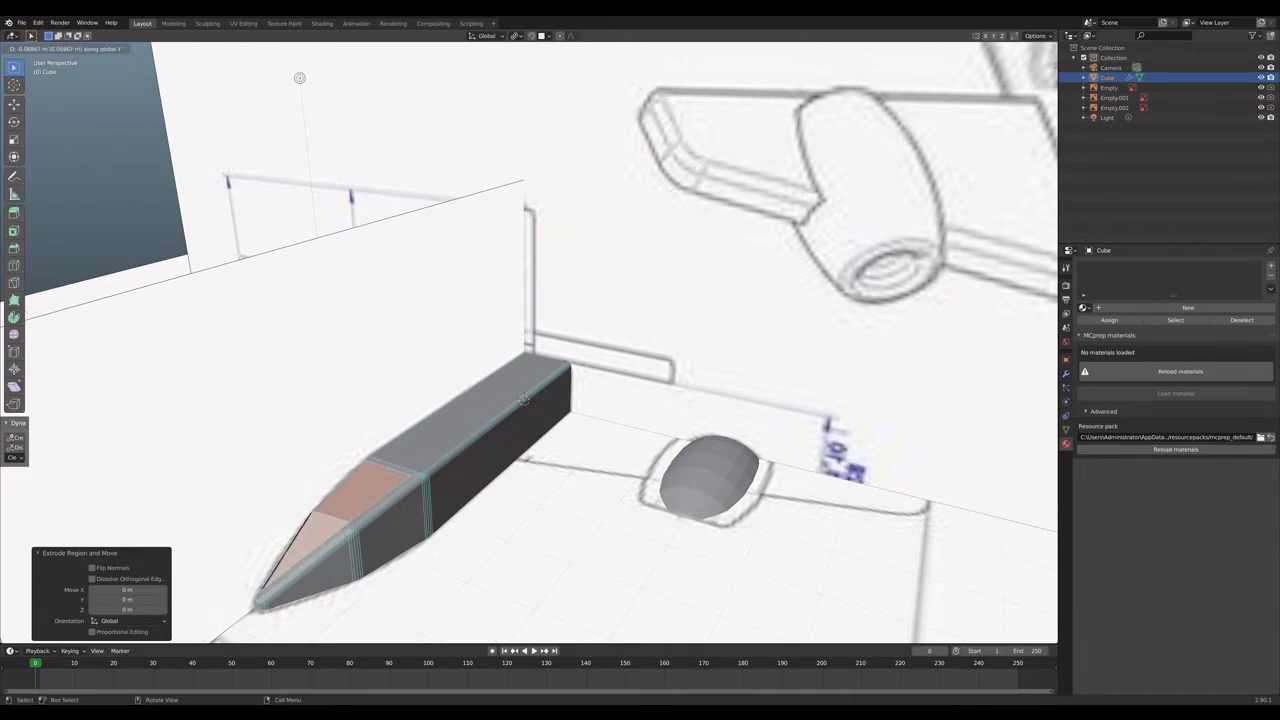
key("z")
key("z")
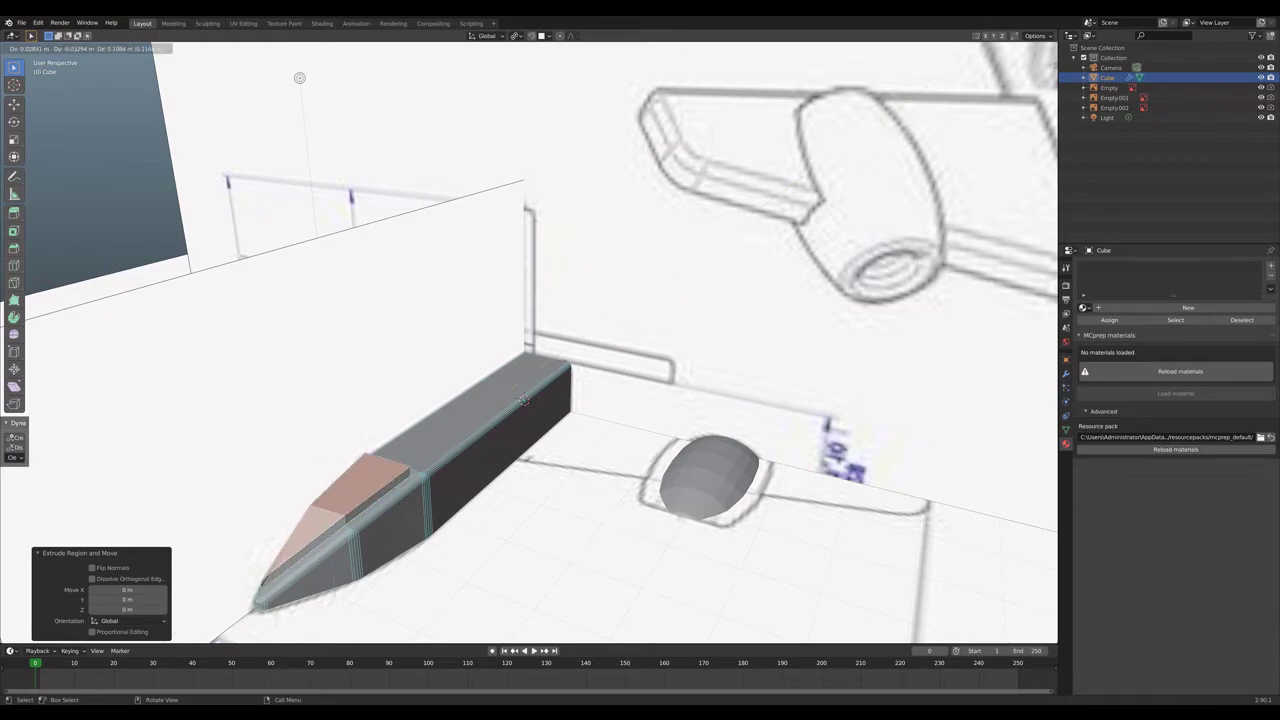
key("z")
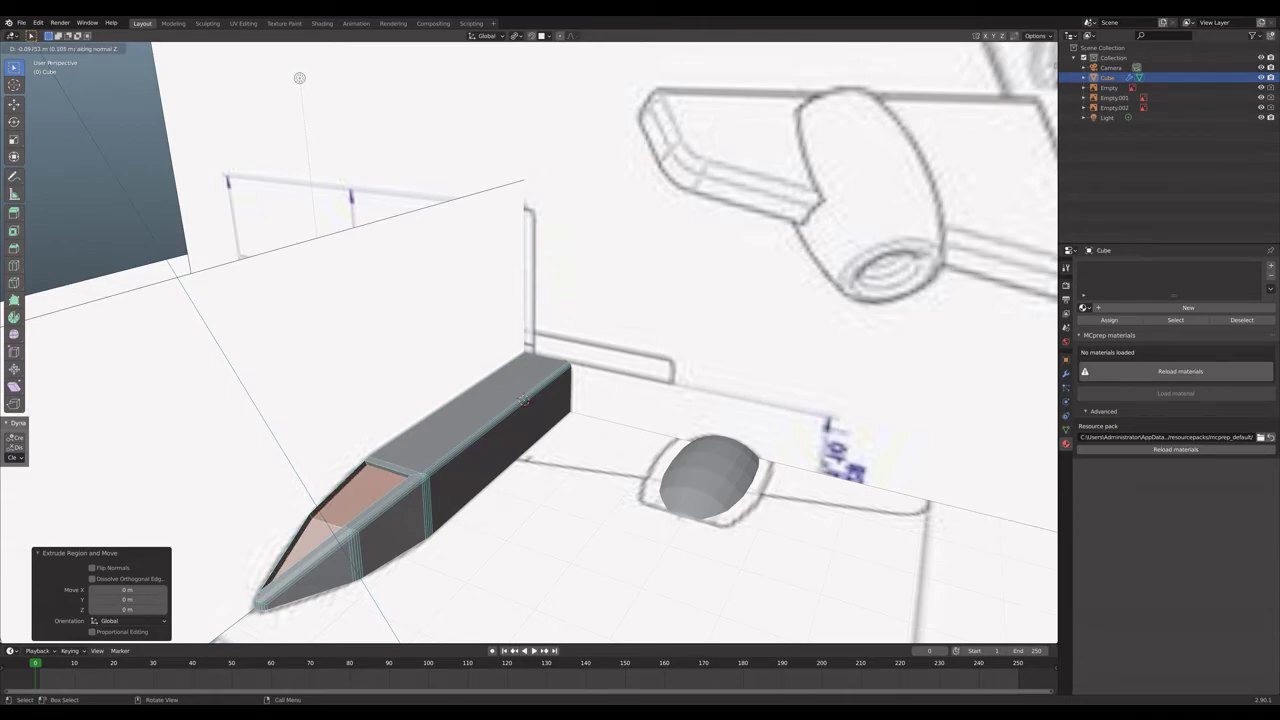
left_click(522, 399)
middle_click_drag(522, 399, 604, 372)
scroll(604, 372, "up", 2)
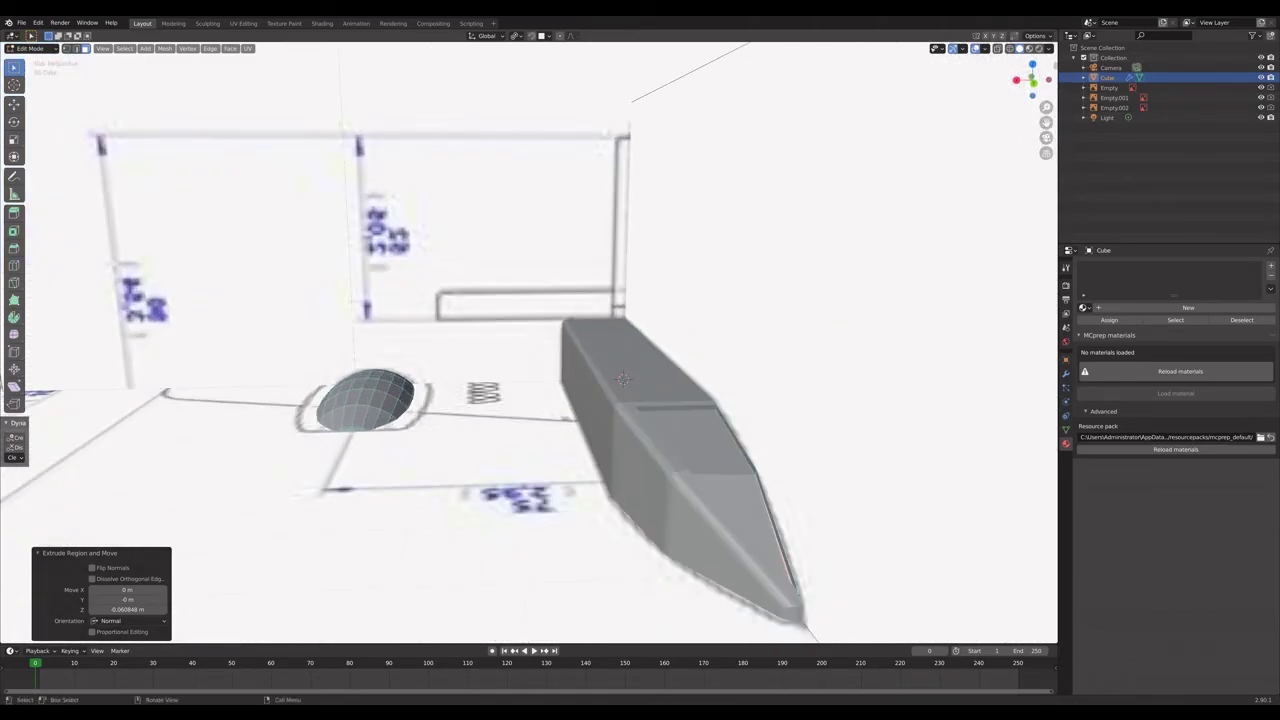
Select the two side faces of the nose recess along the centre plane and delete them.
key("ctrl+z")
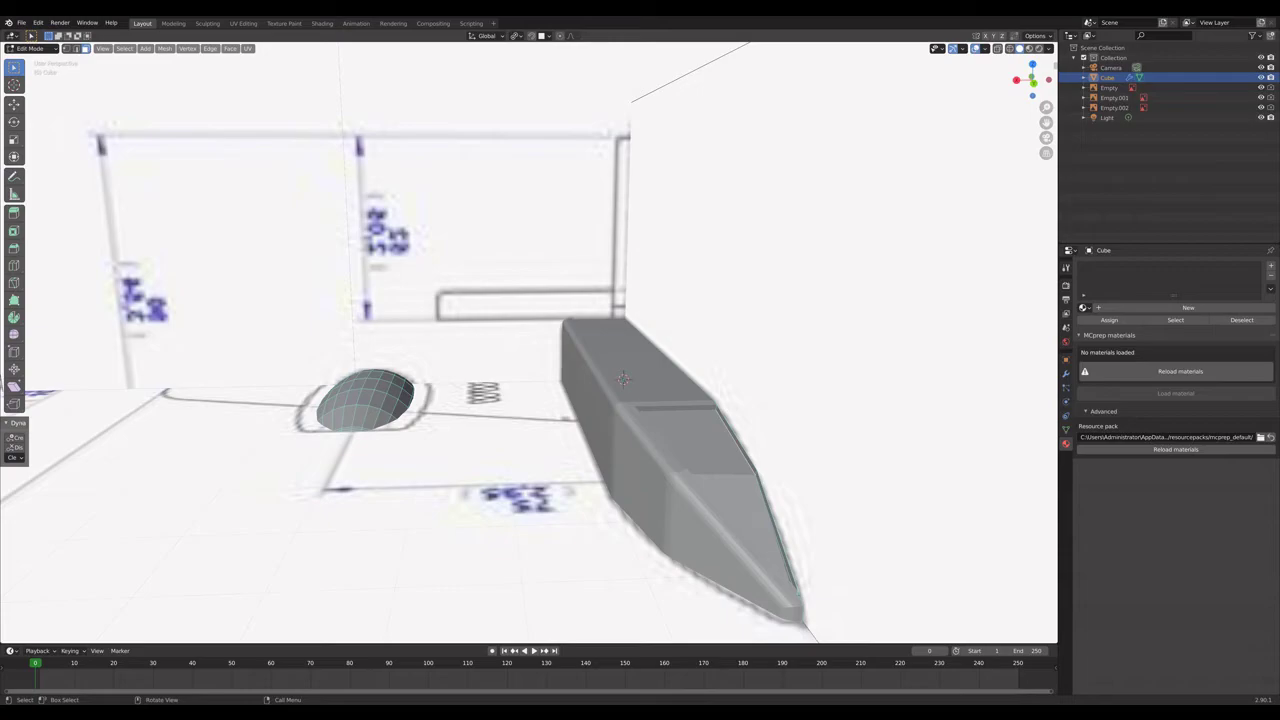
left_click(738, 438)
left_click(777, 532, "shift")
key("x")
left_click(736, 503)
middle_click_drag(736, 503, 1005, 515)
middle_click_drag(561, 397, 561, 397)
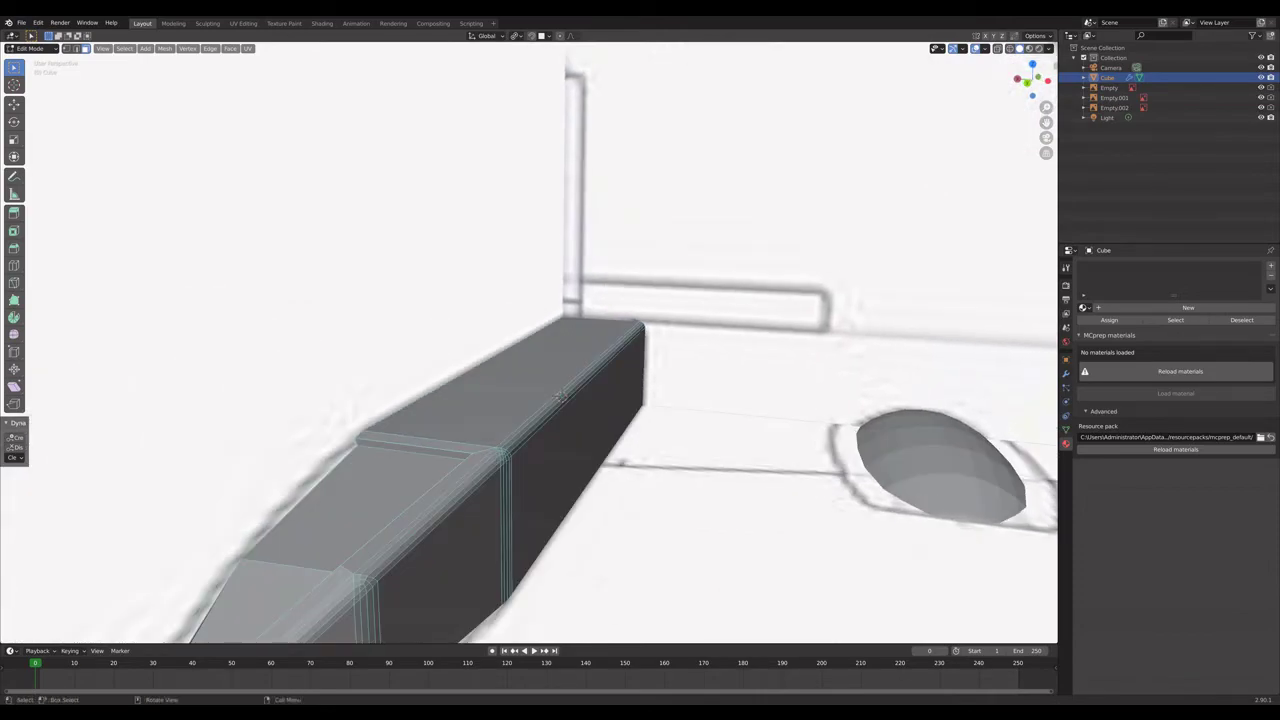
Switch to edge selection, try to delete the recess geometry with the Vertices option, and undo the deletion.
key("shift+2")
key("shift")
key("x")
key("Up")
key("Up")
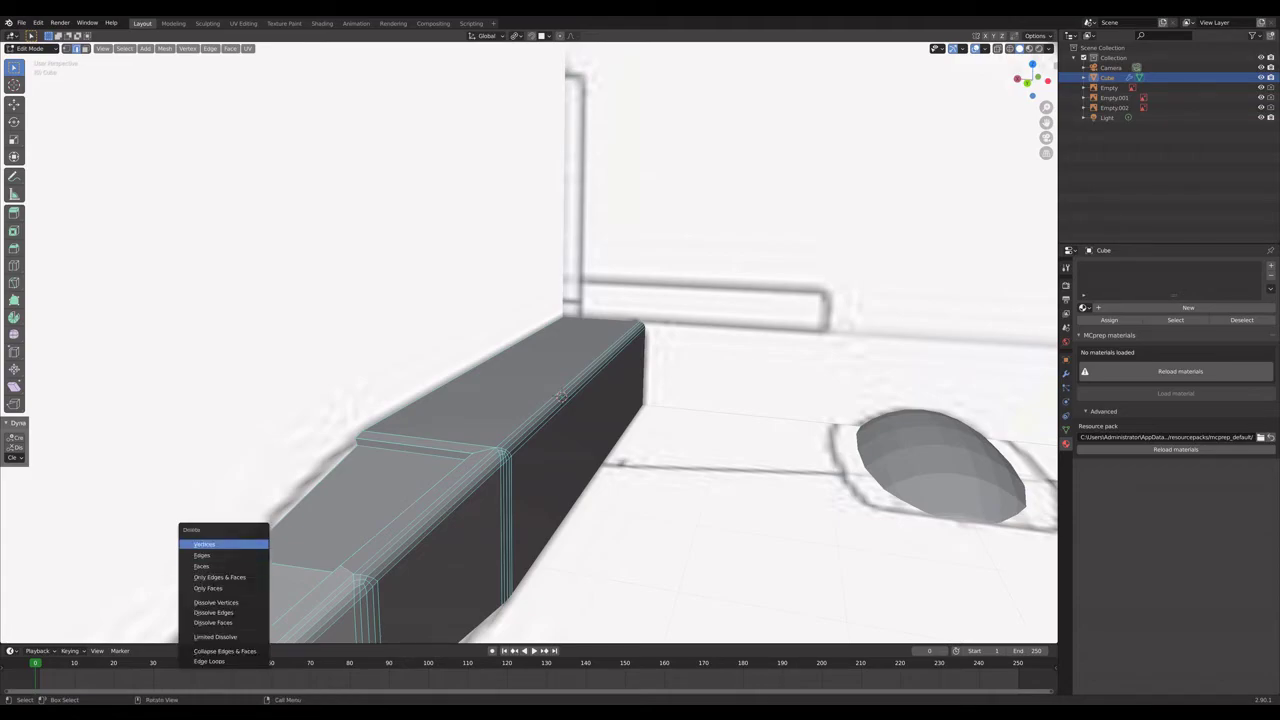
key("Return")
key("ctrl+z")
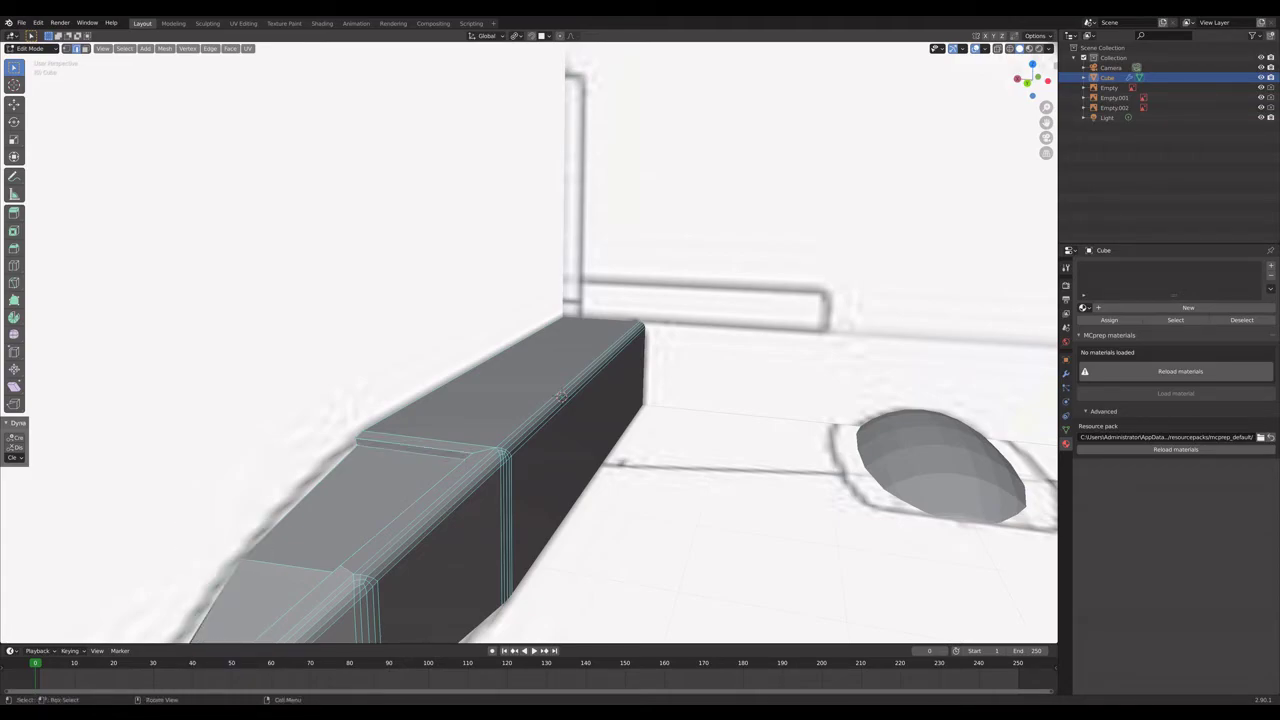
Try to delete the edge across the rear of the nose recess with the Edges option, and undo it.
key("x")
key("Down")
key("Escape")
key("x")
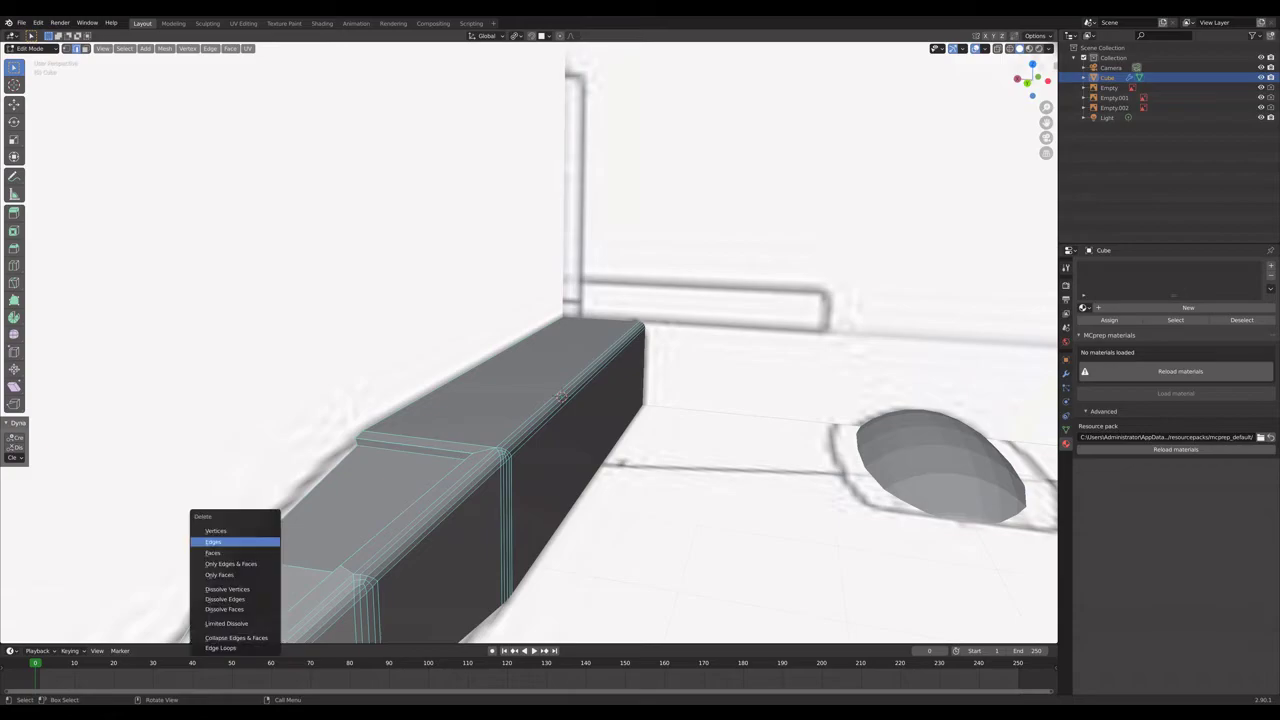
key("Return")
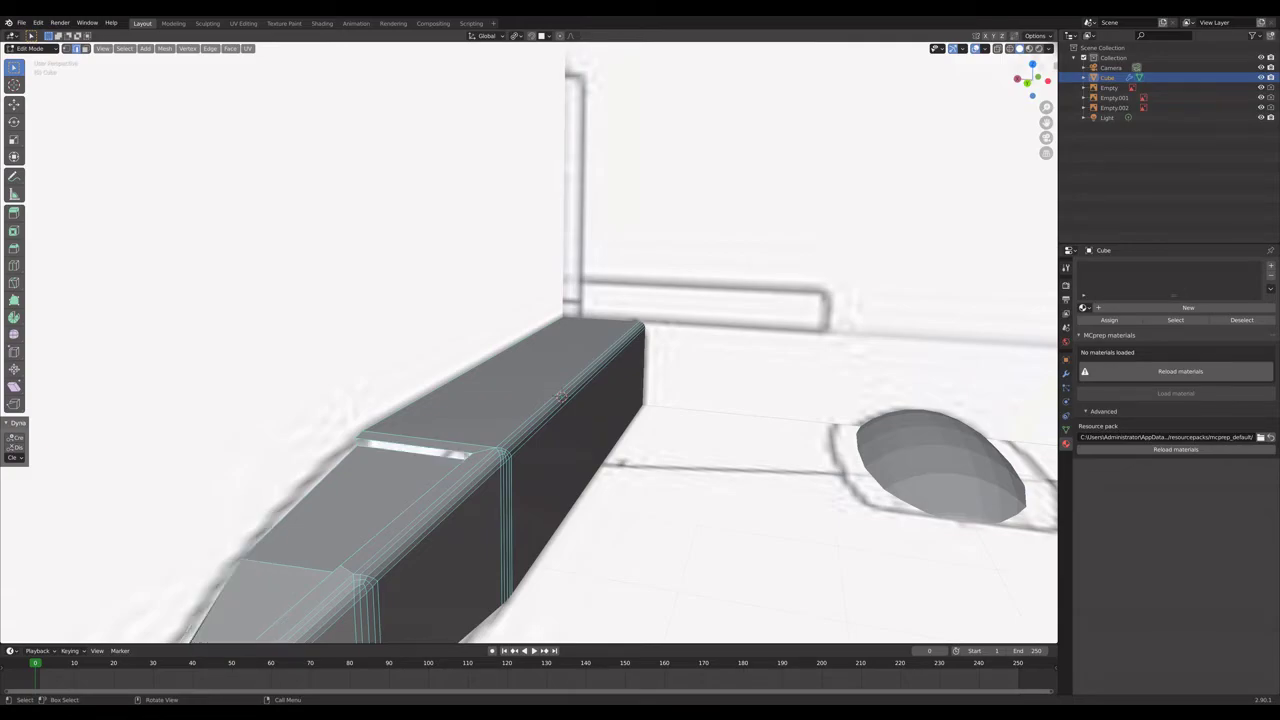
key("ctrl+z")
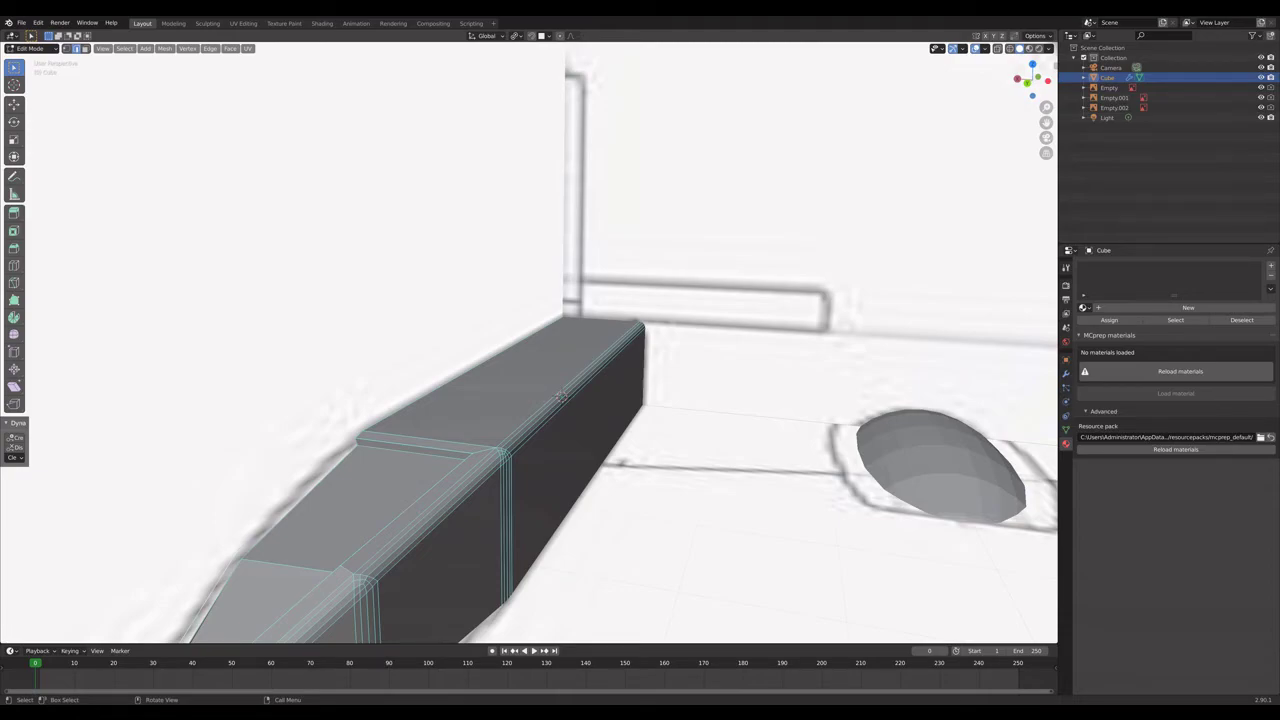
Switch to vertex selection and try to delete the remaining recess geometry with the Edges option.
key("shift+1")
key("x")
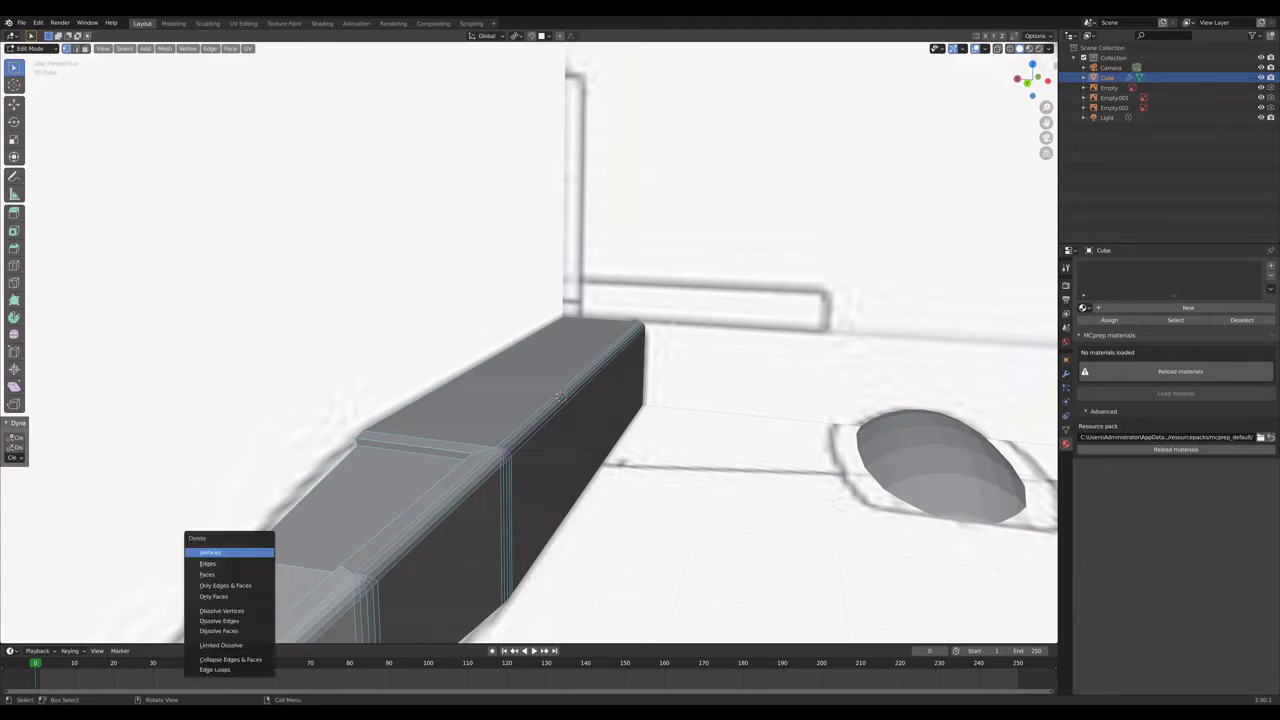
left_click(250, 564)
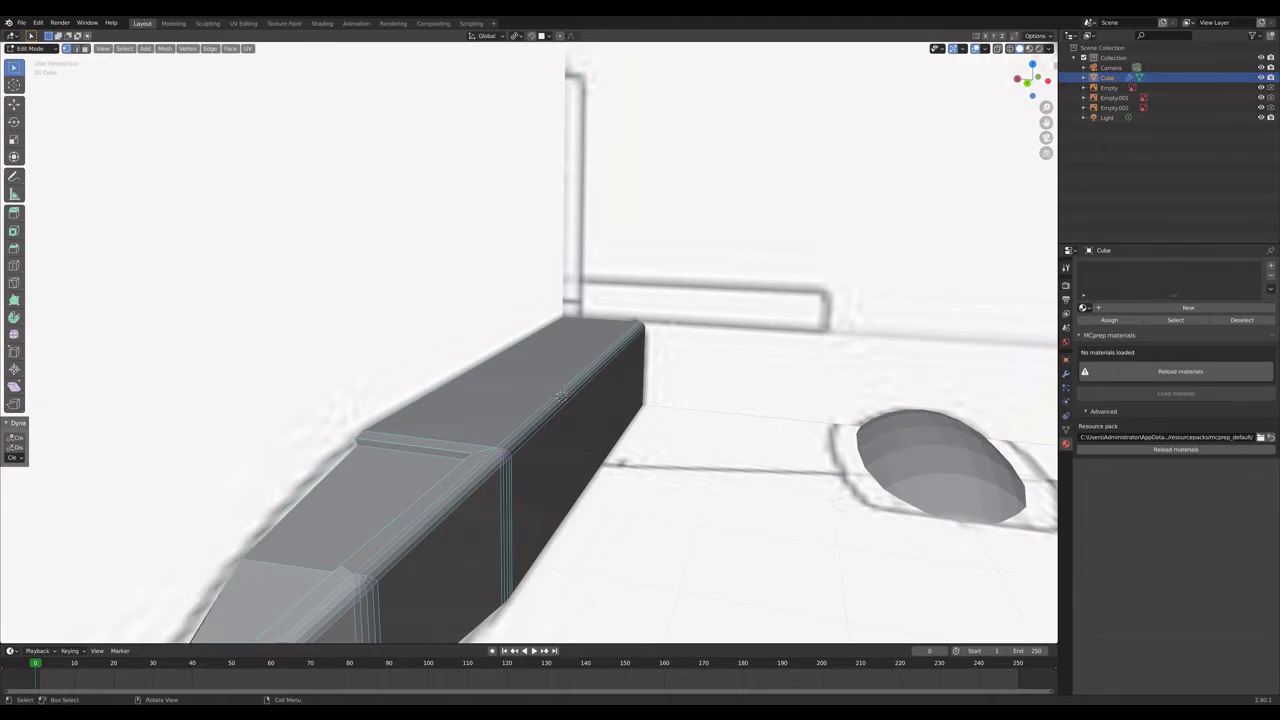
key("shift")
middle_click_drag(562, 397, 564, 376)
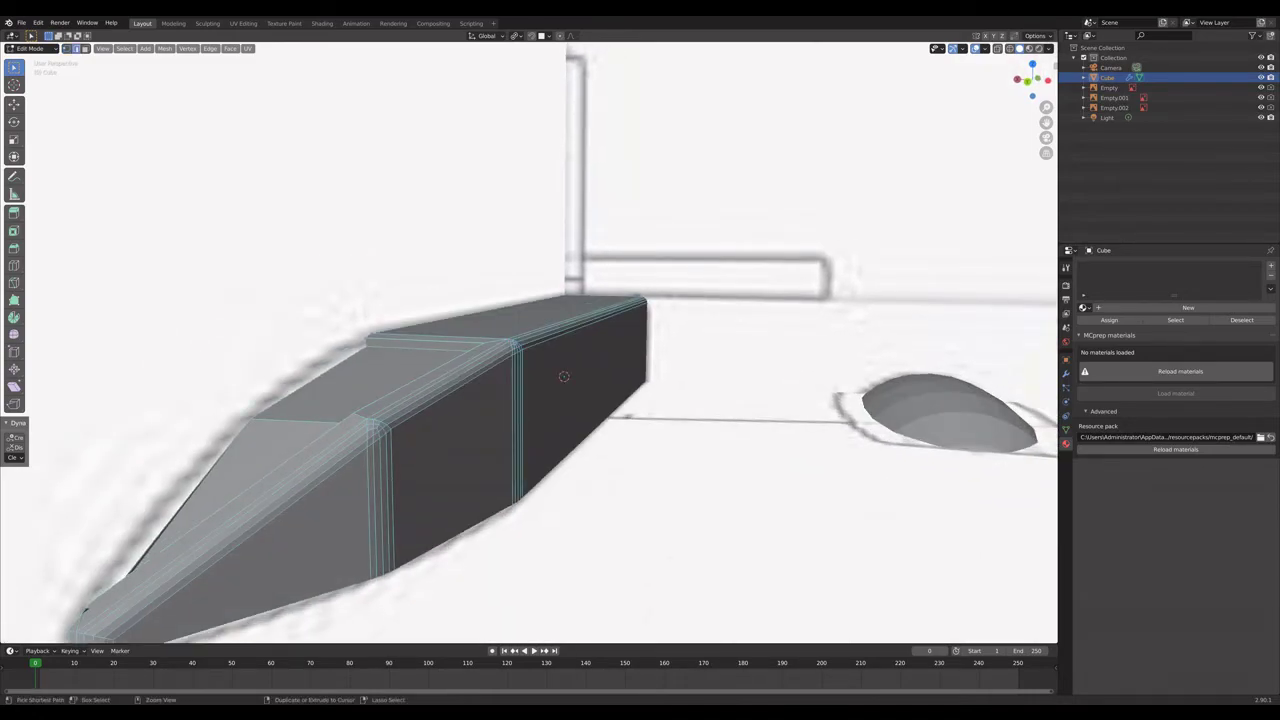
Undo the deletions, the extrusion and the inset on the two upper nose faces.
key("ctrl+z")
key("ctrl+z")
key("ctrl+z")
key("ctrl+z")
key("ctrl+z")
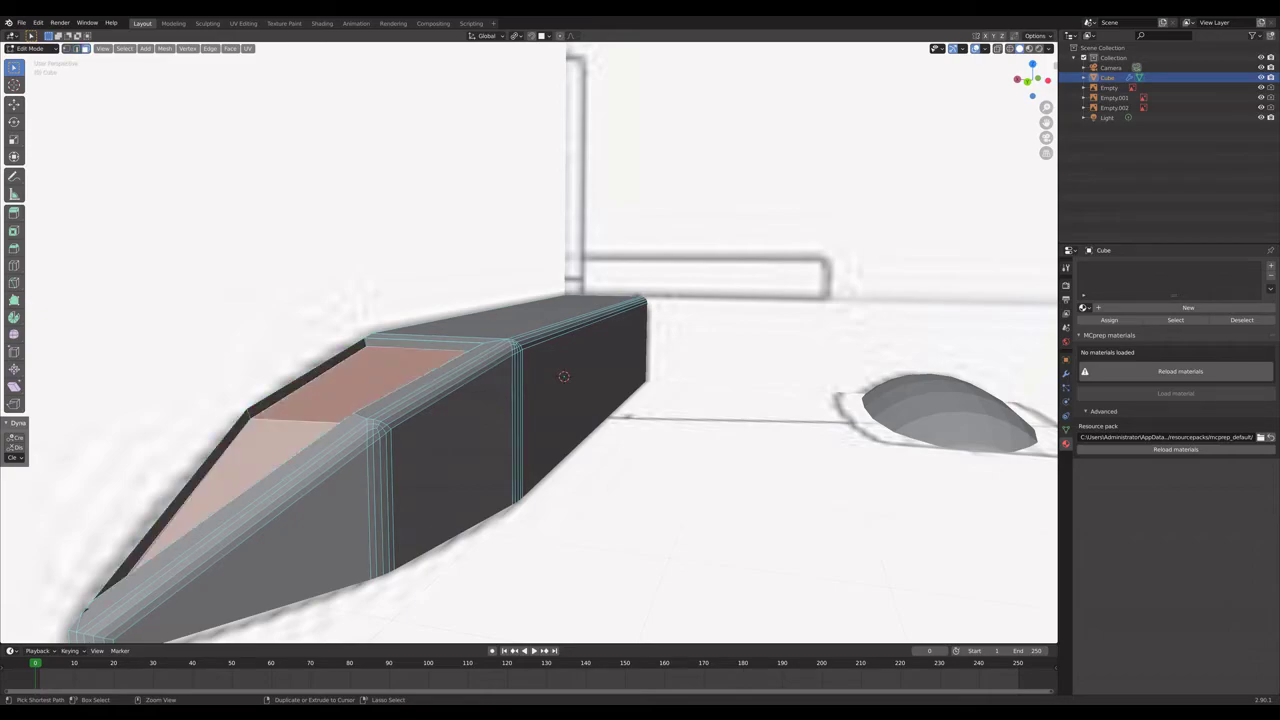
key("ctrl+z")
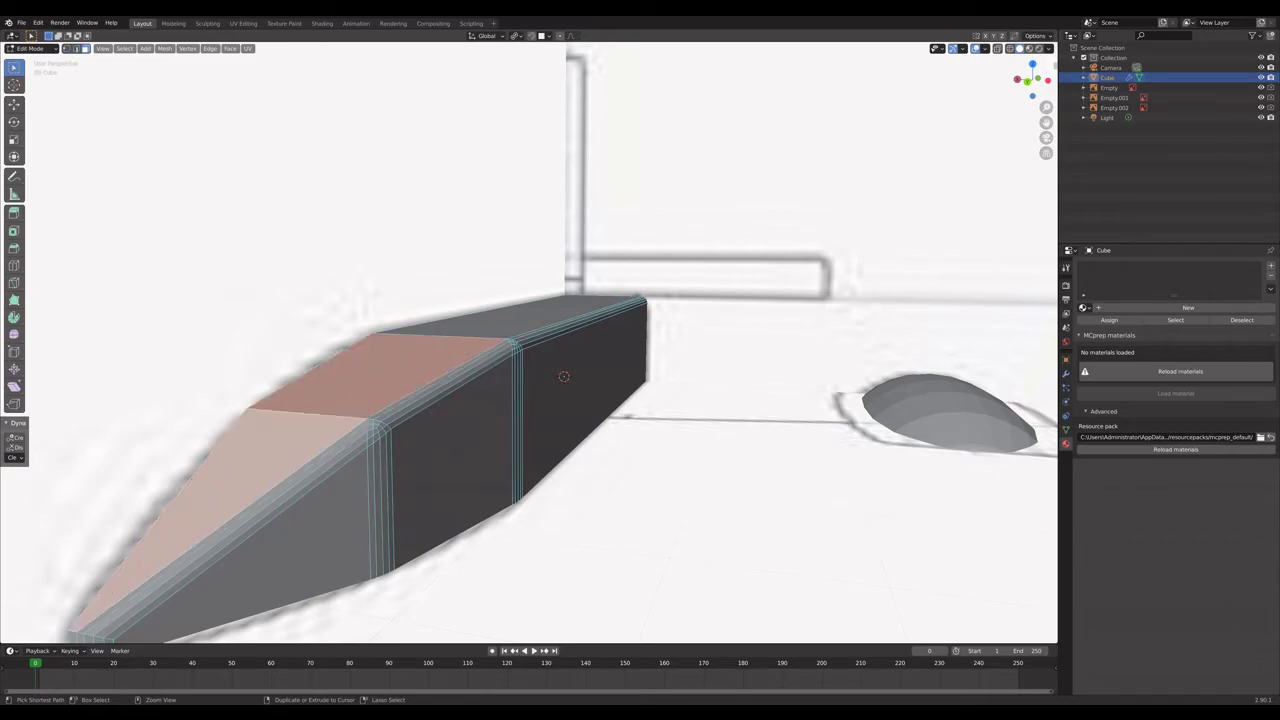
Return to Object Mode and show the airplane in the right orthographic view, close up on the fuselage.
key("Tab")
scroll(303, 257, "down", 10)
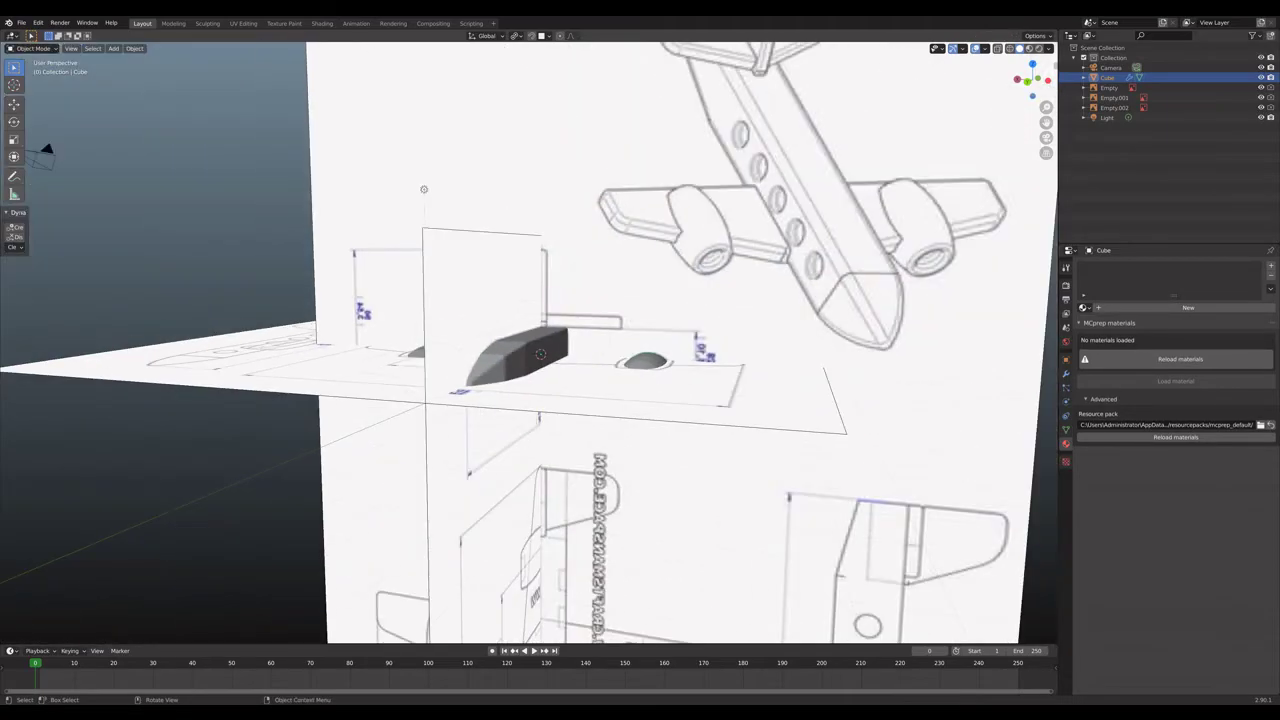
scroll(303, 257, "up", 5)
middle_click_drag(46, 150, 190, 165)
middle_click_drag(442, 211, 566, 340)
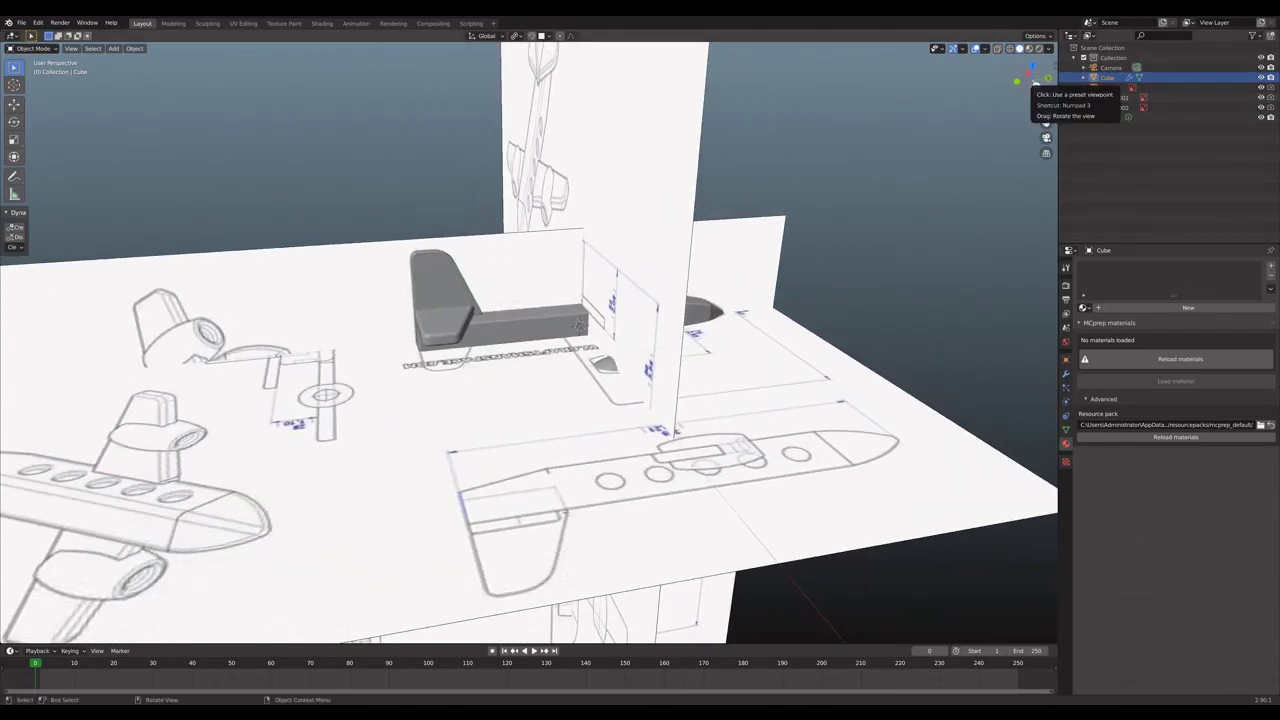
left_click(1034, 80)
scroll(529, 343, "up", 5)
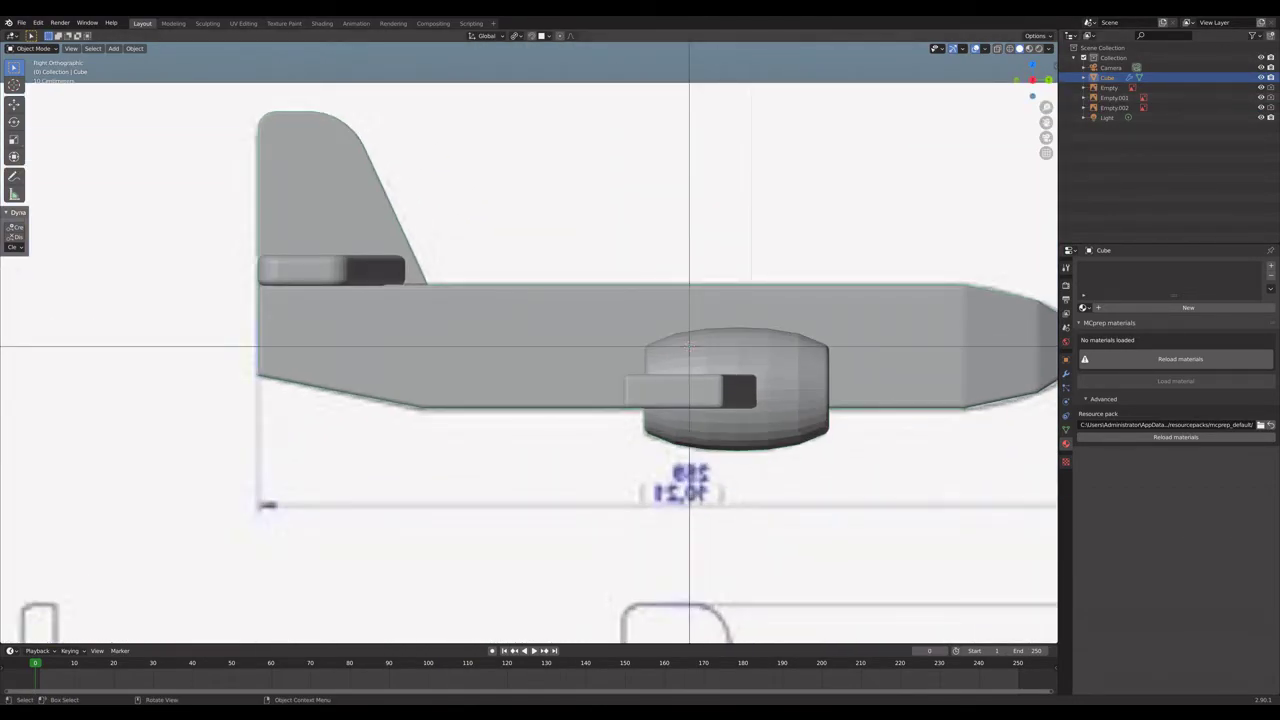
Turn on X-ray display so the blueprint windows show through the fuselage, and add a mesh cylinder.
left_click(997, 48)
scroll(600, 350, "down", 3)
scroll(600, 350, "up", 2)
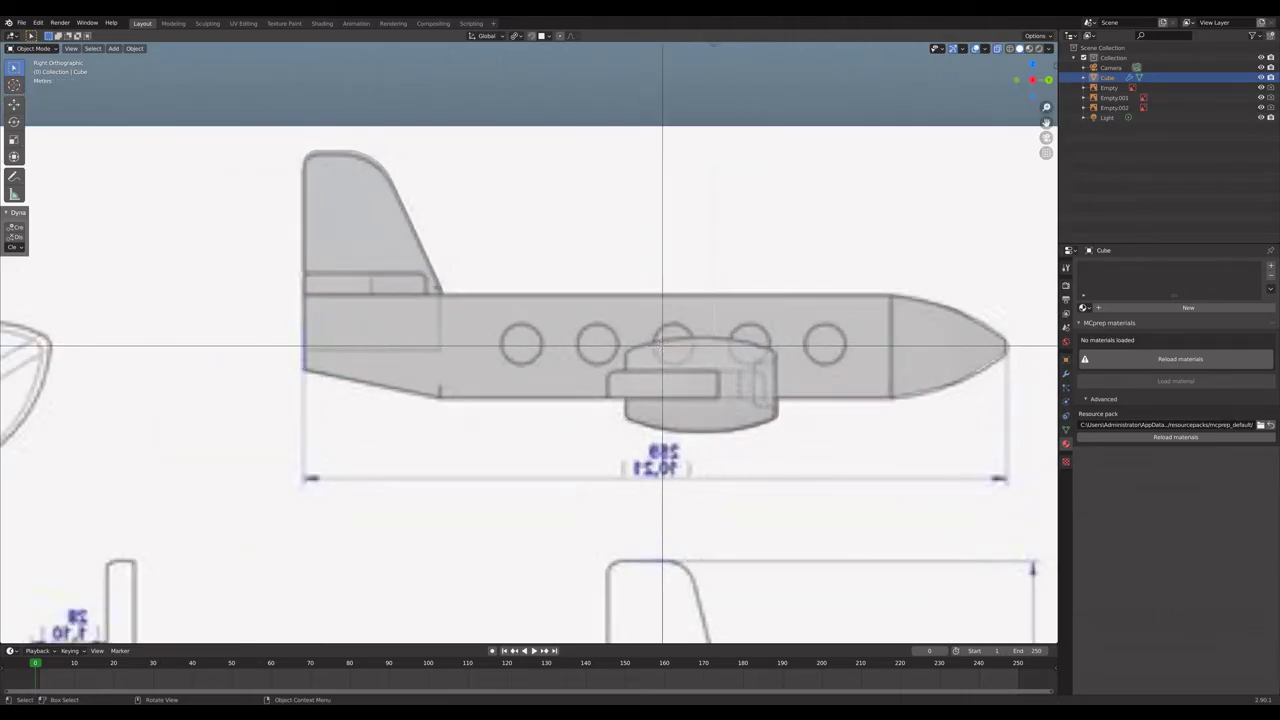
key("shift+a")
mouse_move(880, 334)
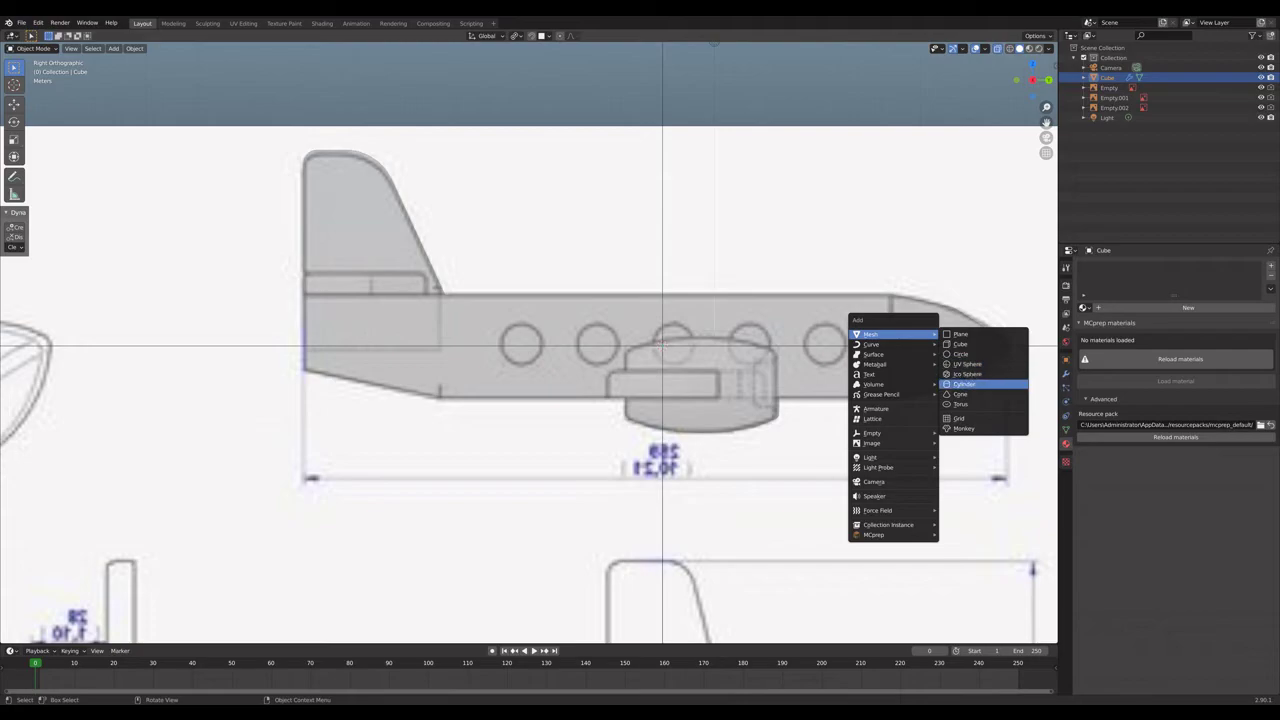
left_click(964, 384)
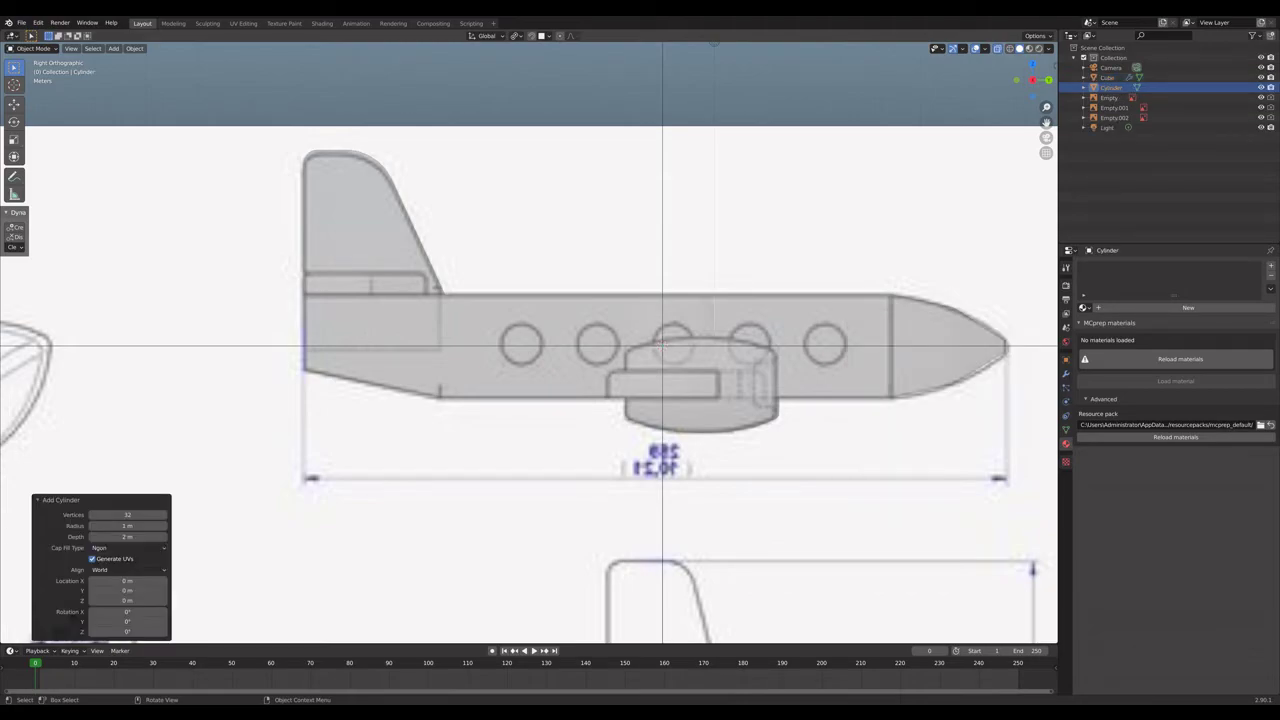
Rotate the new cylinder -90° about the global X axis.
middle_click_drag(663, 348, 800, 445)
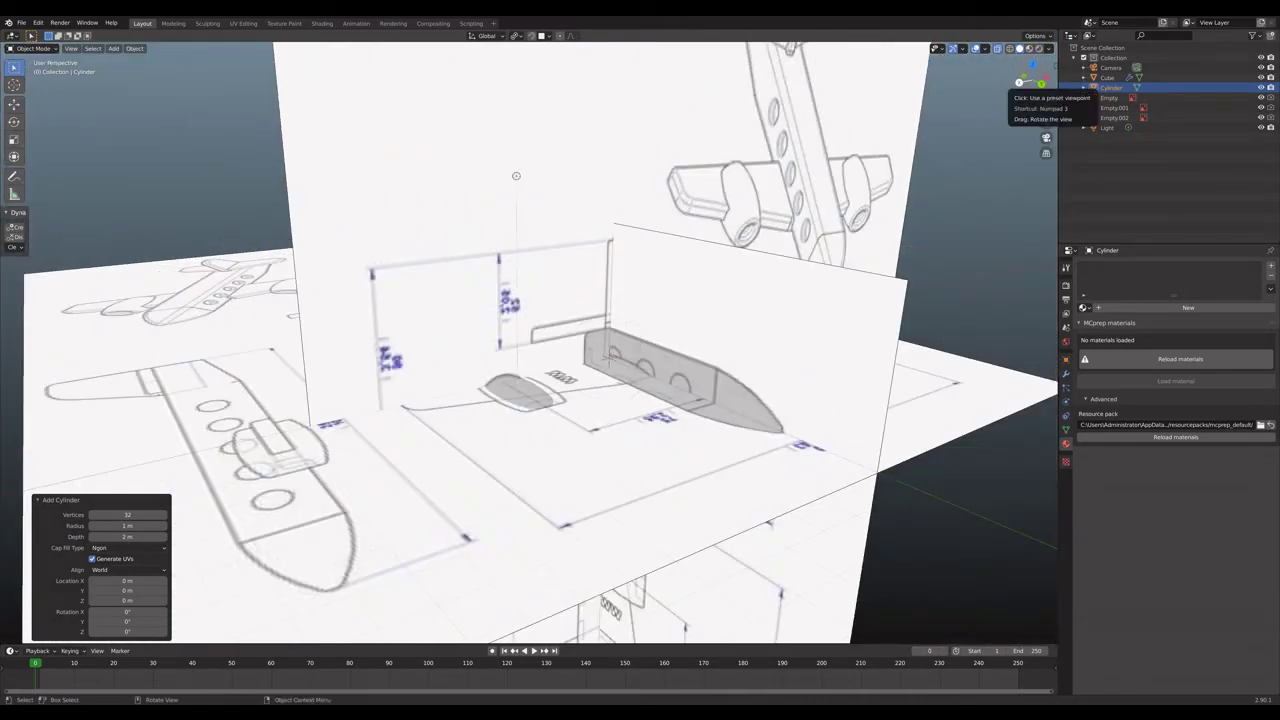
left_click(1019, 82)
scroll(1019, 82, "down", 2)
scroll(1019, 82, "up", 2)
scroll(1019, 82, "up", 2)
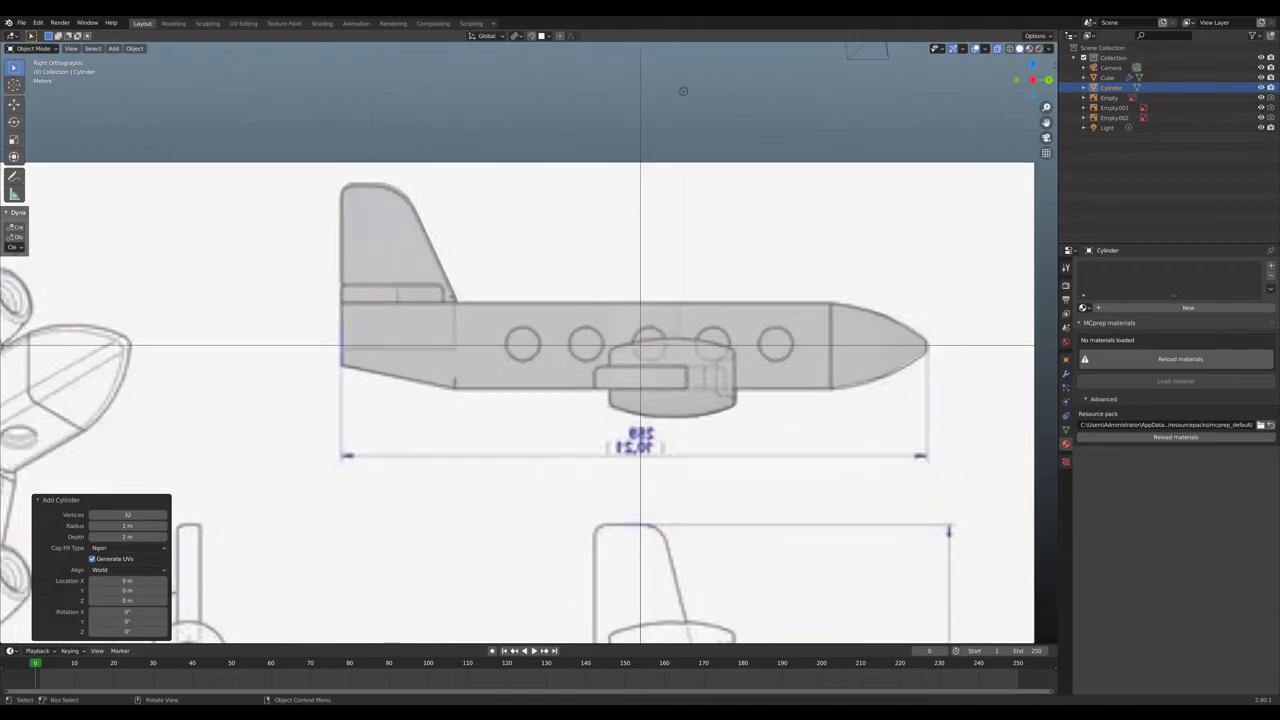
key("r")
key("x")
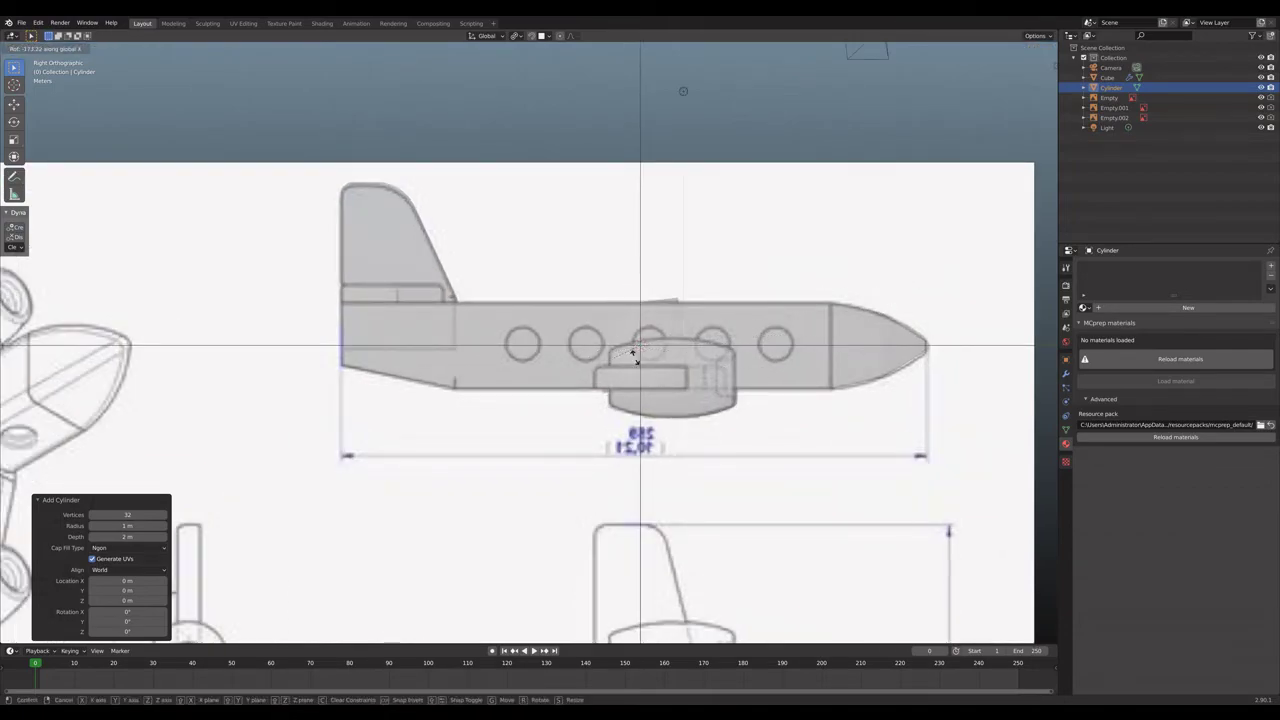
left_click(770, 304)
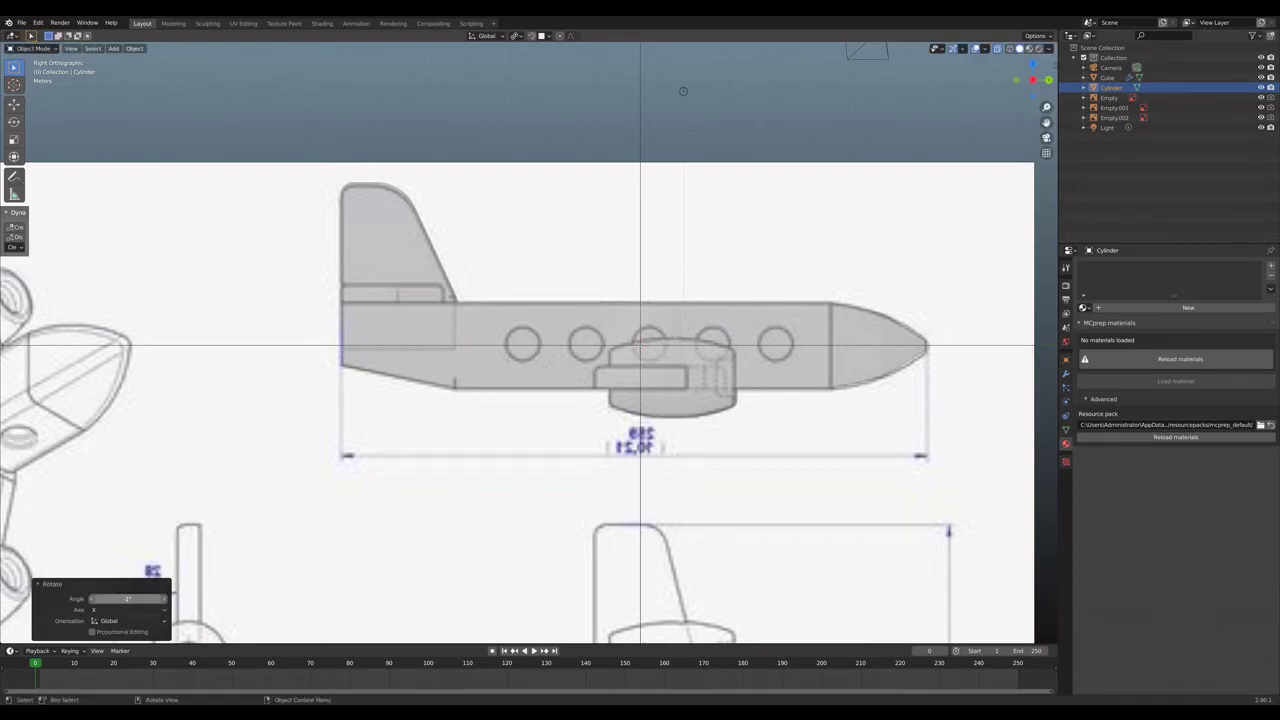
left_click(128, 598)
type("-90")
key("Return")
Rotate the cylinder 90° about the global Z axis so its round end faces the right side view.
middle_click_drag(560, 400, 563, 401)
middle_click_drag(655, 345, 648, 352)
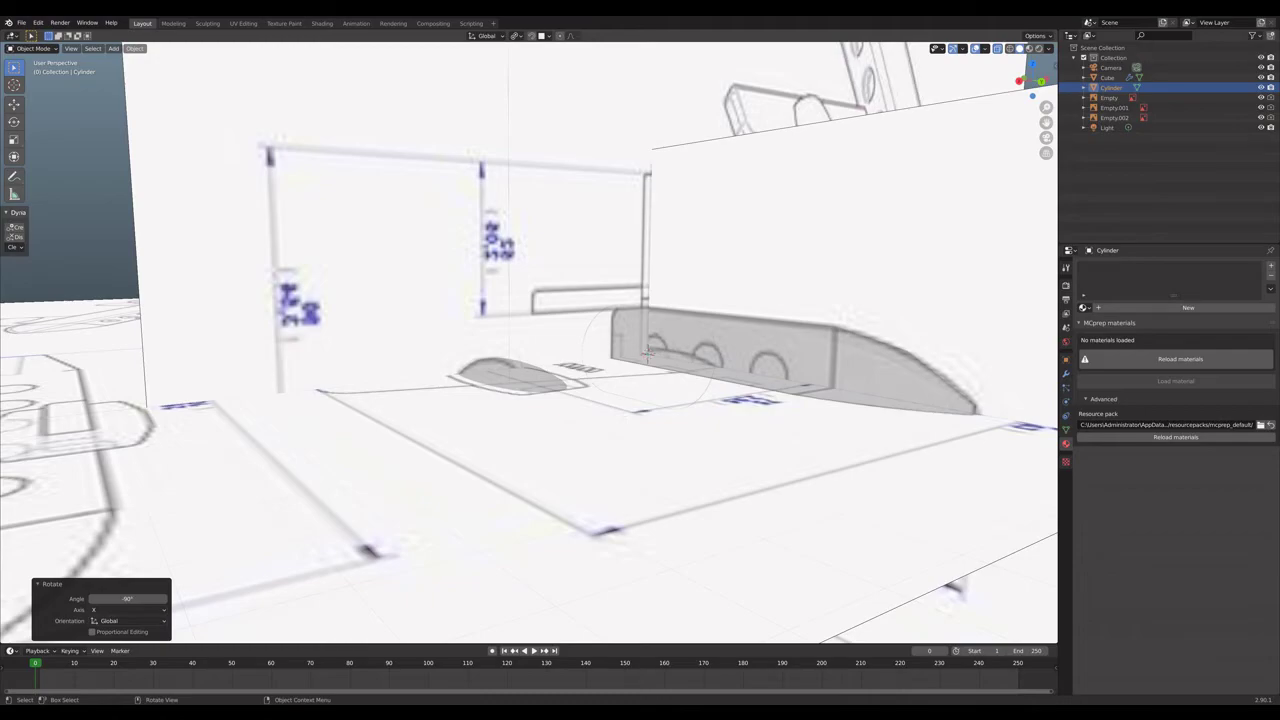
left_click(1019, 81)
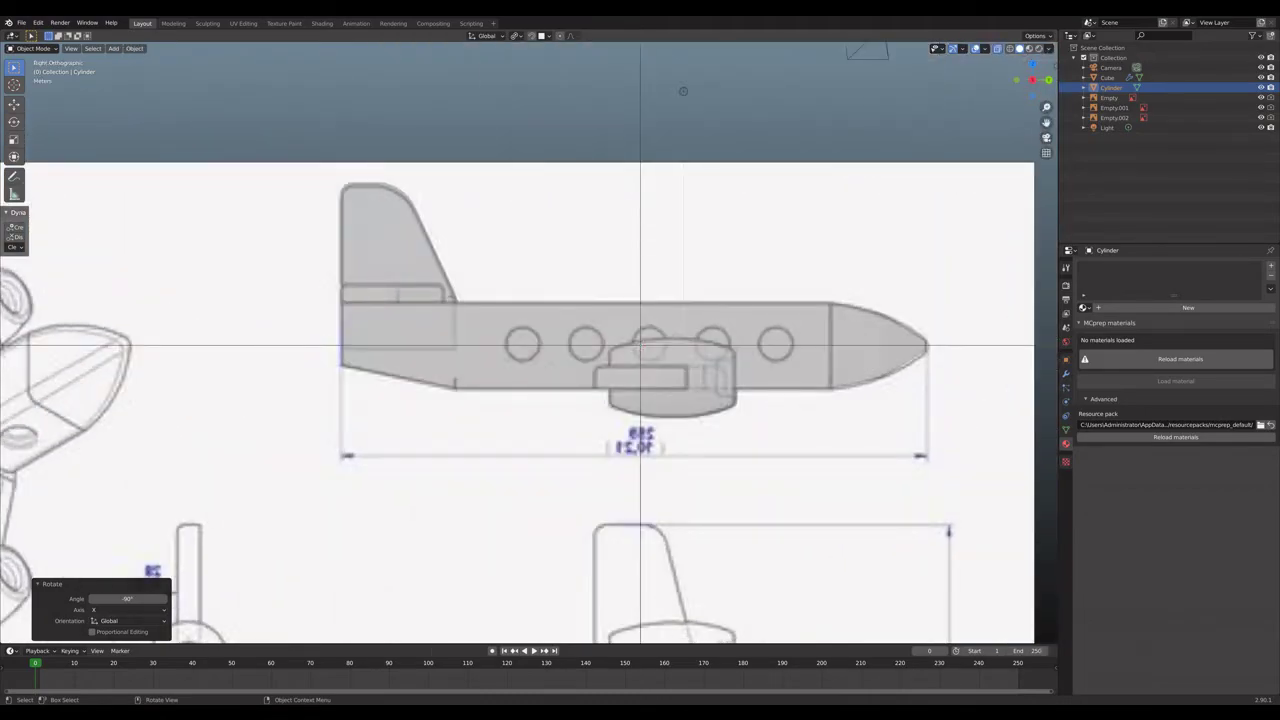
key("r")
key("z")
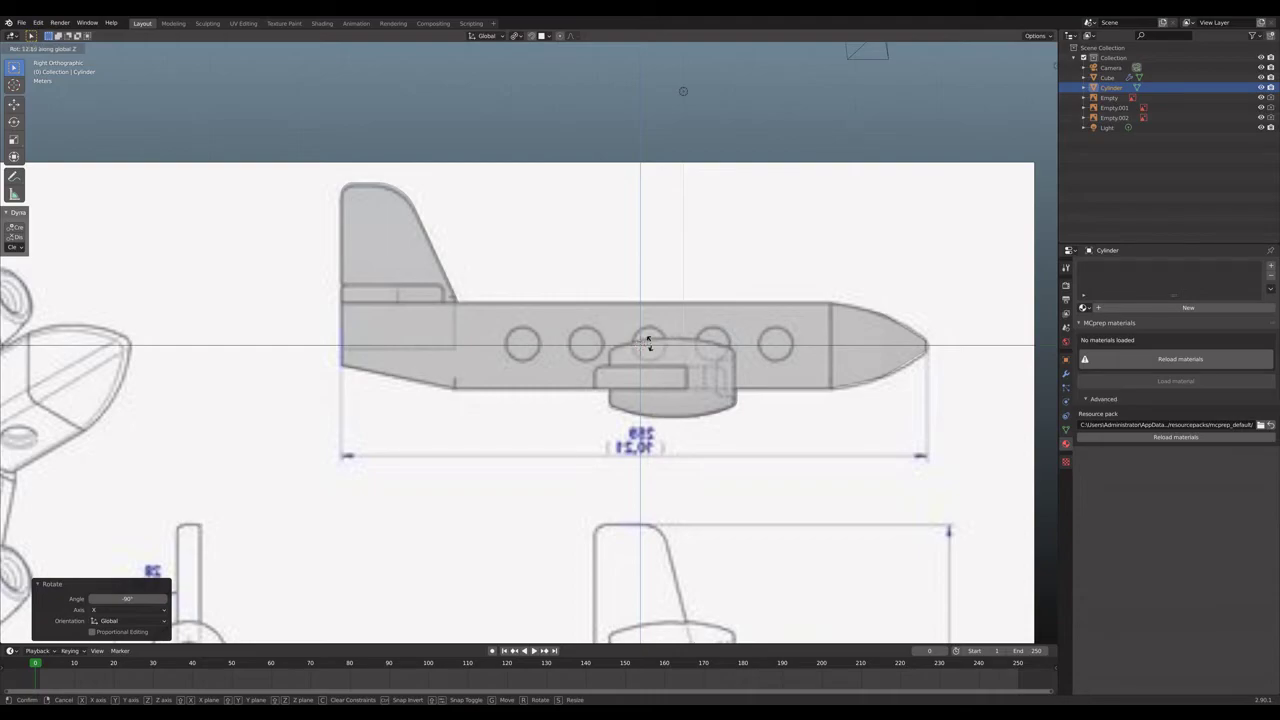
left_click(645, 340)
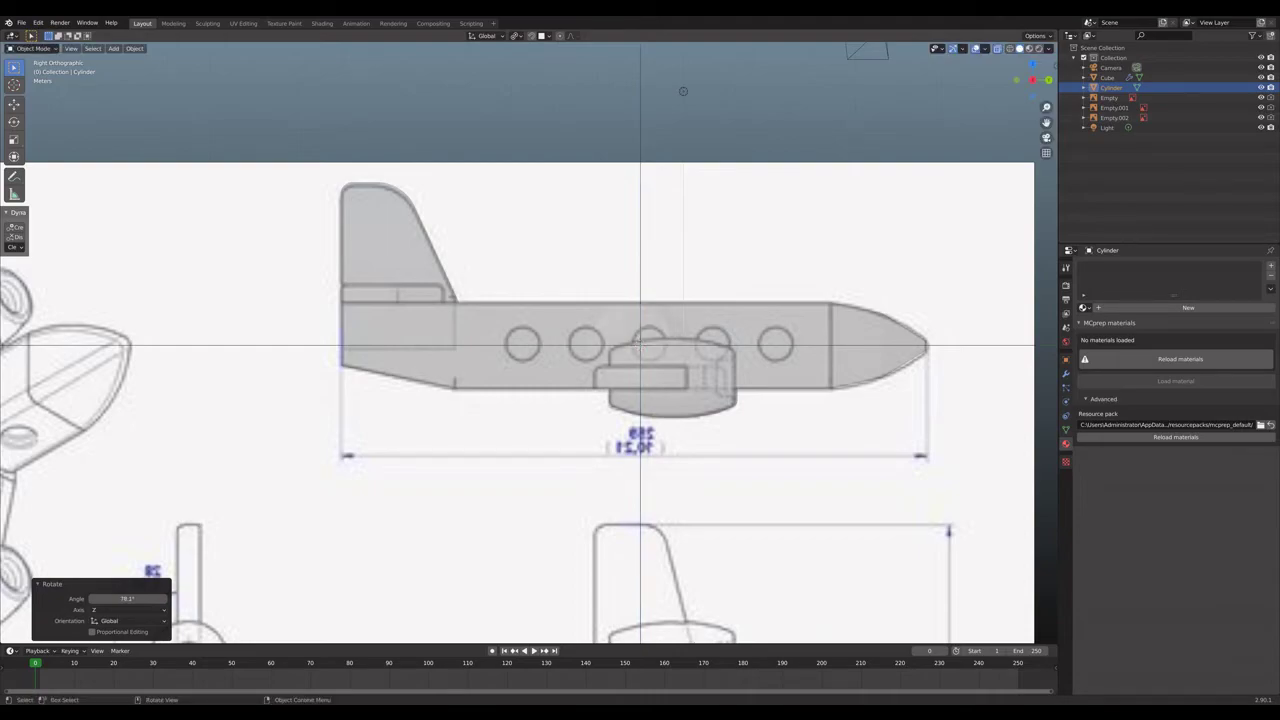
left_click(128, 599)
Move the cylinder about 3.18 m along Y onto the frontmost blueprint window and scale it to about 0.438.
key("g")
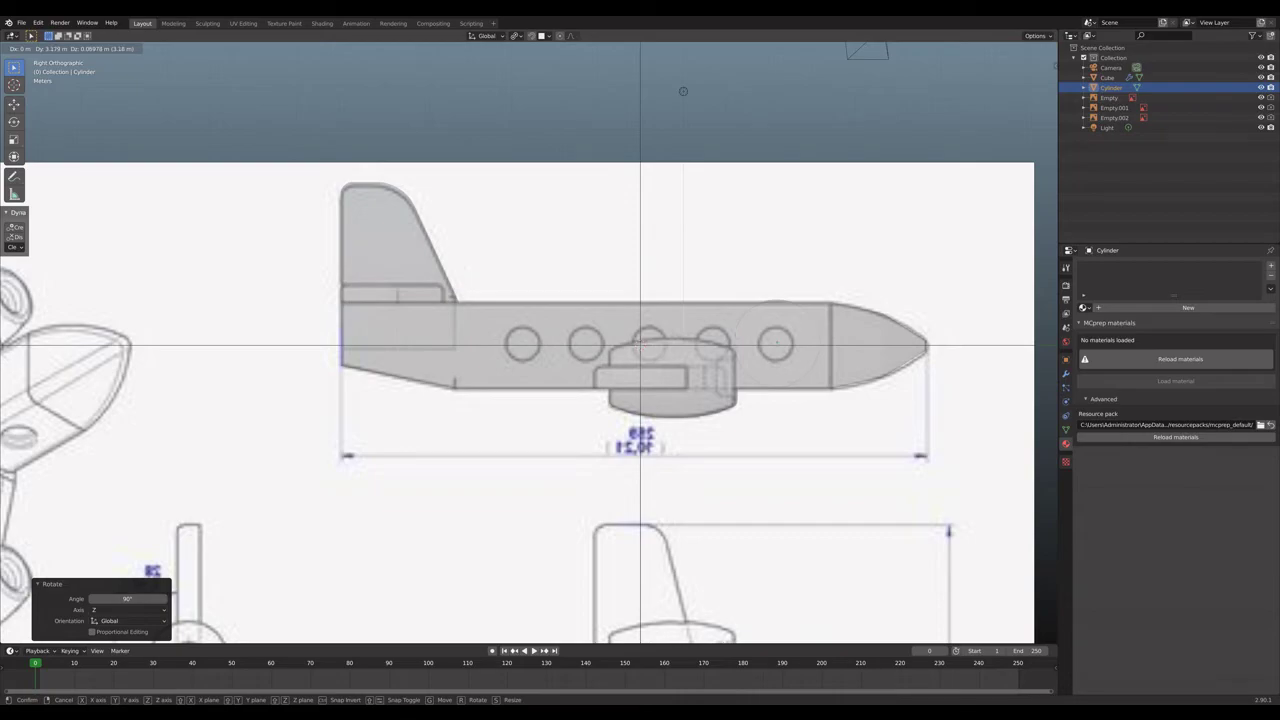
key("Return")
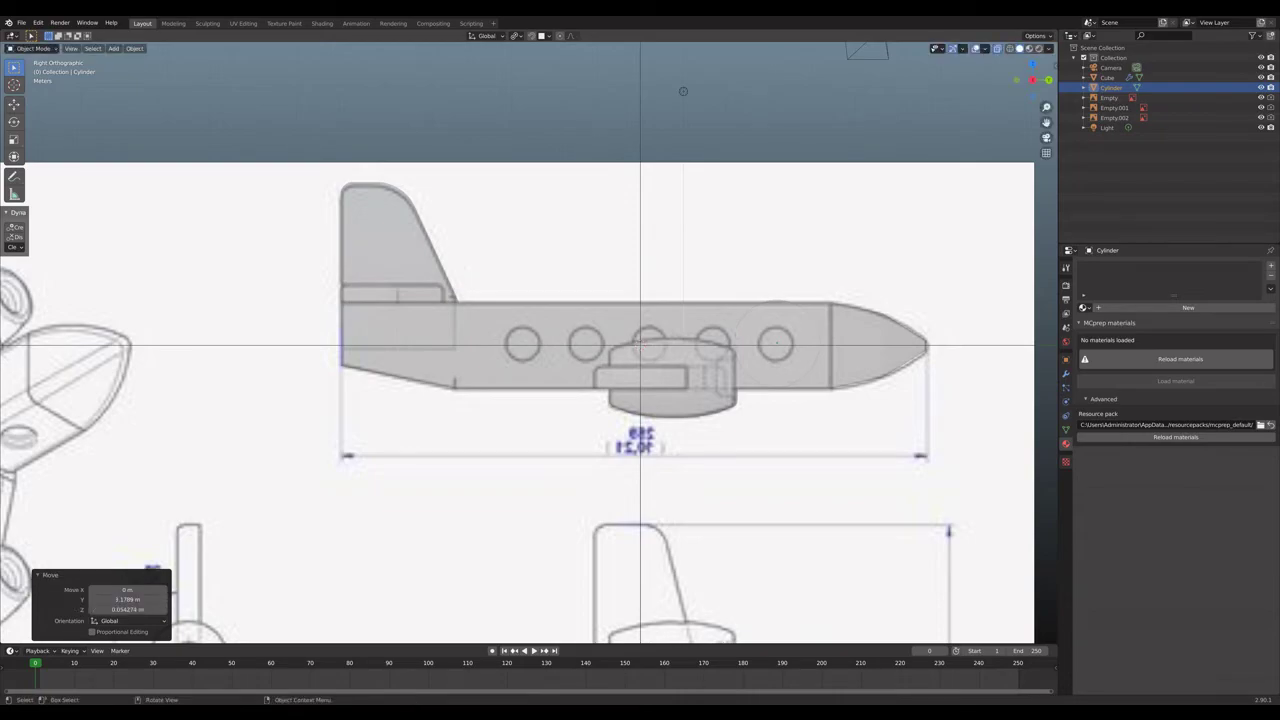
key("s")
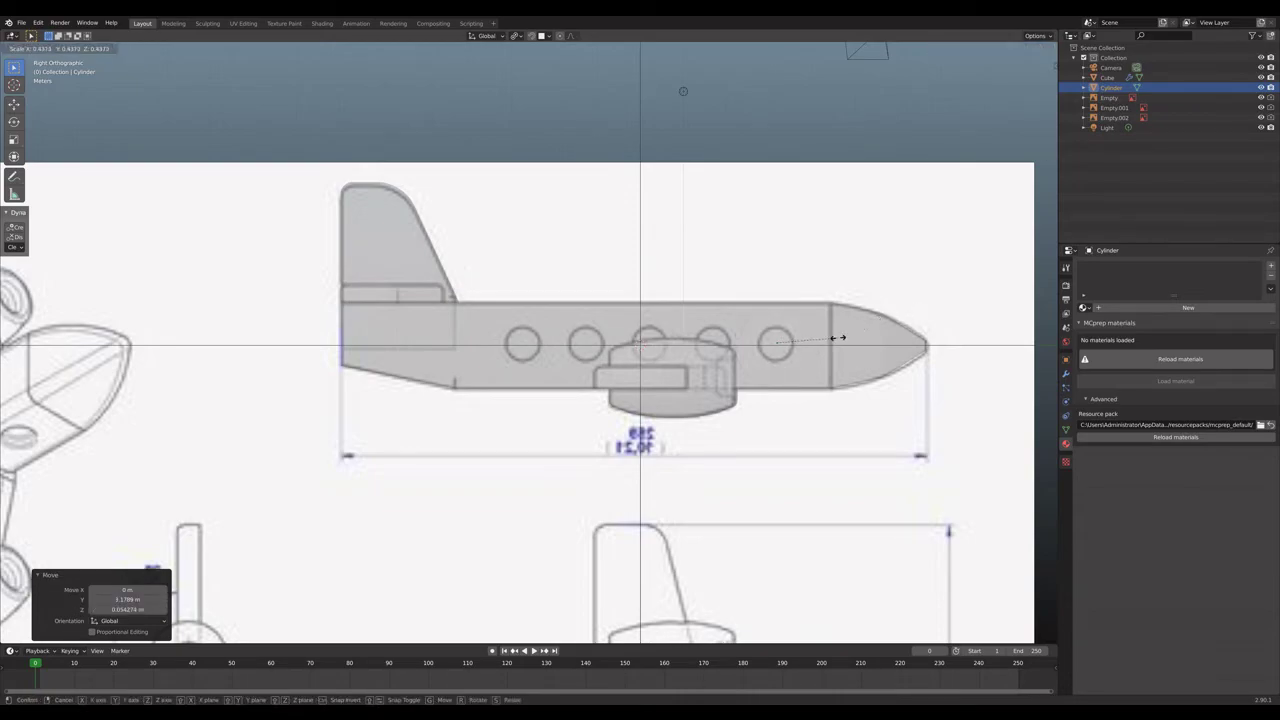
left_click(838, 336)
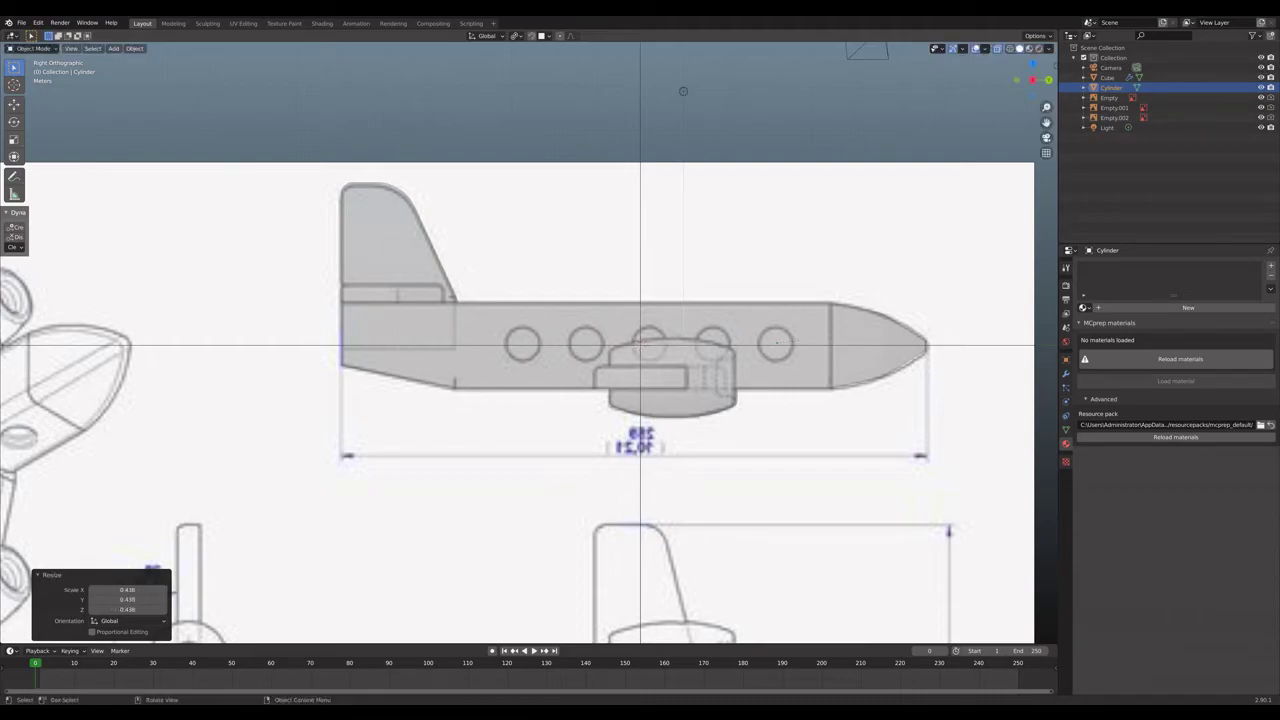
Center the cylinder precisely on the frontmost window circle and scale it by about 0.956 to match the outline.
middle_click_drag(683, 91, 551, 134, "shift")
scroll(883, 487, "up", 5)
middle_click_drag(883, 487, 736, 463, "shift")
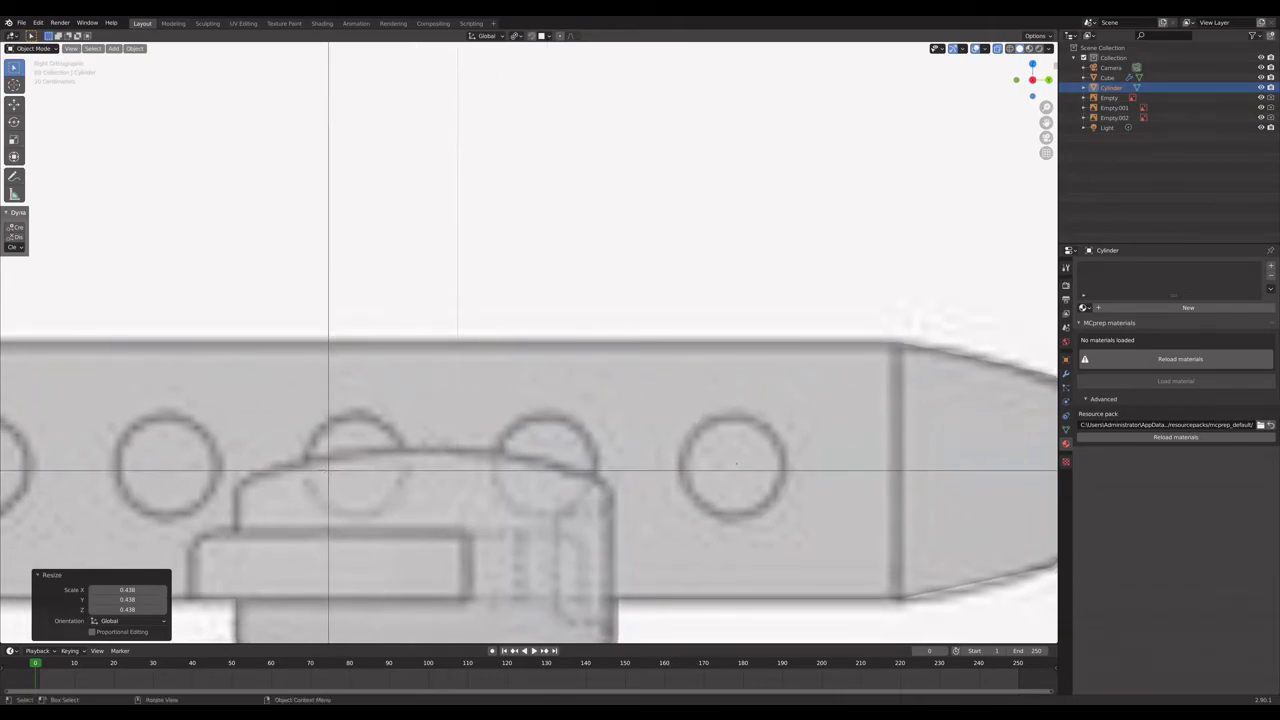
key("g")
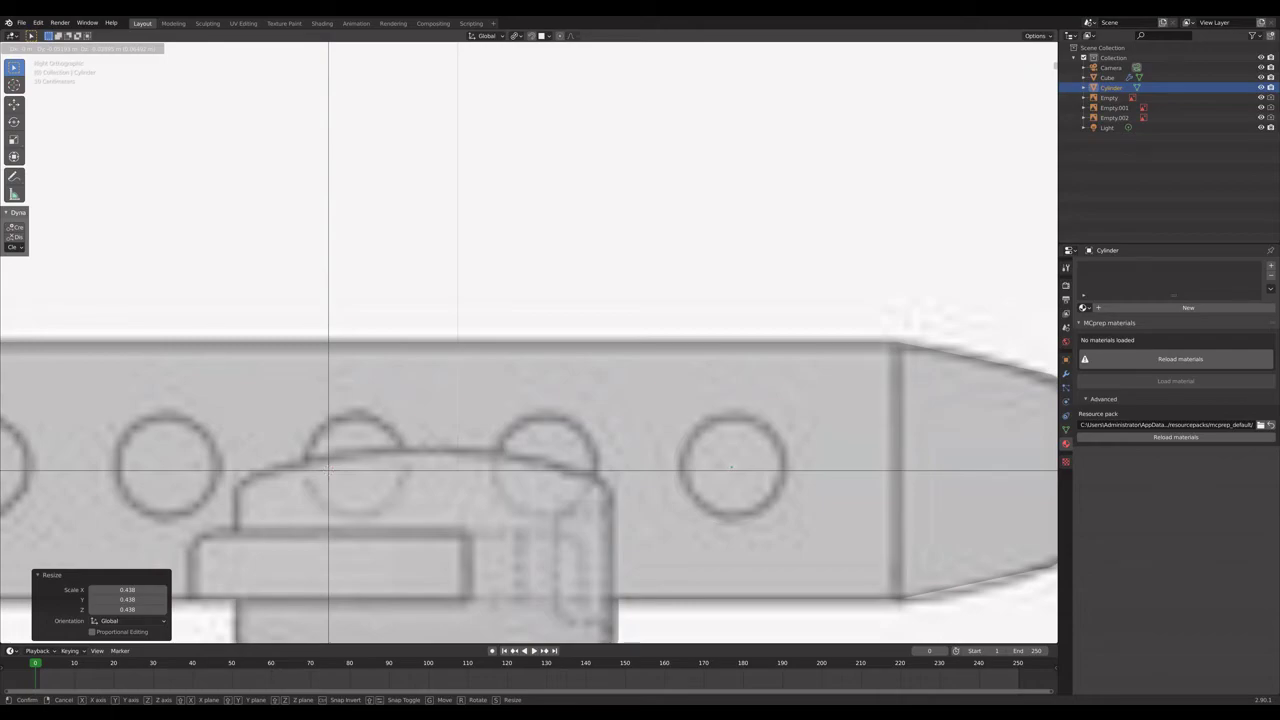
key("Return")
key("s")
left_click(855, 434)
Move the cylinder along X to the fuselage side, about 1.02 m and another 0.11 m, checking against the top view.
middle_click_drag(855, 434, 730, 455)
key("g")
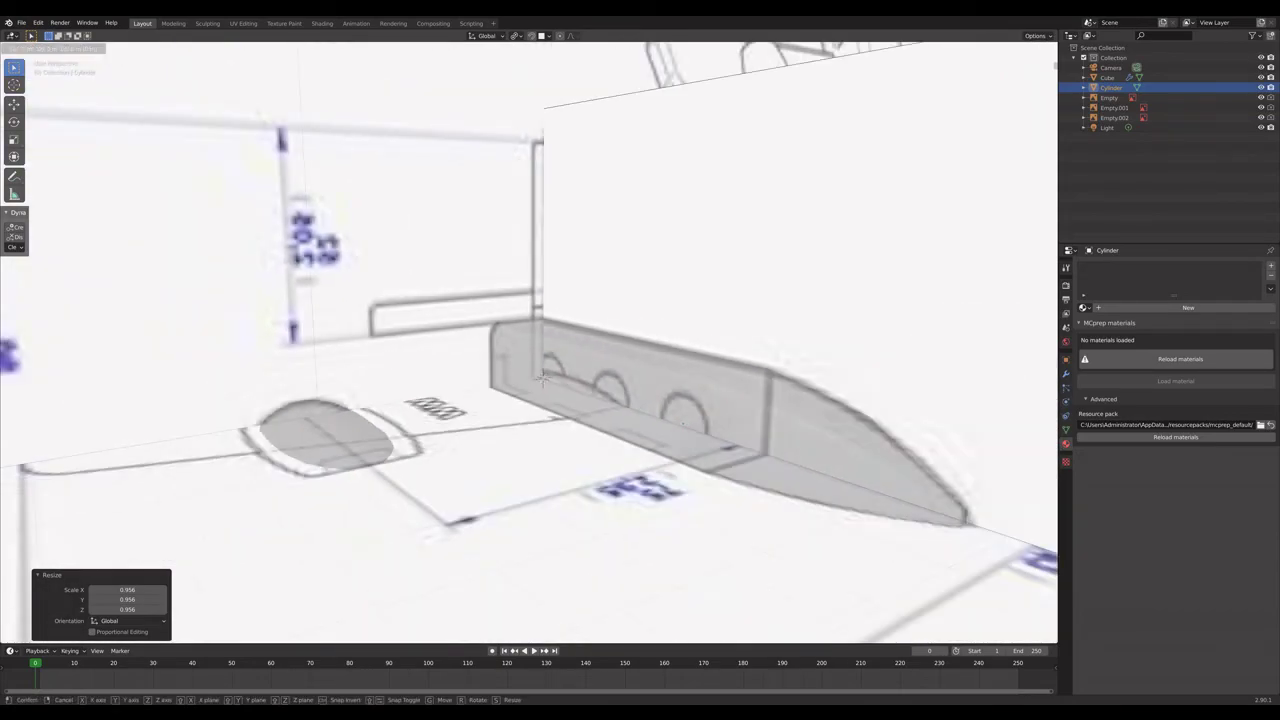
key("x")
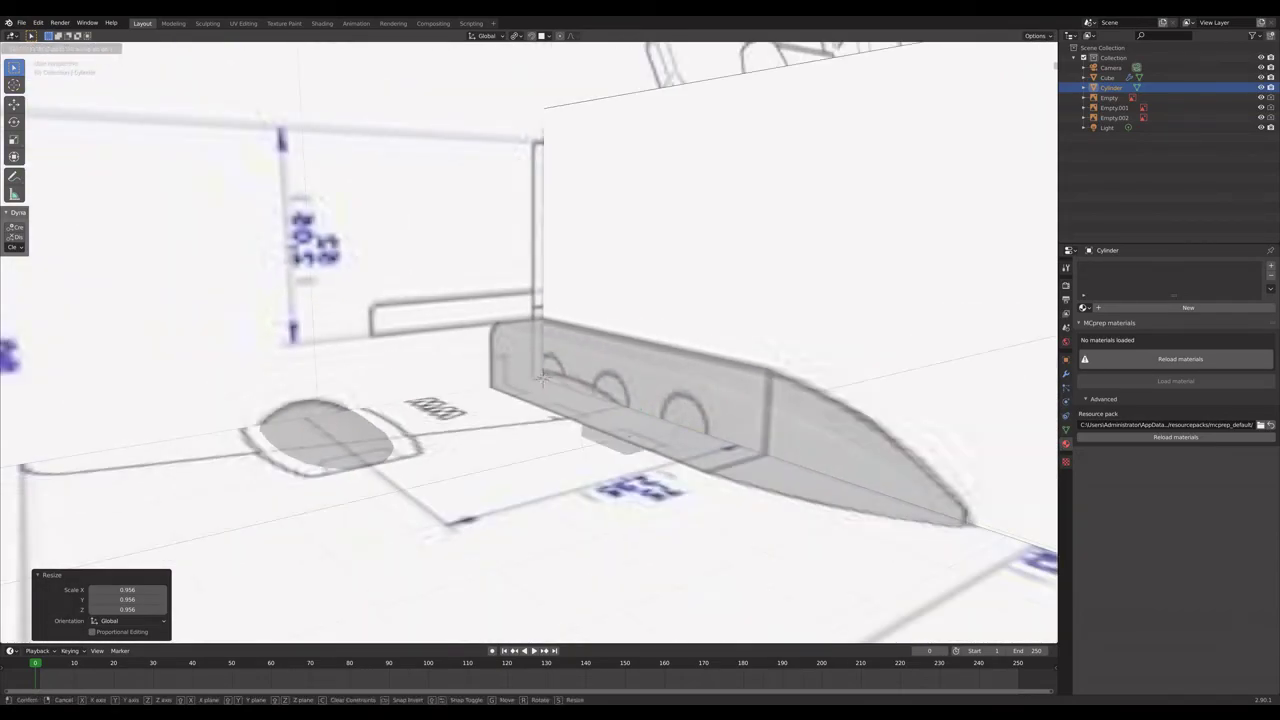
left_click(543, 376)
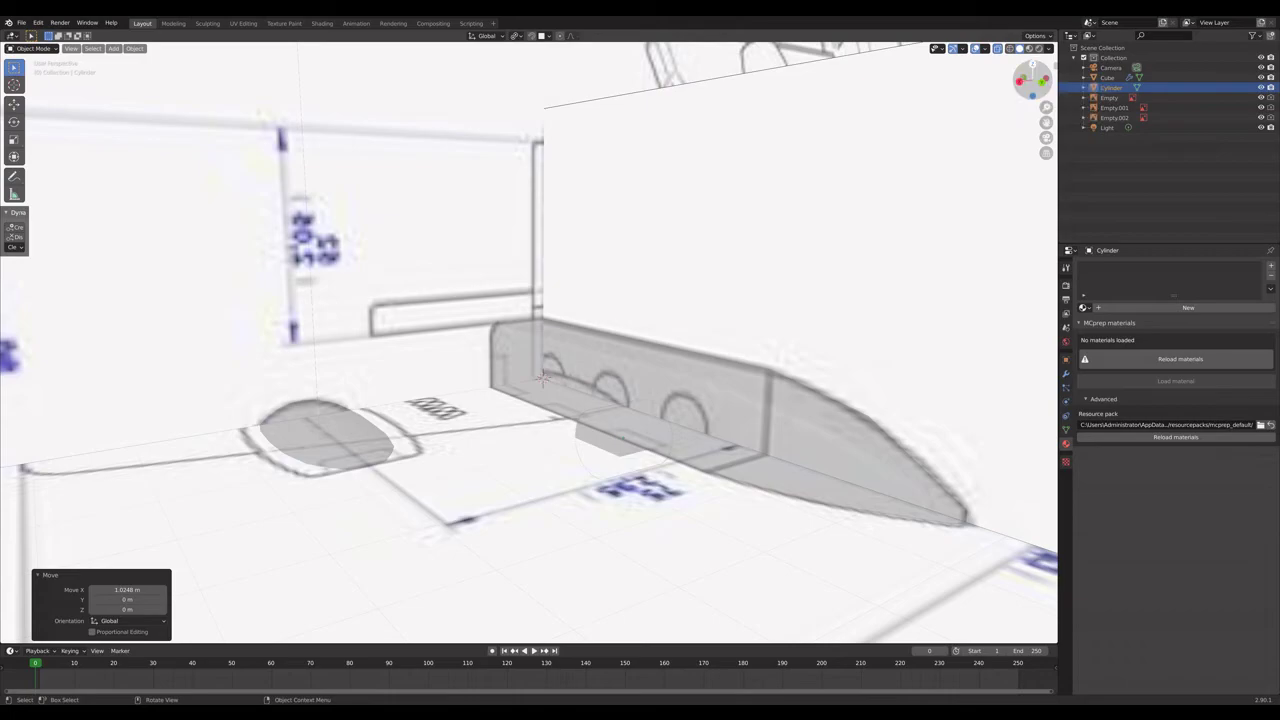
left_click_drag(1030, 78, 1034, 80)
left_click(1032, 65)
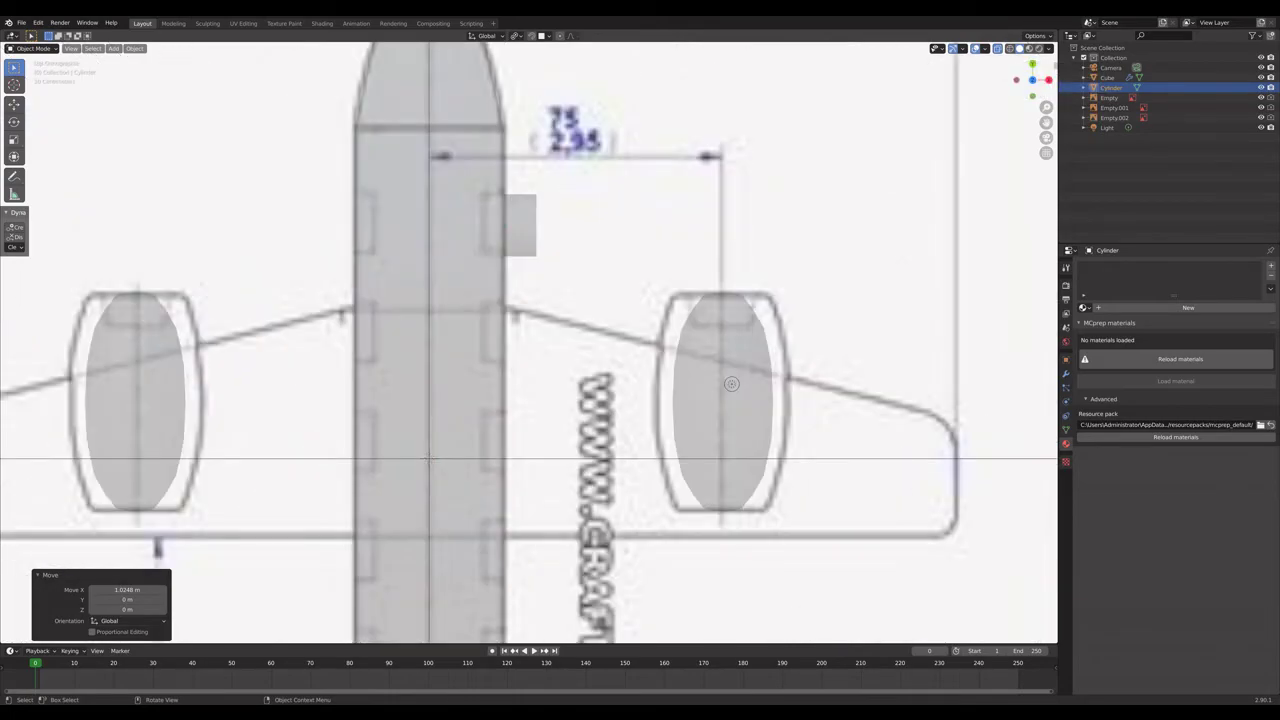
key("g")
key("x")
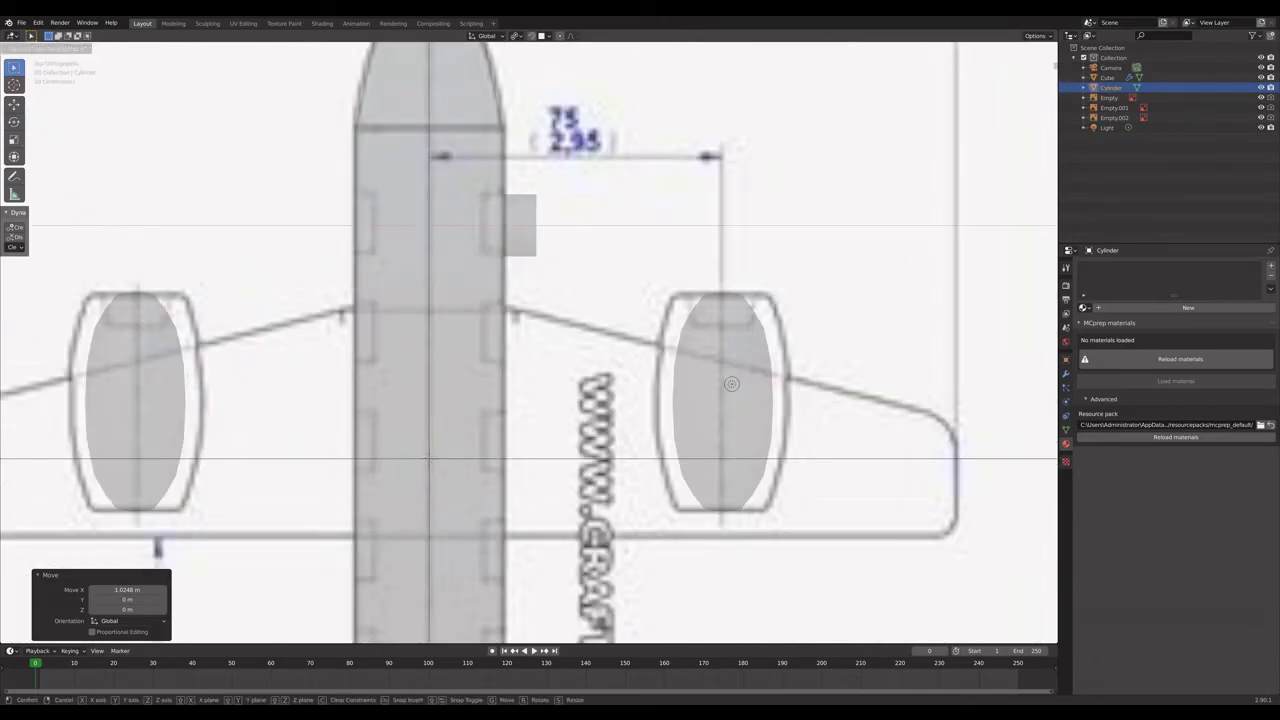
key("Return")
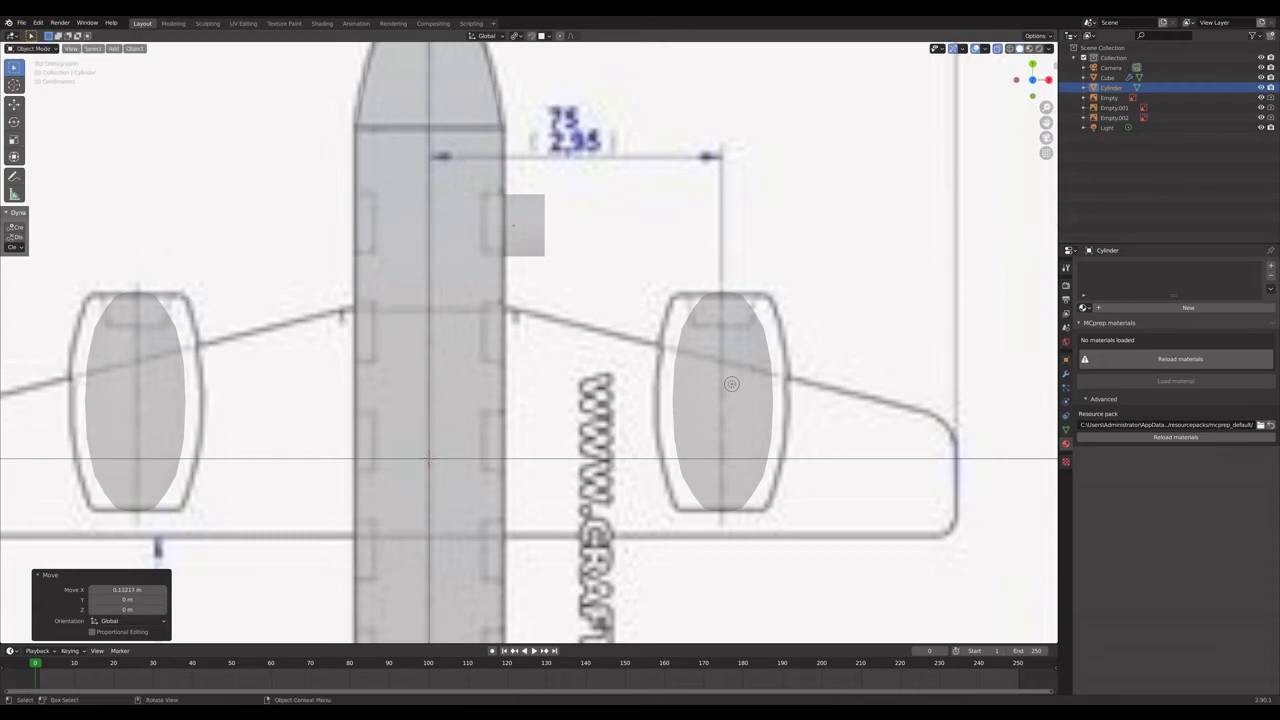
Duplicate the window cylinder four times along Y toward the tail, about 1.4 to 1.5 m apart, aligning each copy with a blueprint window.
key("shift+d")
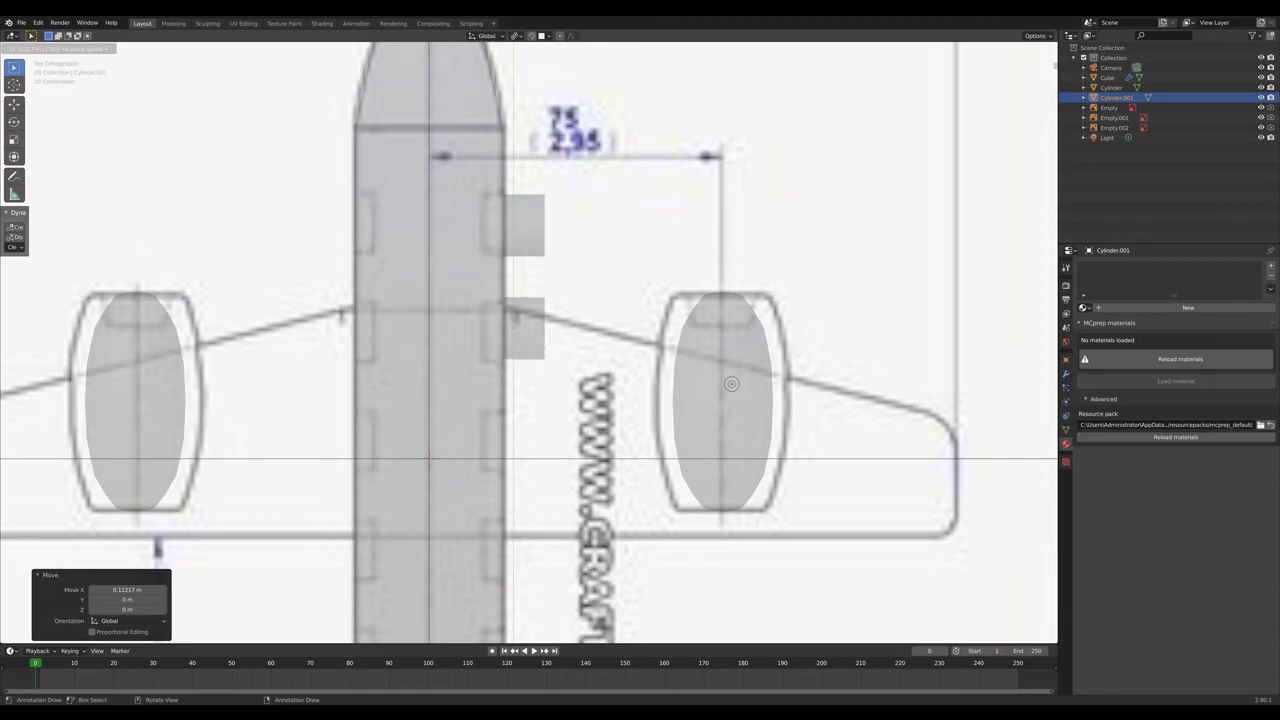
left_click(515, 318)
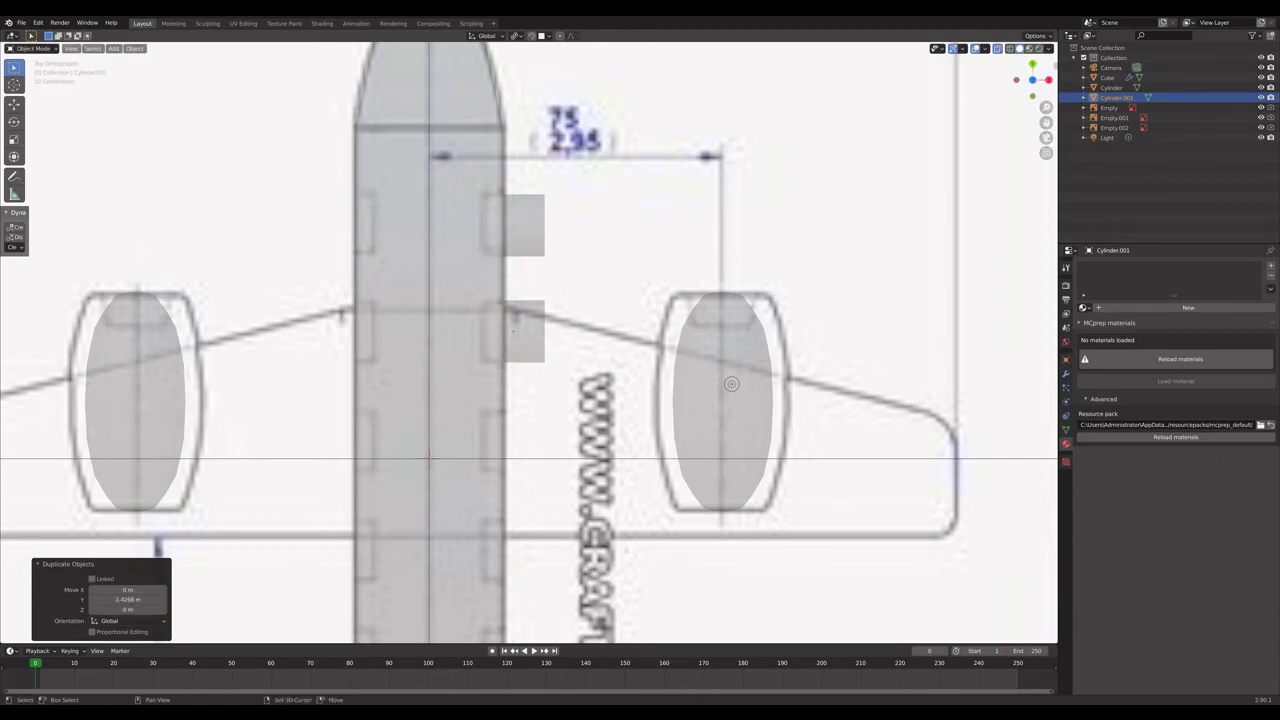
key("shift+d")
left_click(513, 440)
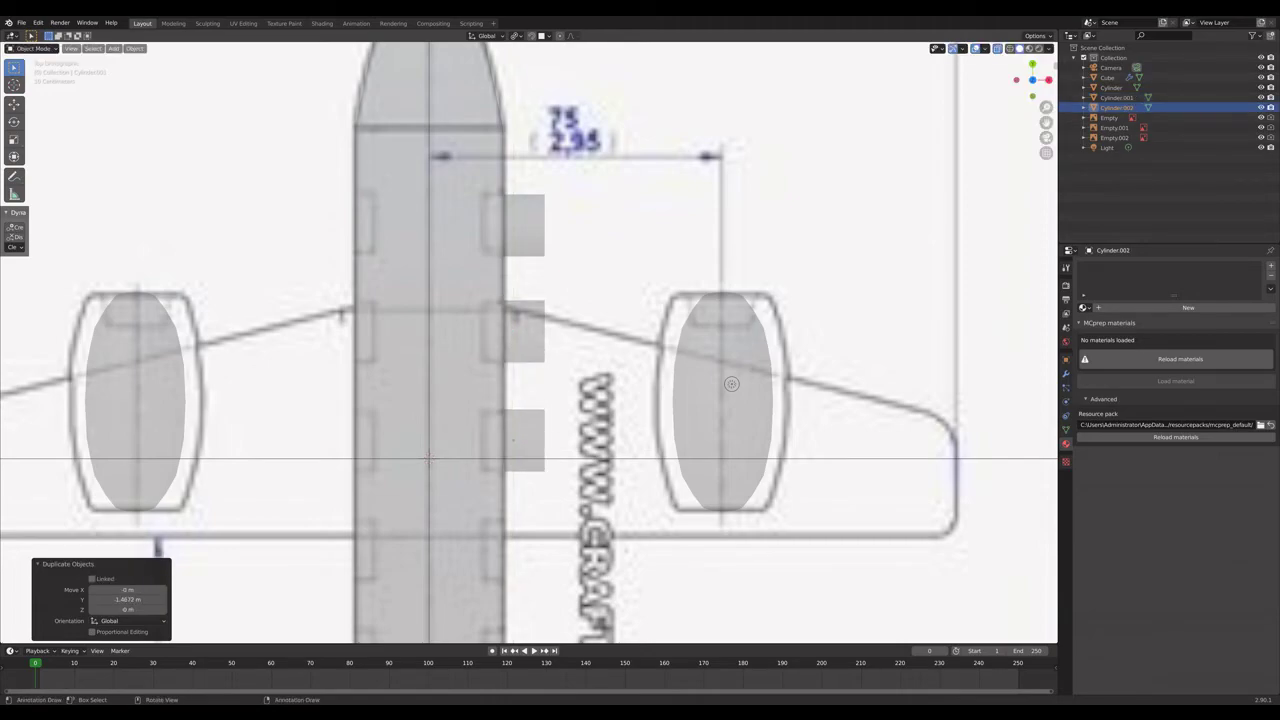
scroll(731, 383, "down", 2)
middle_click_drag(669, 371, 680, 271, "shift")
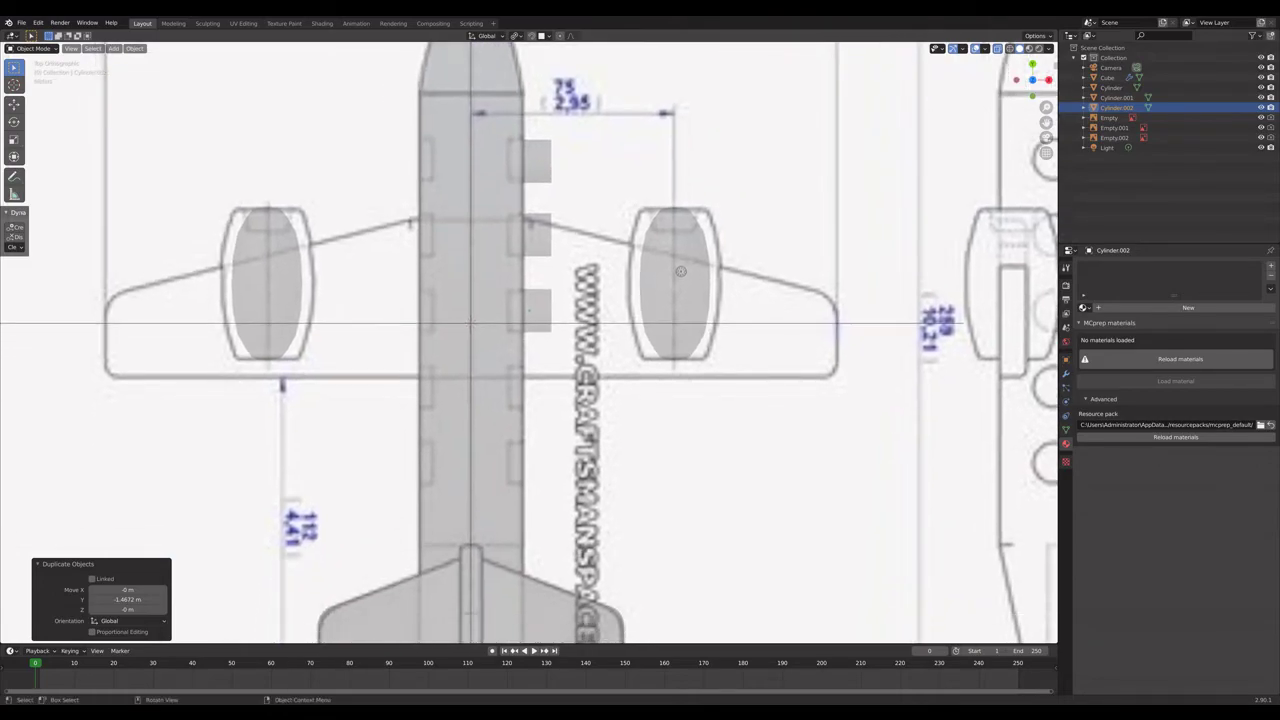
key("shift+d")
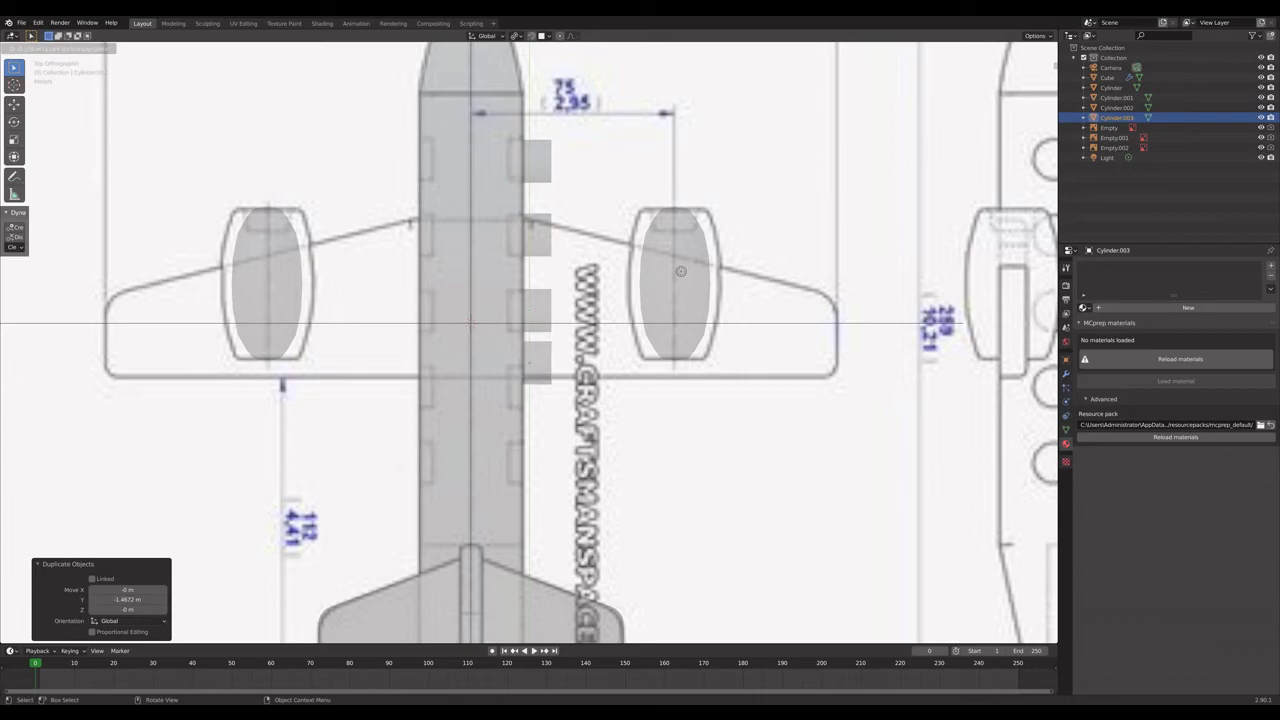
left_click(681, 270)
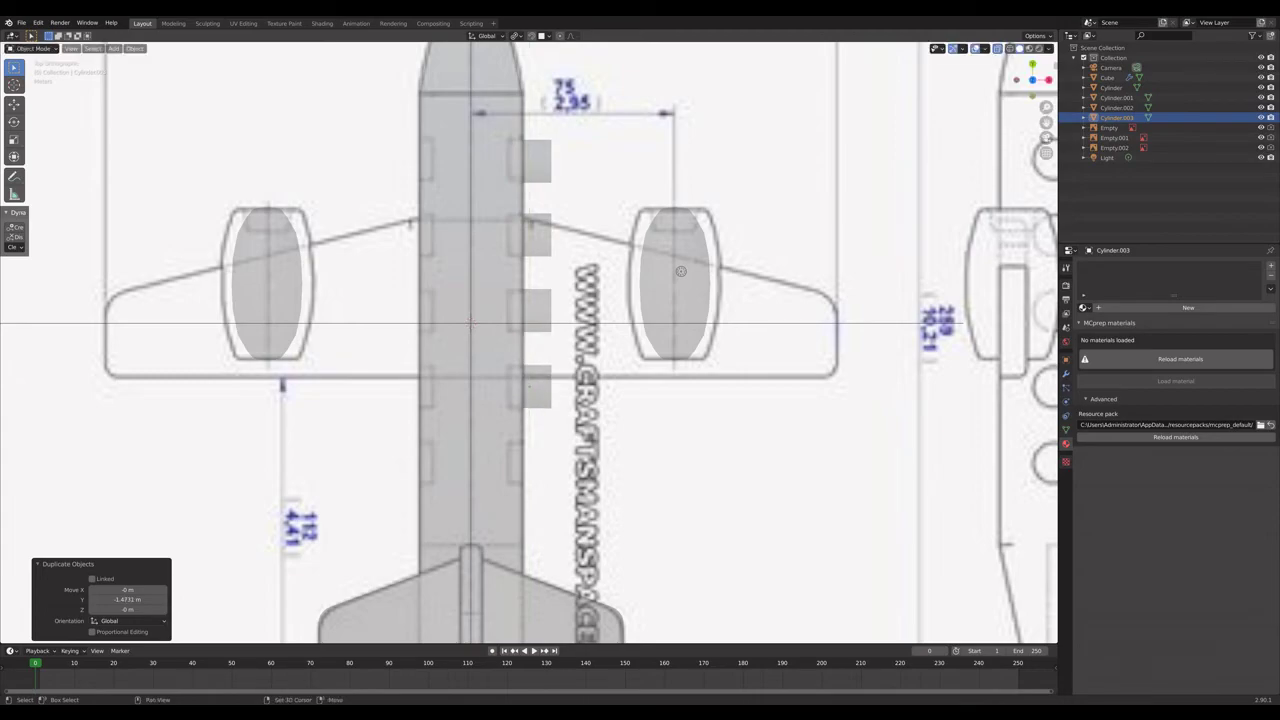
key("shift+d")
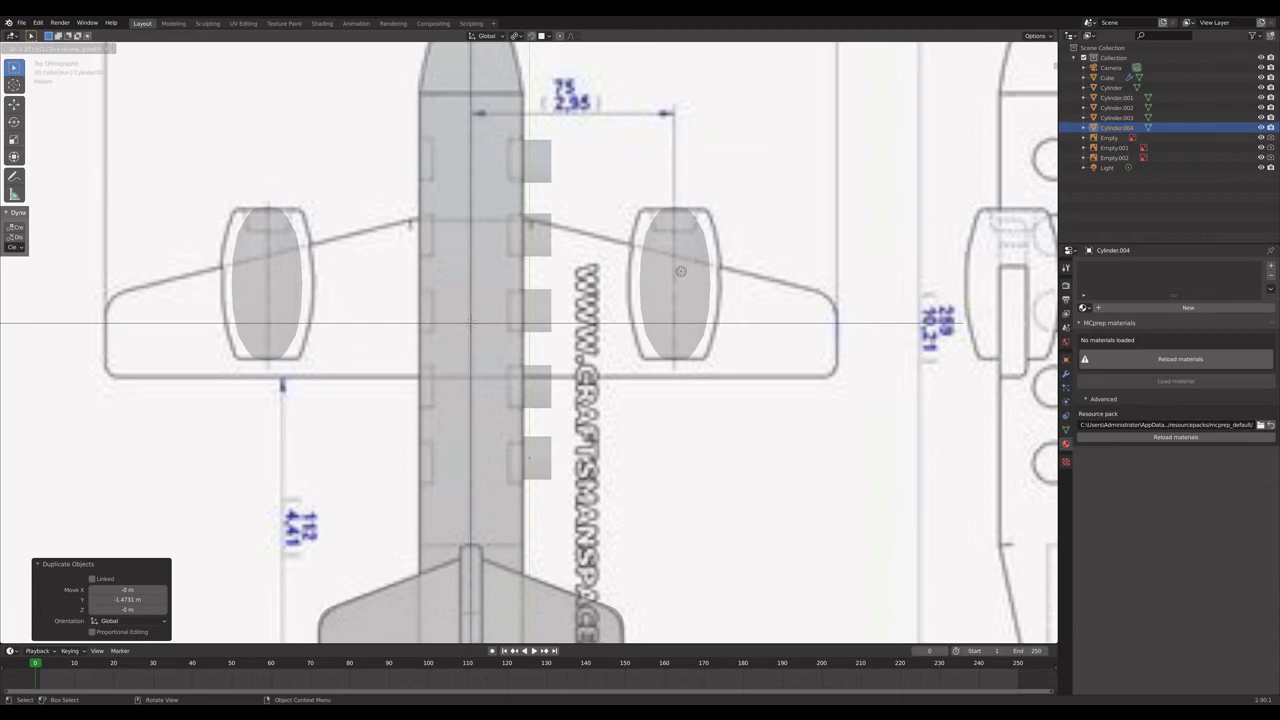
left_click(681, 270)
Turn off X-ray display and view the window cylinders along the fuselage in perspective.
middle_click_drag(681, 270, 550, 325)
key("Tab")
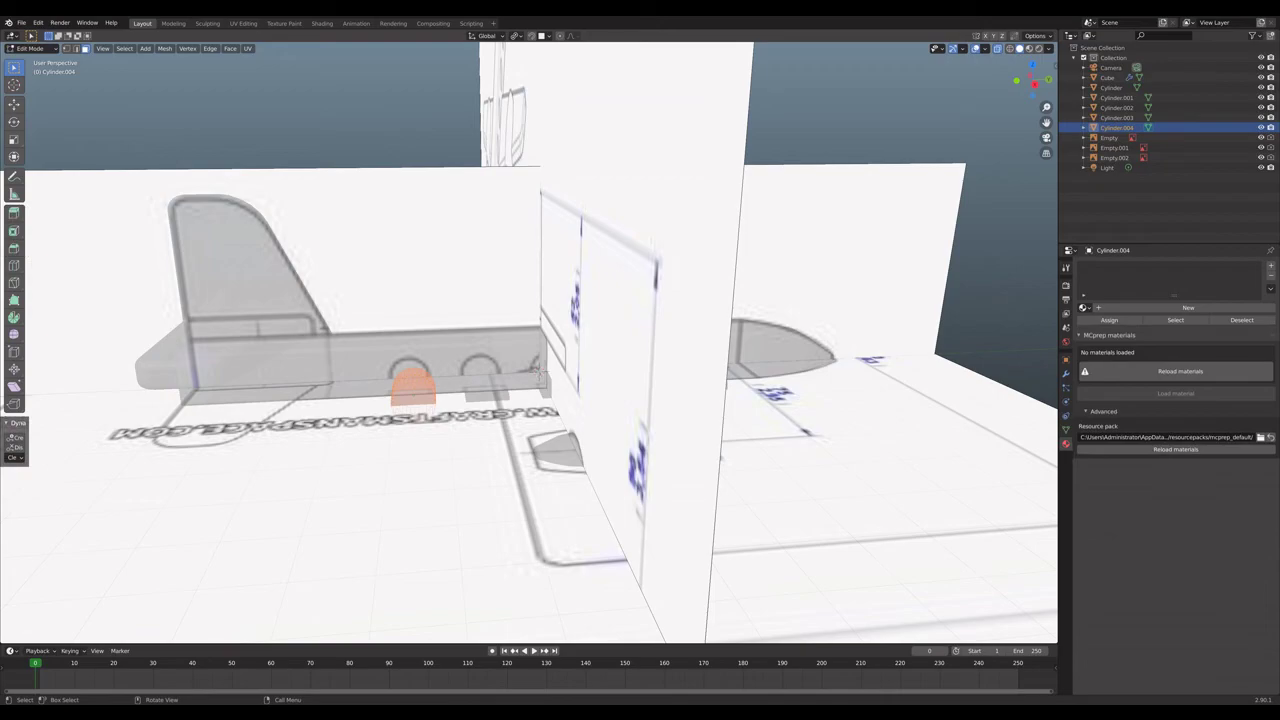
key("Tab")
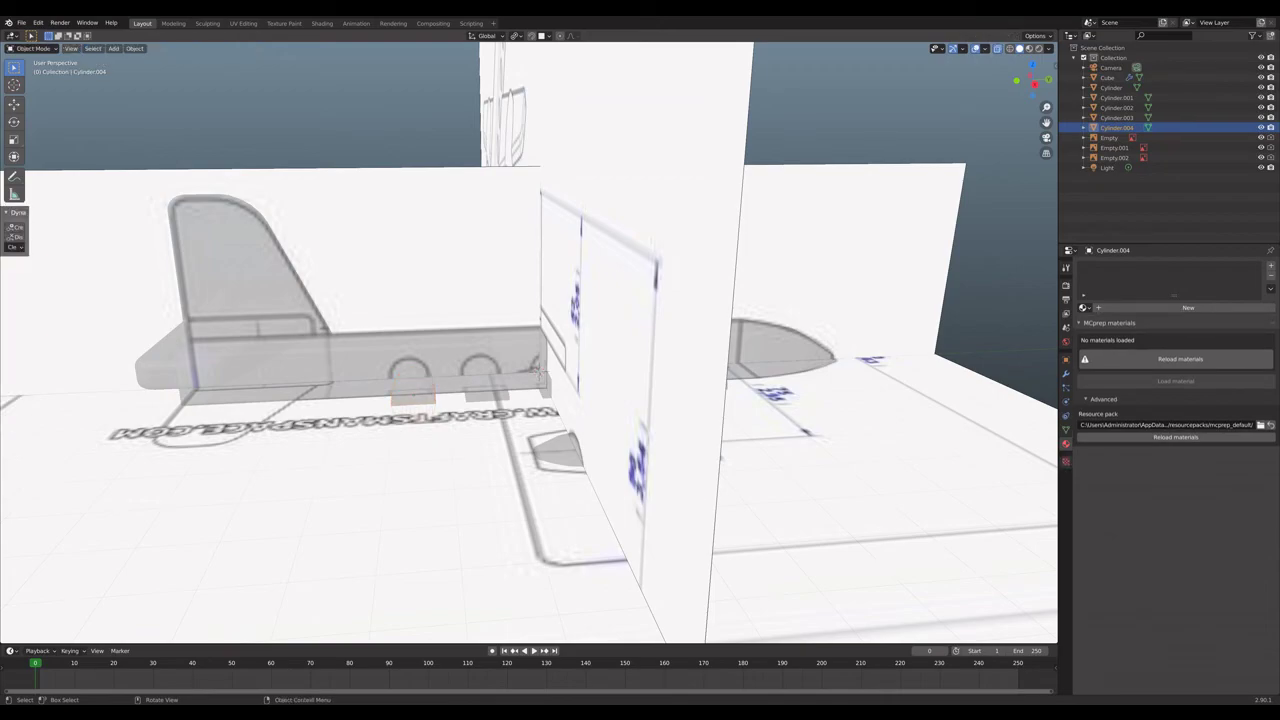
key("alt+z")
left_click(455, 353)
middle_click_drag(455, 353, 370, 385)
Apply the Mirror modifier on the fuselage object.
left_click(392, 561)
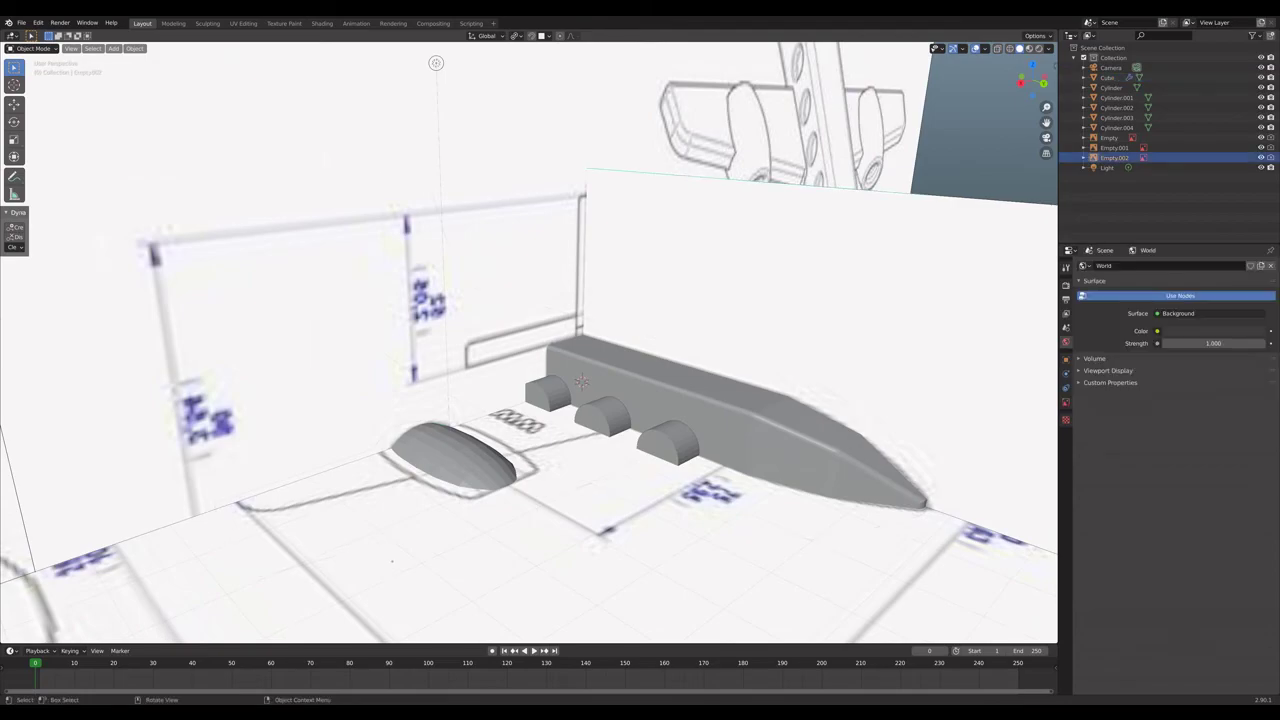
left_click(392, 561)
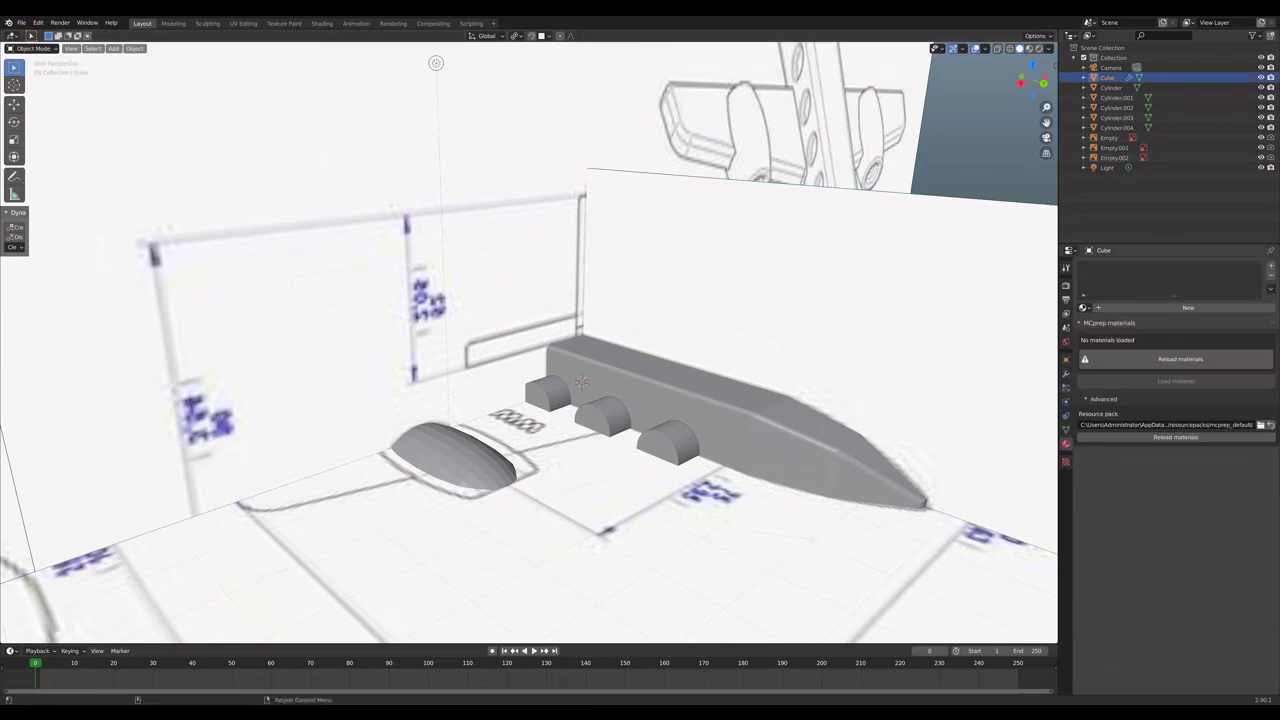
left_click(1066, 373)
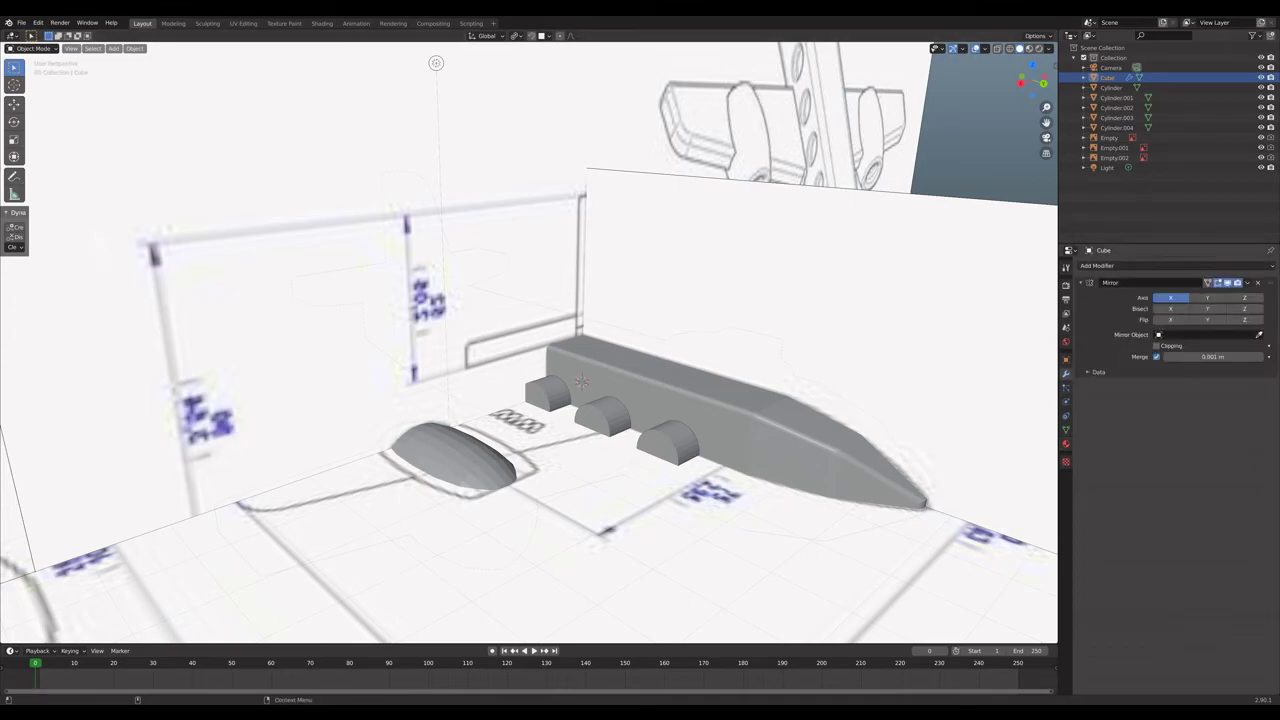
left_click(1247, 283)
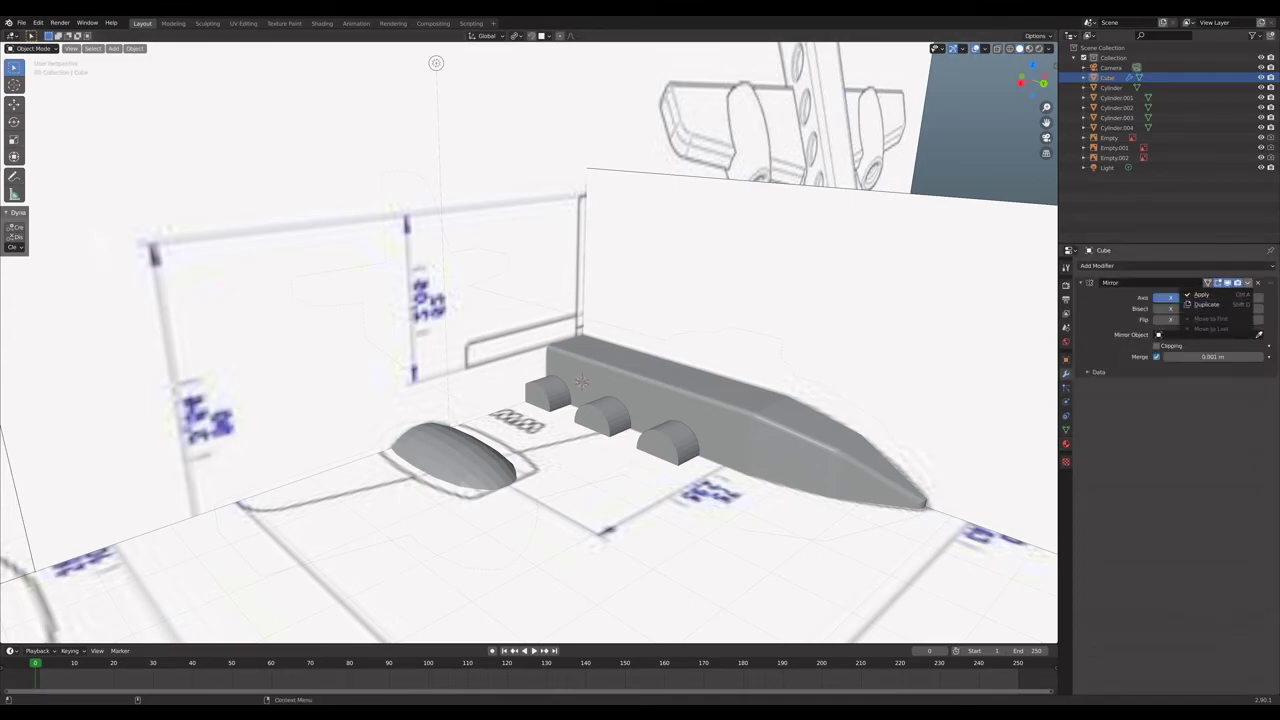
left_click(1210, 295)
left_click(1114, 157)
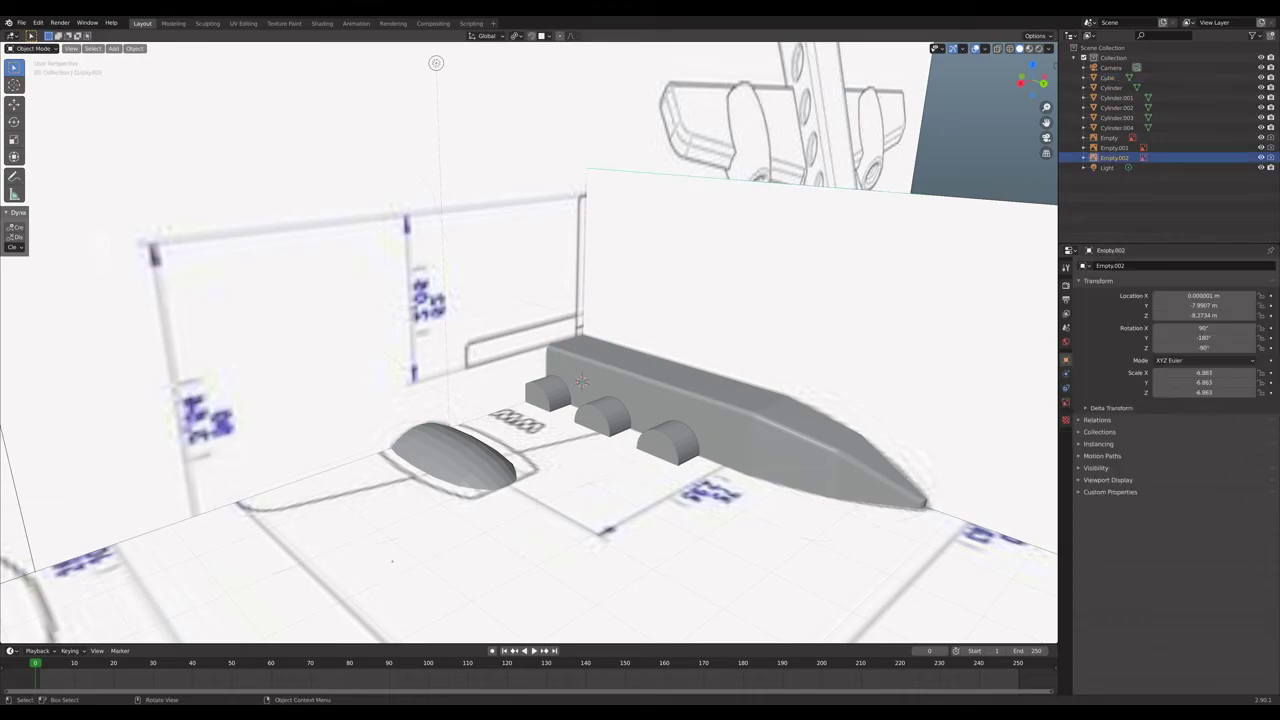
Select all five window cylinders, from Cylinder to Cylinder.004, and join them into one object.
middle_click_drag(392, 561, 472, 574)
left_click(560, 509)
left_click(558, 508, "shift")
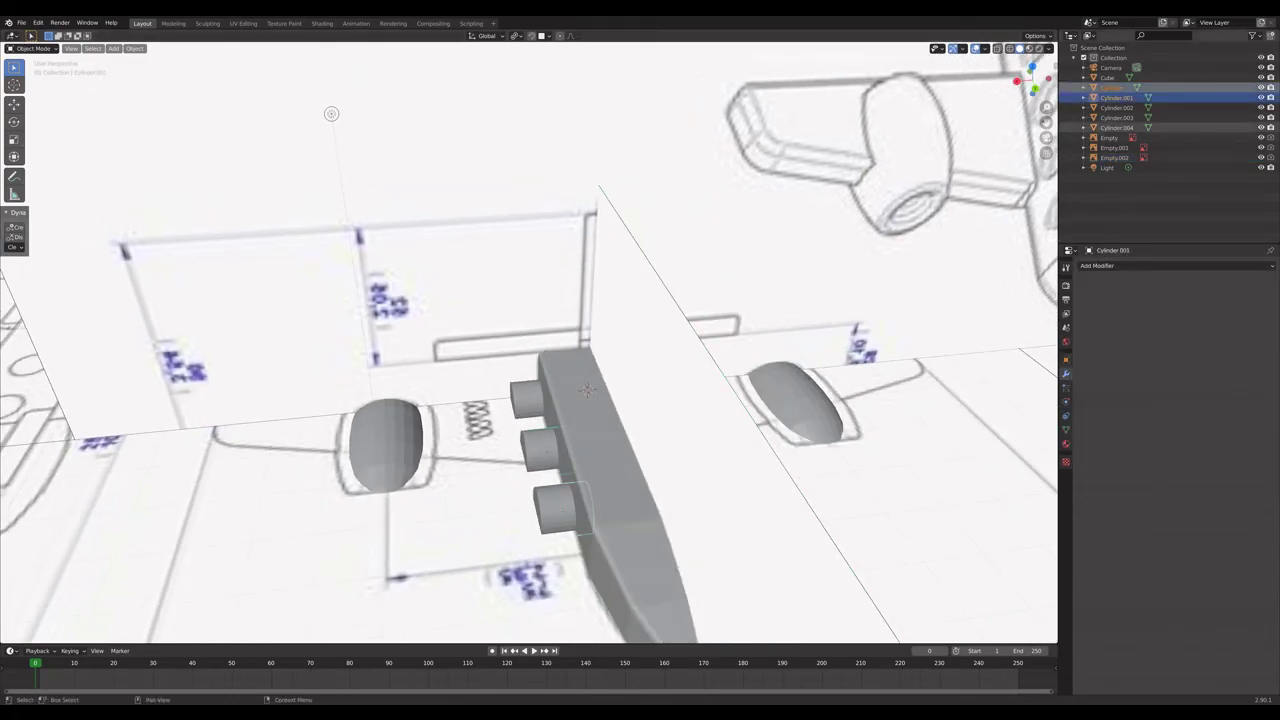
left_click(1117, 128, "shift")
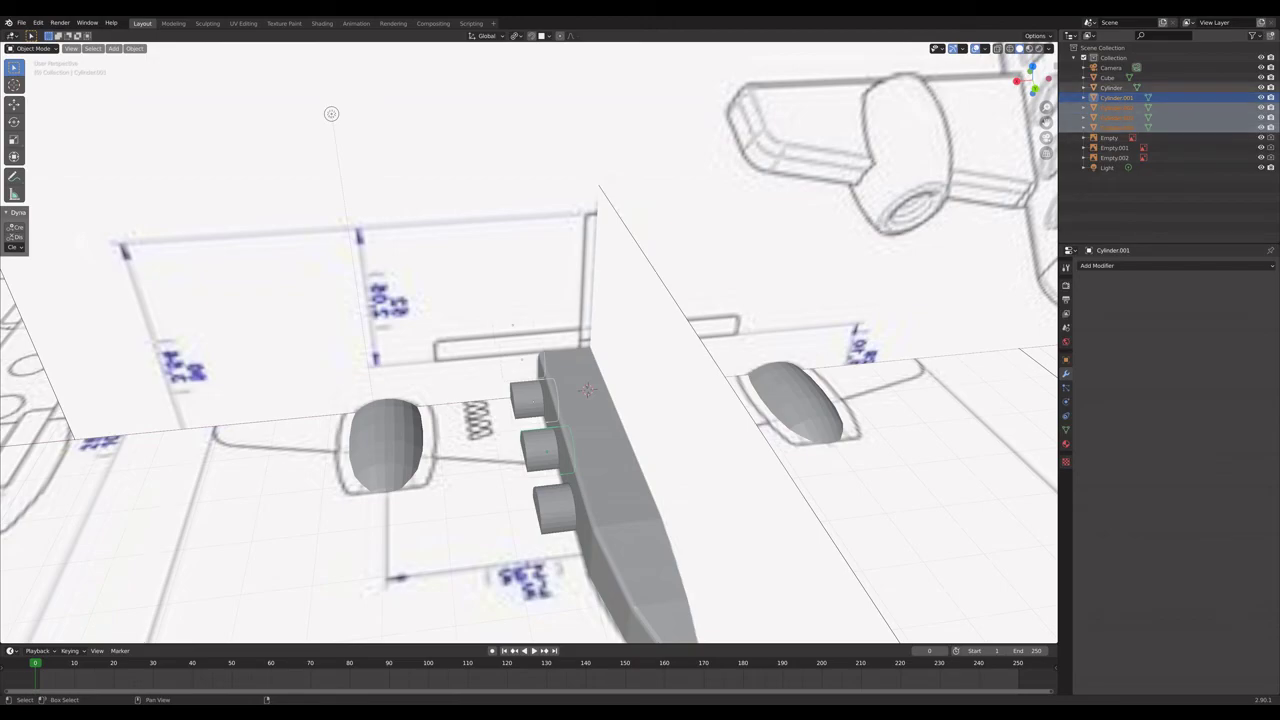
left_click(1112, 88, "shift")
left_click(1112, 88)
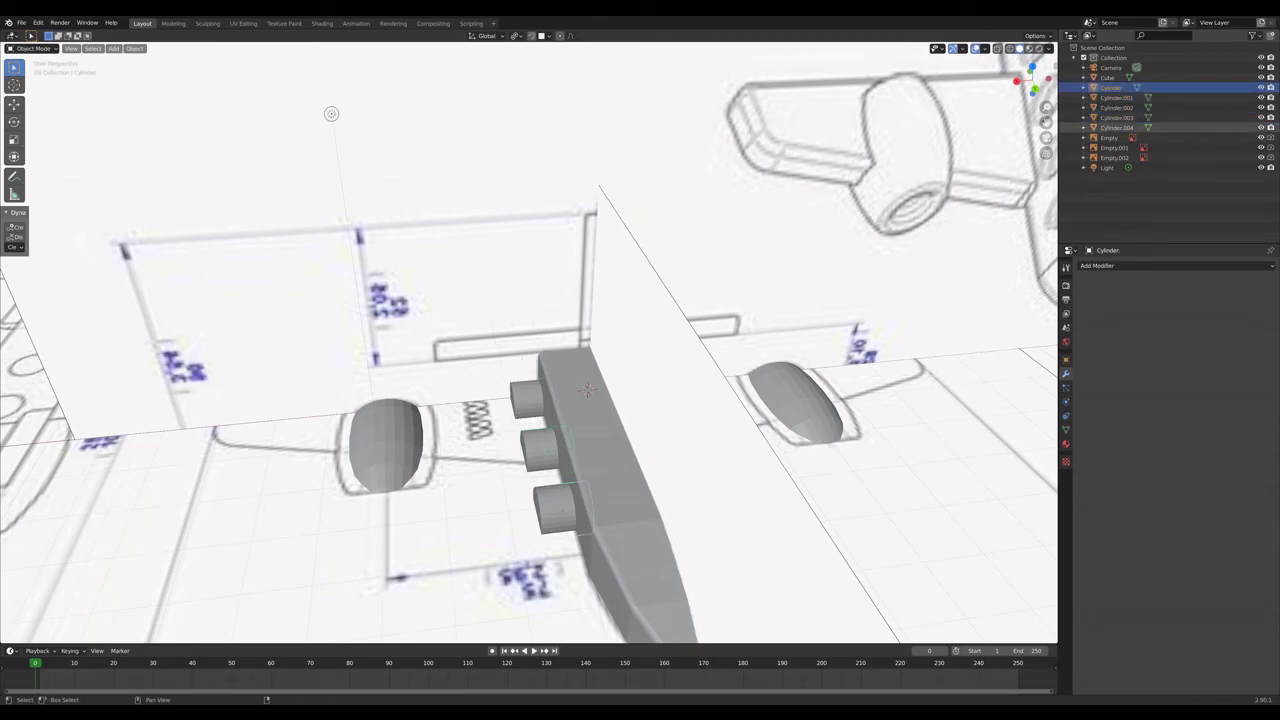
left_click(1117, 128, "shift")
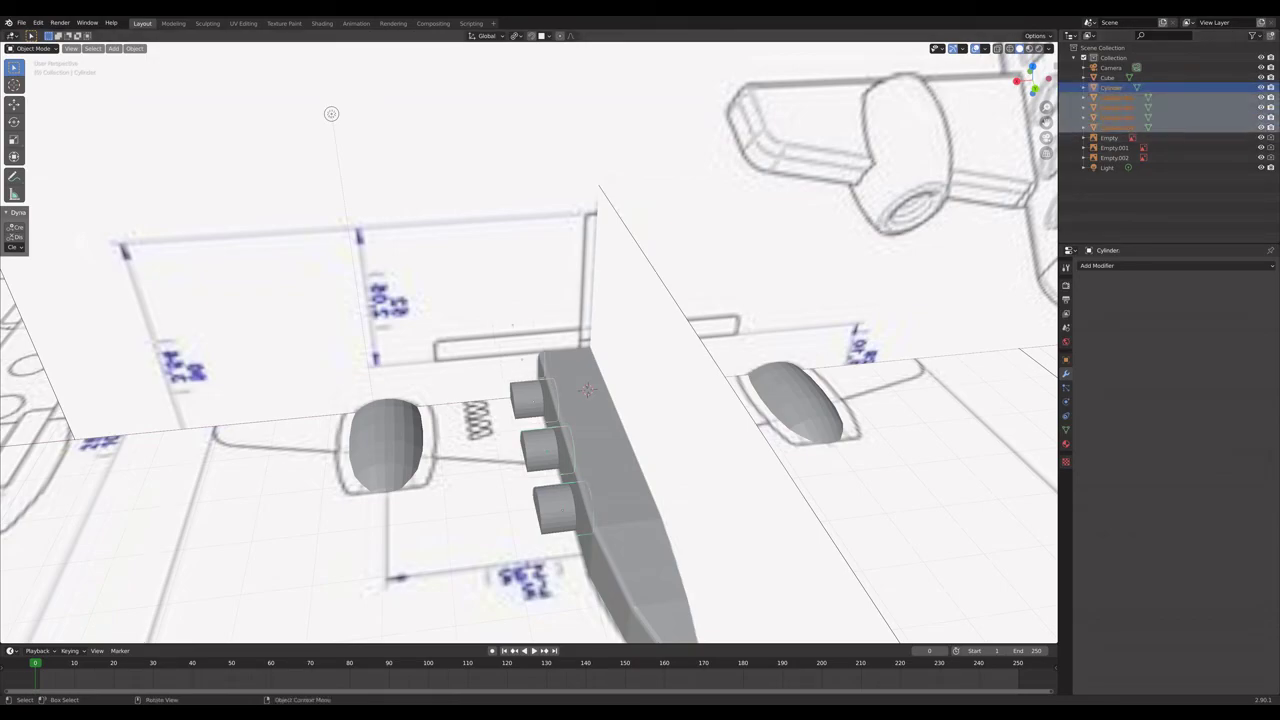
key("ctrl+j")
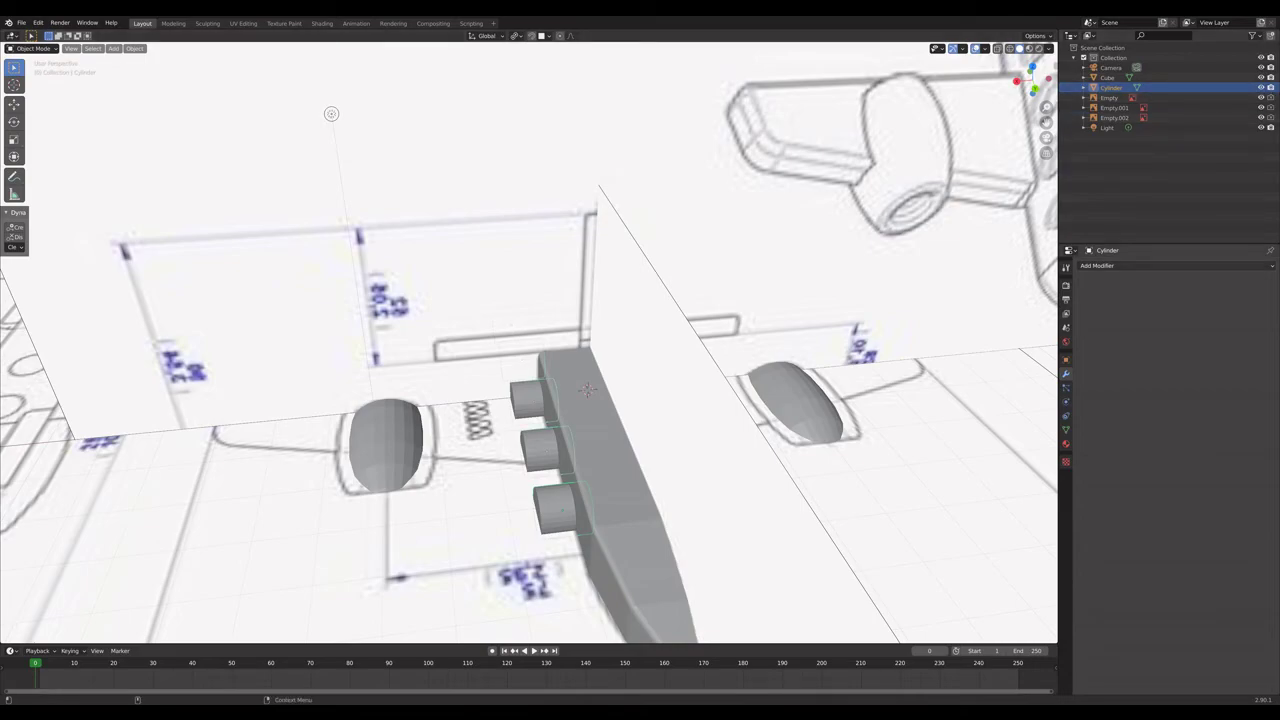
Mirror the joined window cylinders across the X axis using Cube as the mirror object, and apply the modifier.
left_click(1100, 265)
left_click(1066, 365)
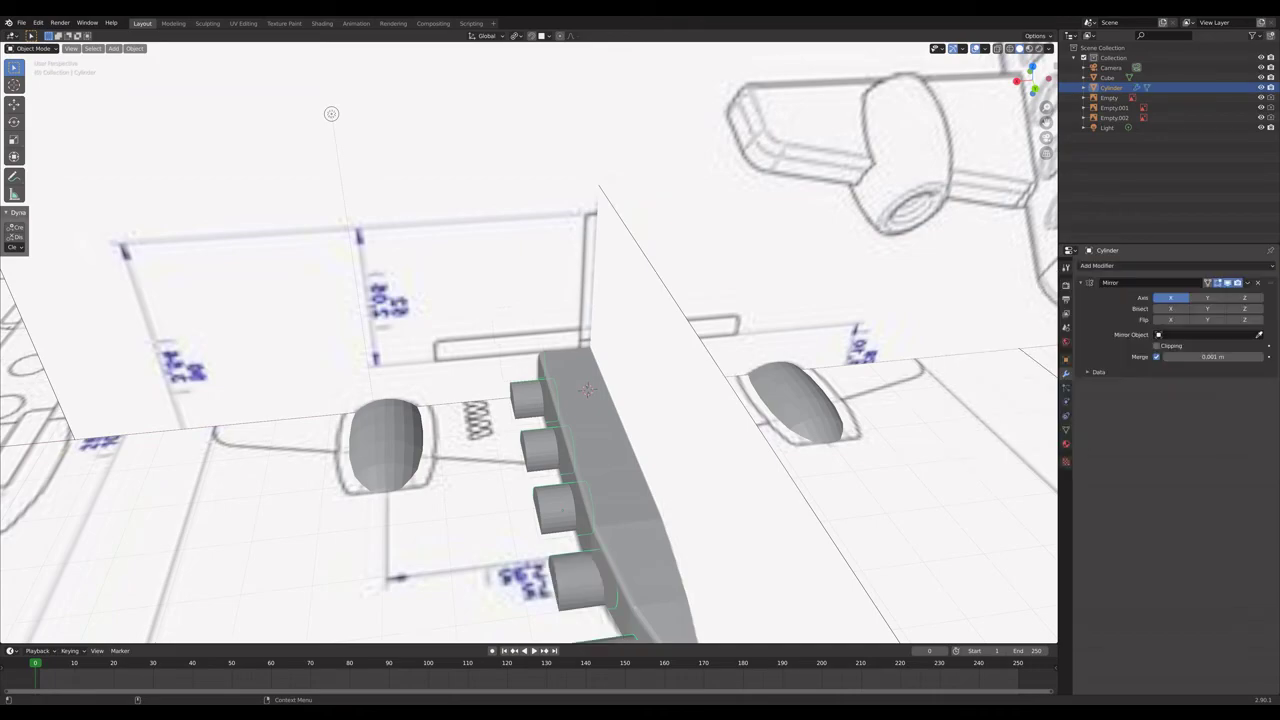
left_click(1207, 297)
mouse_move(587, 390)
middle_mouse_down()
mouse_move(575, 405)
mouse_move(590, 392)
middle_mouse_up()
left_click(1205, 334)
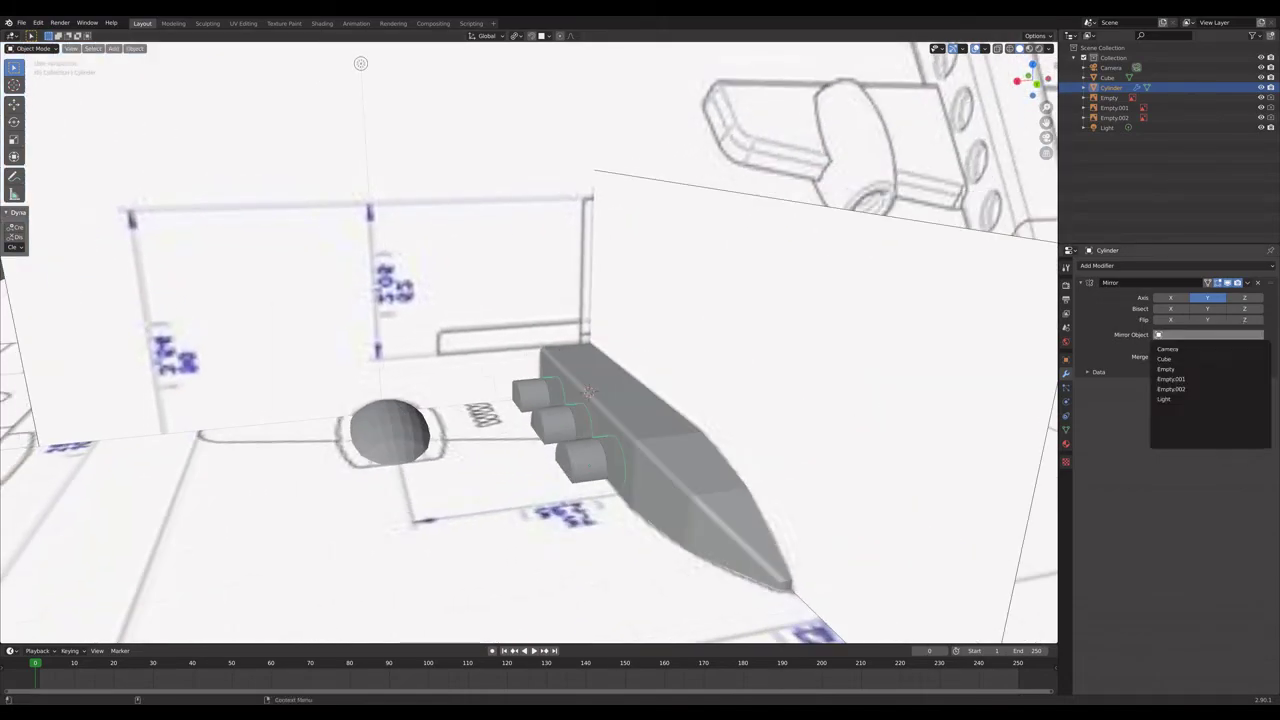
left_click(1185, 365)
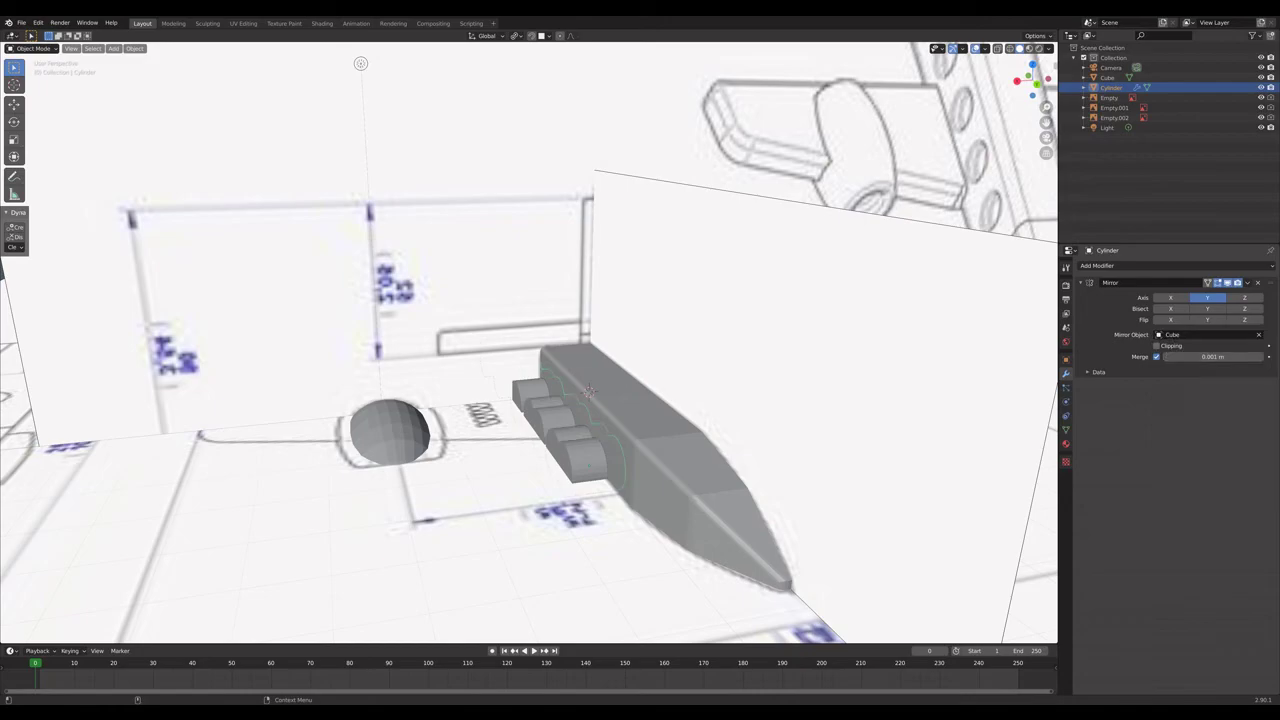
left_click(1207, 298)
left_click(1171, 298)
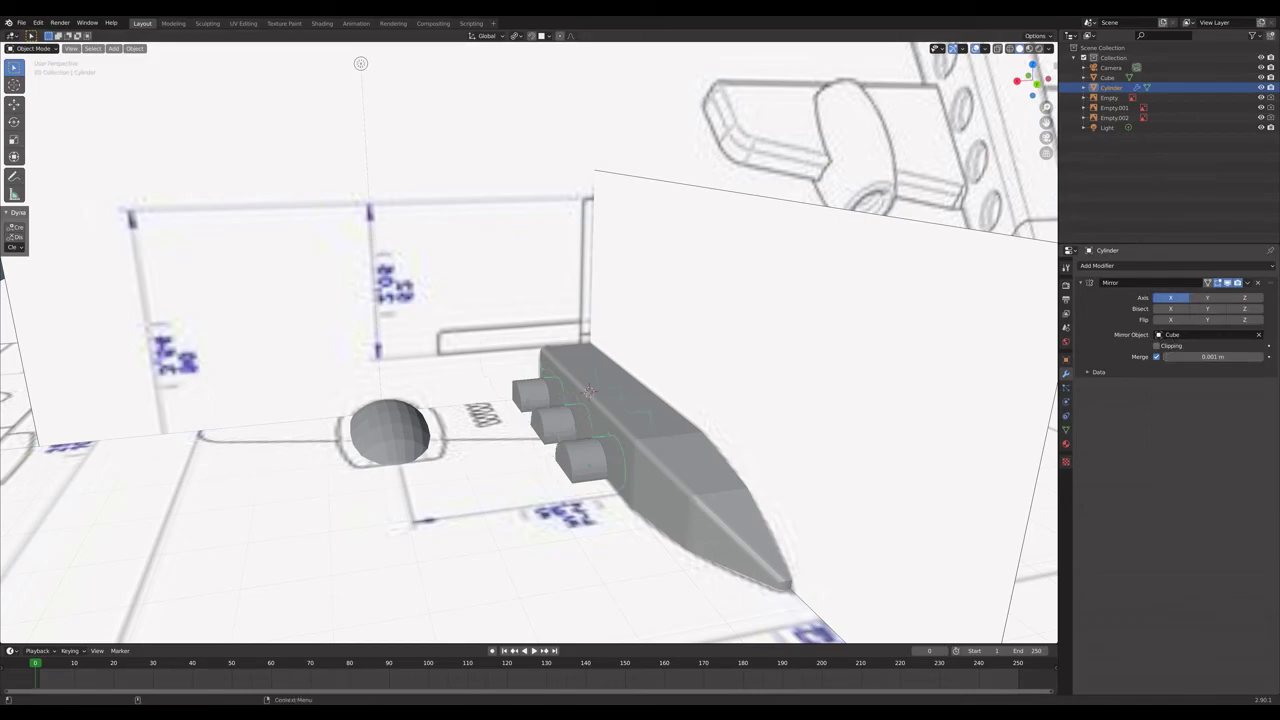
middle_click_drag(620, 400, 581, 400)
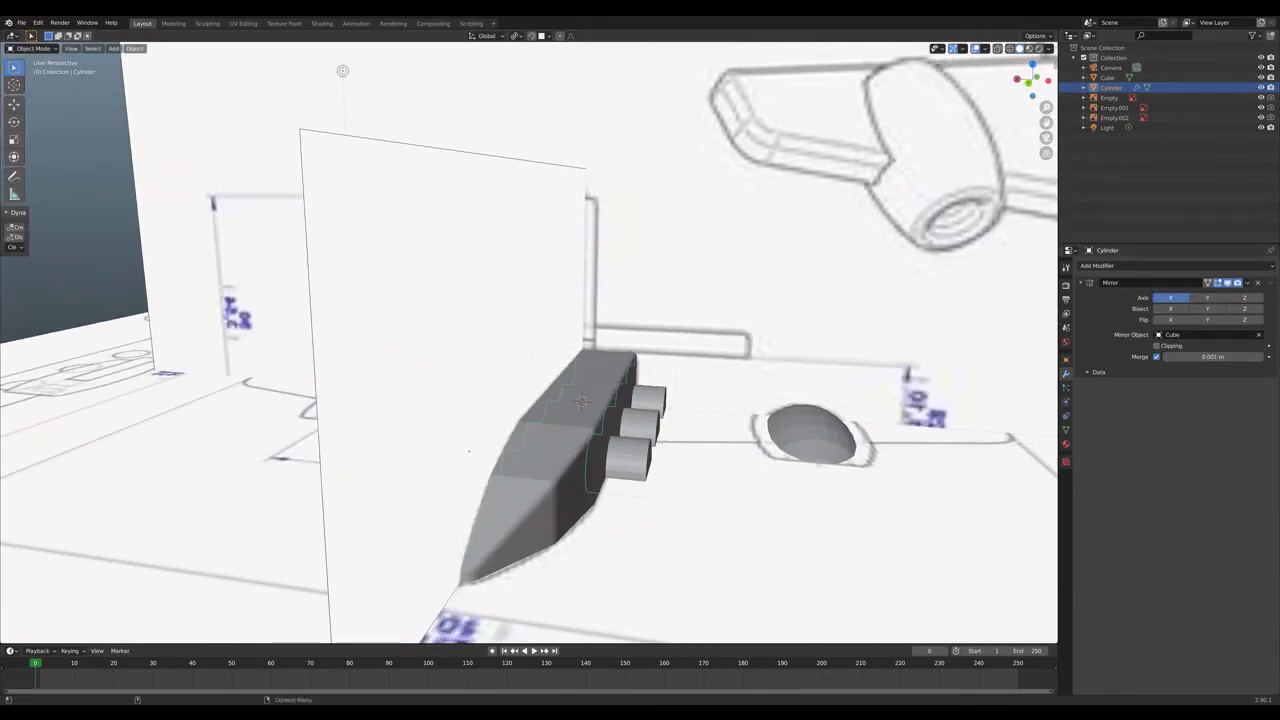
left_click(1247, 282)
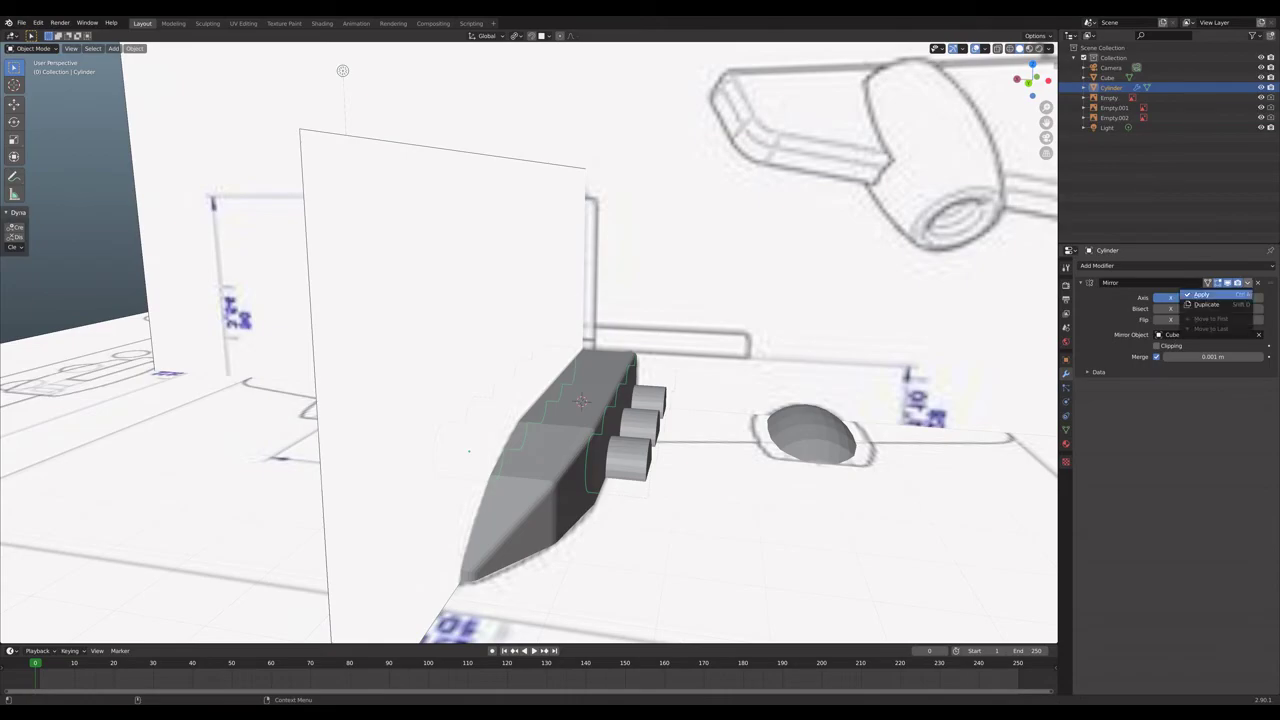
left_click(1215, 294)
Add a Boolean modifier to the fuselage in Difference mode with Cylinder as the cutting object.
left_click(1107, 77)
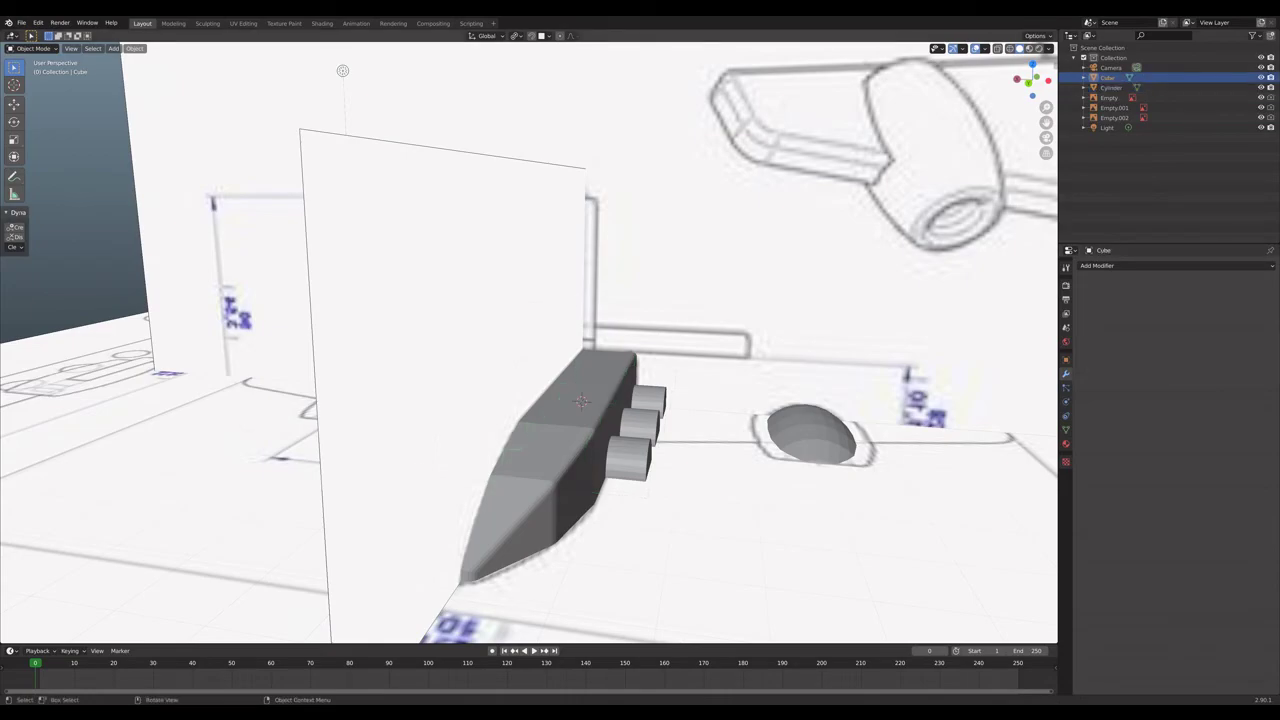
left_click(1110, 265)
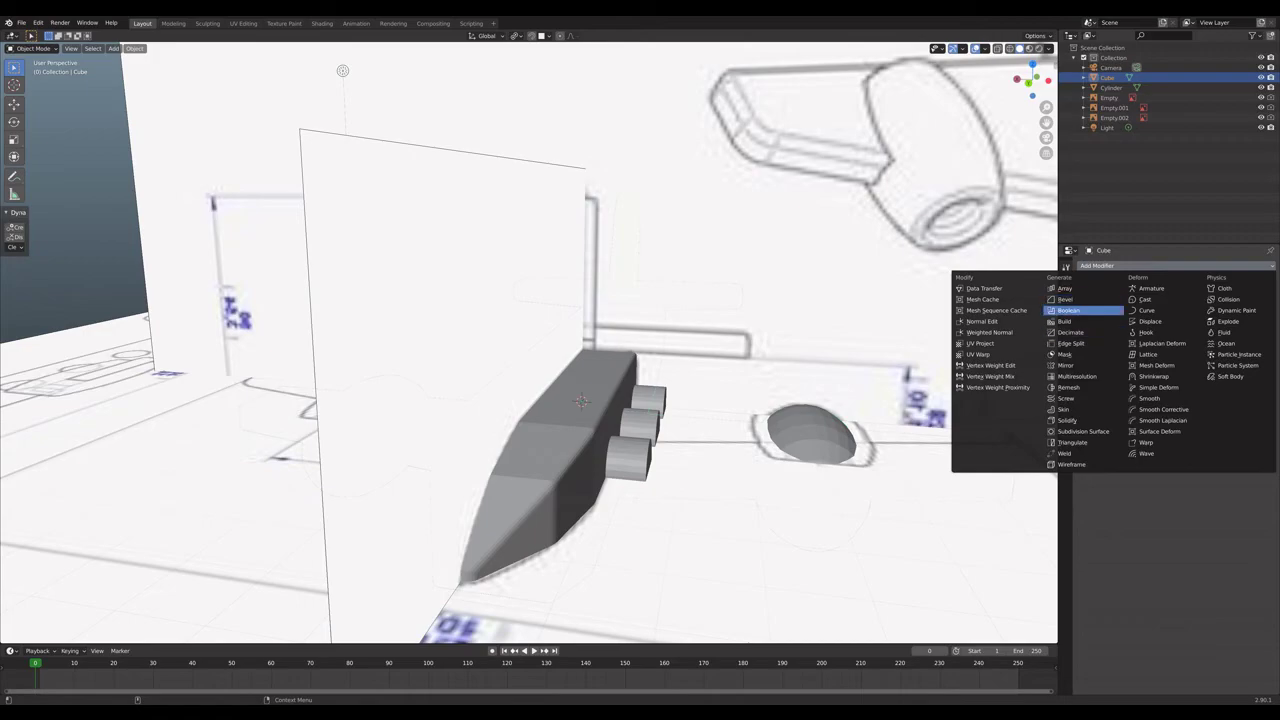
left_click(1066, 310)
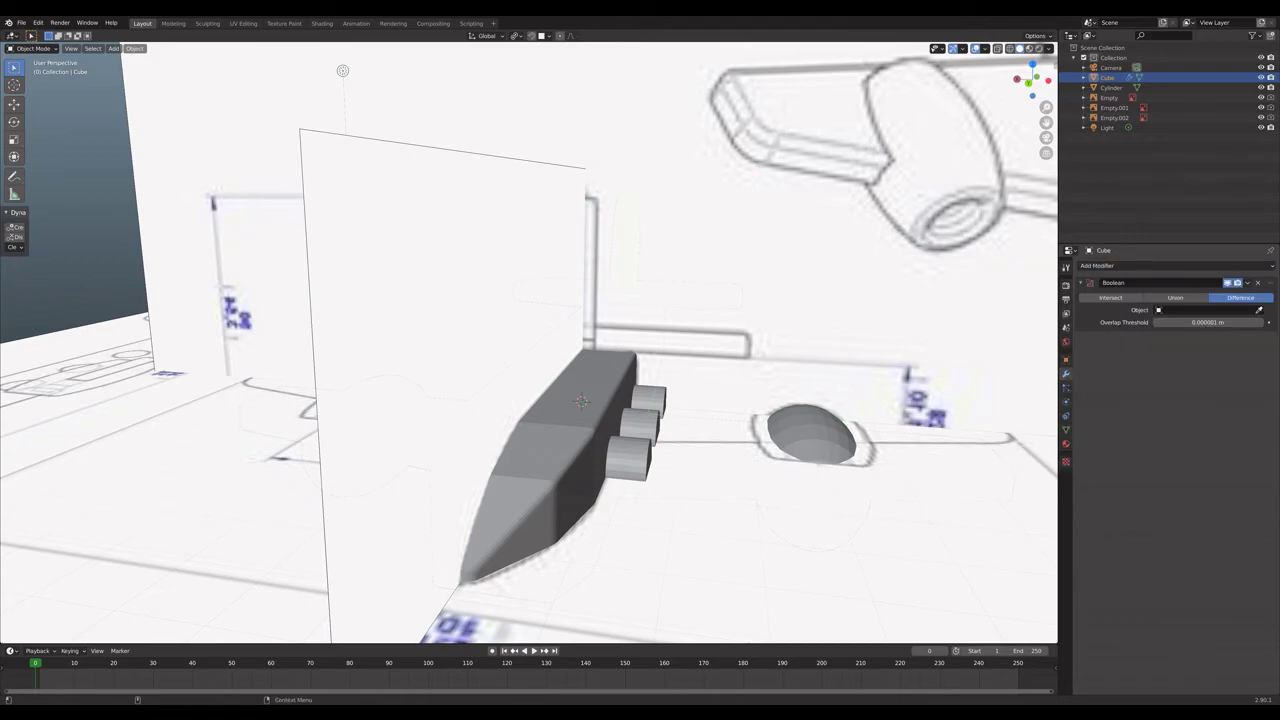
left_click(1205, 310)
left_click(1200, 325)
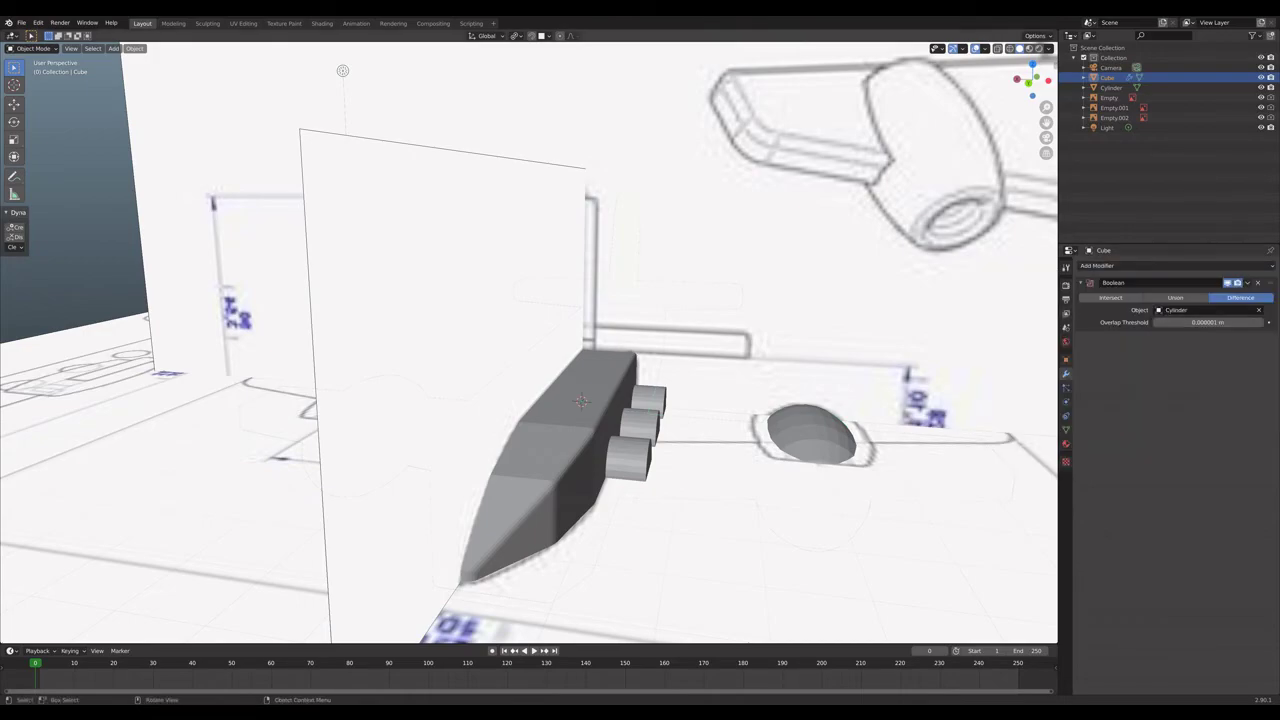
Check the fuselage and window cylinders from several angles and apply the Boolean modifier.
middle_click_drag(581, 401, 780, 392)
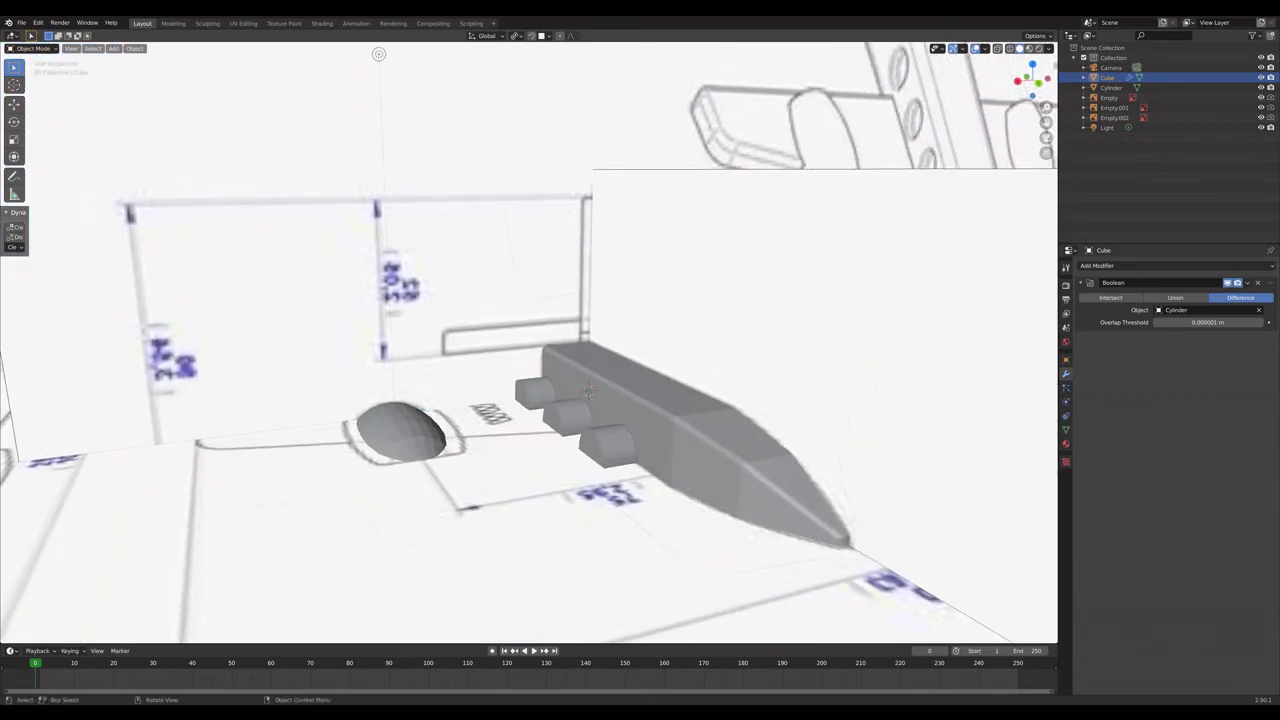
left_click(588, 391)
middle_click_drag(588, 391, 582, 350)
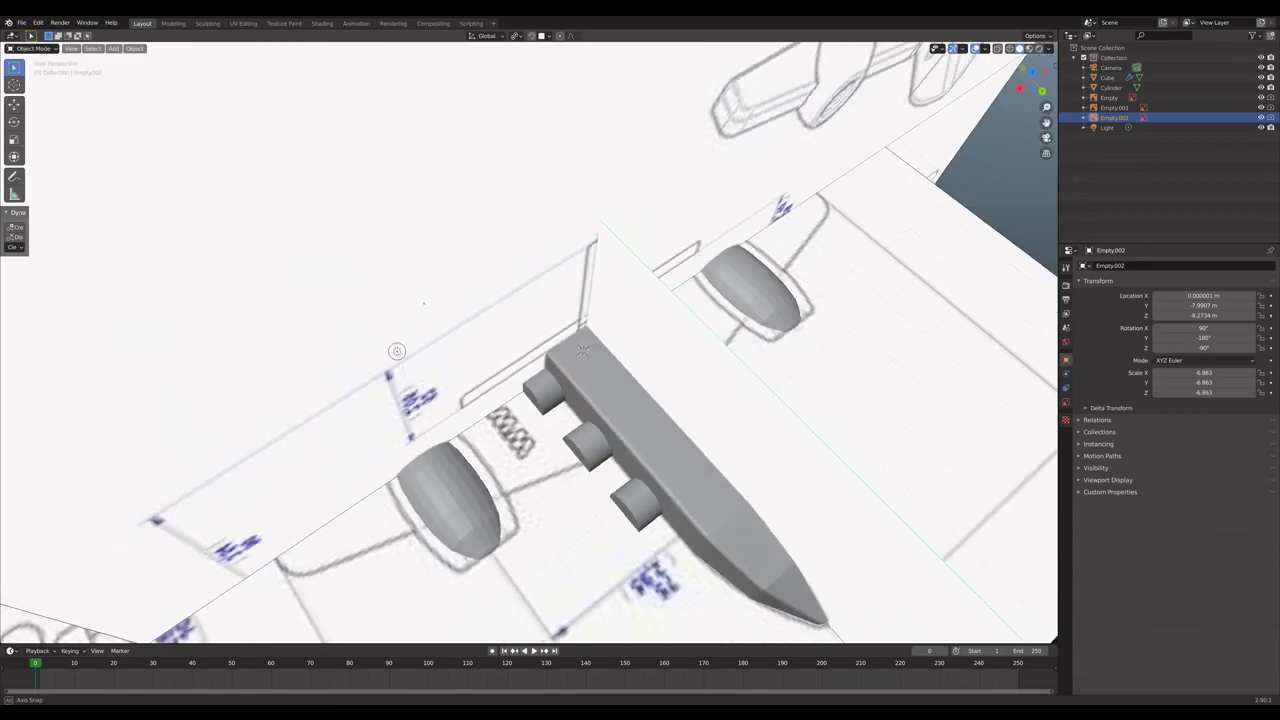
left_click(582, 350)
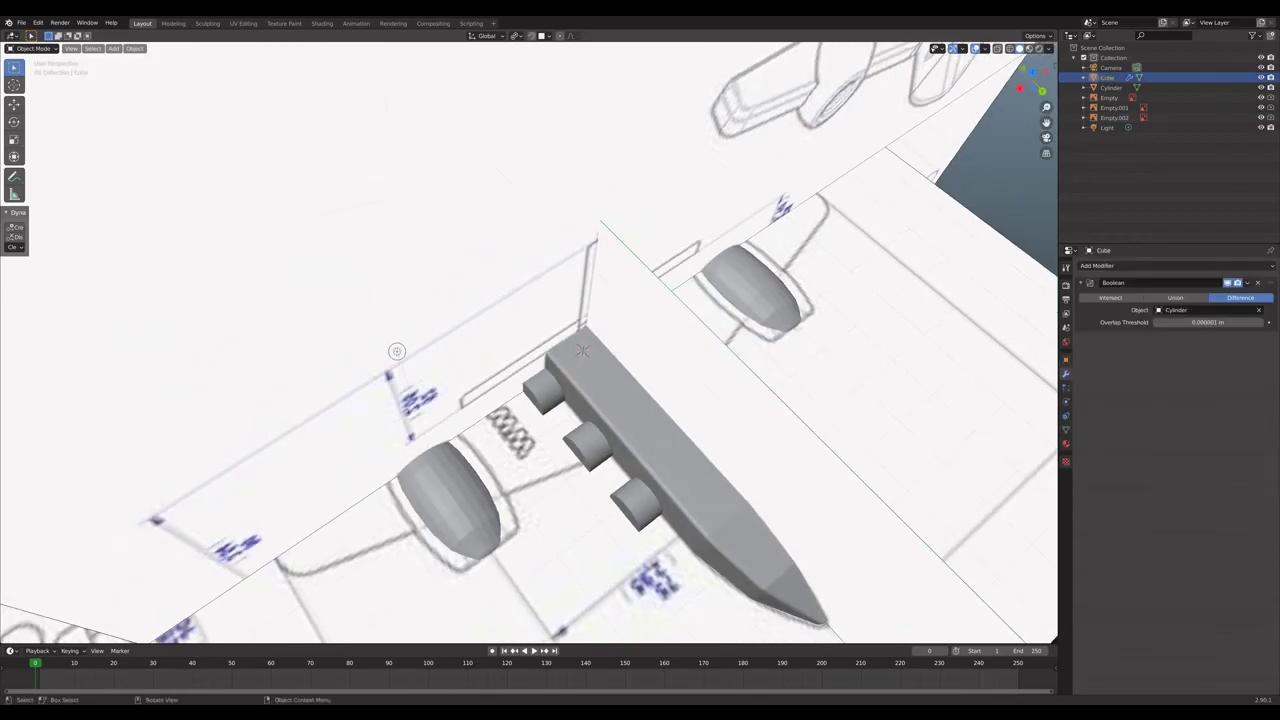
middle_click_drag(582, 350, 405, 368)
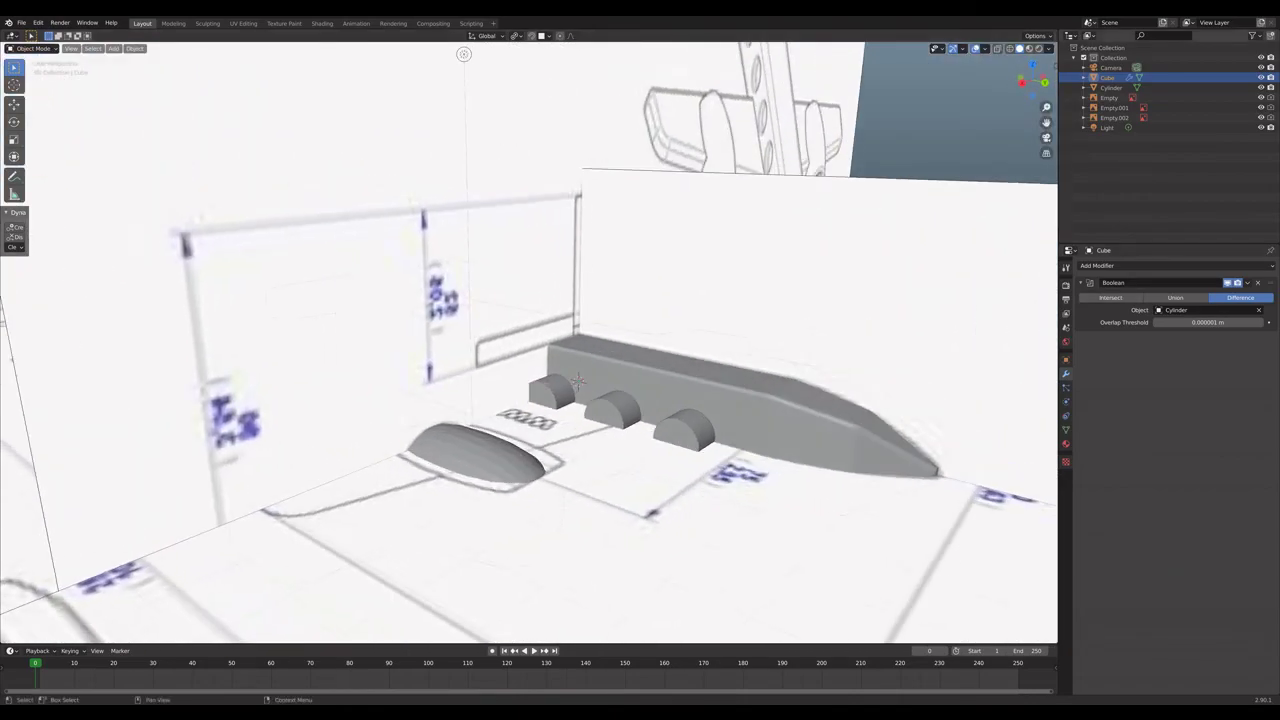
left_click(1247, 283)
left_click(1225, 295)
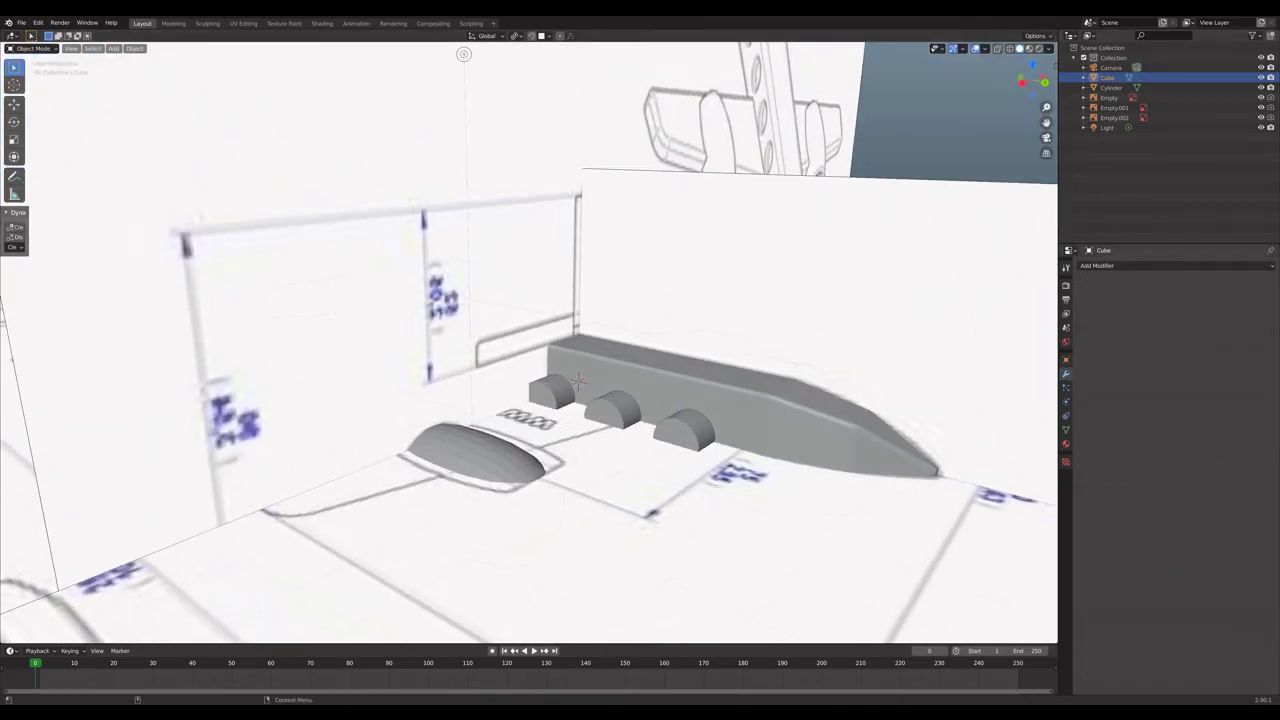
Hide the joined window cylinders to expose the cutouts in the fuselage.
left_click(690, 428)
key("g")
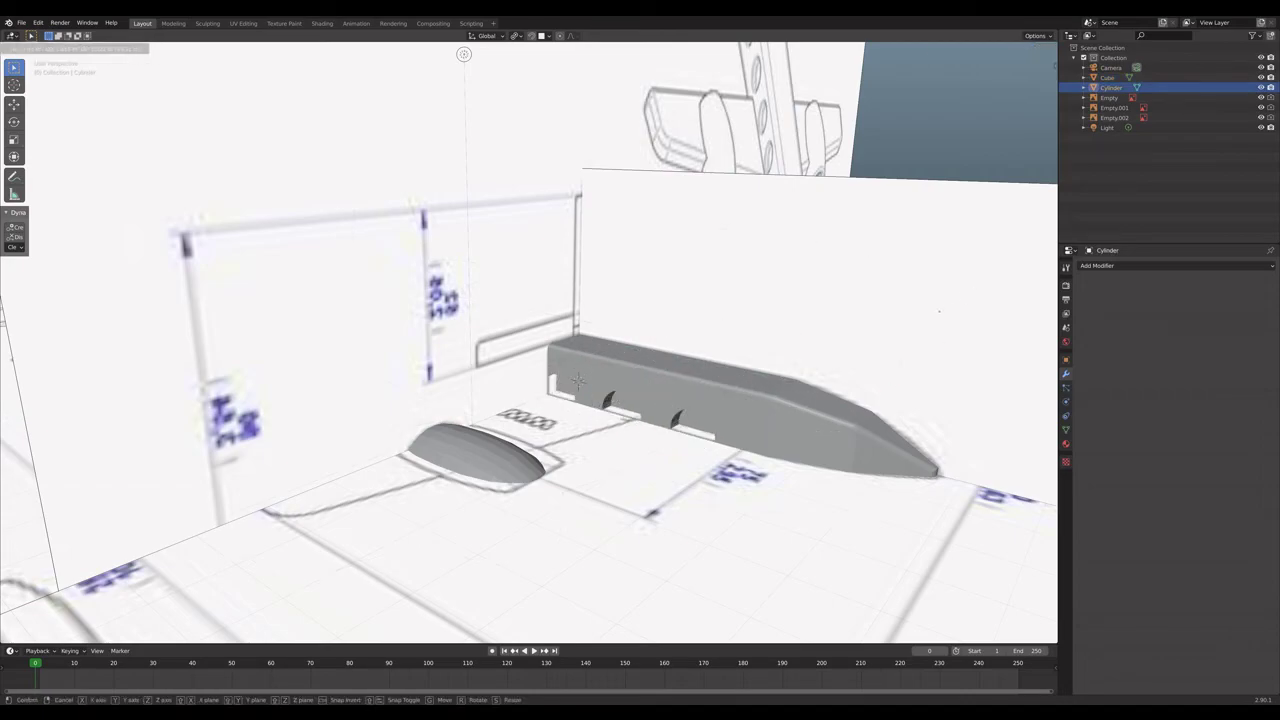
right_click(578, 380)
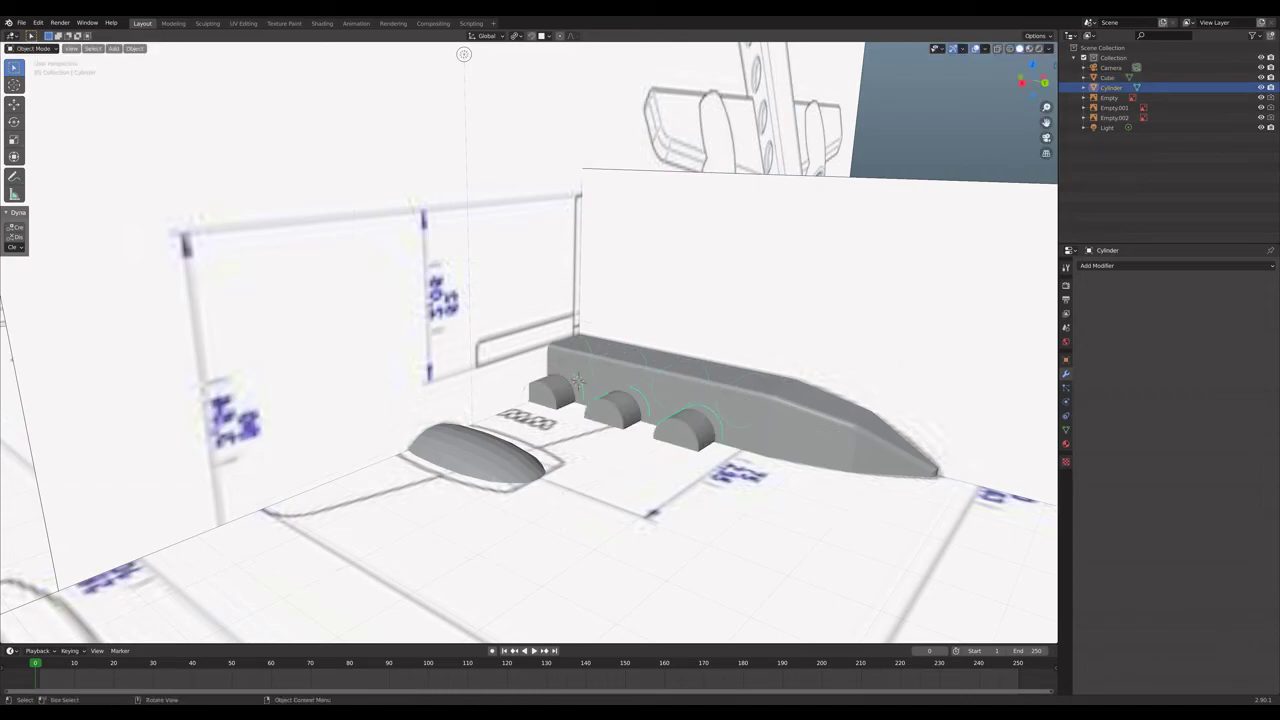
key("shift")
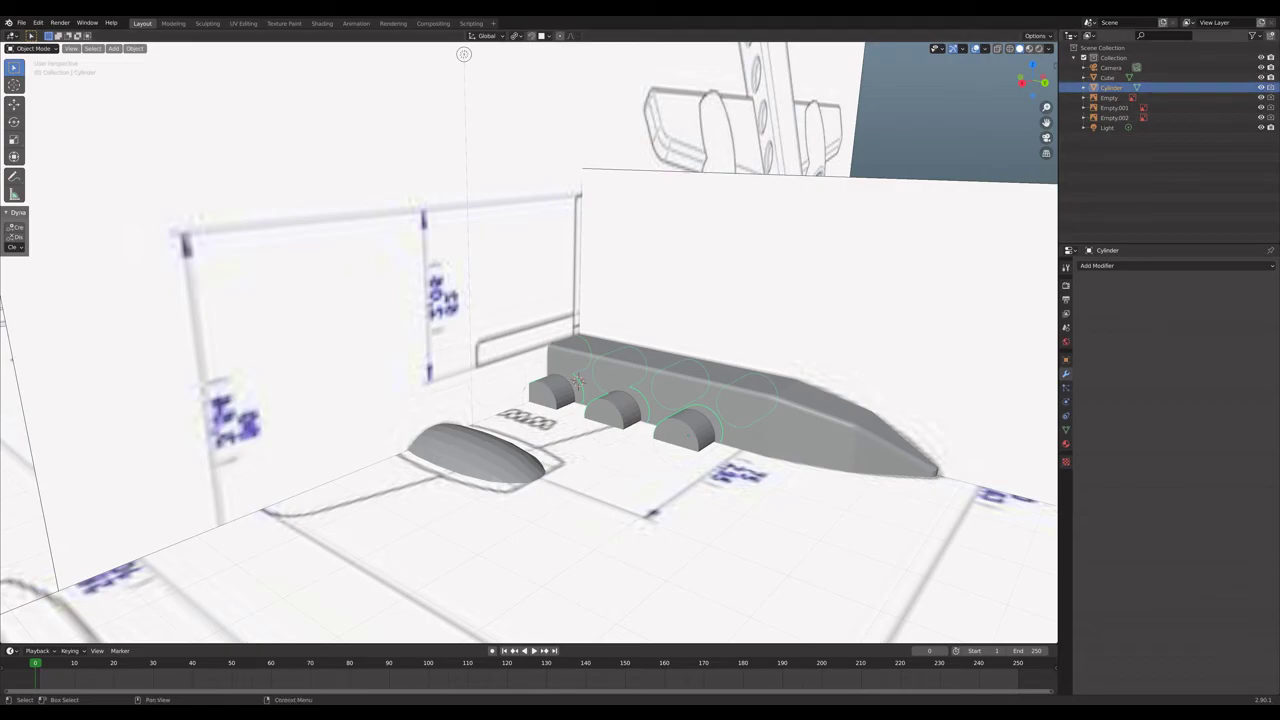
key("h")
middle_click_drag(578, 380, 548, 392)
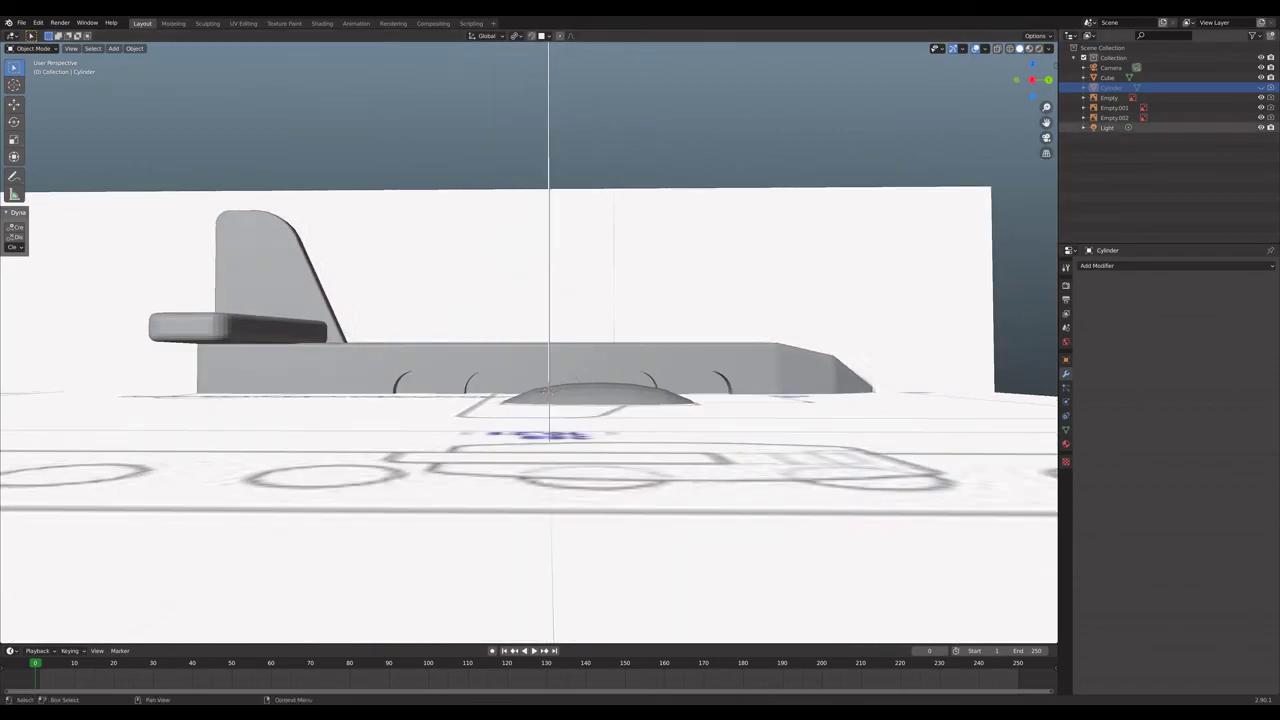
Hide the three blueprint reference images, Empty, Empty.001 and Empty.002, leaving the airplane model on its own.
left_click(1261, 98)
left_click(1261, 108)
left_click(1261, 118)
middle_click_drag(548, 392, 587, 396)
scroll(49, 157, "down", 4)
middle_click_drag(43, 157, 205, 158)
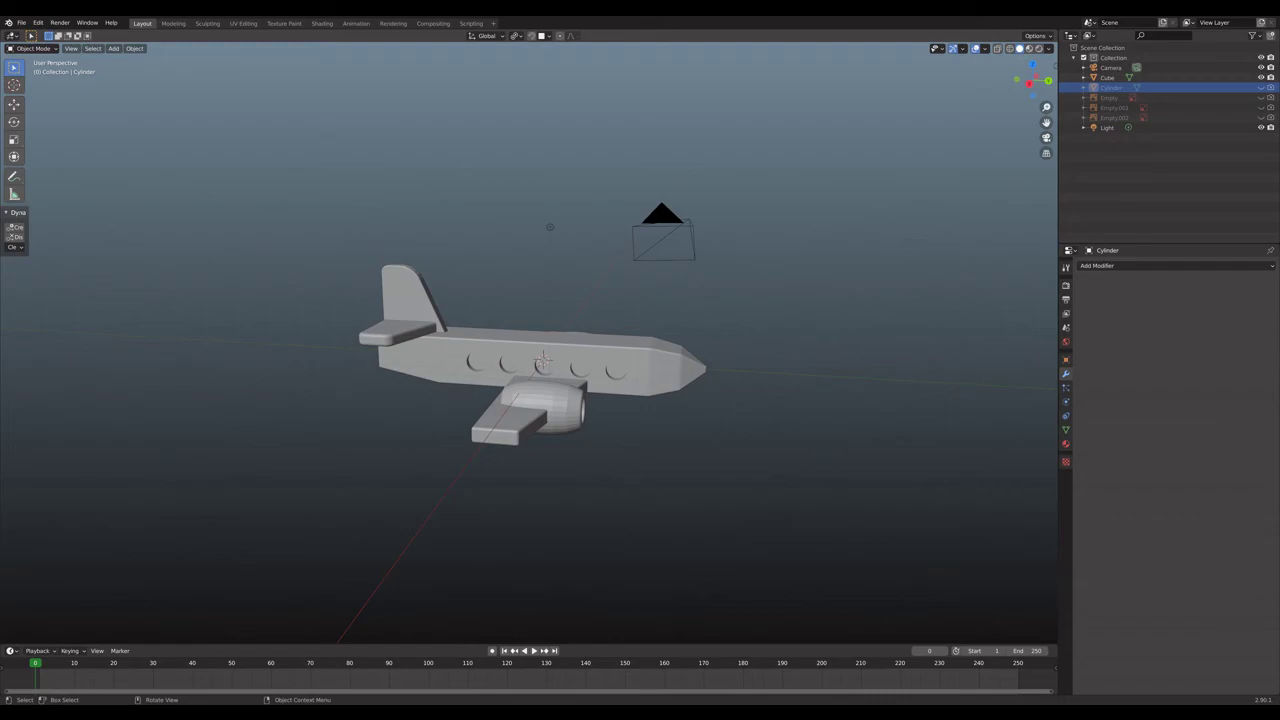
Examine the airplane's windows, wings, engines and tail from the front, side and rear.
mouse_move(29, 180)
middle_mouse_down()
mouse_move(100, 171)
mouse_move(30, 192)
middle_mouse_up()
middle_click_drag(990, 178, 30, 430)
middle_click_drag(579, 208, 443, 225)
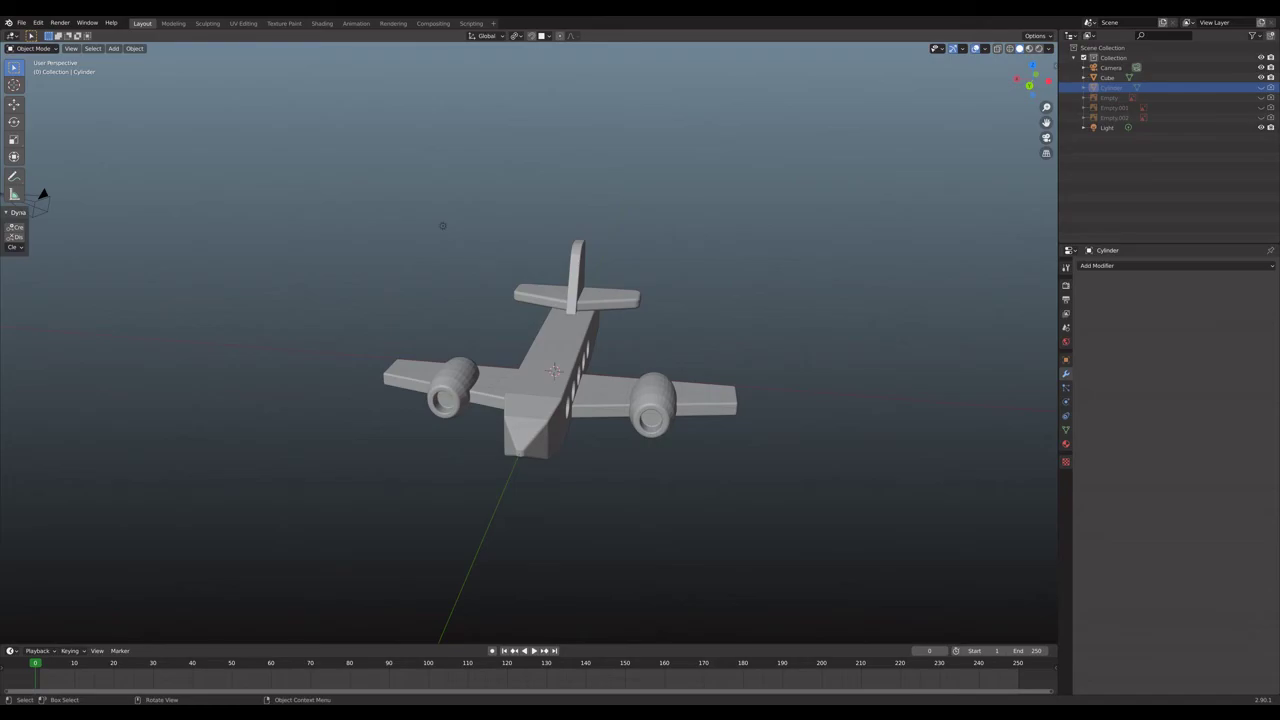
middle_click_drag(443, 225, 540, 216)
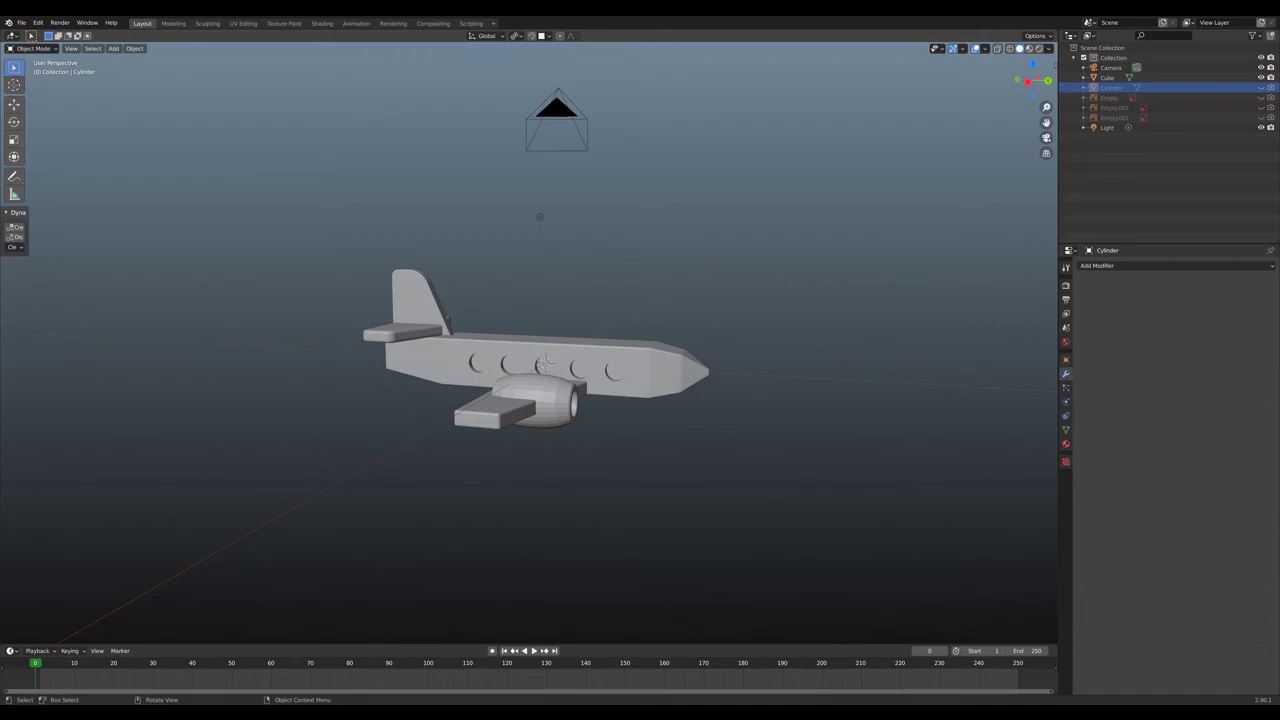
middle_click_drag(540, 360, 580, 365)
middle_click_drag(608, 218, 608, 217)
scroll(697, 88, "up", 5)
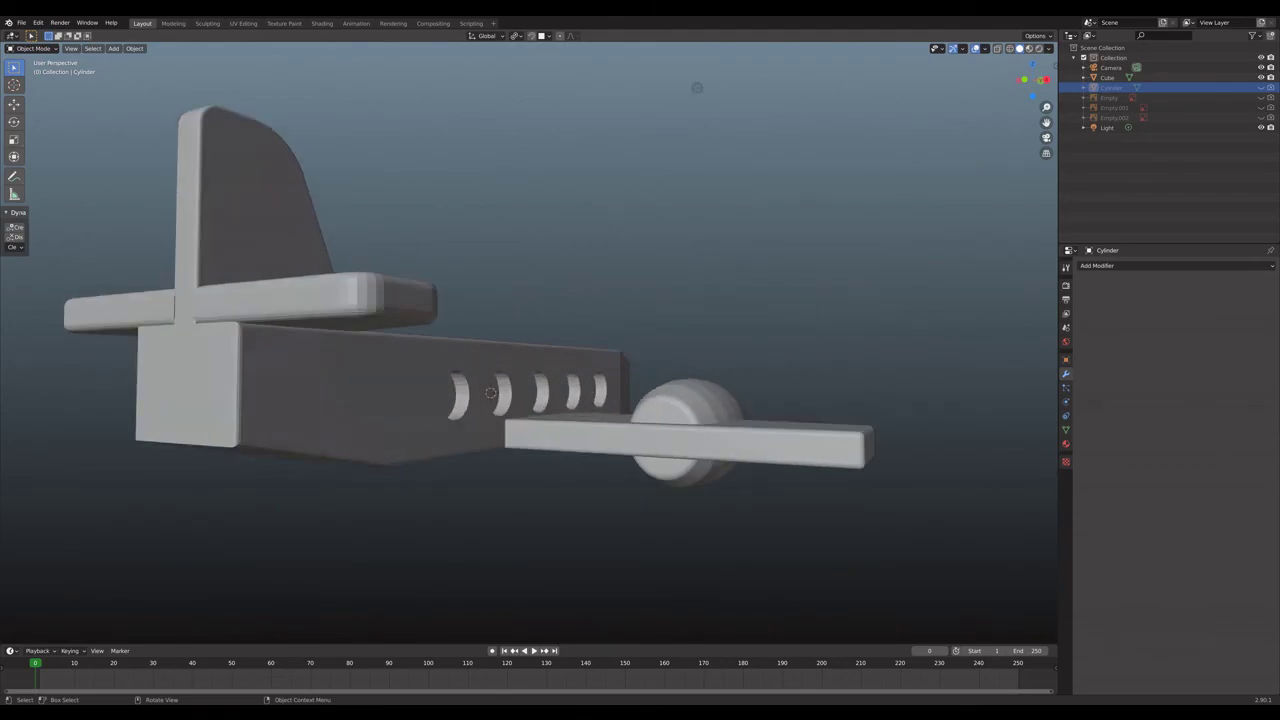
middle_click_drag(697, 88, 420, 250)
scroll(447, 216, "down", 4)
middle_click_drag(530, 340, 625, 295)
Save the airplane project file.
middle_click_drag(441, 226, 545, 216)
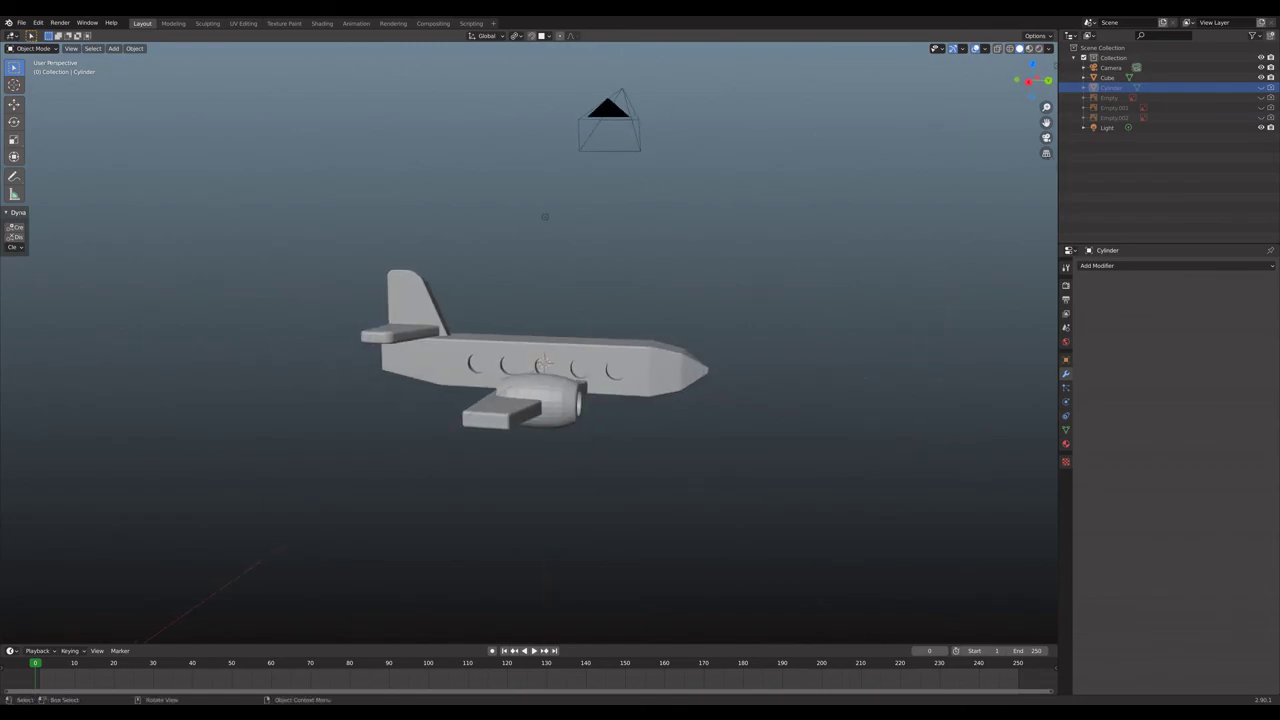
key("ctrl+s")
middle_click_drag(545, 216, 467, 247)
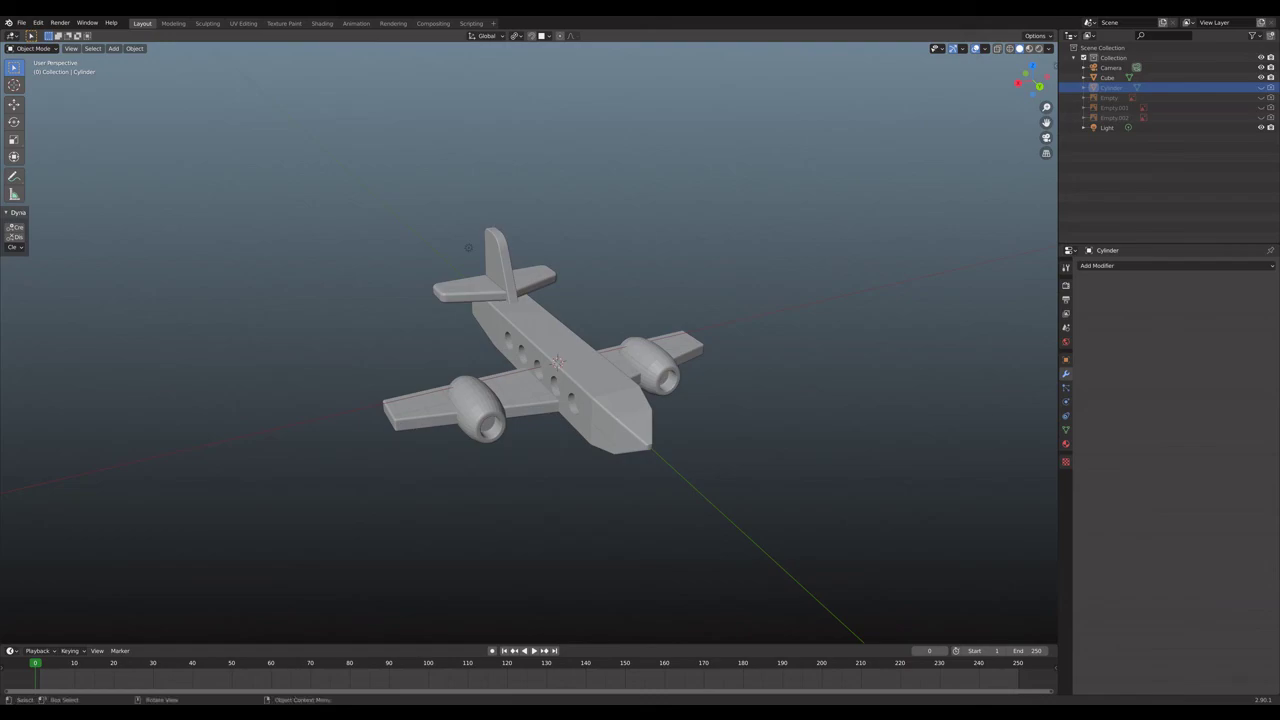